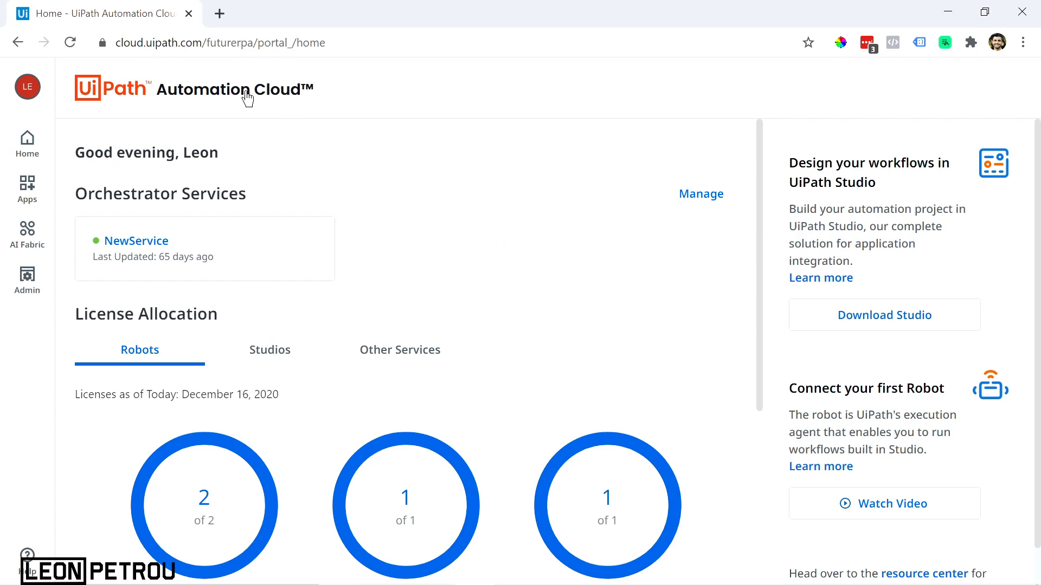
Open the Apps section of Automation Cloud
{"action": "double_click", "coordinate": [204, 41]}
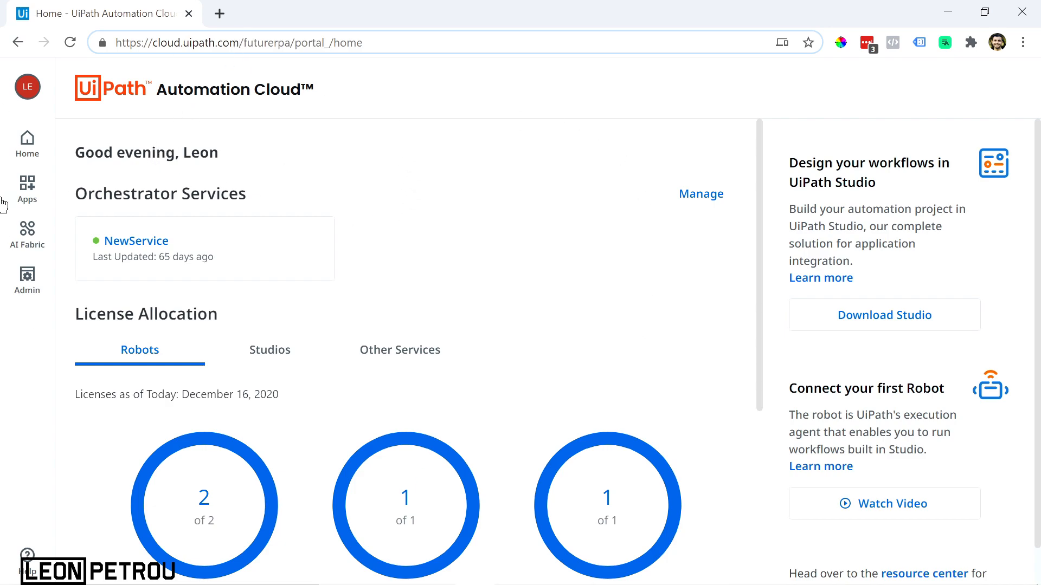
{"action": "left_click", "coordinate": [28, 198]}
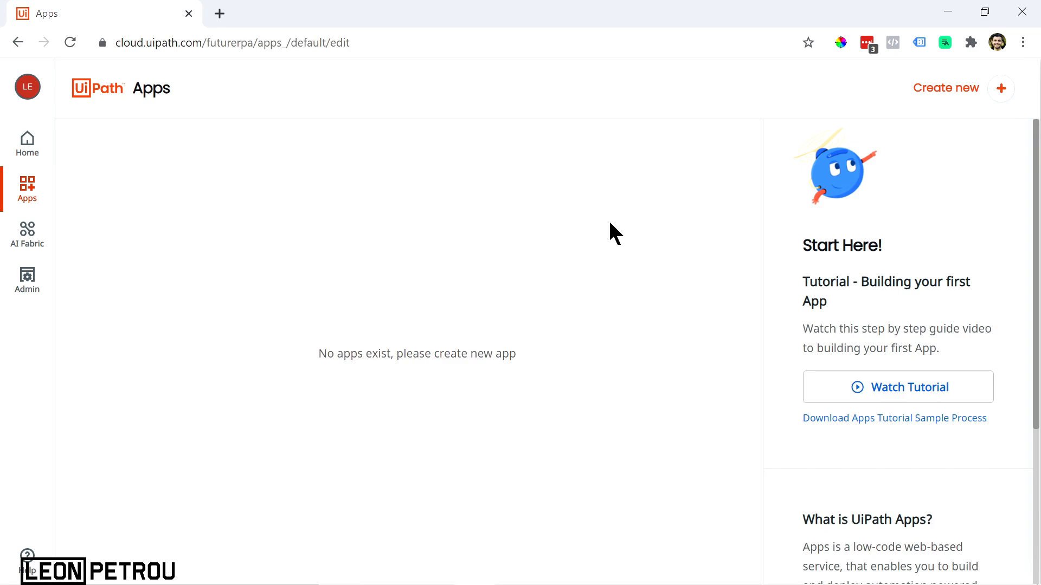
Find UiPath Studio on the computer by searching for "uip" and launch it
{"action": "left_click", "coordinate": [179, 562]}
{"action": "type", "text": "uip"}
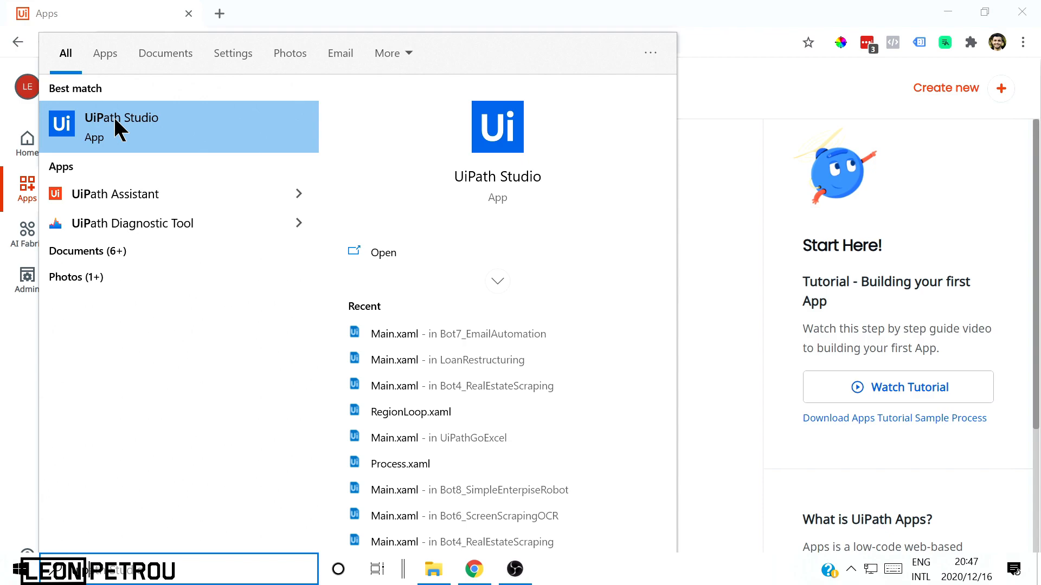
{"action": "left_click", "coordinate": [115, 119]}
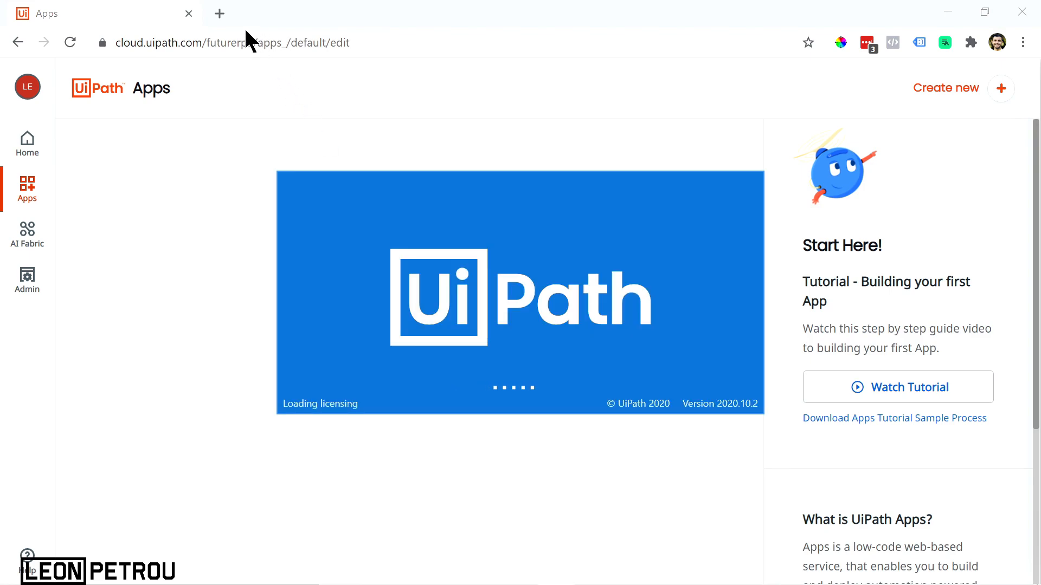
Search Google in a new browser tab for the exchange rate "usd to gbd"
{"action": "left_click", "coordinate": [219, 14]}
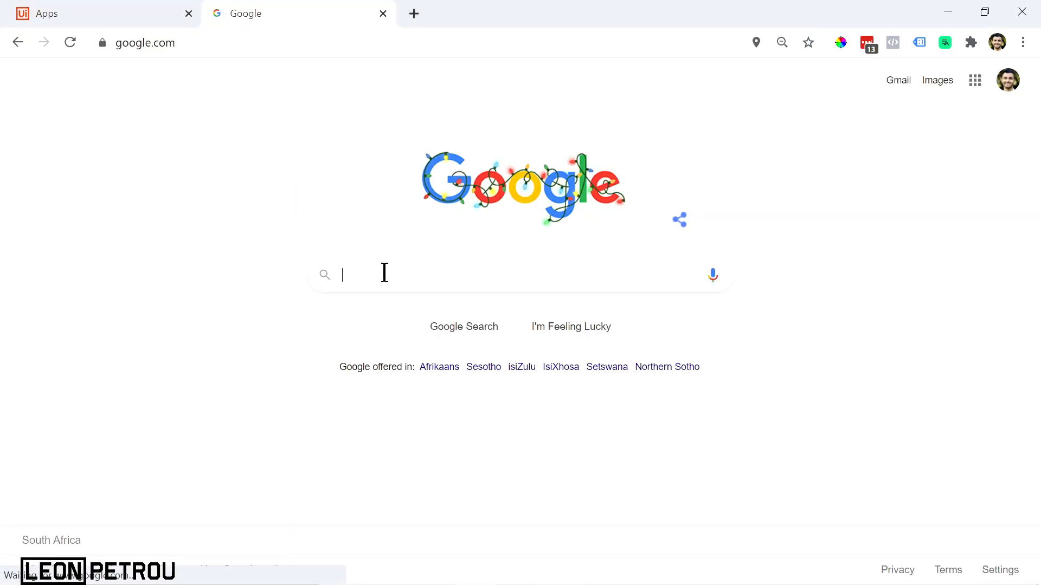
{"action": "left_click", "coordinate": [384, 272]}
{"action": "type", "text": "us"}
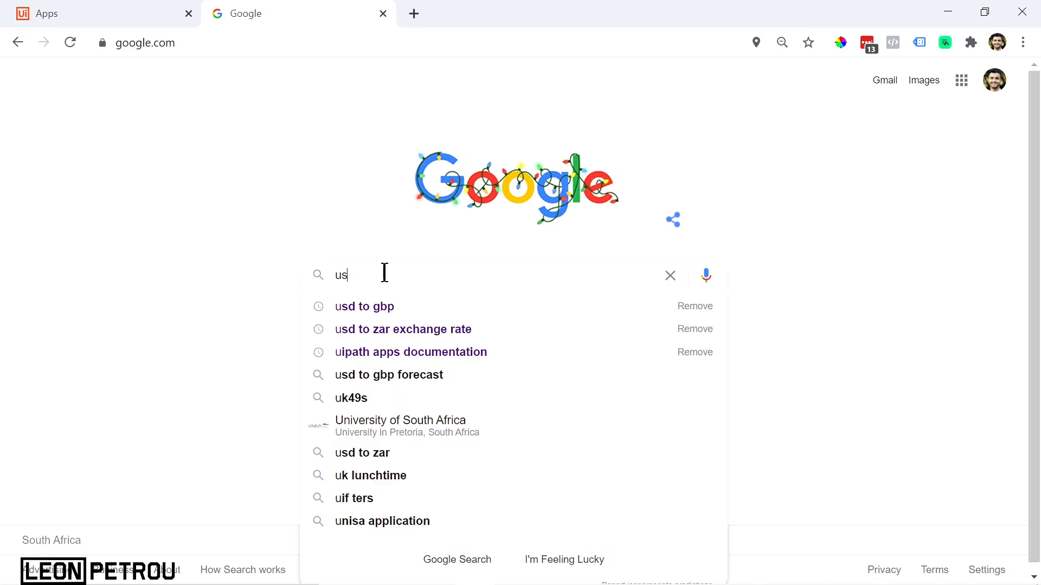
{"action": "type", "text": "d ti gbp"}
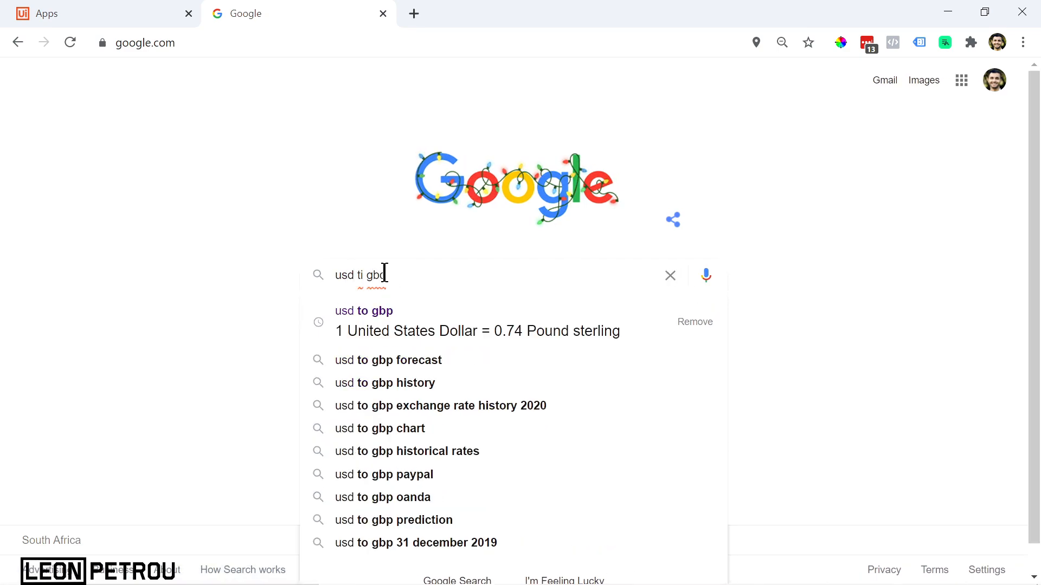
{"action": "key", "text": "Return"}
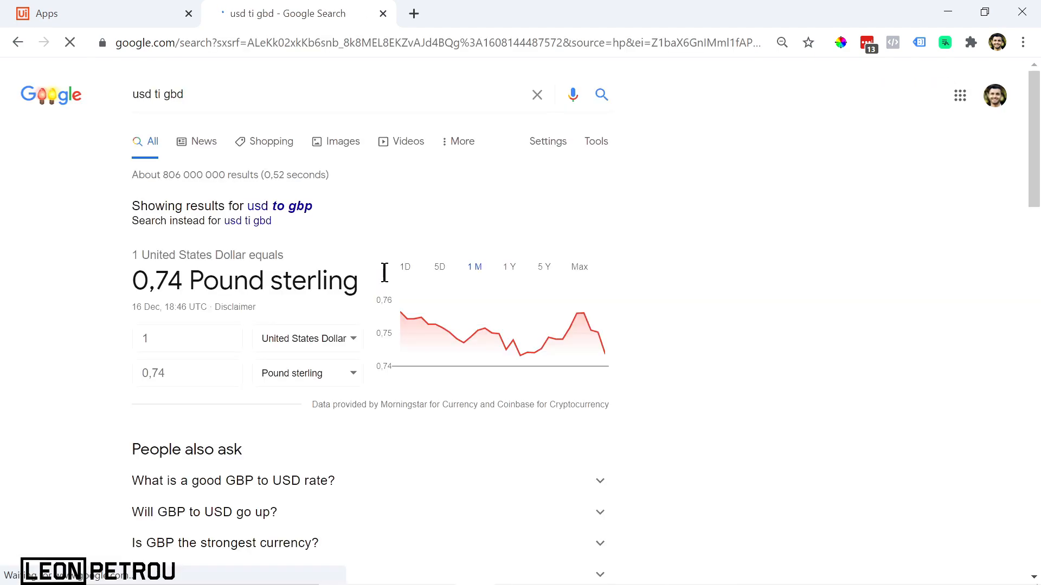
{"action": "left_click", "coordinate": [161, 100]}
{"action": "key", "text": "BackSpace"}
{"action": "type", "text": "o"}
{"action": "key", "text": "Return"}
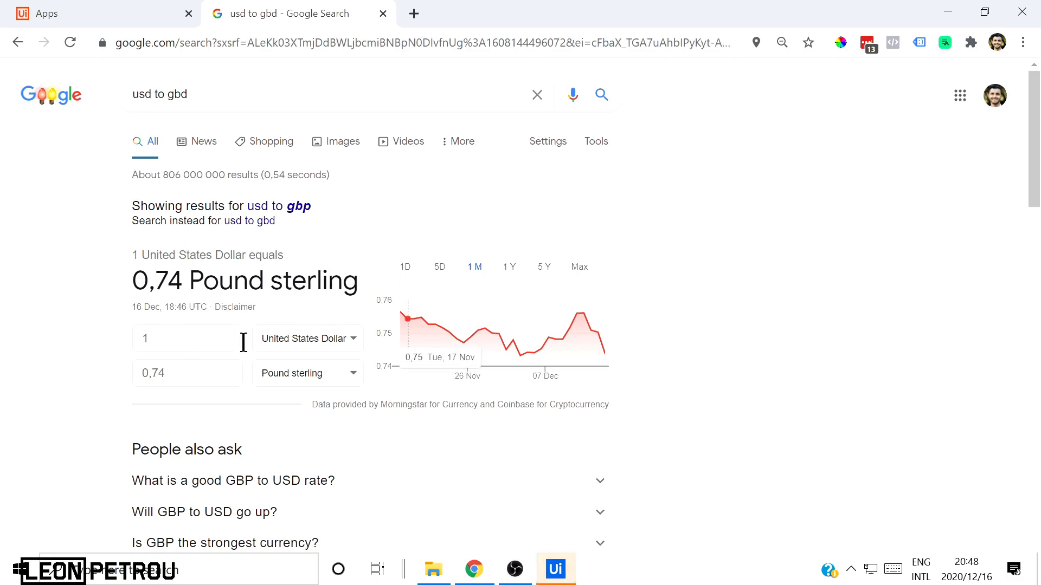
Look through the US dollar to pound search results and highlight the converted amount
{"action": "scroll", "coordinate": [242, 344], "scroll_direction": "down", "scroll_amount": 8}
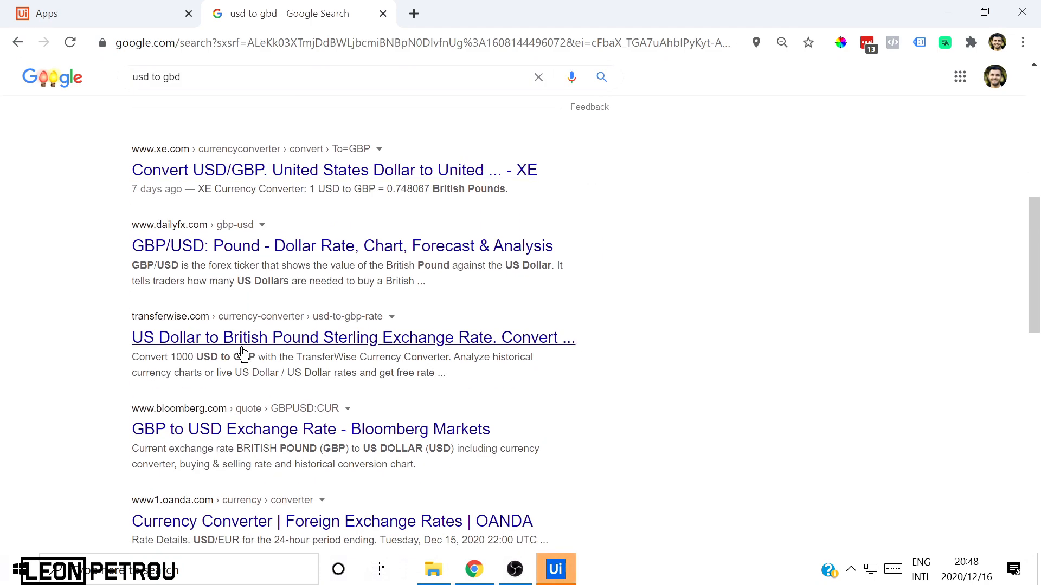
{"action": "scroll", "coordinate": [242, 350], "scroll_direction": "up", "scroll_amount": 10}
{"action": "left_click_drag", "start_coordinate": [135, 282], "coordinate": [183, 283]}
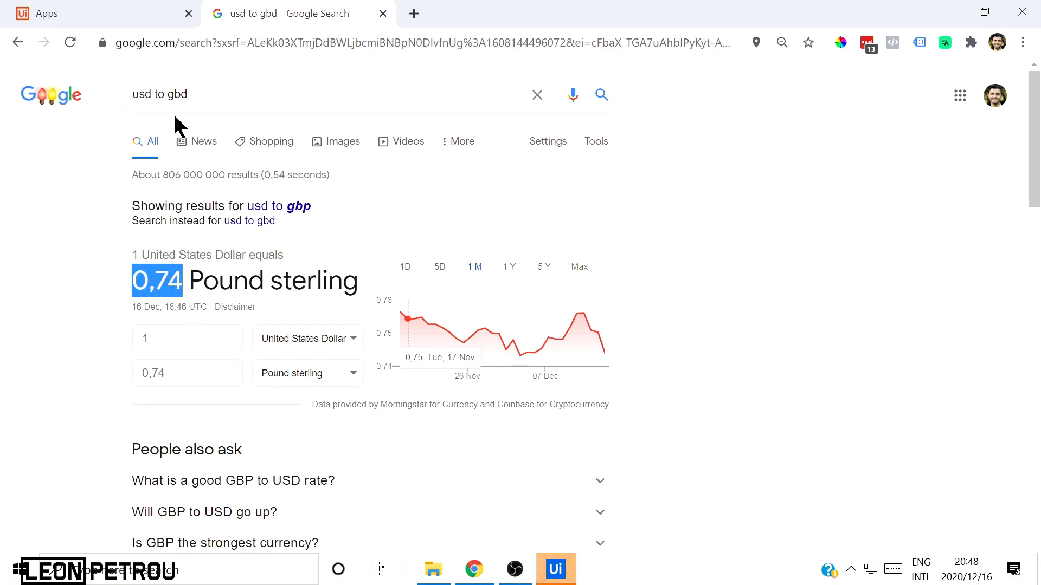
Change the Google search to "zar to gbd" and highlight the query and the converted amount
{"action": "left_click_drag", "start_coordinate": [152, 99], "coordinate": [105, 98]}
{"action": "type", "text": "zar"}
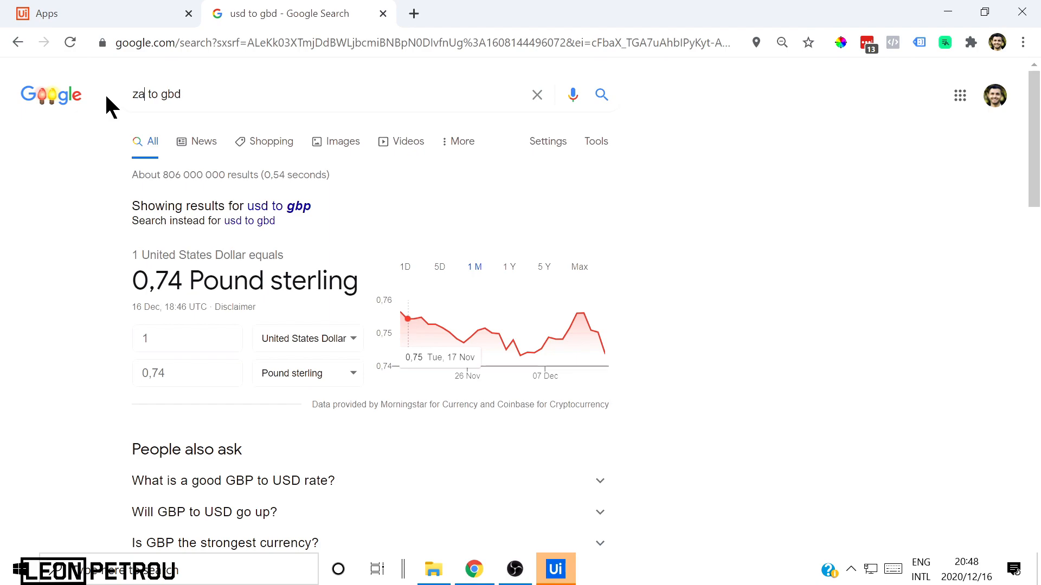
{"action": "key", "text": "Return"}
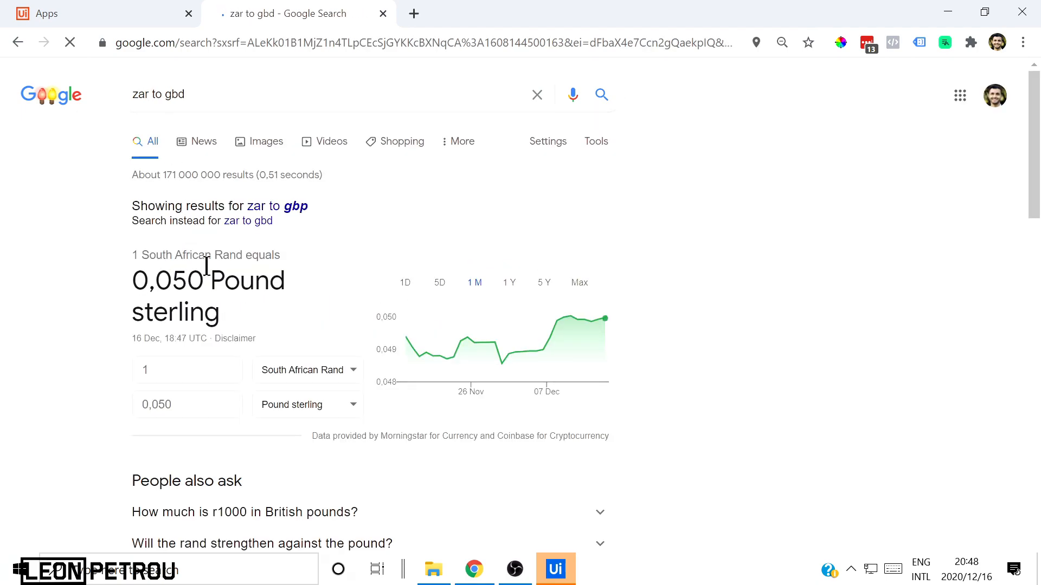
{"action": "left_click_drag", "start_coordinate": [209, 279], "coordinate": [133, 279]}
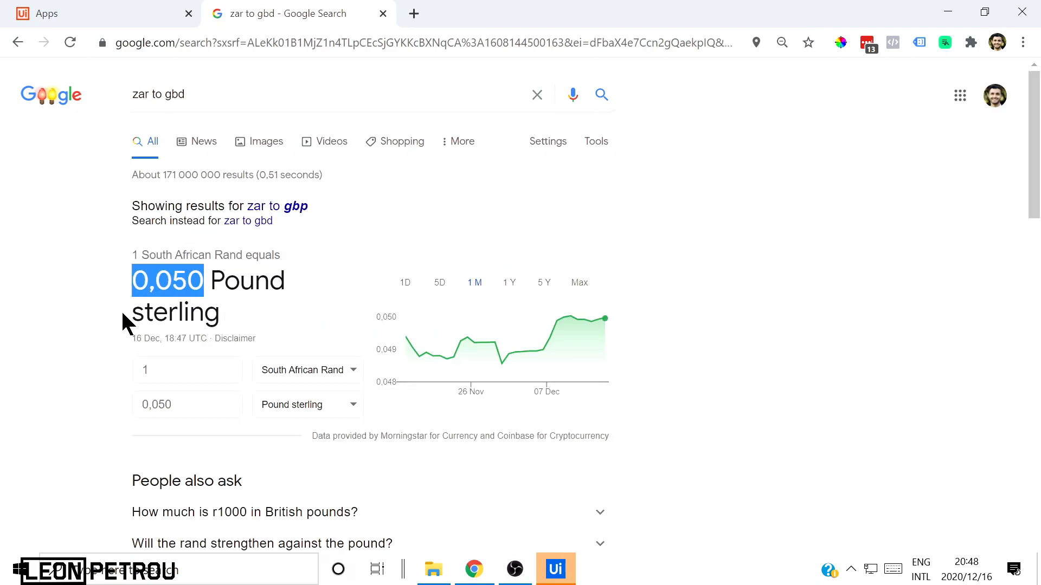
{"action": "left_click", "coordinate": [114, 236]}
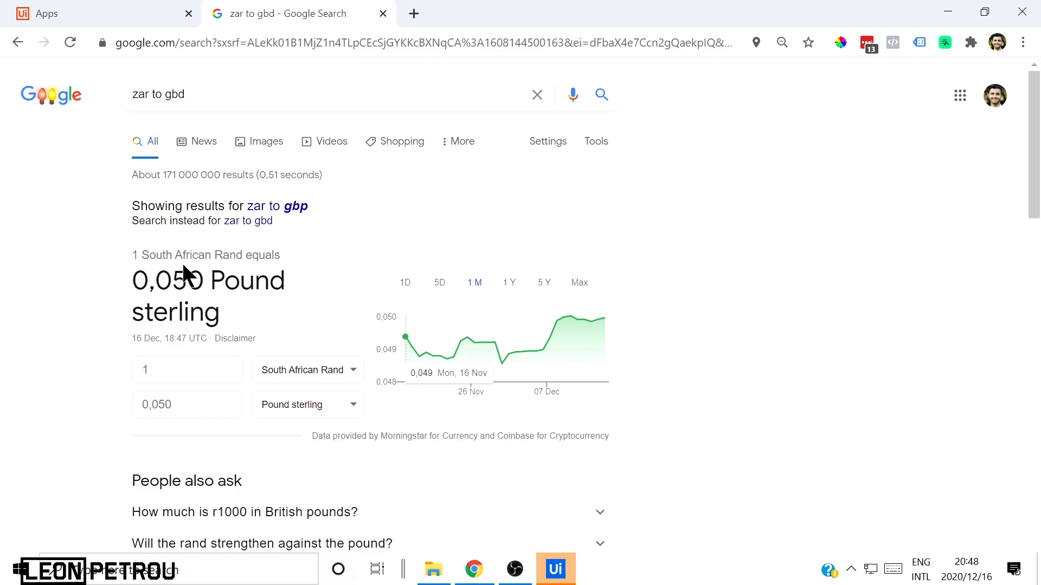
{"action": "left_click_drag", "start_coordinate": [178, 101], "coordinate": [65, 100]}
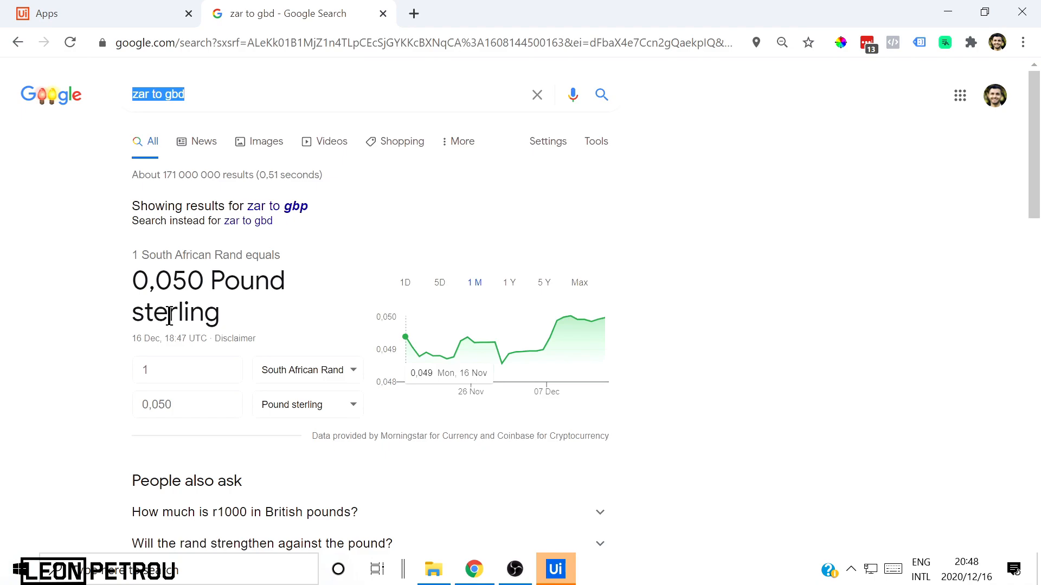
{"action": "left_click_drag", "start_coordinate": [134, 282], "coordinate": [112, 288]}
{"action": "left_click", "coordinate": [184, 292]}
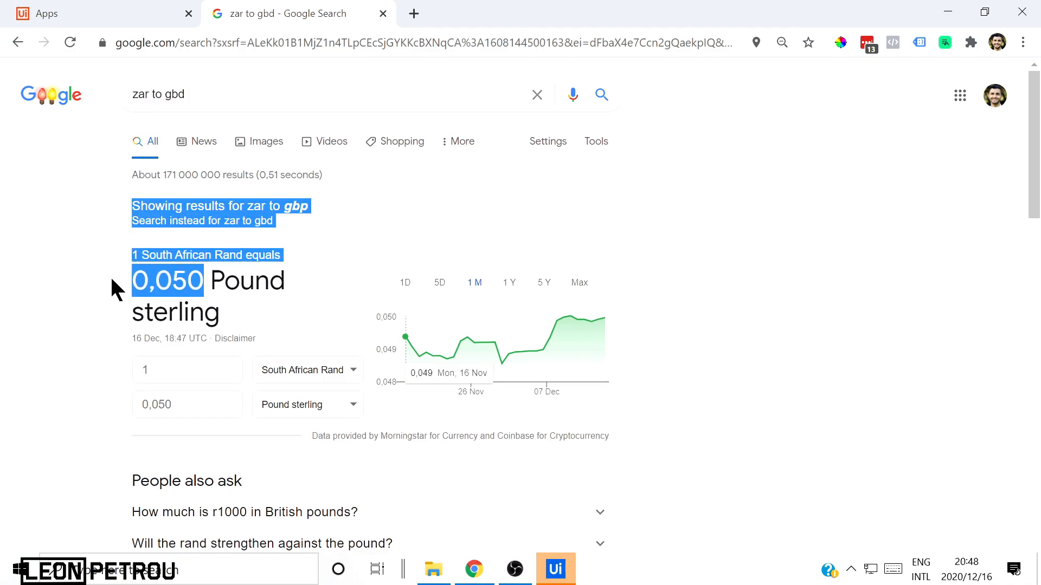
{"action": "left_click", "coordinate": [72, 248]}
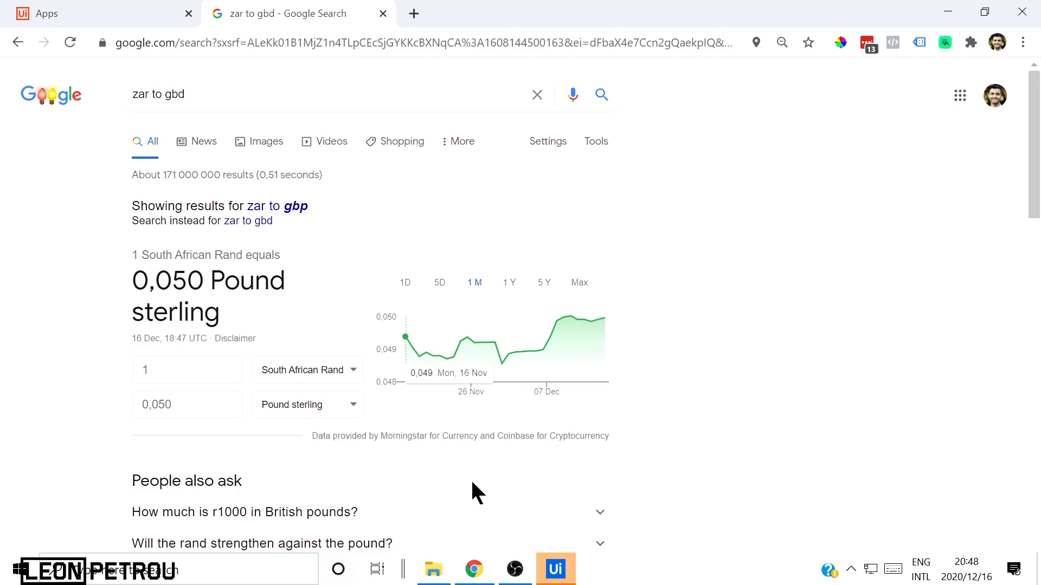
Switch to UiPath Studio and create a new blank process named ExchangeApp
{"action": "left_click", "coordinate": [546, 571]}
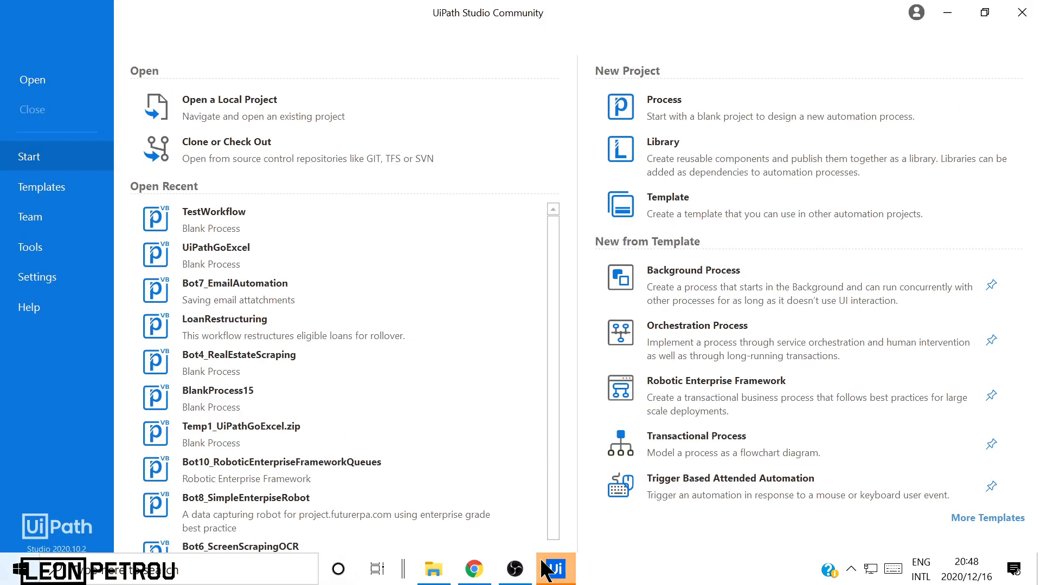
{"action": "left_click", "coordinate": [644, 101]}
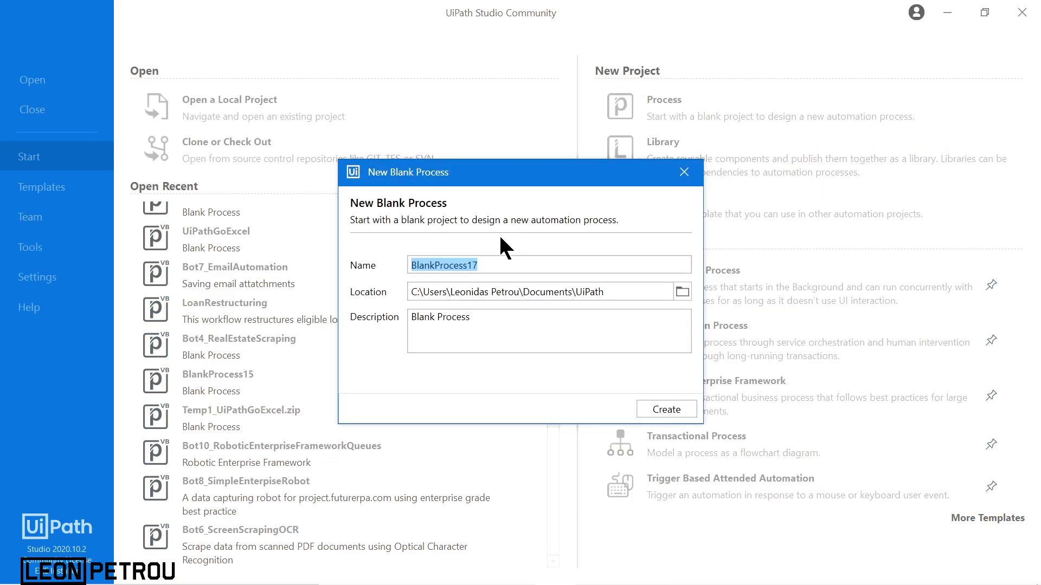
{"action": "type", "text": "Ex"}
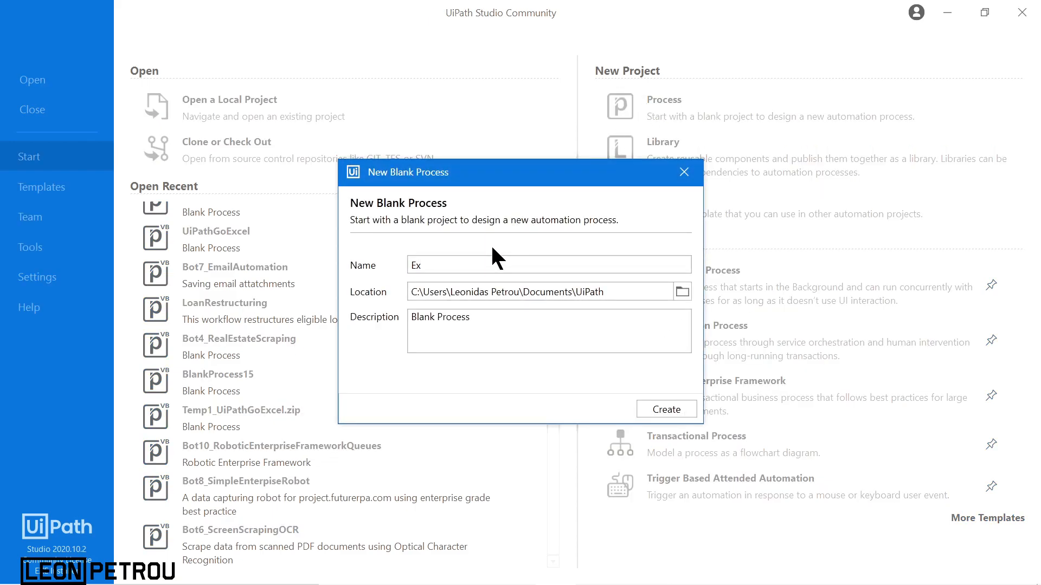
{"action": "type", "text": "changeRa"}
{"action": "key", "text": "BackSpace"}
{"action": "key", "text": "BackSpace"}
{"action": "type", "text": "A"}
{"action": "left_click", "coordinate": [650, 413]}
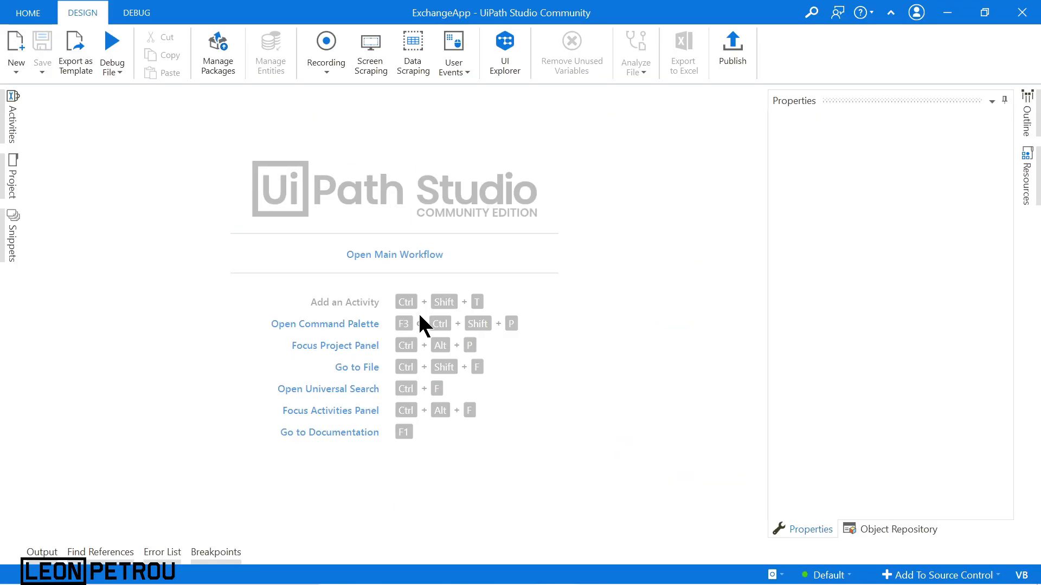
Open the main workflow and add an Open Browser activity to it
{"action": "left_click", "coordinate": [390, 257]}
{"action": "left_click", "coordinate": [12, 132]}
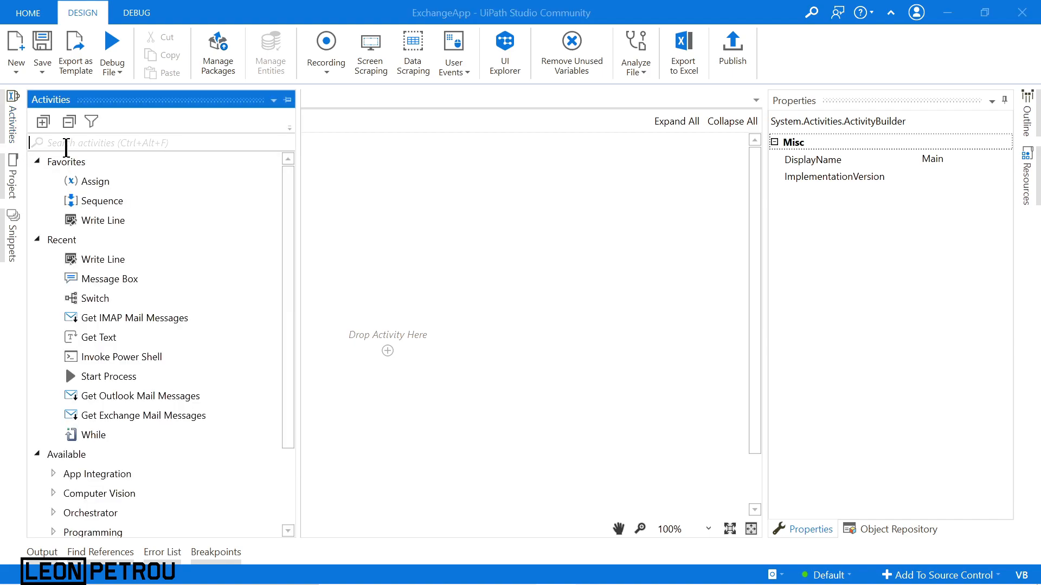
{"action": "type", "text": "open brow"}
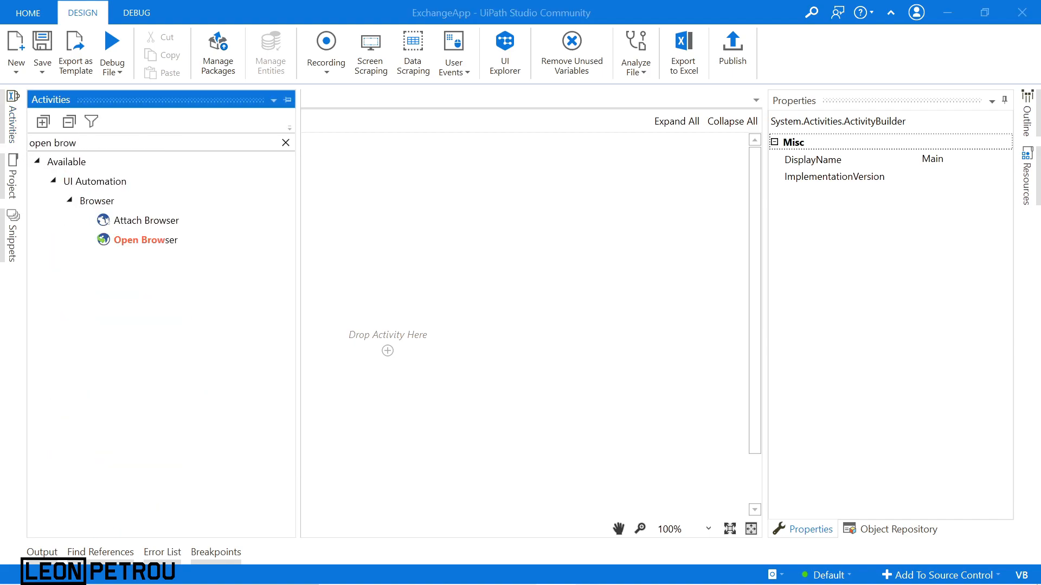
{"action": "left_click_drag", "start_coordinate": [164, 245], "coordinate": [402, 349]}
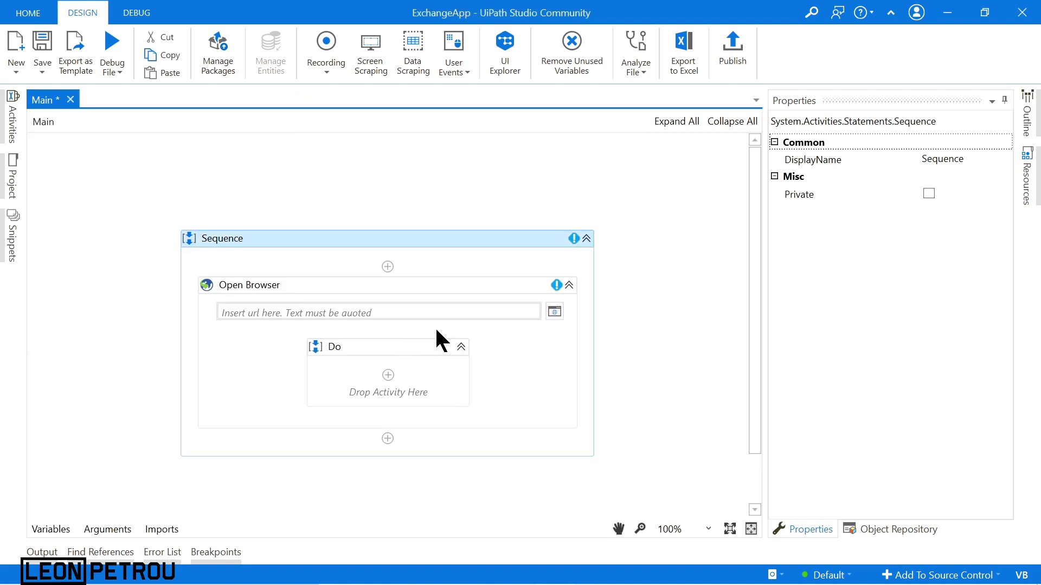
{"action": "left_click", "coordinate": [272, 313]}
{"action": "type", "text": "\"\""}
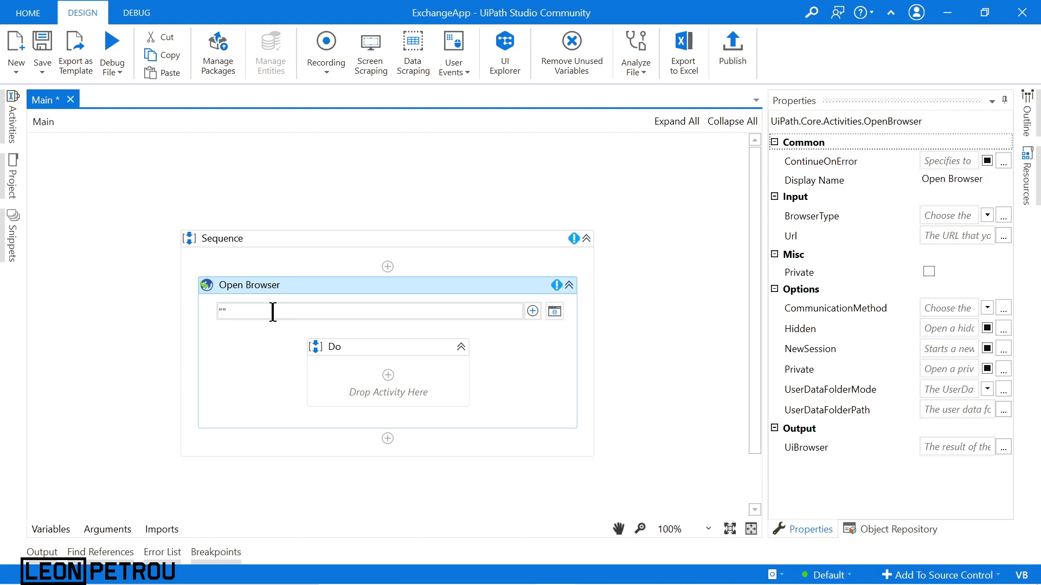
{"action": "type", "text": "https://google.com"}
{"action": "left_click", "coordinate": [391, 293]}
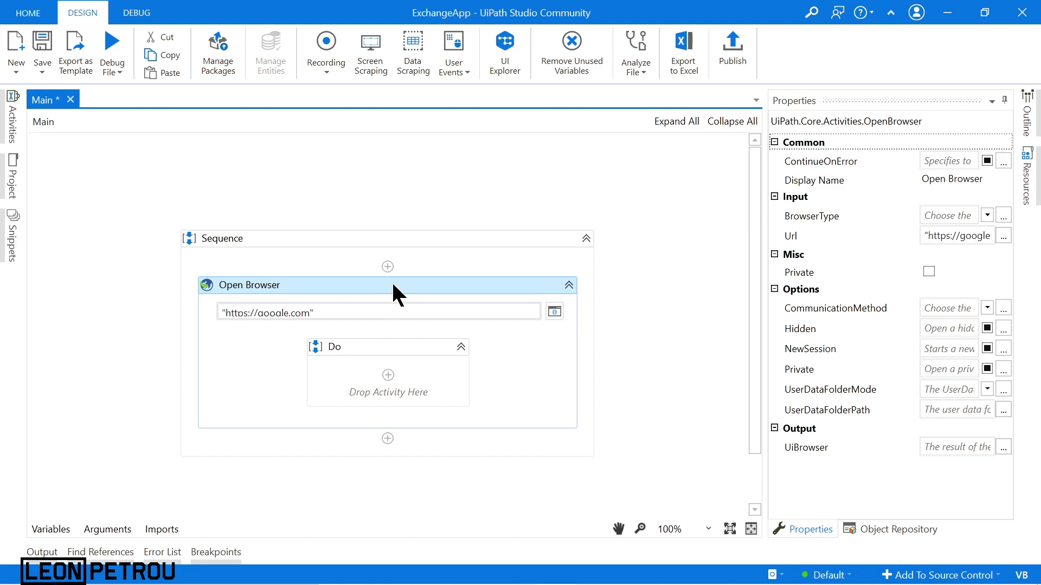
{"action": "left_click", "coordinate": [987, 215]}
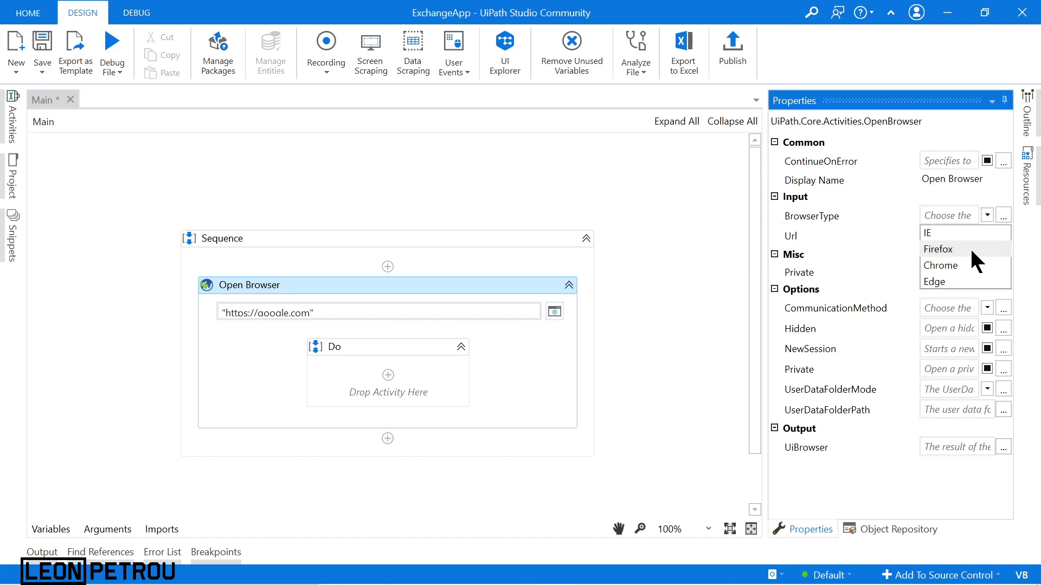
{"action": "left_click", "coordinate": [949, 264]}
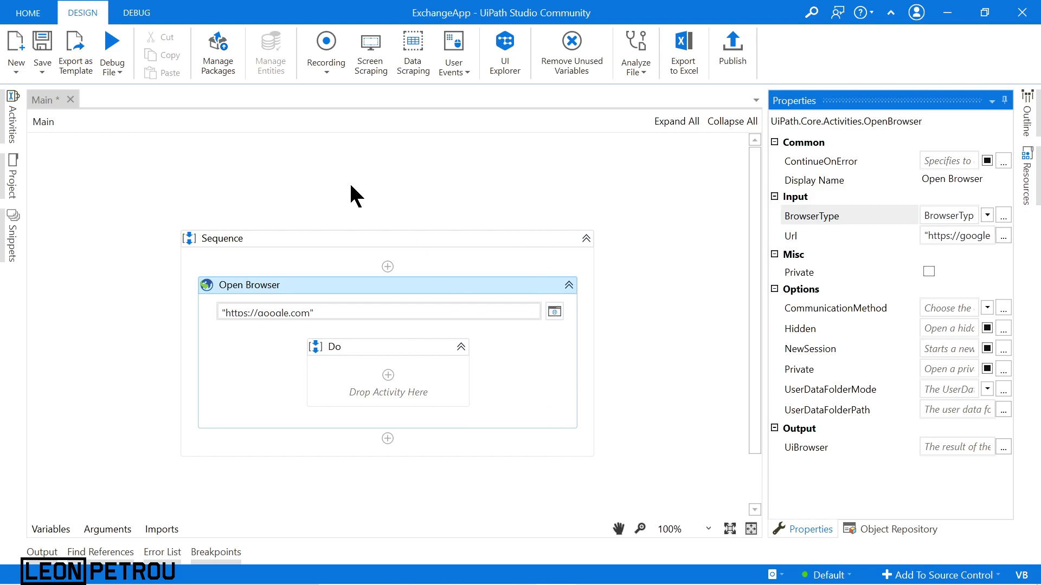
Check where the Chrome browser extension is offered among Studio's tools, and return to the workflow
{"action": "left_click", "coordinate": [22, 16]}
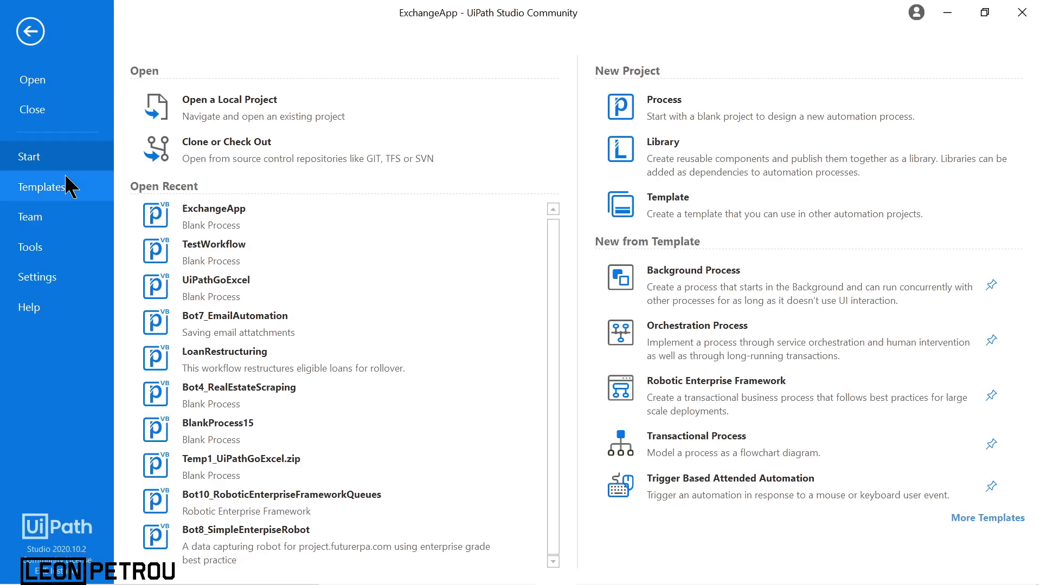
{"action": "left_click", "coordinate": [54, 251]}
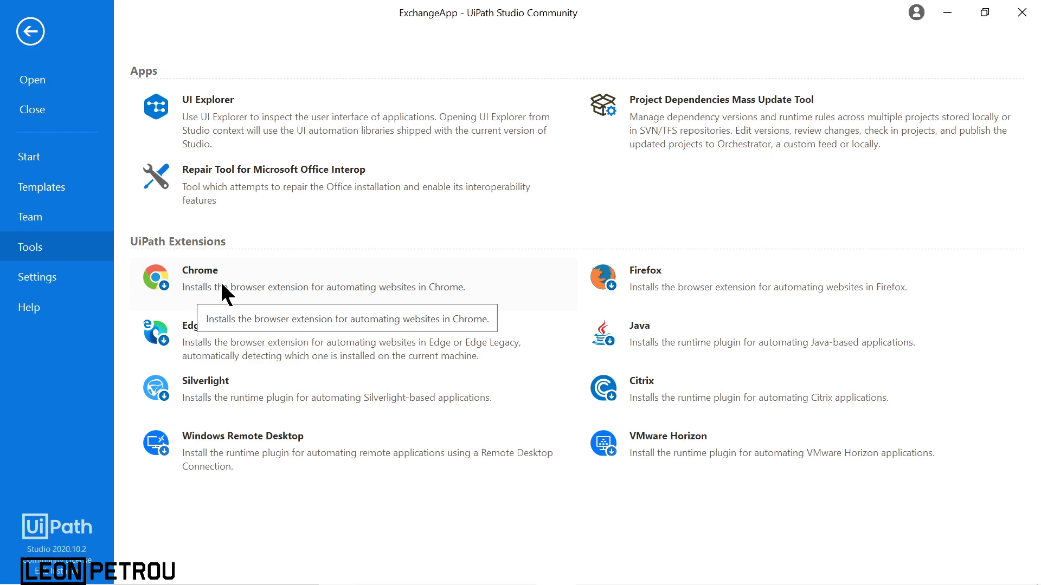
{"action": "left_click", "coordinate": [28, 29]}
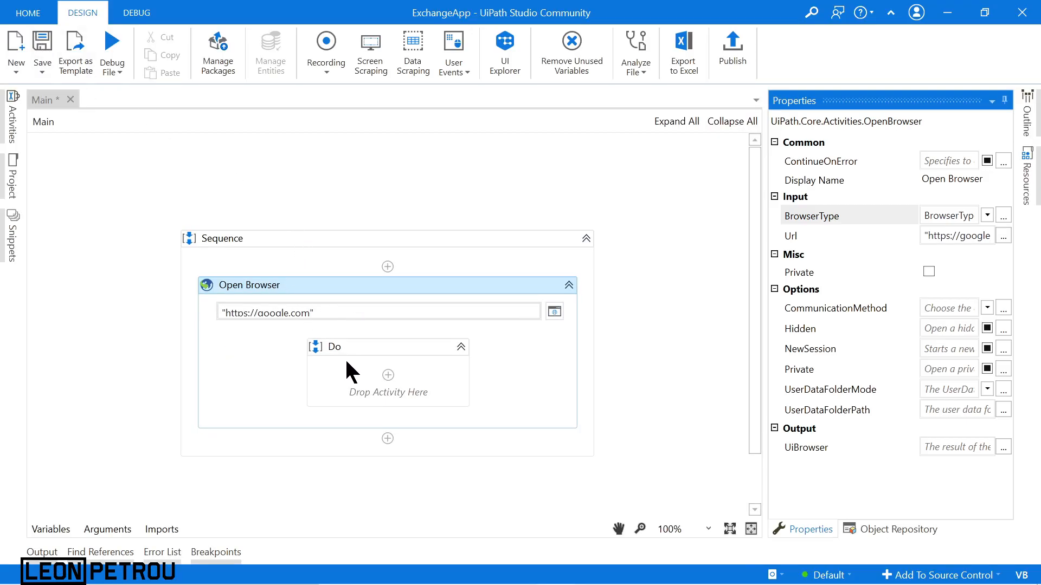
Search the available activities for "type"
{"action": "left_click", "coordinate": [12, 111]}
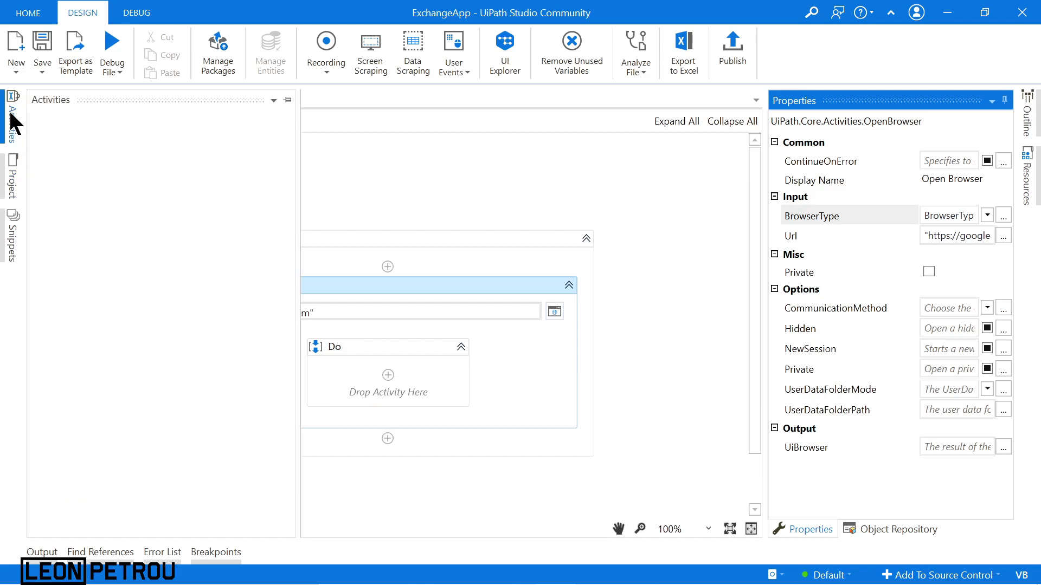
{"action": "left_click", "coordinate": [286, 142]}
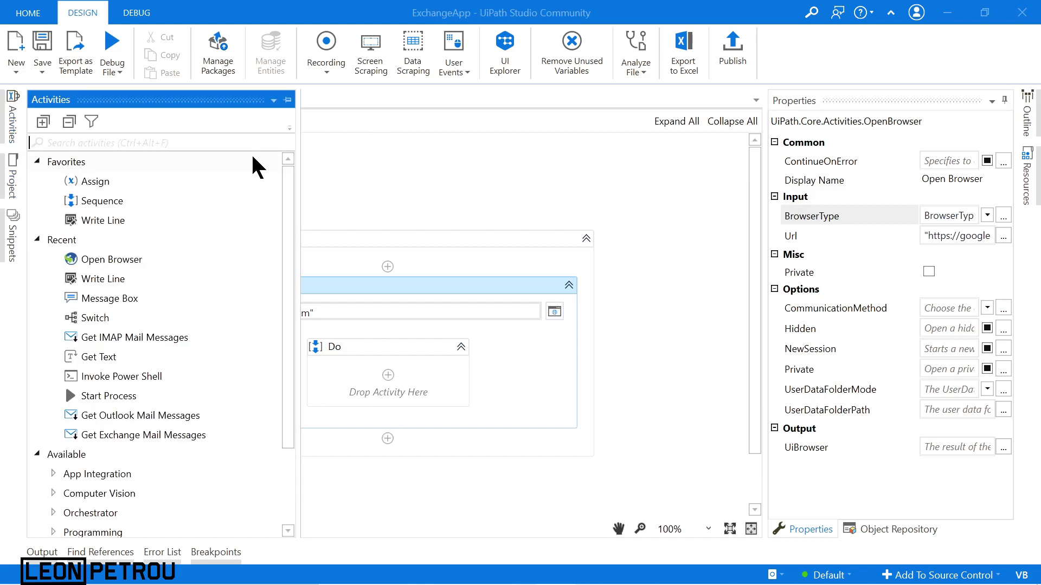
{"action": "type", "text": "type"}
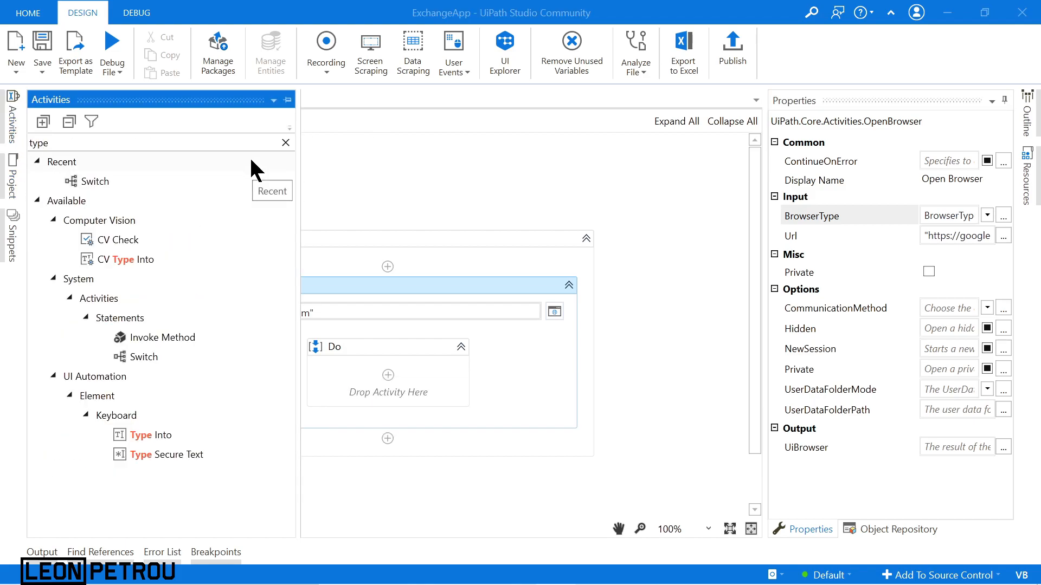
Run the main workflow to open Google in Chrome, and close the old currency search tab
{"action": "left_click", "coordinate": [120, 72]}
{"action": "left_click", "coordinate": [128, 93]}
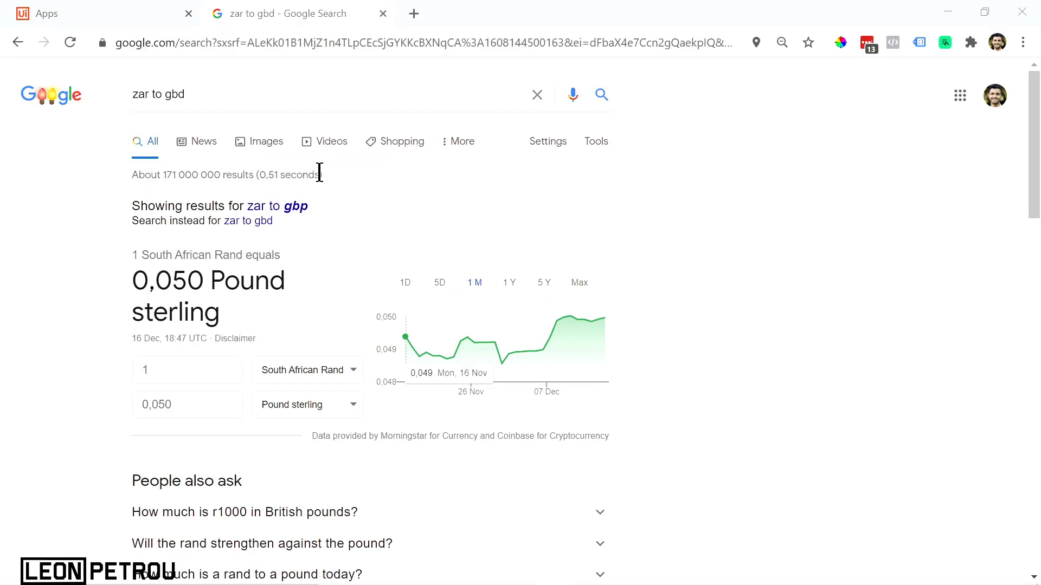
{"action": "left_click", "coordinate": [383, 14]}
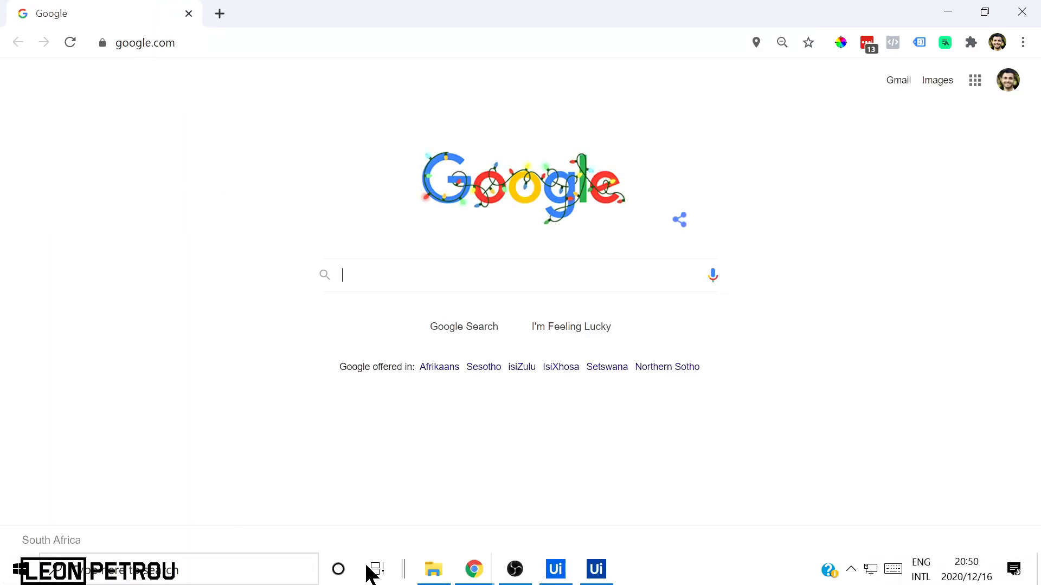
Switch back to UiPath Studio, stop the running workflow and add a Type Into activity inside Open Browser's Do sequence
{"action": "mouse_move", "coordinate": [554, 576]}
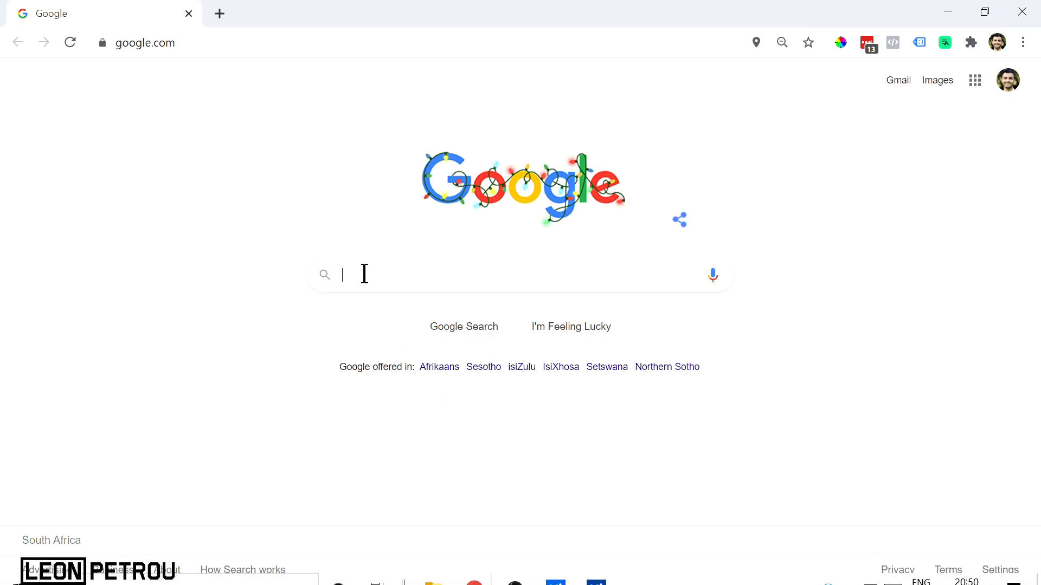
{"action": "left_click", "coordinate": [568, 573]}
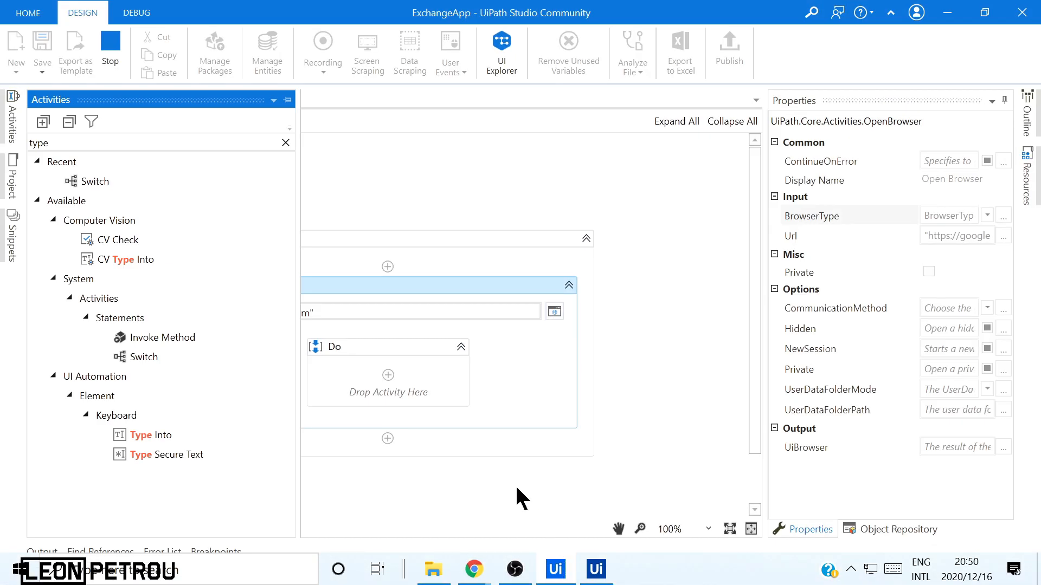
{"action": "mouse_move", "coordinate": [135, 443]}
{"action": "left_mouse_down"}
{"action": "mouse_move", "coordinate": [390, 378]}
{"action": "mouse_move", "coordinate": [151, 438]}
{"action": "left_mouse_up"}
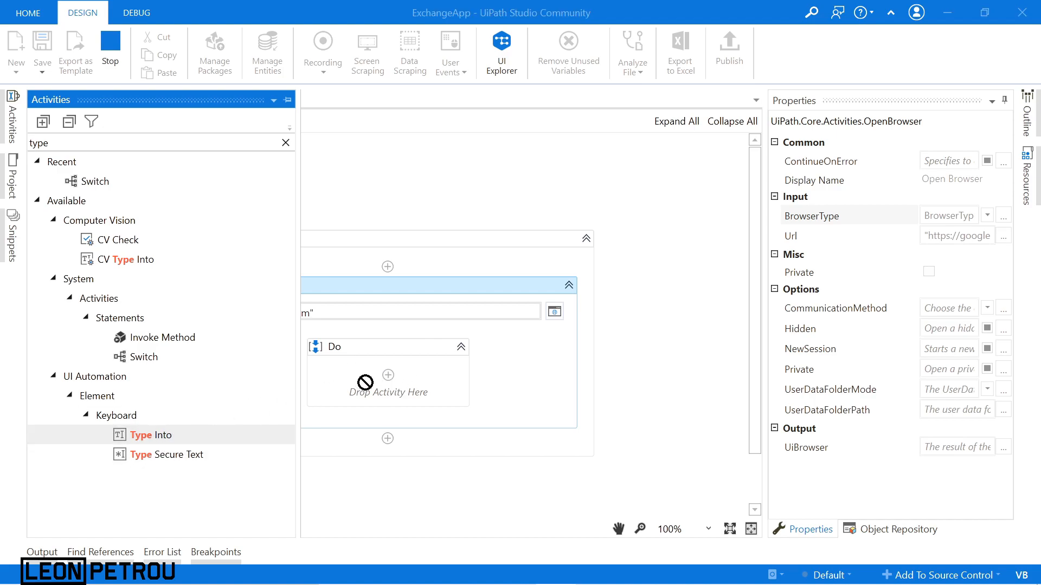
{"action": "left_click", "coordinate": [269, 219]}
{"action": "left_click", "coordinate": [111, 54]}
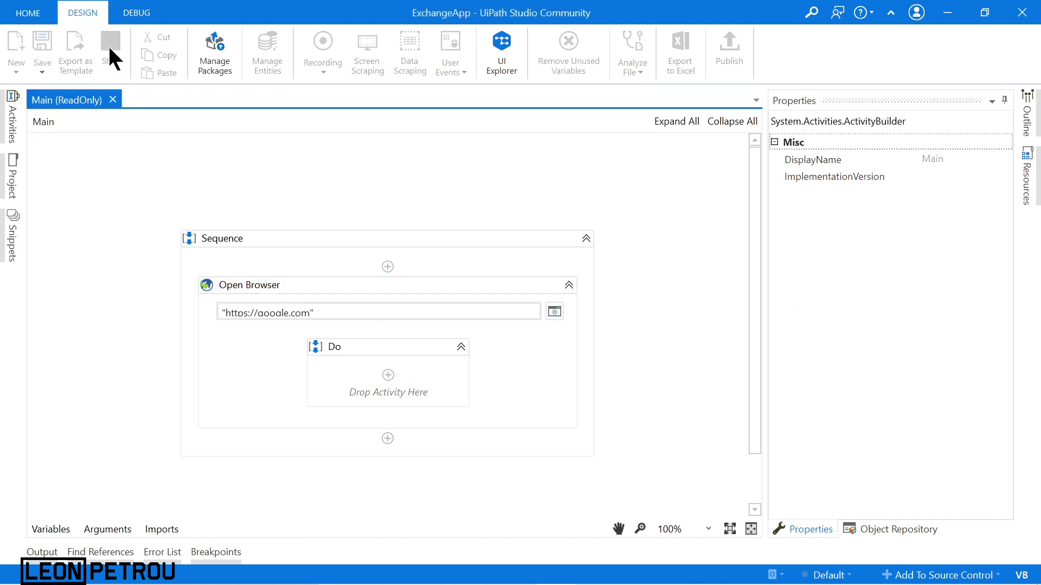
{"action": "left_click", "coordinate": [15, 112]}
{"action": "left_click_drag", "start_coordinate": [142, 434], "coordinate": [388, 385]}
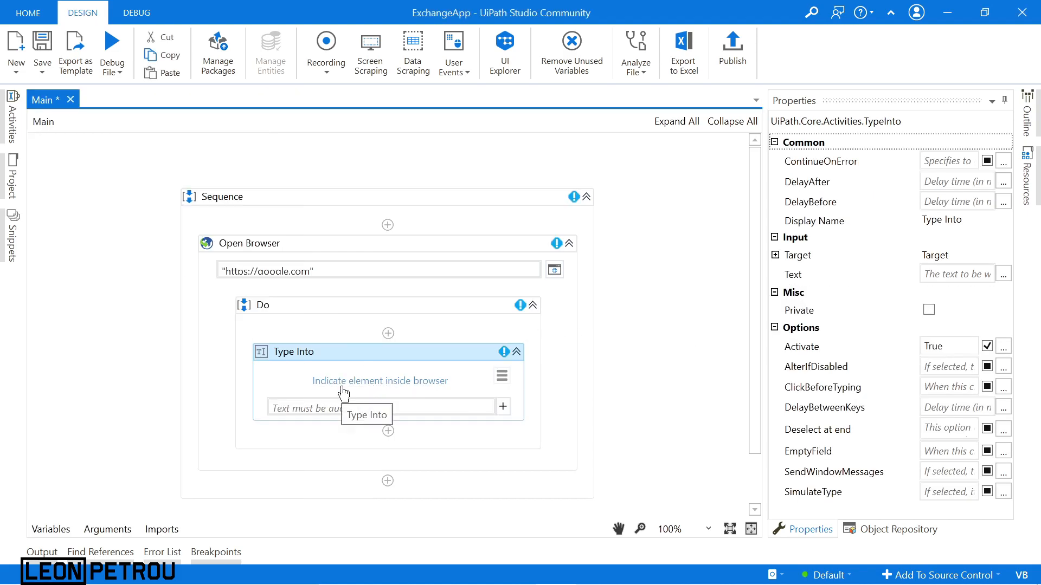
Try to indicate Google's search box as the target element of the Type Into activity
{"action": "left_click", "coordinate": [372, 382]}
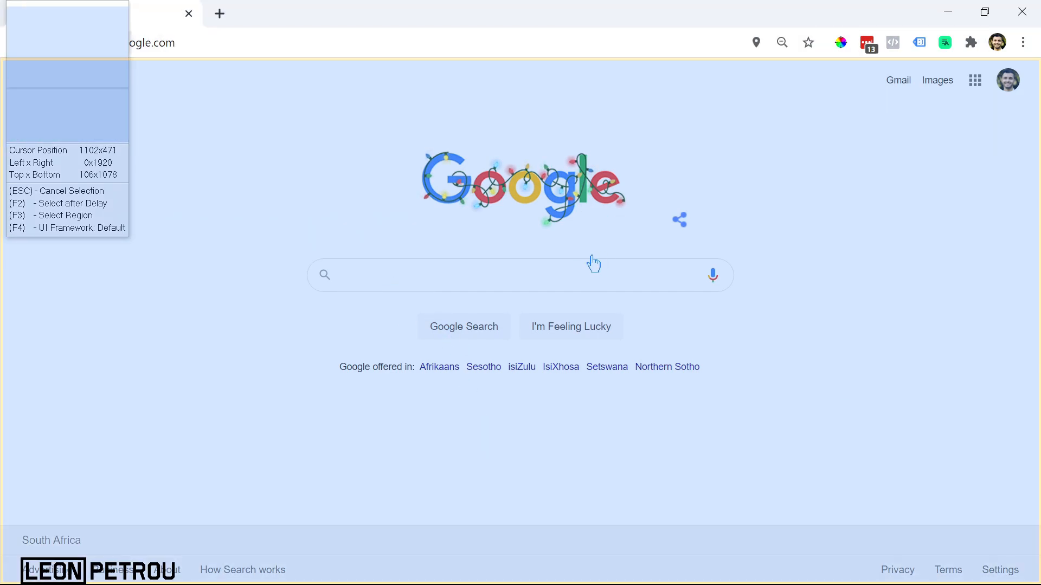
{"action": "left_click", "coordinate": [348, 288]}
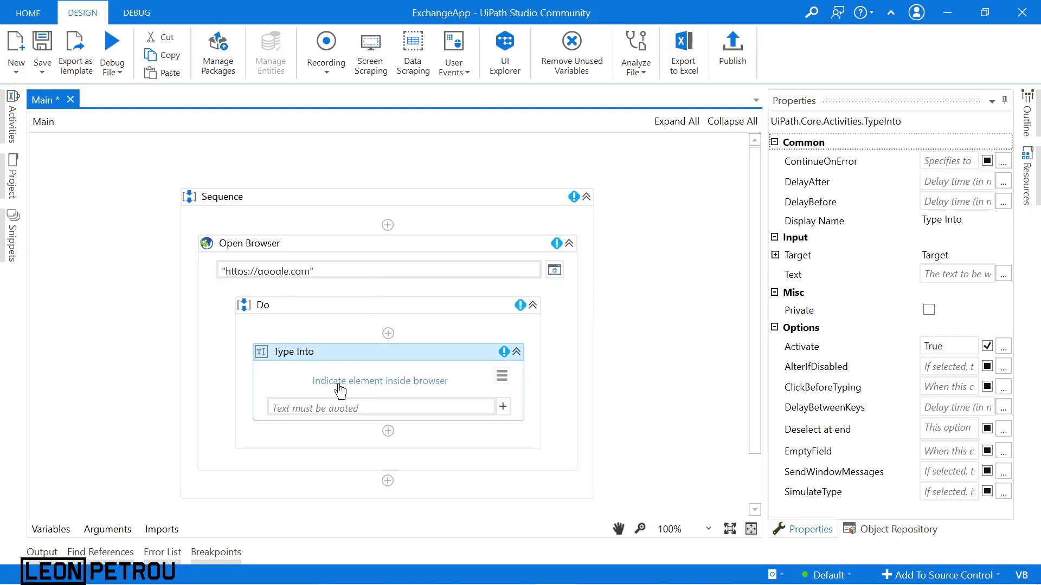
{"action": "left_click", "coordinate": [376, 380]}
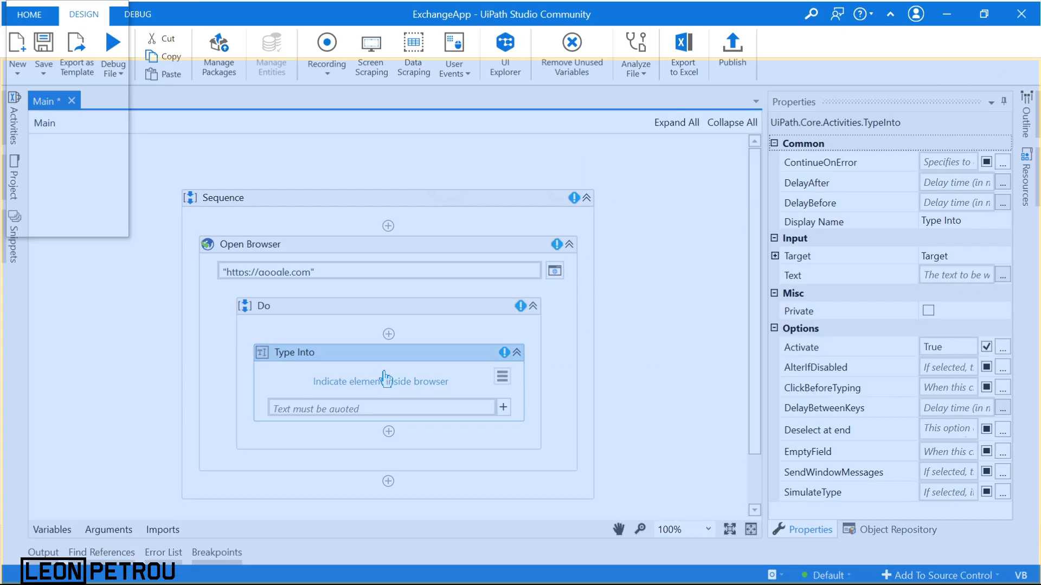
{"action": "left_click", "coordinate": [511, 283]}
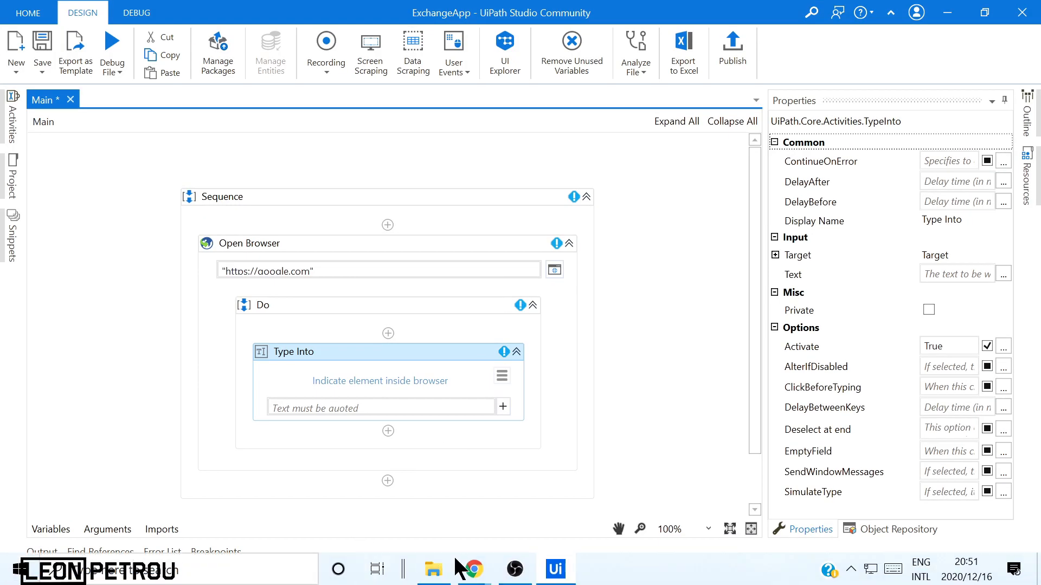
Switch to the Google window in Chrome and examine the installed extensions for the UiPath extension
{"action": "mouse_move", "coordinate": [473, 569]}
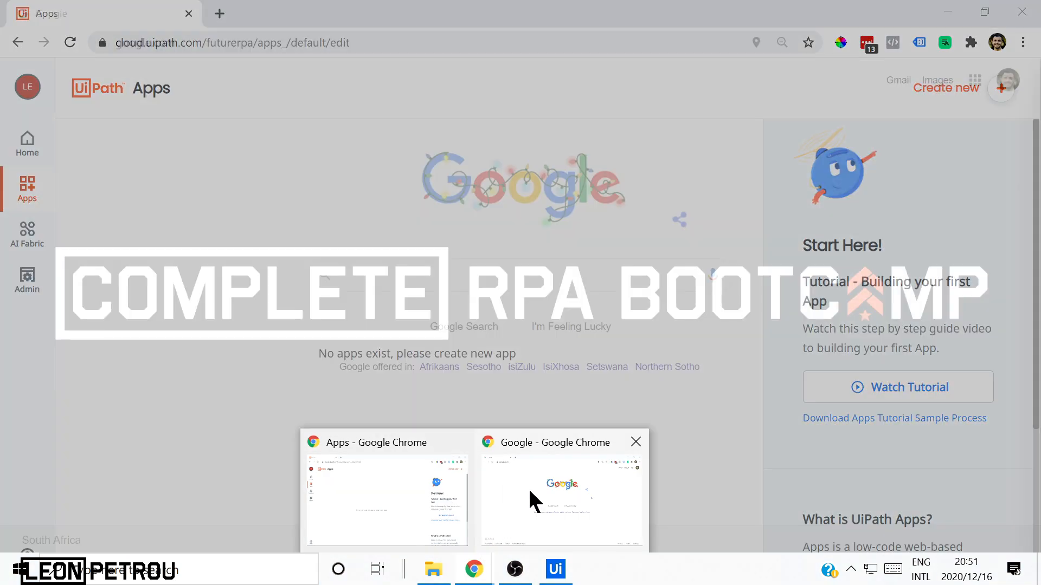
{"action": "left_click", "coordinate": [529, 499]}
{"action": "left_click", "coordinate": [1023, 43]}
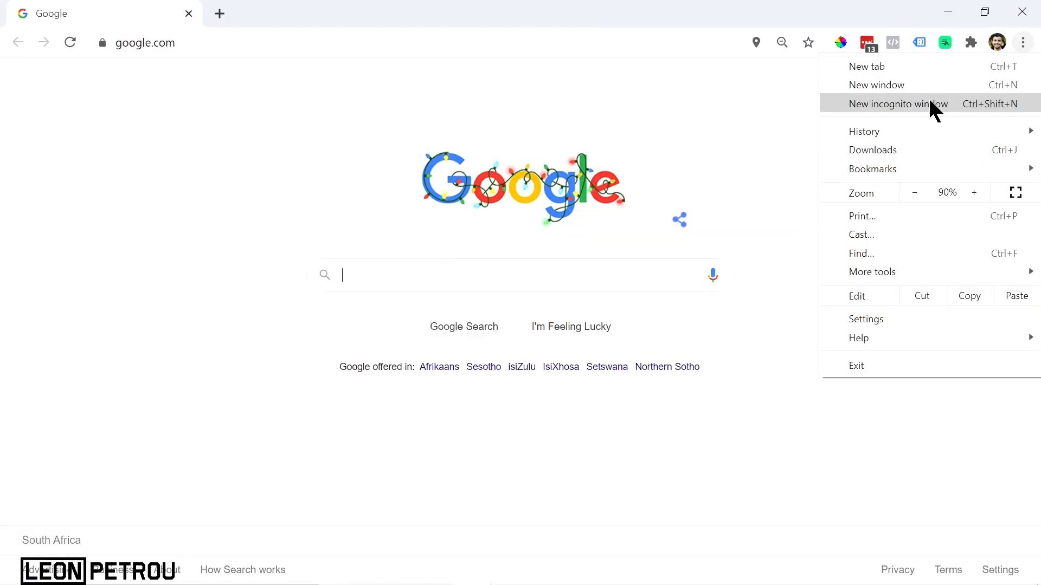
{"action": "left_click", "coordinate": [971, 44]}
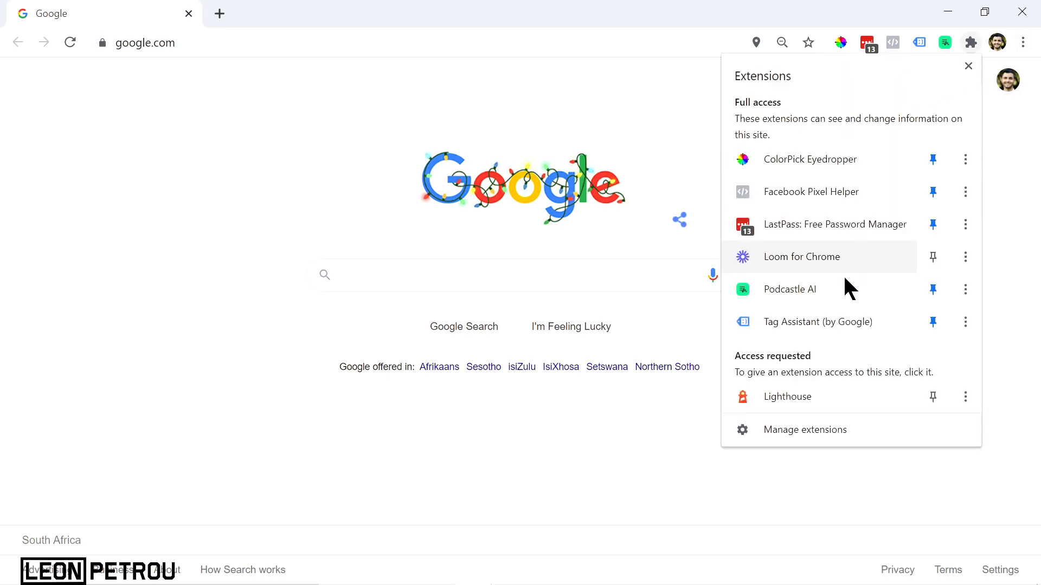
{"action": "left_click", "coordinate": [812, 427]}
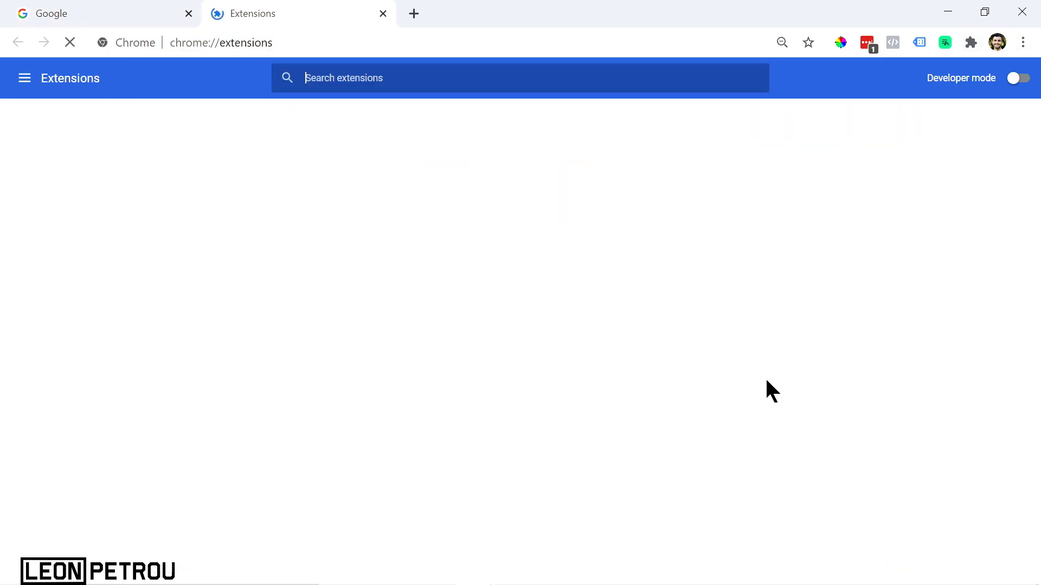
{"action": "scroll", "coordinate": [590, 405], "scroll_direction": "down", "scroll_amount": 2}
{"action": "scroll", "coordinate": [593, 411], "scroll_direction": "down", "scroll_amount": 12}
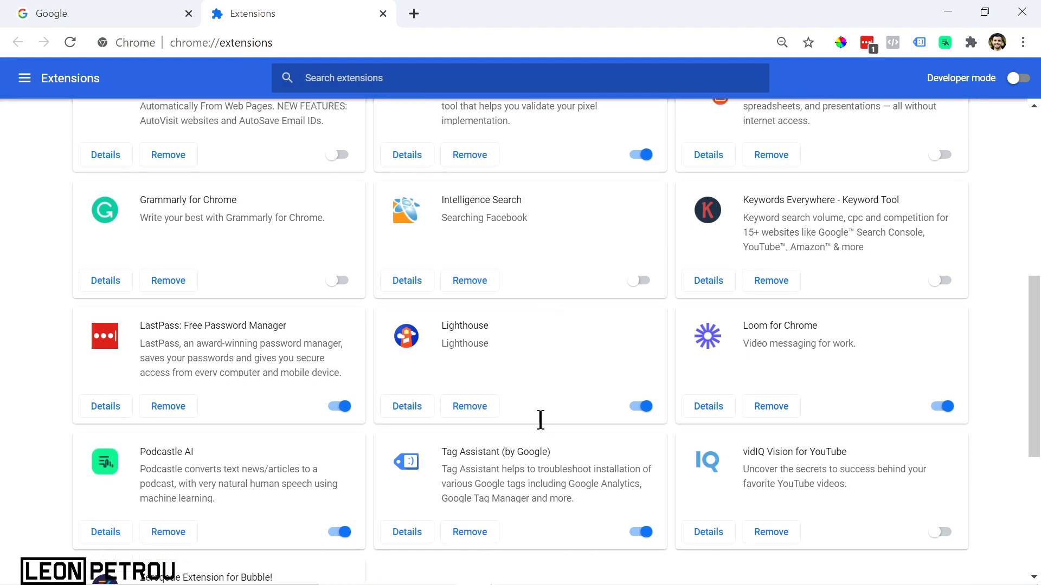
{"action": "scroll", "coordinate": [649, 431], "scroll_direction": "up", "scroll_amount": 15}
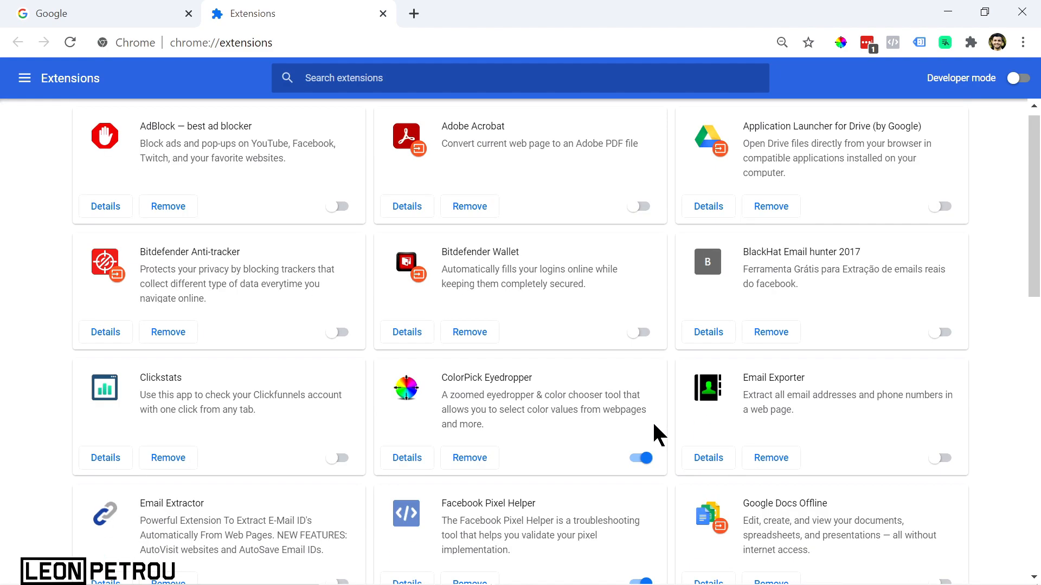
{"action": "left_click", "coordinate": [383, 14]}
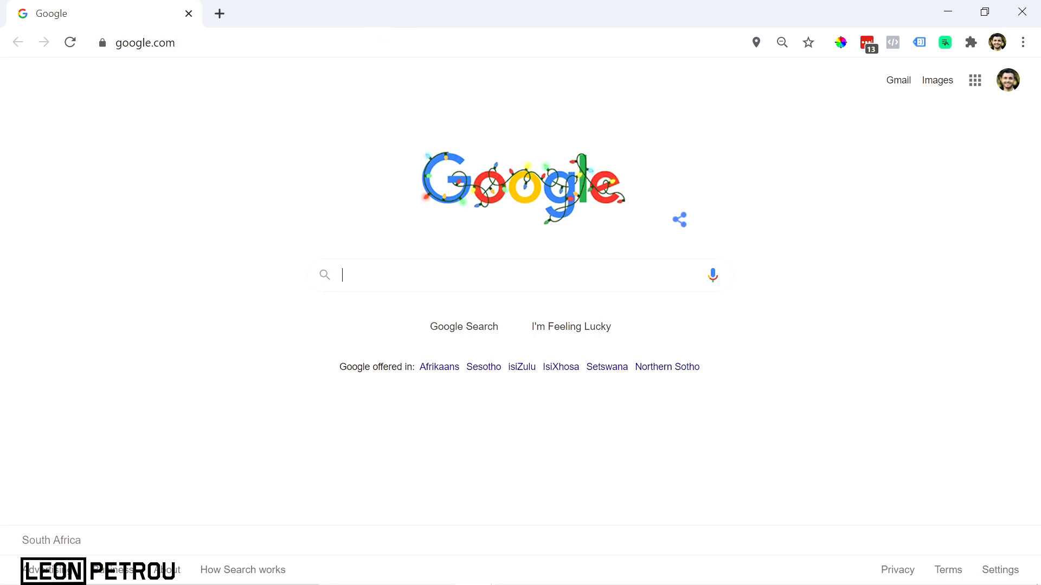
Switch to UiPath Studio and install its Chrome extension, allowing running Chrome processes to be force-closed
{"action": "left_click", "coordinate": [556, 569]}
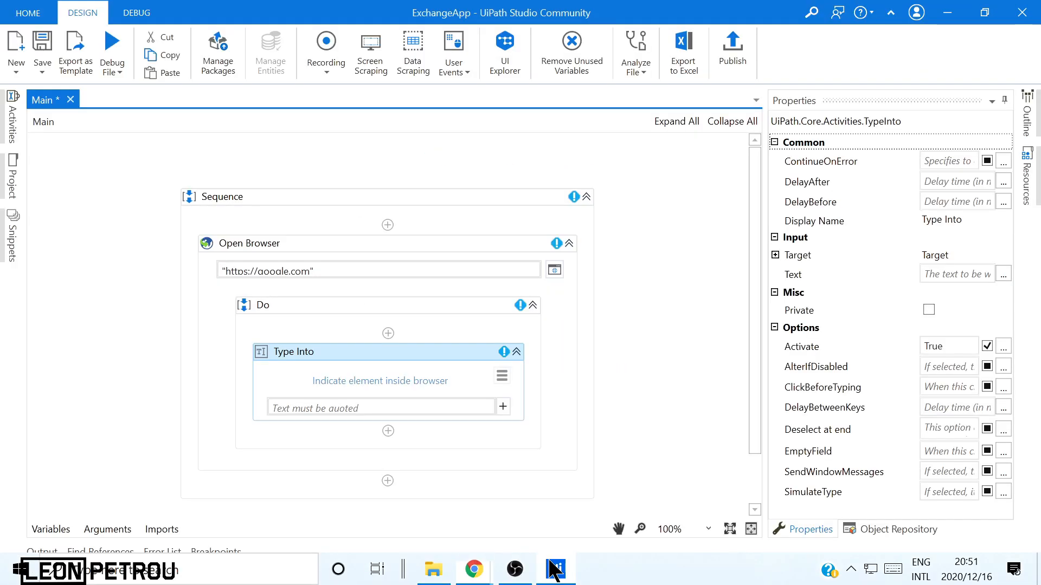
{"action": "left_click", "coordinate": [21, 15]}
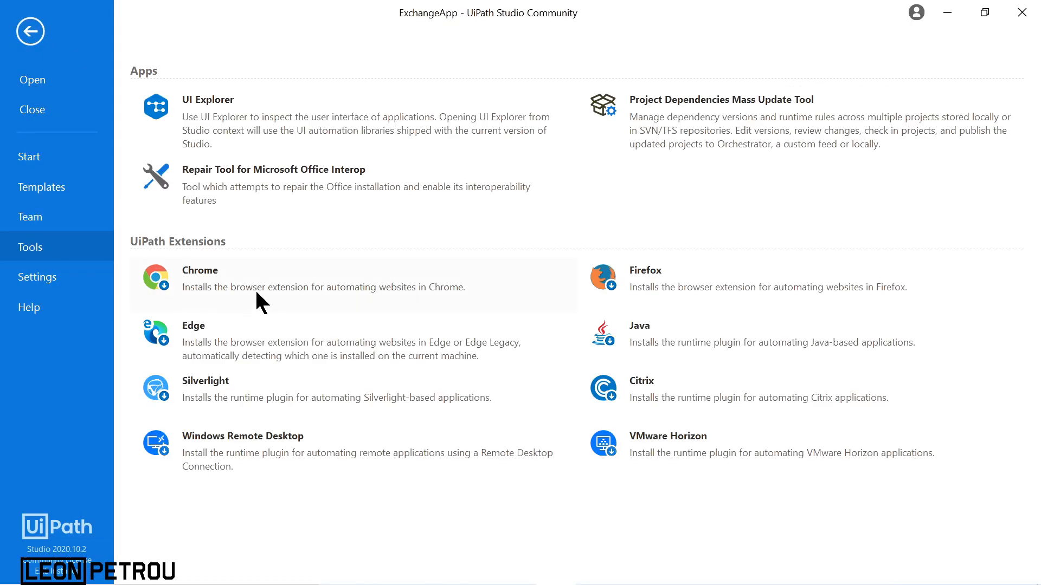
{"action": "left_click", "coordinate": [257, 293]}
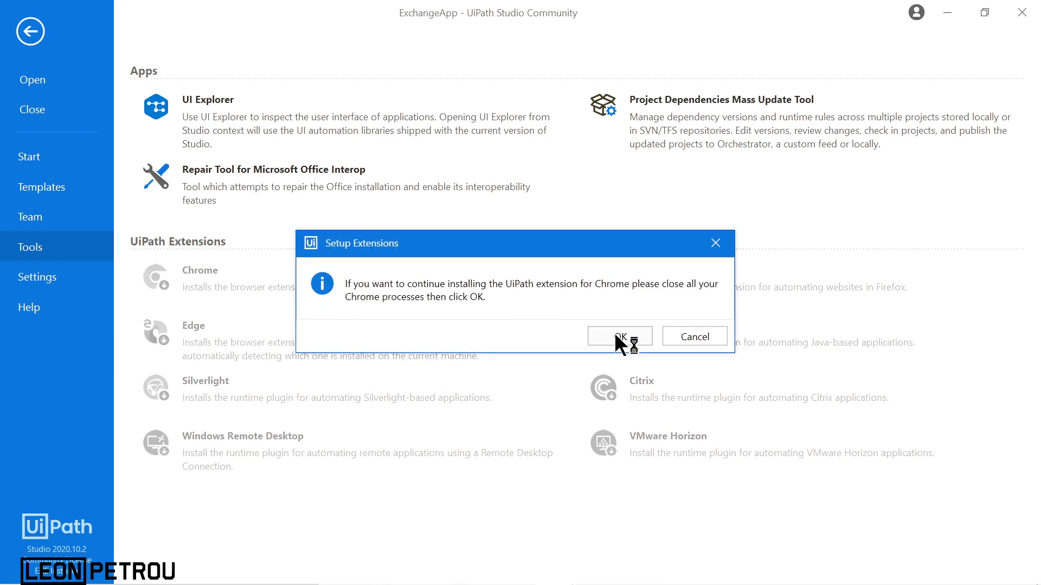
{"action": "left_click", "coordinate": [616, 336]}
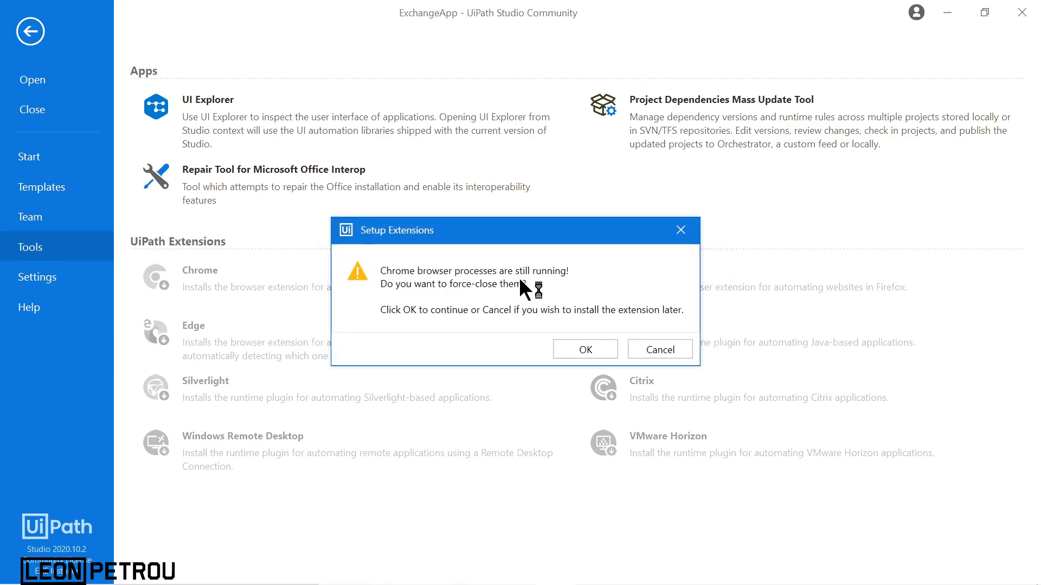
{"action": "left_click", "coordinate": [587, 349]}
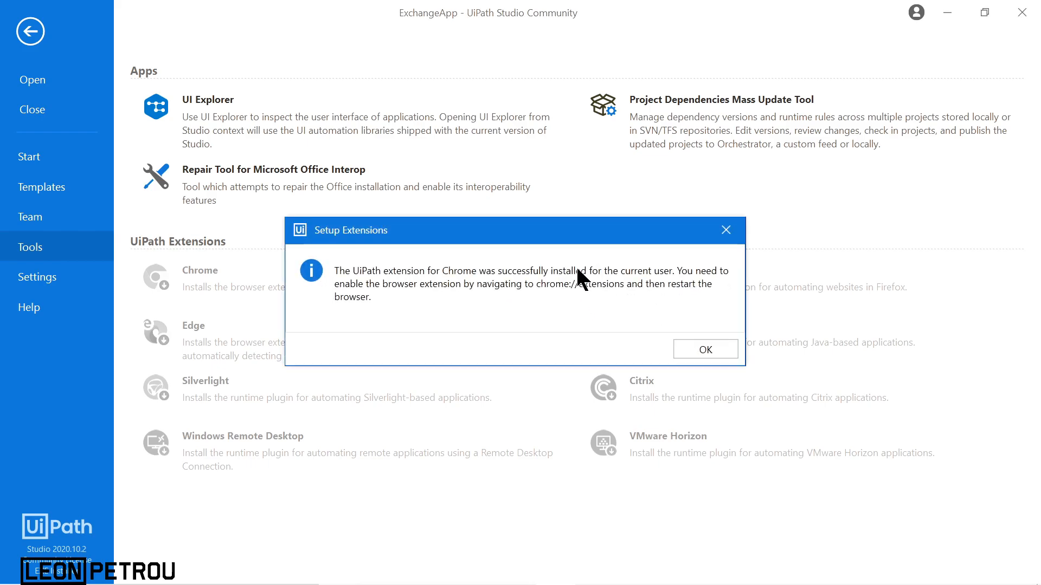
{"action": "left_click", "coordinate": [704, 349]}
Reopen Chrome, restore the previous pages and enable the UiPath Web Automation extension
{"action": "left_click", "coordinate": [473, 569]}
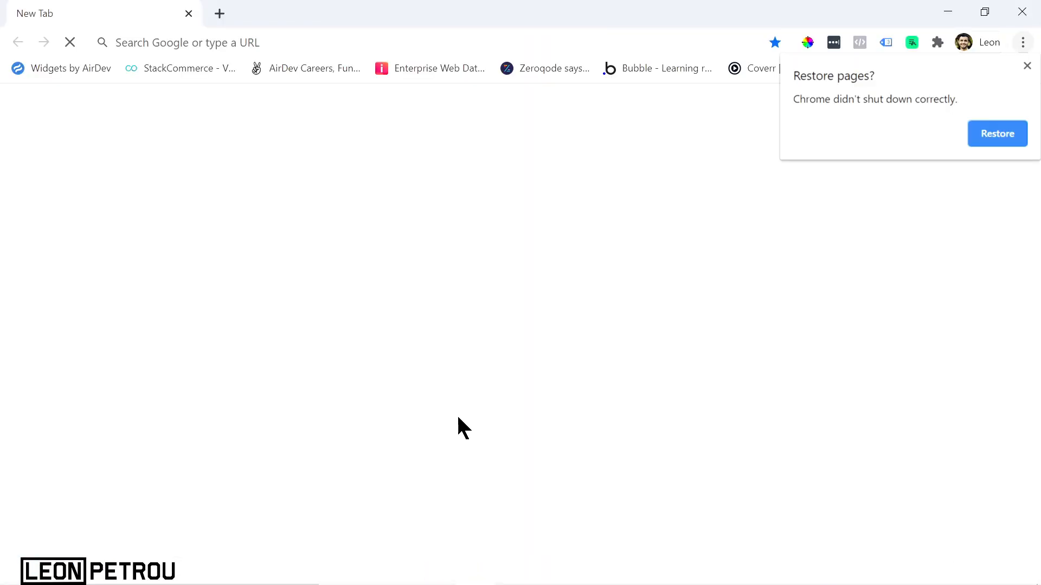
{"action": "left_click", "coordinate": [991, 133]}
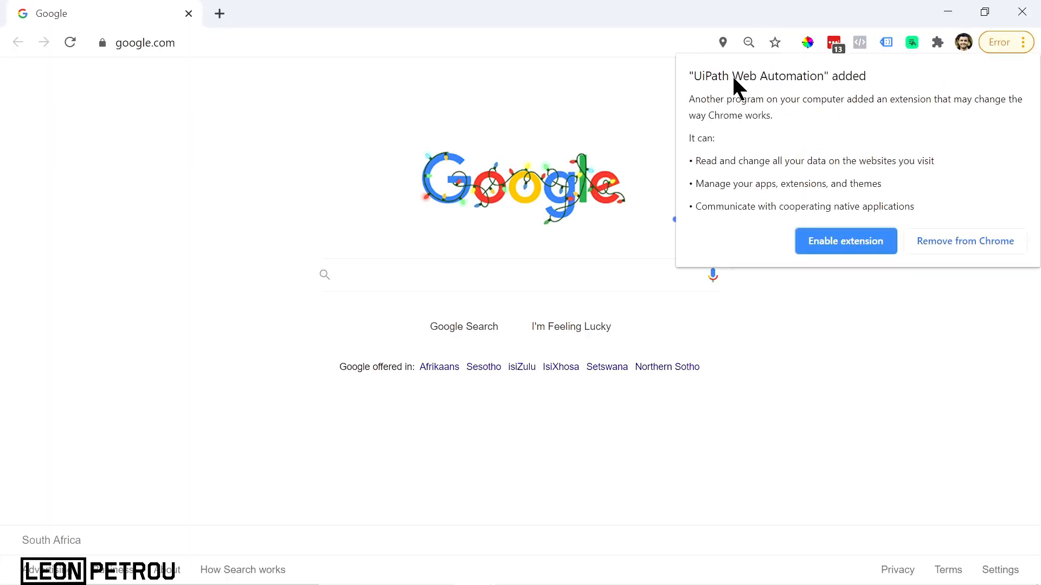
{"action": "left_click", "coordinate": [860, 244]}
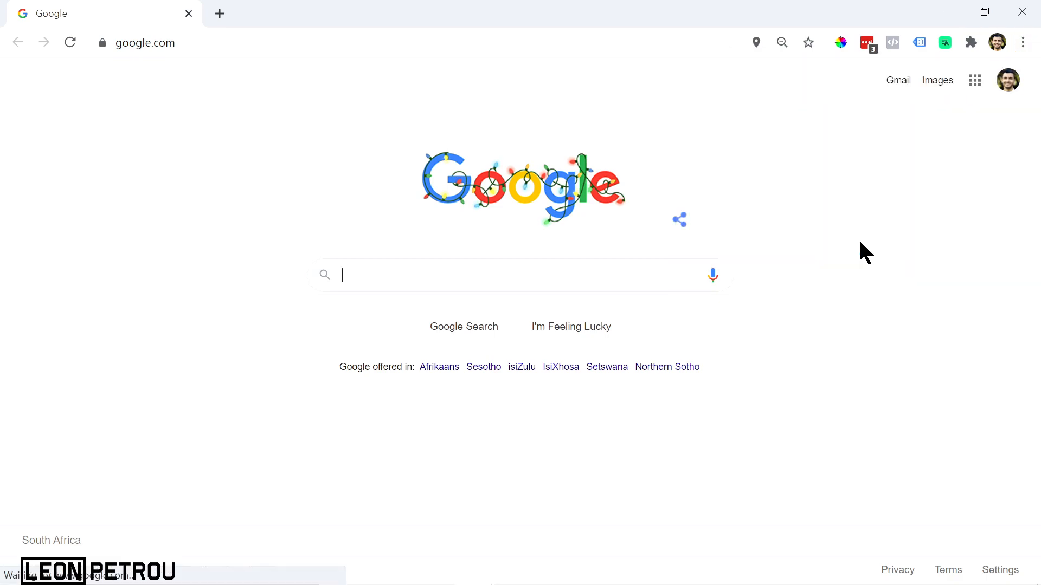
Allow the UiPath Web Automation extension in incognito and give it access to file URLs, and close the extensions page
{"action": "left_click", "coordinate": [969, 44]}
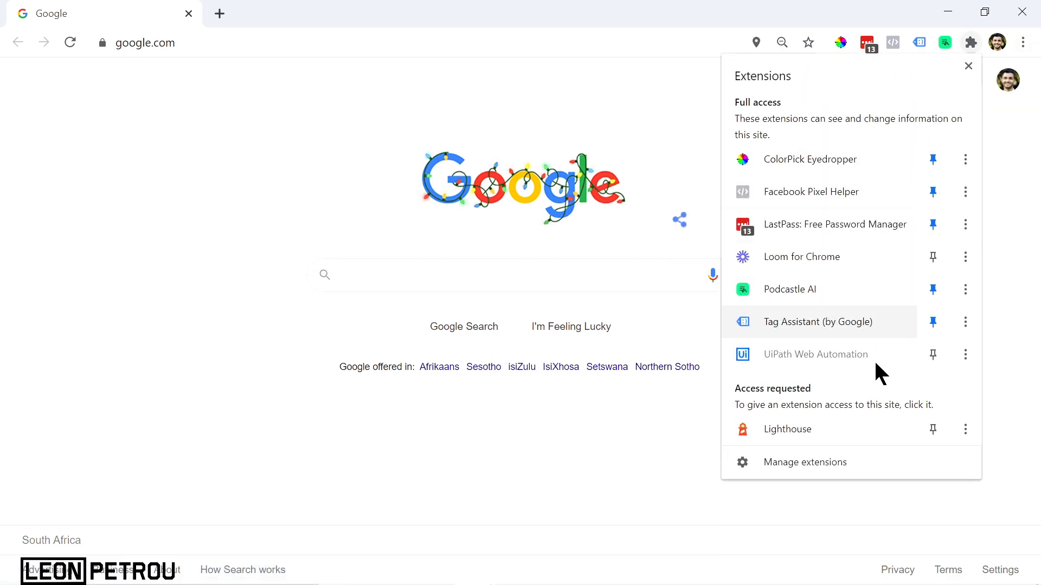
{"action": "left_click", "coordinate": [803, 462]}
{"action": "scroll", "coordinate": [352, 422], "scroll_direction": "down", "scroll_amount": 10}
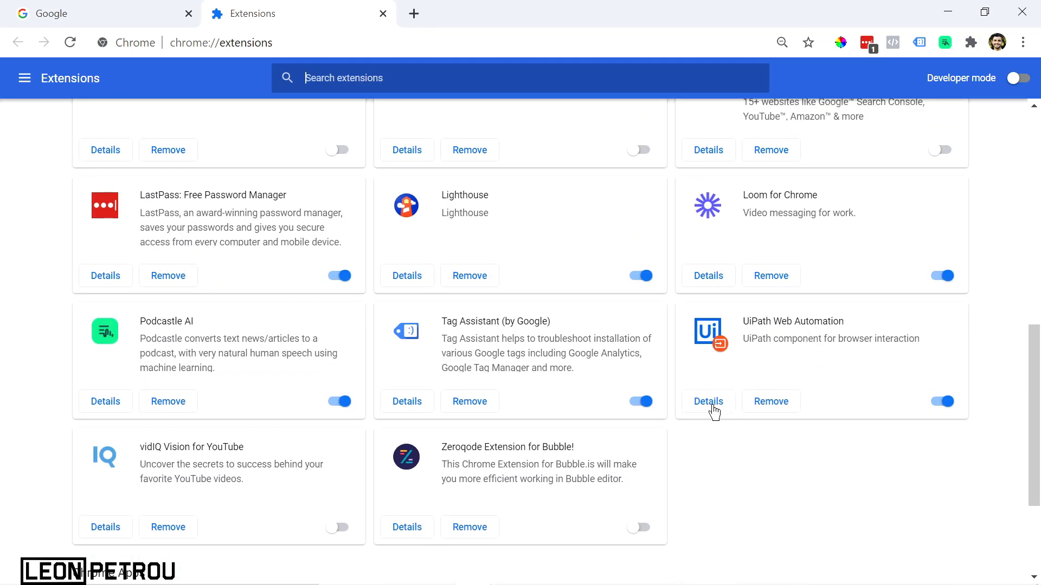
{"action": "left_click", "coordinate": [708, 402]}
{"action": "scroll", "coordinate": [417, 408], "scroll_direction": "down", "scroll_amount": 5}
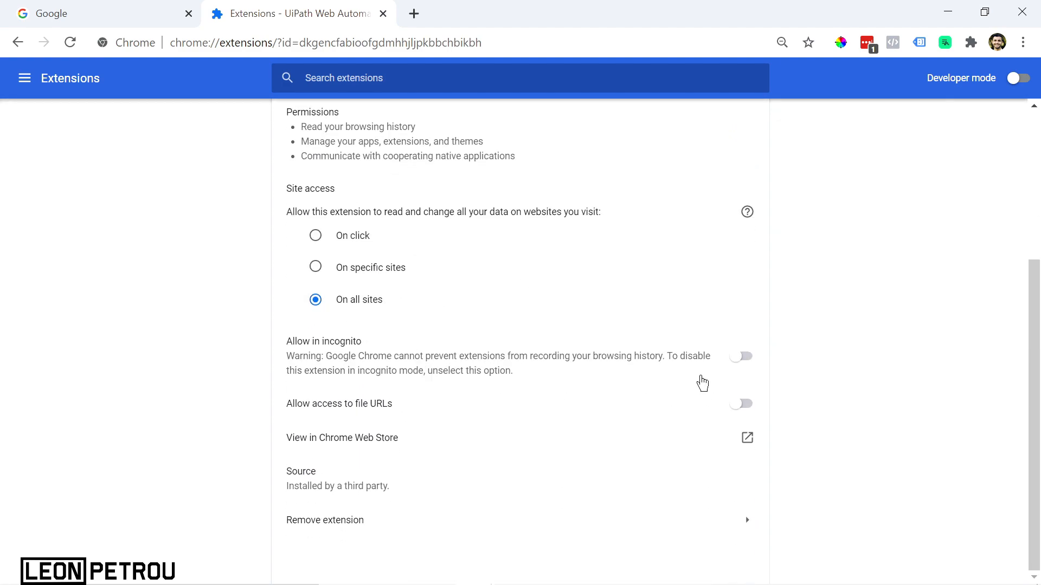
{"action": "left_click", "coordinate": [743, 359]}
{"action": "left_click", "coordinate": [744, 404]}
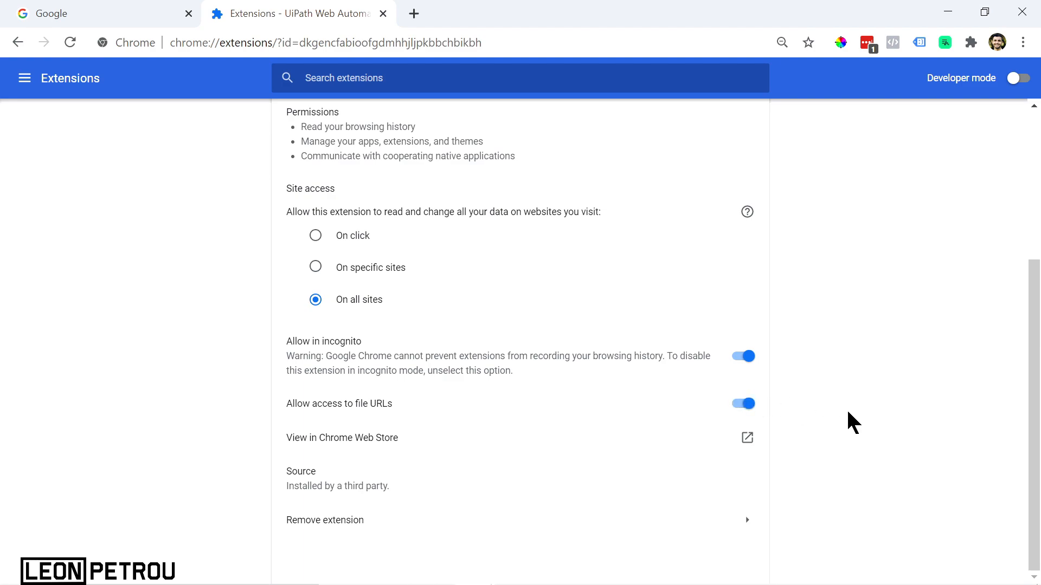
{"action": "scroll", "coordinate": [272, 255], "scroll_direction": "up", "scroll_amount": 5}
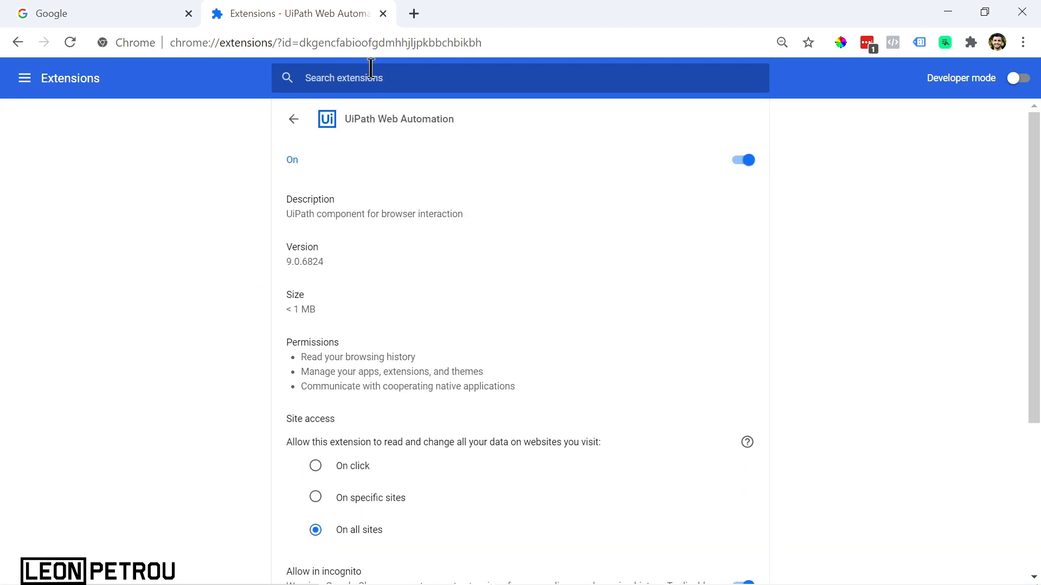
{"action": "left_click", "coordinate": [293, 119]}
{"action": "left_click", "coordinate": [382, 14]}
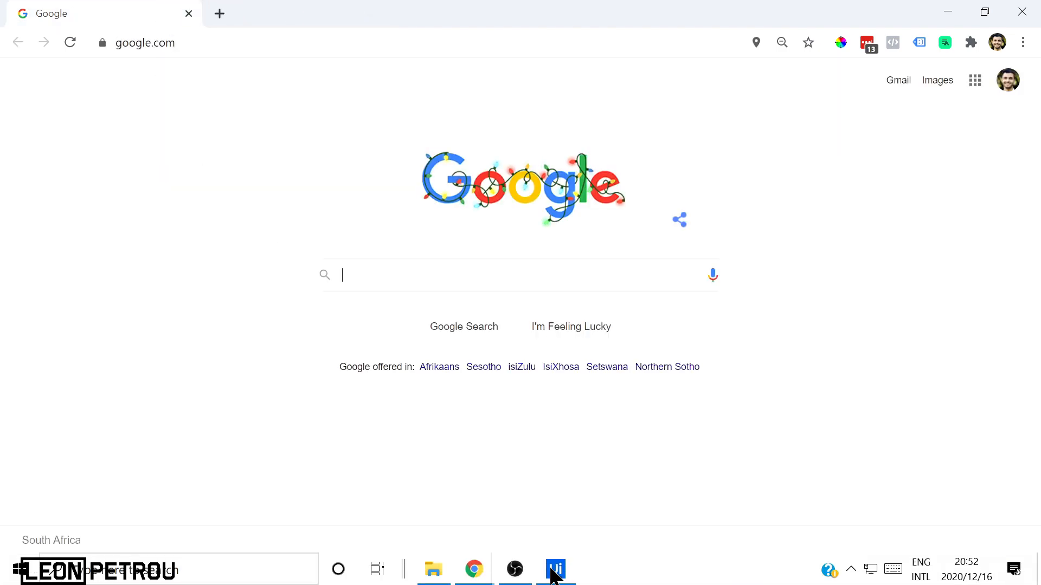
Switch to UiPath Studio and try to indicate the Google search box as the target of the Type Into activity
{"action": "left_click", "coordinate": [554, 567]}
{"action": "left_click", "coordinate": [30, 31]}
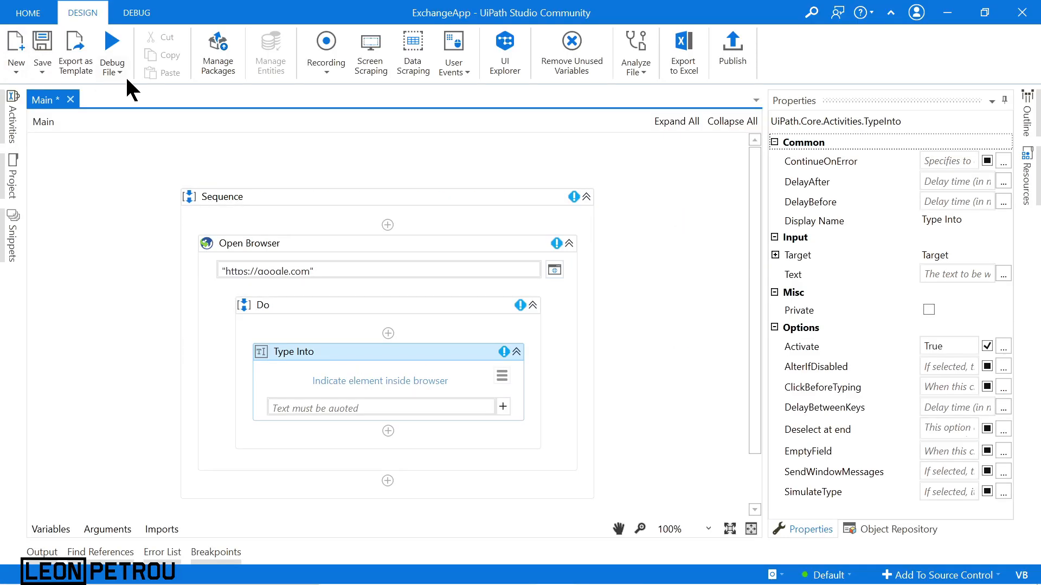
{"action": "left_click", "coordinate": [336, 386]}
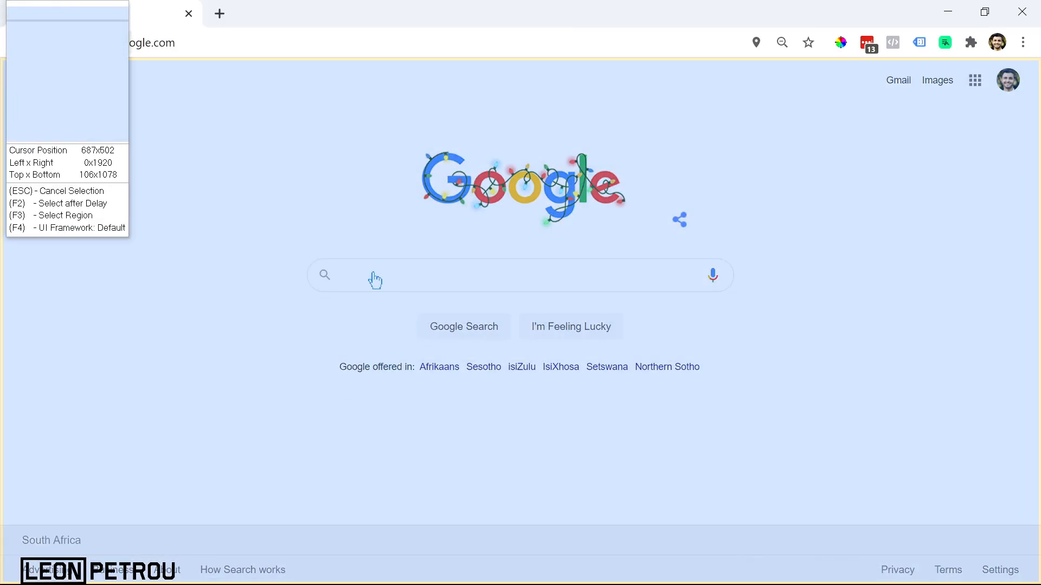
{"action": "key", "text": "Escape"}
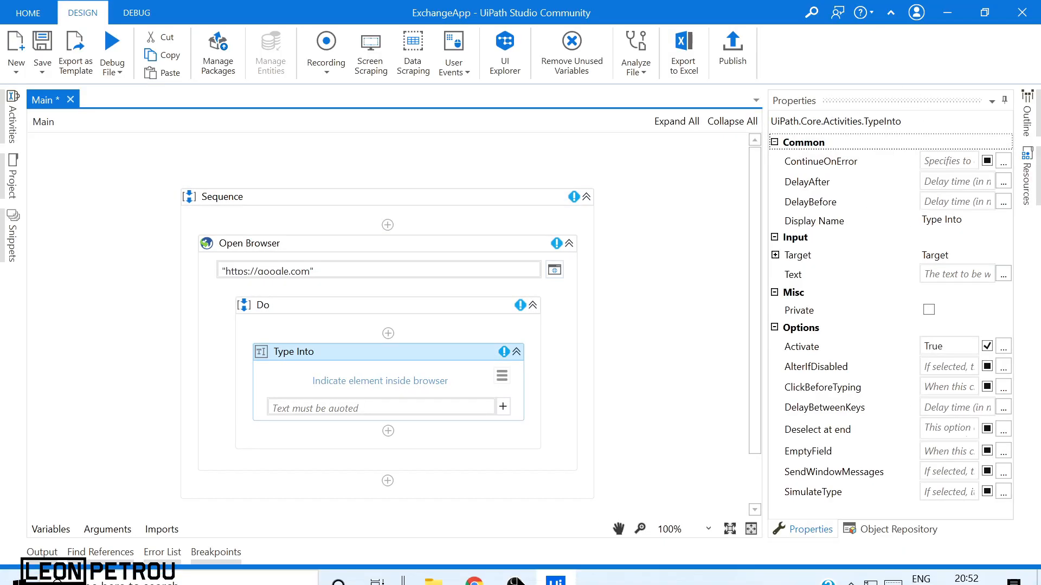
Close the Google window in Chrome and disable the Type Into activity in the Do sequence
{"action": "left_click", "coordinate": [473, 568]}
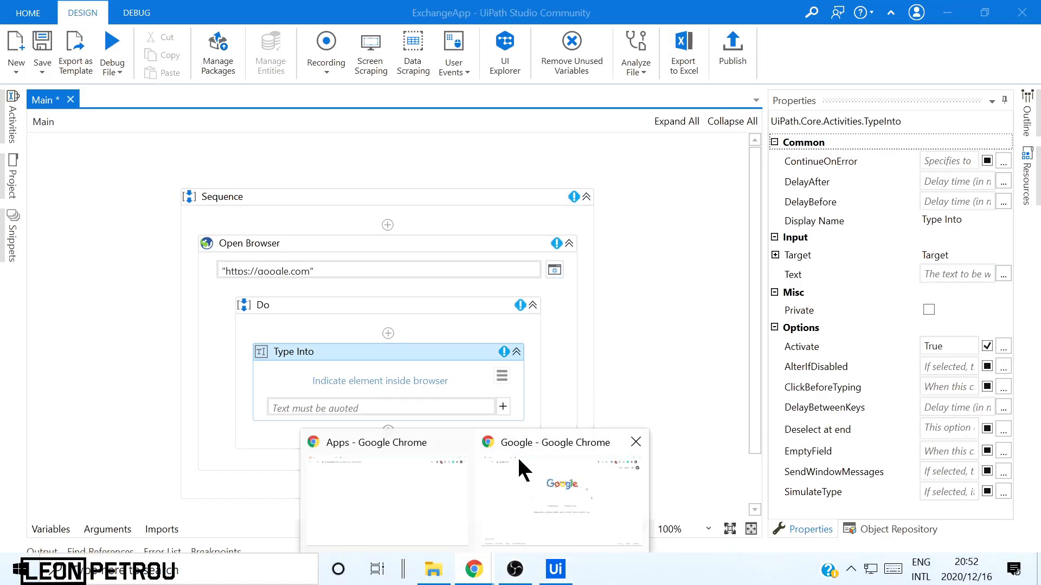
{"action": "left_click", "coordinate": [635, 442]}
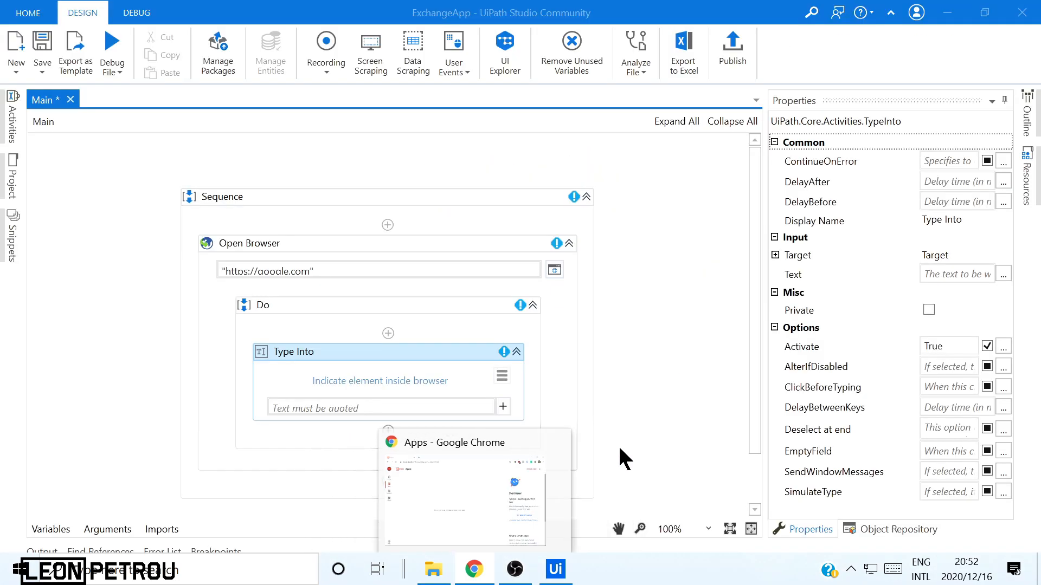
{"action": "right_click", "coordinate": [414, 354]}
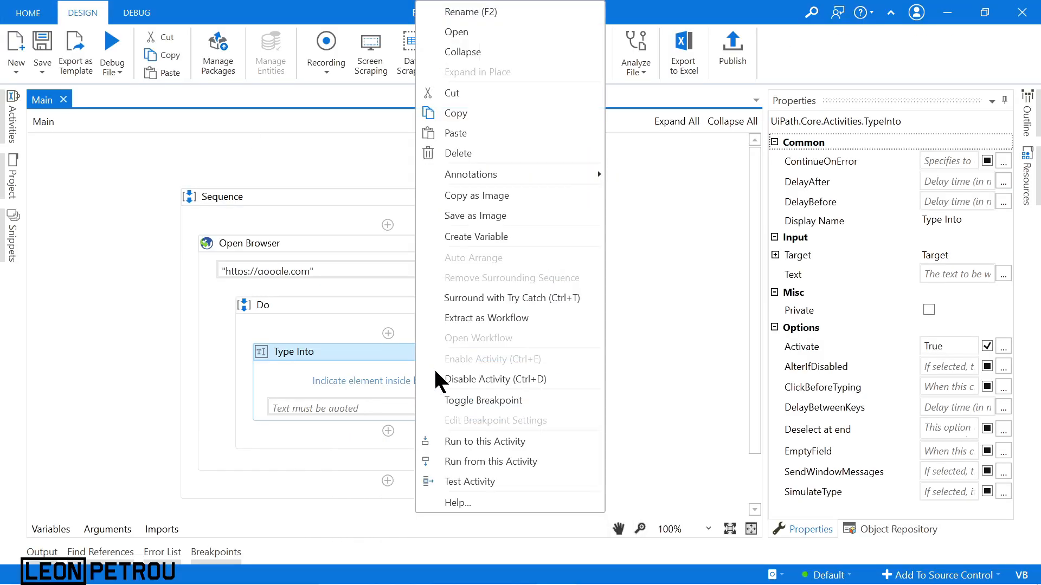
{"action": "left_click", "coordinate": [497, 377]}
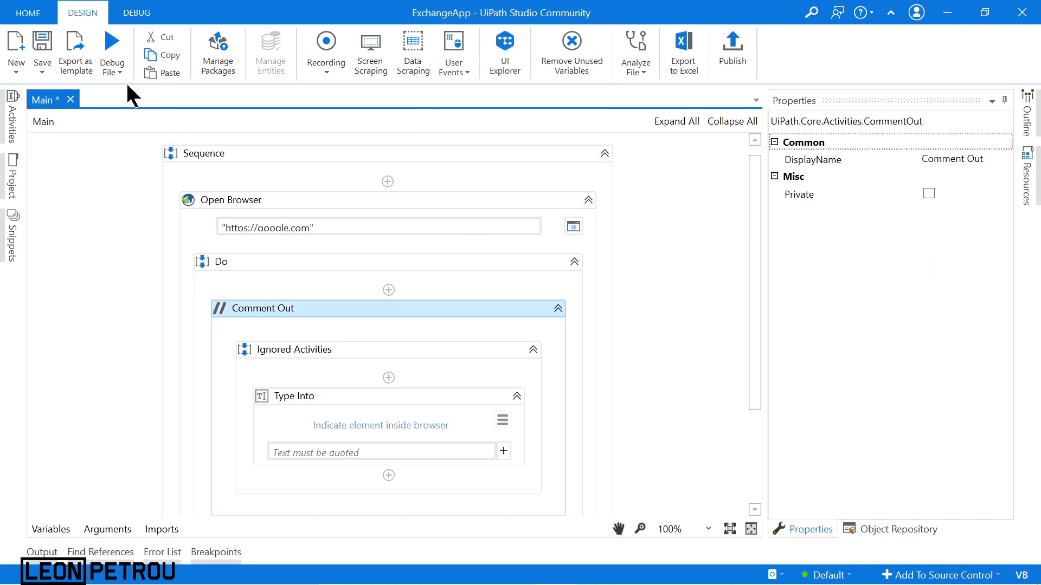
Debug the workflow to open Google in a Chrome window and bring that window to the front
{"action": "left_click", "coordinate": [114, 68]}
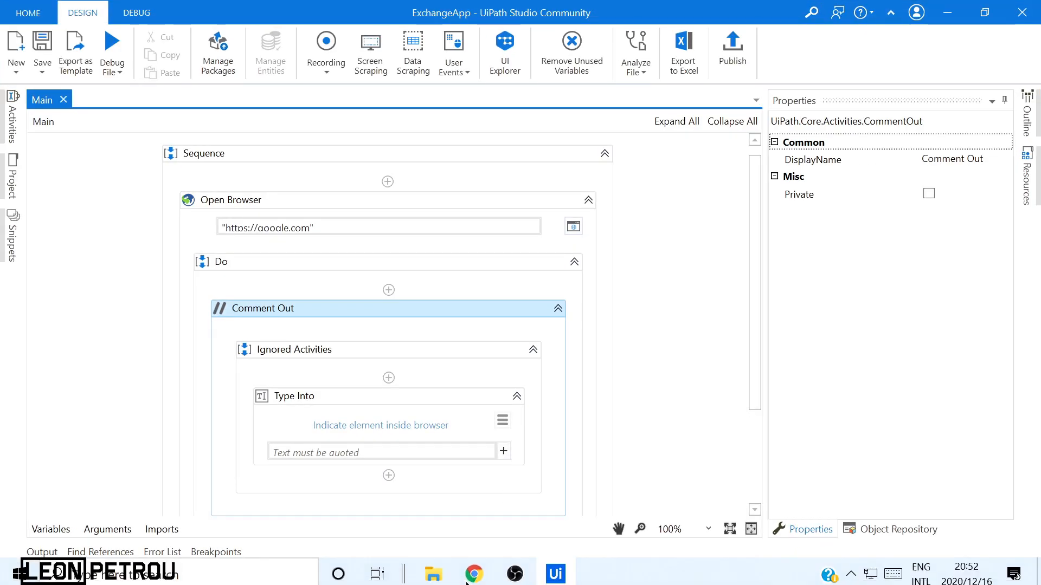
{"action": "mouse_move", "coordinate": [486, 567]}
{"action": "left_click", "coordinate": [596, 497]}
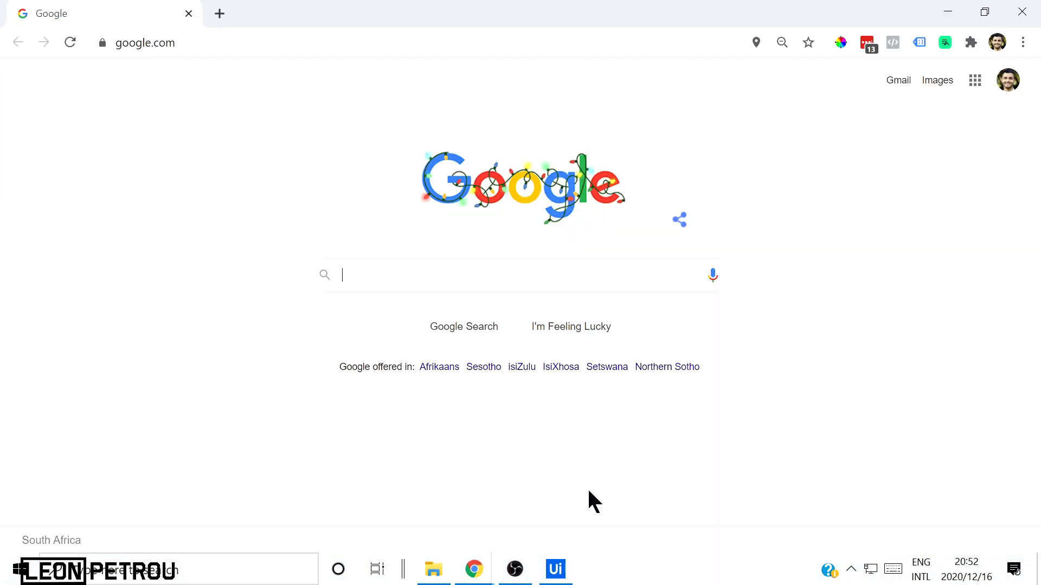
Switch to UiPath Studio and indicate the Google search box as the target of the Type Into activity
{"action": "left_click", "coordinate": [555, 569]}
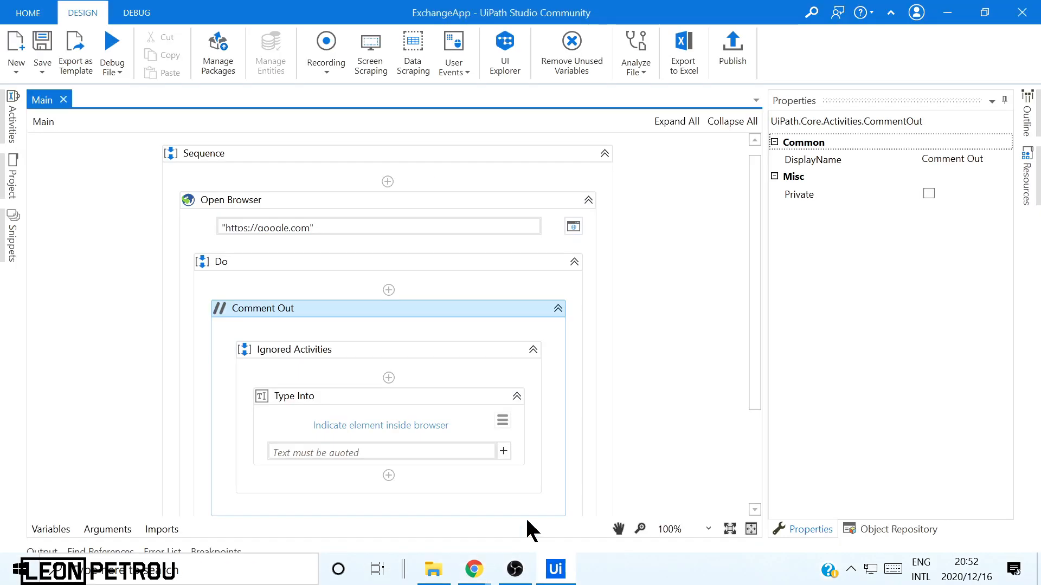
{"action": "left_click", "coordinate": [407, 429]}
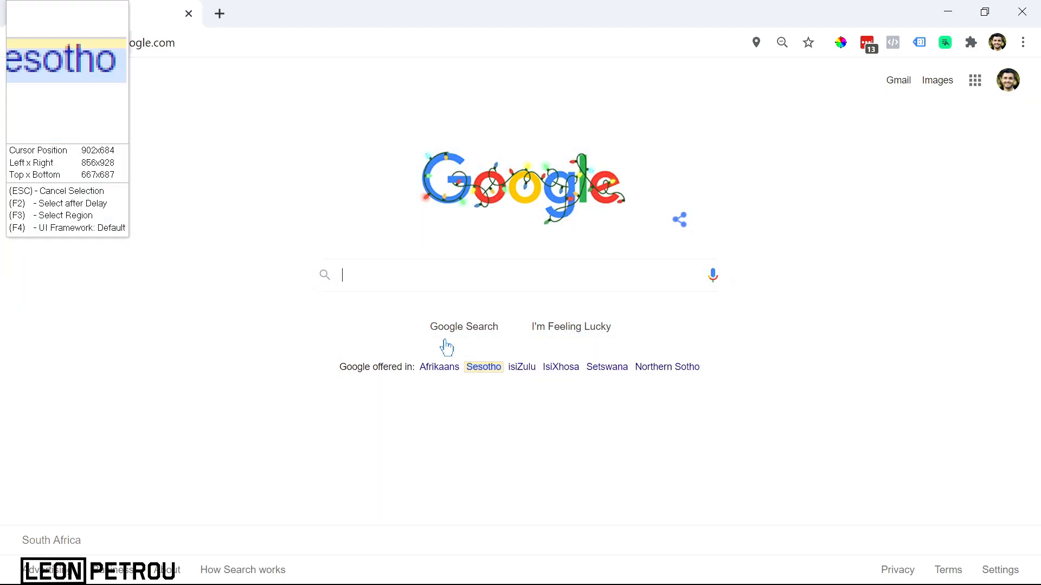
{"action": "left_click", "coordinate": [356, 275]}
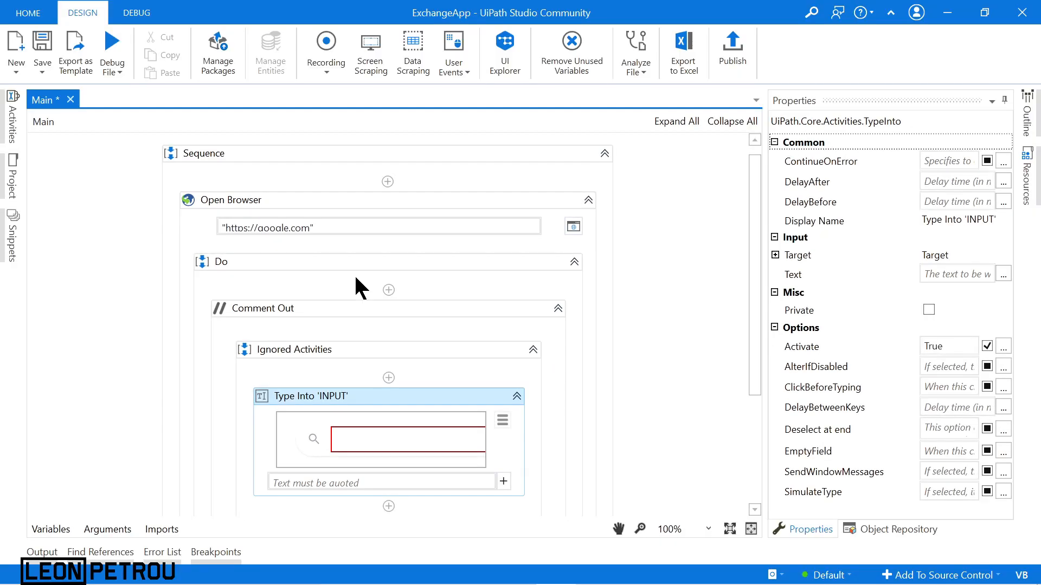
Validate the Type Into activity's selector in the Selector Editor and accept it
{"action": "left_click", "coordinate": [502, 420]}
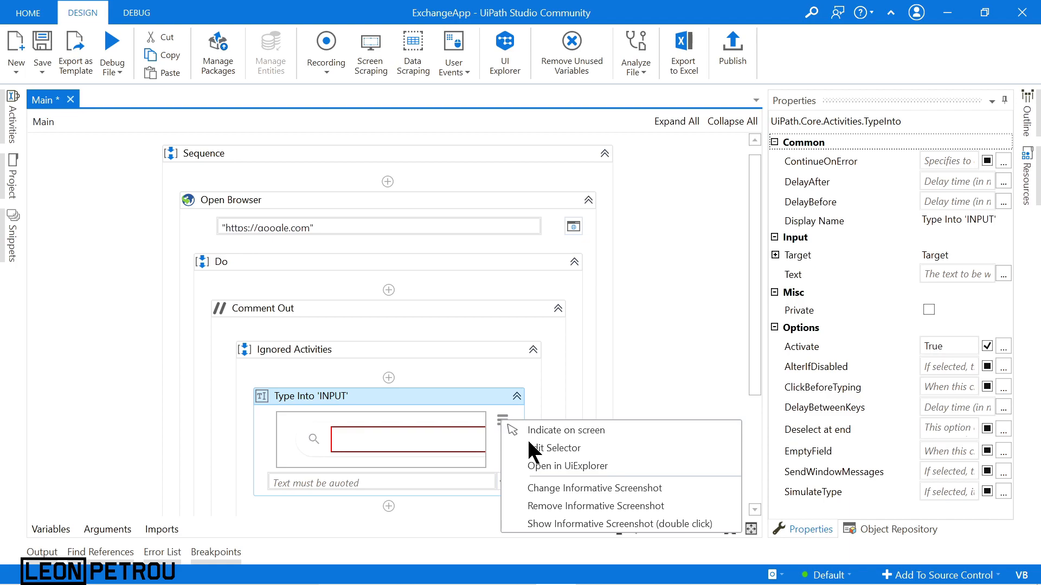
{"action": "left_click", "coordinate": [556, 449]}
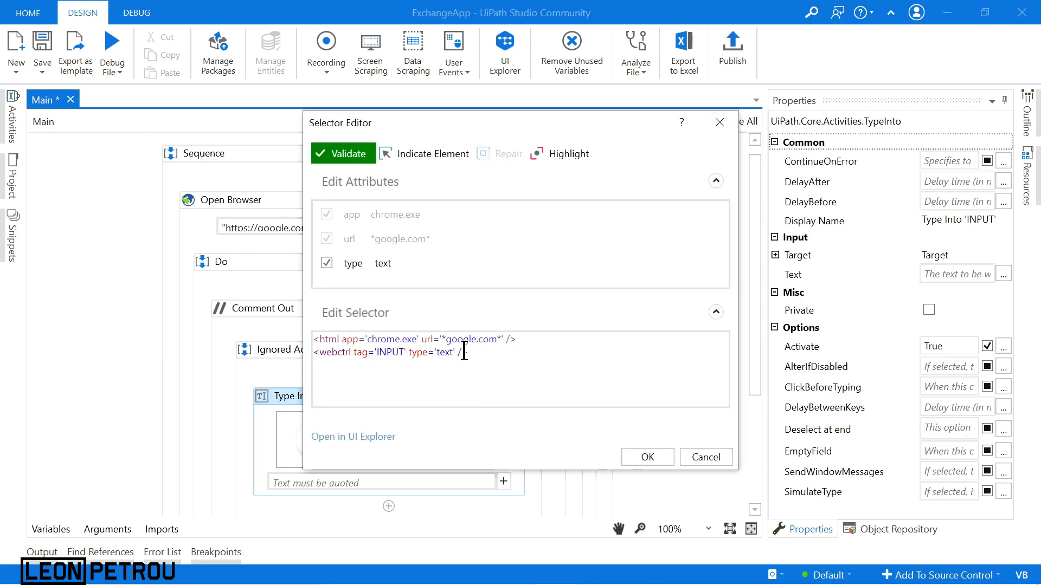
{"action": "left_click", "coordinate": [341, 153]}
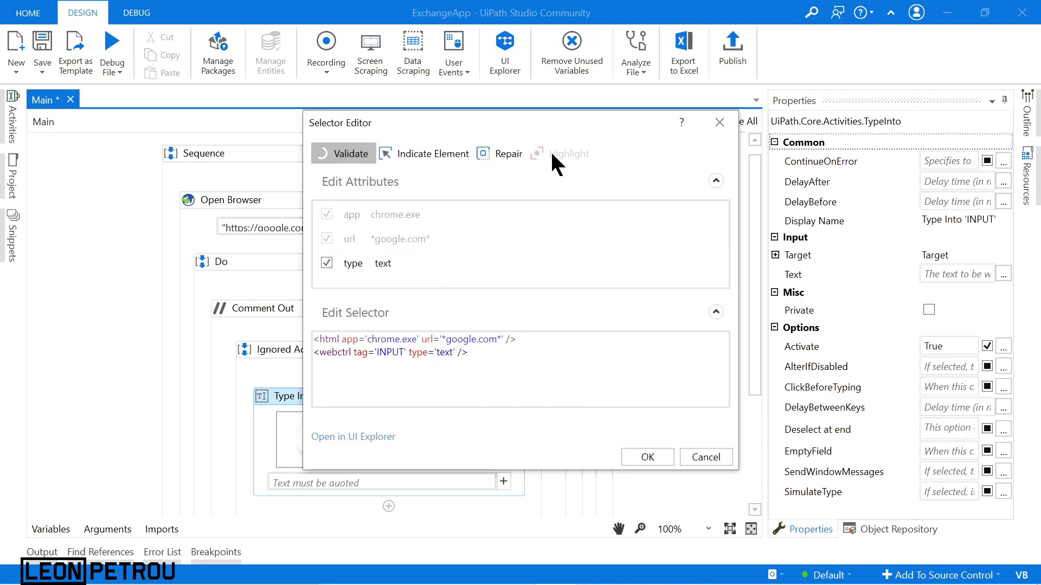
{"action": "left_click", "coordinate": [645, 454]}
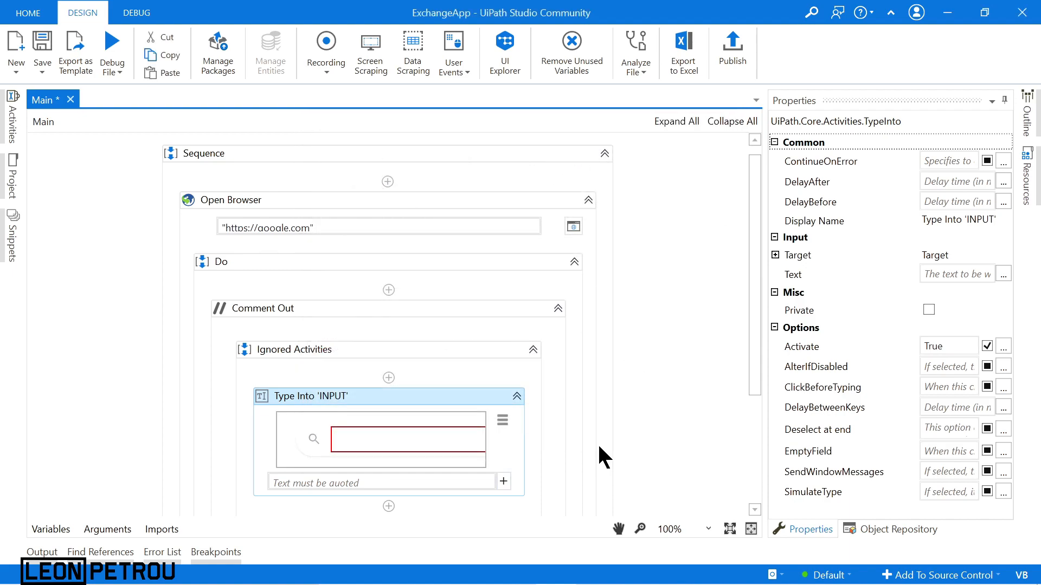
Enable the commented-out Type Into activity inside the Do sequence again
{"action": "right_click", "coordinate": [351, 302]}
{"action": "right_click", "coordinate": [329, 290]}
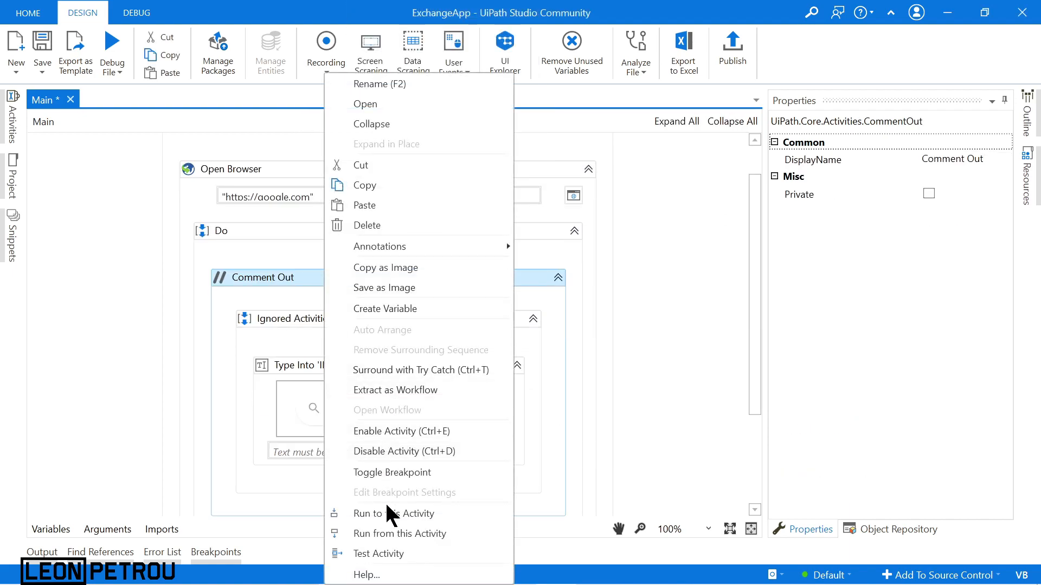
{"action": "left_click", "coordinate": [390, 432]}
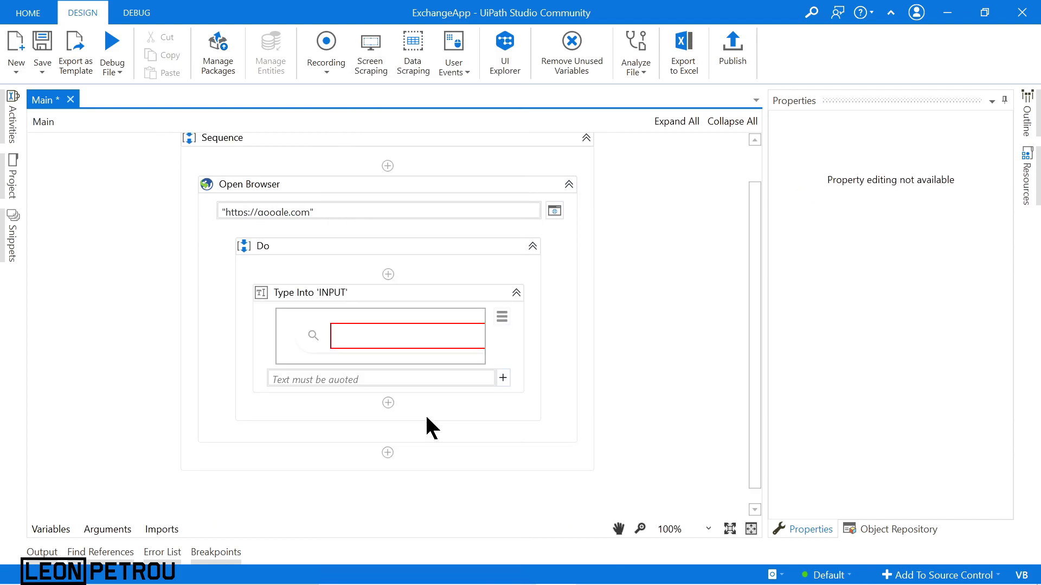
Try the fixed text "usd to gdb" in the Type Into activity and clear it again
{"action": "left_click", "coordinate": [406, 318]}
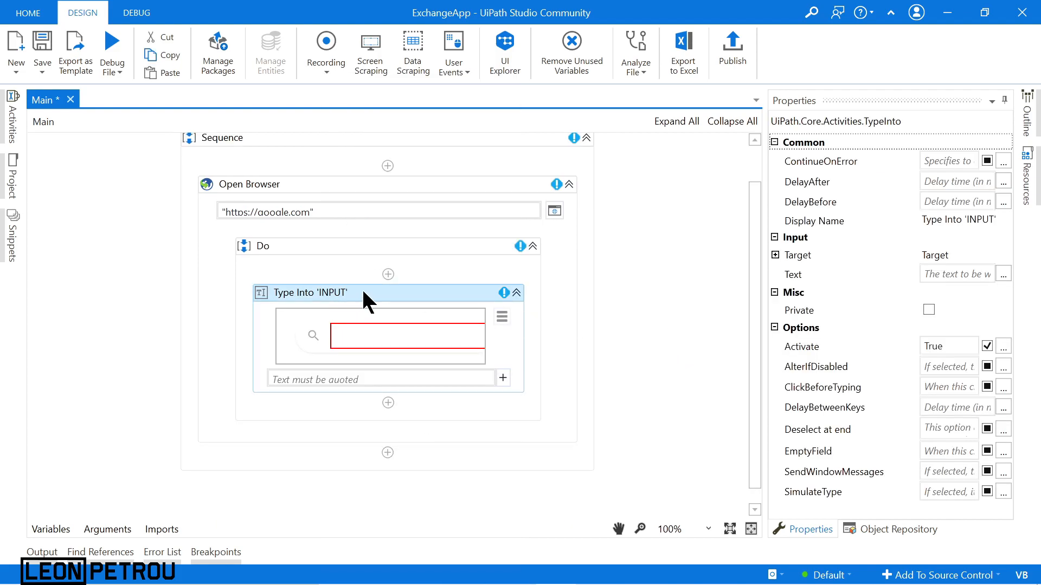
{"action": "left_click", "coordinate": [327, 378]}
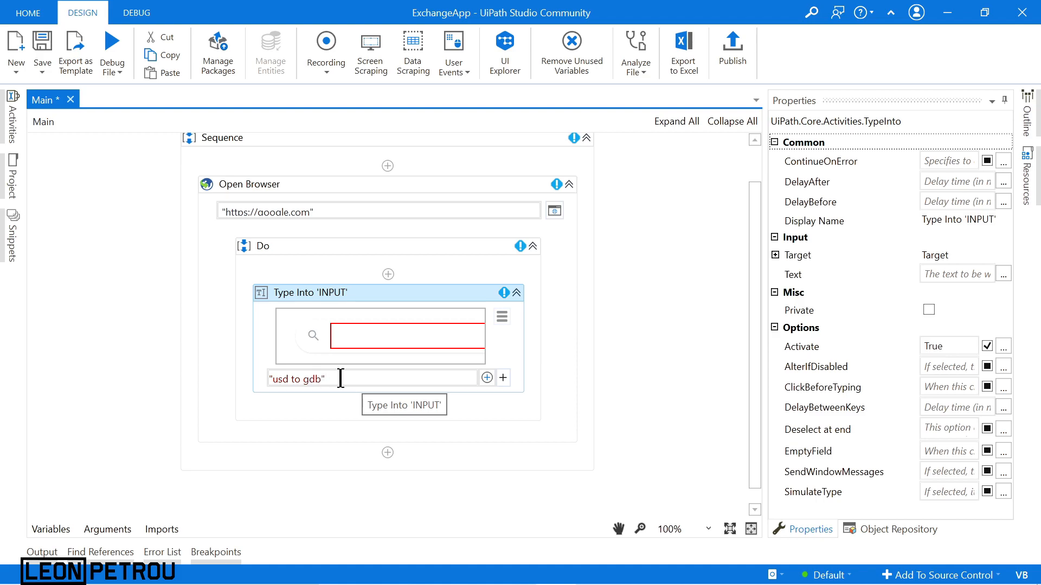
{"action": "left_click_drag", "start_coordinate": [335, 380], "coordinate": [263, 376]}
{"action": "key", "text": "BackSpace"}
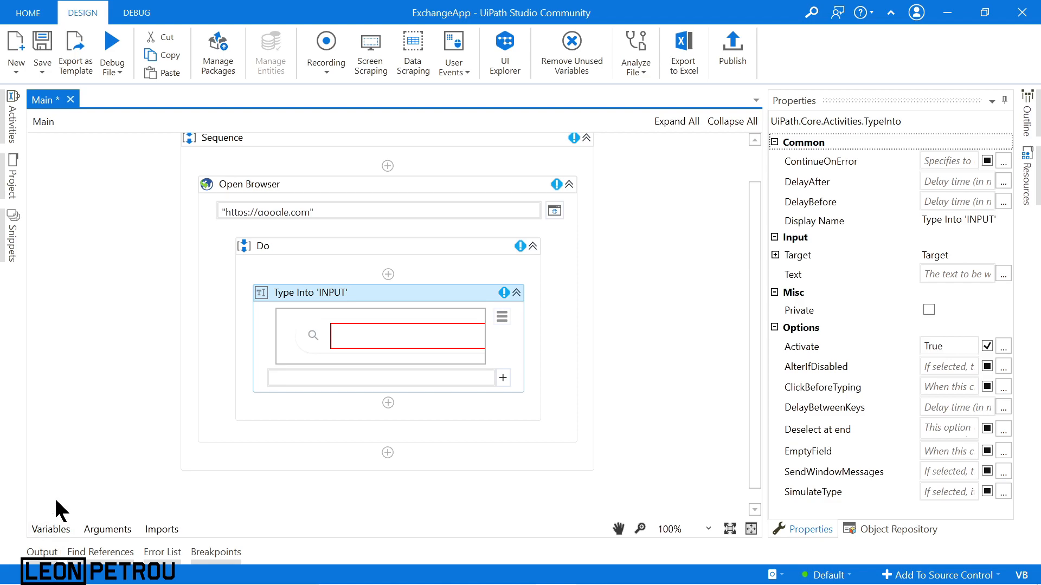
Switch to the UiPath Apps window in Chrome to view it, and minimize it to return to UiPath Studio
{"action": "mouse_move", "coordinate": [433, 558]}
{"action": "left_click", "coordinate": [474, 573]}
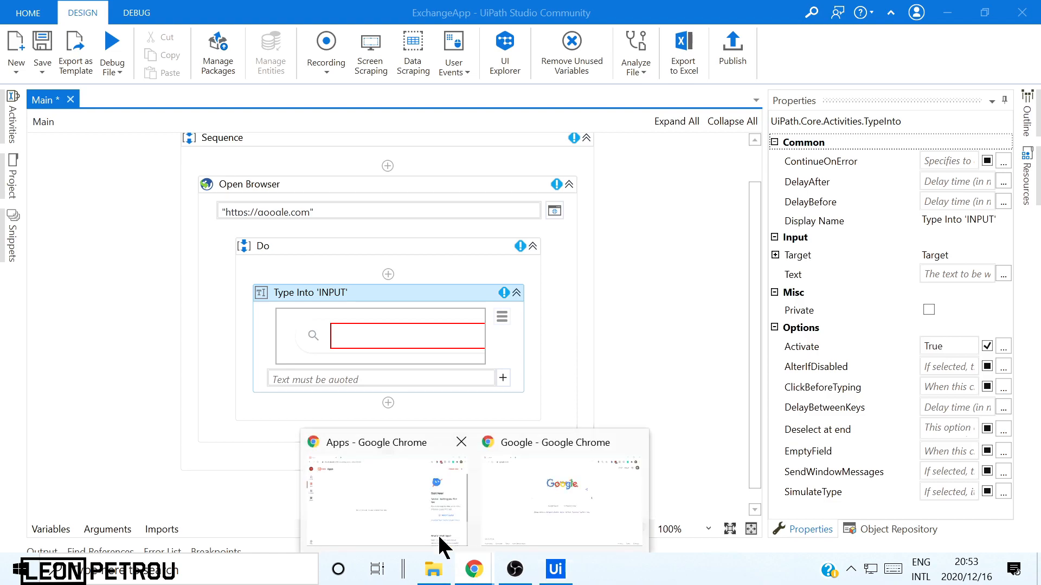
{"action": "left_click", "coordinate": [398, 440]}
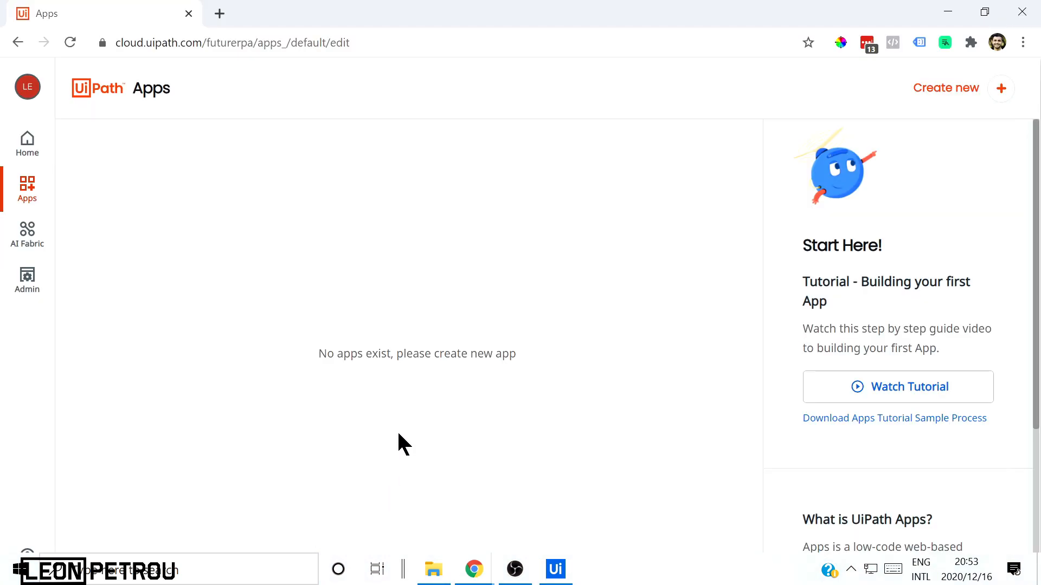
{"action": "left_click", "coordinate": [948, 15]}
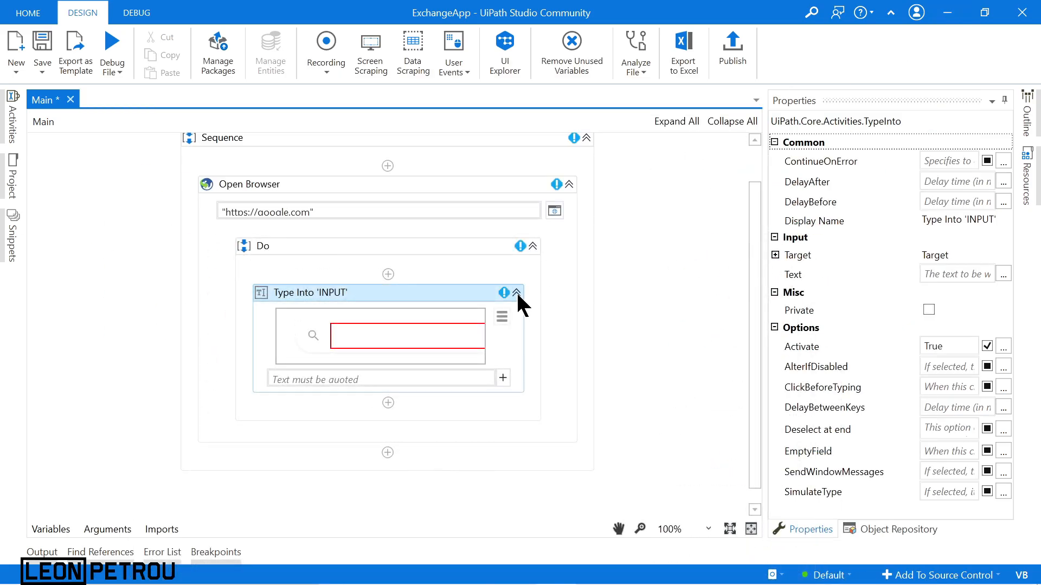
Create a String input argument named in_FromCurrencyPair for the Main workflow
{"action": "left_click", "coordinate": [103, 529]}
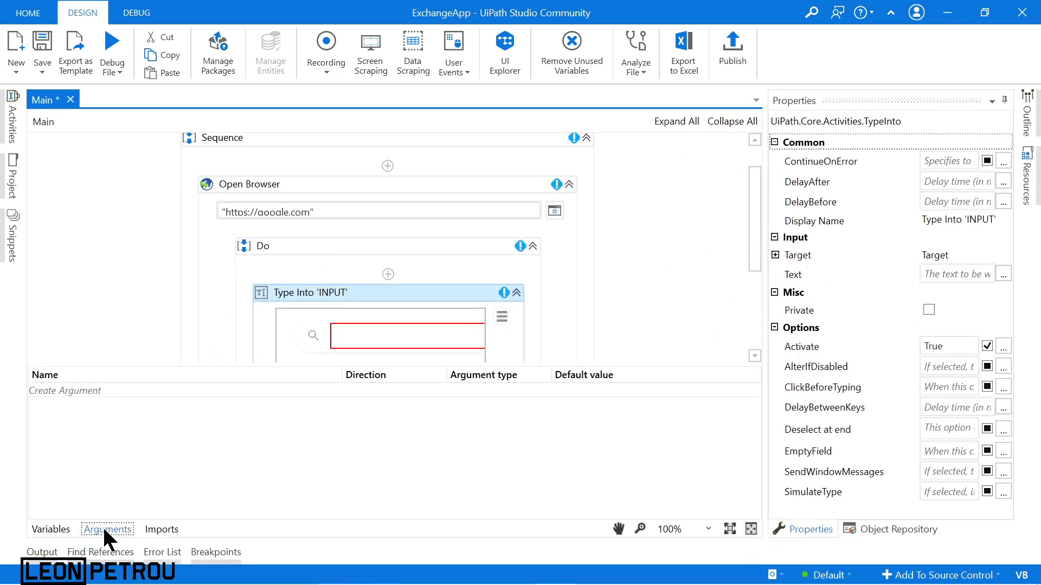
{"action": "left_click", "coordinate": [73, 391]}
{"action": "type", "text": "ro"}
{"action": "key", "text": "BackSpace"}
{"action": "type", "text": "omCu"}
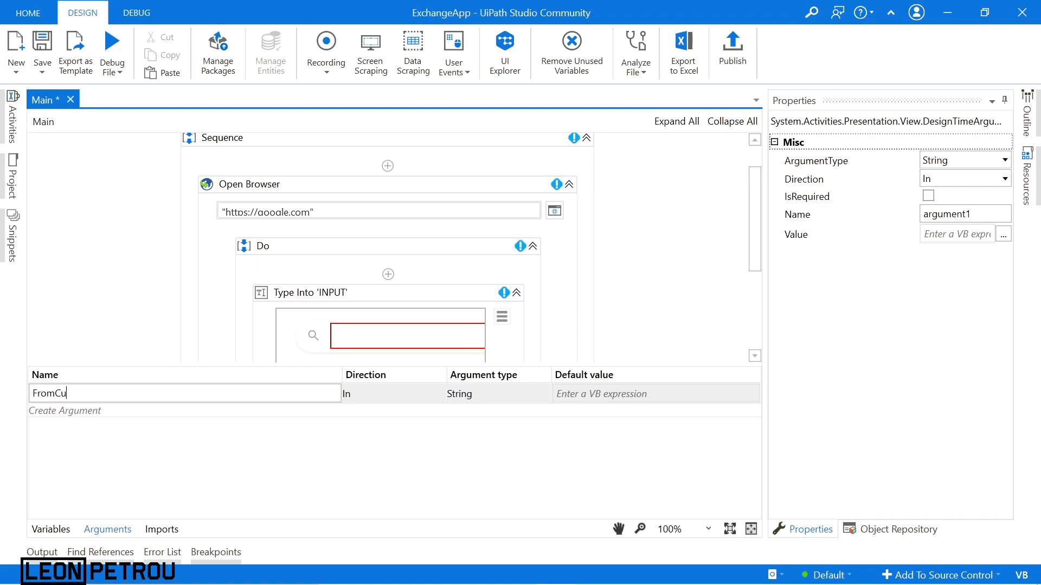
{"action": "type", "text": "rren"}
{"action": "type", "text": "cyPair"}
{"action": "type", "text": "io"}
{"action": "key", "text": "BackSpace"}
{"action": "type", "text": "n_"}
{"action": "left_click", "coordinate": [379, 394]}
{"action": "left_click", "coordinate": [337, 441]}
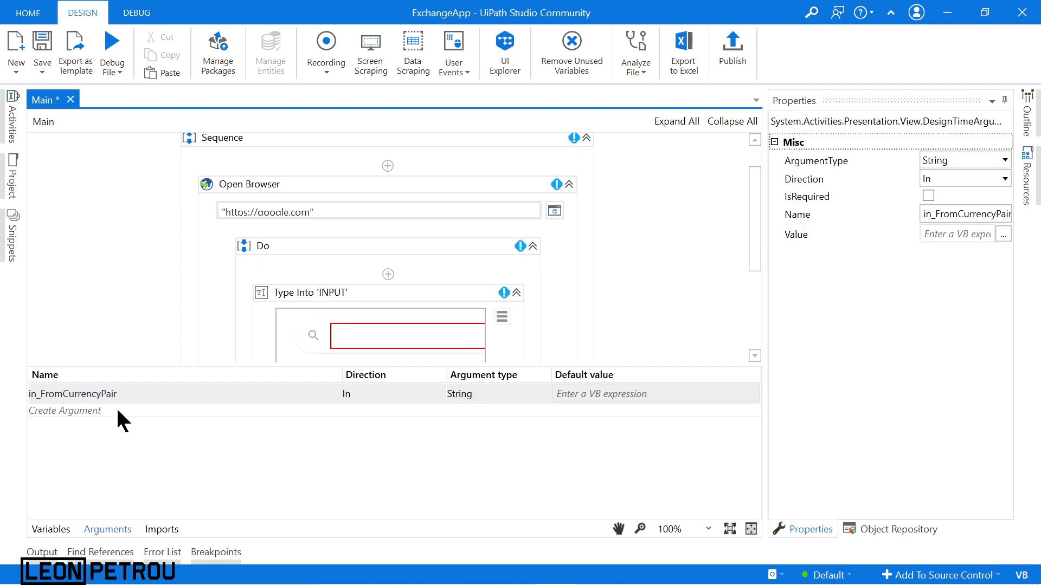
Create a second String input argument named in_ToCurrencyPair and hide the argument list
{"action": "left_click", "coordinate": [79, 411]}
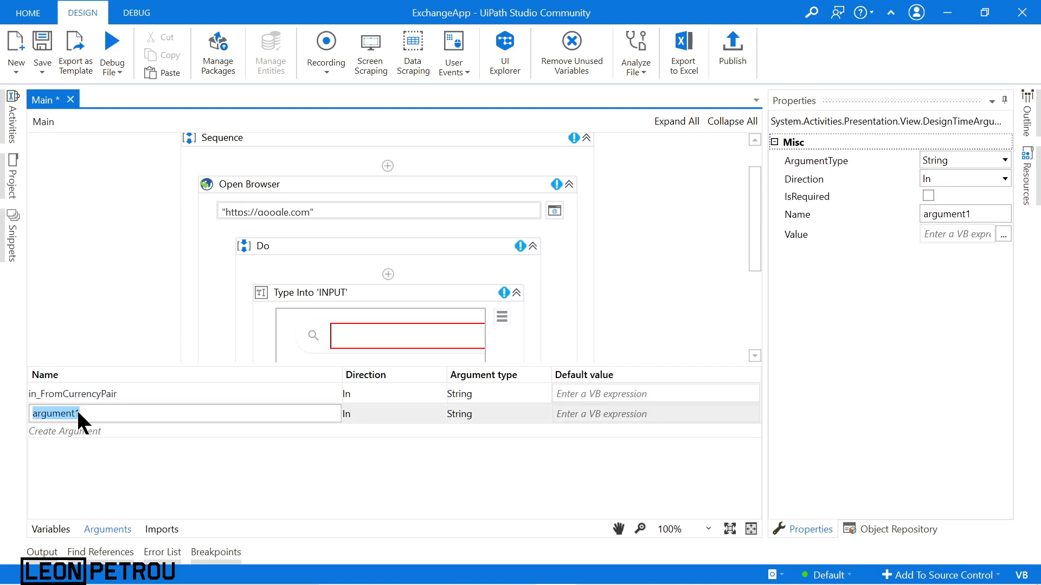
{"action": "type", "text": "in_"}
{"action": "type", "text": "ToCurrencyPai"}
{"action": "key", "text": "Return"}
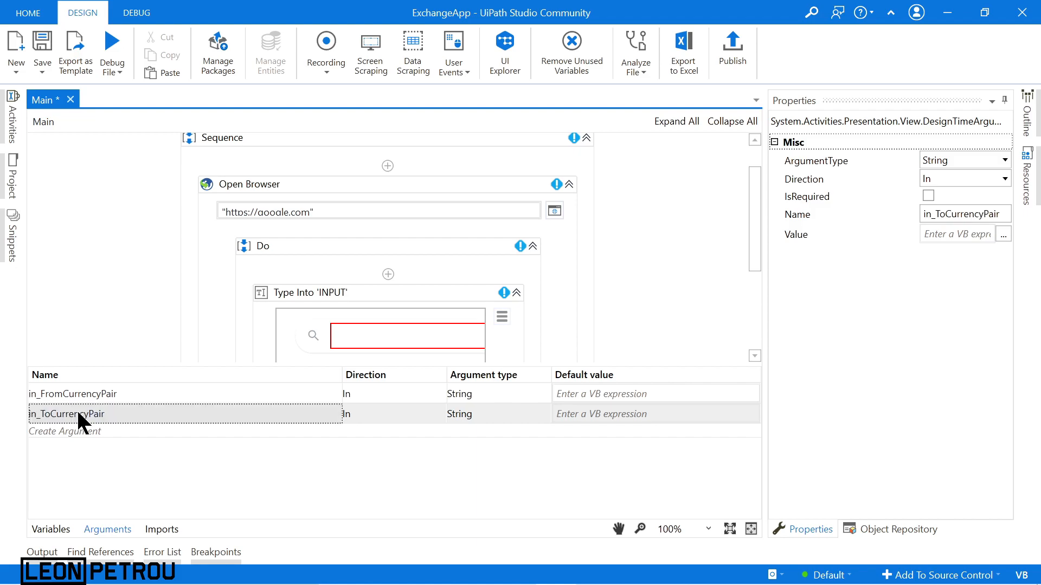
{"action": "left_click", "coordinate": [128, 525]}
Set the Type Into text to the expression in_FromCurrencyPair+" to "+in_ToCurrencyPair
{"action": "left_click", "coordinate": [334, 379]}
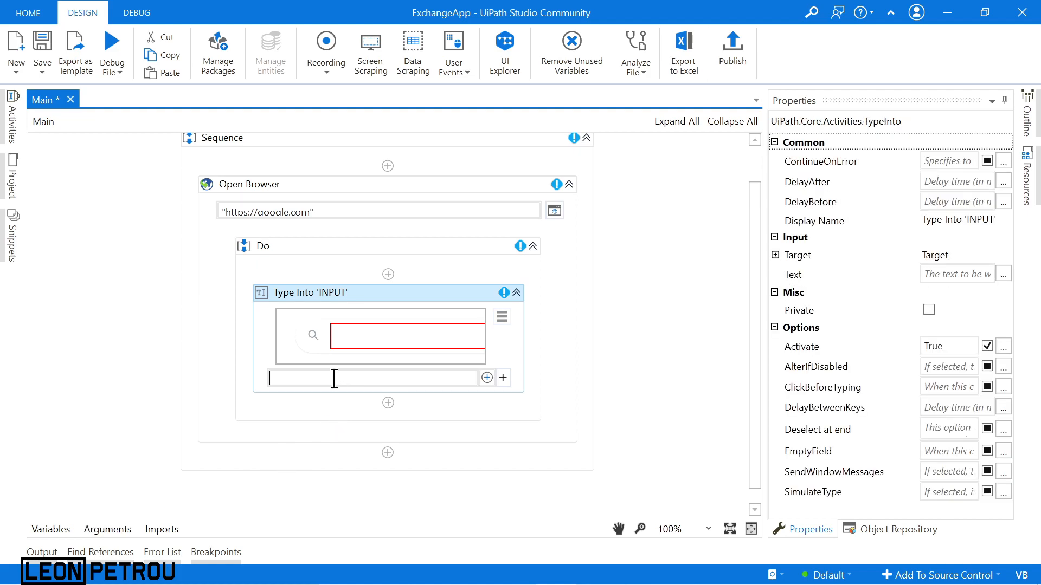
{"action": "key", "text": "ctrl+space"}
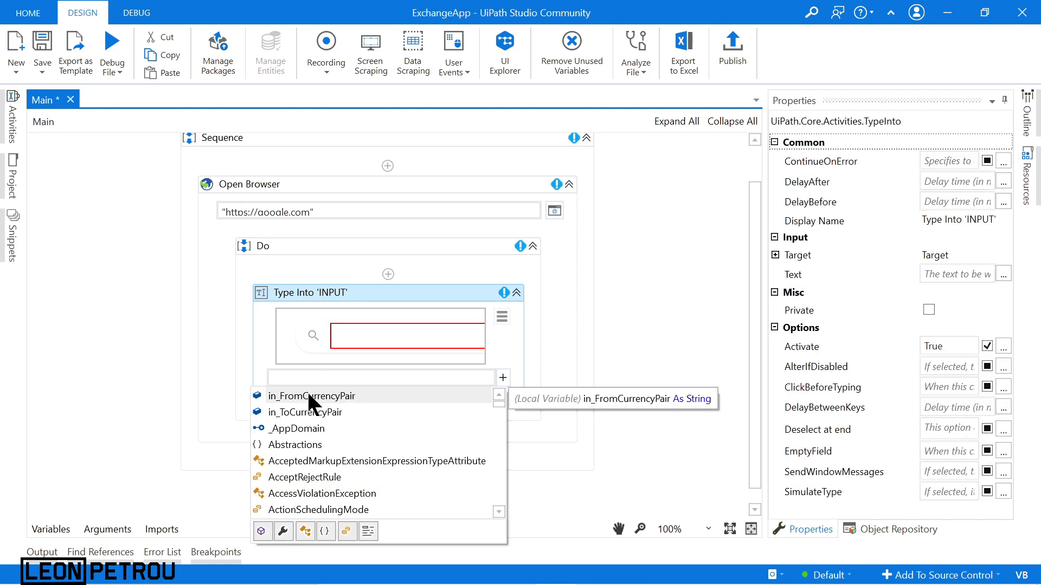
{"action": "double_click", "coordinate": [308, 392]}
{"action": "type", "text": "+"}
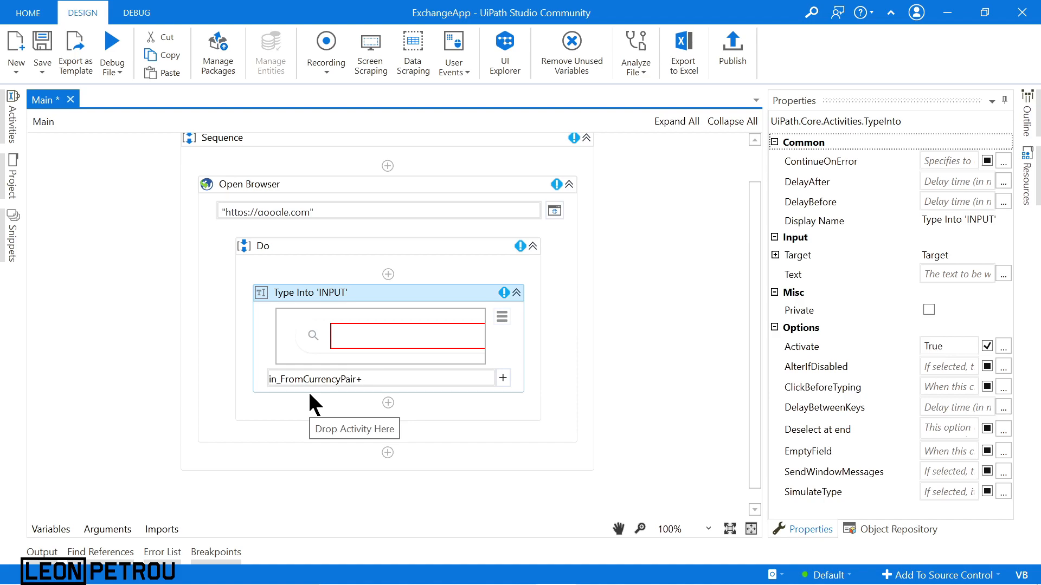
{"action": "type", "text": "\" \""}
{"action": "key", "text": "Left"}
{"action": "type", "text": "to"}
{"action": "left_click", "coordinate": [388, 379]}
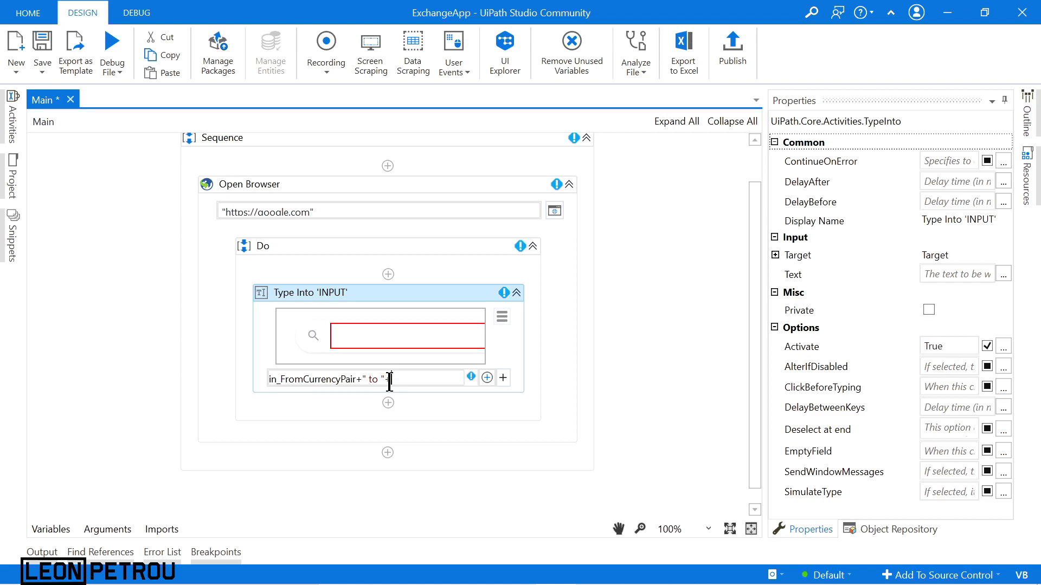
{"action": "type", "text": "+"}
{"action": "key", "text": "ctrl+space"}
{"action": "double_click", "coordinate": [417, 412]}
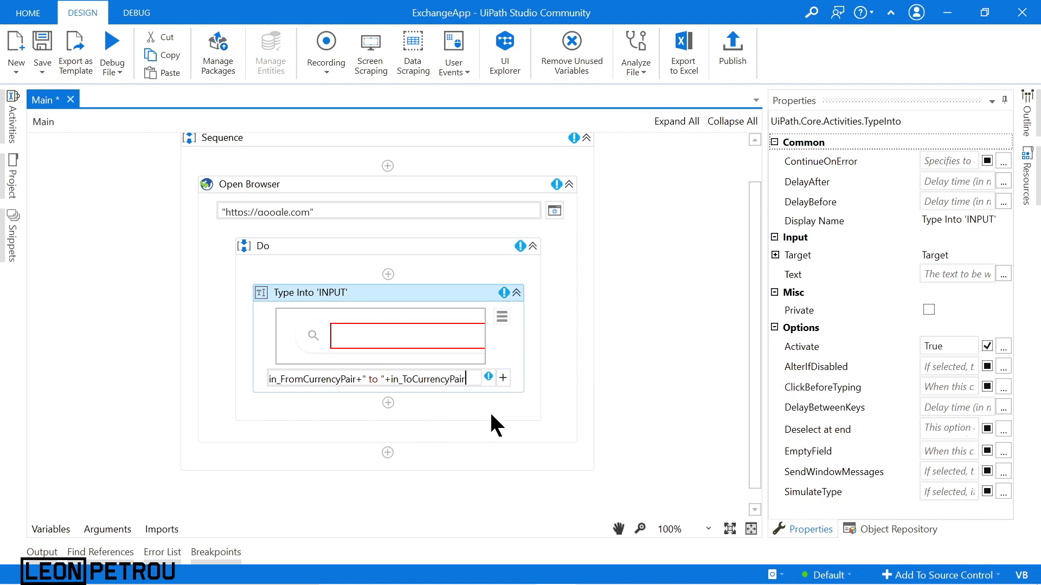
{"action": "left_click", "coordinate": [676, 401]}
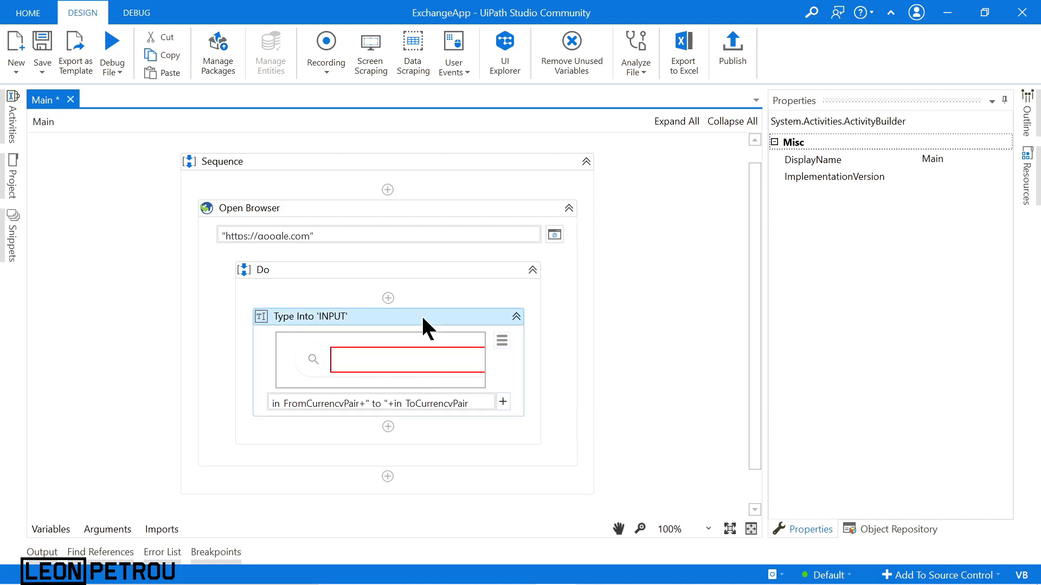
Enable SendWindowMessages for the Type Into activity and append the special key "[k(enter)]" to its text expression
{"action": "left_click", "coordinate": [432, 332]}
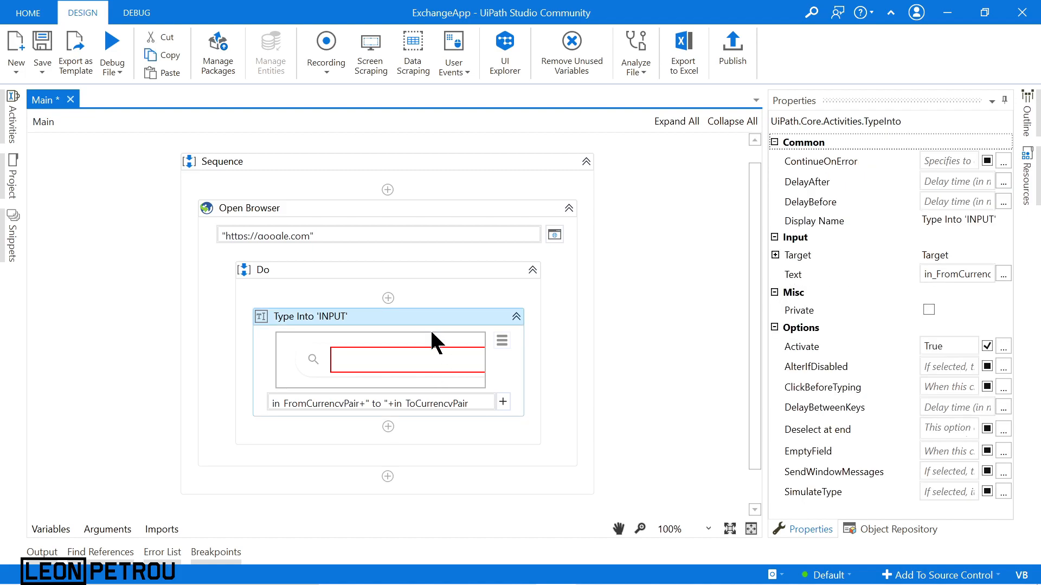
{"action": "left_click", "coordinate": [987, 470]}
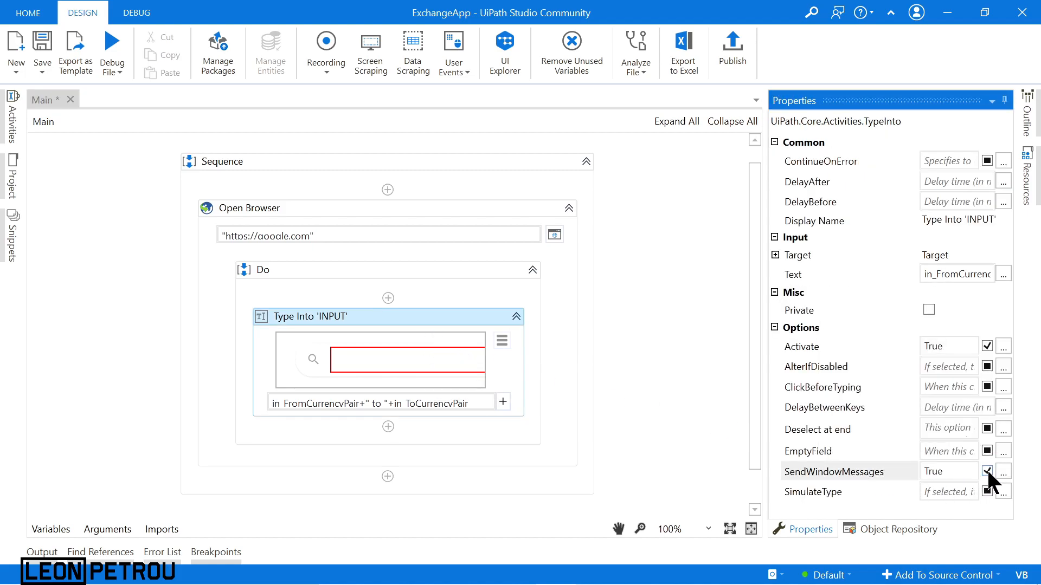
{"action": "left_click", "coordinate": [503, 401]}
{"action": "scroll", "coordinate": [352, 387], "scroll_direction": "down", "scroll_amount": 2}
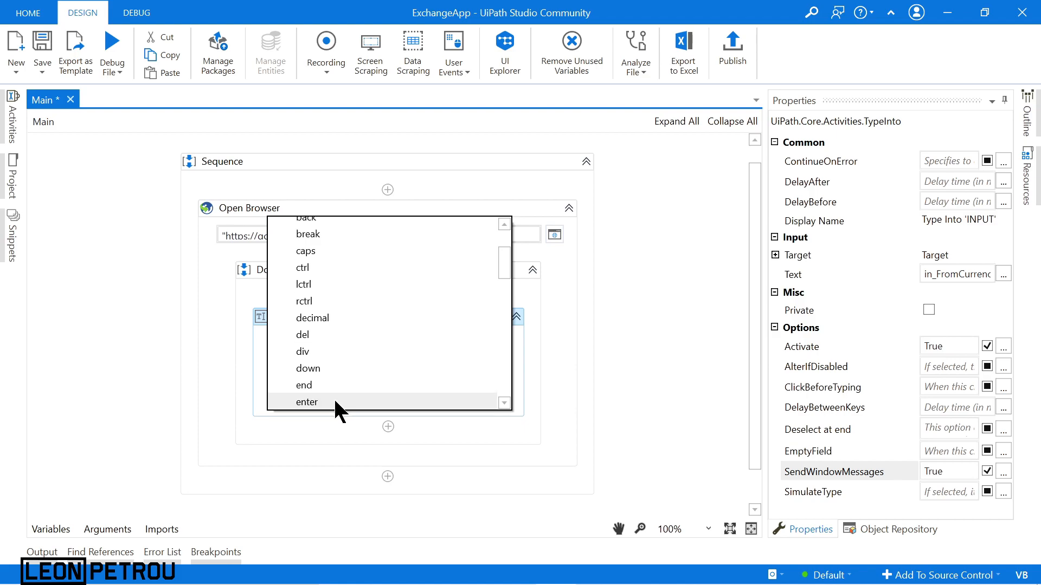
{"action": "left_click", "coordinate": [333, 401]}
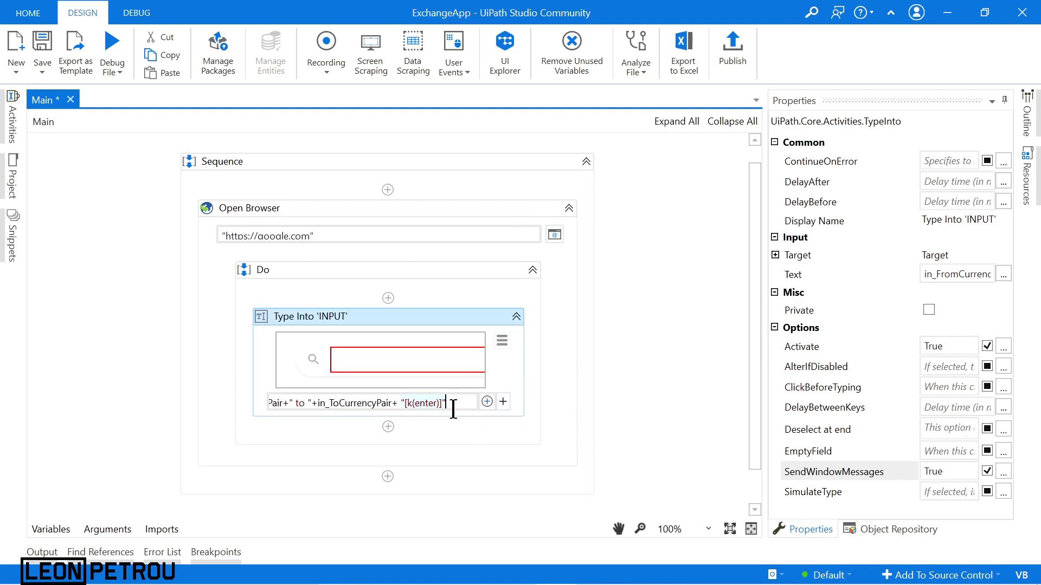
{"action": "left_click", "coordinate": [400, 403]}
{"action": "key", "text": "BackSpace"}
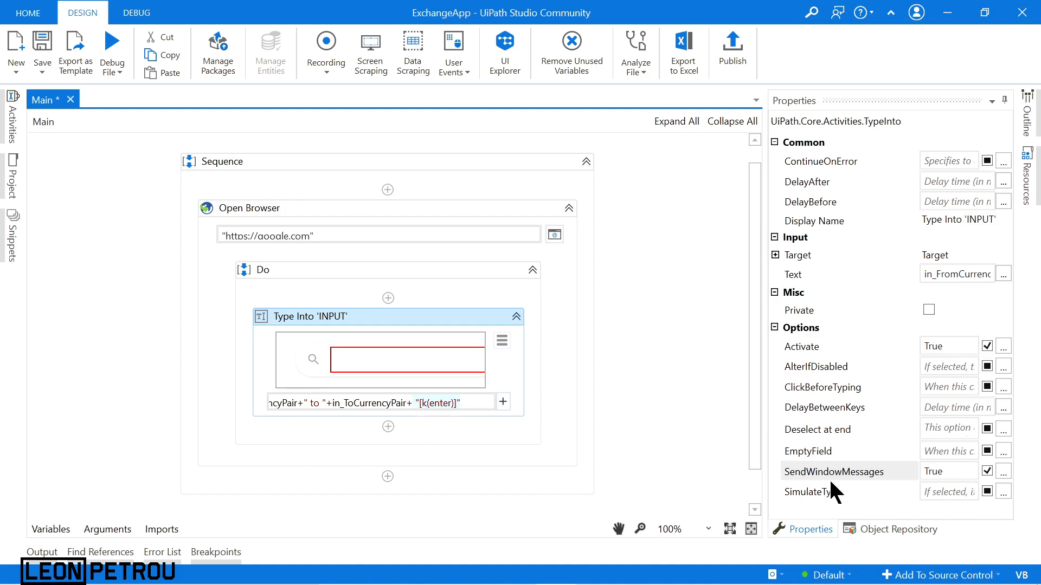
{"action": "mouse_move", "coordinate": [806, 494]}
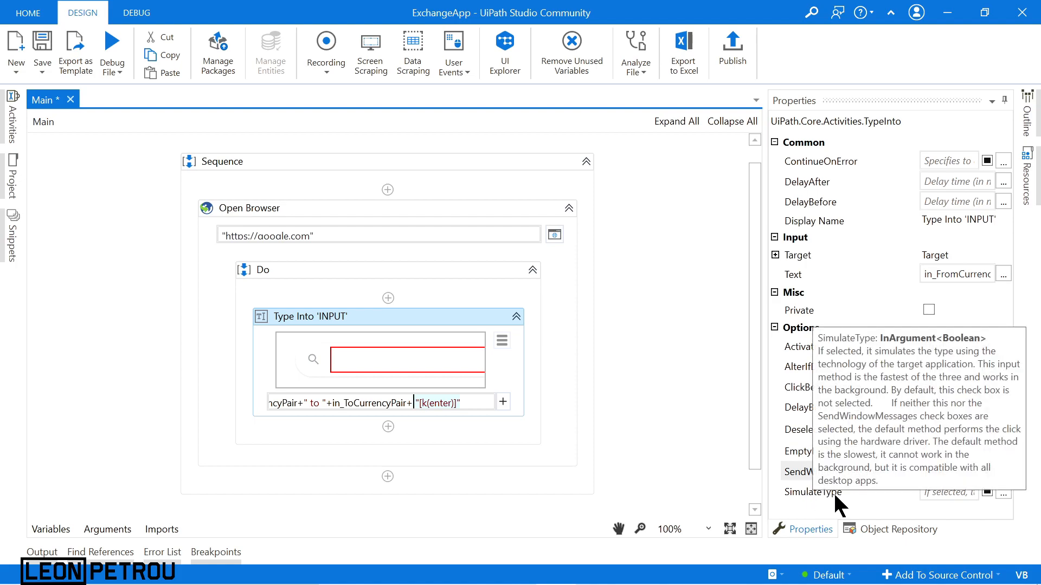
{"action": "left_click_drag", "start_coordinate": [420, 407], "coordinate": [455, 407]}
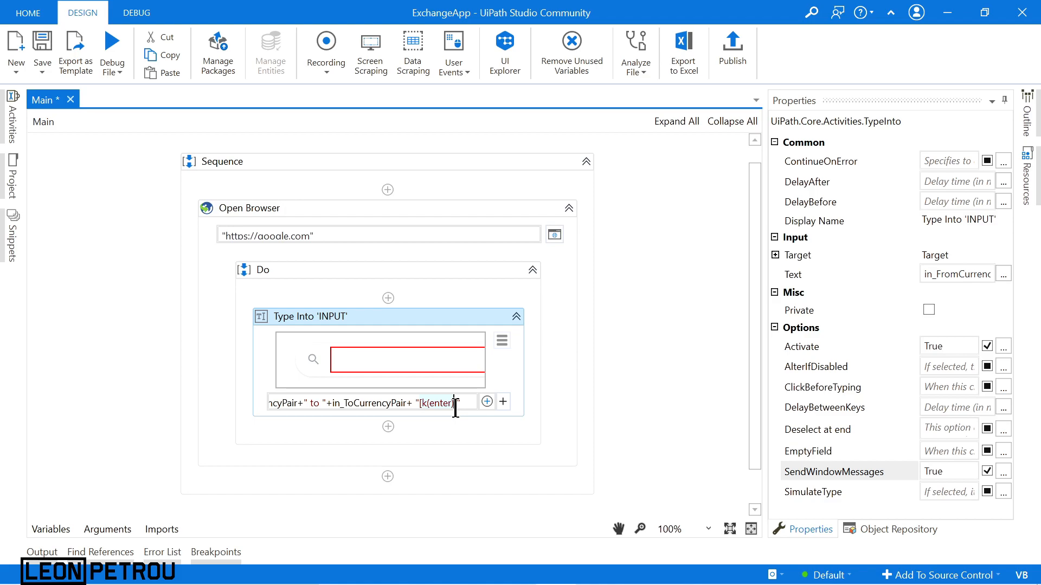
{"action": "left_click", "coordinate": [623, 423]}
{"action": "left_click", "coordinate": [471, 403]}
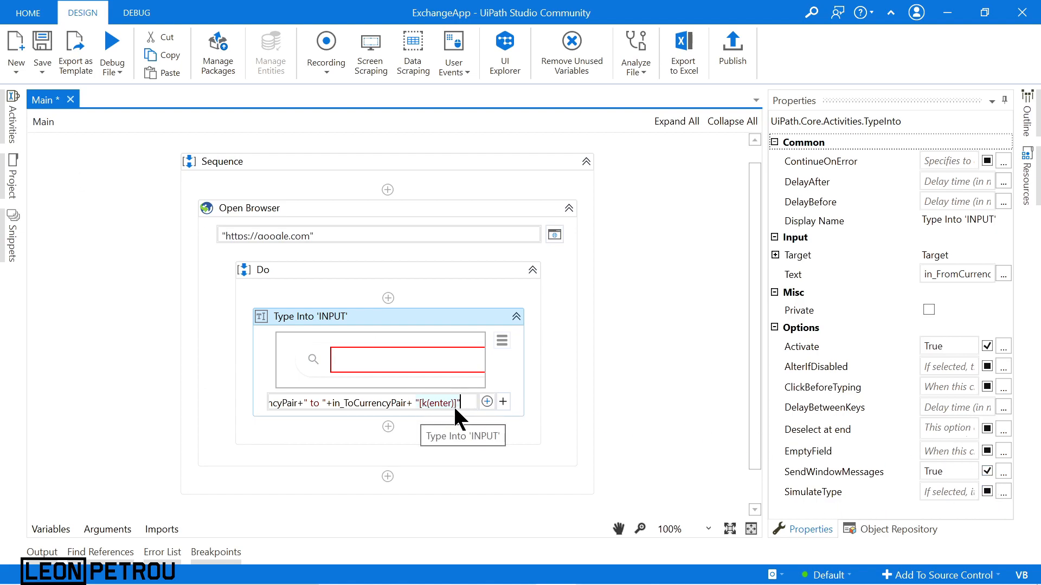
{"action": "left_click", "coordinate": [11, 111]}
{"action": "type", "text": "type"}
{"action": "key", "text": "ctrl+a"}
{"action": "type", "text": "send"}
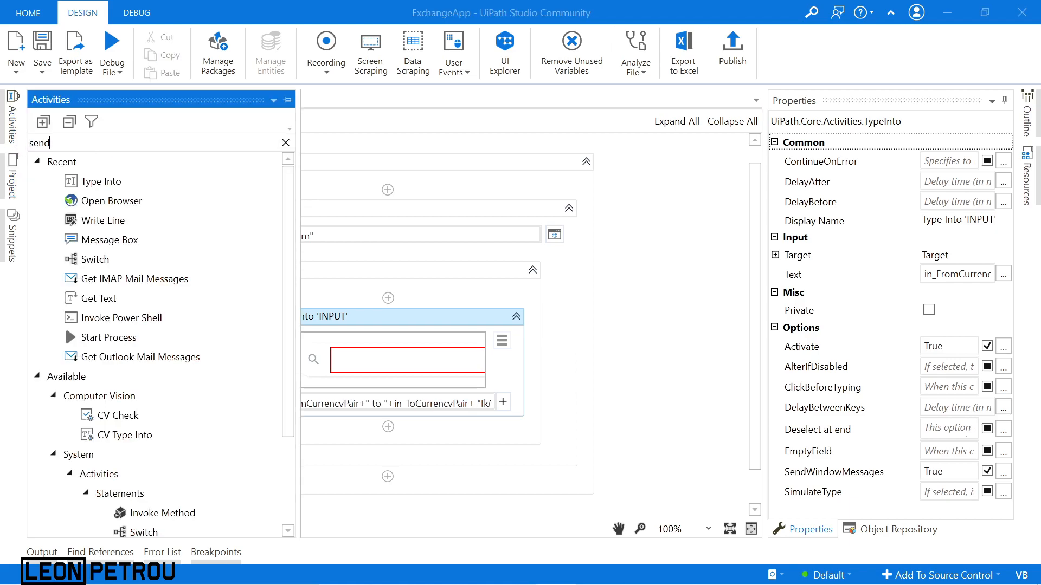
{"action": "type", "text": " hot"}
{"action": "left_click_drag", "start_coordinate": [177, 246], "coordinate": [402, 448]}
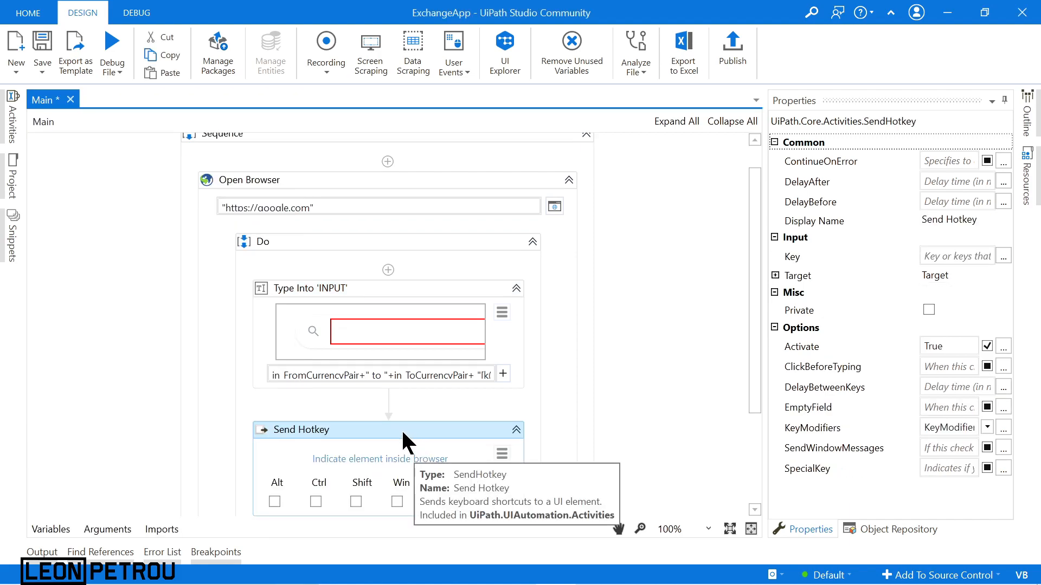
{"action": "key", "text": "Delete"}
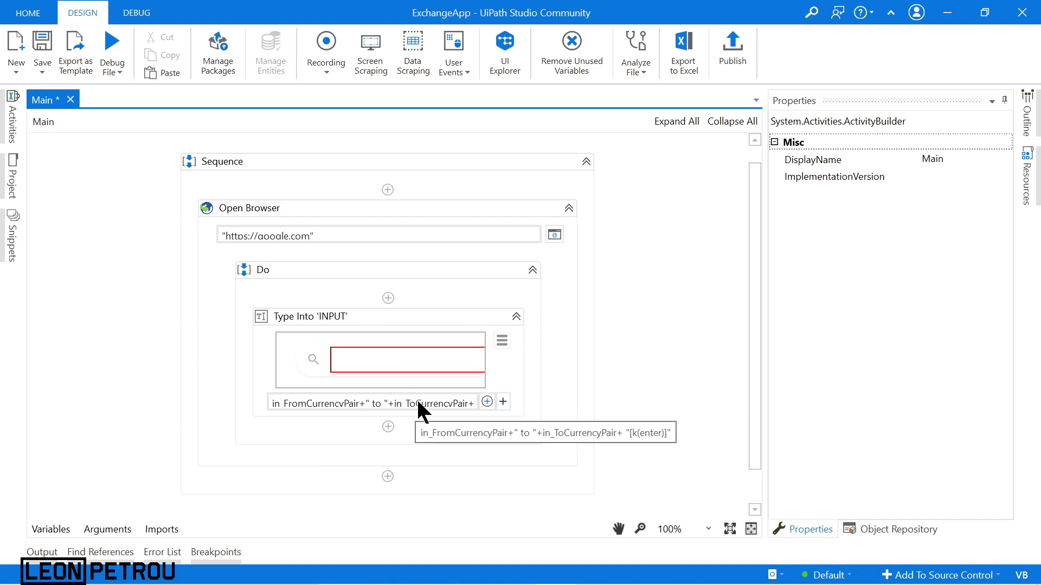
Rename the Type Into 'INPUT' activity as Type Currency Expression
{"action": "left_click", "coordinate": [305, 318]}
{"action": "left_click", "coordinate": [301, 318]}
{"action": "left_click_drag", "start_coordinate": [297, 318], "coordinate": [434, 328]}
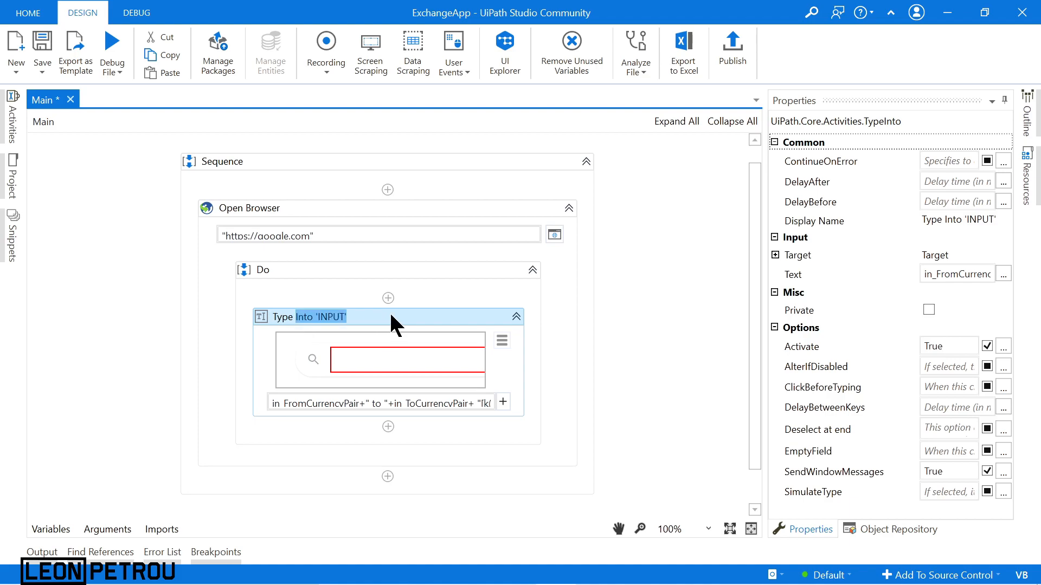
{"action": "type", "text": "Currency Expr"}
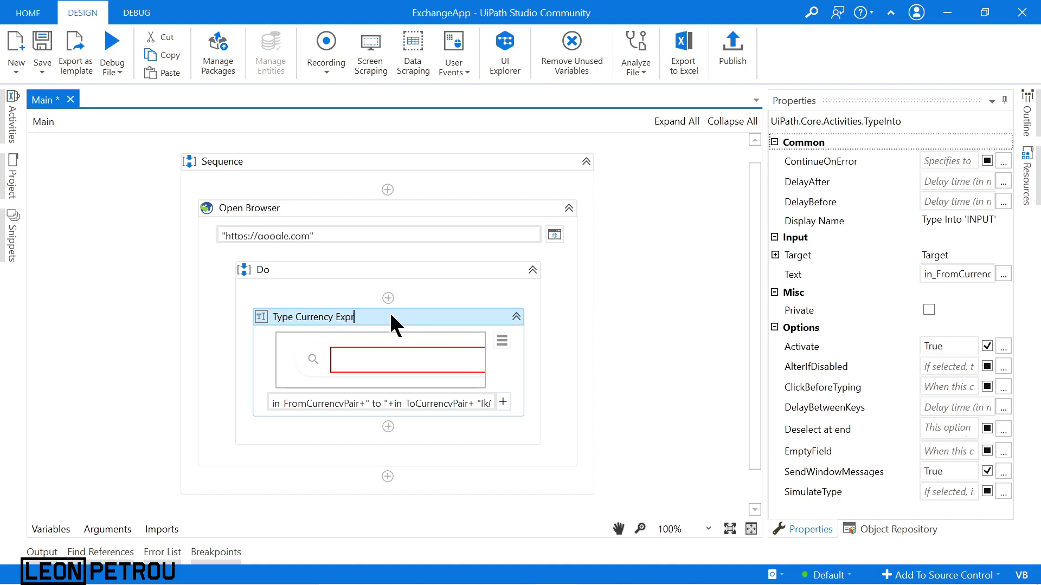
{"action": "left_click", "coordinate": [655, 351]}
{"action": "left_click", "coordinate": [469, 310]}
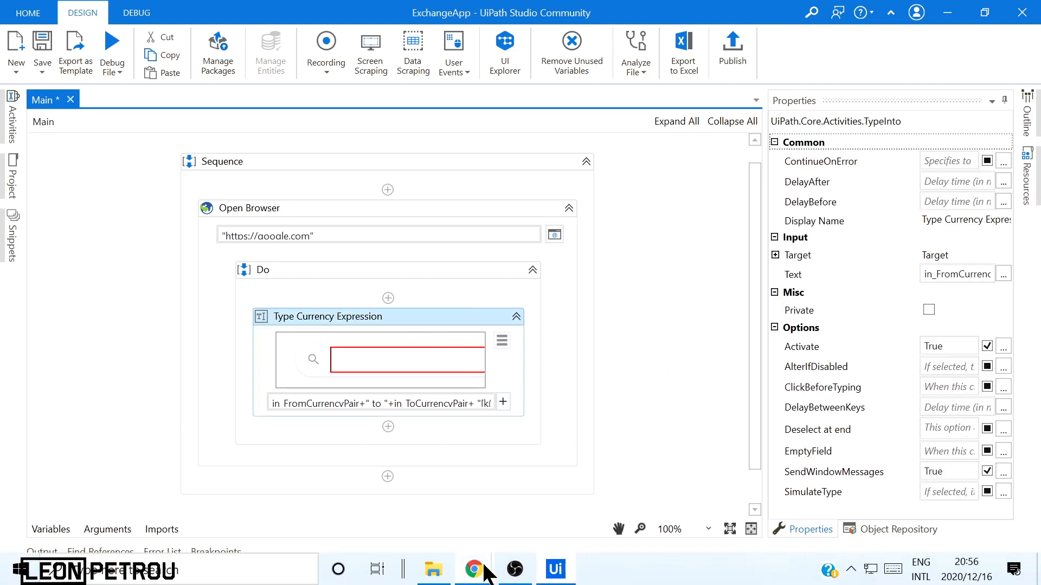
Close the open Google window in Chrome and run the Main workflow in debug mode
{"action": "mouse_move", "coordinate": [474, 569]}
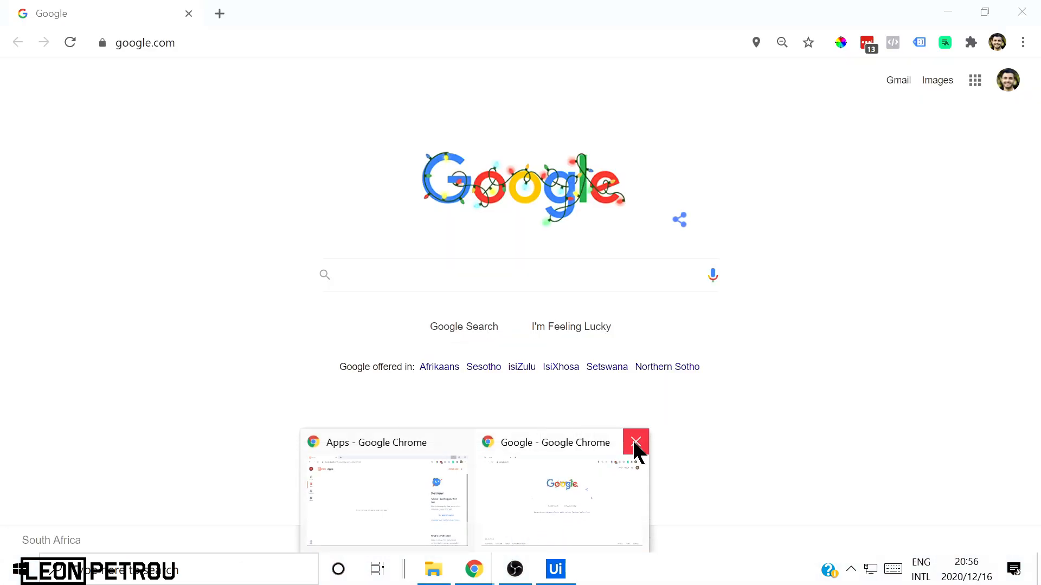
{"action": "left_click", "coordinate": [635, 442]}
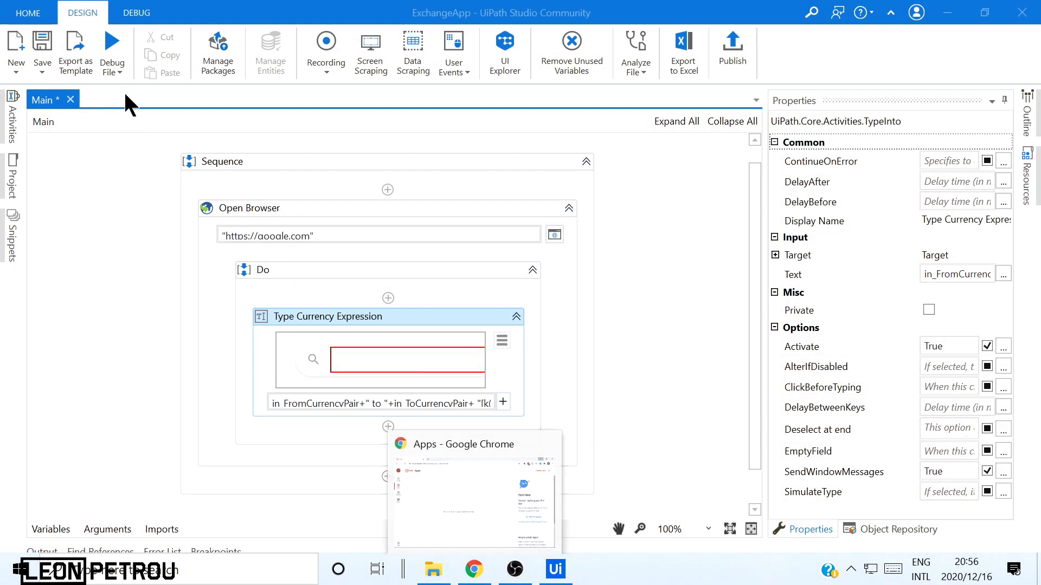
{"action": "left_click", "coordinate": [108, 42]}
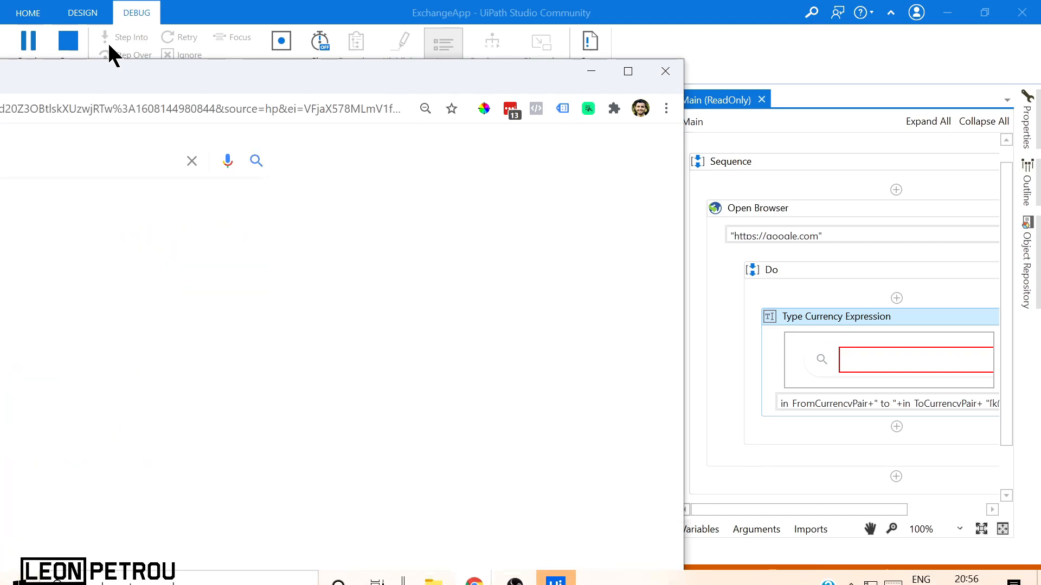
Inspect the query that the run entered on the Google search page, and close that browser tab
{"action": "left_click_drag", "start_coordinate": [163, 81], "coordinate": [476, 39]}
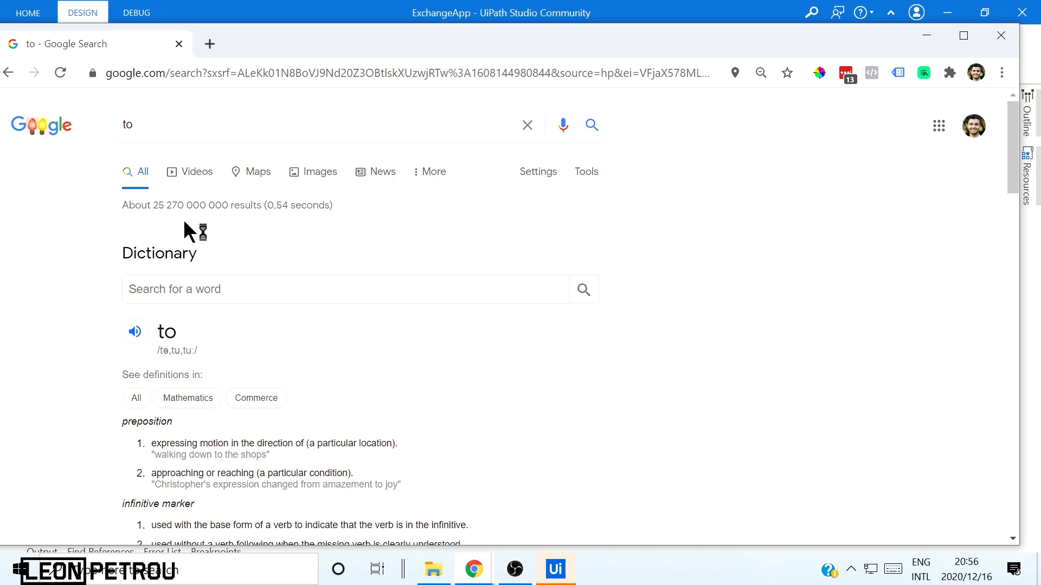
{"action": "left_click_drag", "start_coordinate": [135, 127], "coordinate": [107, 123]}
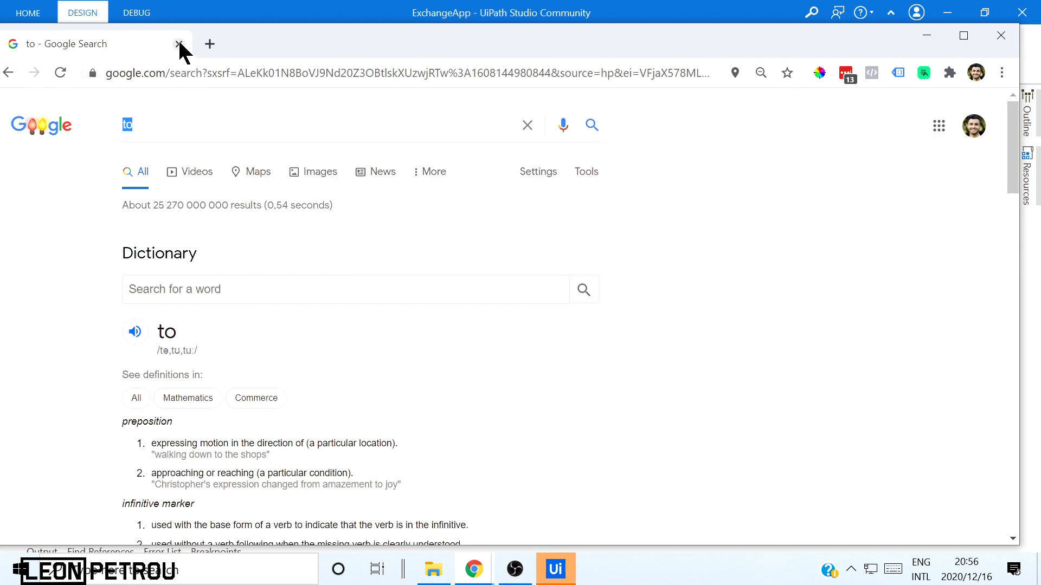
{"action": "left_click_drag", "start_coordinate": [618, 33], "coordinate": [548, 70]}
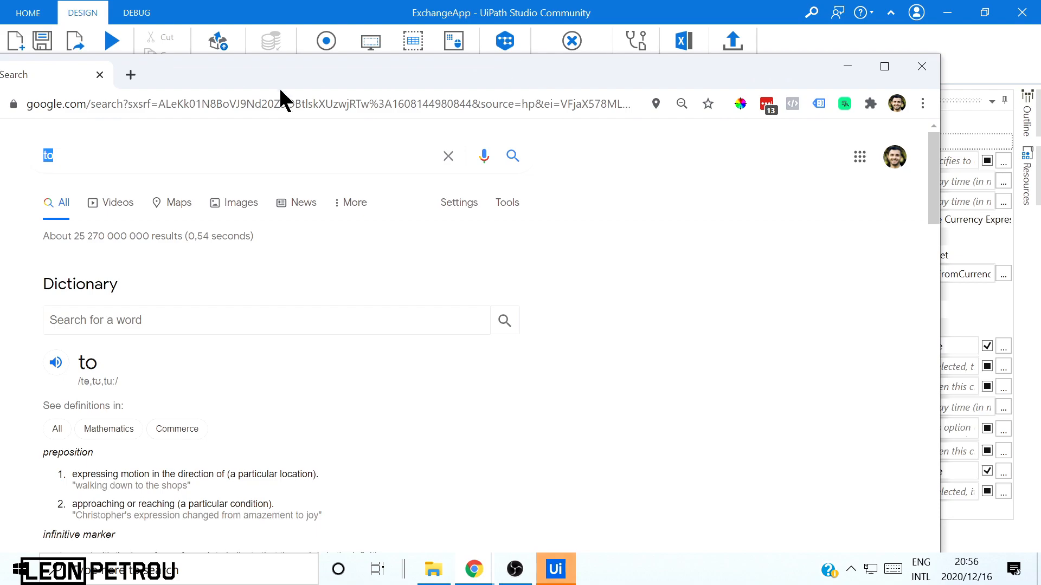
{"action": "left_click", "coordinate": [100, 75]}
Add a Maximize Window activity at the start of the Do sequence, before Type Currency Expression
{"action": "left_click", "coordinate": [12, 117]}
{"action": "left_click", "coordinate": [121, 143]}
{"action": "type", "text": "maxam"}
{"action": "key", "text": "BackSpace"}
{"action": "key", "text": "BackSpace"}
{"action": "left_click_drag", "start_coordinate": [150, 227], "coordinate": [389, 299]}
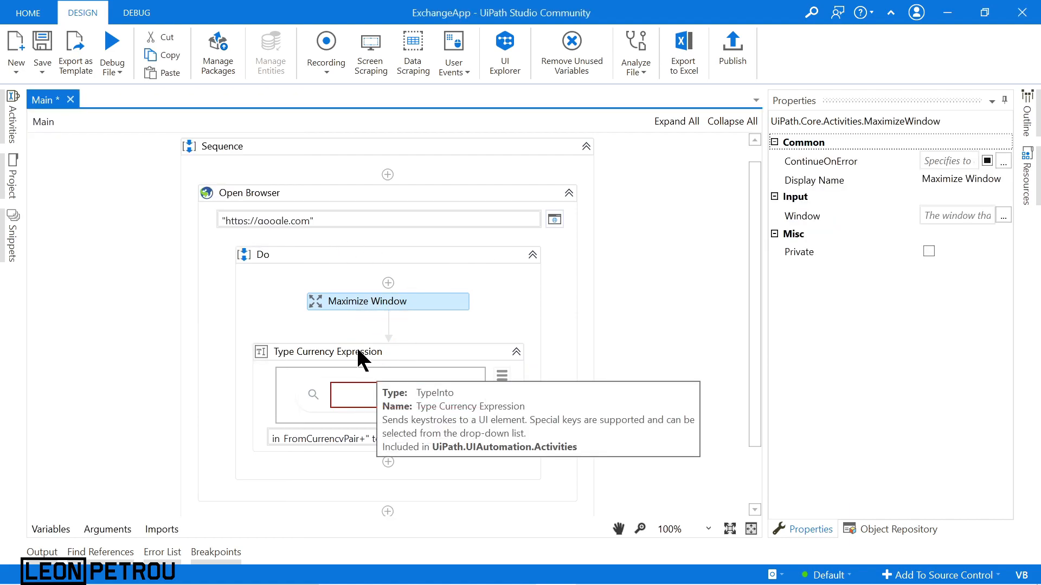
{"action": "left_click", "coordinate": [404, 340]}
{"action": "left_click", "coordinate": [403, 353]}
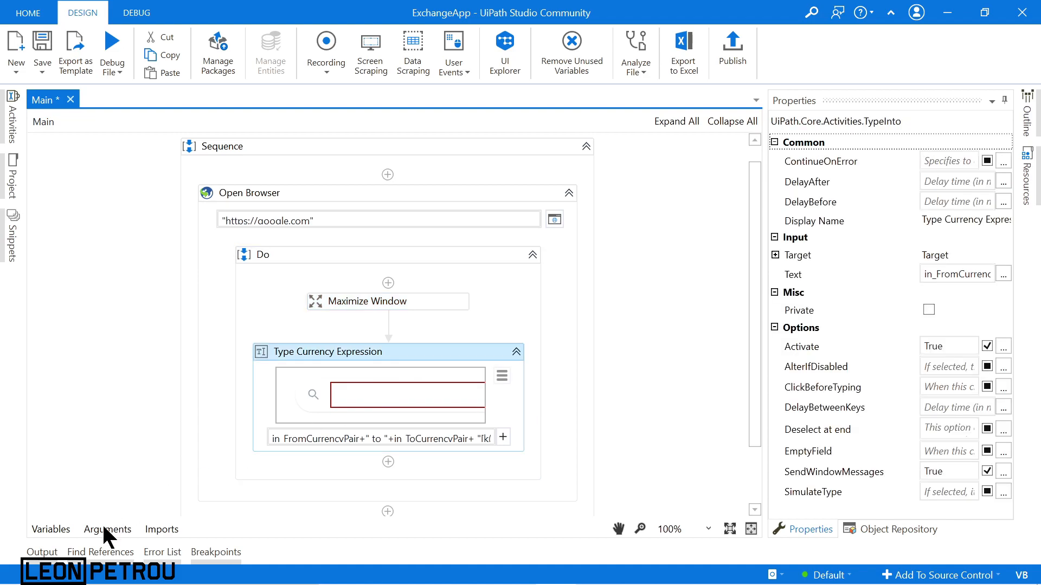
Set the default values of the arguments in_FromCurrencyPair to "USD" and in_ToCurrencyPair to "GBP"
{"action": "left_click", "coordinate": [107, 528]}
{"action": "left_click", "coordinate": [577, 399]}
{"action": "left_click", "coordinate": [576, 394]}
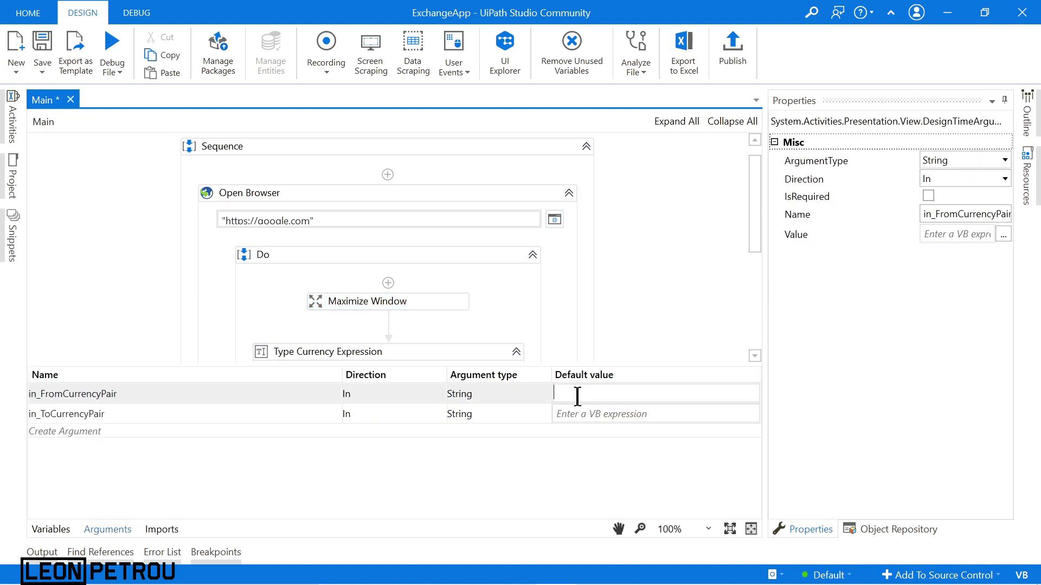
{"action": "type", "text": "\"USD\""}
{"action": "left_click", "coordinate": [603, 413]}
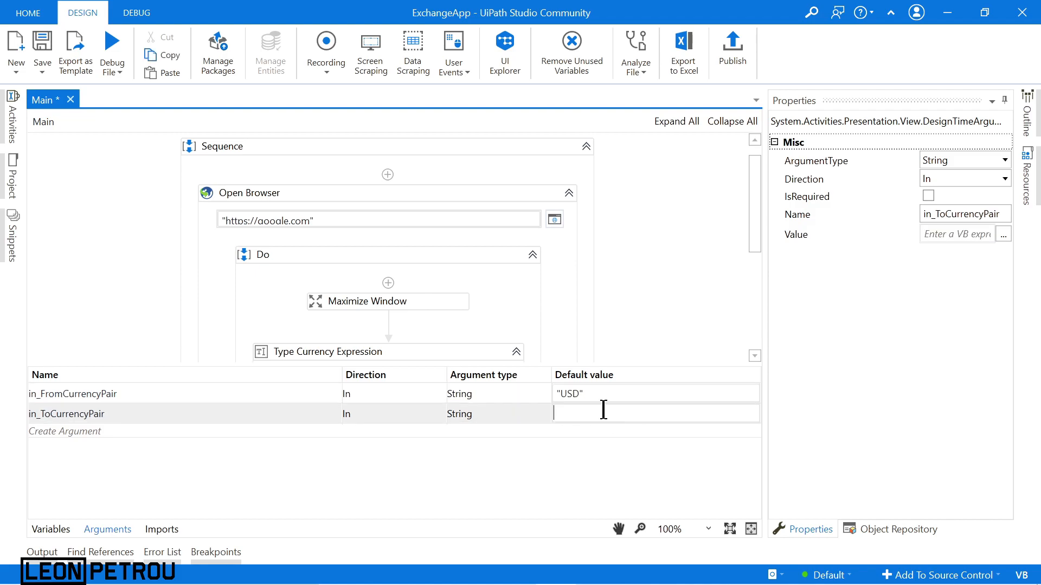
{"action": "type", "text": "\"\""}
{"action": "key", "text": "Left"}
{"action": "type", "text": "GB"}
{"action": "key", "text": "Return"}
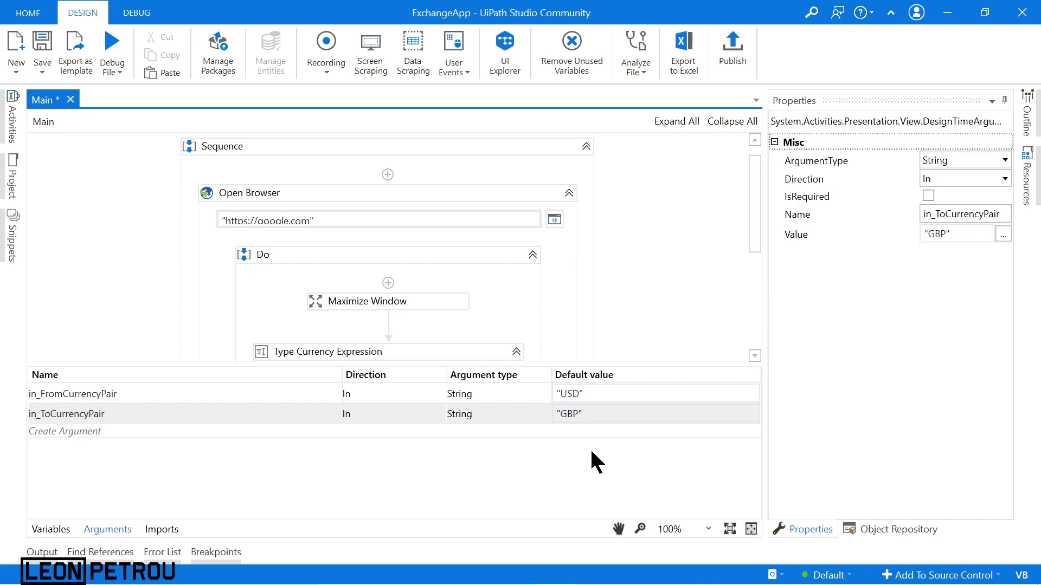
Debug the Main workflow to test the USD to GBP Google search, and return to UiPath Studio
{"action": "left_click", "coordinate": [111, 49]}
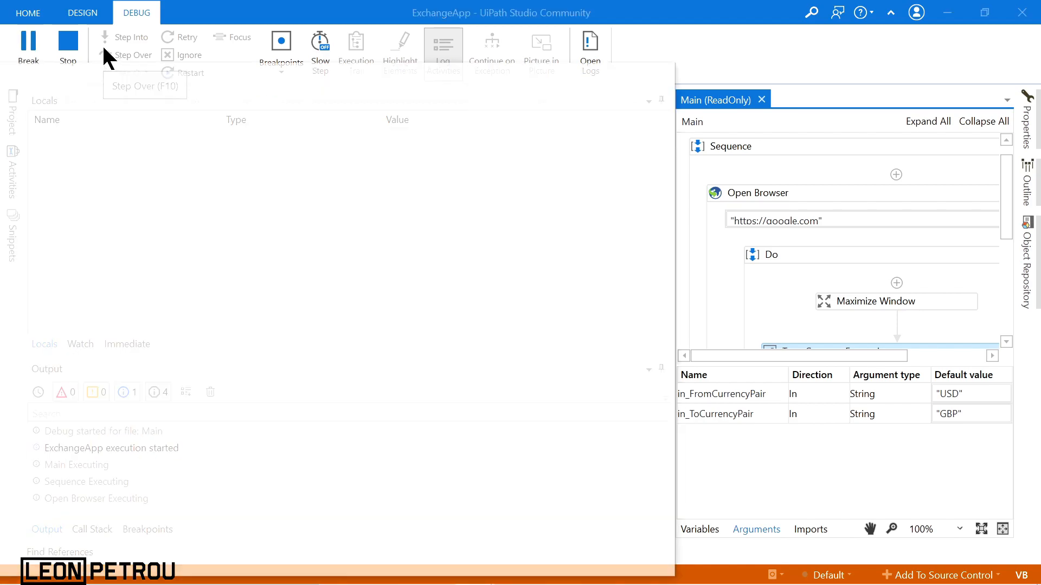
{"action": "type", "text": "USD to GBP"}
{"action": "key", "text": "Return"}
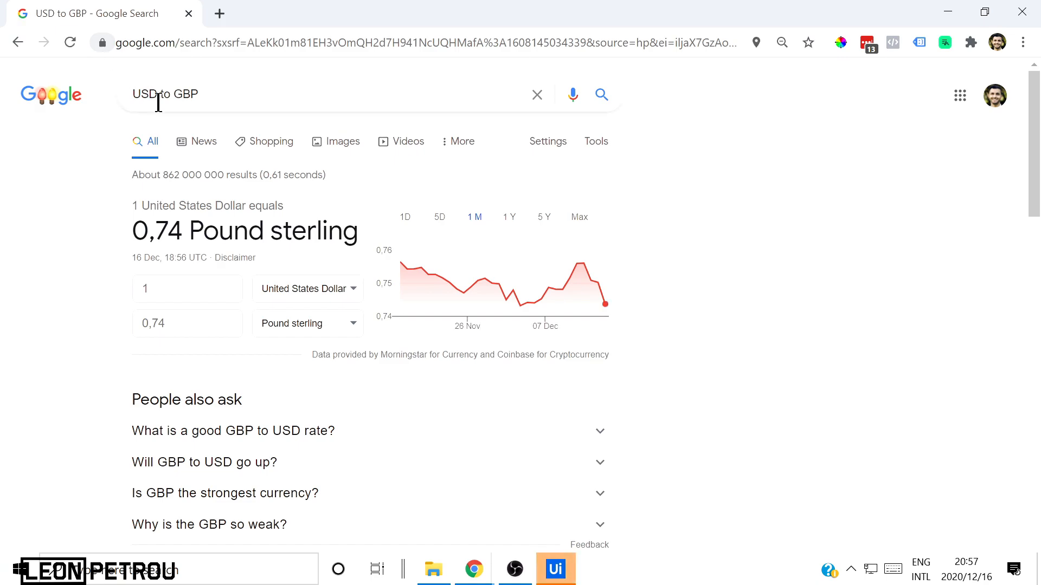
{"action": "left_click_drag", "start_coordinate": [136, 231], "coordinate": [182, 232]}
{"action": "left_click", "coordinate": [185, 232]}
{"action": "left_click", "coordinate": [557, 572]}
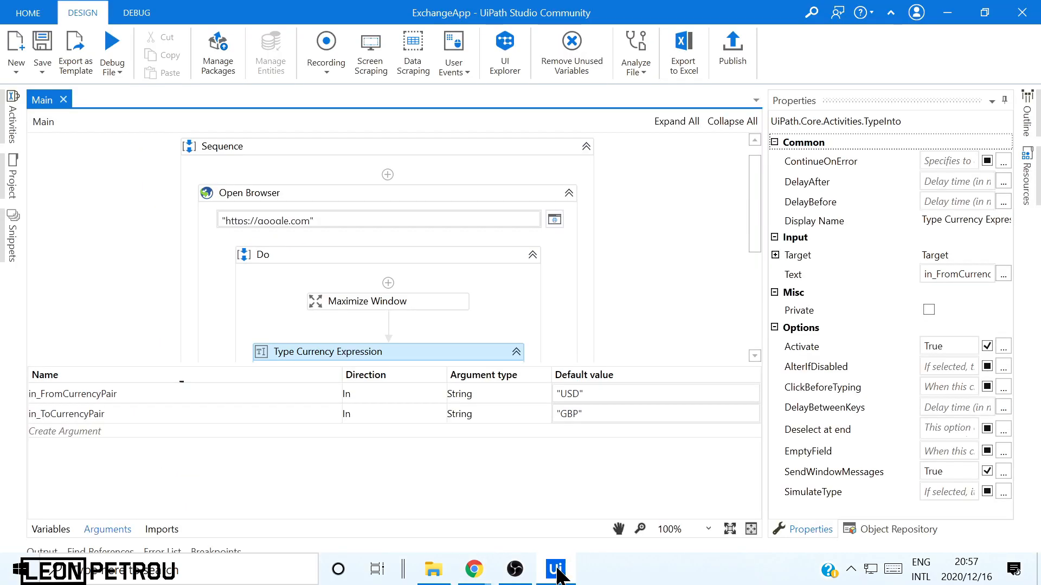
Add a Get Text activity after Type Currency Expression and indicate the converted rate number on the Google results page as its target
{"action": "left_click", "coordinate": [128, 530]}
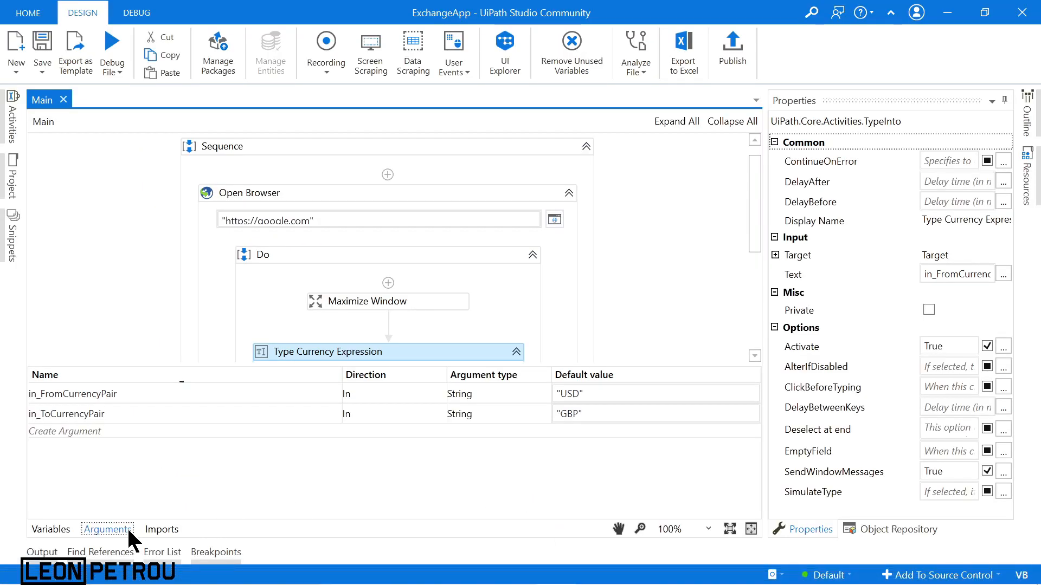
{"action": "left_click", "coordinate": [16, 118]}
{"action": "left_click", "coordinate": [114, 140]}
{"action": "key", "text": "BackSpace"}
{"action": "type", "text": "get text"}
{"action": "left_click_drag", "start_coordinate": [74, 179], "coordinate": [388, 467]}
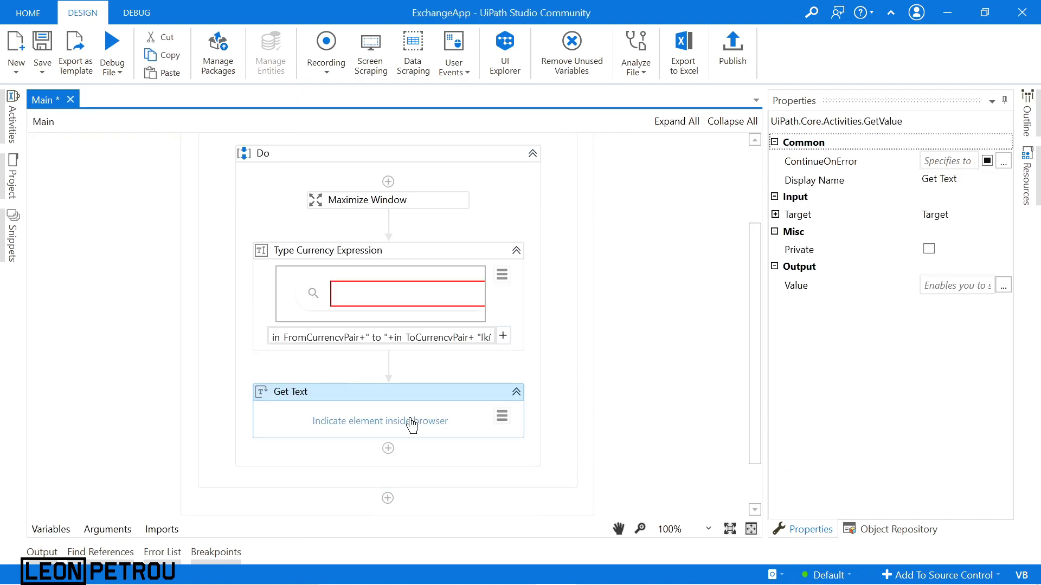
{"action": "left_click", "coordinate": [358, 427]}
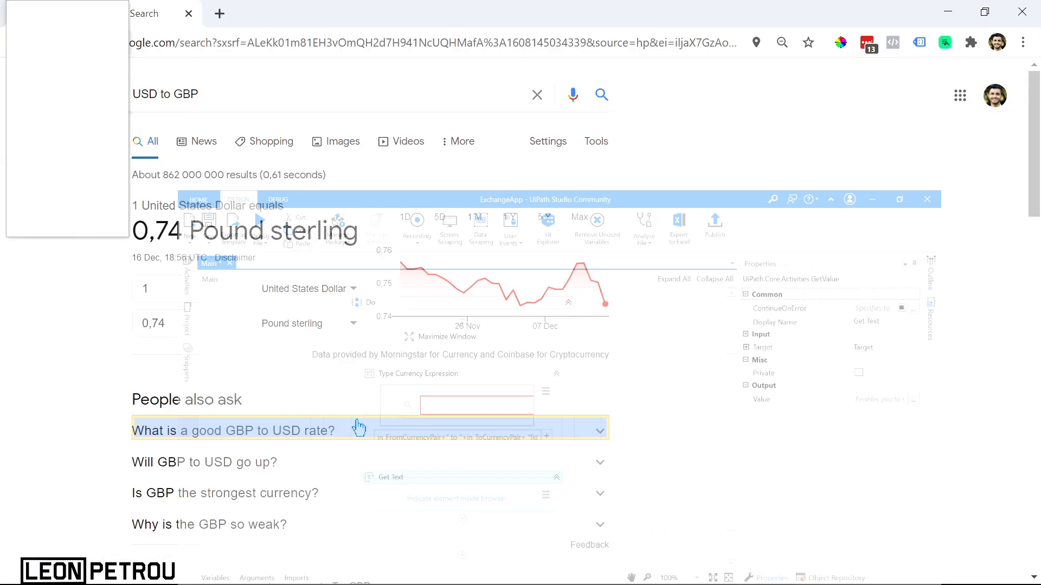
{"action": "left_click", "coordinate": [176, 237]}
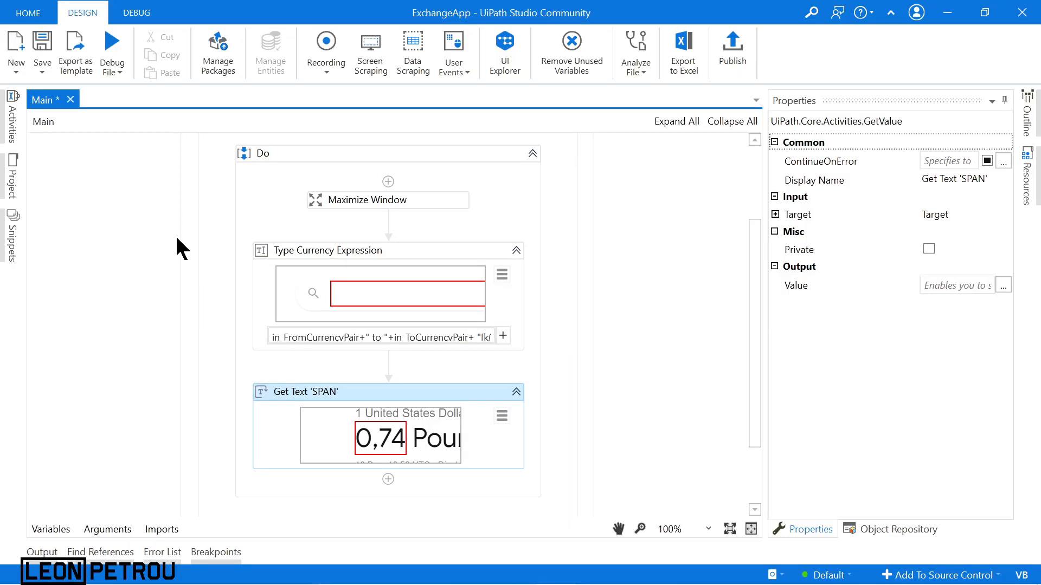
Remove the aaname attribute from the selector of Get Text 'SPAN' and validate the selector
{"action": "left_click", "coordinate": [502, 418]}
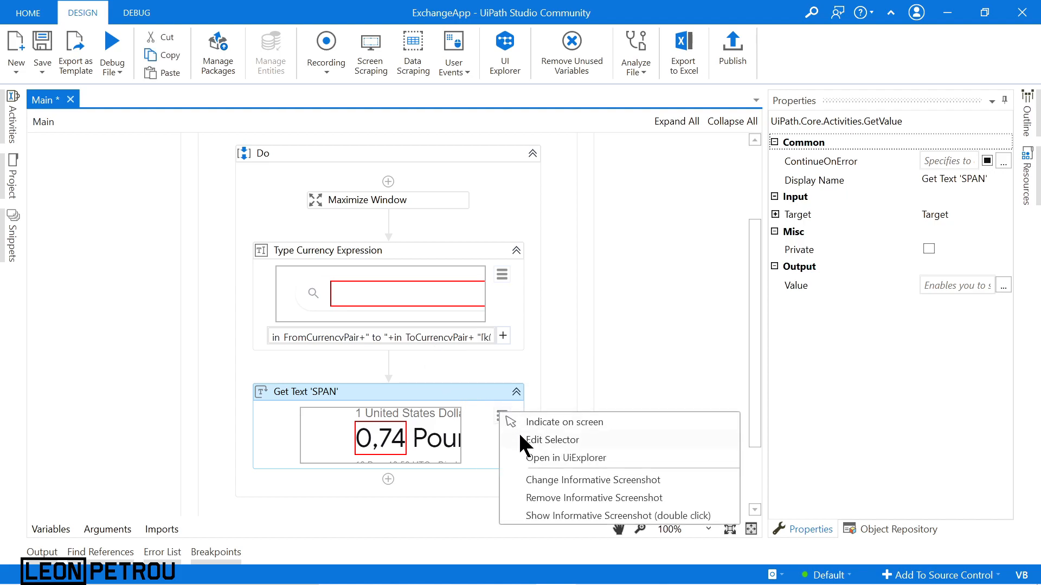
{"action": "left_click", "coordinate": [519, 434]}
{"action": "left_click_drag", "start_coordinate": [396, 353], "coordinate": [415, 353]}
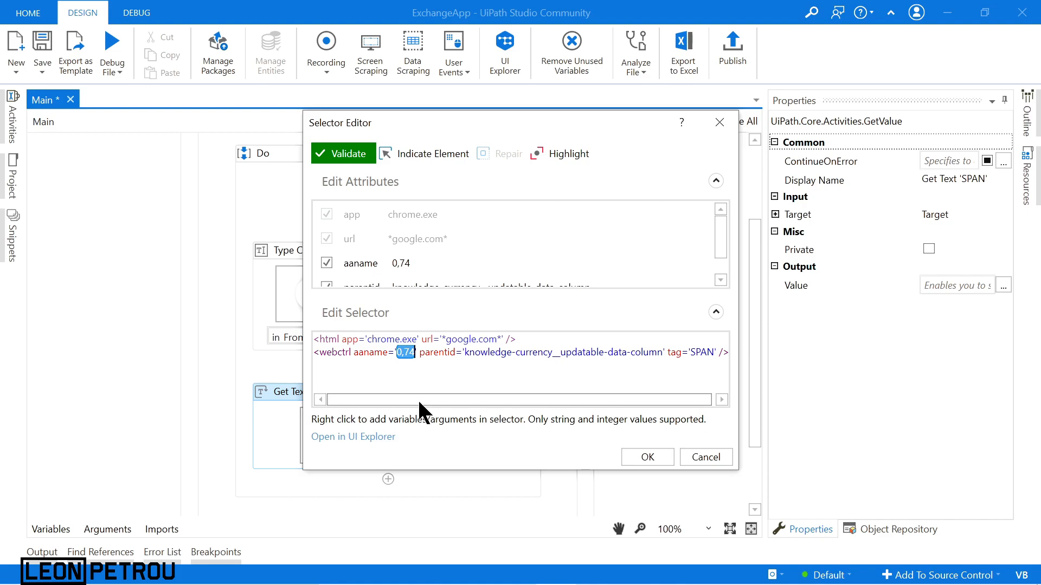
{"action": "left_click_drag", "start_coordinate": [418, 399], "coordinate": [446, 404]}
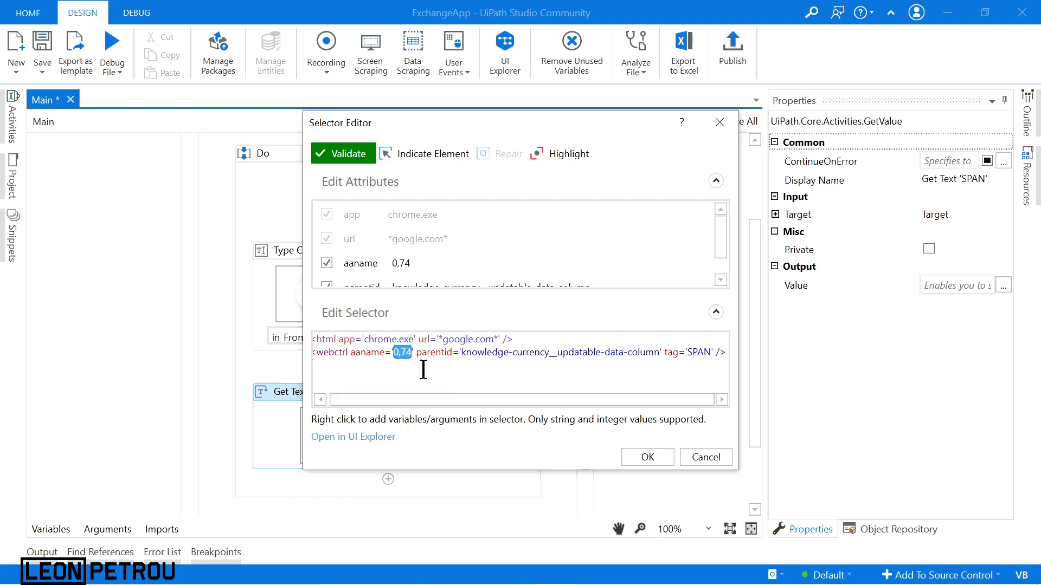
{"action": "left_click", "coordinate": [364, 358]}
{"action": "left_click_drag", "start_coordinate": [351, 357], "coordinate": [413, 357]}
{"action": "key", "text": "Delete"}
{"action": "key", "text": "Delete"}
{"action": "left_click", "coordinate": [355, 157]}
Highlight the element matched by the selector, compare it with the converted rate on the Google results page, and return to UiPath Studio
{"action": "left_click", "coordinate": [552, 154]}
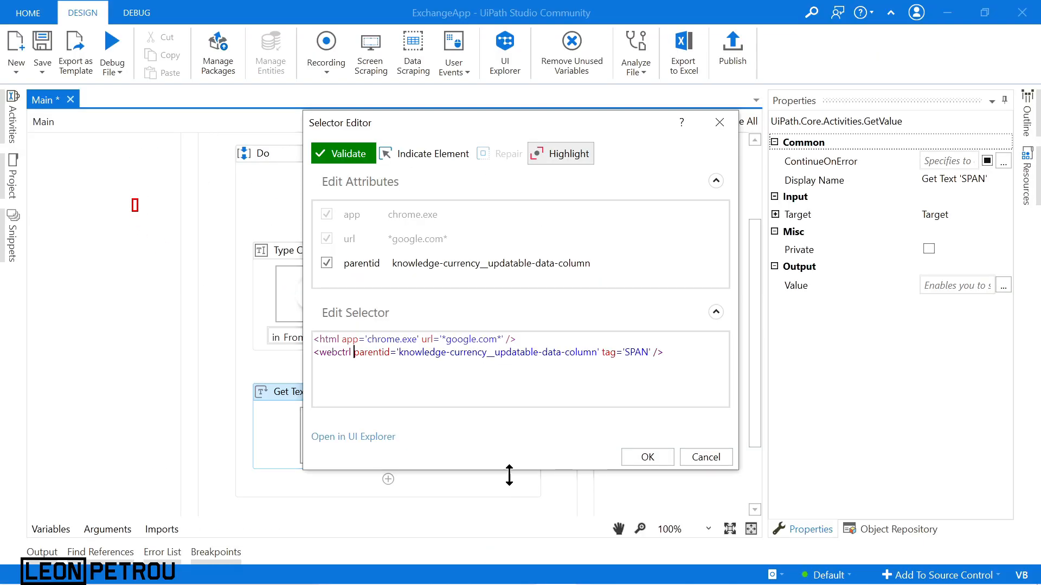
{"action": "left_click", "coordinate": [560, 156]}
{"action": "mouse_move", "coordinate": [474, 569]}
{"action": "left_click", "coordinate": [521, 521]}
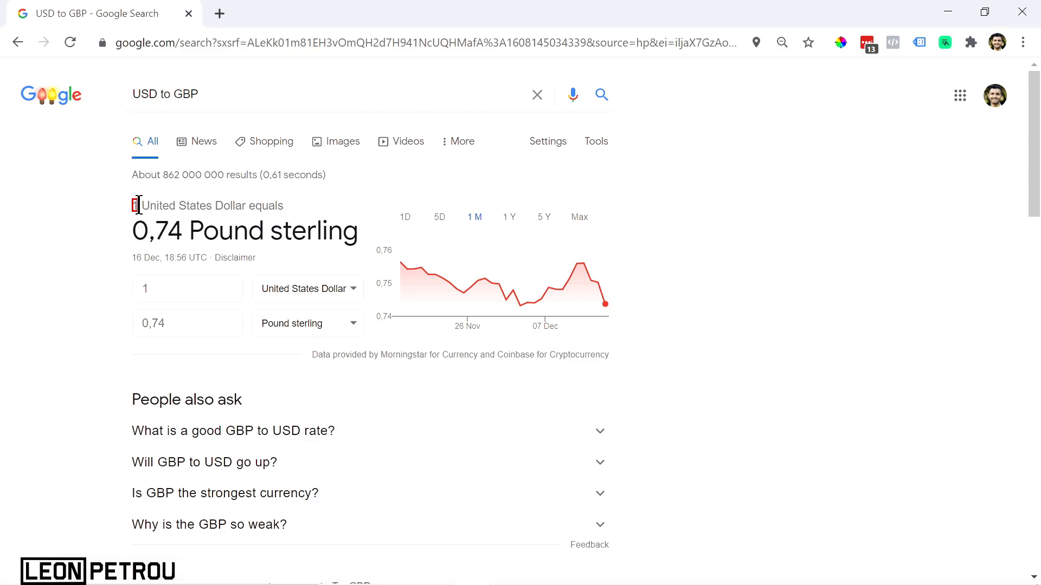
{"action": "left_click_drag", "start_coordinate": [137, 224], "coordinate": [182, 232]}
{"action": "left_click", "coordinate": [185, 234]}
{"action": "left_click_drag", "start_coordinate": [142, 230], "coordinate": [183, 234]}
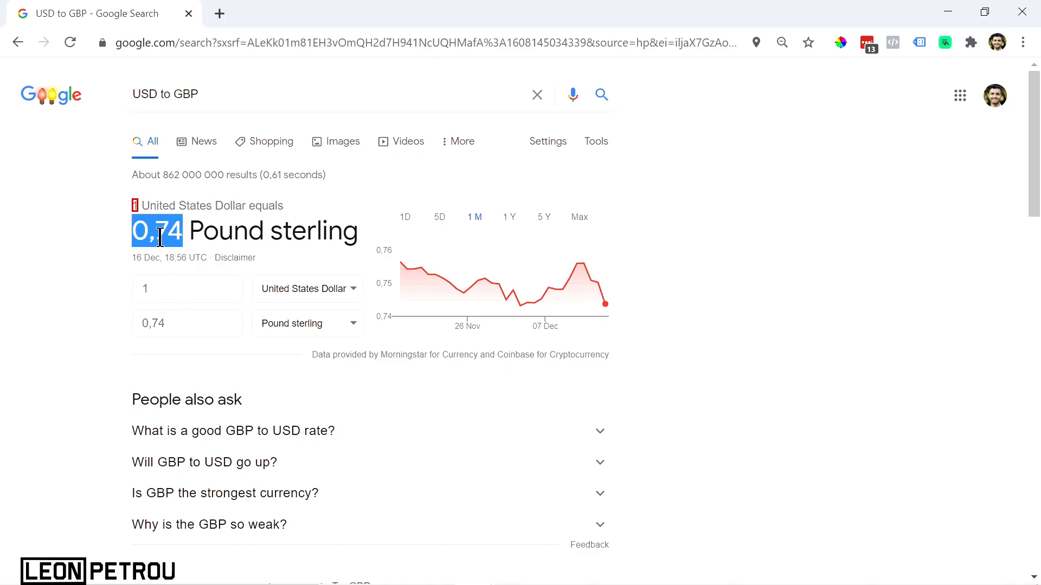
{"action": "left_click", "coordinate": [251, 232]}
{"action": "left_click", "coordinate": [556, 579]}
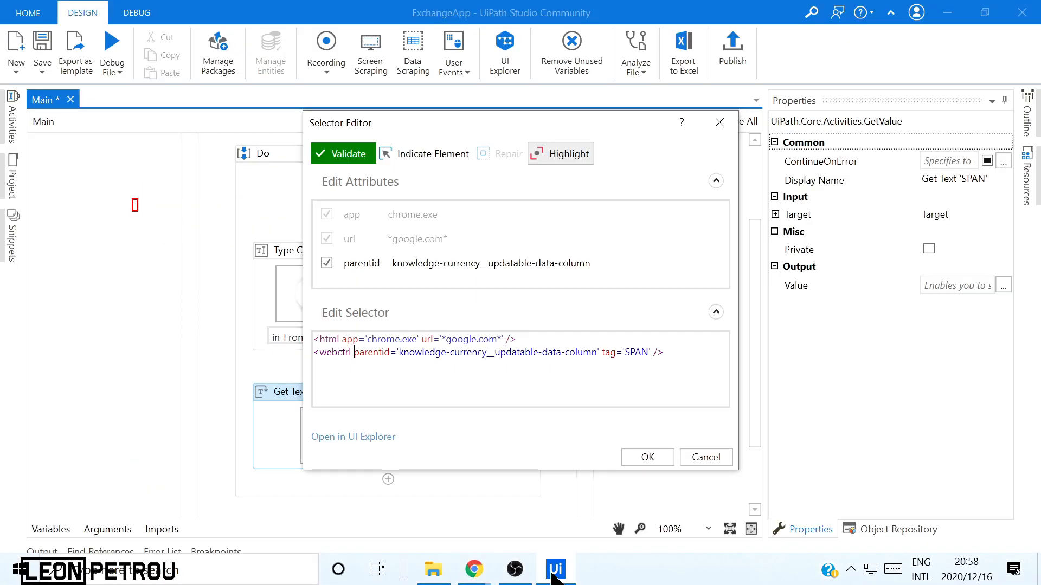
Add the attribute idx='2' at the end of the selector's webctrl tag, validate it and highlight the matched element
{"action": "left_click", "coordinate": [654, 353]}
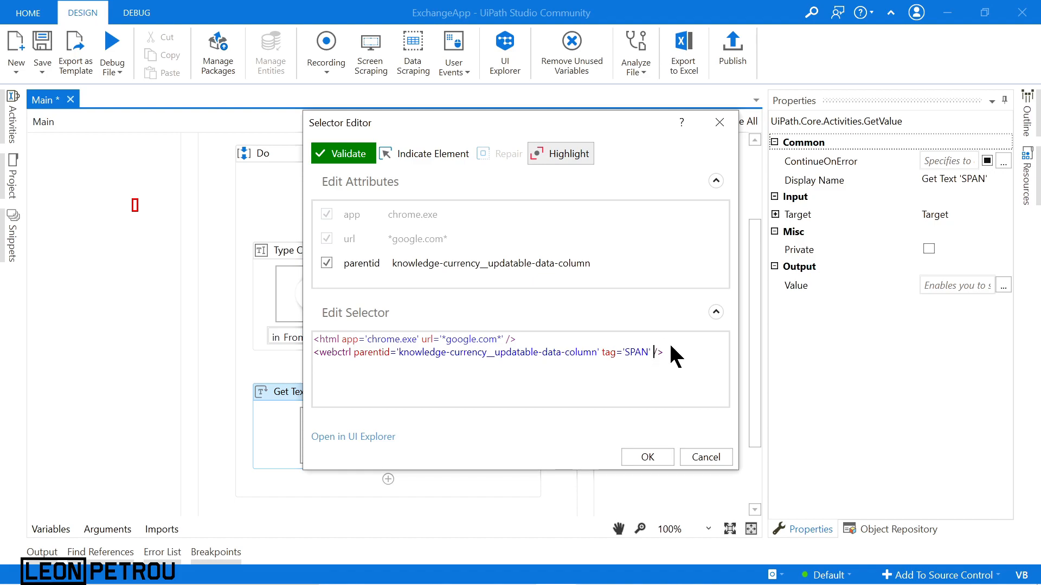
{"action": "type", "text": "idx='"}
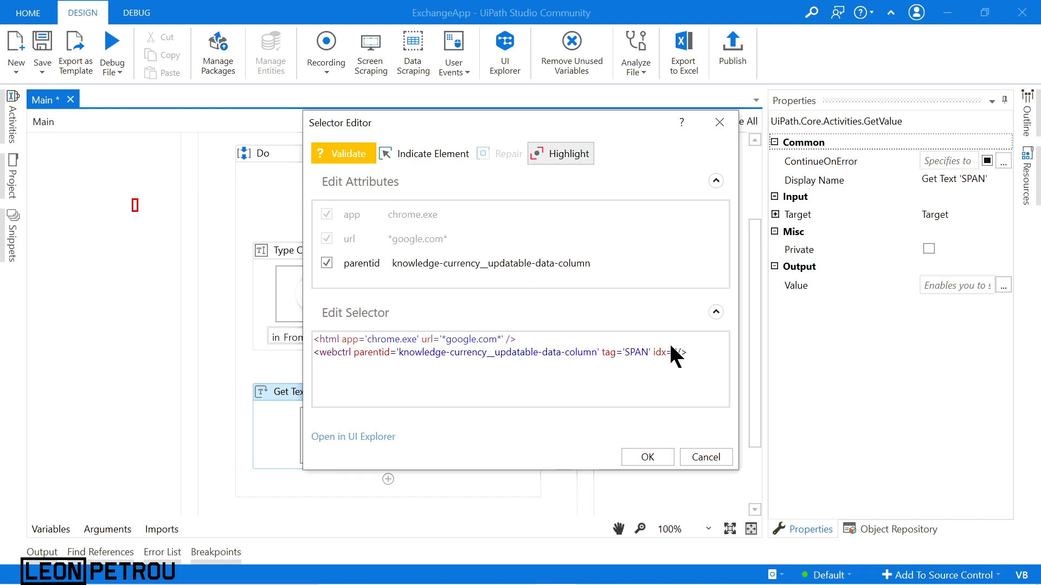
{"action": "type", "text": "2"}
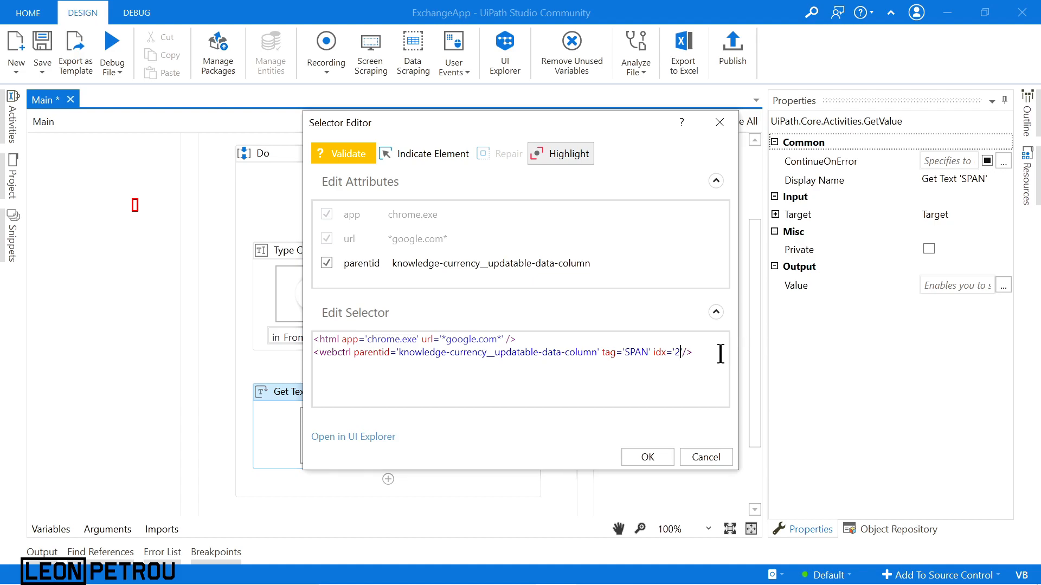
{"action": "left_click", "coordinate": [341, 154]}
{"action": "left_click", "coordinate": [536, 155]}
{"action": "left_click", "coordinate": [538, 154]}
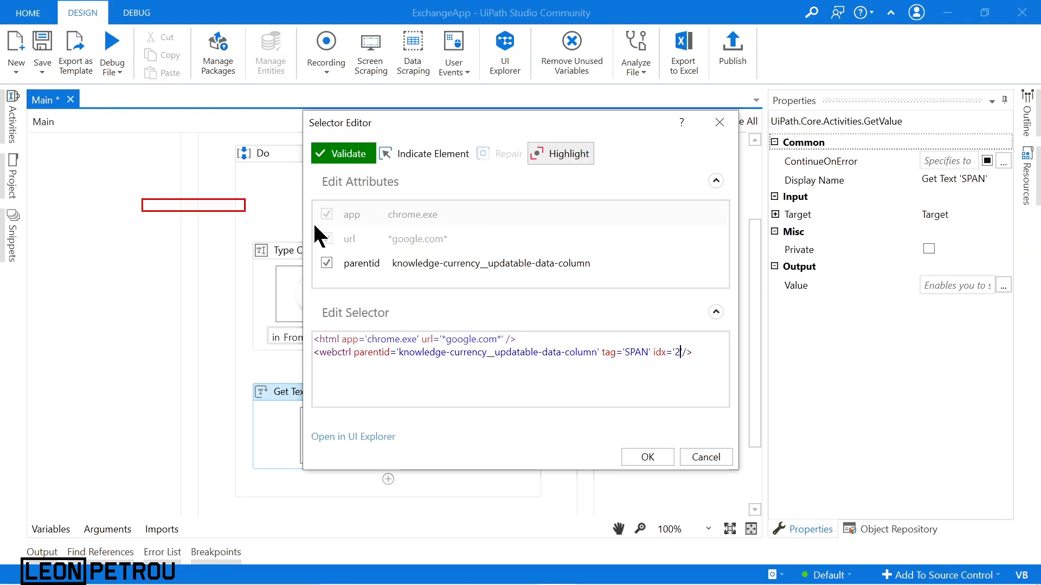
Set the selector's idx to '3', validate and highlight the match, and accept the edited selector
{"action": "key", "text": "BackSpace"}
{"action": "type", "text": "3"}
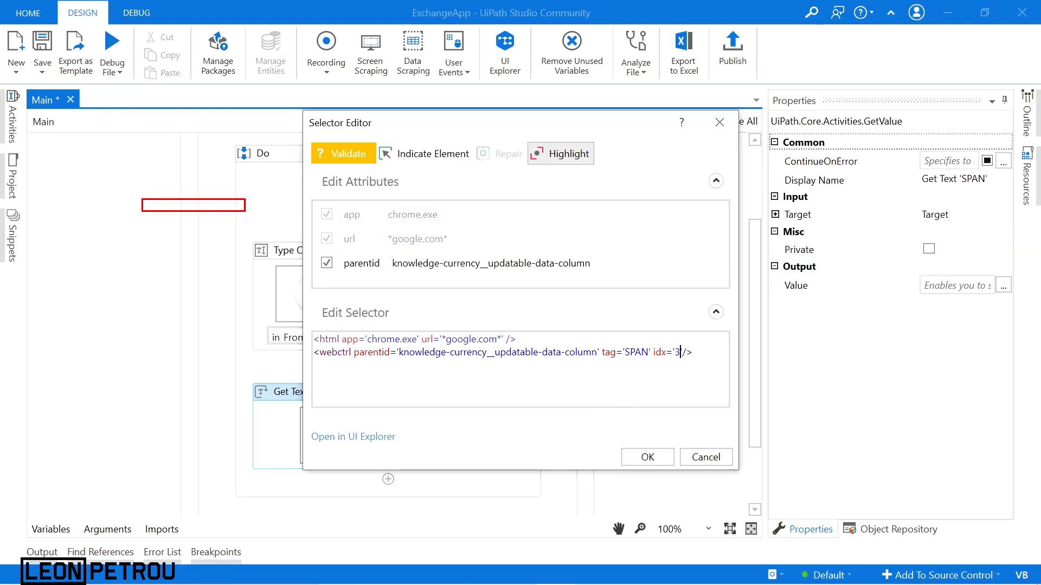
{"action": "left_click", "coordinate": [347, 154]}
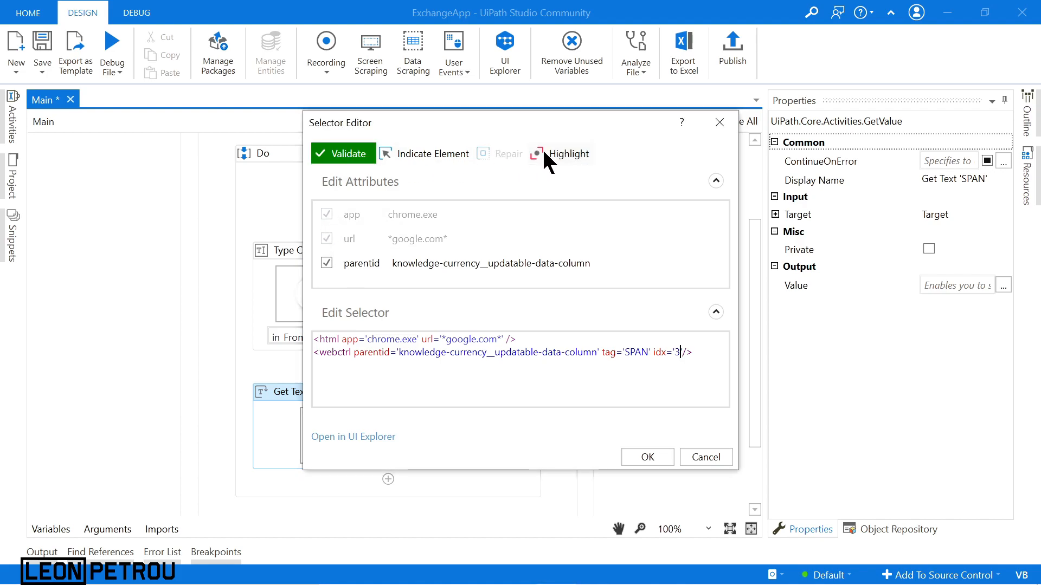
{"action": "left_click", "coordinate": [539, 153]}
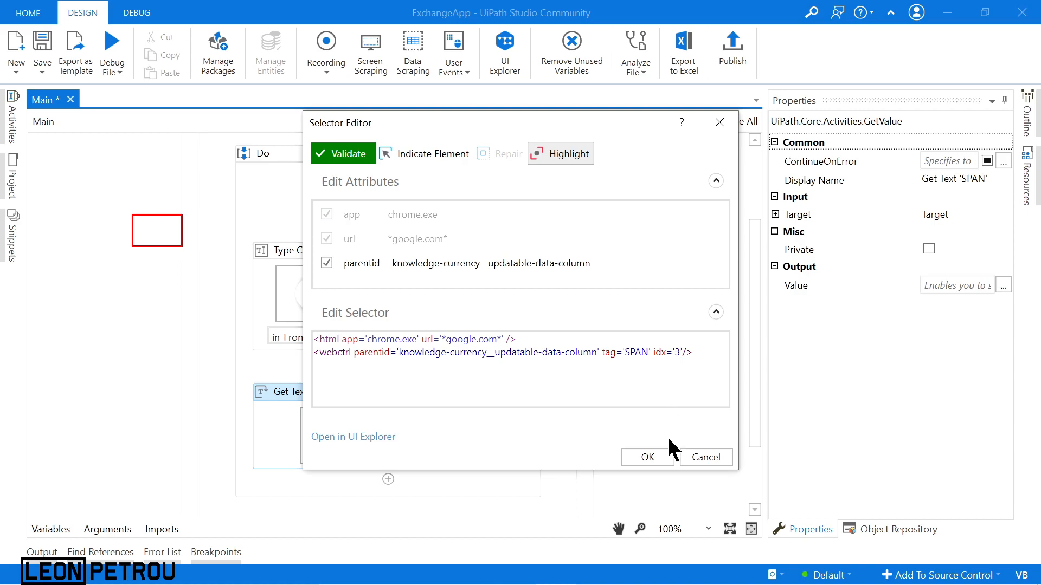
{"action": "left_click", "coordinate": [665, 458]}
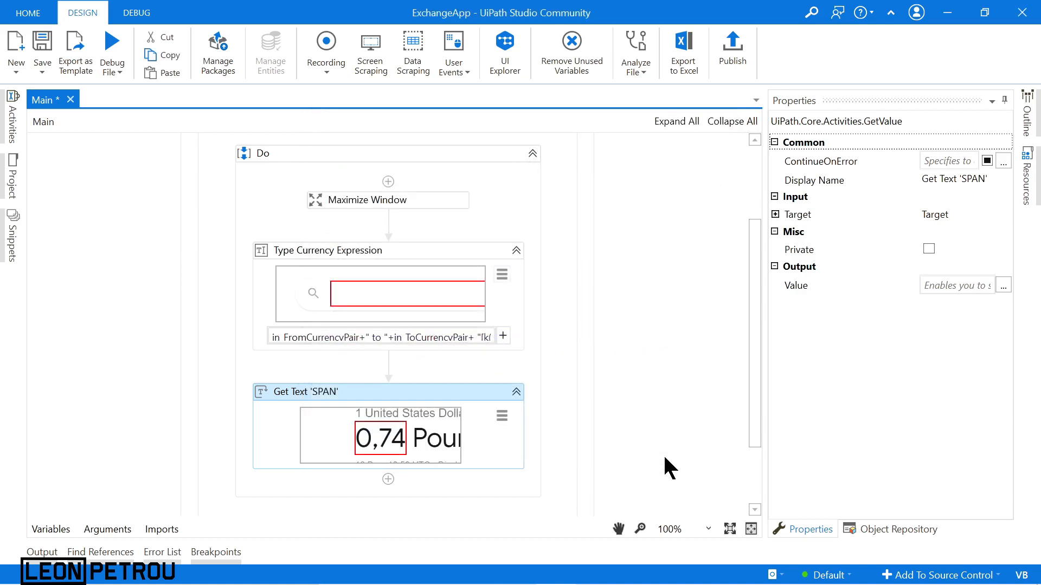
Create a String argument named out_ExchangeRate with the direction Out
{"action": "left_click", "coordinate": [110, 530]}
{"action": "left_click", "coordinate": [61, 432]}
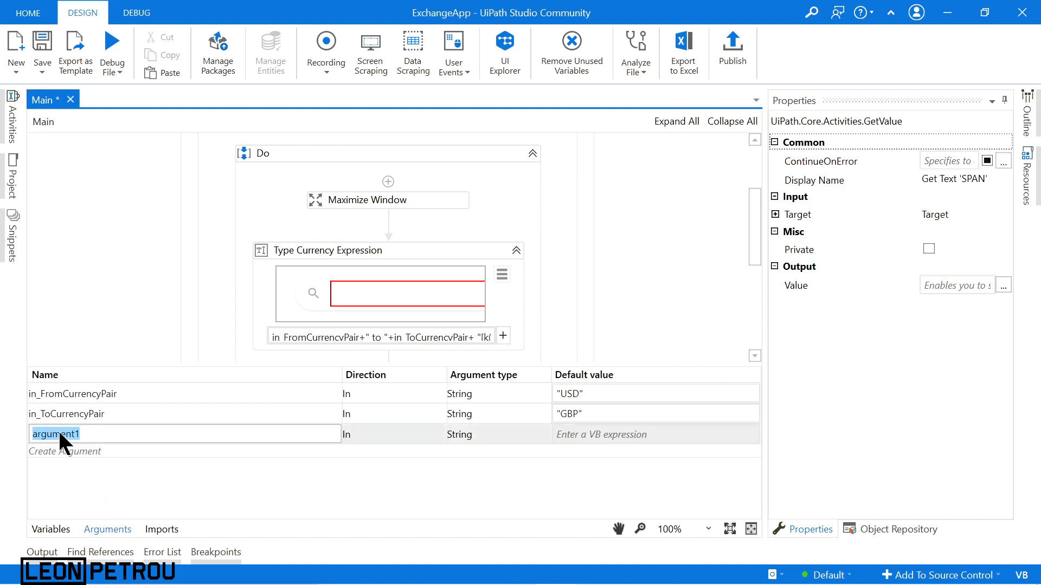
{"action": "scroll", "coordinate": [447, 317], "scroll_direction": "down", "scroll_amount": 3}
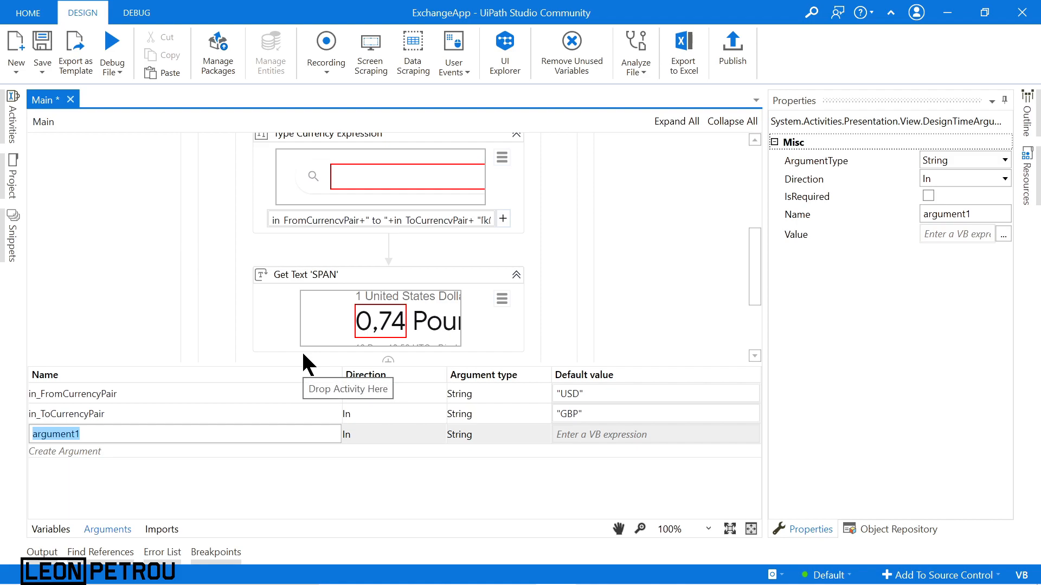
{"action": "type", "text": "oy"}
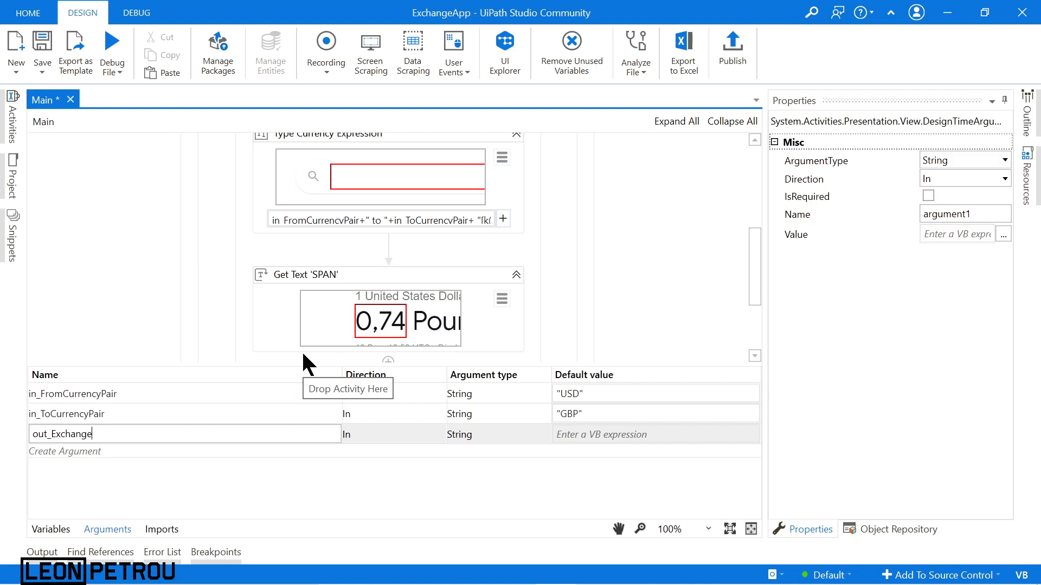
{"action": "left_click", "coordinate": [399, 432]}
{"action": "left_click", "coordinate": [396, 427]}
{"action": "left_click", "coordinate": [395, 464]}
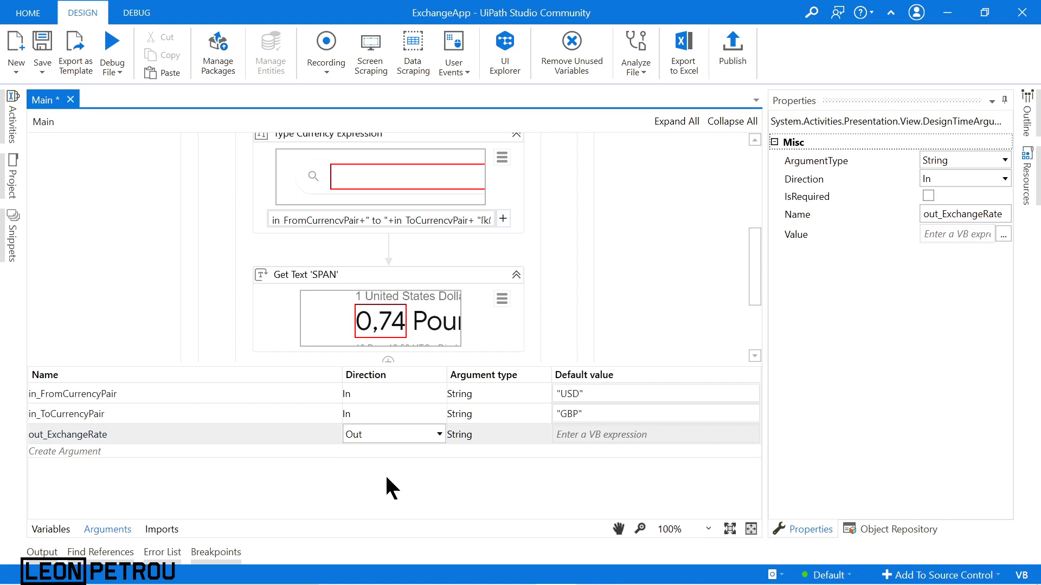
{"action": "left_click", "coordinate": [116, 529]}
Set the output value of Get Text 'SPAN' to the argument out_ExchangeRate
{"action": "left_click", "coordinate": [348, 339]}
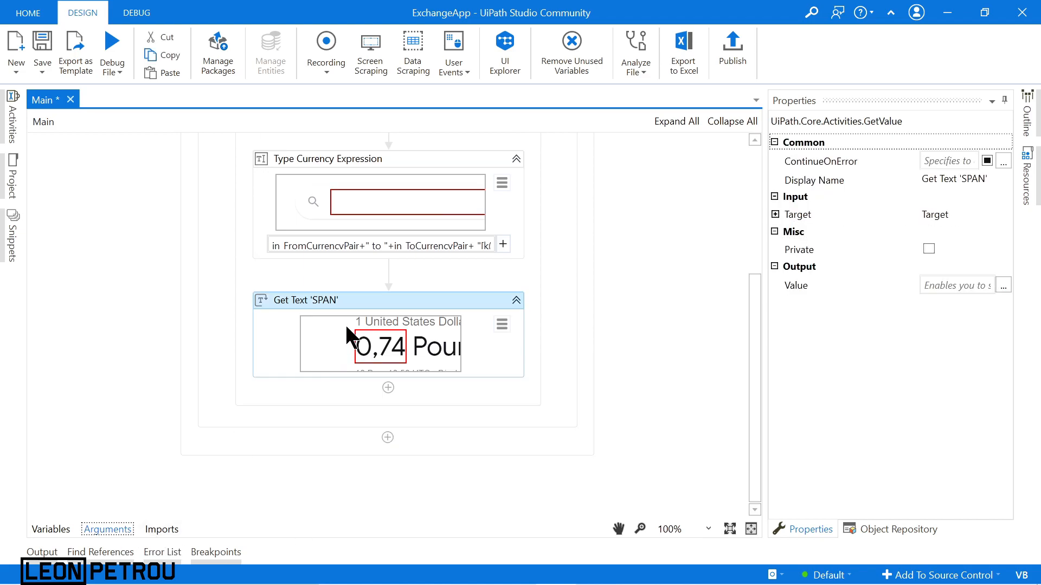
{"action": "left_click", "coordinate": [942, 285]}
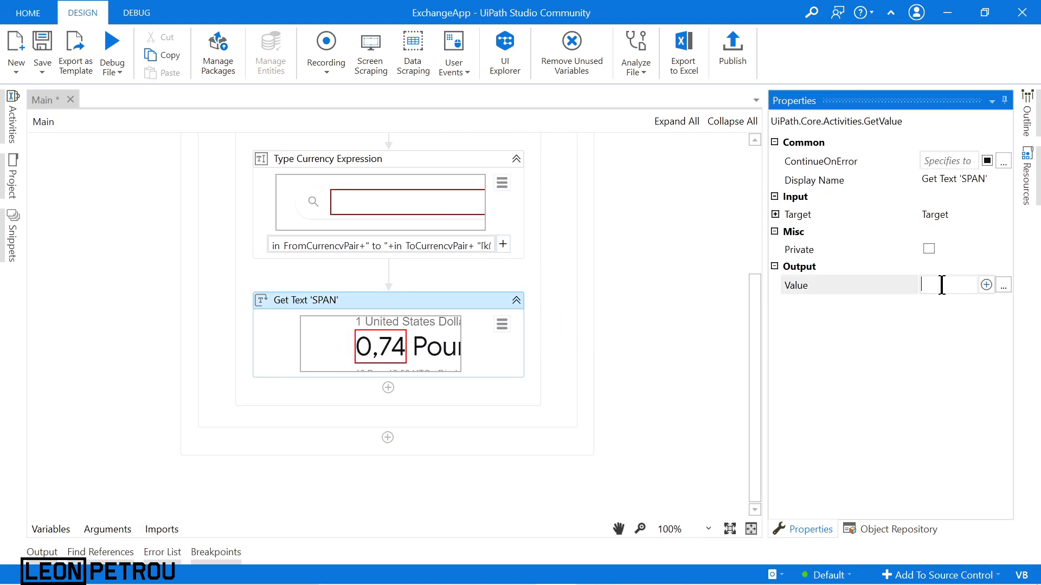
{"action": "key", "text": "ctrl+space"}
{"action": "double_click", "coordinate": [701, 308]}
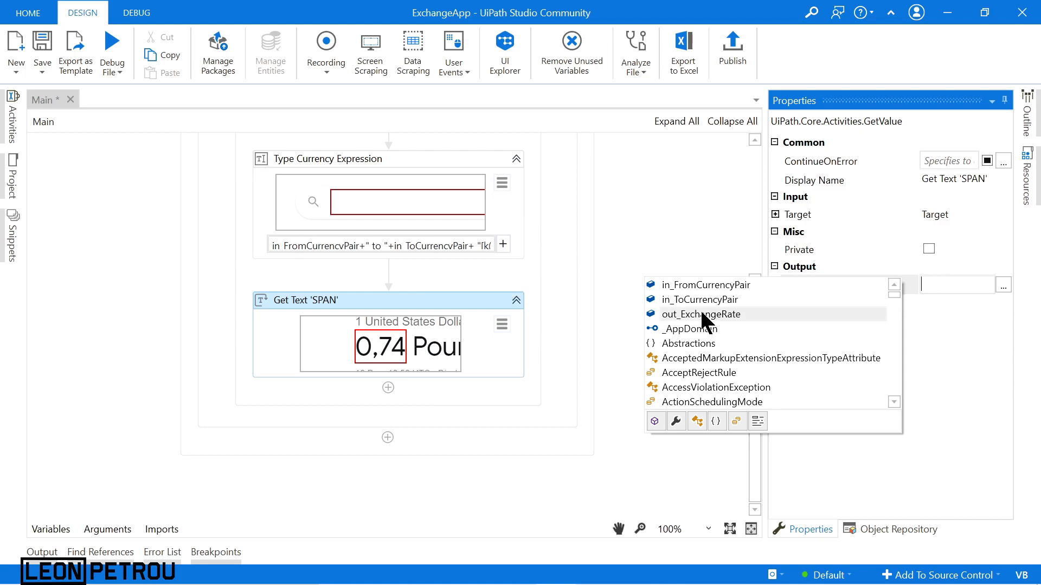
{"action": "left_click", "coordinate": [860, 322]}
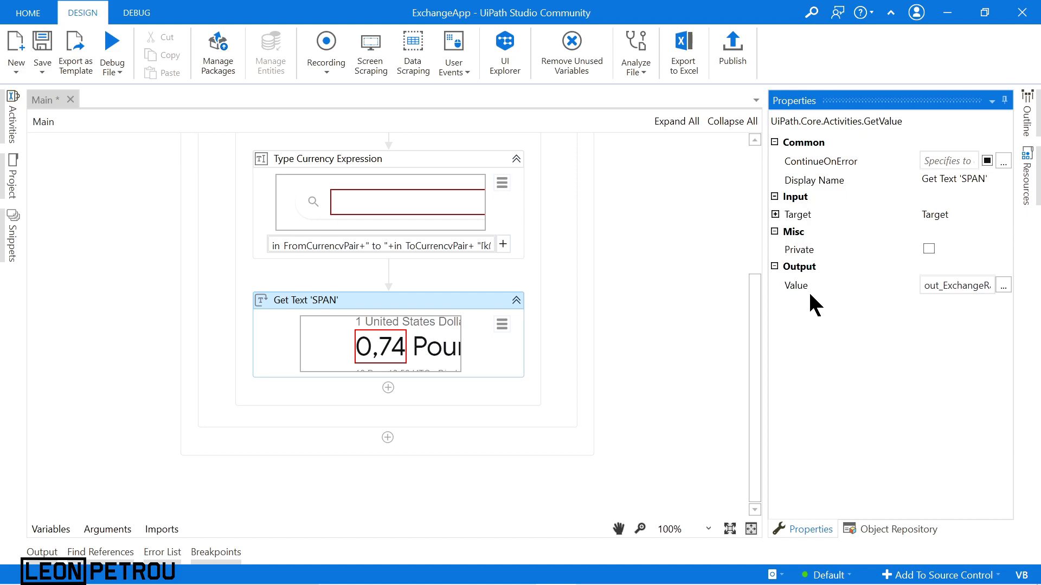
Rename the Get Text 'SPAN' activity as "Get Exchange Rate"
{"action": "left_click", "coordinate": [292, 300]}
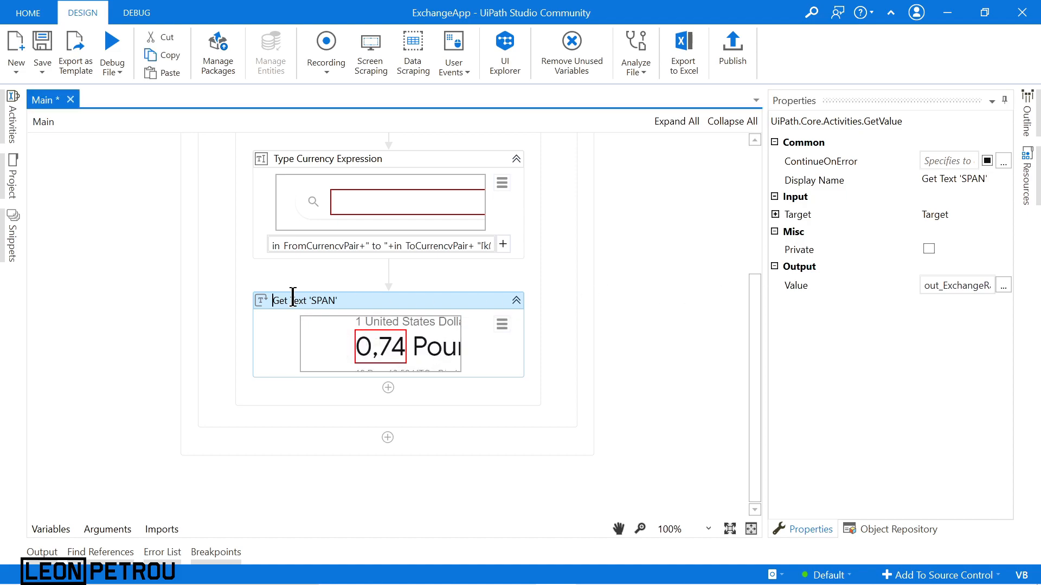
{"action": "left_click_drag", "start_coordinate": [287, 300], "coordinate": [478, 297]}
{"action": "key", "text": "BackSpace"}
{"action": "type", "text": "Exchange Rate"}
{"action": "left_click", "coordinate": [607, 299]}
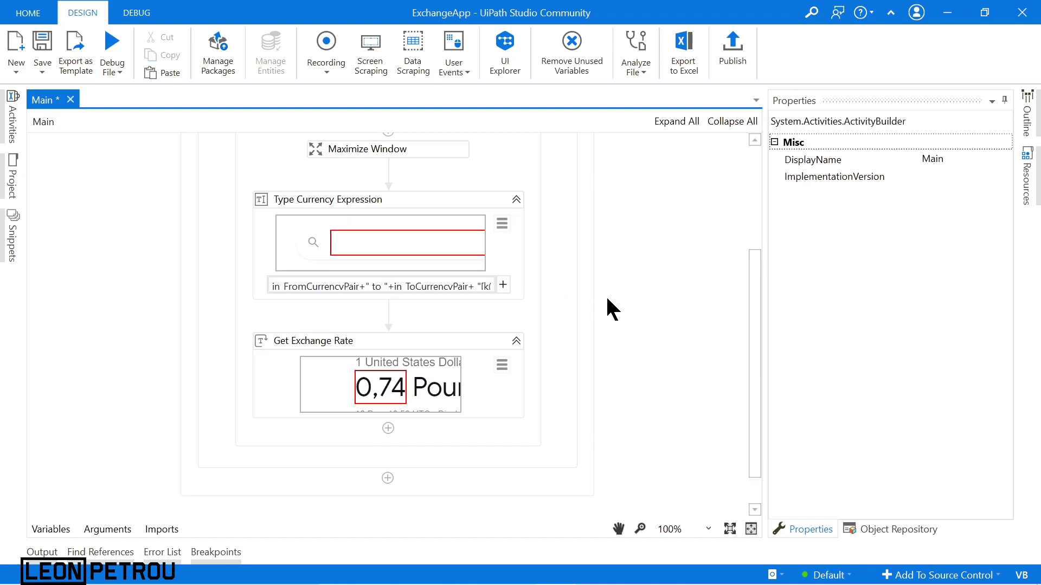
{"action": "scroll", "coordinate": [544, 379], "scroll_direction": "down", "scroll_amount": 1}
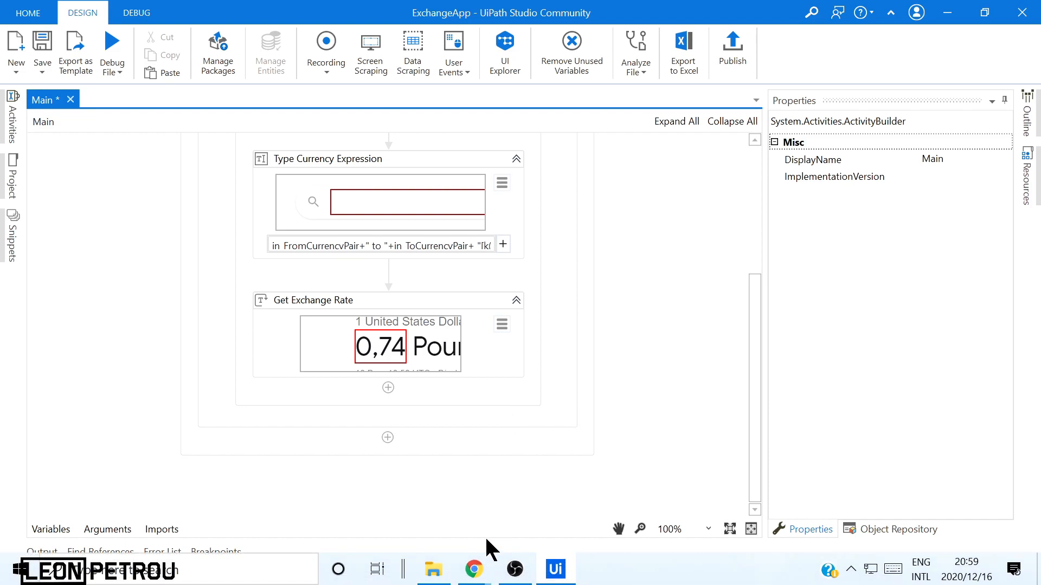
Copy the Get Exchange Rate activity and paste the duplicate directly below it in the Do sequence
{"action": "right_click", "coordinate": [386, 301]}
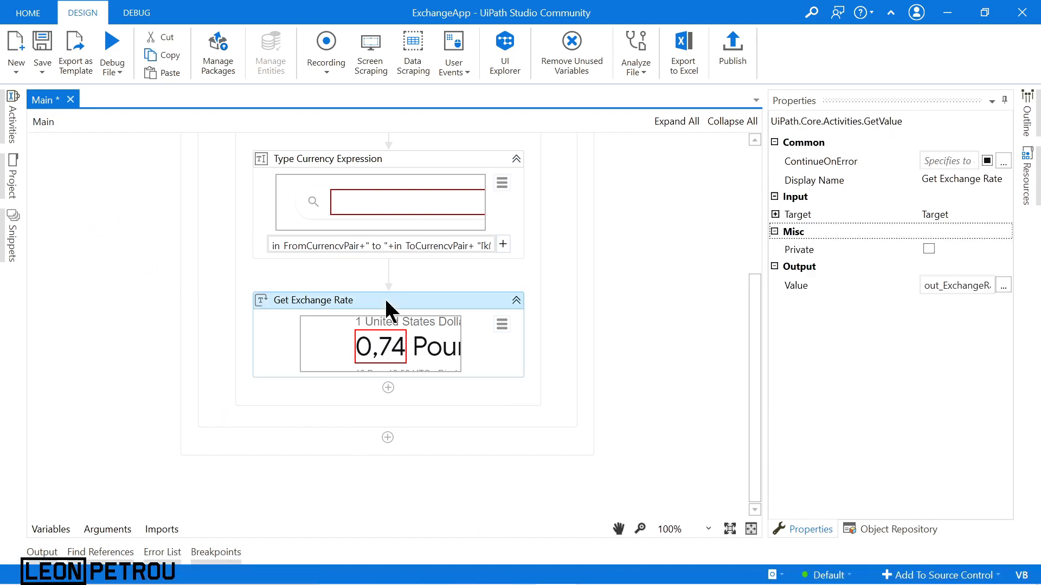
{"action": "key", "text": "Escape"}
{"action": "right_click", "coordinate": [391, 385]}
{"action": "left_click", "coordinate": [465, 126]}
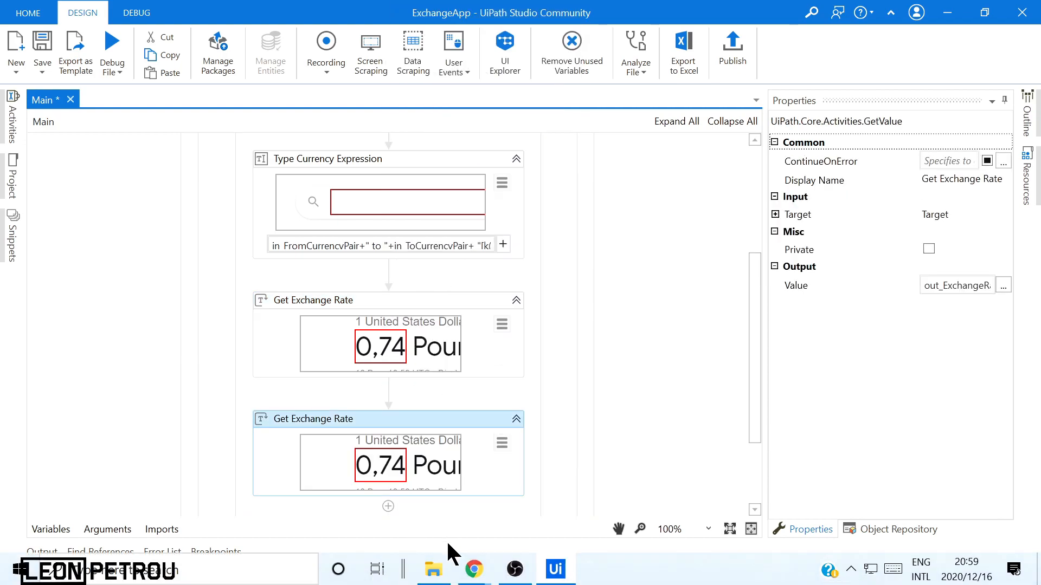
Examine the source currency name above the converted rate on the Google results page in Chrome, and return to UiPath Studio
{"action": "mouse_move", "coordinate": [486, 567]}
{"action": "left_click", "coordinate": [540, 510]}
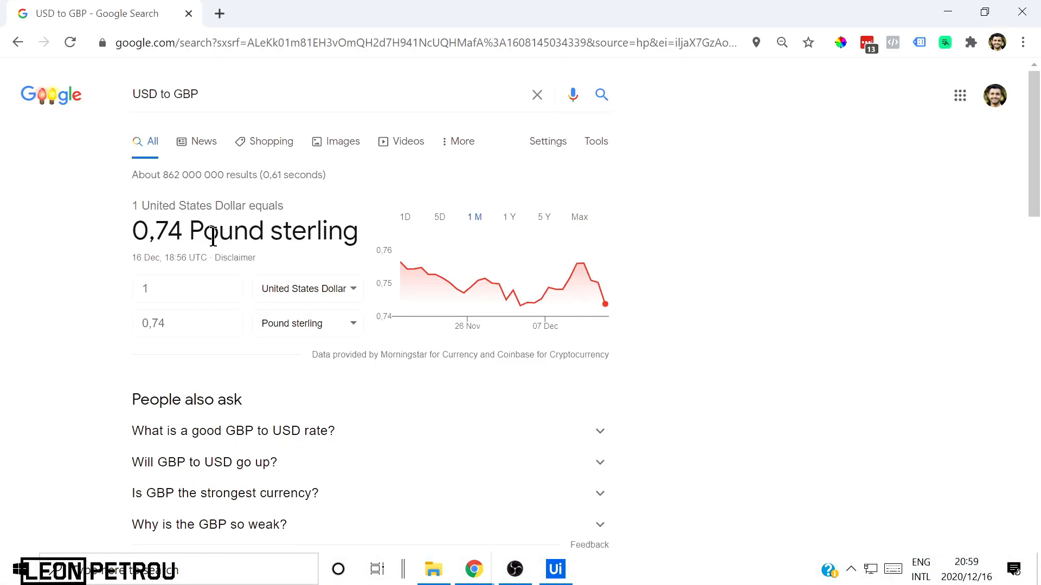
{"action": "left_click_drag", "start_coordinate": [148, 208], "coordinate": [401, 222]}
{"action": "left_click", "coordinate": [187, 220]}
{"action": "left_click", "coordinate": [809, 226]}
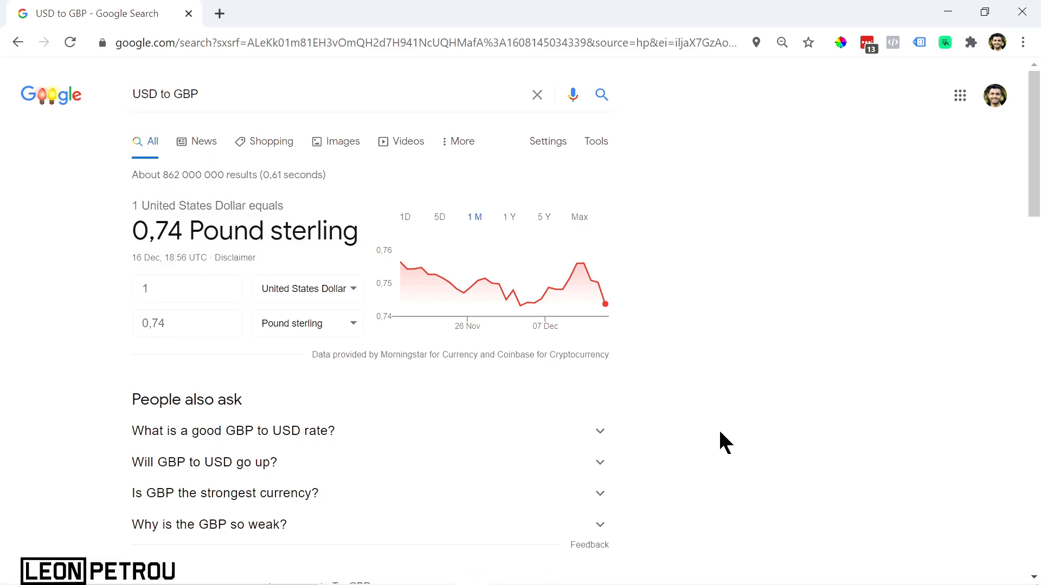
{"action": "left_click", "coordinate": [556, 571]}
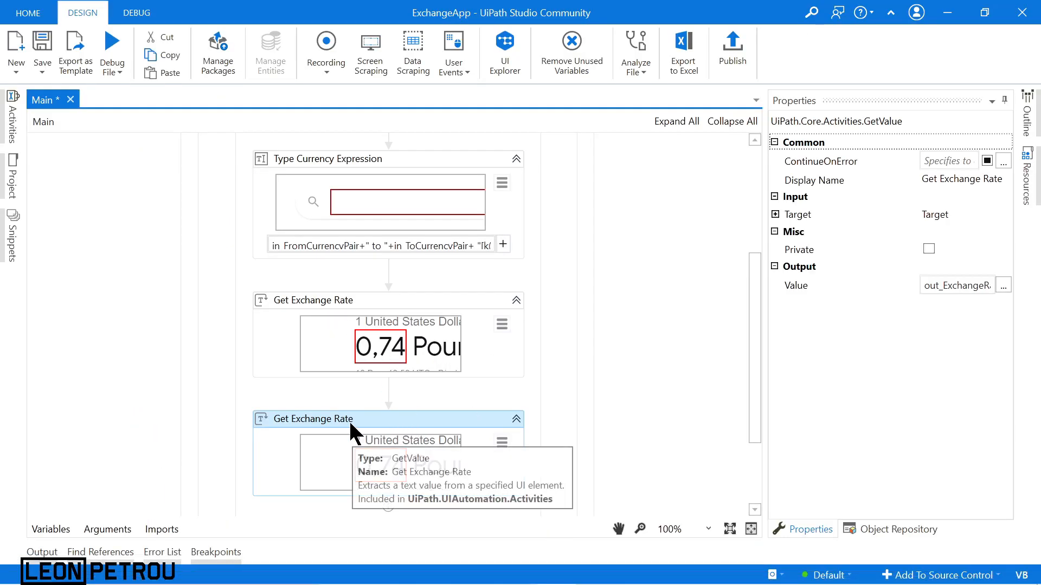
Rename the duplicated Get Exchange Rate activity as "Get From Currency Name"
{"action": "left_click", "coordinate": [294, 415]}
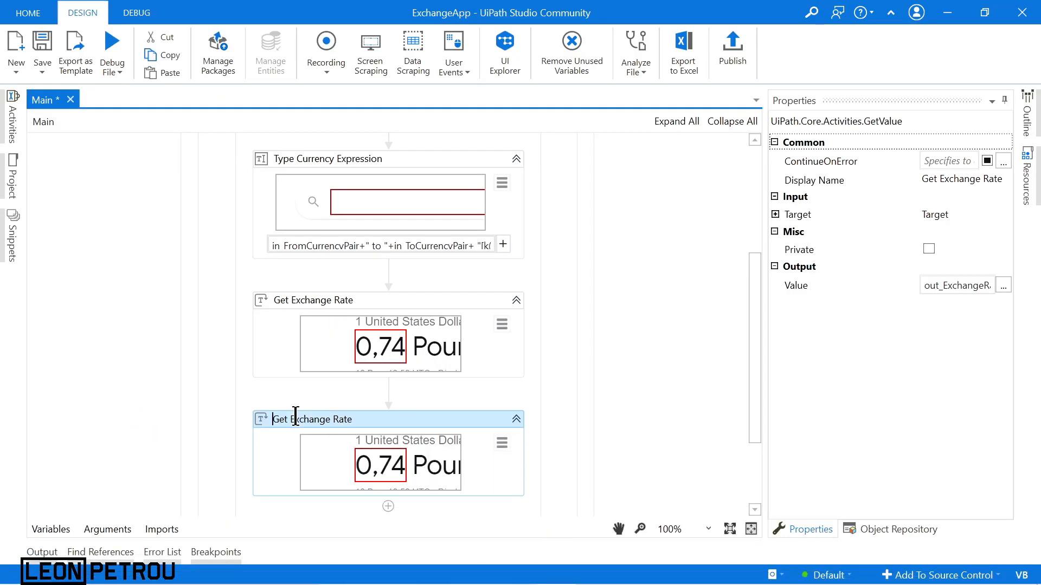
{"action": "left_click_drag", "start_coordinate": [291, 419], "coordinate": [506, 418]}
{"action": "type", "text": "C"}
{"action": "type", "text": "rom Currency Name"}
{"action": "left_click", "coordinate": [468, 419]}
Change the idx in the Get From Currency Name activity's selector to 2 and highlight the matched element to check it
{"action": "left_click", "coordinate": [502, 442]}
{"action": "left_click", "coordinate": [562, 468]}
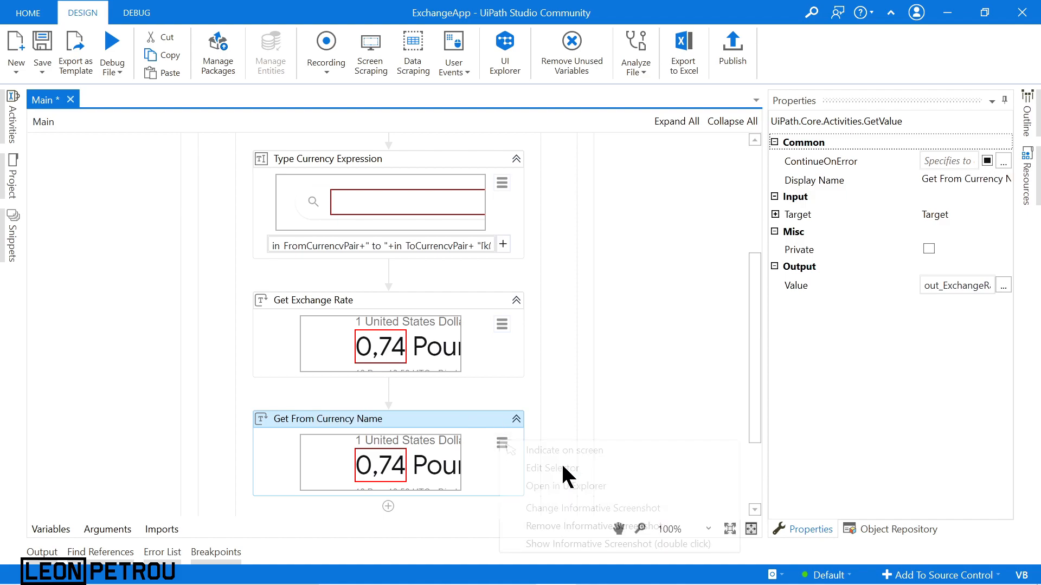
{"action": "double_click", "coordinate": [677, 353]}
{"action": "type", "text": "2"}
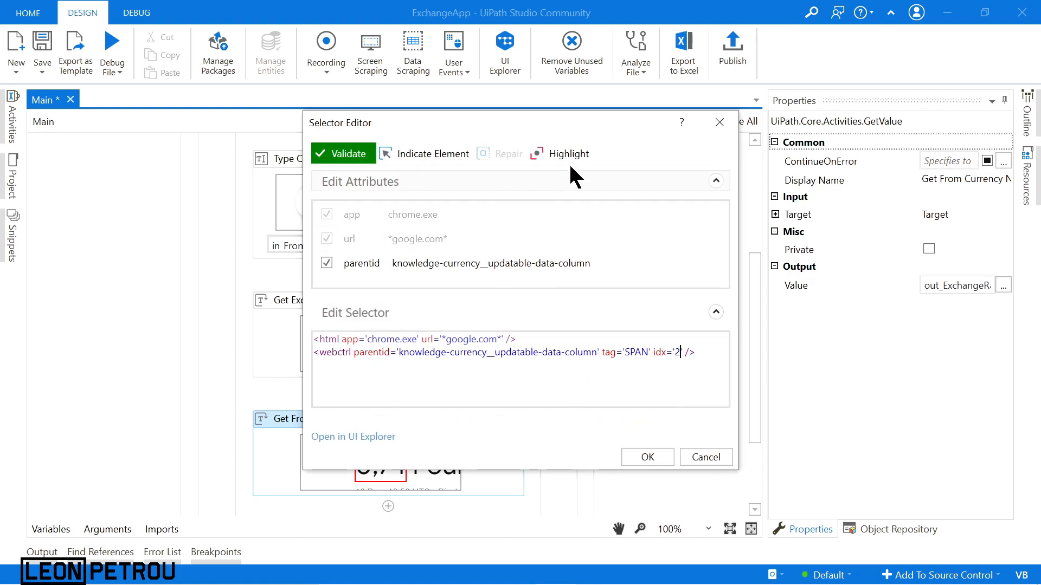
{"action": "left_click", "coordinate": [569, 156]}
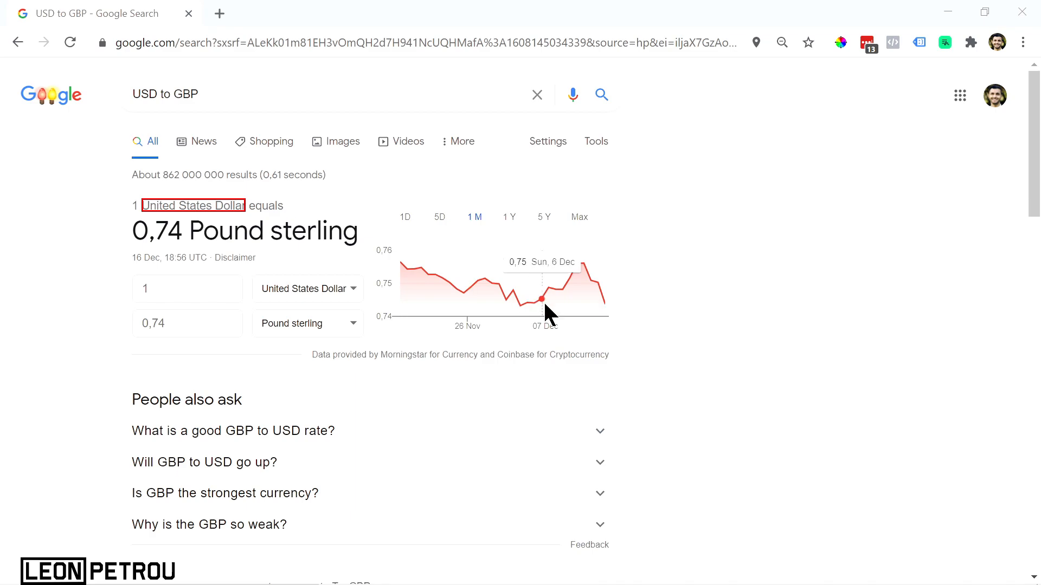
{"action": "left_click", "coordinate": [648, 458]}
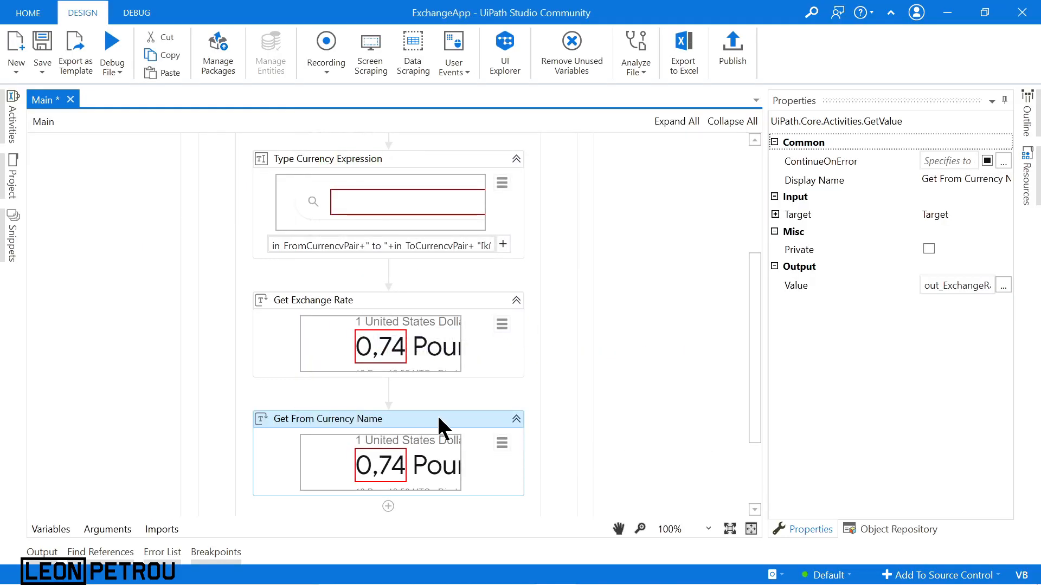
Create a String argument named out_FromCurrencyName with direction Out
{"action": "left_click", "coordinate": [88, 530]}
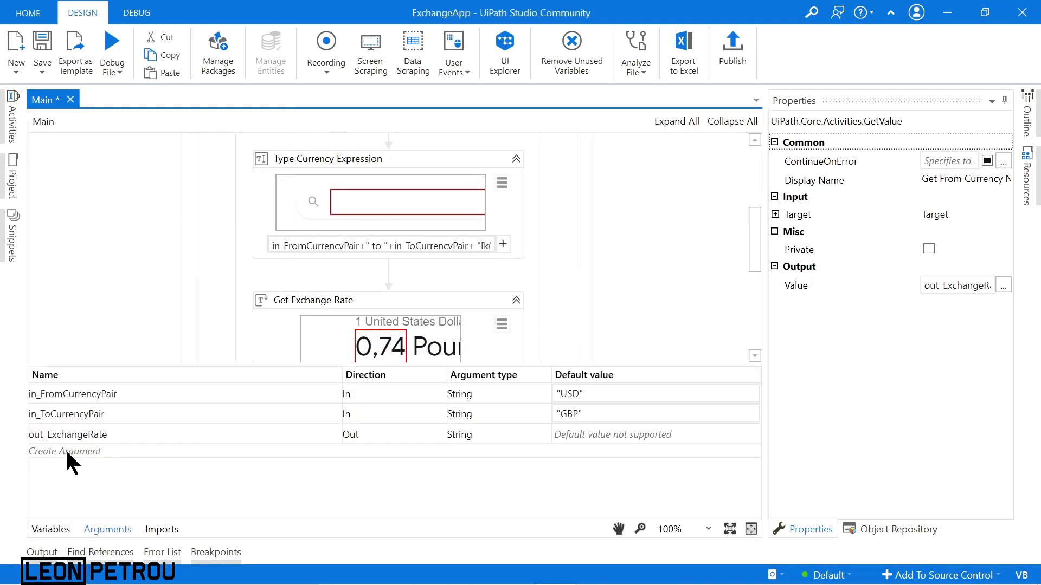
{"action": "left_click", "coordinate": [76, 455]}
{"action": "type", "text": "out_FromCurre"}
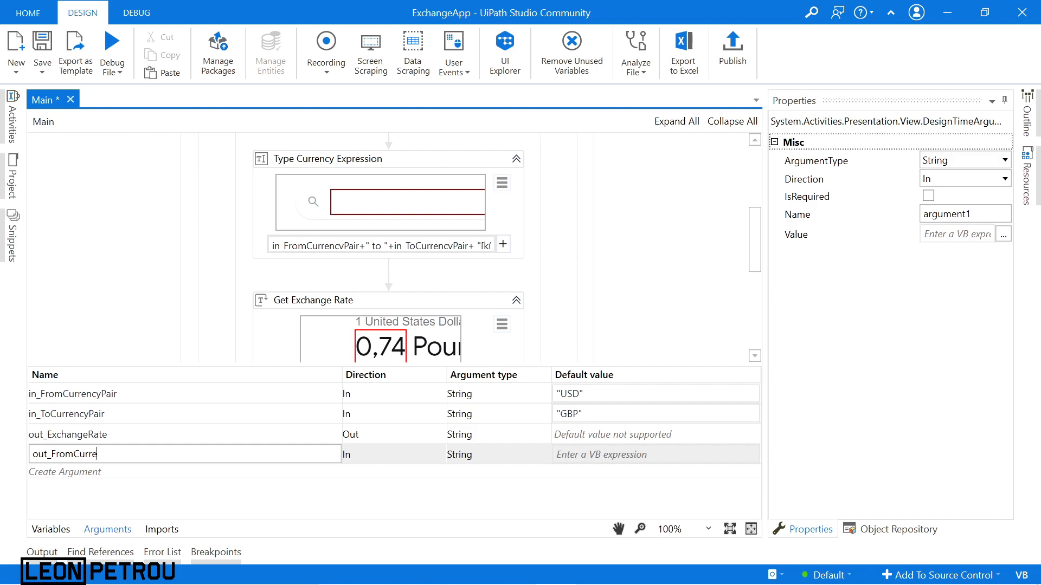
{"action": "type", "text": "ncyName"}
{"action": "left_click", "coordinate": [377, 454]}
{"action": "left_click", "coordinate": [377, 455]}
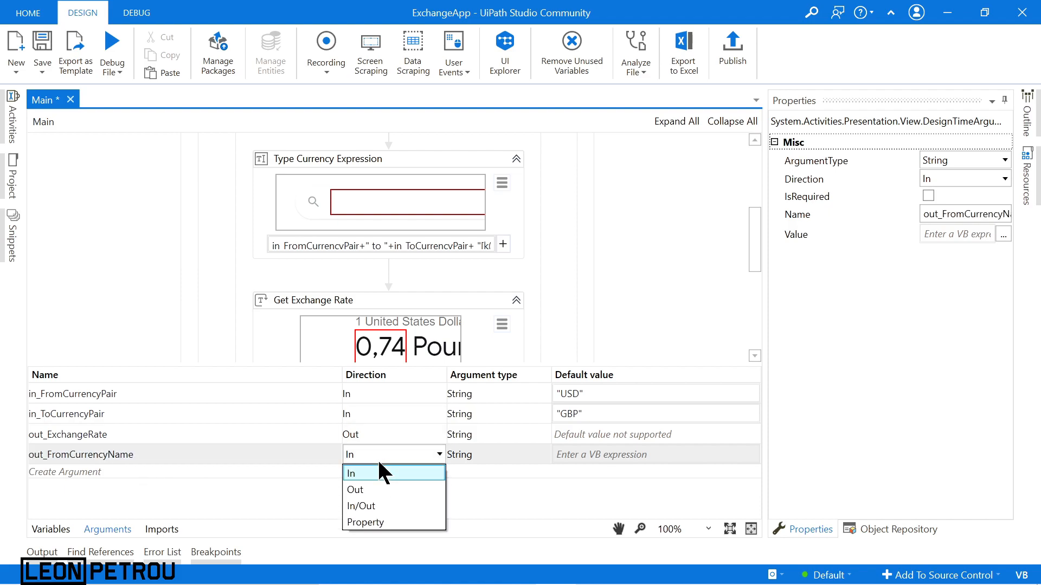
{"action": "left_click", "coordinate": [381, 490]}
Create a String argument named out_ToCurrencyName with direction Out
{"action": "left_click", "coordinate": [91, 471]}
{"action": "type", "text": "out_To"}
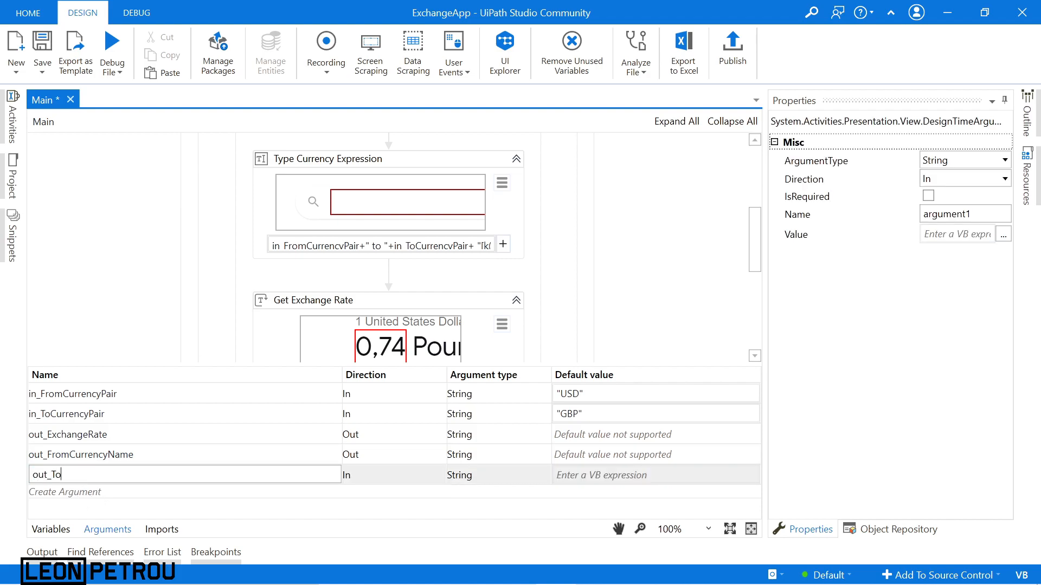
{"action": "type", "text": "CurrencyName"}
{"action": "left_click", "coordinate": [418, 477]}
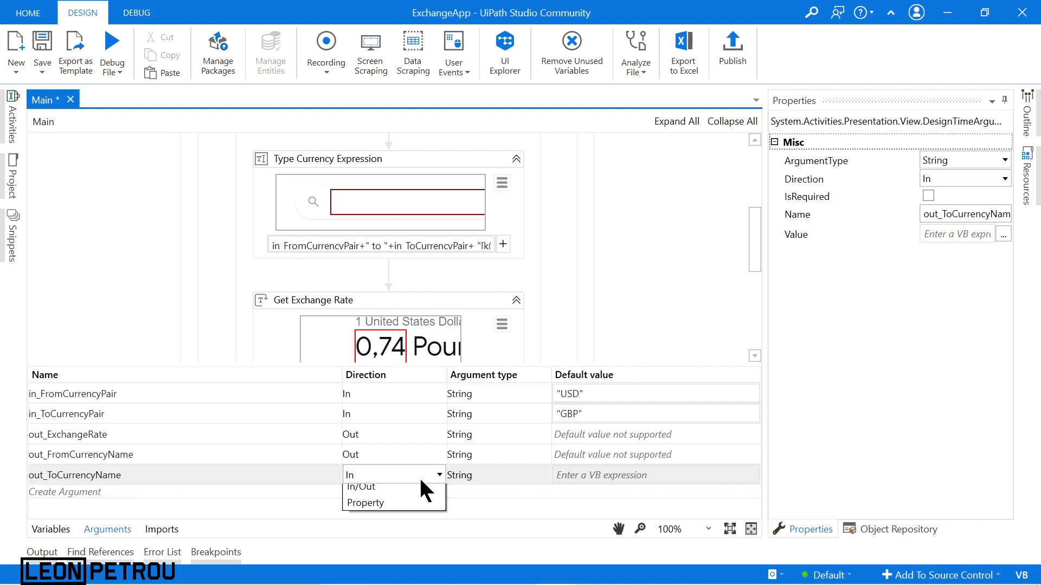
{"action": "left_click", "coordinate": [407, 508]}
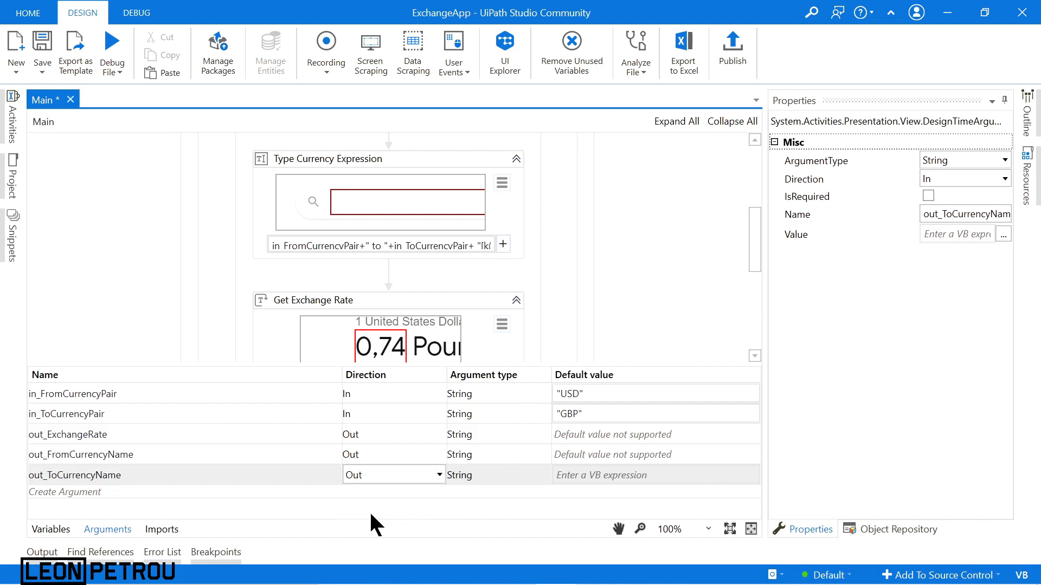
{"action": "left_click", "coordinate": [107, 530]}
Set the output value of the Get From Currency Name activity to out_FromCurrencyName
{"action": "scroll", "coordinate": [422, 423], "scroll_direction": "down", "scroll_amount": 1}
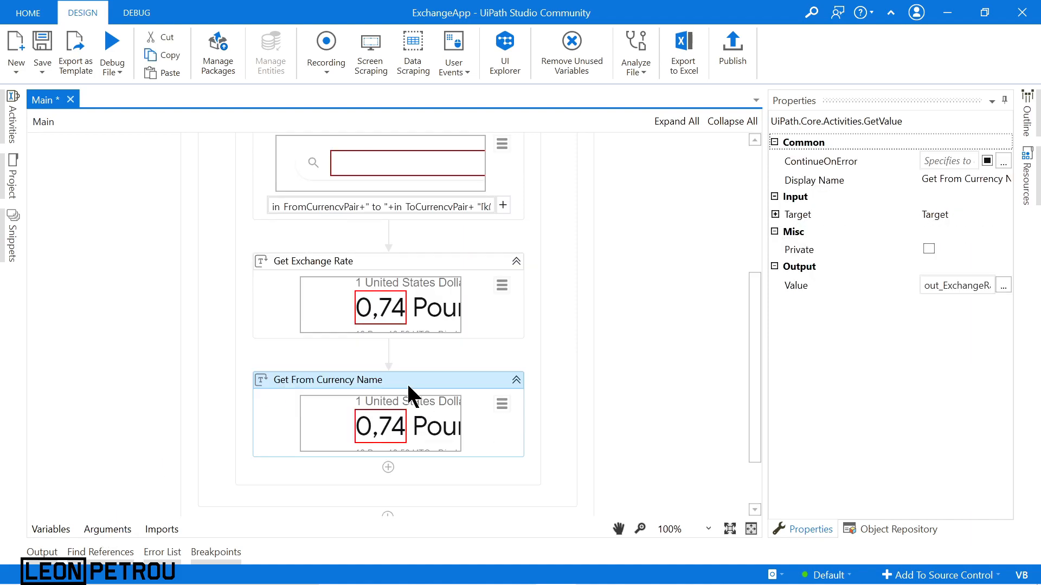
{"action": "left_click", "coordinate": [967, 286]}
{"action": "key", "text": "BackSpace"}
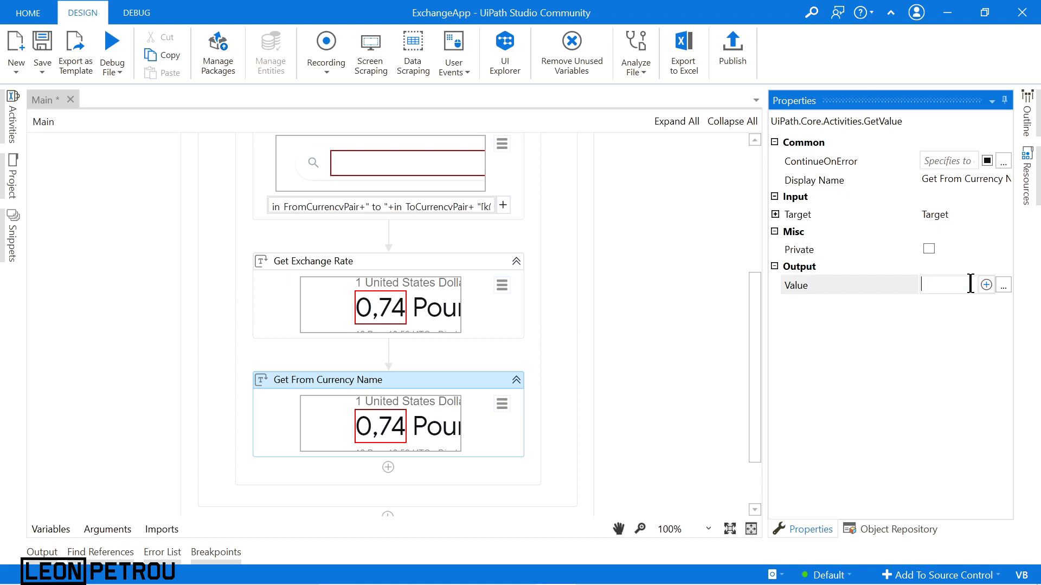
{"action": "key", "text": "ctrl+space"}
{"action": "double_click", "coordinate": [723, 328]}
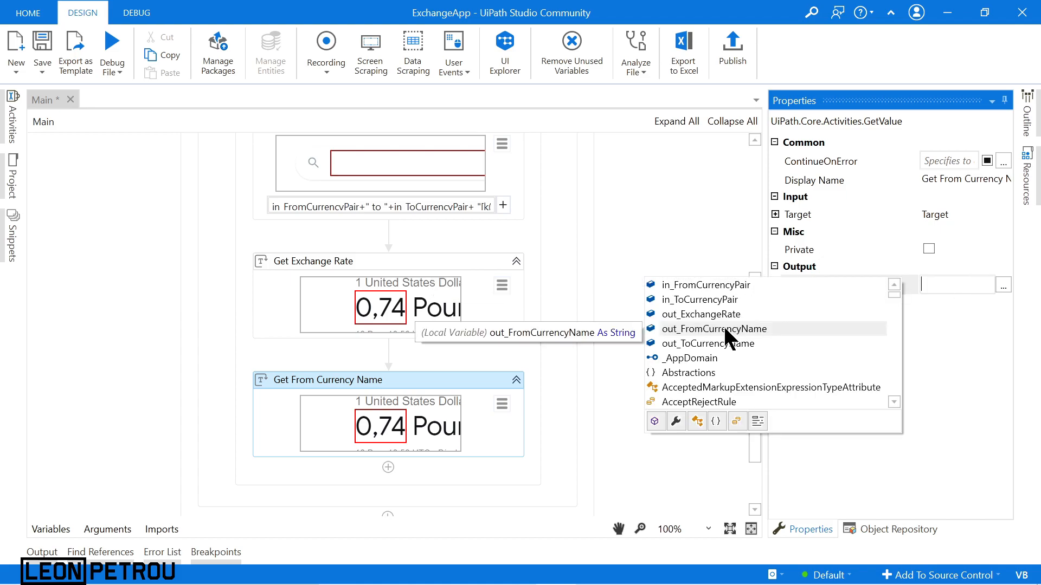
Duplicate the Get From Currency Name activity directly below itself and rename the copy as "Get To Currency Name"
{"action": "right_click", "coordinate": [433, 378]}
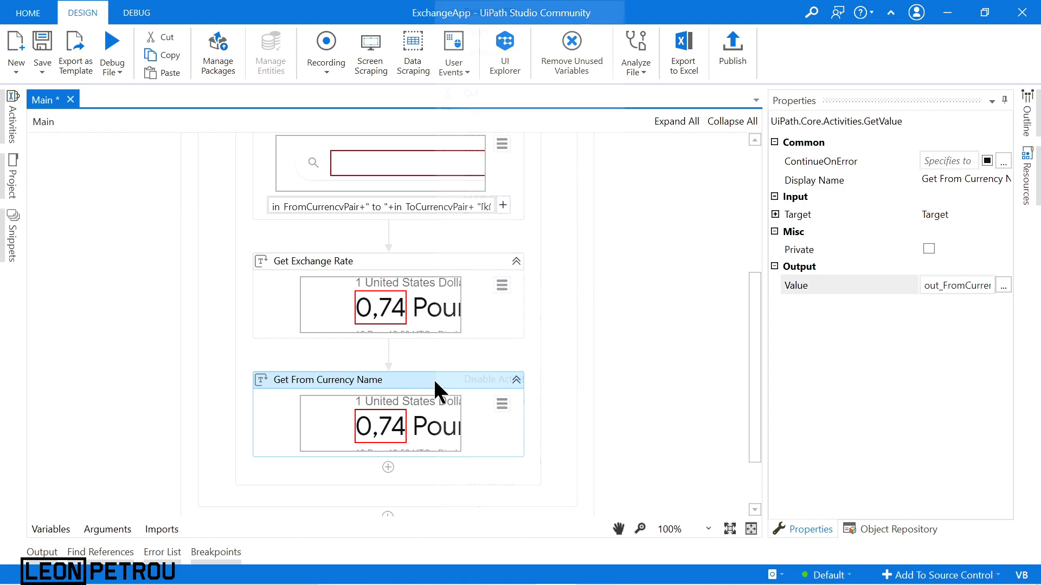
{"action": "left_click", "coordinate": [477, 113]}
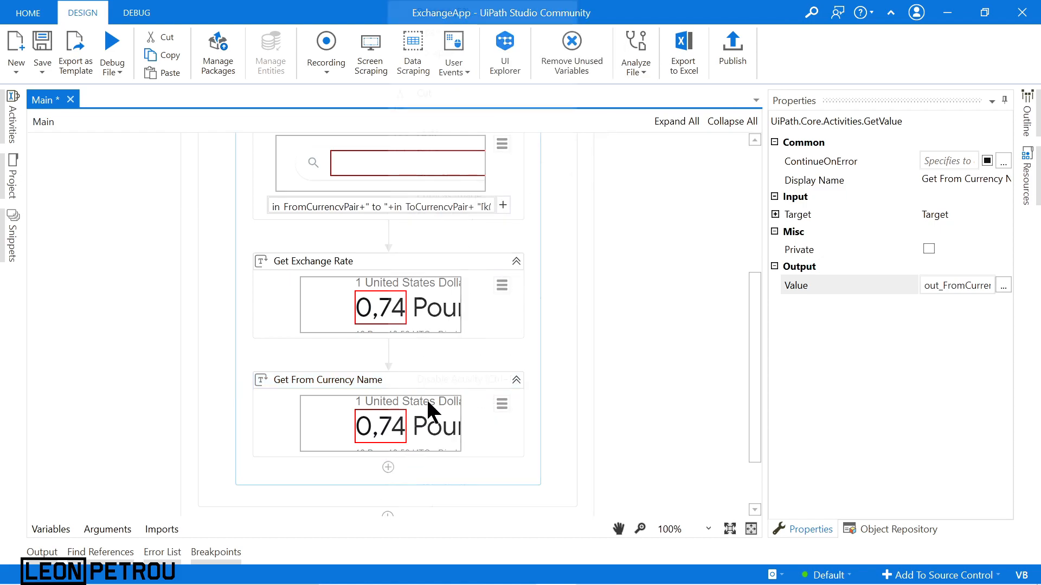
{"action": "right_click", "coordinate": [387, 469]}
{"action": "left_click", "coordinate": [471, 133]}
{"action": "left_click", "coordinate": [304, 438]}
{"action": "left_click_drag", "start_coordinate": [291, 439], "coordinate": [311, 439]}
{"action": "type", "text": "To"}
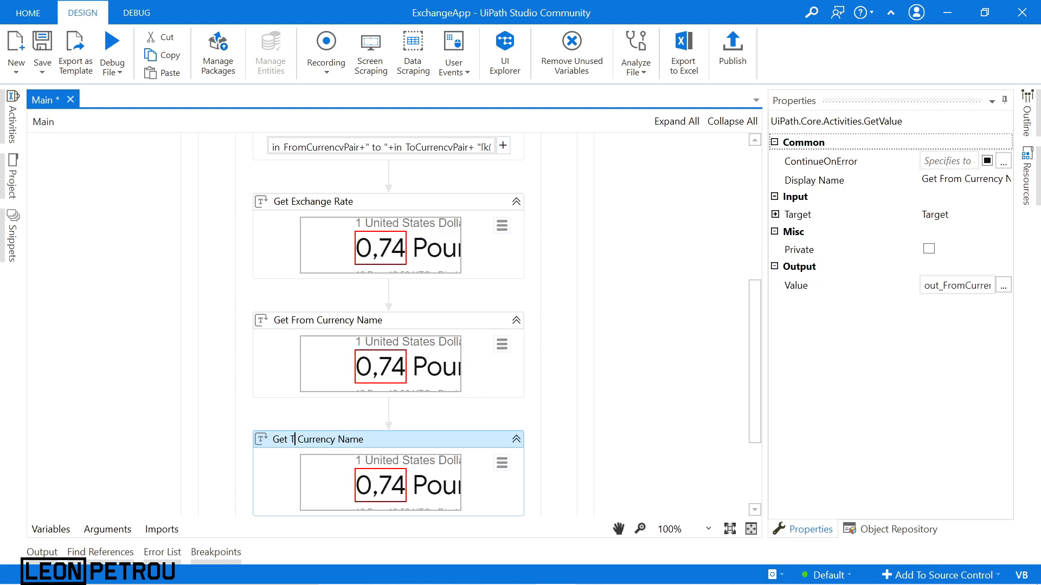
{"action": "key", "text": "Return"}
Set the output value of the Get To Currency Name activity to out_ToCurrencyName
{"action": "scroll", "coordinate": [476, 386], "scroll_direction": "down", "scroll_amount": 3}
{"action": "left_click", "coordinate": [946, 283]}
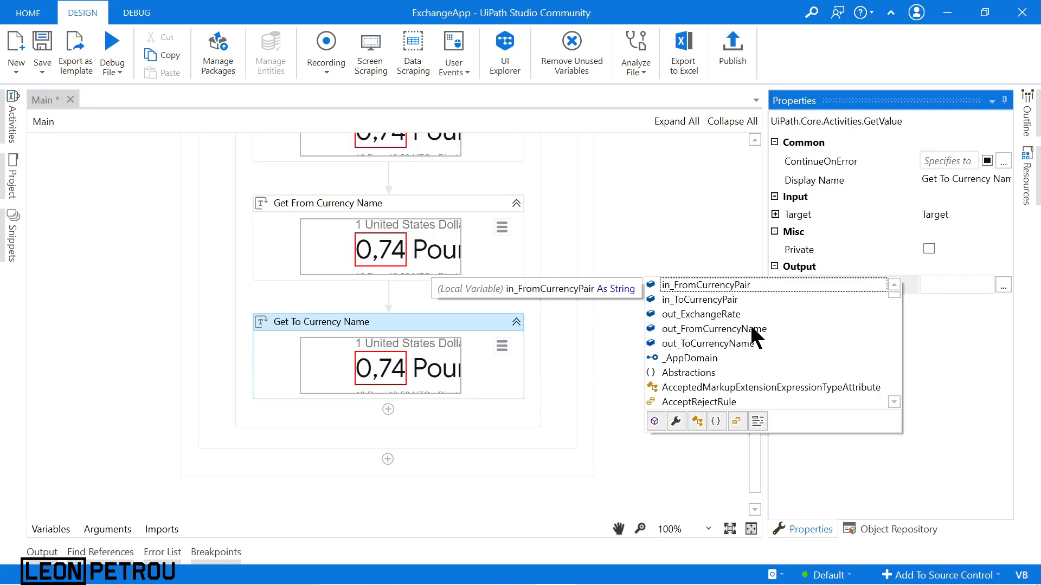
{"action": "double_click", "coordinate": [722, 343]}
{"action": "left_click", "coordinate": [892, 365]}
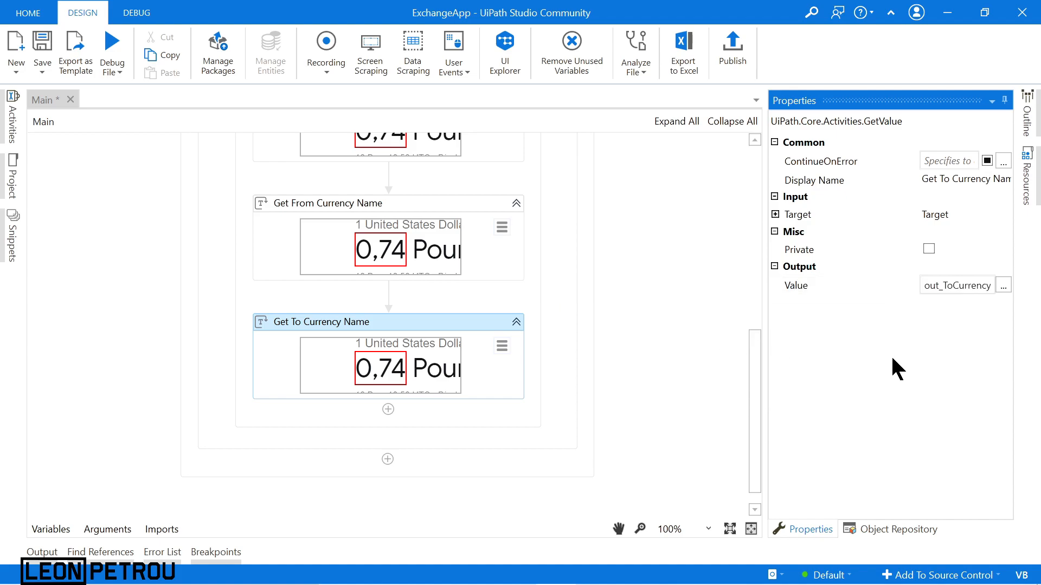
Change the idx in the Get To Currency Name activity's selector to 4, then validate and highlight the matched element
{"action": "left_click", "coordinate": [444, 322]}
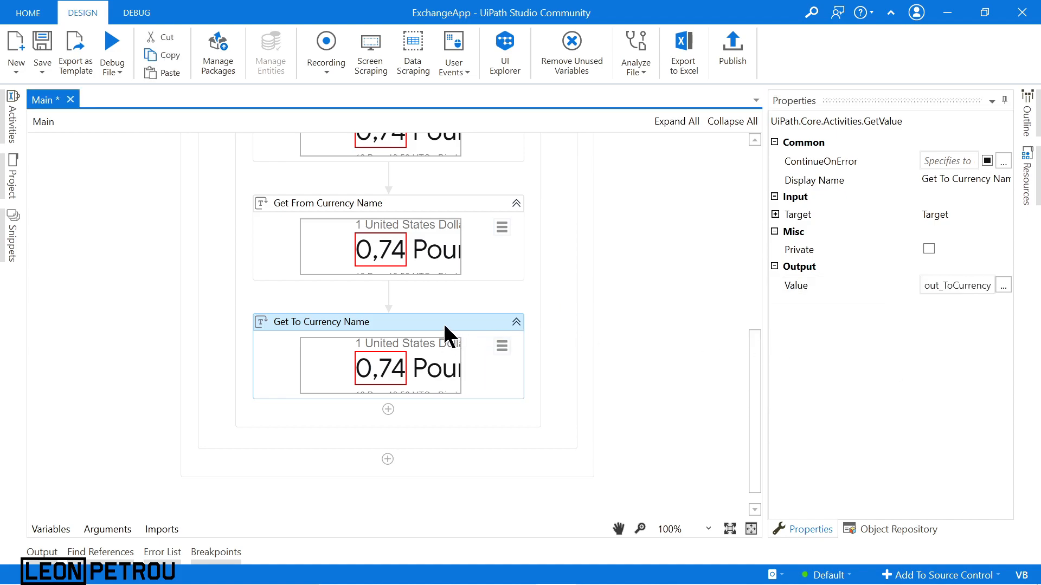
{"action": "left_click", "coordinate": [502, 346]}
{"action": "left_click", "coordinate": [546, 370]}
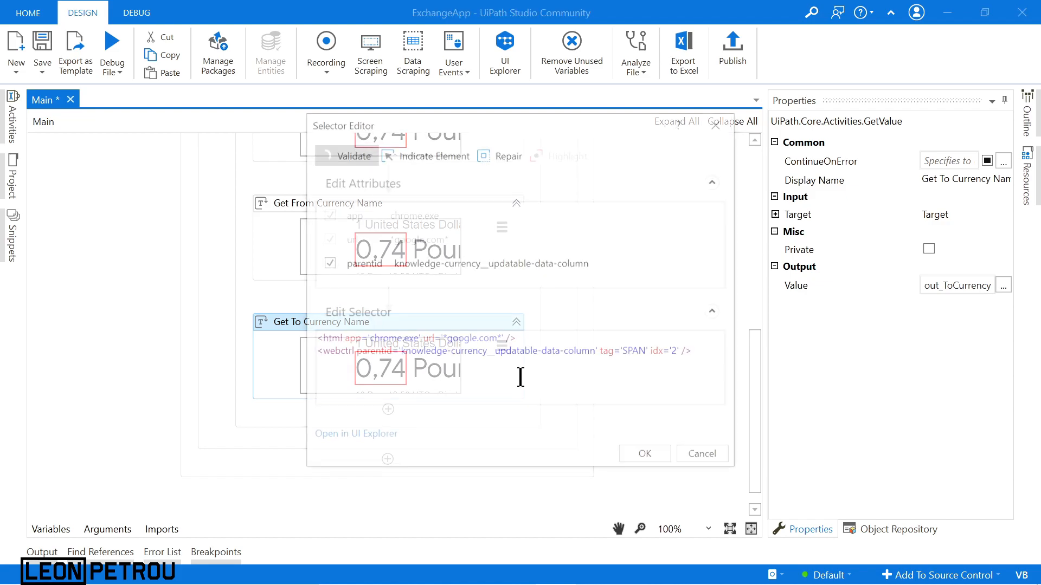
{"action": "double_click", "coordinate": [678, 352]}
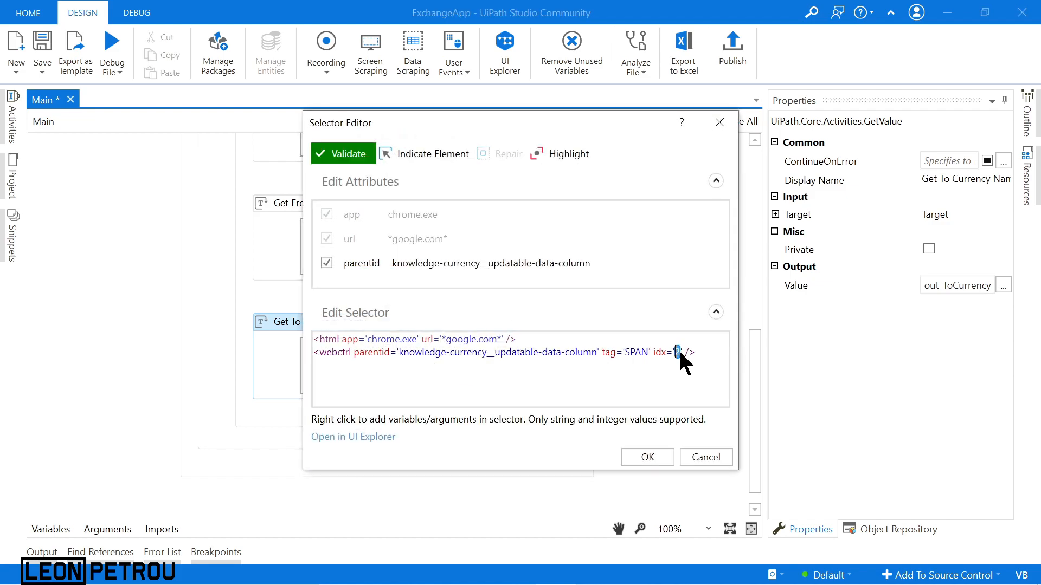
{"action": "type", "text": "4"}
{"action": "left_click", "coordinate": [356, 159]}
{"action": "left_click", "coordinate": [576, 156]}
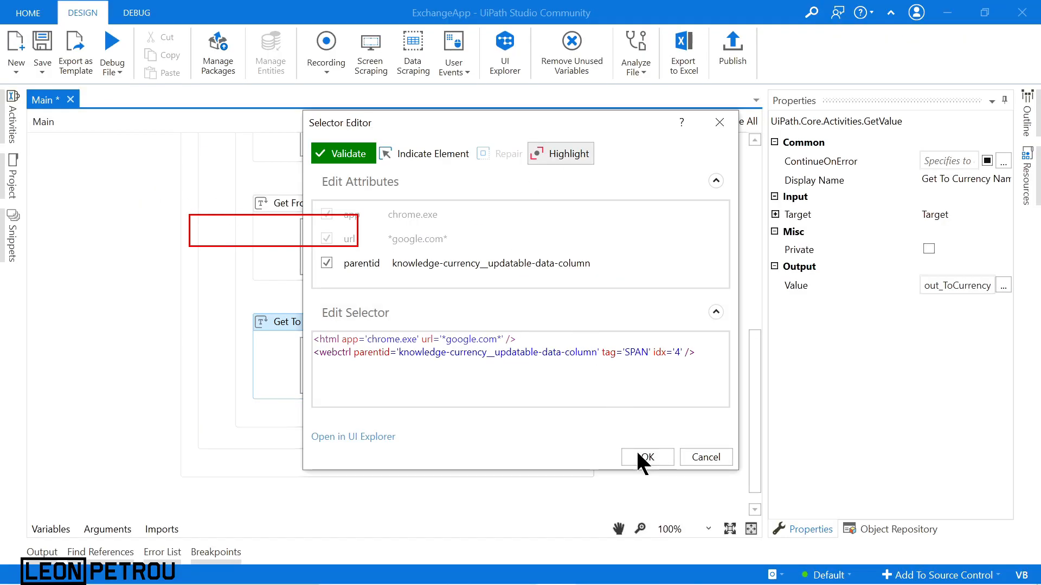
{"action": "left_click", "coordinate": [639, 457]}
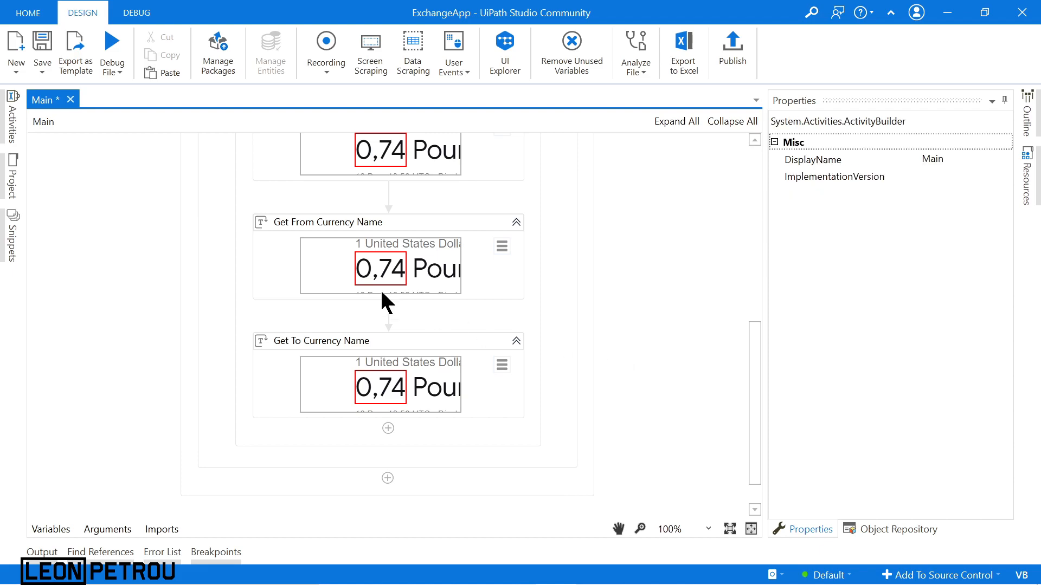
Search the activities for "box" and add a Message Box below the Get To Currency Name activity
{"action": "mouse_move", "coordinate": [18, 131]}
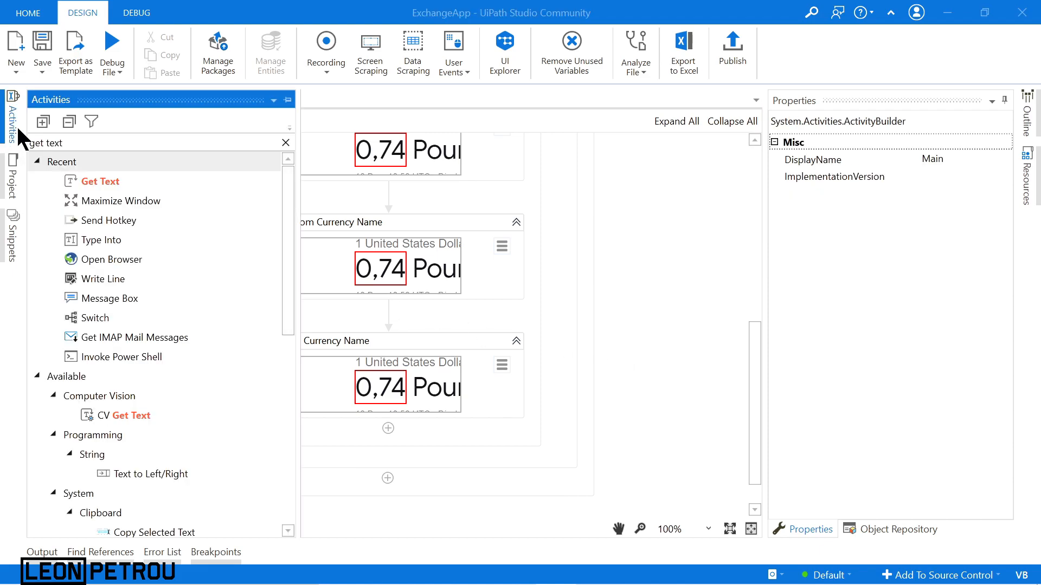
{"action": "left_click", "coordinate": [284, 143]}
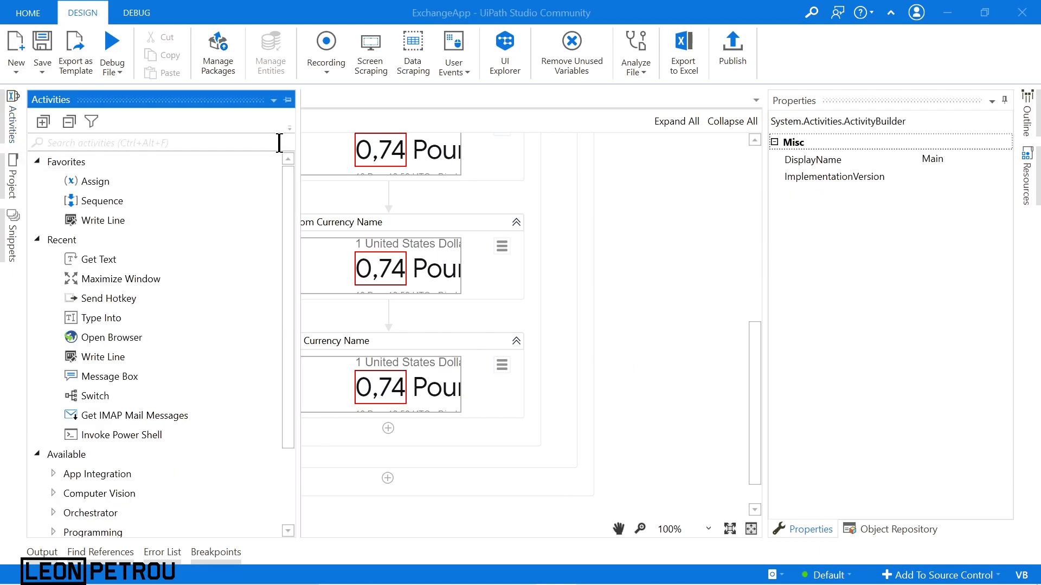
{"action": "type", "text": "box"}
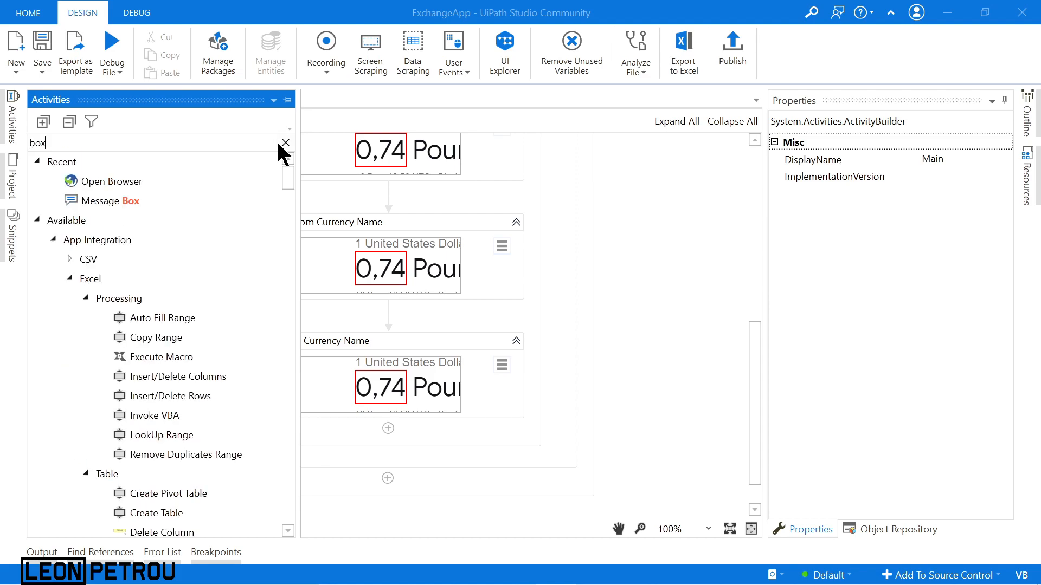
{"action": "left_click_drag", "start_coordinate": [143, 183], "coordinate": [405, 451]}
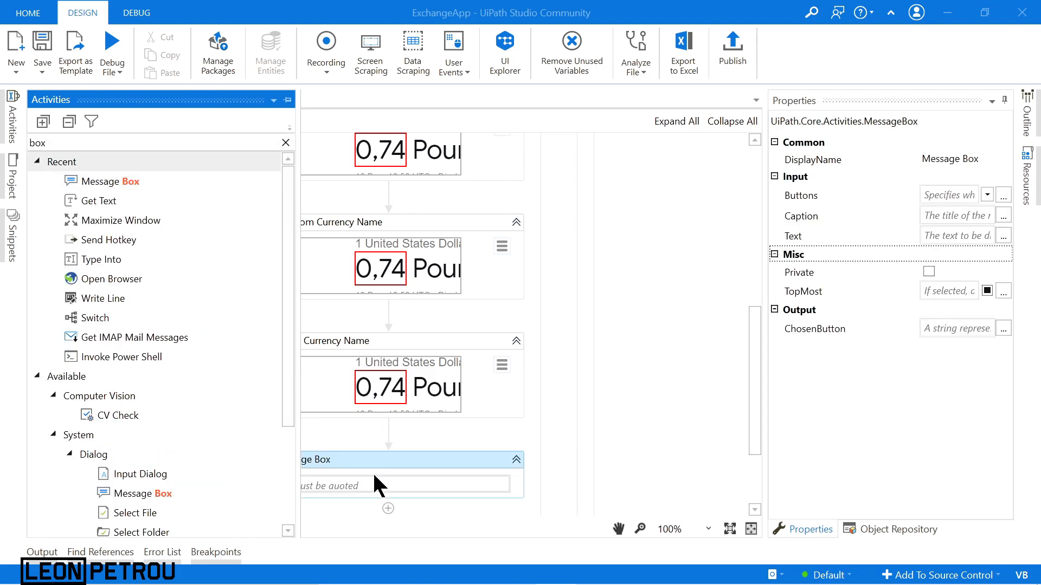
Start the Message Box text expression with out_ExchangeRate and out_FromCurrencyName, joined by a quoted space
{"action": "left_click", "coordinate": [362, 484]}
{"action": "key", "text": "ctrl+space"}
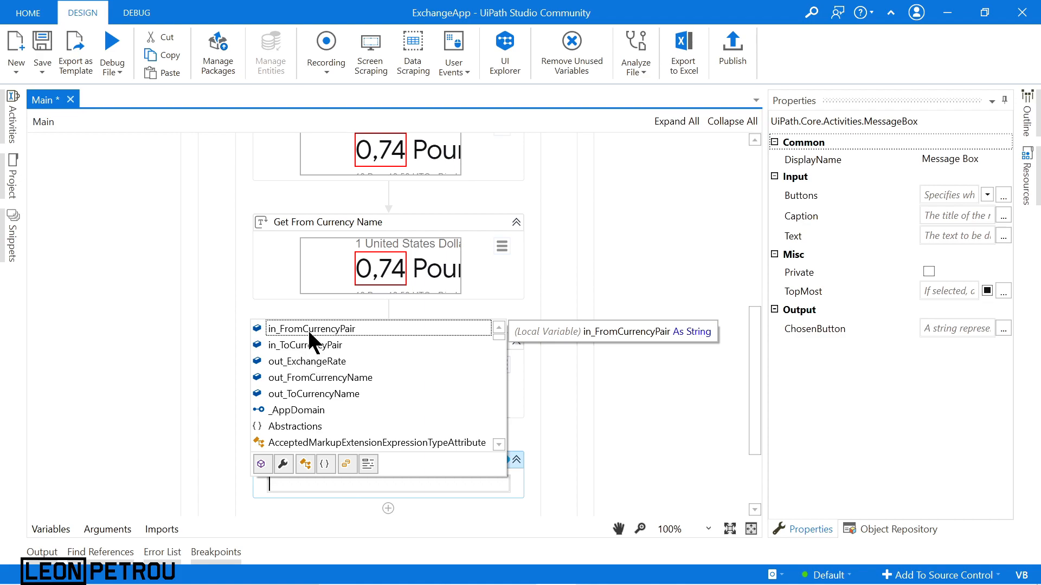
{"action": "left_click", "coordinate": [307, 361]}
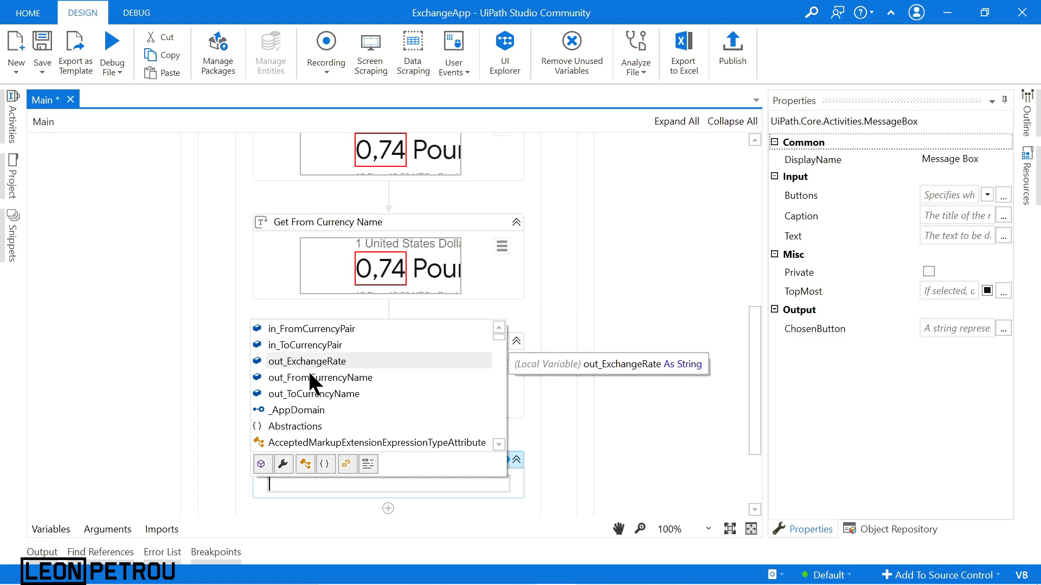
{"action": "double_click", "coordinate": [305, 361]}
{"action": "type", "text": "+\""}
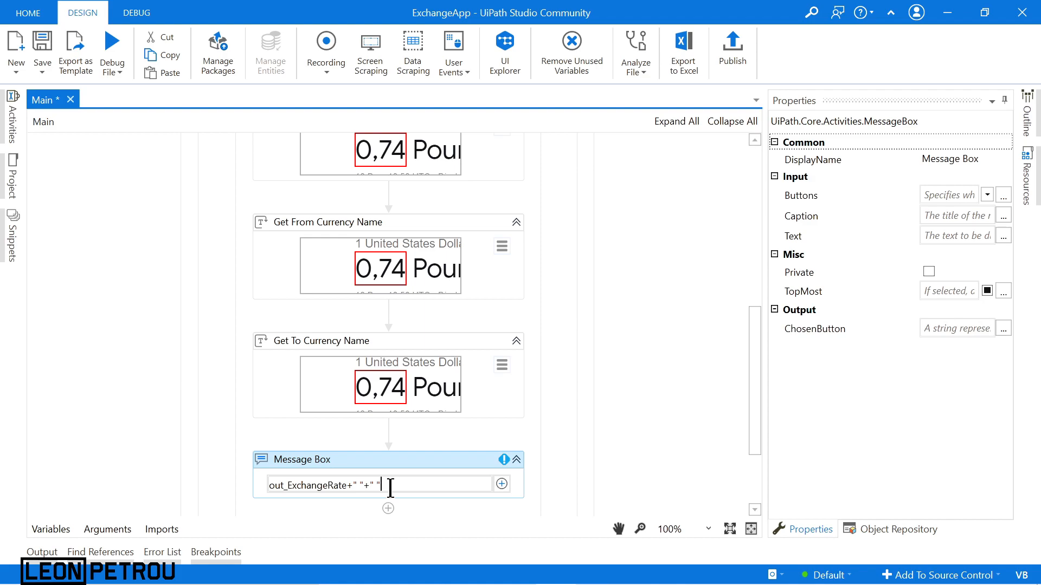
{"action": "left_click", "coordinate": [371, 485]}
{"action": "type", "text": "+"}
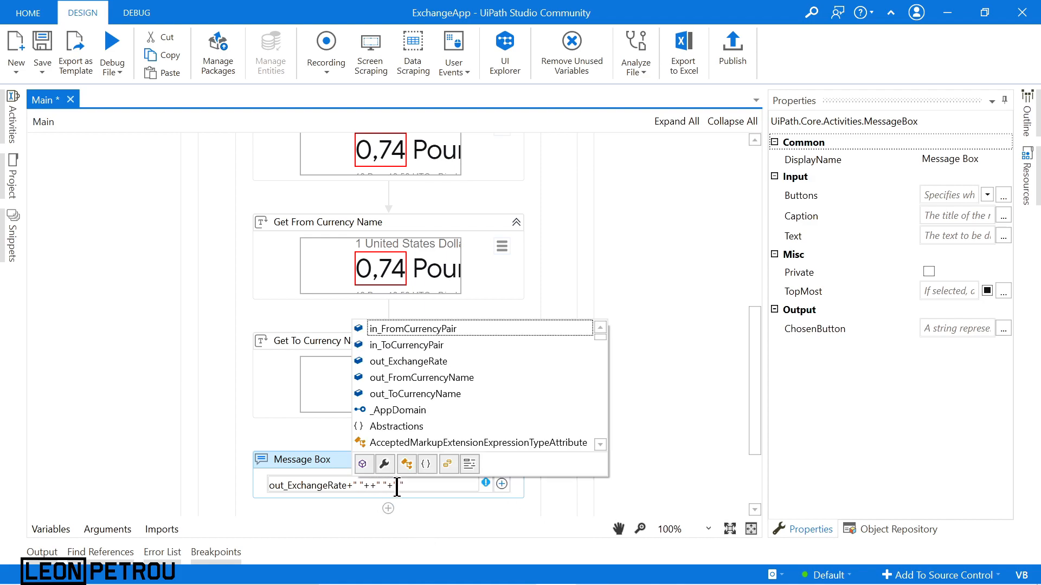
{"action": "double_click", "coordinate": [412, 376]}
Complete the Message Box expression by appending out_ToCurrencyName after a quoted space, leaving no stray quotation mark
{"action": "left_click", "coordinate": [467, 485]}
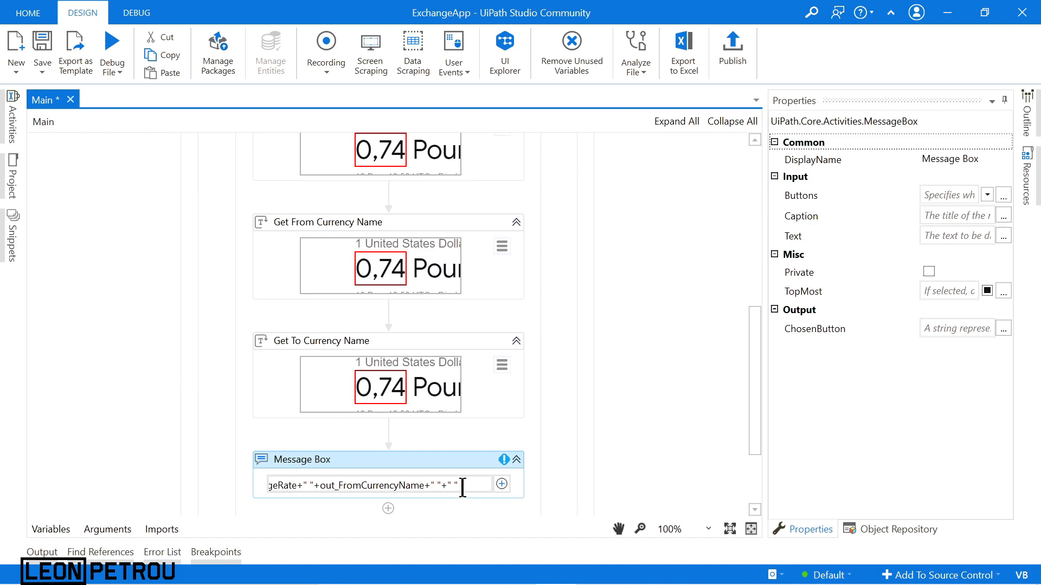
{"action": "key", "text": "ctrl+space"}
{"action": "double_click", "coordinate": [479, 392]}
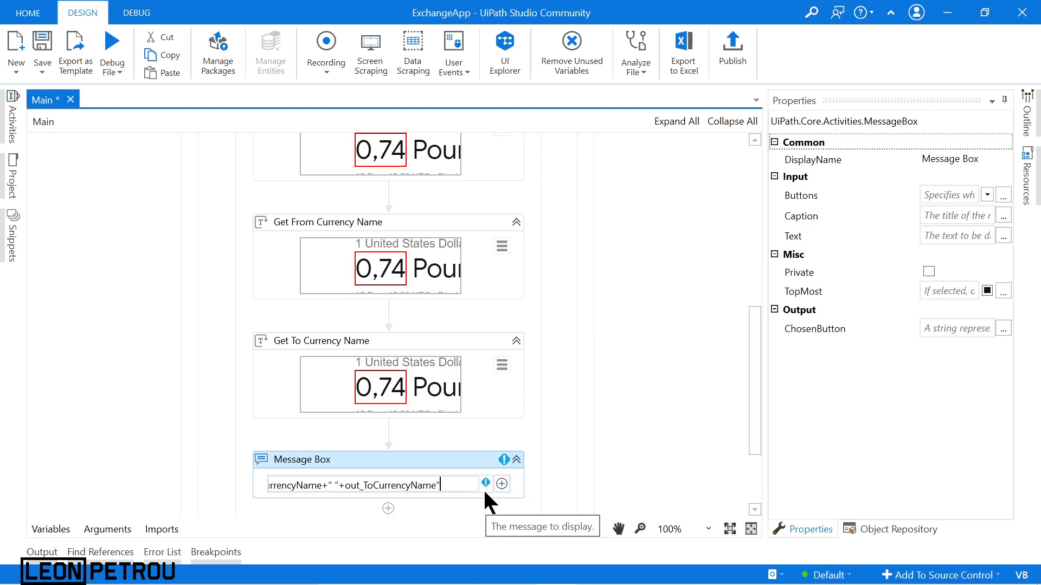
{"action": "left_click", "coordinate": [442, 486]}
{"action": "left_click", "coordinate": [551, 448]}
{"action": "left_click", "coordinate": [468, 456]}
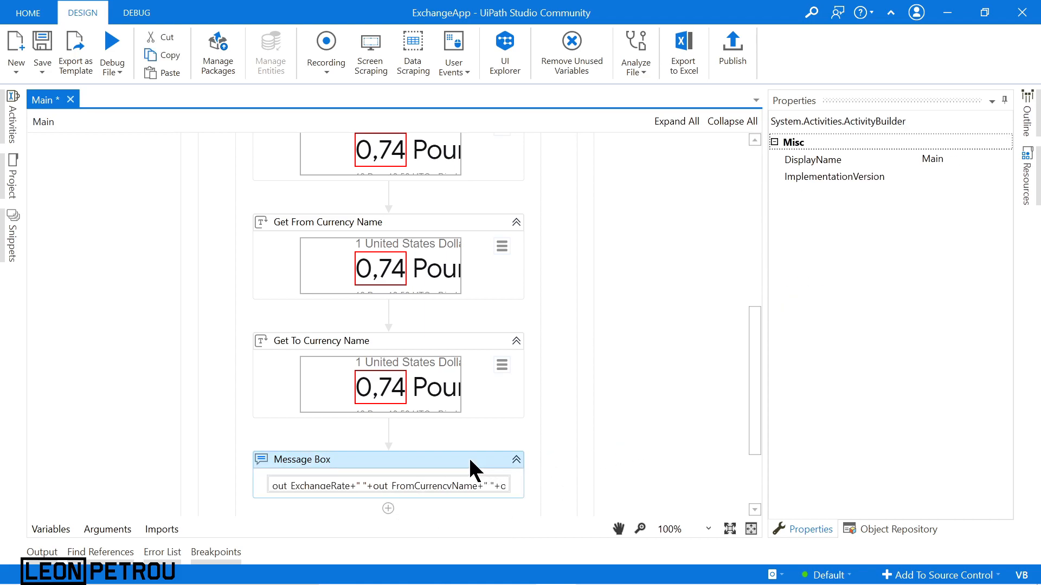
{"action": "scroll", "coordinate": [469, 457], "scroll_direction": "down", "scroll_amount": 3}
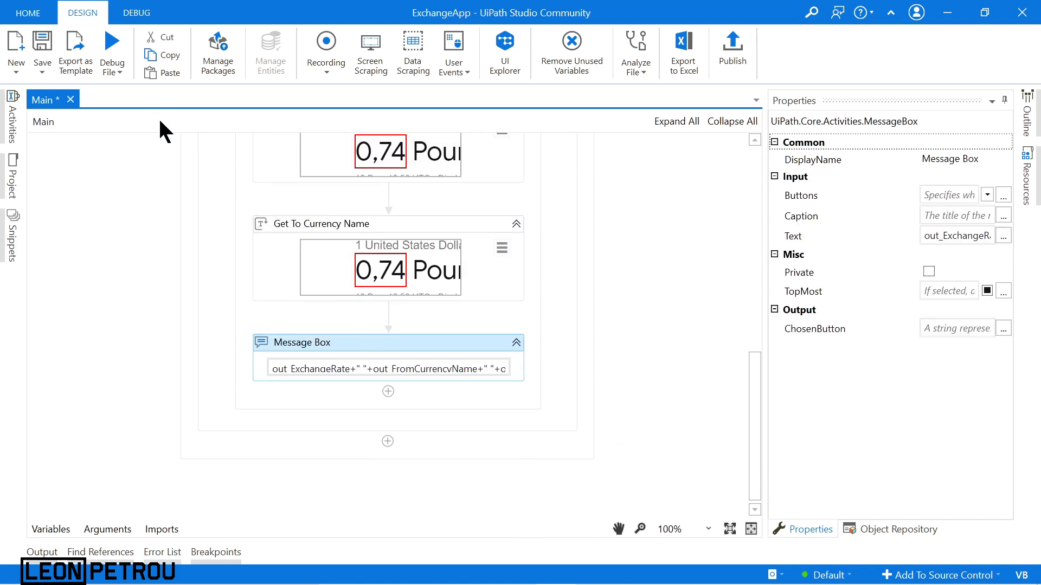
Close the leftover USD to GBP Google search browser window, keeping the Apps window open
{"action": "mouse_move", "coordinate": [457, 583]}
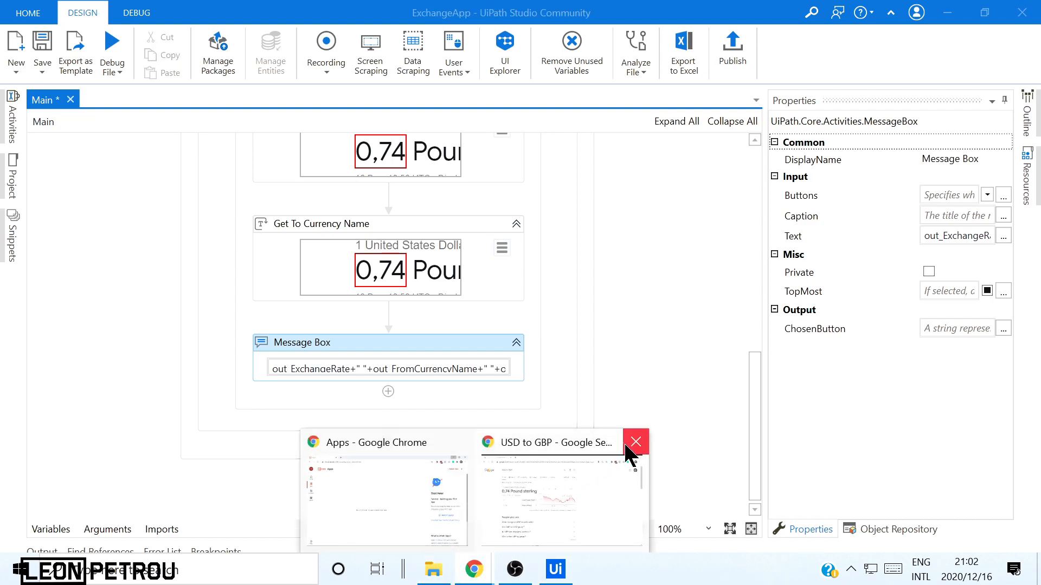
{"action": "left_click", "coordinate": [634, 445]}
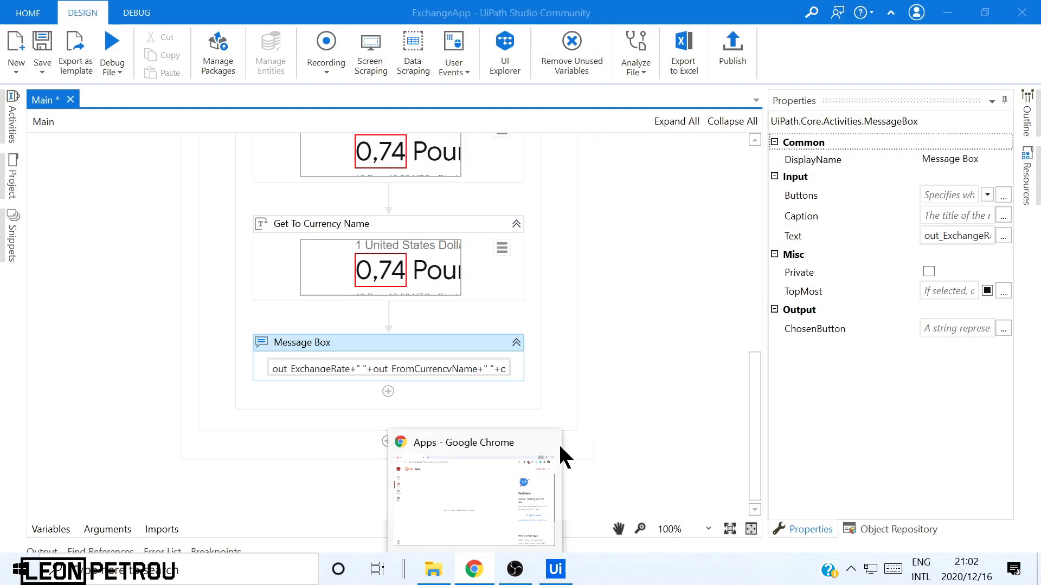
{"action": "left_click", "coordinate": [75, 331]}
Search the activities for "close" and add a Close Tab activity below the Message Box
{"action": "left_click", "coordinate": [13, 130]}
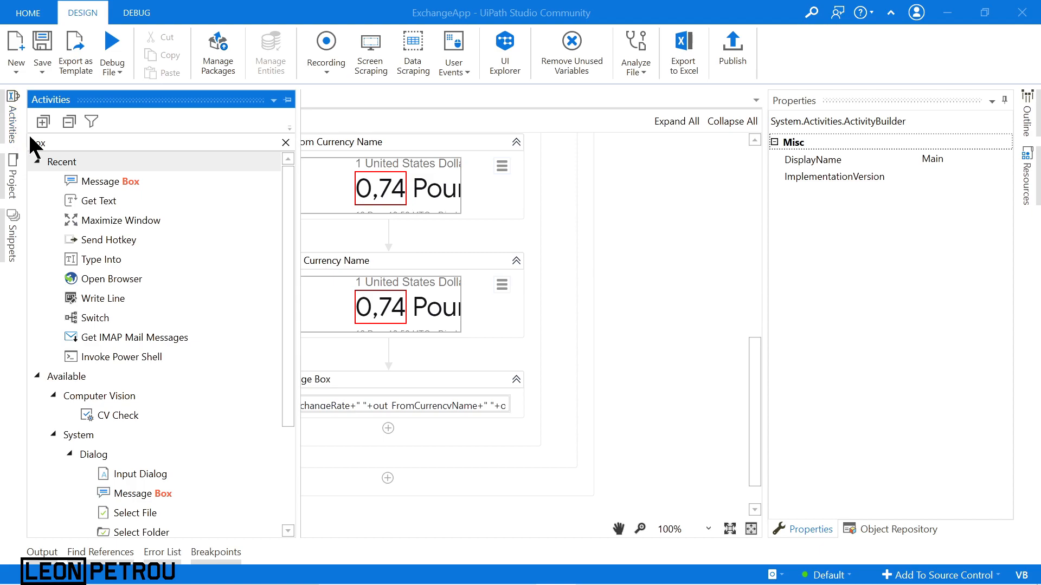
{"action": "left_click", "coordinate": [286, 143]}
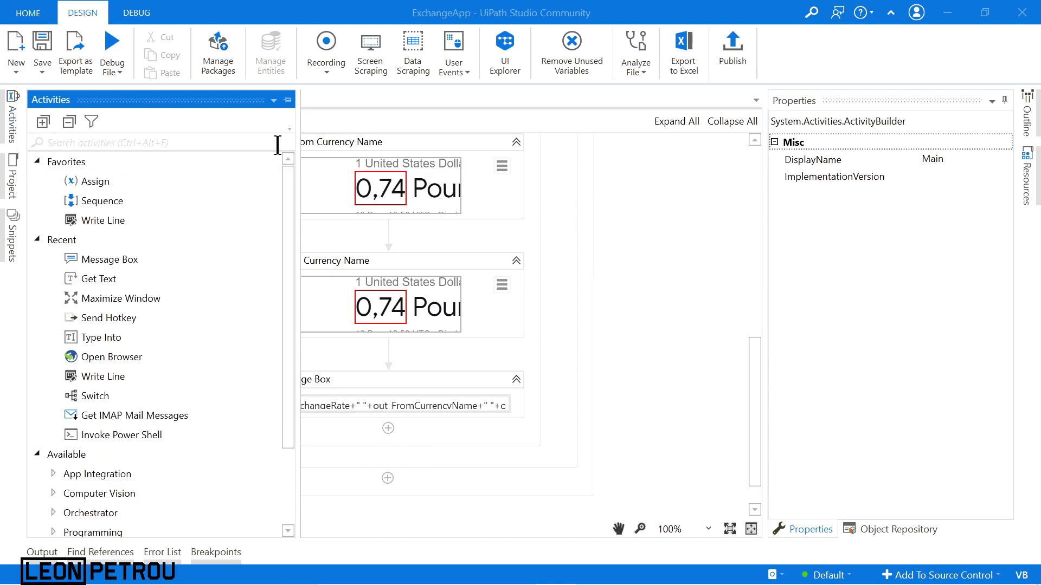
{"action": "type", "text": "close"}
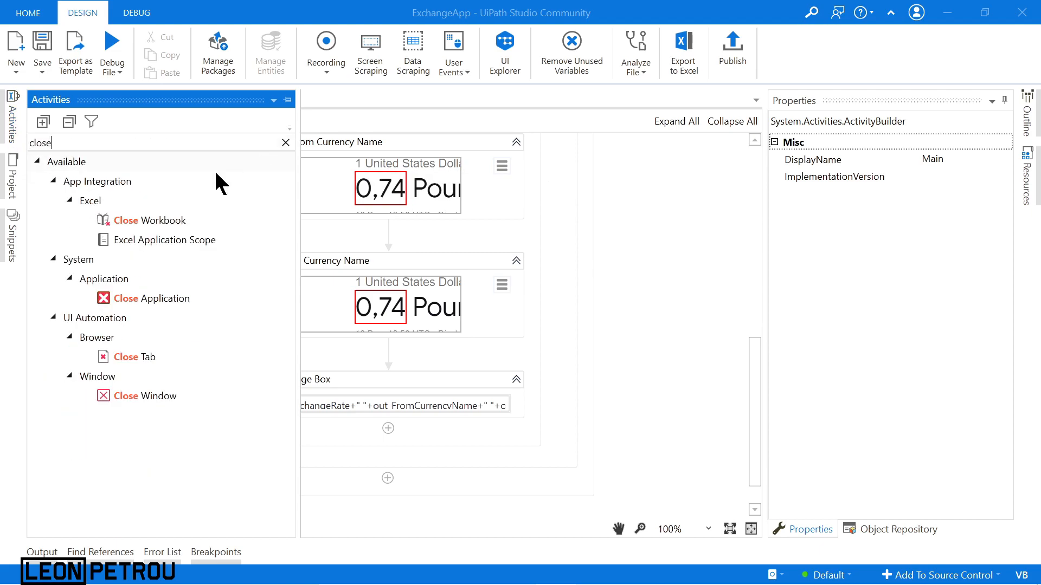
{"action": "left_click_drag", "start_coordinate": [172, 349], "coordinate": [390, 443]}
Run the ExchangeApp workflow from the Open Browser activity through Close Tab and dismiss its message box
{"action": "scroll", "coordinate": [574, 376], "scroll_direction": "up", "scroll_amount": 10}
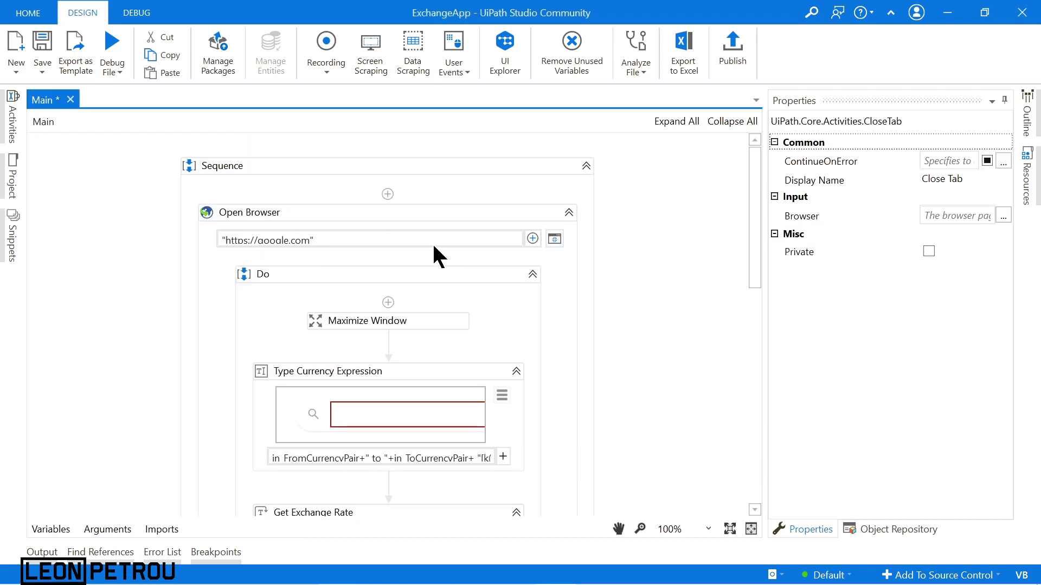
{"action": "left_click", "coordinate": [321, 258]}
{"action": "scroll", "coordinate": [379, 436], "scroll_direction": "down", "scroll_amount": 2}
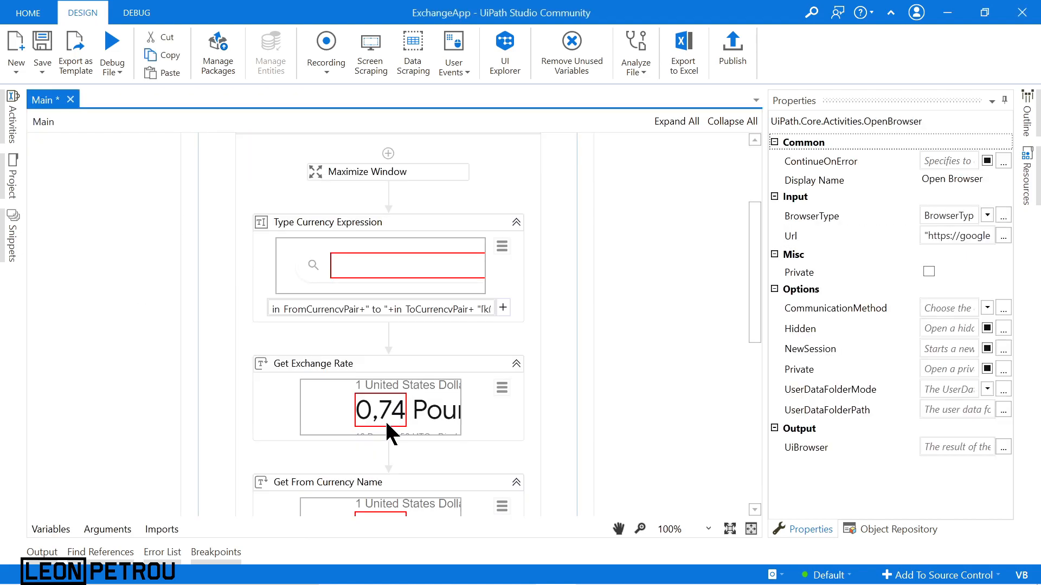
{"action": "scroll", "coordinate": [696, 320], "scroll_direction": "down", "scroll_amount": 5}
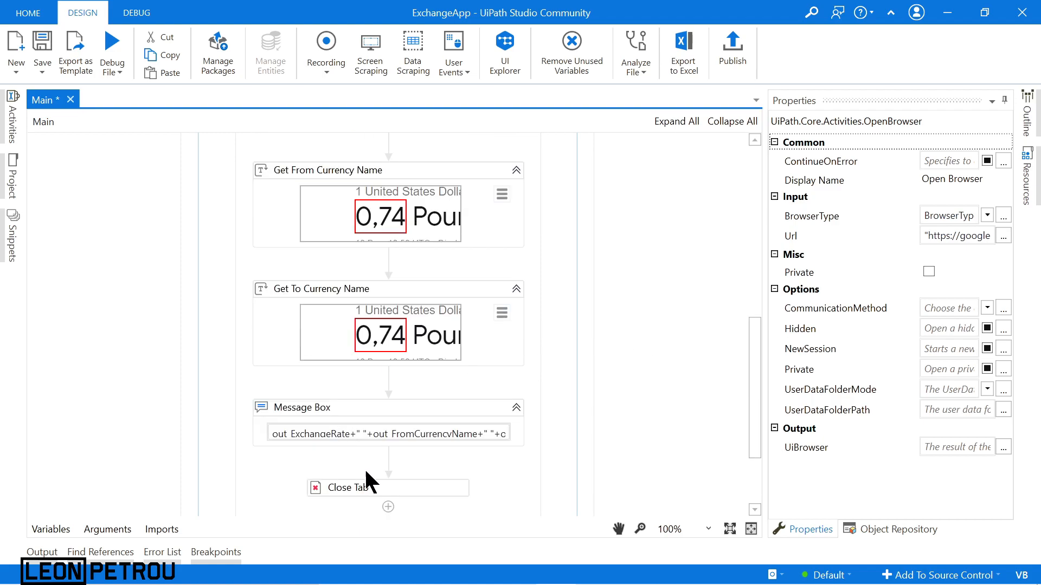
{"action": "left_click", "coordinate": [395, 487]}
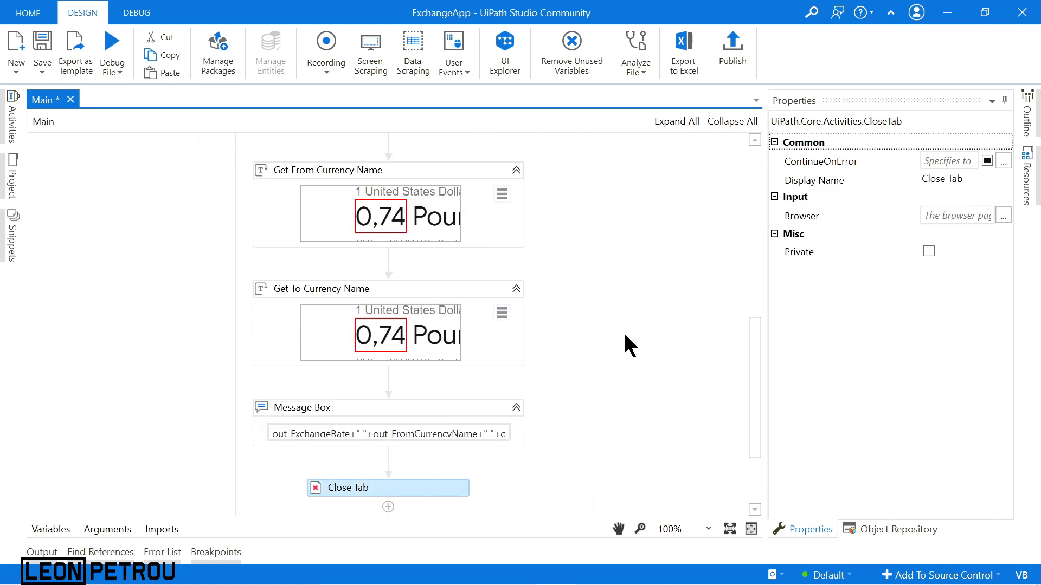
{"action": "scroll", "coordinate": [625, 345], "scroll_direction": "down", "scroll_amount": 2}
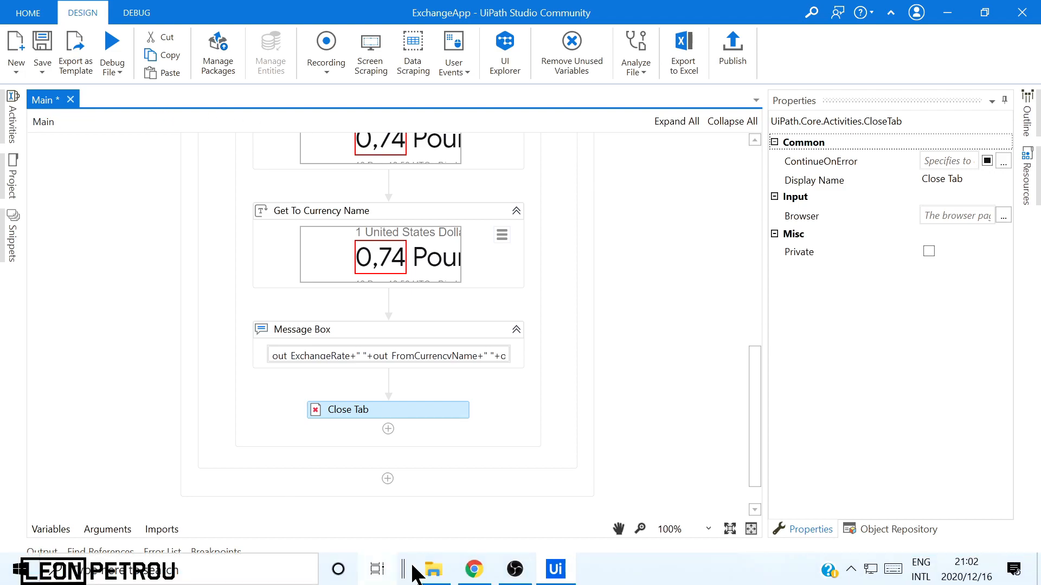
{"action": "left_click", "coordinate": [112, 51]}
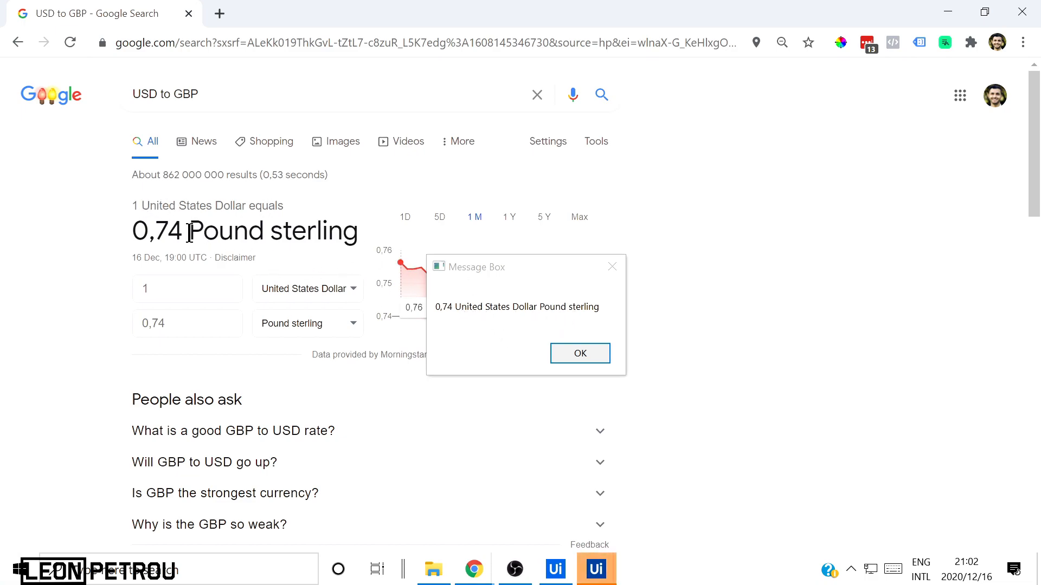
{"action": "left_click", "coordinate": [568, 346]}
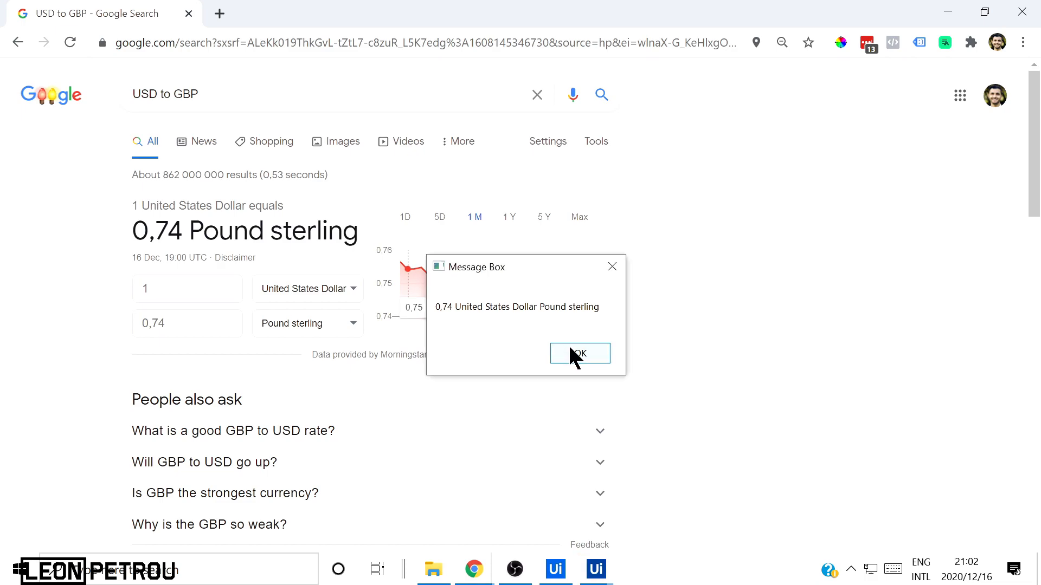
Glance at the UiPath Apps page and review the Main workflow's input and output arguments
{"action": "mouse_move", "coordinate": [491, 574]}
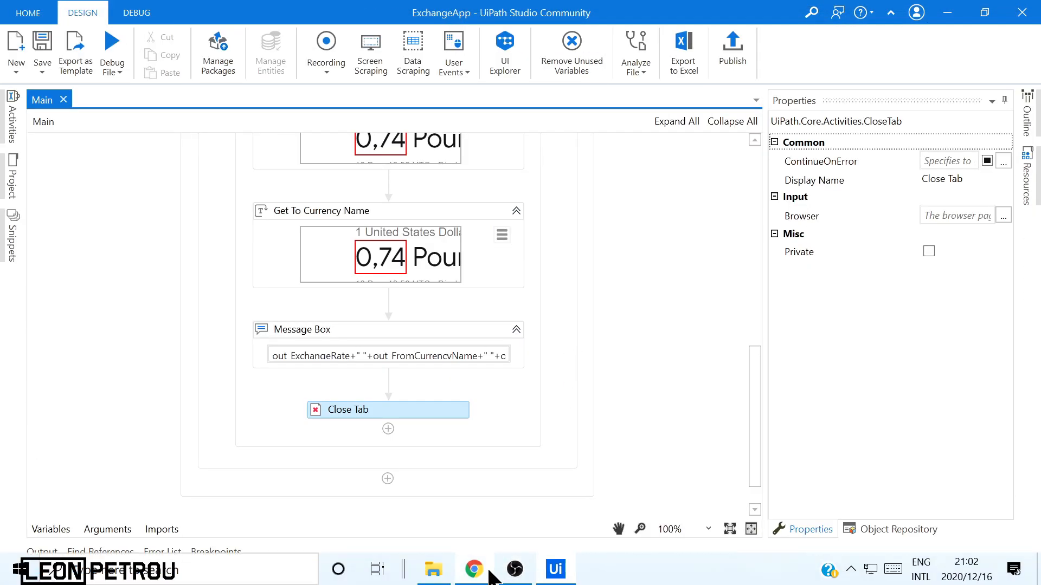
{"action": "left_click", "coordinate": [477, 516]}
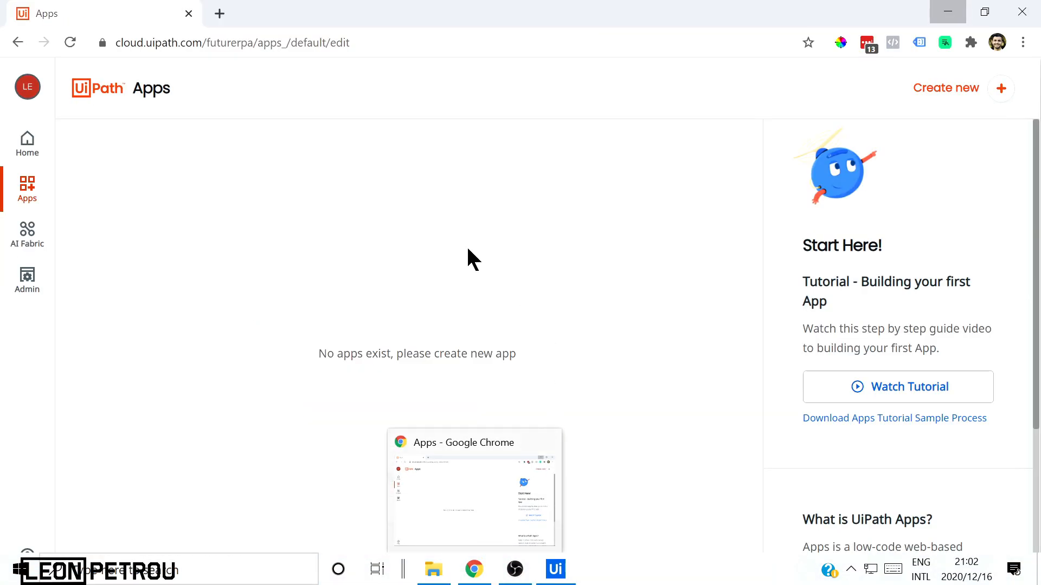
{"action": "left_click", "coordinate": [656, 253]}
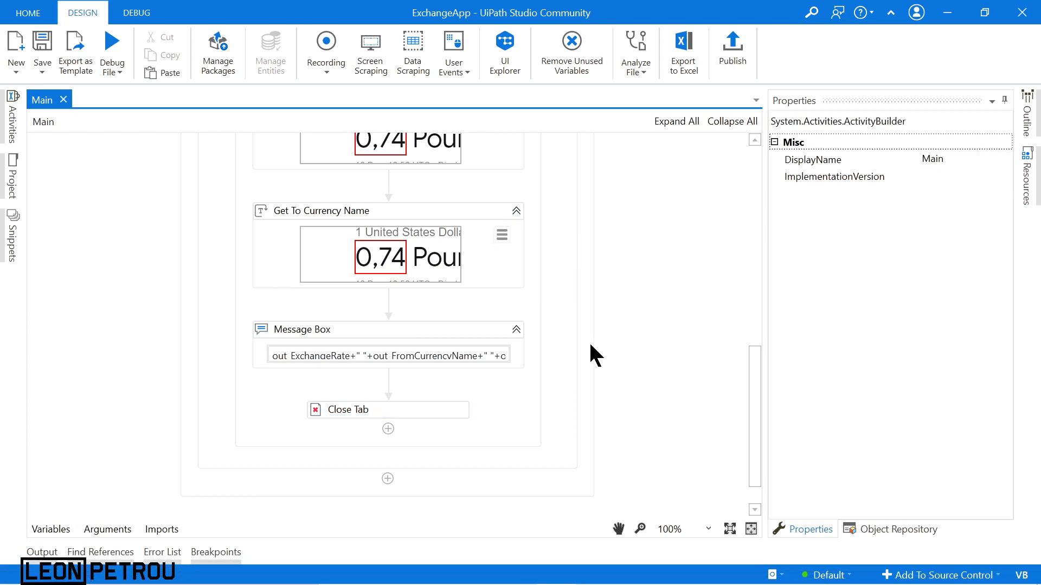
{"action": "left_click", "coordinate": [108, 529]}
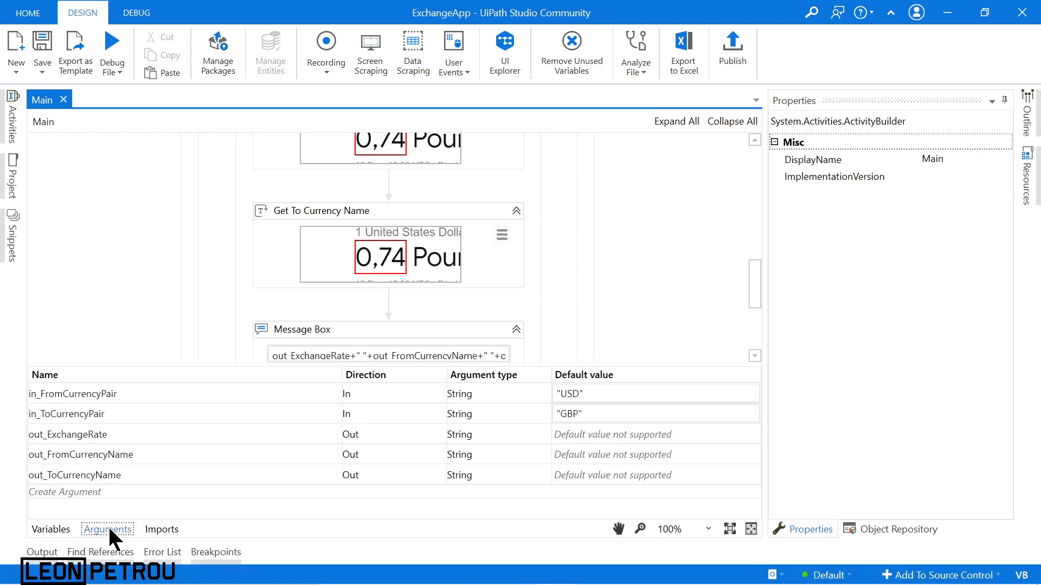
{"action": "left_click", "coordinate": [109, 529]}
{"action": "scroll", "coordinate": [493, 315], "scroll_direction": "up", "scroll_amount": 10}
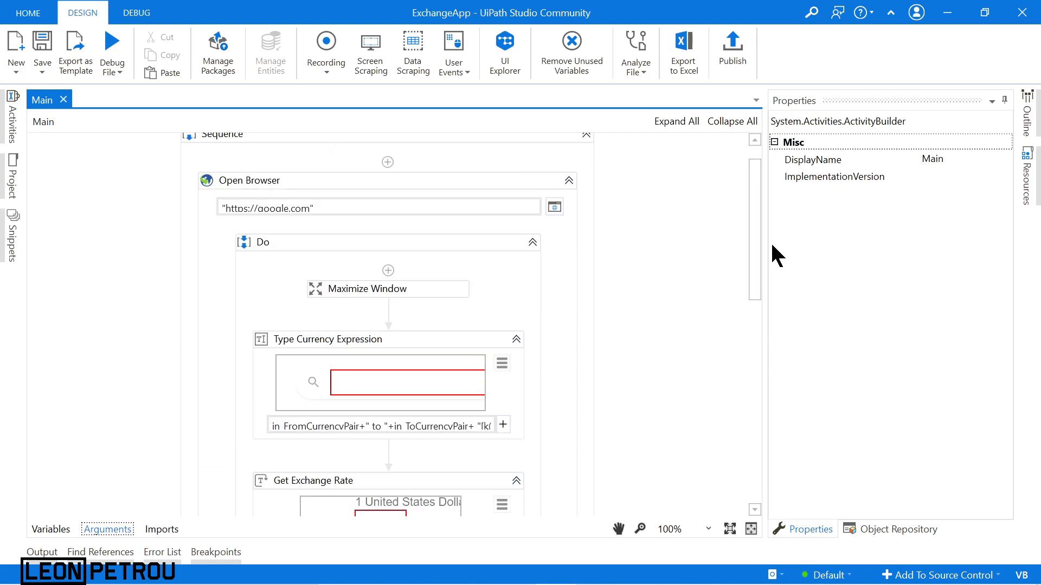
{"action": "left_click_drag", "start_coordinate": [753, 237], "coordinate": [722, 213]}
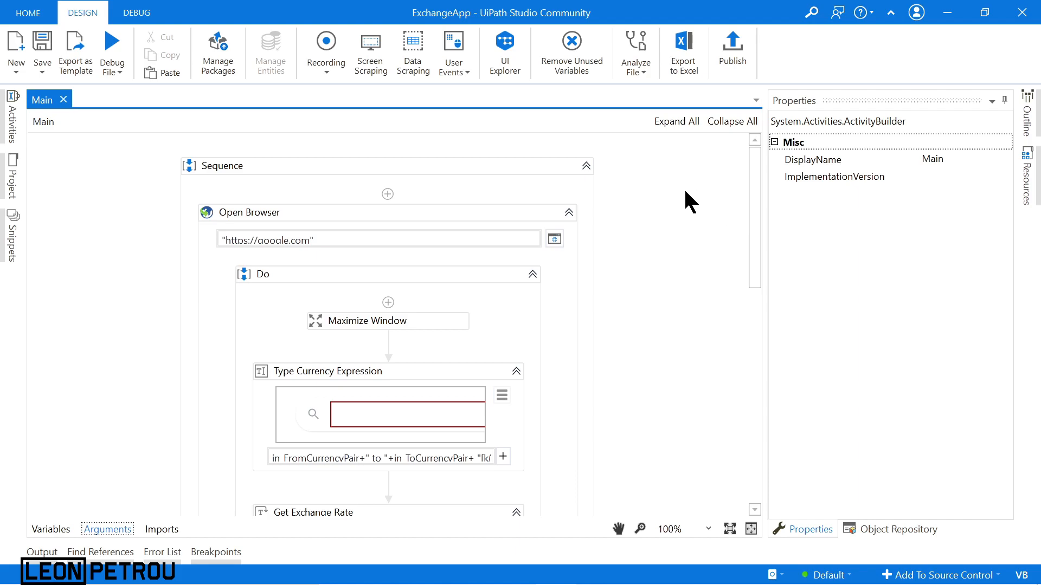
Publish the ExchangeApp process as version 1.0.1, acknowledge the publish notice and close UiPath Studio
{"action": "left_click", "coordinate": [733, 52]}
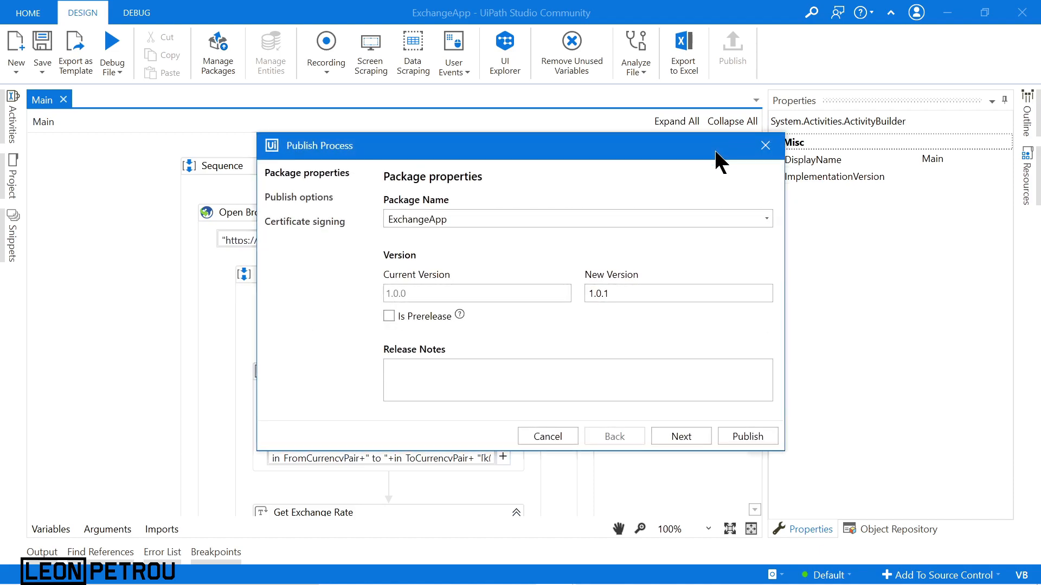
{"action": "left_click", "coordinate": [769, 440]}
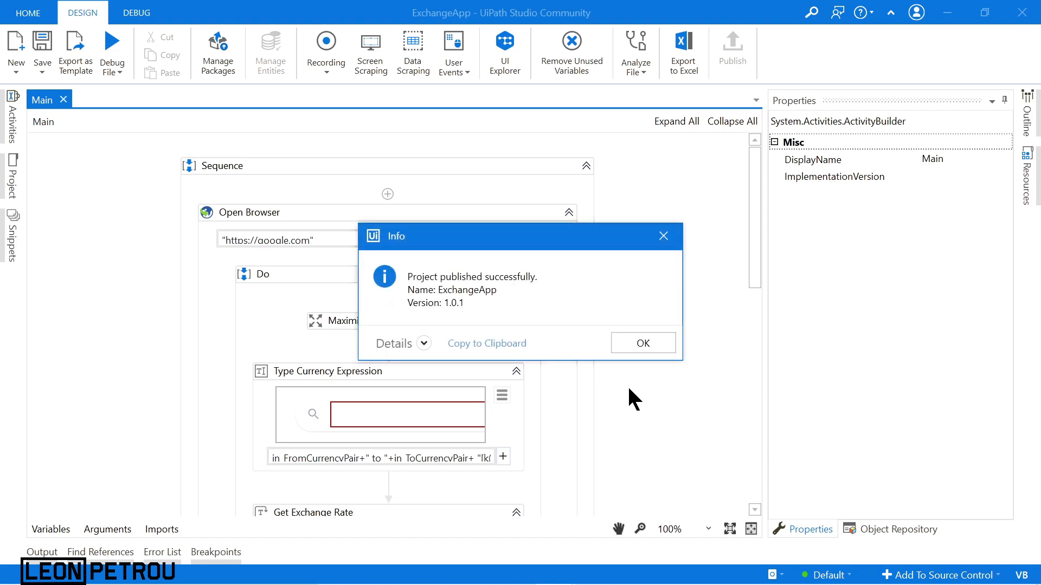
{"action": "left_click", "coordinate": [643, 347]}
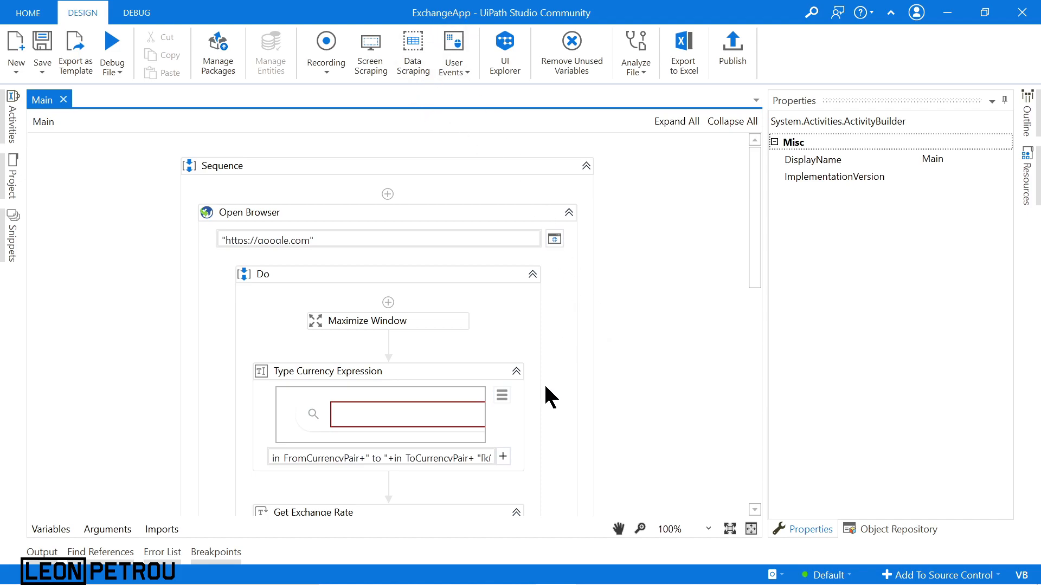
{"action": "left_click", "coordinate": [1021, 12]}
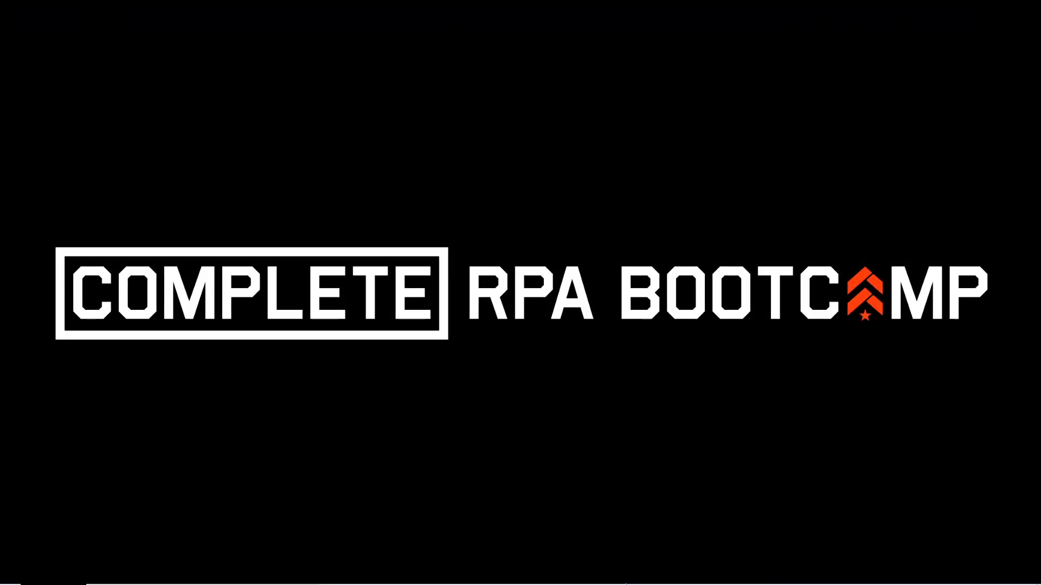
Switch to UiPath Apps in Chrome and create a new app named Xchange
{"action": "left_click", "coordinate": [480, 569]}
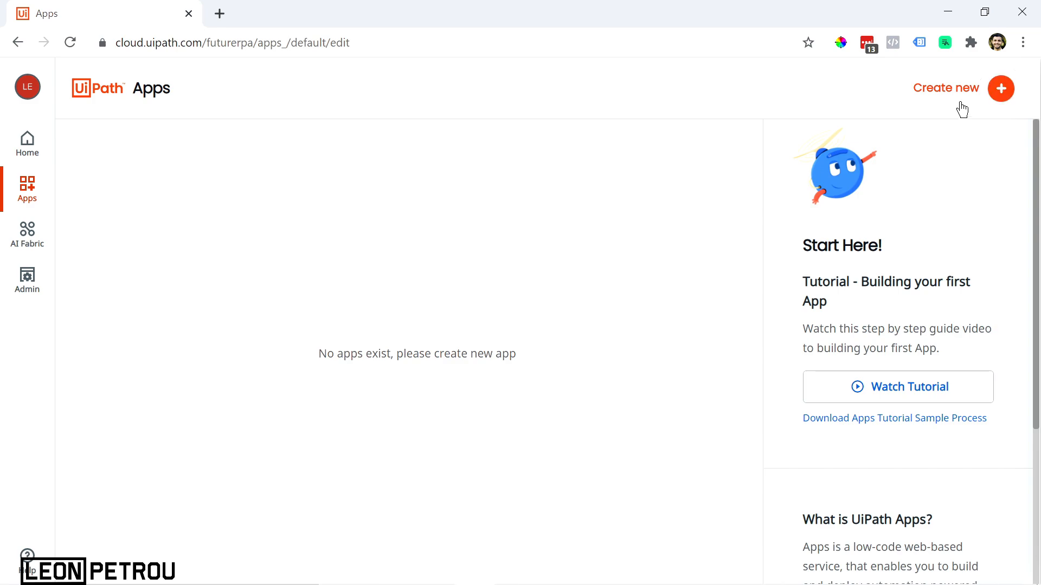
{"action": "left_click", "coordinate": [963, 101]}
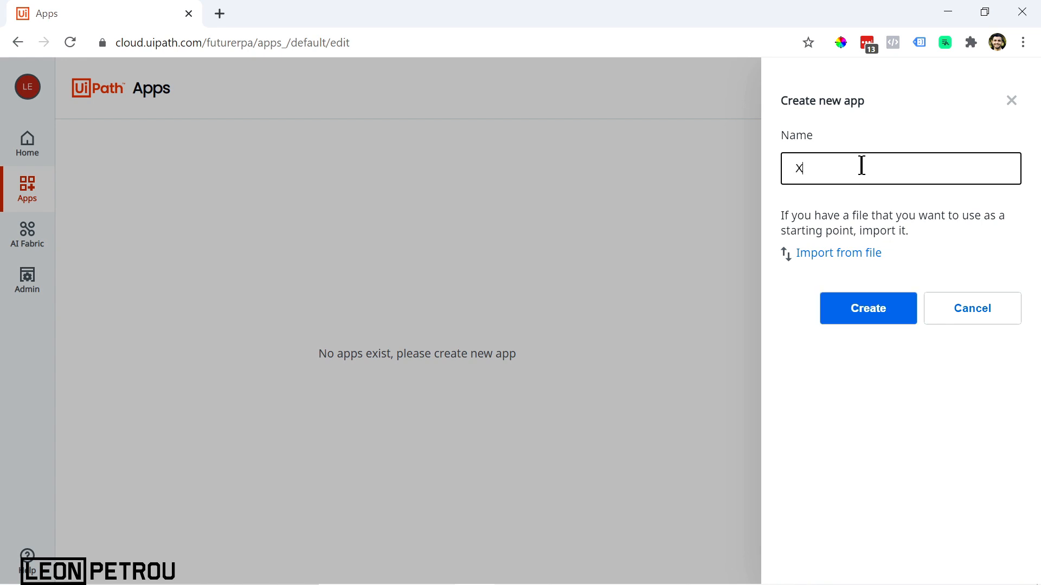
{"action": "type", "text": "change App"}
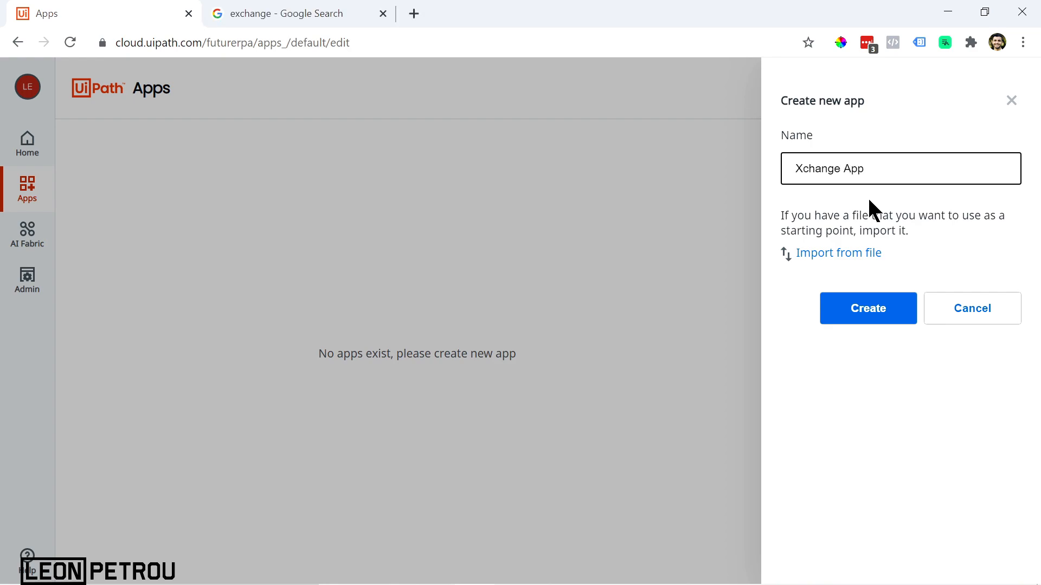
{"action": "key", "text": "BackSpace"}
{"action": "key", "text": "BackSpace"}
{"action": "key", "text": "BackSpace"}
{"action": "key", "text": "BackSpace"}
{"action": "left_click", "coordinate": [883, 308]}
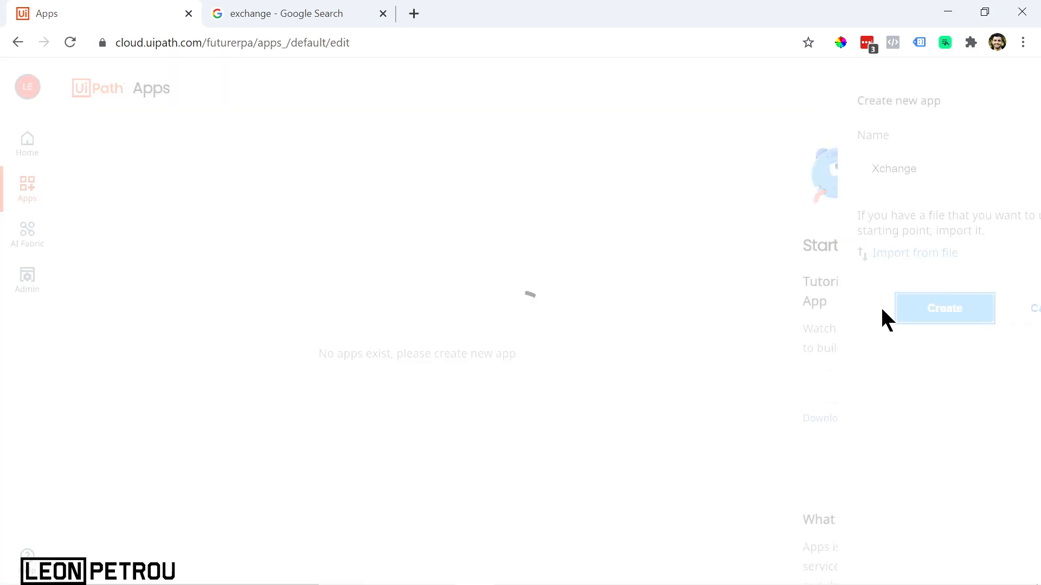
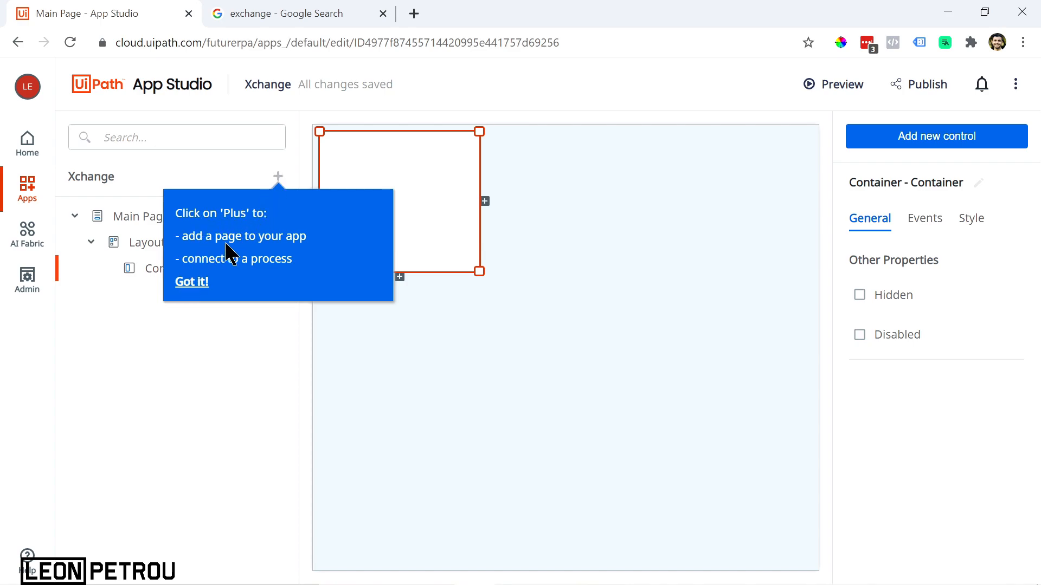
Dismiss the onboarding tip in the Xchange app and open the list of controls available for the Main Page
{"action": "left_click", "coordinate": [191, 284]}
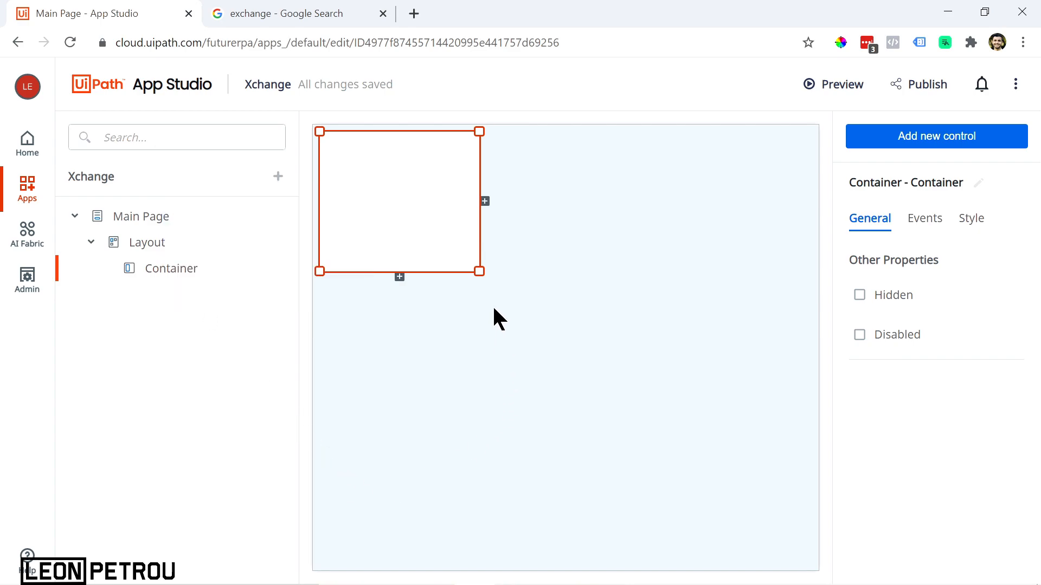
{"action": "left_click", "coordinate": [481, 270]}
{"action": "left_click", "coordinate": [472, 244]}
{"action": "left_click", "coordinate": [437, 219]}
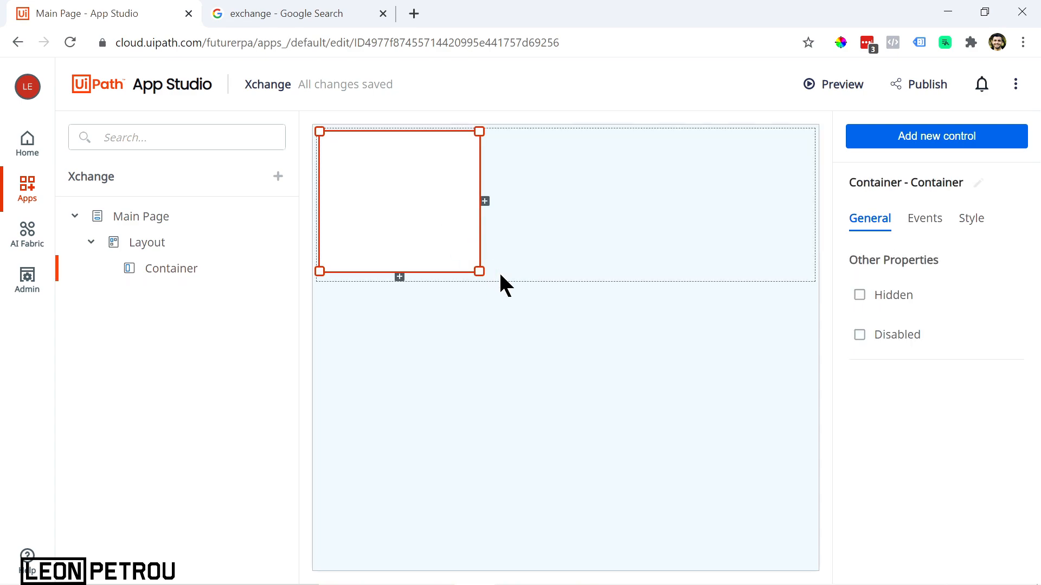
{"action": "left_click", "coordinate": [925, 136]}
{"action": "left_click", "coordinate": [585, 217]}
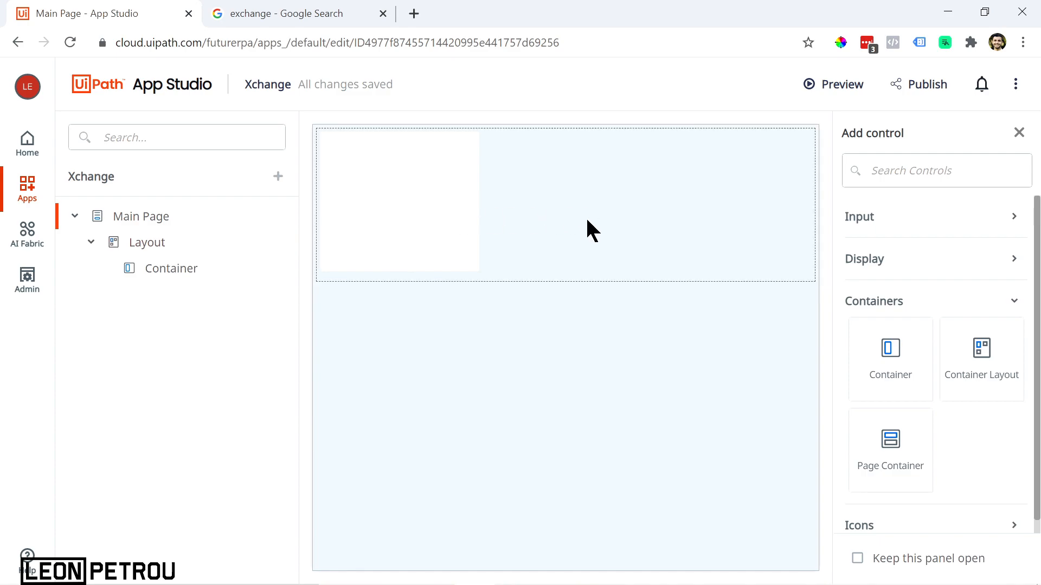
Add two containers beside the existing one to complete the layout's first row of three
{"action": "left_click", "coordinate": [463, 216]}
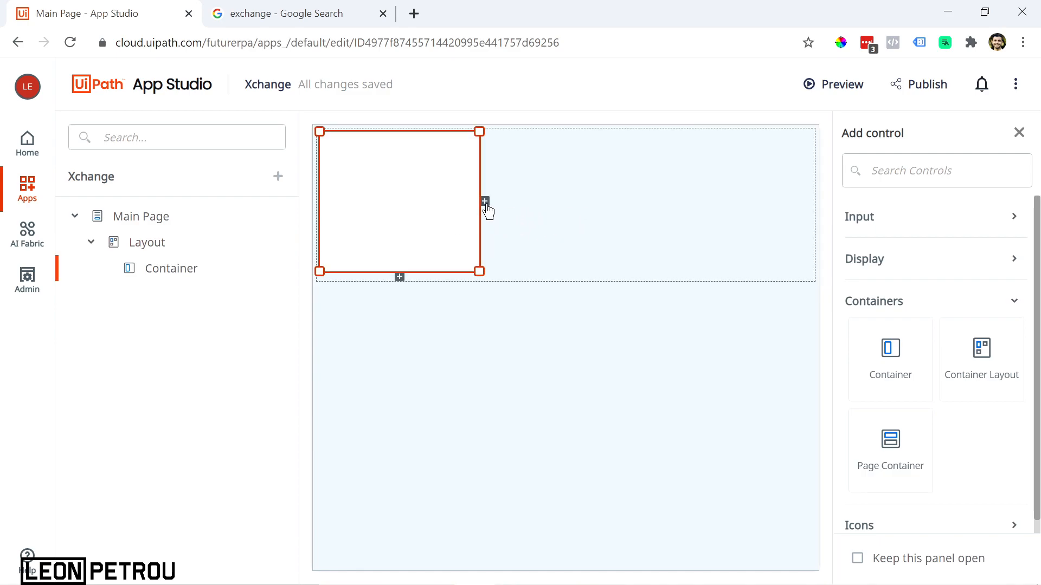
{"action": "left_click", "coordinate": [485, 202]}
{"action": "left_click", "coordinate": [651, 202]}
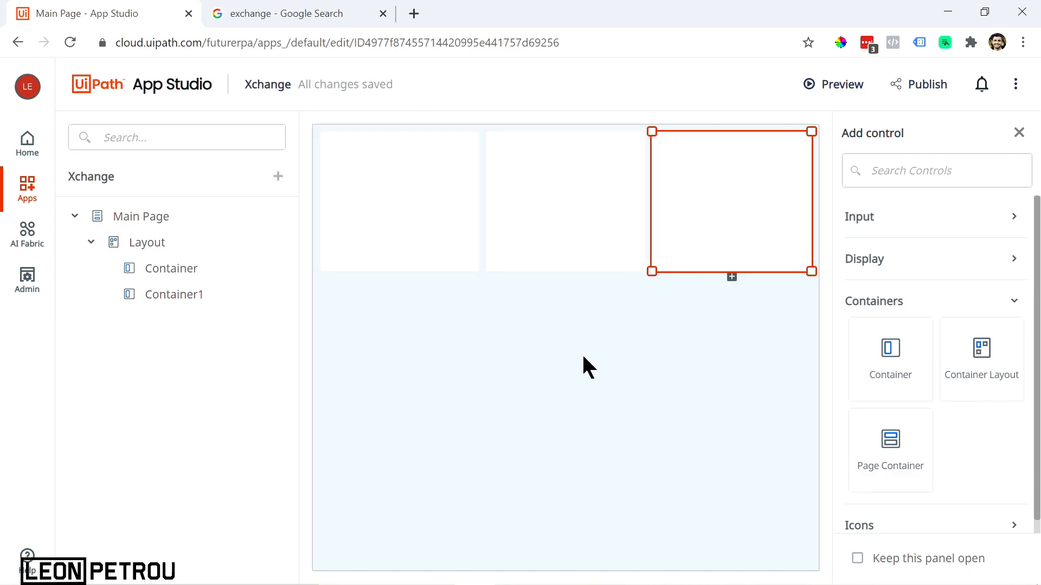
Add a second row of three containers beneath the first row in the Main Page layout
{"action": "left_click", "coordinate": [574, 247]}
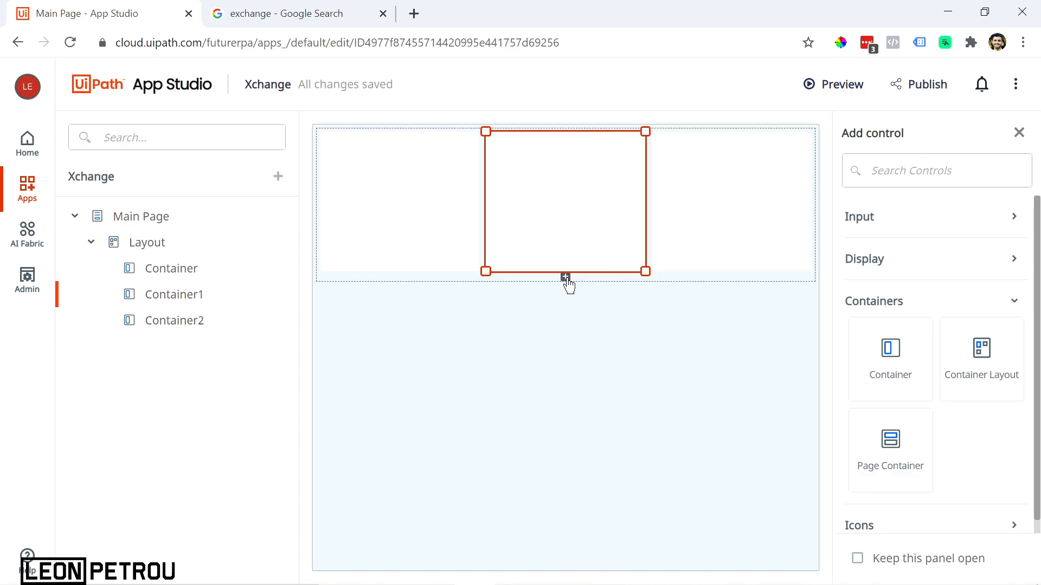
{"action": "left_click", "coordinate": [566, 278]}
{"action": "left_click", "coordinate": [479, 348]}
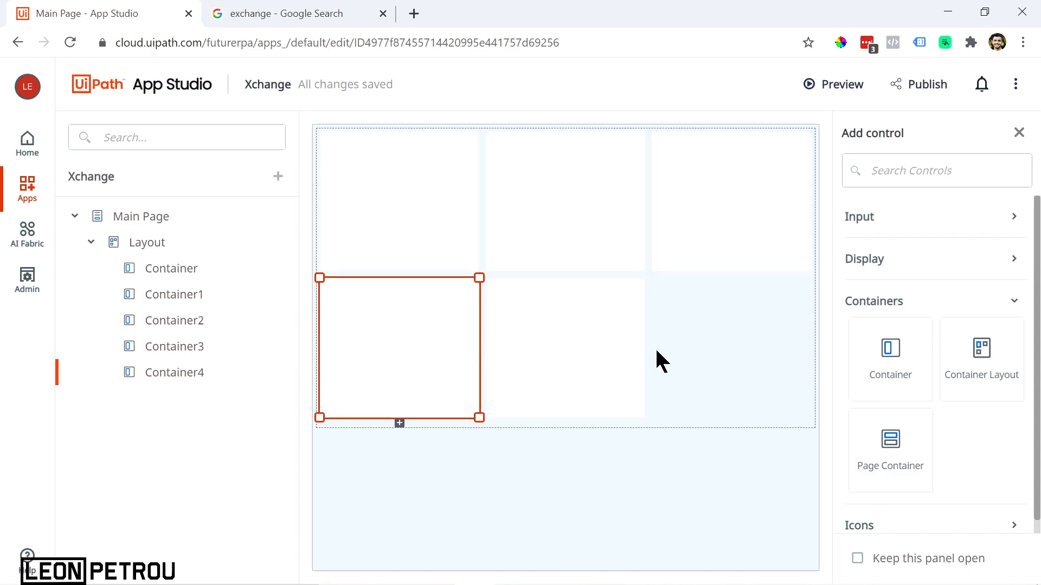
{"action": "left_click", "coordinate": [634, 348]}
{"action": "left_click", "coordinate": [648, 348]}
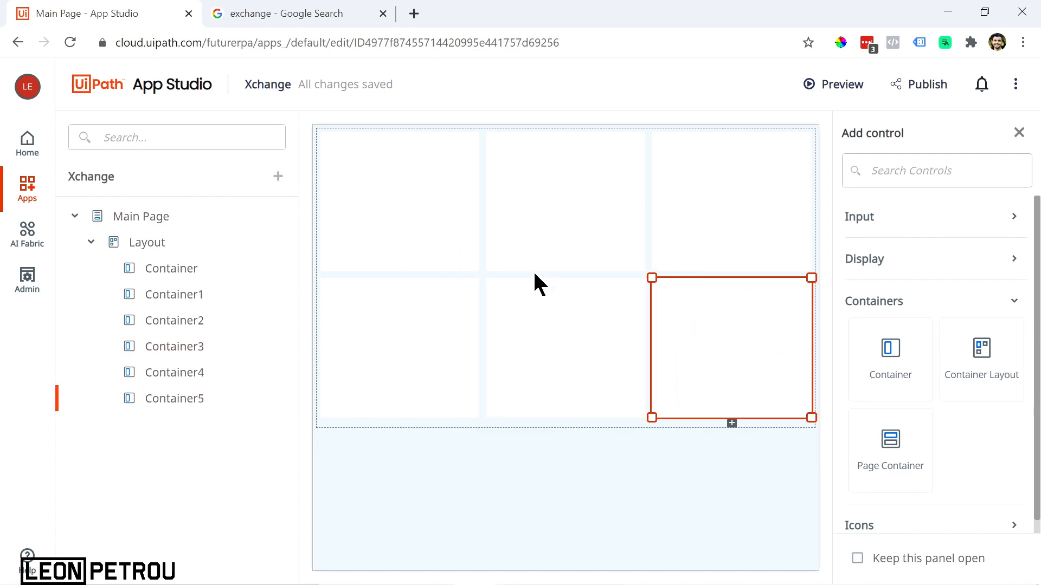
Delete all containers in the layout except the first one in the upper row
{"action": "left_click", "coordinate": [614, 326]}
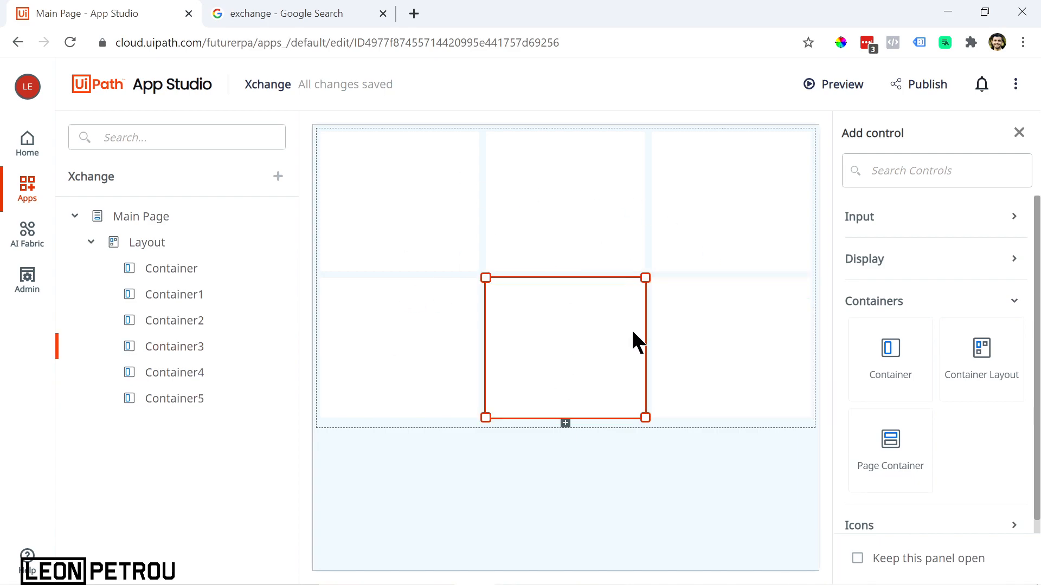
{"action": "right_click", "coordinate": [562, 337]}
{"action": "left_click", "coordinate": [520, 335]}
{"action": "key", "text": "Delete"}
{"action": "key", "text": "Delete"}
{"action": "key", "text": "Delete"}
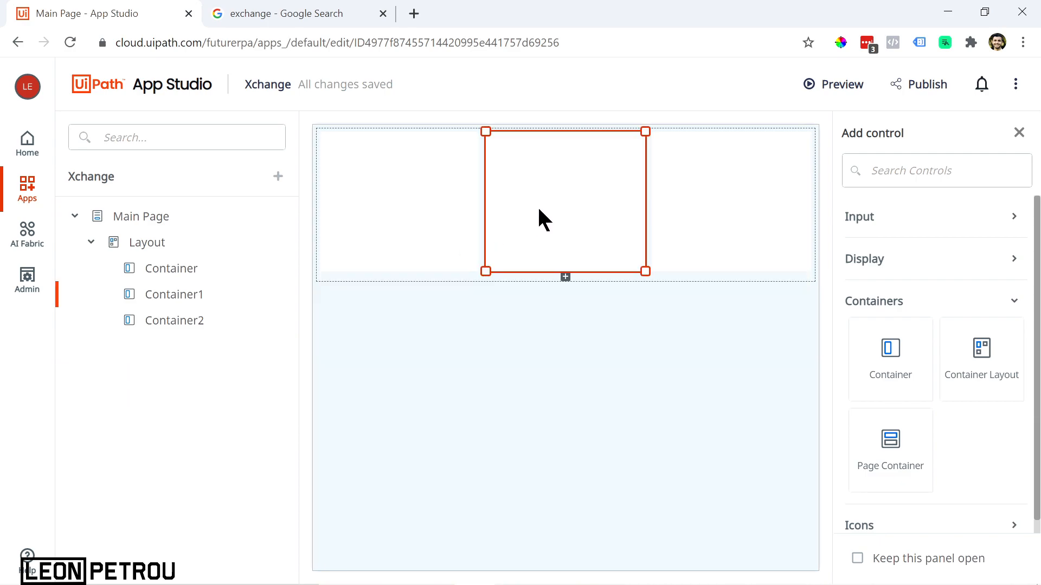
{"action": "key", "text": "Delete"}
{"action": "left_click", "coordinate": [679, 233]}
{"action": "key", "text": "Delete"}
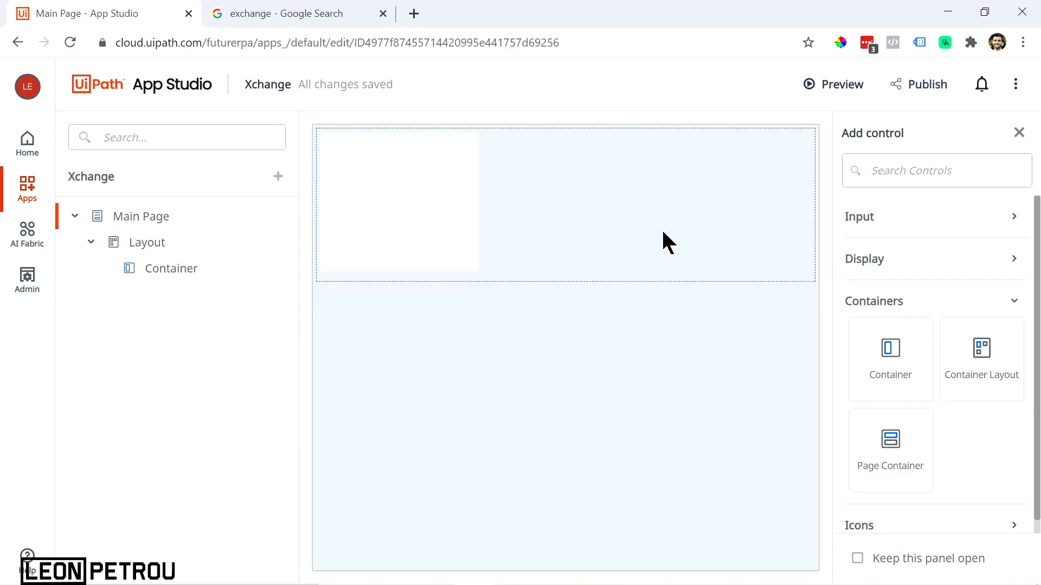
Enlarge the remaining container to the layout's full width and most of the page height, and add a Header control inside it
{"action": "left_click", "coordinate": [413, 209]}
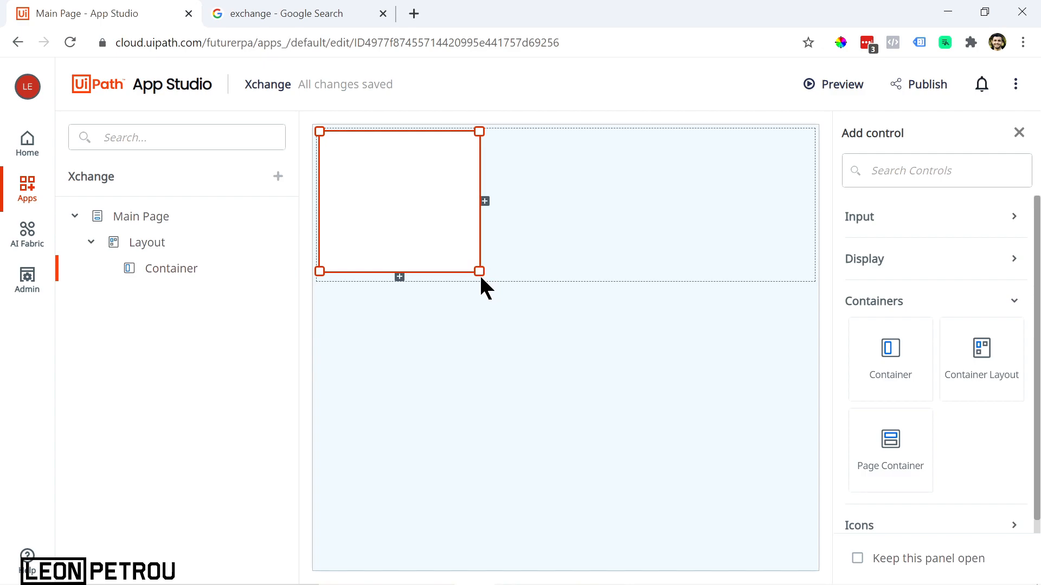
{"action": "left_click_drag", "start_coordinate": [481, 272], "coordinate": [806, 507]}
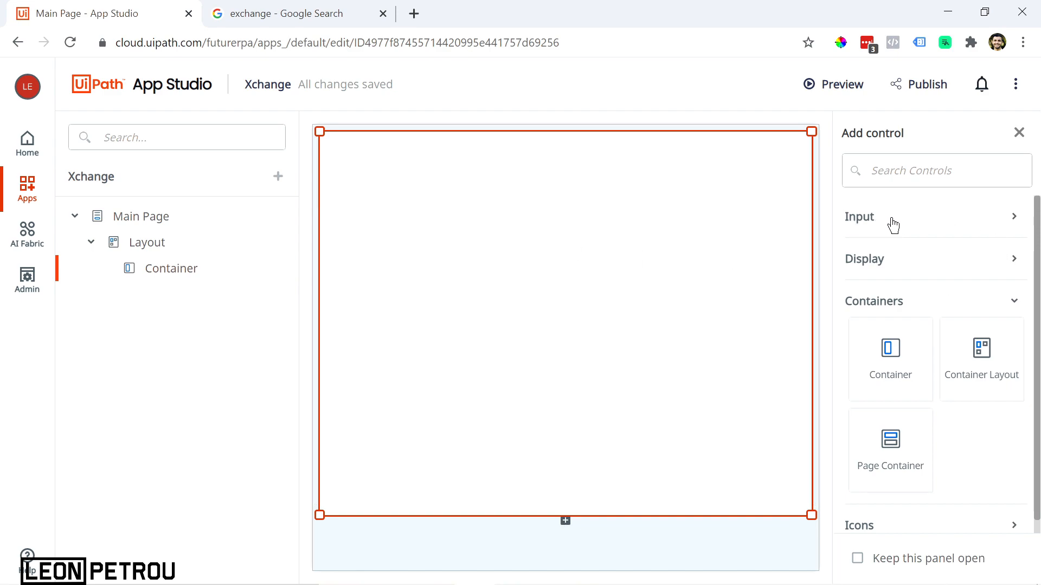
{"action": "left_click", "coordinate": [895, 265]}
{"action": "scroll", "coordinate": [913, 351], "scroll_direction": "down", "scroll_amount": 3}
{"action": "scroll", "coordinate": [915, 366], "scroll_direction": "up", "scroll_amount": 2}
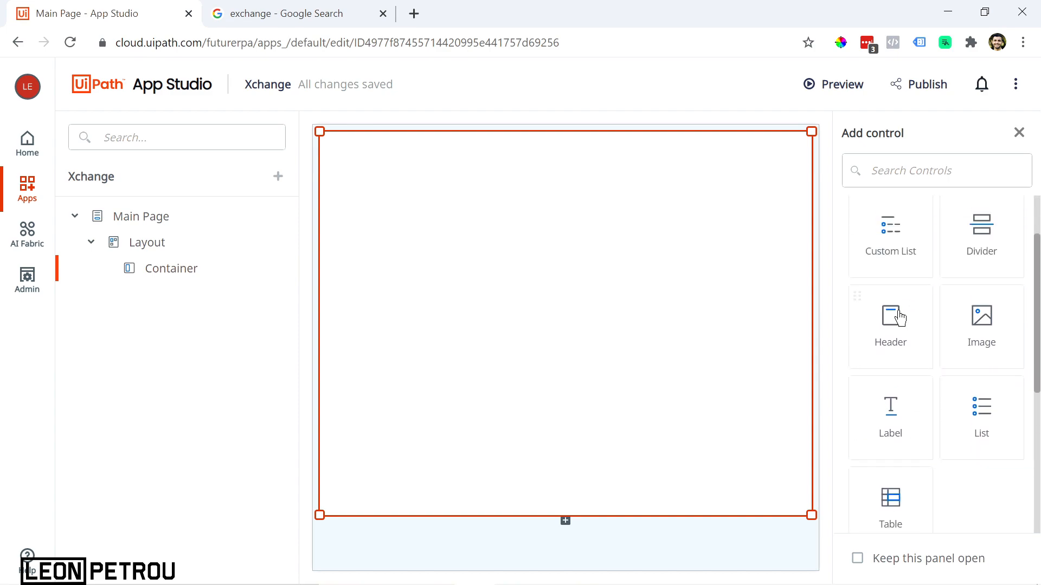
{"action": "left_click_drag", "start_coordinate": [895, 318], "coordinate": [493, 199]}
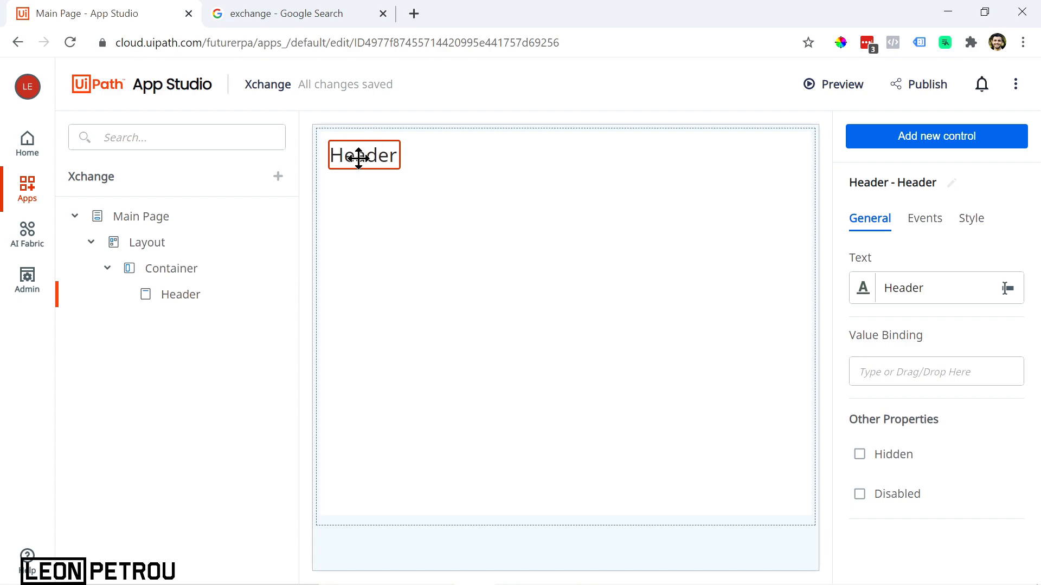
Set the header's text to Xchange
{"action": "left_click", "coordinate": [358, 158]}
{"action": "left_click", "coordinate": [360, 158]}
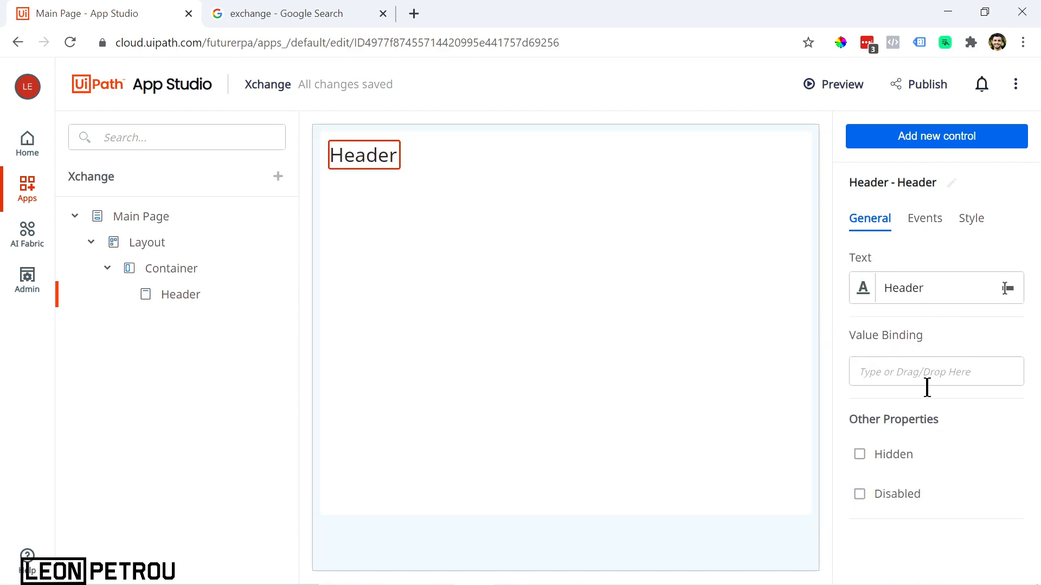
{"action": "left_click", "coordinate": [910, 288]}
{"action": "double_click", "coordinate": [913, 288]}
{"action": "key", "text": "BackSpace"}
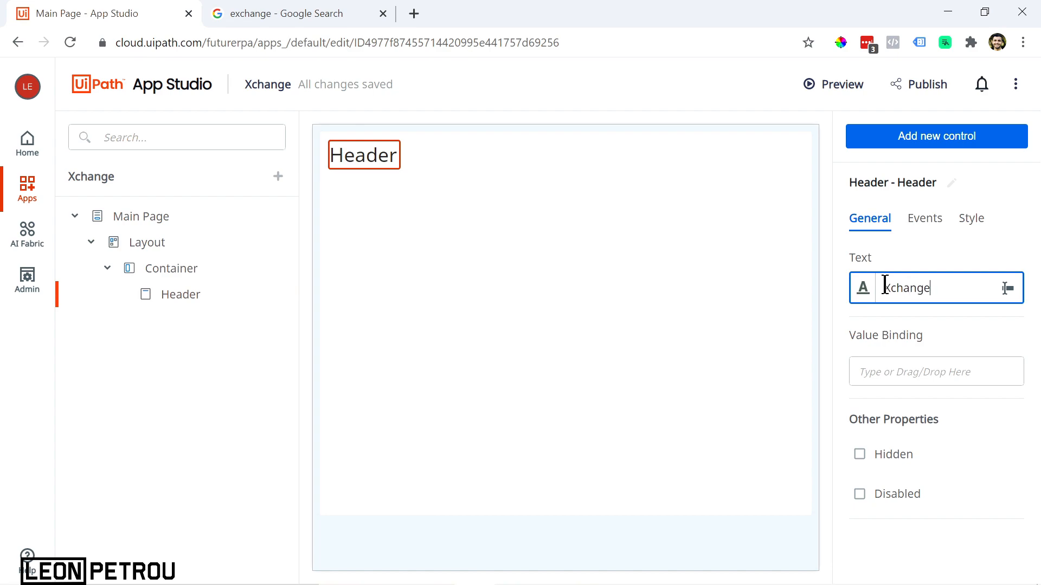
{"action": "left_click", "coordinate": [906, 249]}
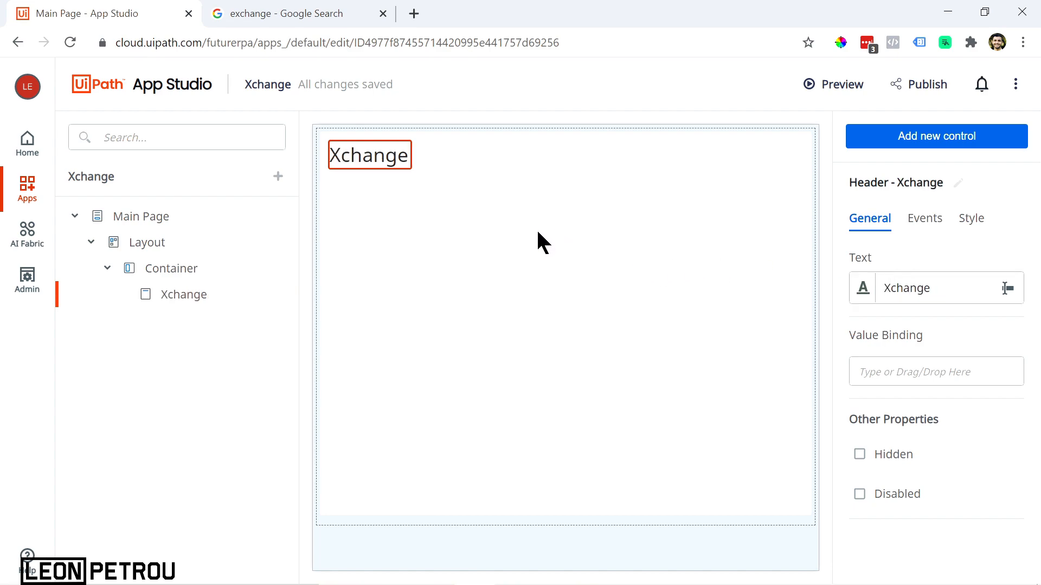
Add a Button control to the container beneath the Xchange header
{"action": "left_click", "coordinate": [569, 241]}
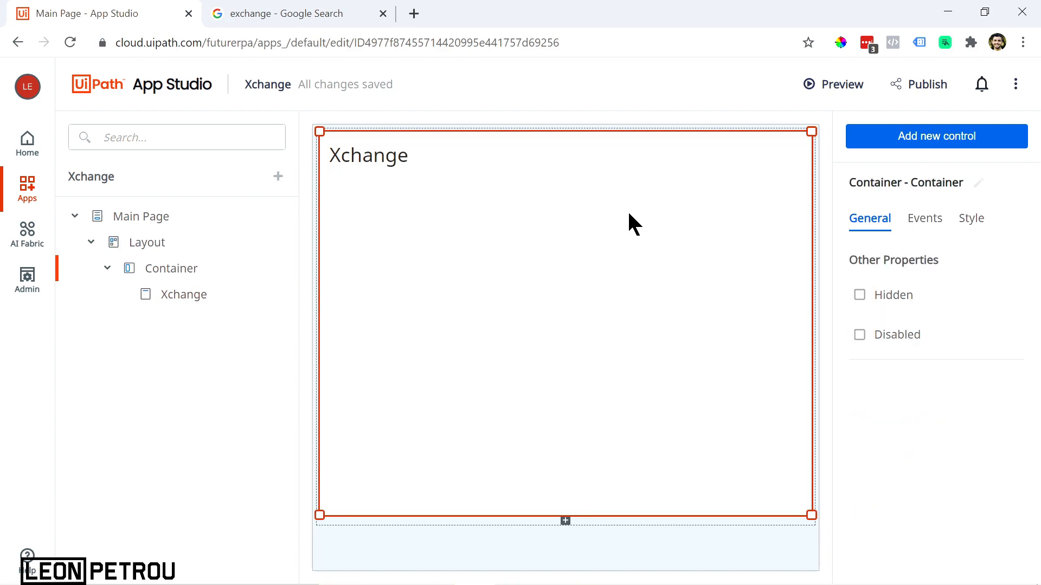
{"action": "left_click", "coordinate": [734, 160]}
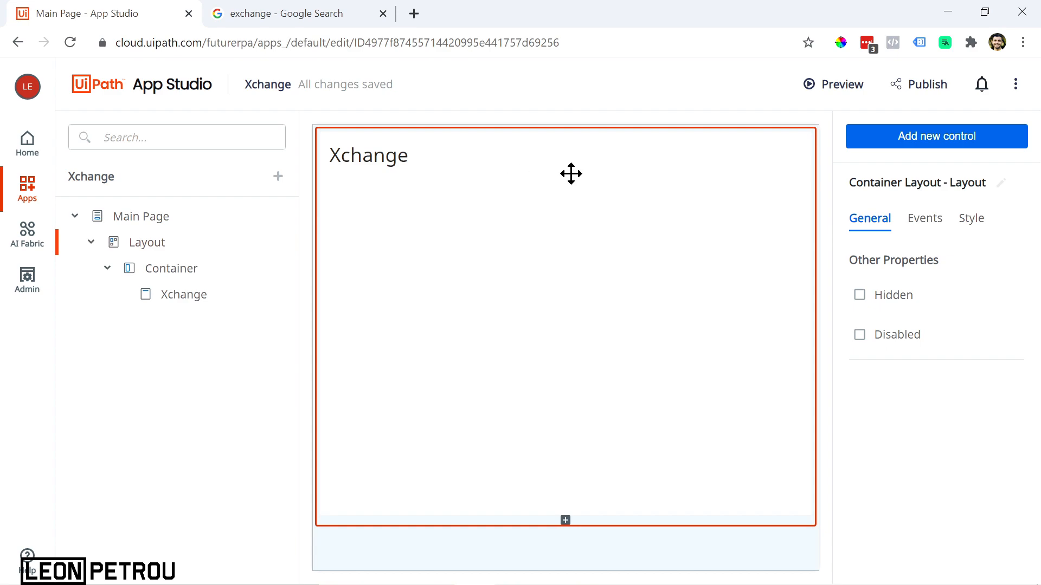
{"action": "left_click", "coordinate": [681, 170]}
{"action": "left_click", "coordinate": [417, 209]}
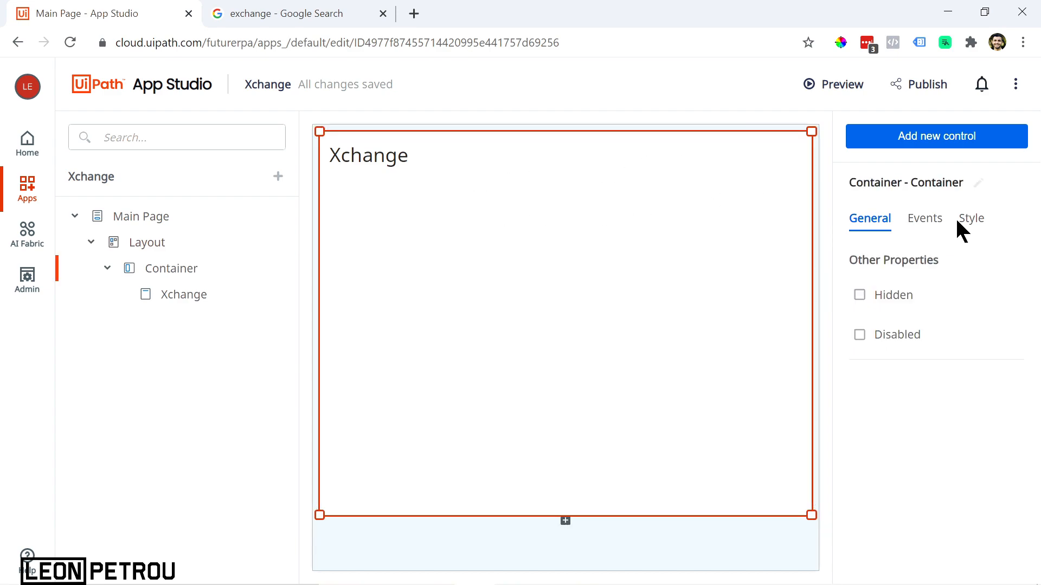
{"action": "left_click", "coordinate": [946, 145]}
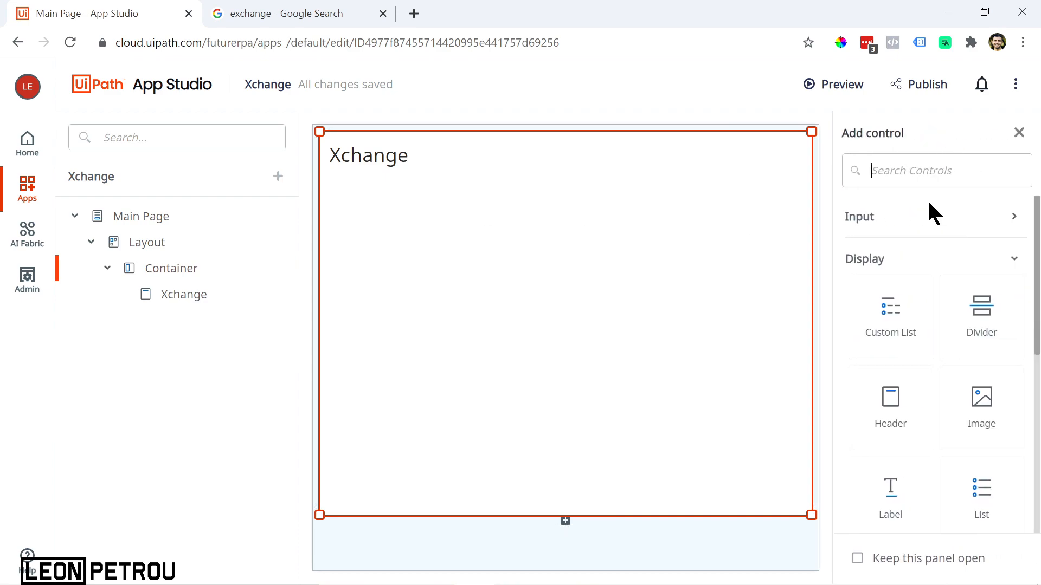
{"action": "scroll", "coordinate": [911, 393], "scroll_direction": "down", "scroll_amount": 3}
{"action": "scroll", "coordinate": [915, 353], "scroll_direction": "up", "scroll_amount": 3}
{"action": "left_click", "coordinate": [885, 263]}
{"action": "left_click", "coordinate": [873, 223]}
{"action": "left_click_drag", "start_coordinate": [890, 274], "coordinate": [667, 200]}
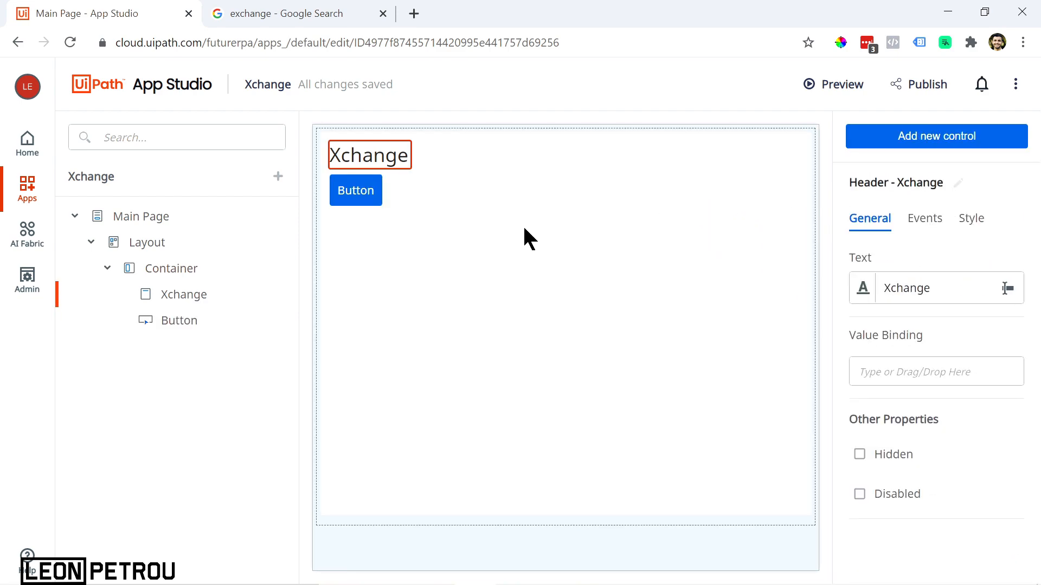
Align the button to the right side of its container
{"action": "left_click", "coordinate": [360, 191]}
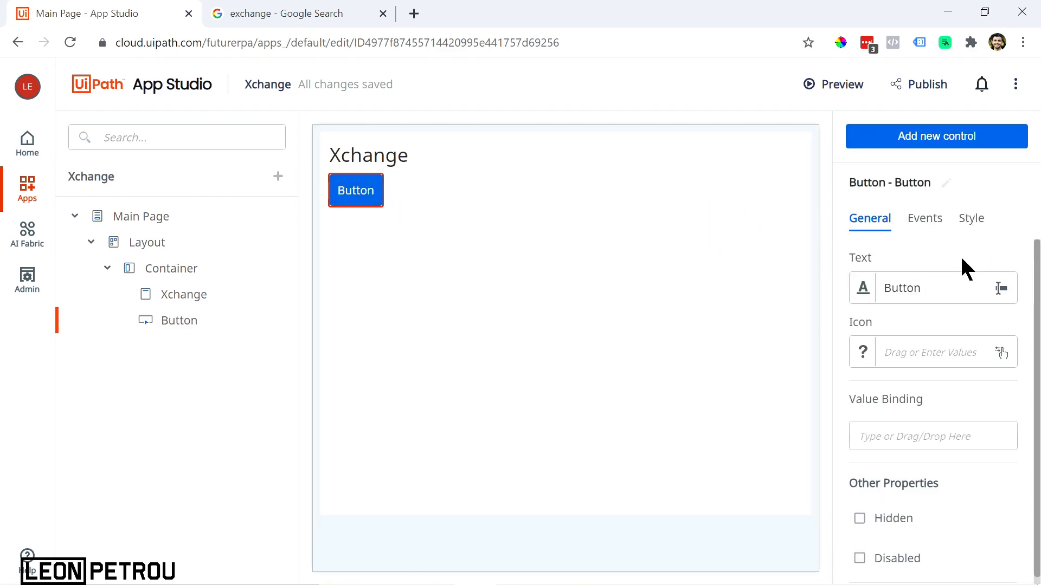
{"action": "left_click", "coordinate": [972, 220]}
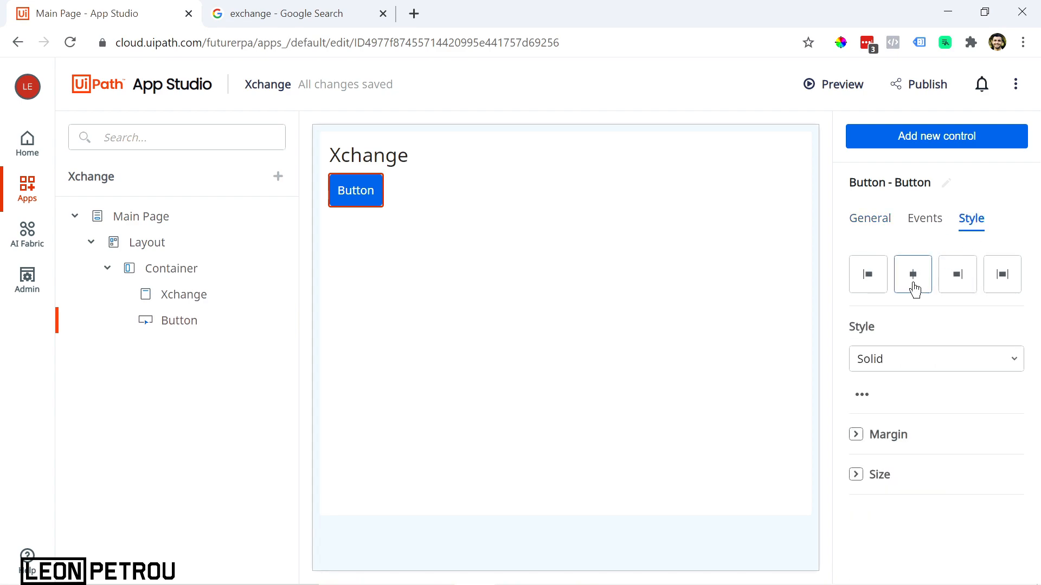
{"action": "left_click", "coordinate": [957, 274]}
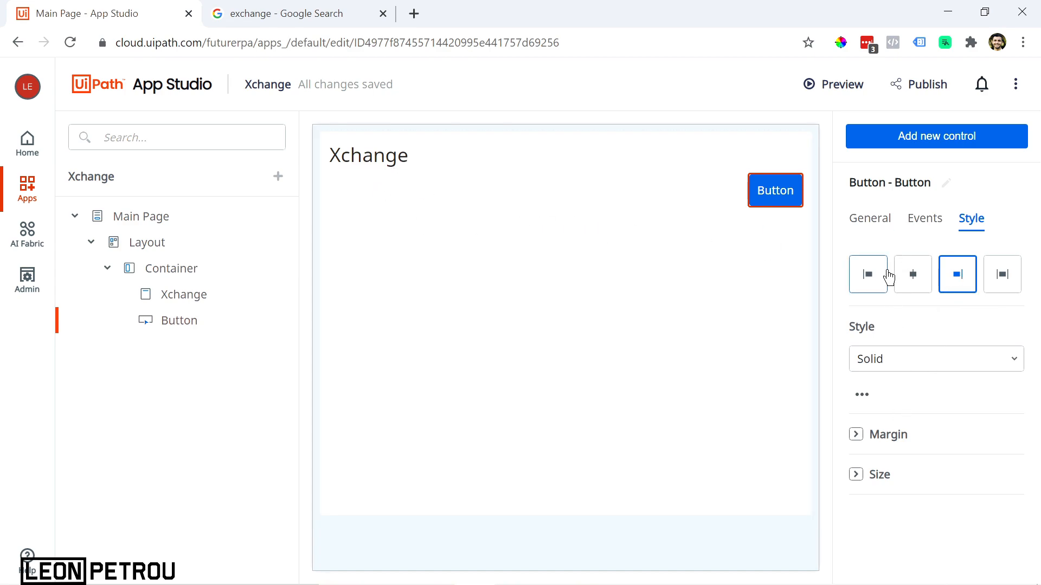
Shrink the container to about half the layout's width and add a second container beside it
{"action": "left_click", "coordinate": [368, 161]}
{"action": "left_click", "coordinate": [751, 179]}
{"action": "left_click", "coordinate": [655, 208]}
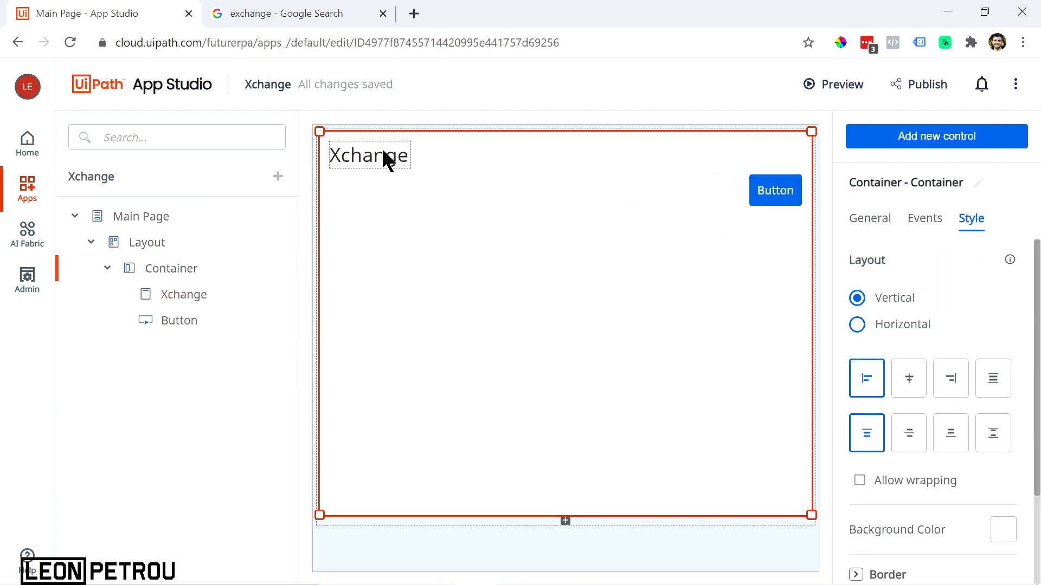
{"action": "left_click_drag", "start_coordinate": [810, 515], "coordinate": [562, 271]}
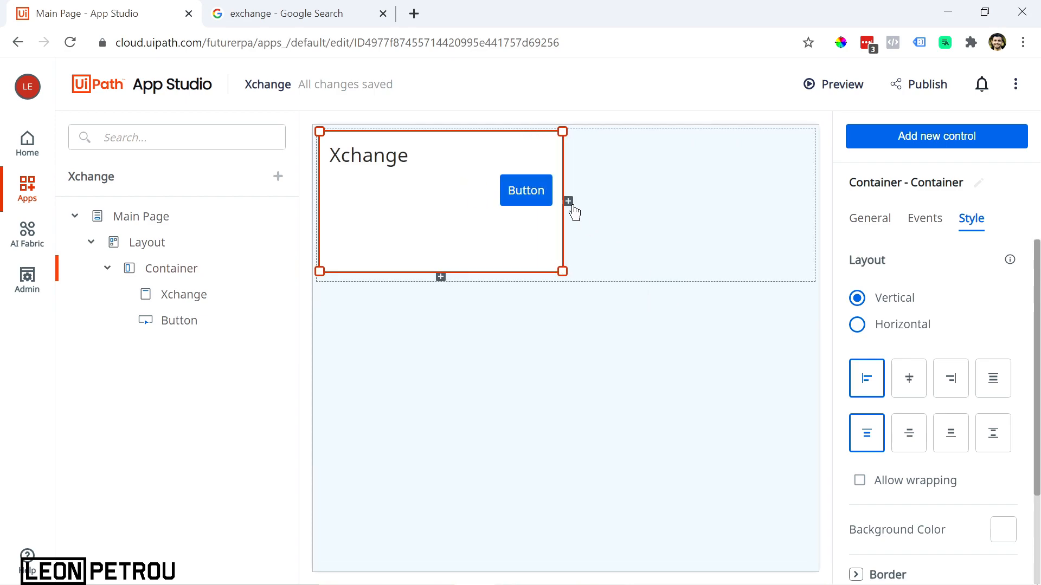
{"action": "left_click", "coordinate": [568, 201]}
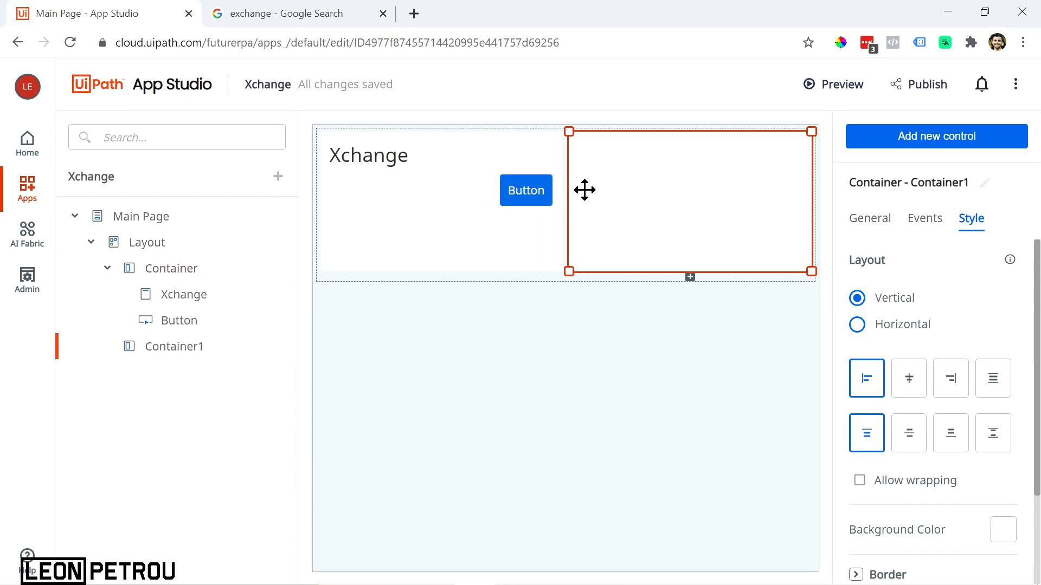
Move the button from the header's container into the new container beside it
{"action": "left_click", "coordinate": [526, 191]}
{"action": "left_click_drag", "start_coordinate": [526, 190], "coordinate": [633, 206]}
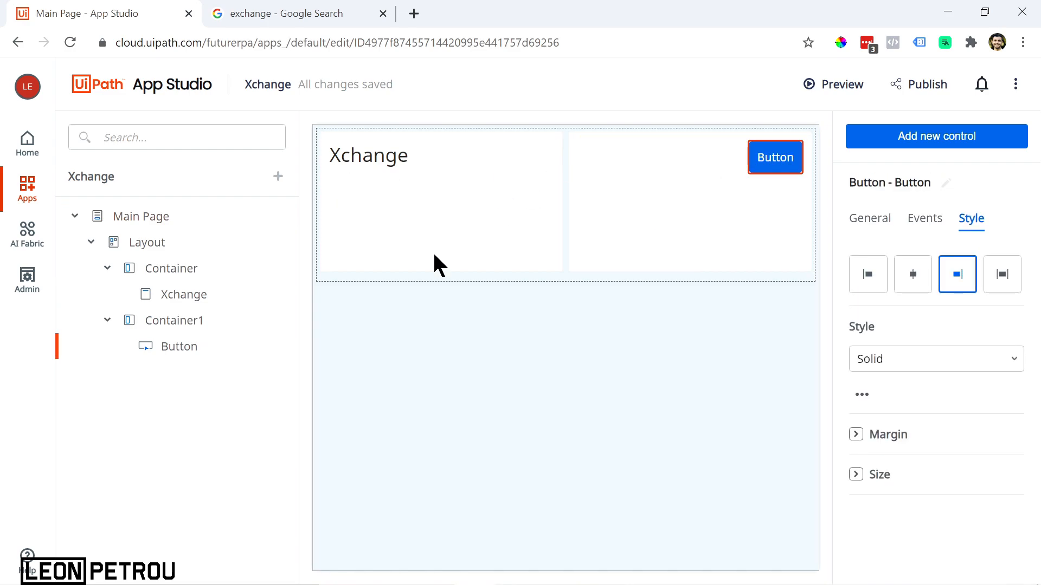
Set the Main Page background color to white (#ffffff)
{"action": "left_click", "coordinate": [516, 370]}
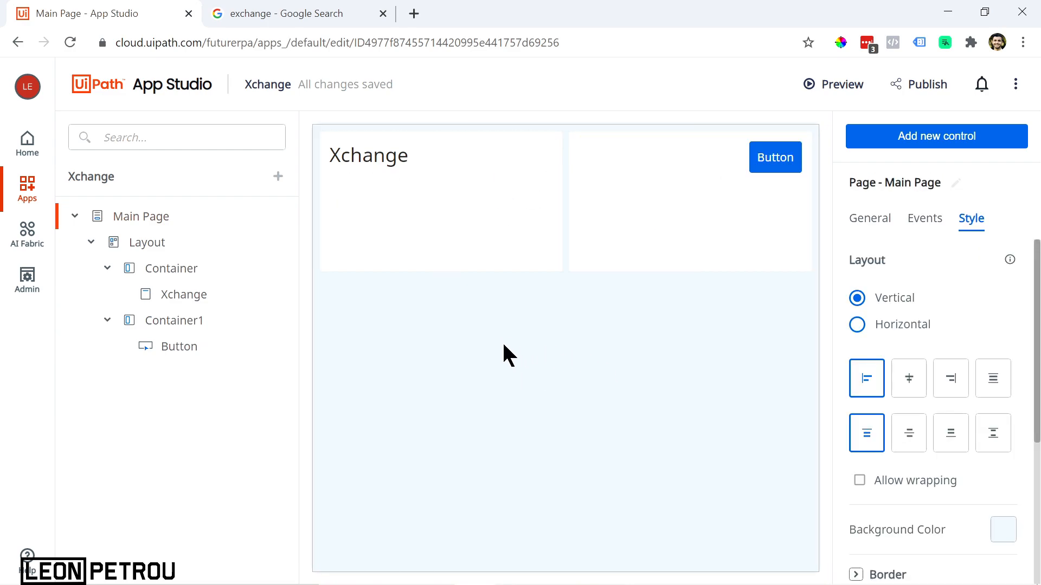
{"action": "left_click", "coordinate": [488, 370]}
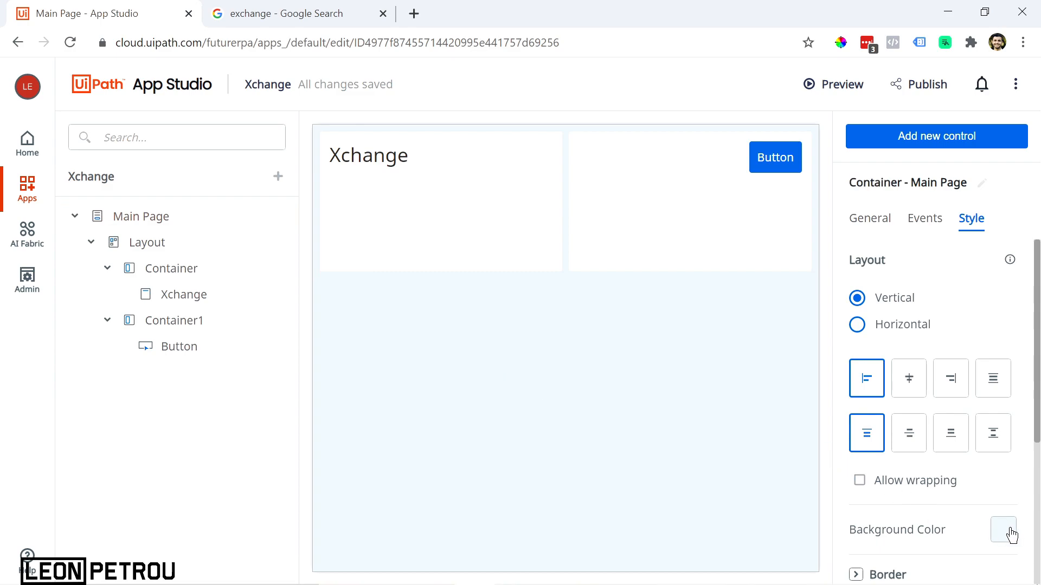
{"action": "left_click", "coordinate": [1004, 530]}
{"action": "left_click_drag", "start_coordinate": [897, 409], "coordinate": [713, 282]}
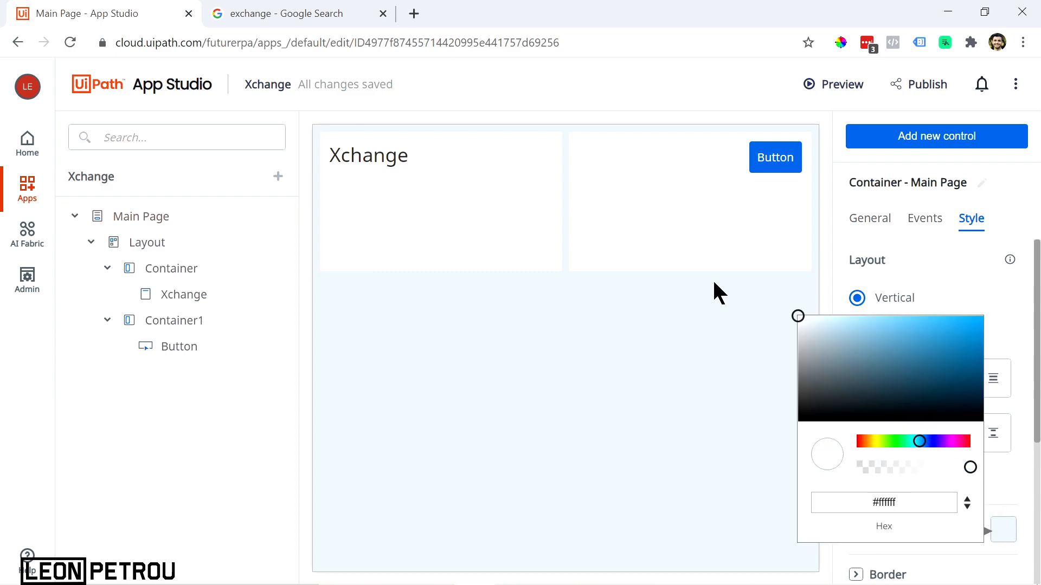
{"action": "left_click", "coordinate": [594, 361]}
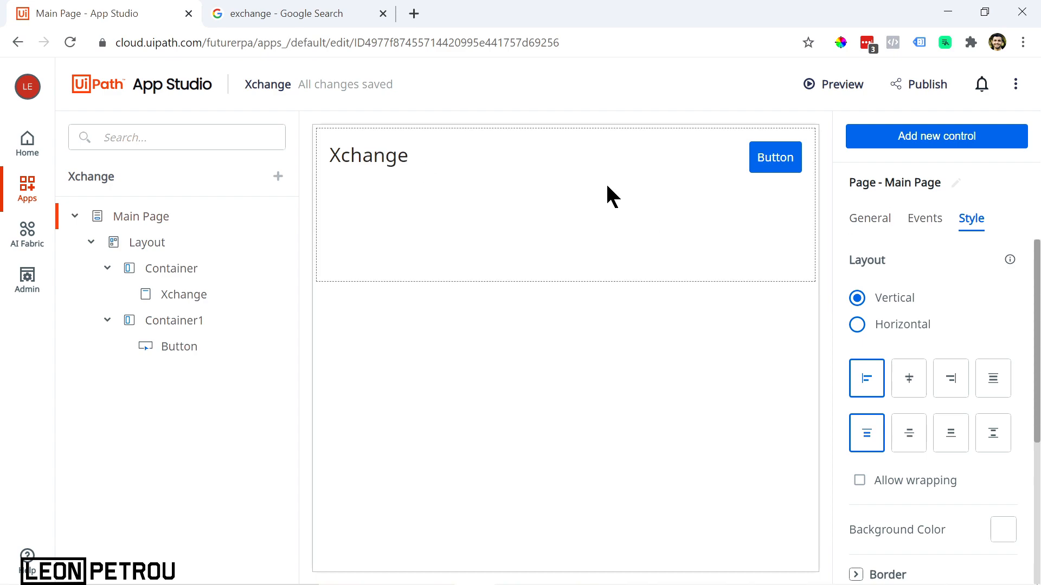
Narrow the button's container to about half its width and add a third container in the freed space
{"action": "left_click", "coordinate": [613, 196]}
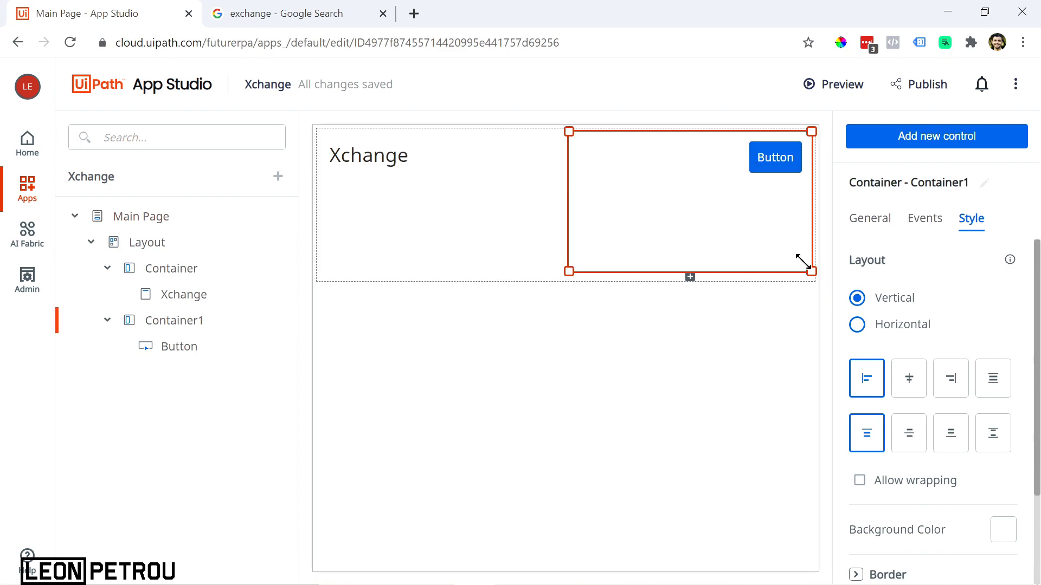
{"action": "left_click_drag", "start_coordinate": [810, 271], "coordinate": [688, 260]}
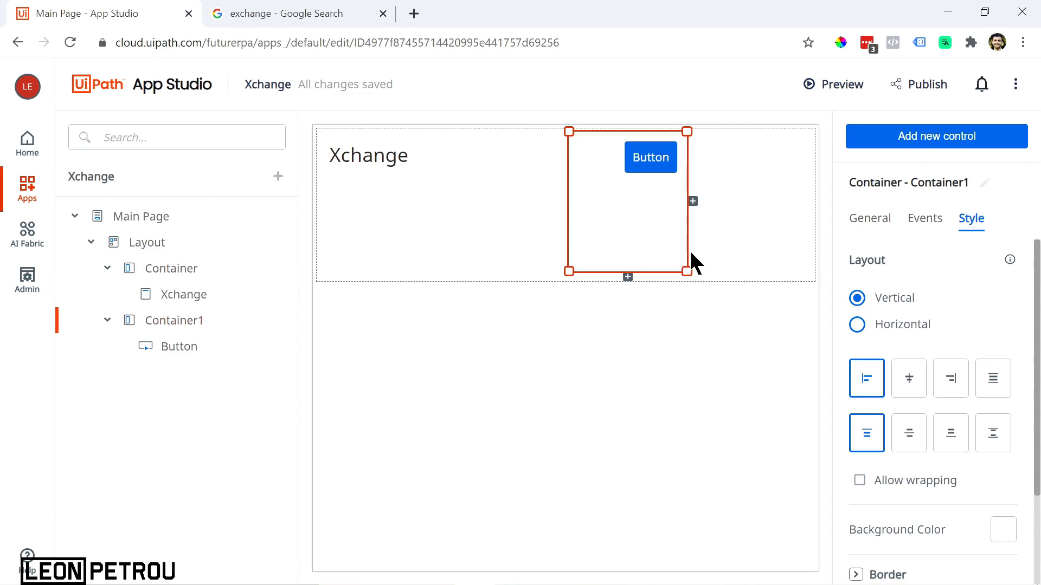
{"action": "left_click", "coordinate": [693, 202]}
{"action": "left_click_drag", "start_coordinate": [813, 201], "coordinate": [790, 199]}
{"action": "left_click", "coordinate": [791, 208]}
Add a Button control to the third container
{"action": "left_click", "coordinate": [964, 141]}
{"action": "left_click_drag", "start_coordinate": [901, 277], "coordinate": [779, 203]}
{"action": "left_click", "coordinate": [774, 243]}
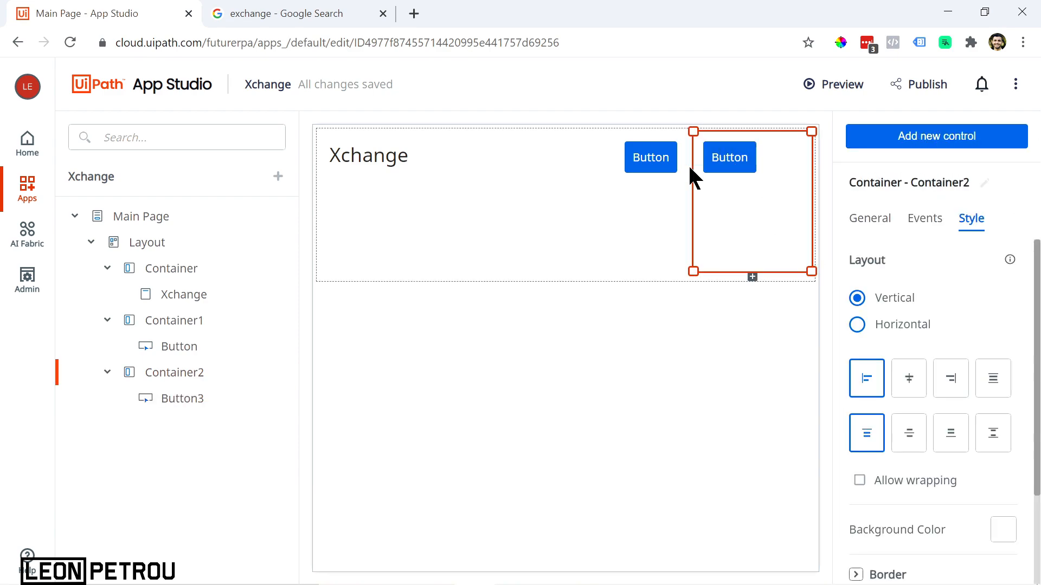
Move the left edges of both button containers to the right so each is a narrow column around its button
{"action": "left_click_drag", "start_coordinate": [693, 270], "coordinate": [728, 271]}
{"action": "left_click", "coordinate": [662, 248]}
{"action": "left_click_drag", "start_coordinate": [569, 271], "coordinate": [647, 270]}
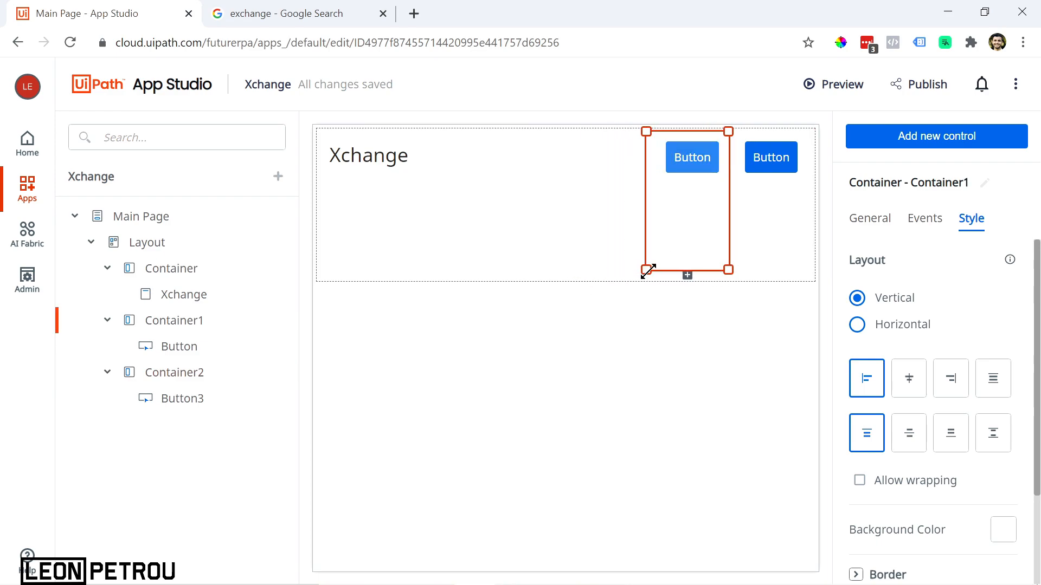
Change the style of the button in the middle container to Text
{"action": "left_click", "coordinate": [688, 169]}
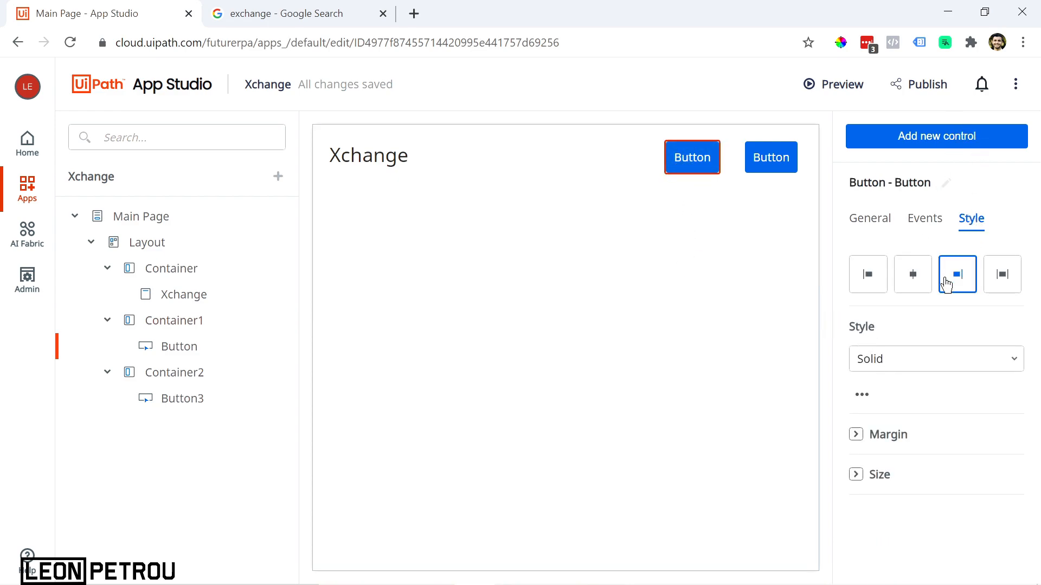
{"action": "left_click", "coordinate": [900, 366]}
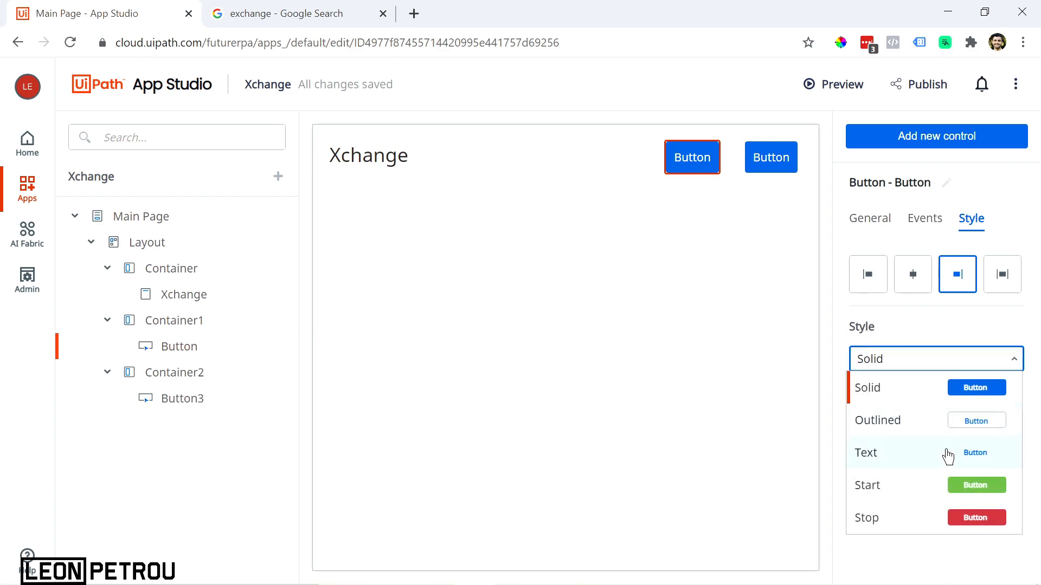
{"action": "left_click", "coordinate": [948, 456]}
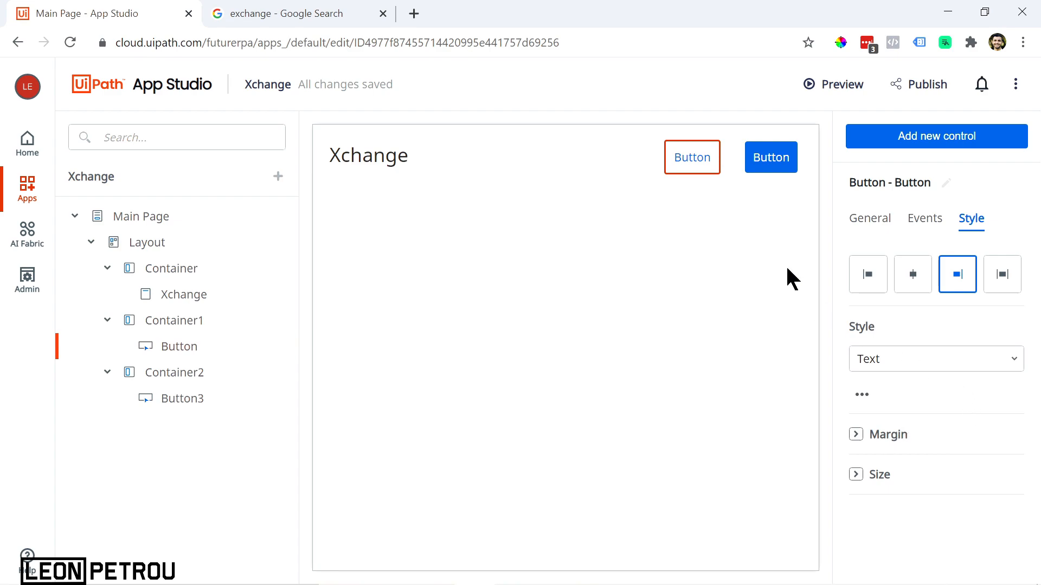
Try the Outlined, Start and Stop styles on the button in the third container, finishing with Text
{"action": "left_click", "coordinate": [786, 165]}
{"action": "left_click", "coordinate": [921, 357]}
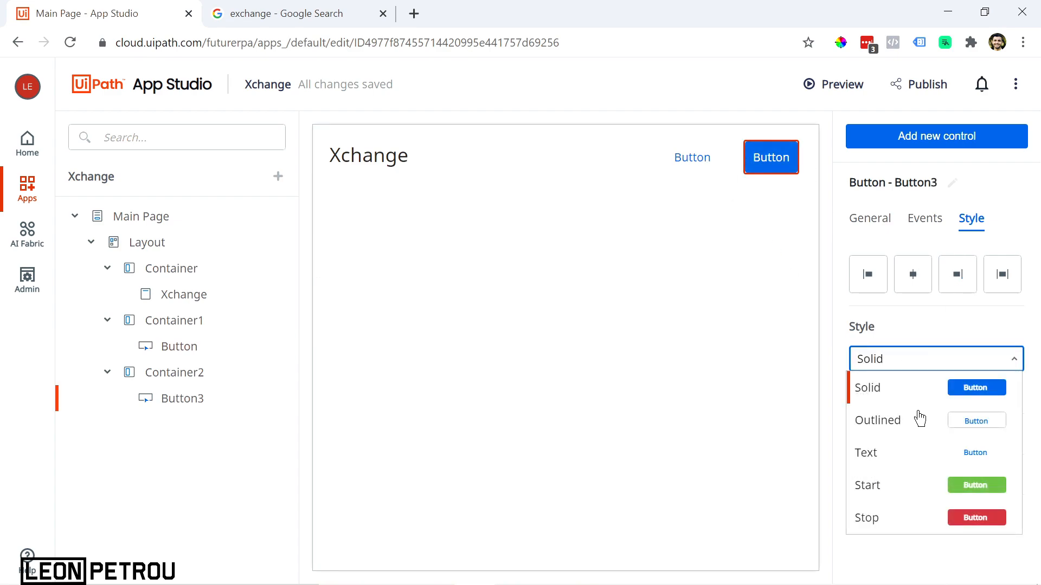
{"action": "left_click", "coordinate": [954, 428]}
{"action": "left_click", "coordinate": [956, 359]}
{"action": "left_click", "coordinate": [948, 486]}
{"action": "left_click", "coordinate": [906, 357]}
{"action": "left_click", "coordinate": [882, 519]}
{"action": "left_click", "coordinate": [928, 357]}
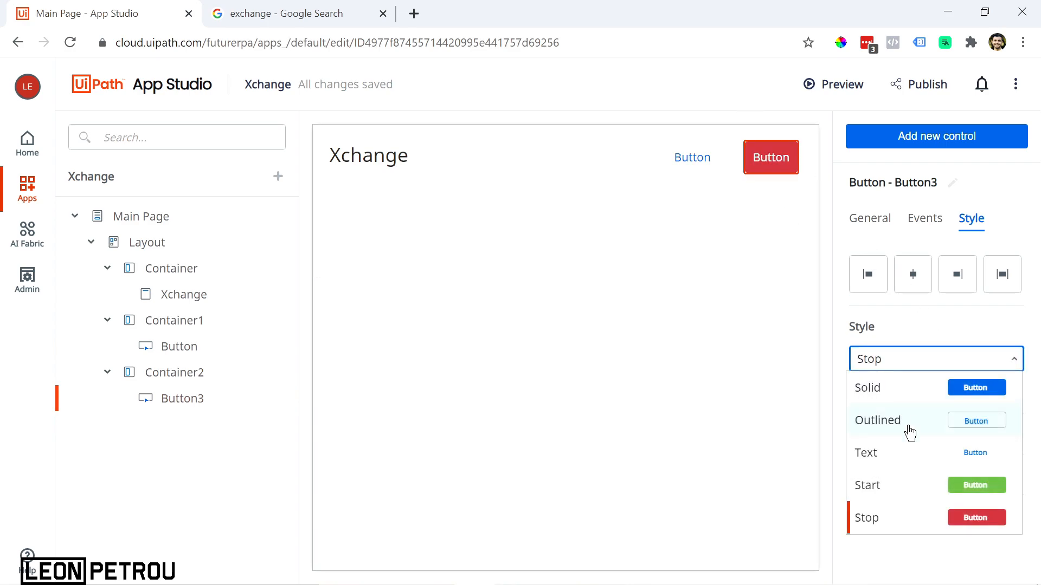
{"action": "left_click", "coordinate": [901, 451]}
Set the text of the button in the middle container to Home
{"action": "left_click", "coordinate": [695, 157]}
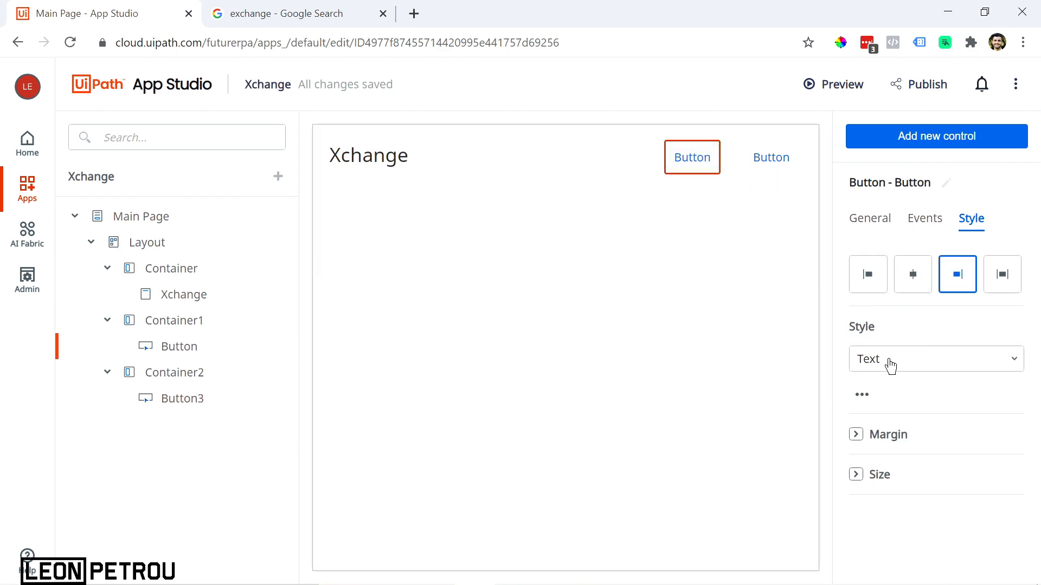
{"action": "left_click", "coordinate": [886, 358]}
{"action": "left_click", "coordinate": [687, 149]}
{"action": "left_click", "coordinate": [863, 221]}
{"action": "left_click", "coordinate": [928, 290]}
{"action": "left_click_drag", "start_coordinate": [928, 297], "coordinate": [883, 317]}
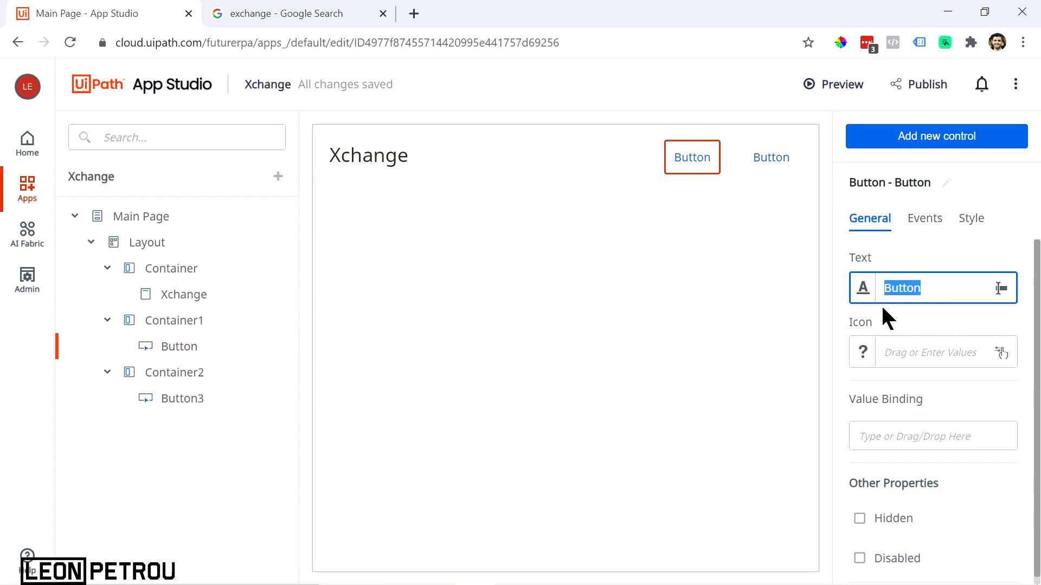
{"action": "key", "text": "BackSpace"}
{"action": "left_click", "coordinate": [906, 260]}
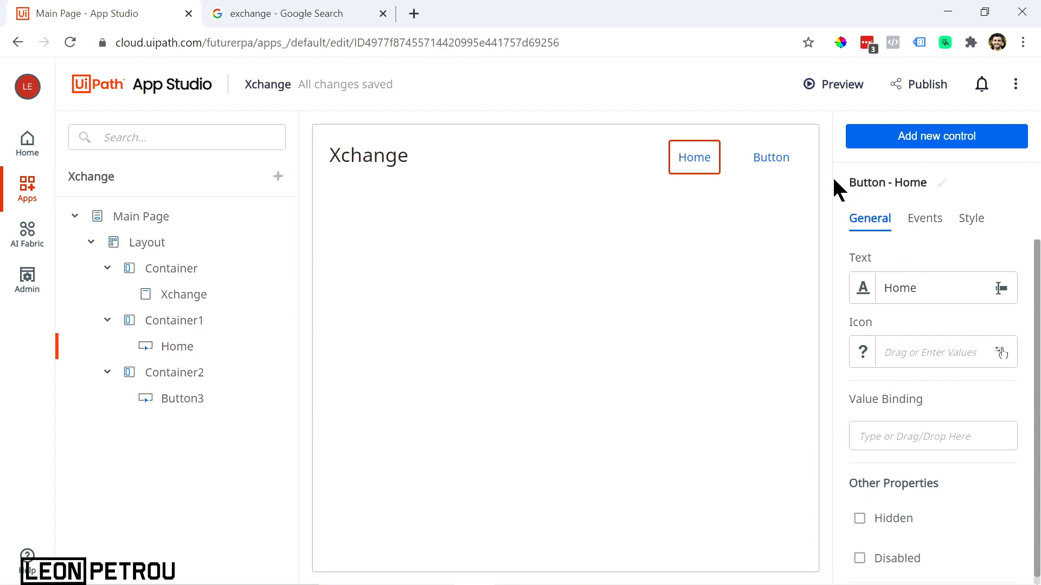
Set the text of the button in the third container to App
{"action": "left_click", "coordinate": [782, 162]}
{"action": "left_click_drag", "start_coordinate": [927, 288], "coordinate": [858, 287]}
{"action": "key", "text": "BackSpace"}
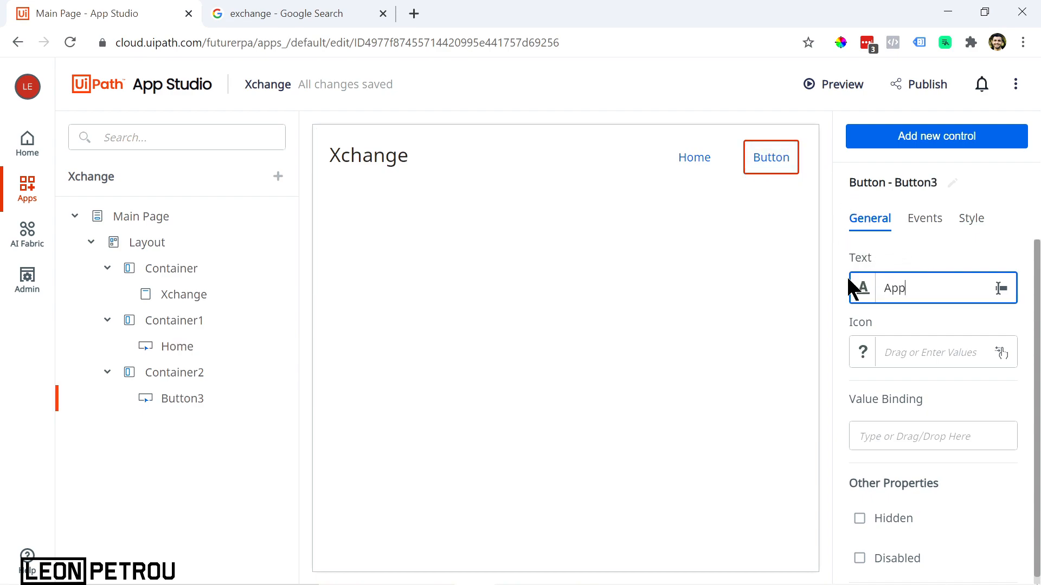
{"action": "left_click", "coordinate": [931, 260]}
Reduce the height of the title container and both button containers so the header layout becomes a thin strip
{"action": "left_click", "coordinate": [560, 223]}
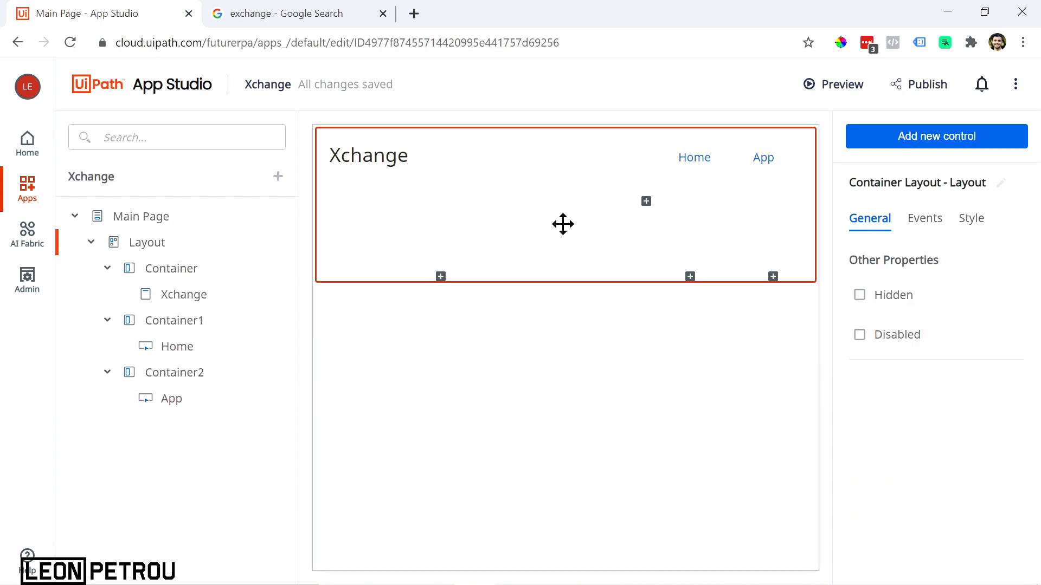
{"action": "left_click", "coordinate": [455, 237]}
{"action": "left_click", "coordinate": [456, 237]}
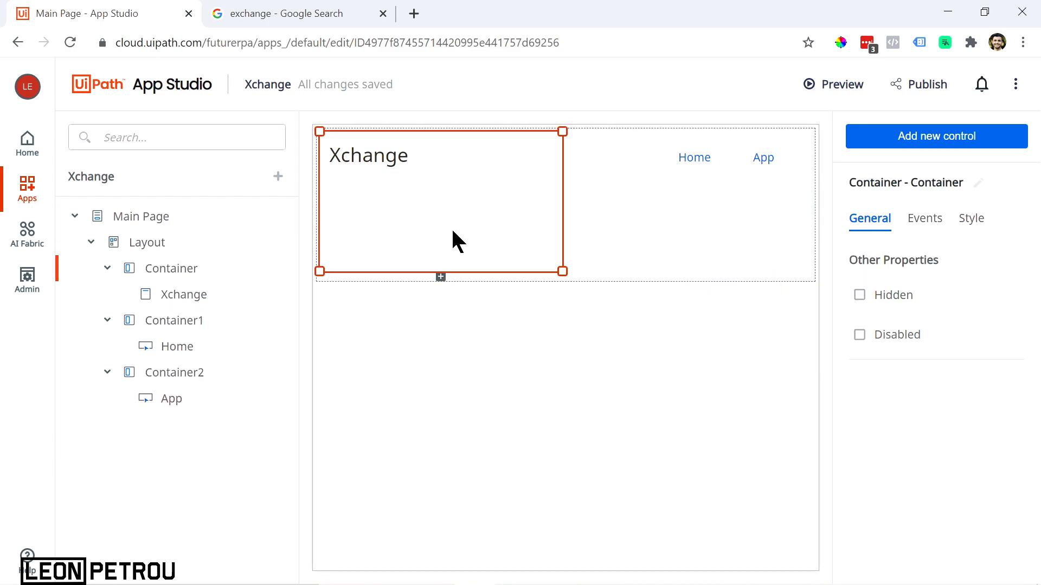
{"action": "left_click_drag", "start_coordinate": [546, 270], "coordinate": [548, 167]}
{"action": "left_click", "coordinate": [689, 214]}
{"action": "left_click_drag", "start_coordinate": [652, 270], "coordinate": [651, 180]}
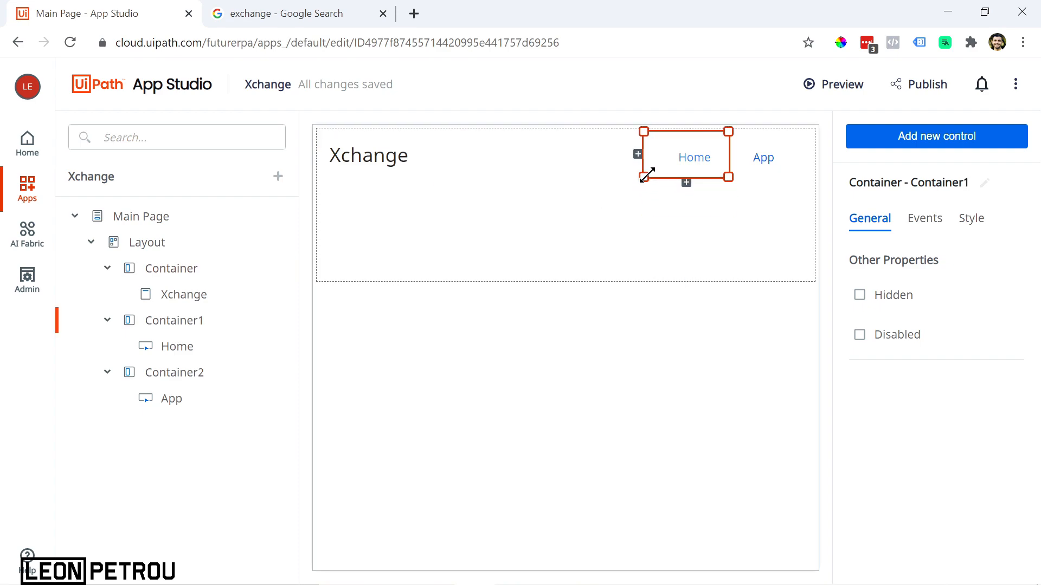
{"action": "left_click", "coordinate": [776, 236]}
{"action": "left_click_drag", "start_coordinate": [738, 215], "coordinate": [734, 186]}
{"action": "left_click", "coordinate": [607, 287]}
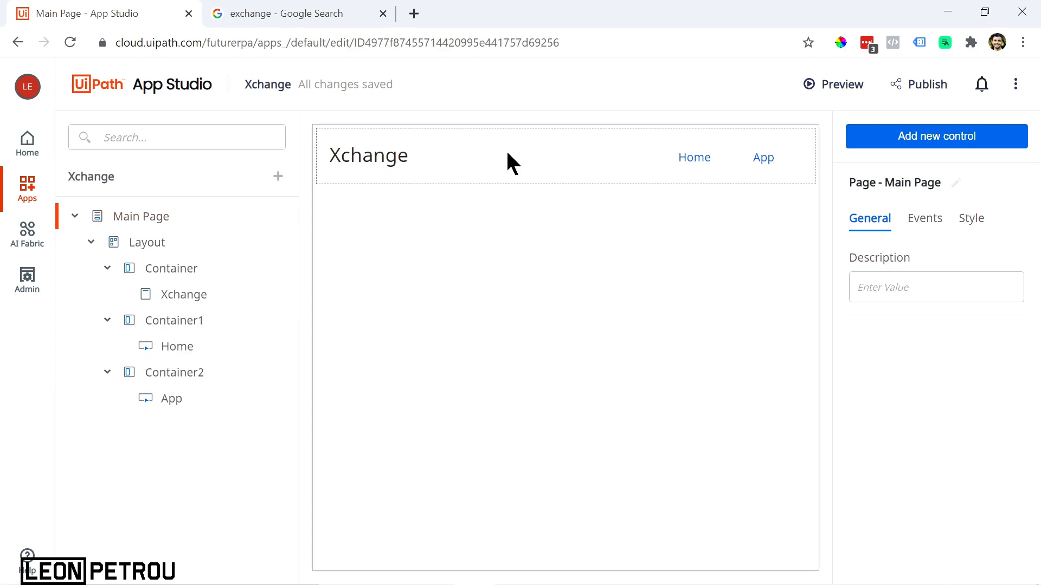
{"action": "left_click", "coordinate": [544, 181]}
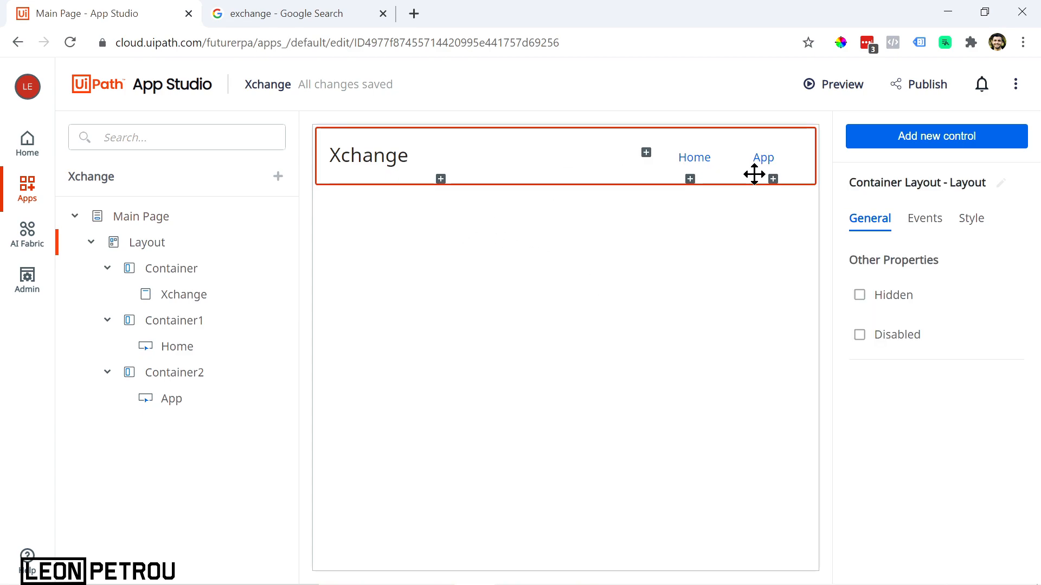
{"action": "left_click", "coordinate": [941, 138]}
{"action": "scroll", "coordinate": [946, 380], "scroll_direction": "down", "scroll_amount": 2}
{"action": "scroll", "coordinate": [938, 352], "scroll_direction": "down", "scroll_amount": 2}
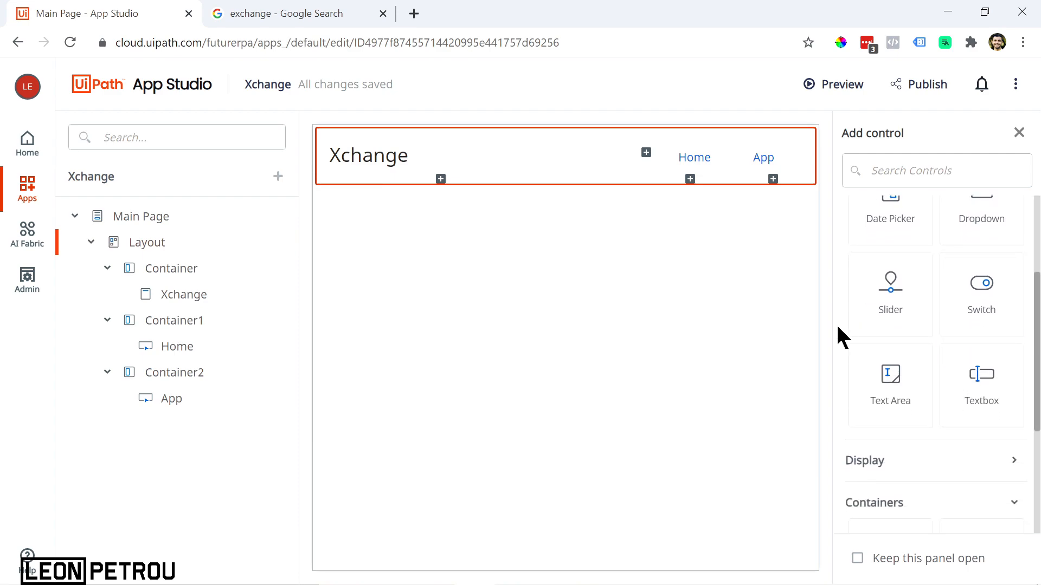
{"action": "left_click", "coordinate": [653, 244]}
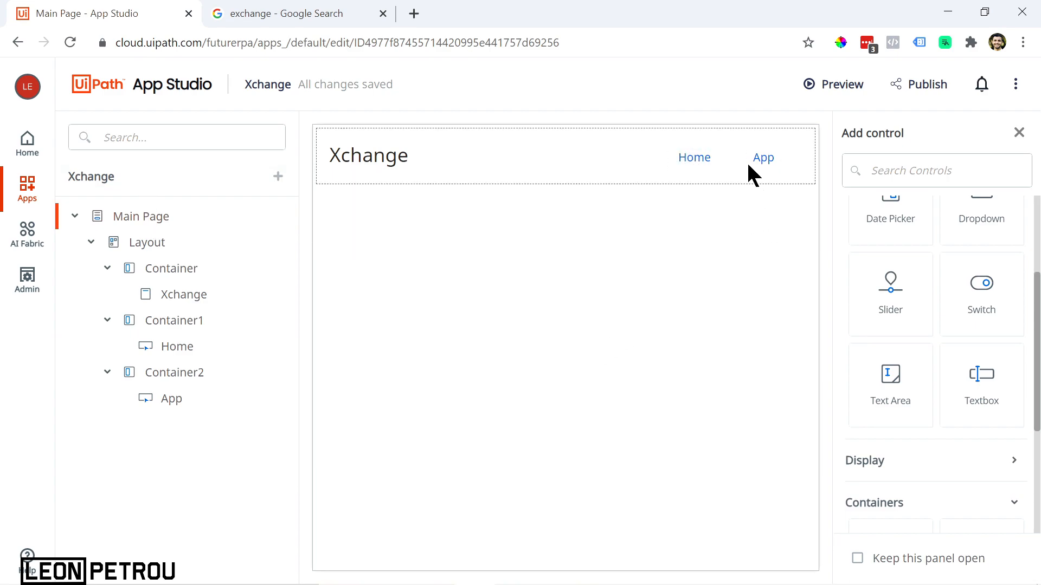
{"action": "left_click", "coordinate": [697, 162]}
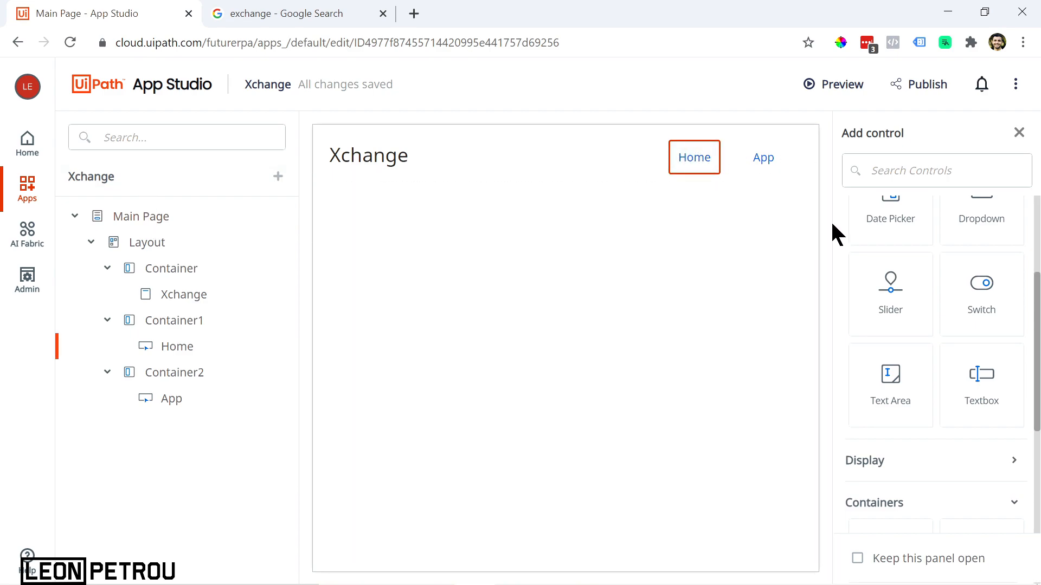
{"action": "scroll", "coordinate": [904, 355], "scroll_direction": "up", "scroll_amount": 3}
{"action": "left_click", "coordinate": [711, 157]}
{"action": "left_click", "coordinate": [719, 253]}
Create a click rule on the Home button with the Open a Page action targeting Main Page
{"action": "left_click", "coordinate": [687, 161]}
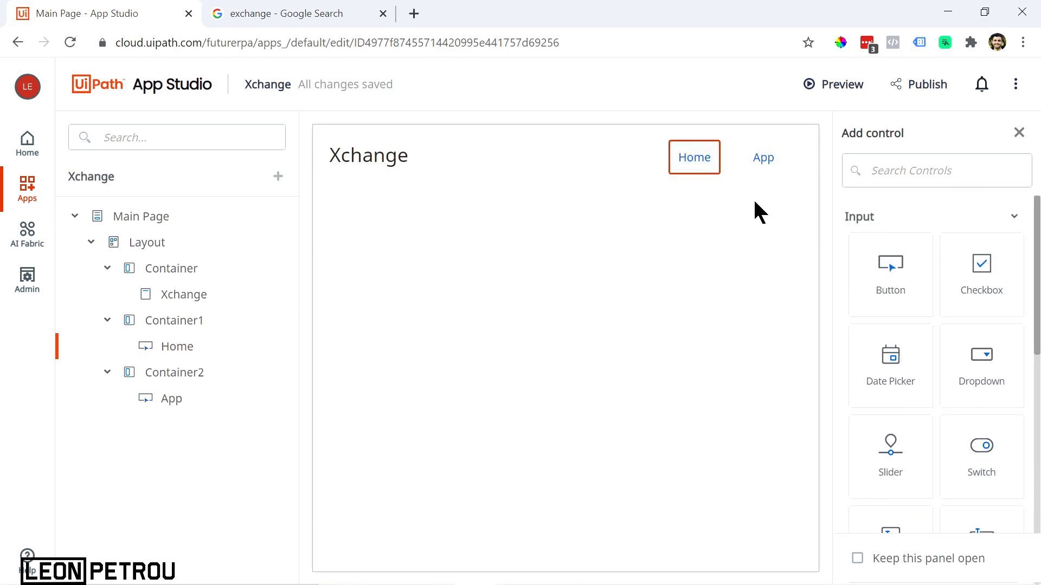
{"action": "scroll", "coordinate": [943, 260], "scroll_direction": "down", "scroll_amount": 6}
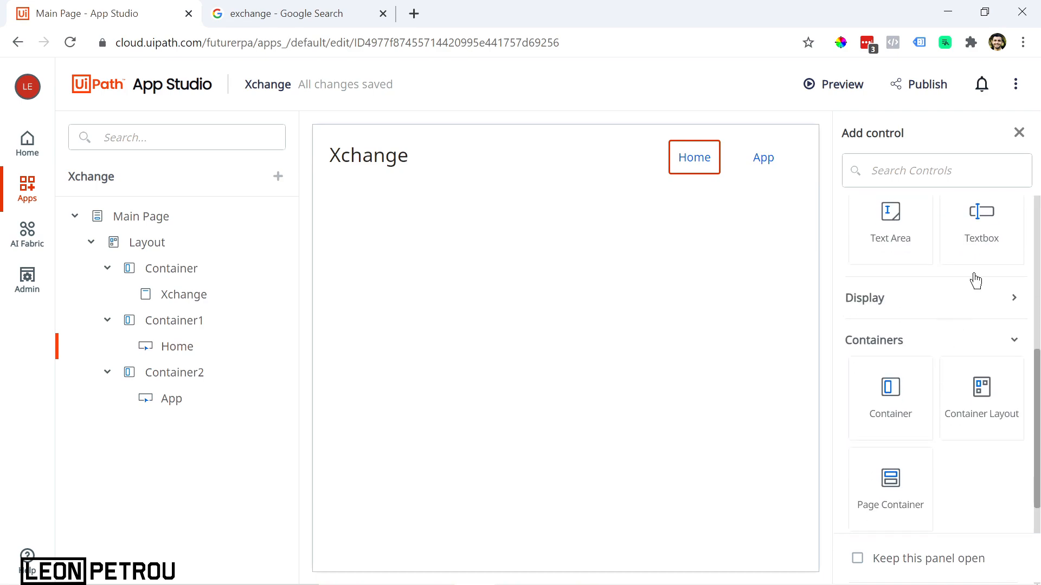
{"action": "left_click", "coordinate": [1019, 133]}
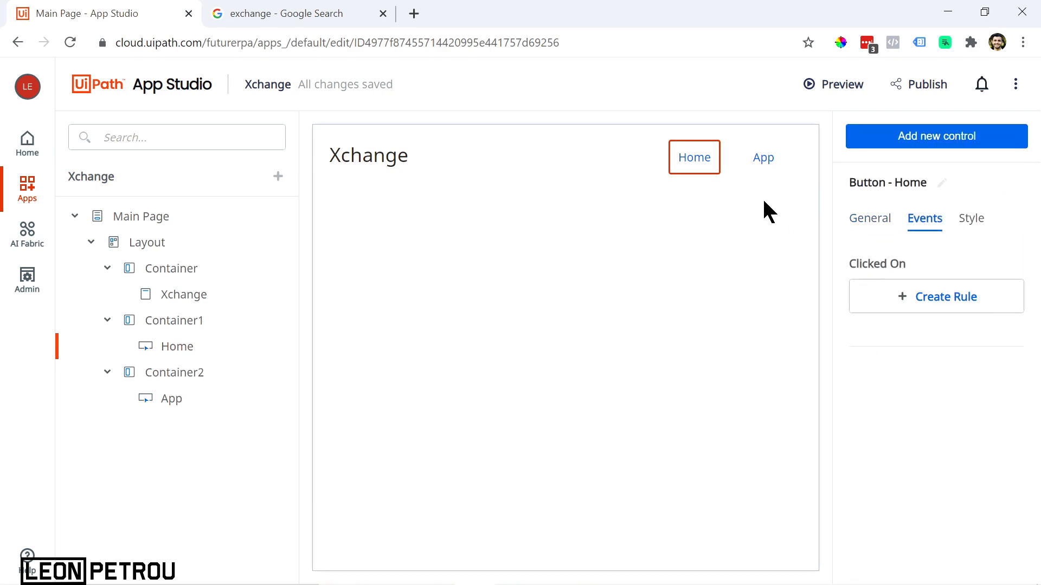
{"action": "left_click", "coordinate": [925, 302]}
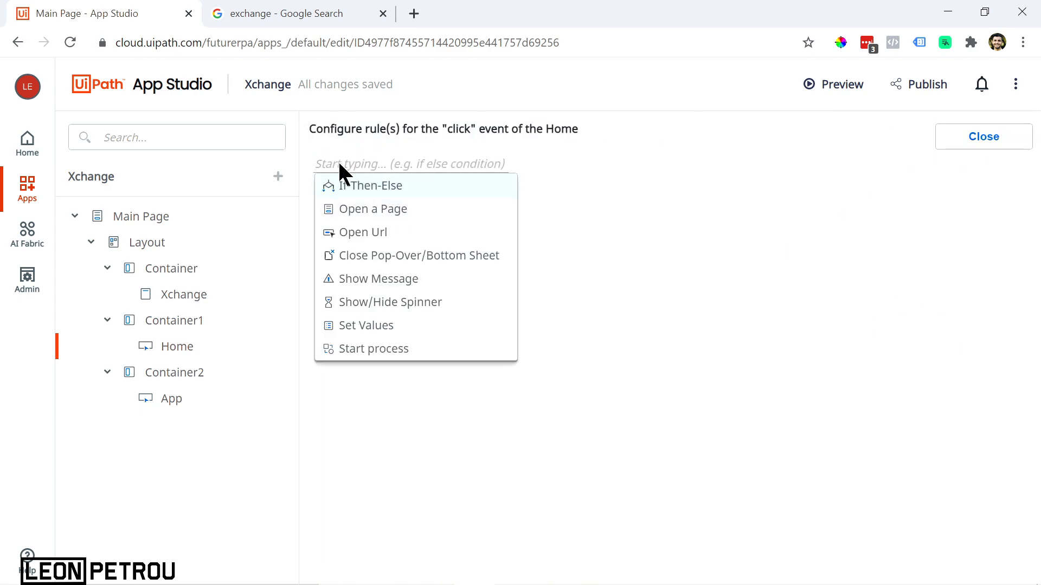
{"action": "left_click", "coordinate": [997, 153]}
{"action": "left_click", "coordinate": [979, 153]}
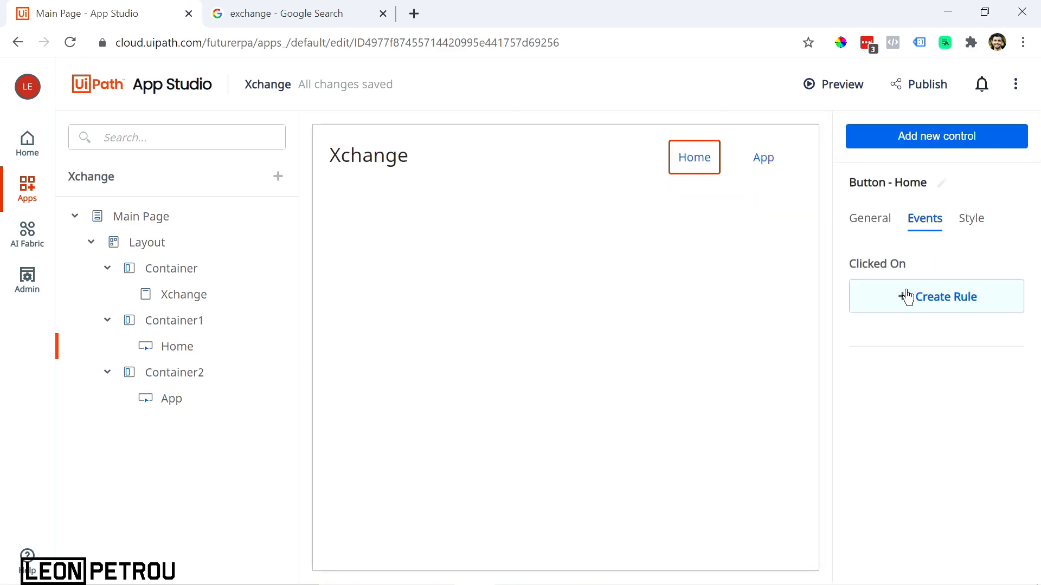
{"action": "left_click", "coordinate": [936, 303]}
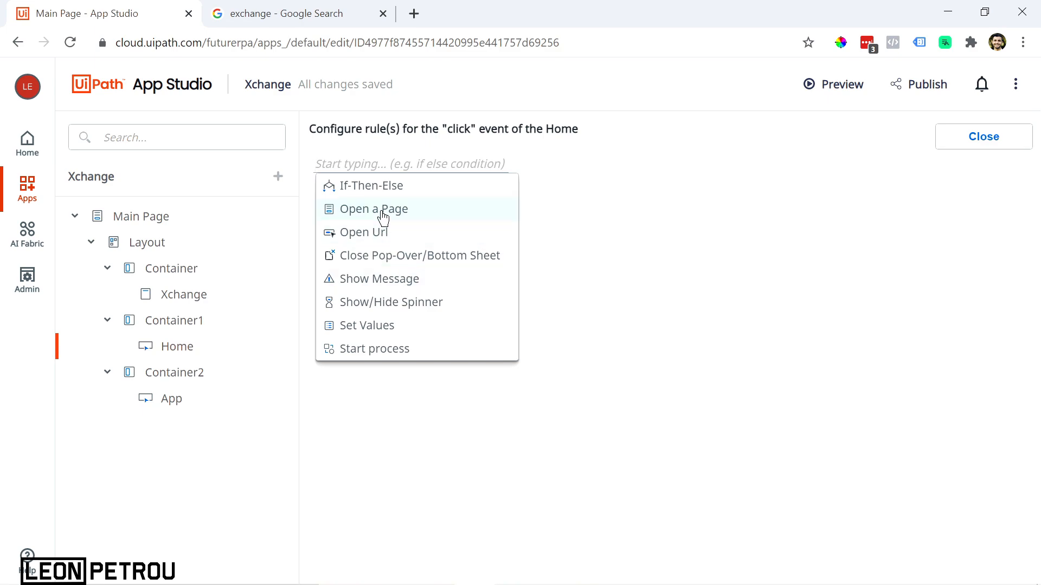
{"action": "left_click", "coordinate": [383, 215]}
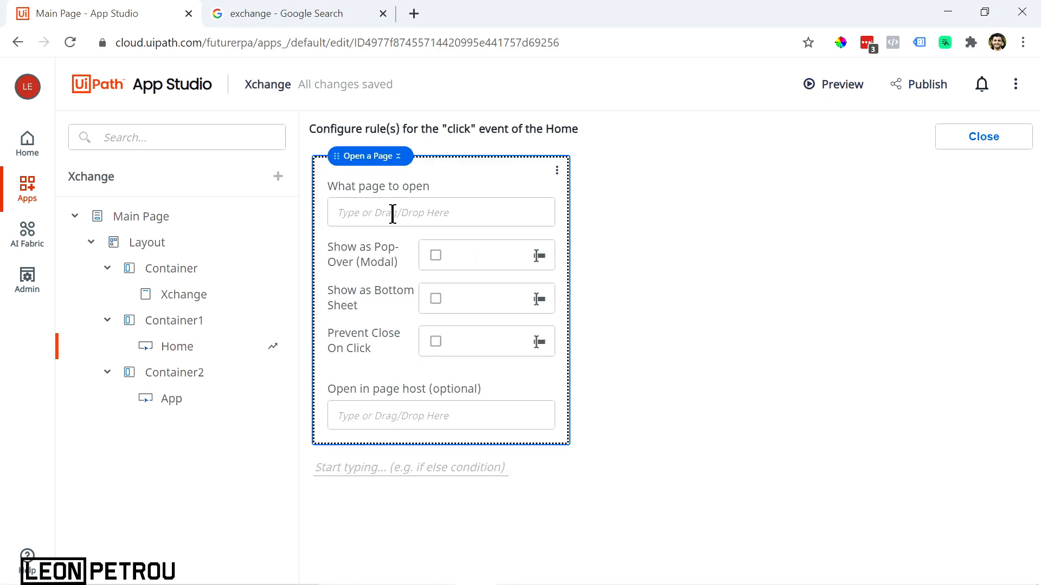
{"action": "left_click", "coordinate": [393, 213]}
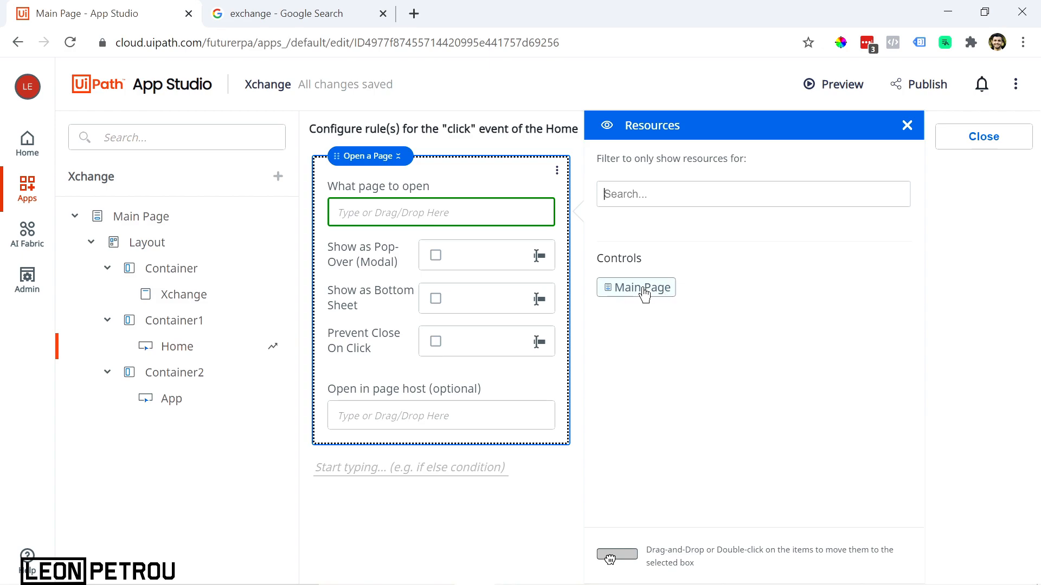
{"action": "left_click_drag", "start_coordinate": [644, 294], "coordinate": [437, 214]}
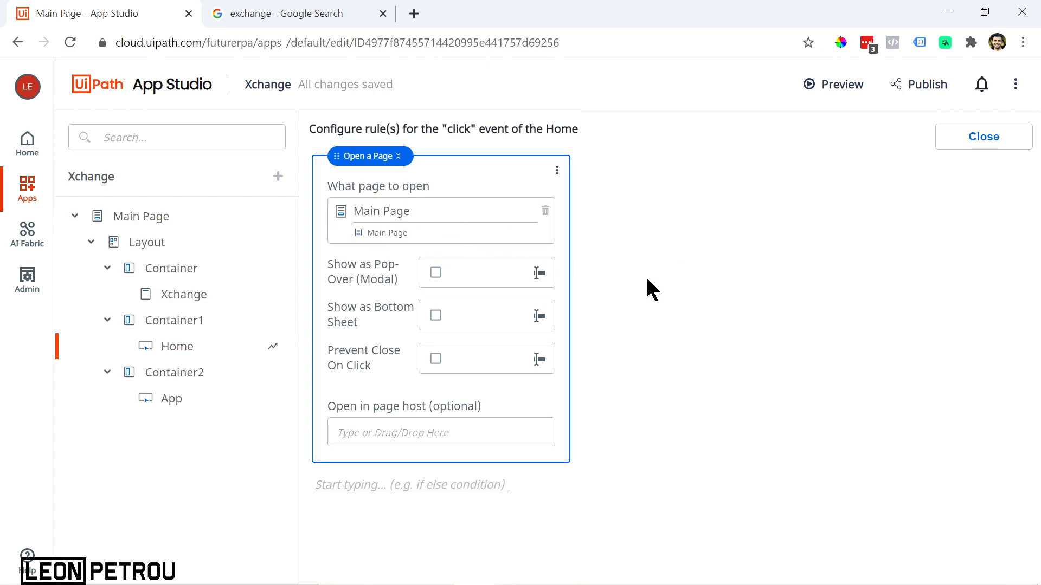
{"action": "left_click", "coordinate": [983, 138]}
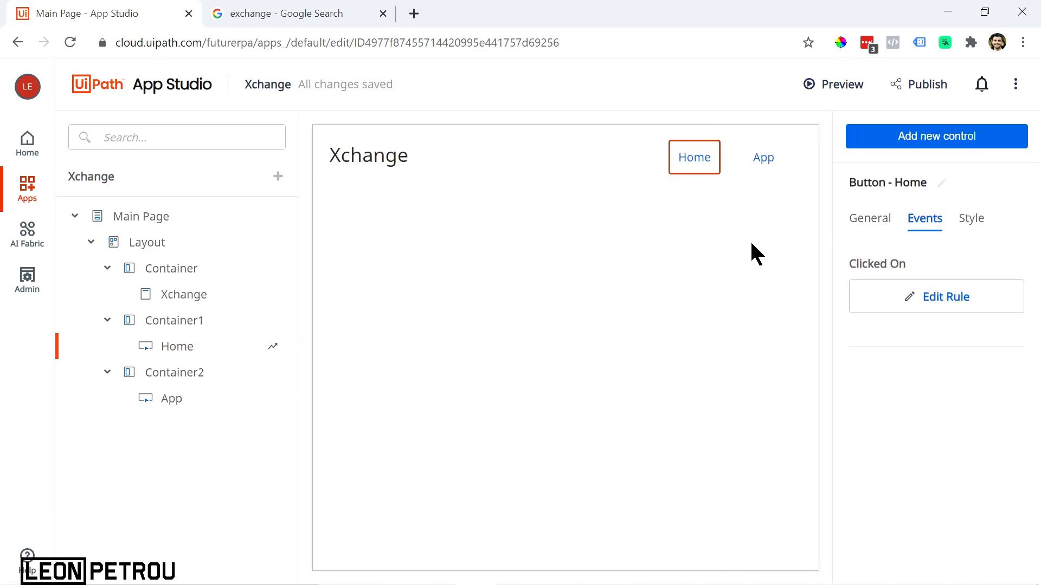
Add a new page to the Xchange app
{"action": "left_click", "coordinate": [130, 219]}
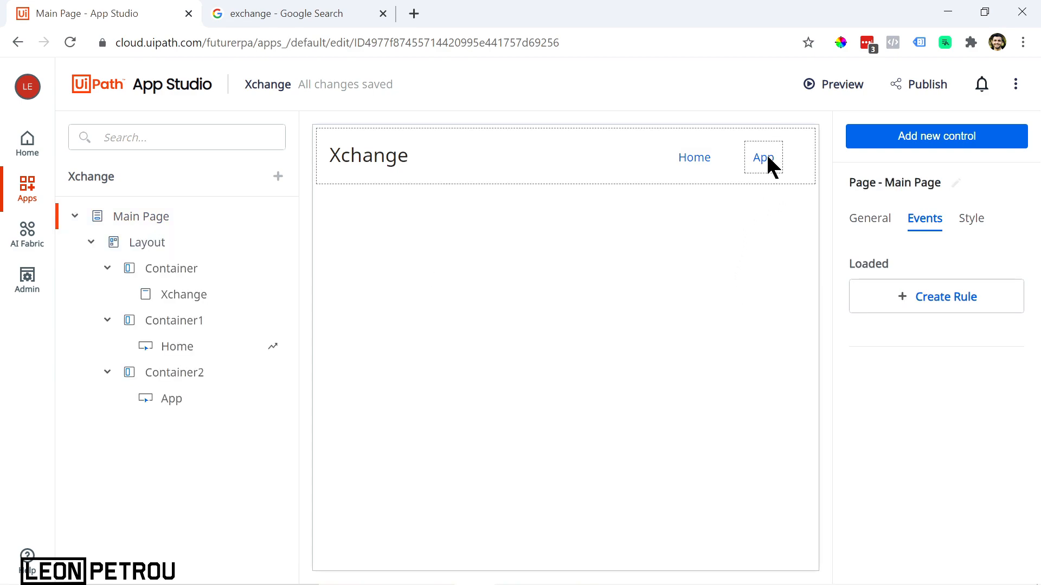
{"action": "left_click", "coordinate": [278, 178]}
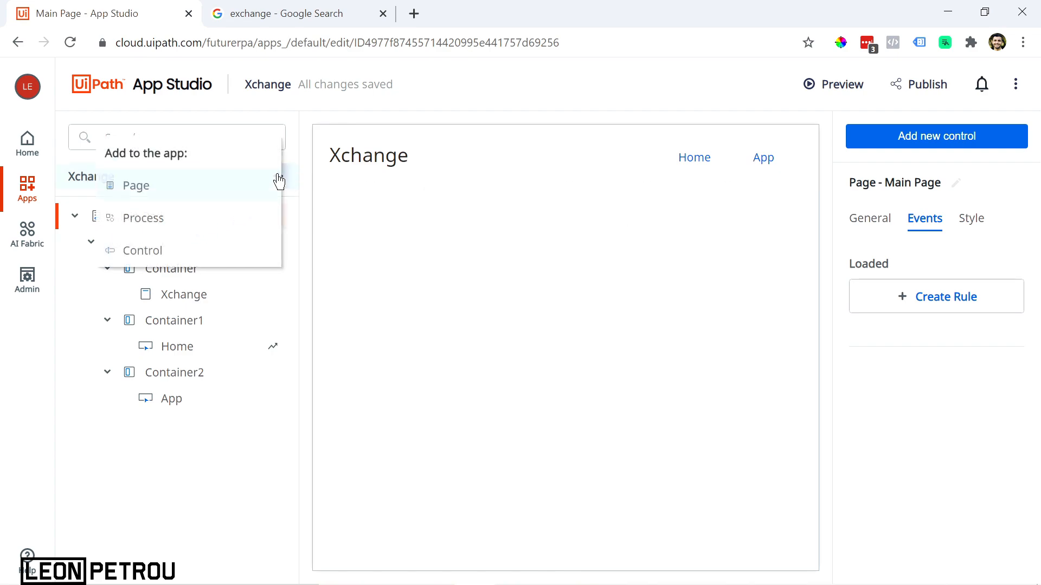
{"action": "left_click", "coordinate": [136, 187]}
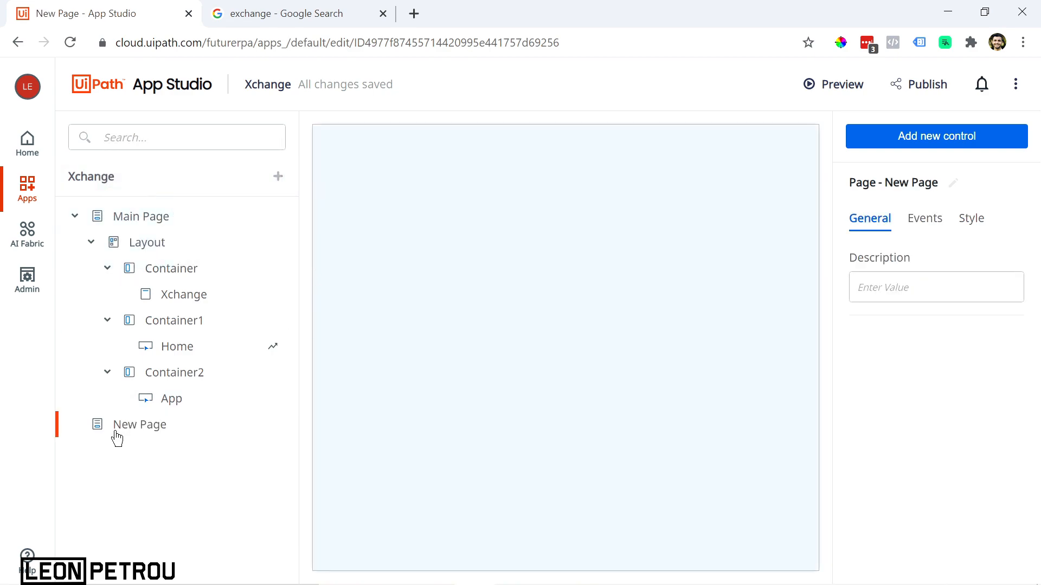
{"action": "left_click", "coordinate": [937, 136]}
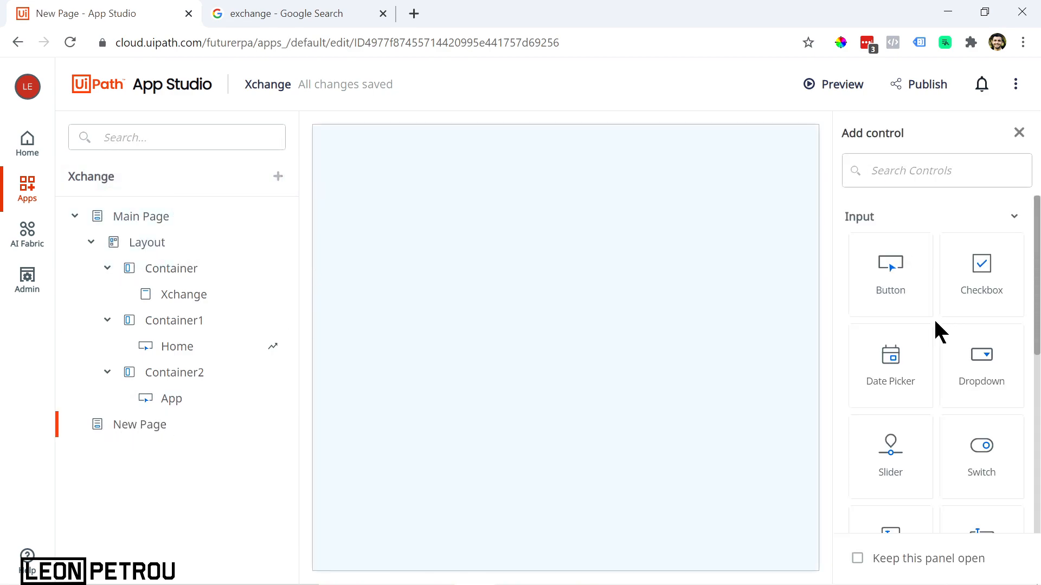
{"action": "left_click", "coordinate": [141, 217]}
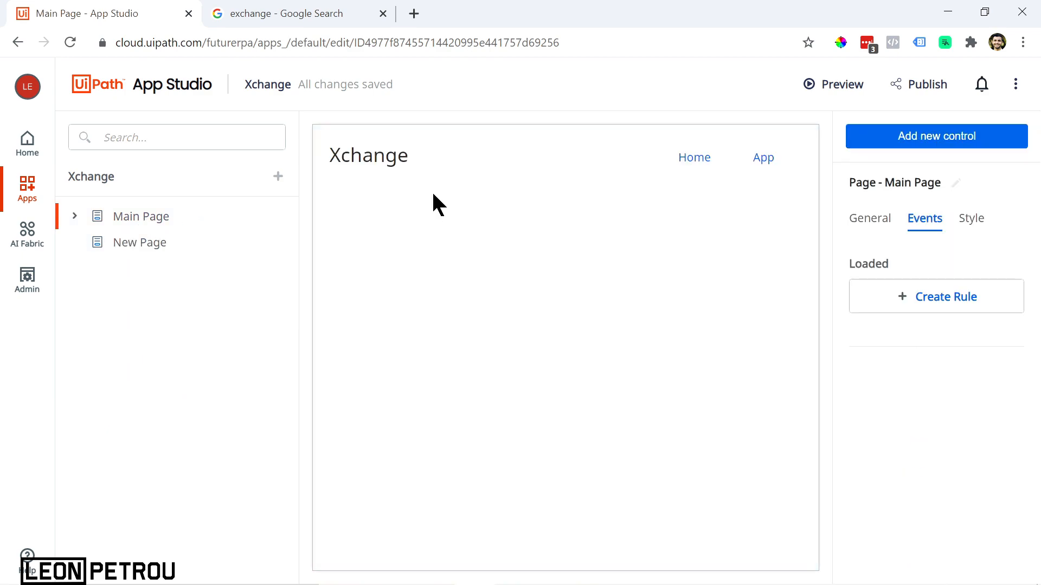
{"action": "left_click", "coordinate": [484, 166]}
{"action": "right_click", "coordinate": [580, 176]}
{"action": "left_click", "coordinate": [577, 175]}
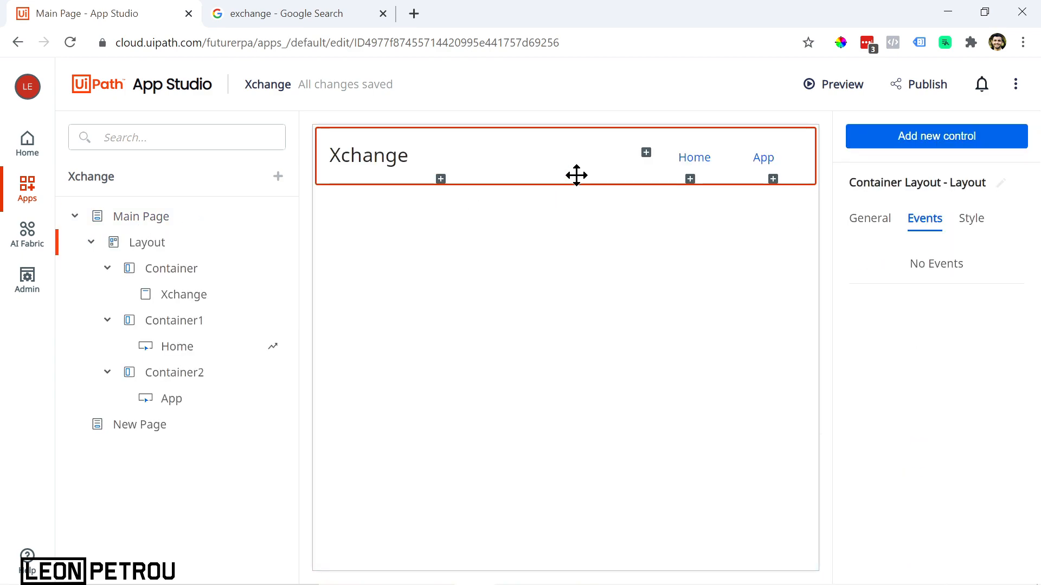
{"action": "right_click", "coordinate": [577, 175]}
{"action": "left_click", "coordinate": [577, 176]}
{"action": "left_click", "coordinate": [580, 180]}
Add a container holding a header with the text Xchange to the new page
{"action": "left_click", "coordinate": [143, 438]}
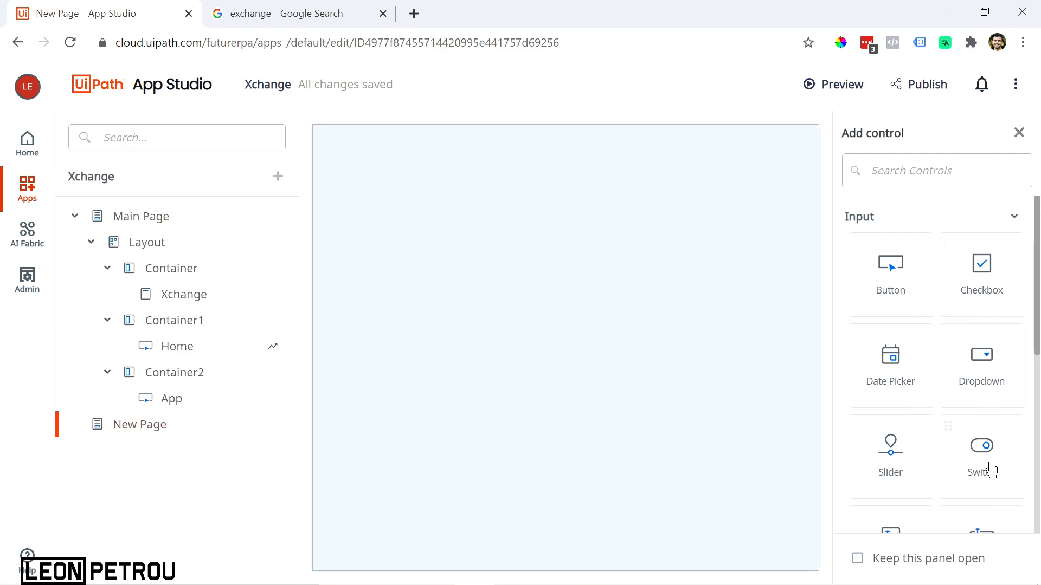
{"action": "scroll", "coordinate": [992, 466], "scroll_direction": "down", "scroll_amount": 3}
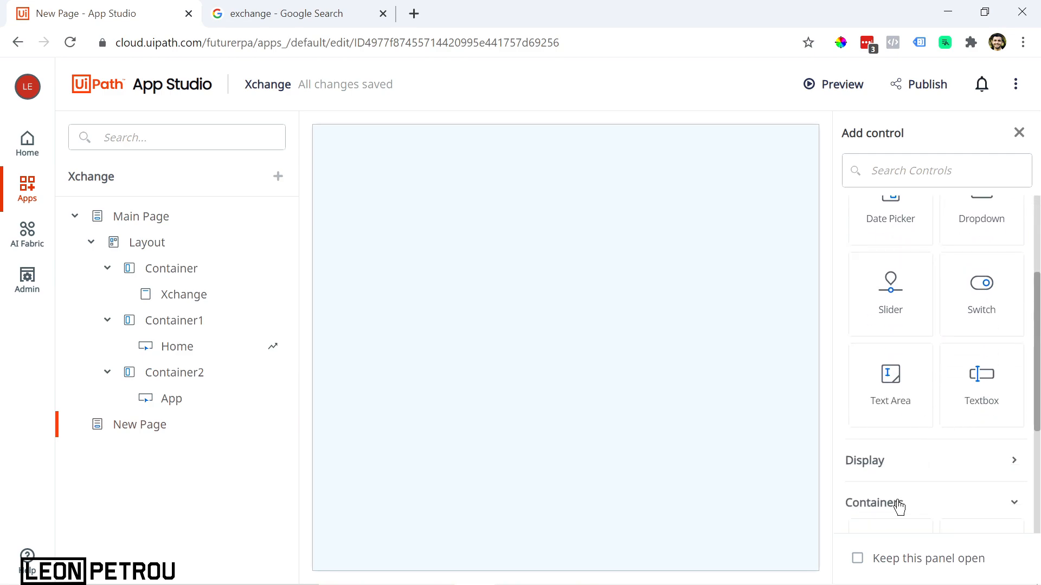
{"action": "scroll", "coordinate": [899, 507], "scroll_direction": "down", "scroll_amount": 3}
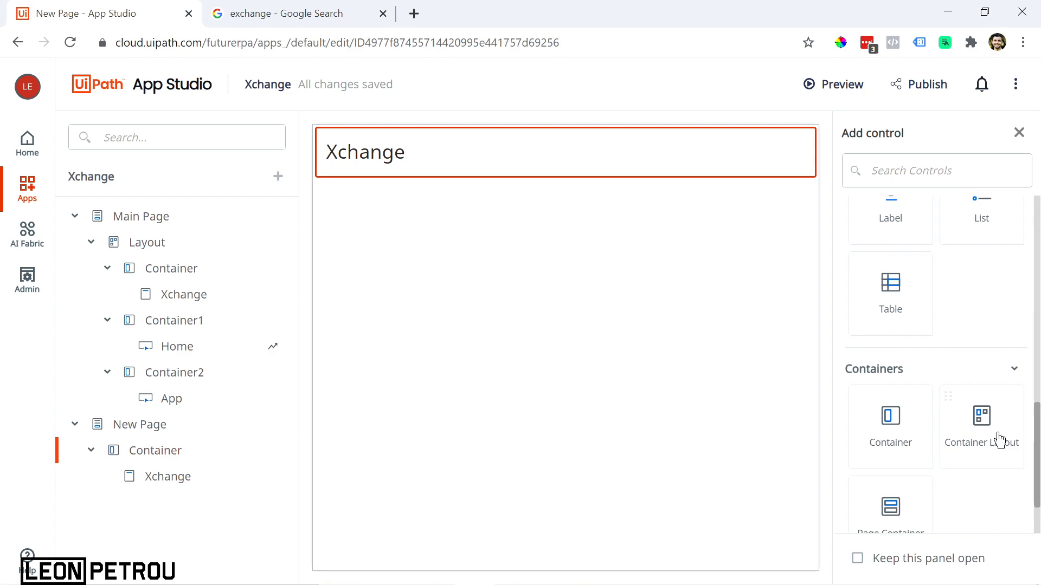
Add a Container Layout below the header on the new page and move the Xchange header into the layout's container
{"action": "left_click_drag", "start_coordinate": [995, 434], "coordinate": [553, 230]}
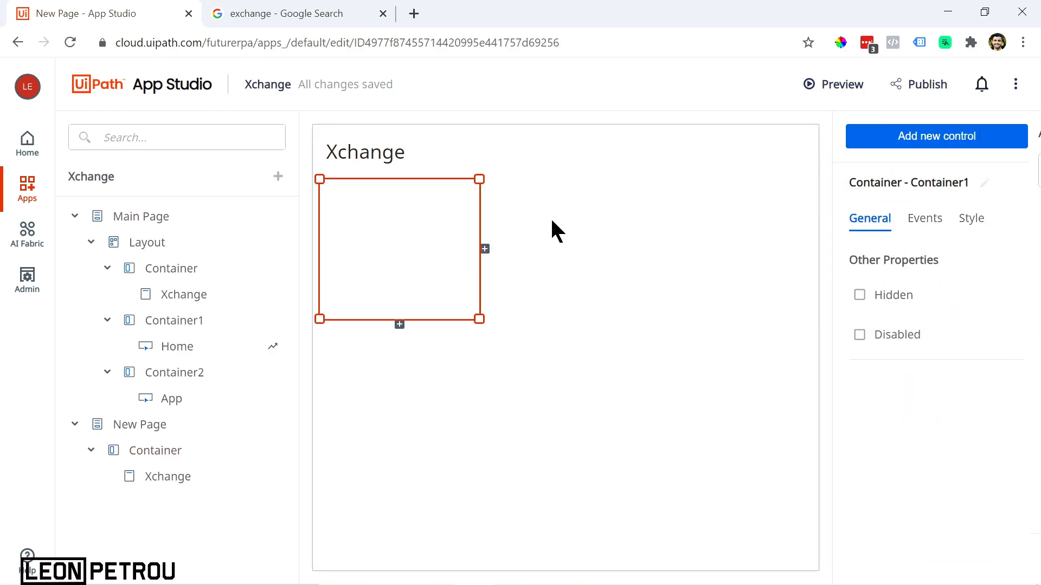
{"action": "left_click_drag", "start_coordinate": [379, 163], "coordinate": [393, 233]}
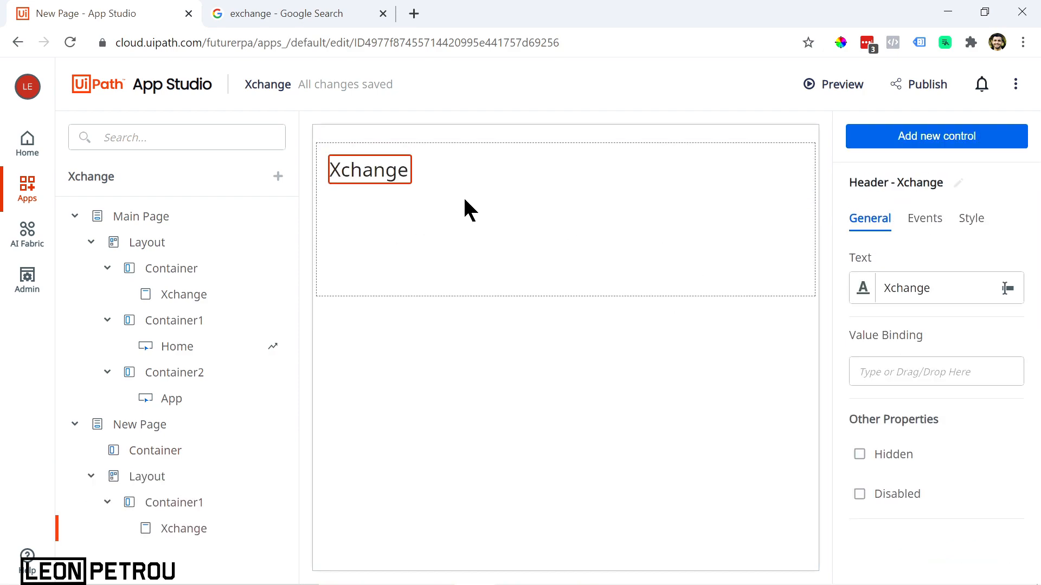
Delete the empty container above the layout on the new page
{"action": "left_click", "coordinate": [438, 200]}
{"action": "left_click", "coordinate": [503, 142]}
{"action": "left_click", "coordinate": [505, 132]}
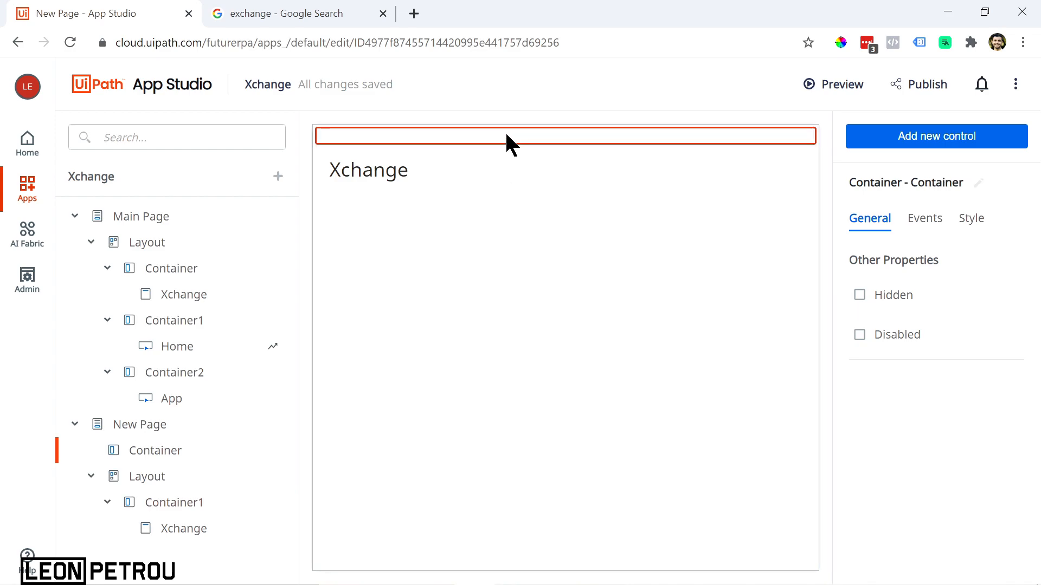
{"action": "left_click", "coordinate": [670, 139]}
{"action": "left_click", "coordinate": [670, 140]}
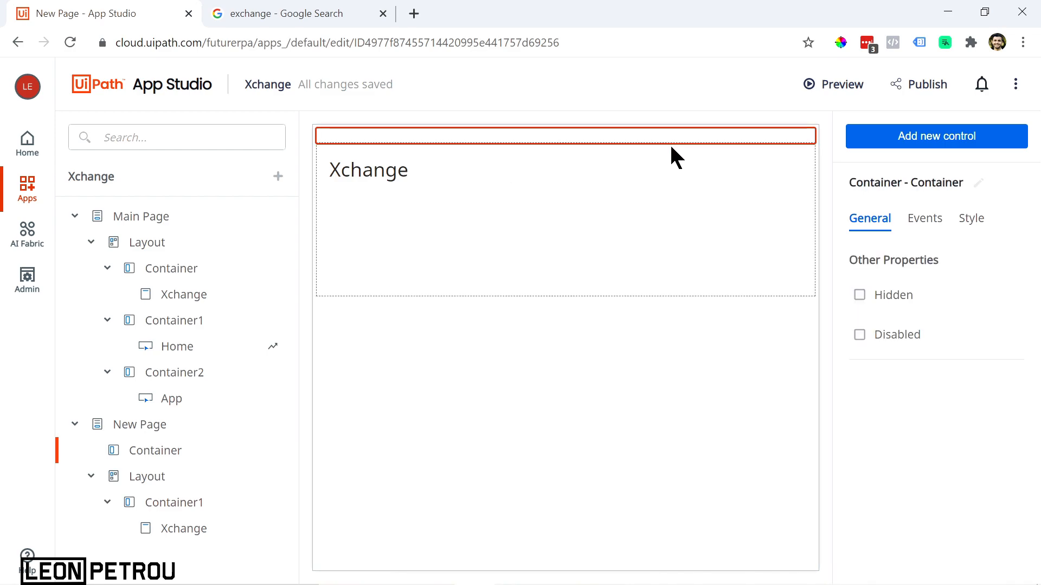
{"action": "key", "text": "Delete"}
Add two more containers beside the Xchange header's container in the new page's layout
{"action": "left_click", "coordinate": [404, 165]}
{"action": "left_click", "coordinate": [413, 209]}
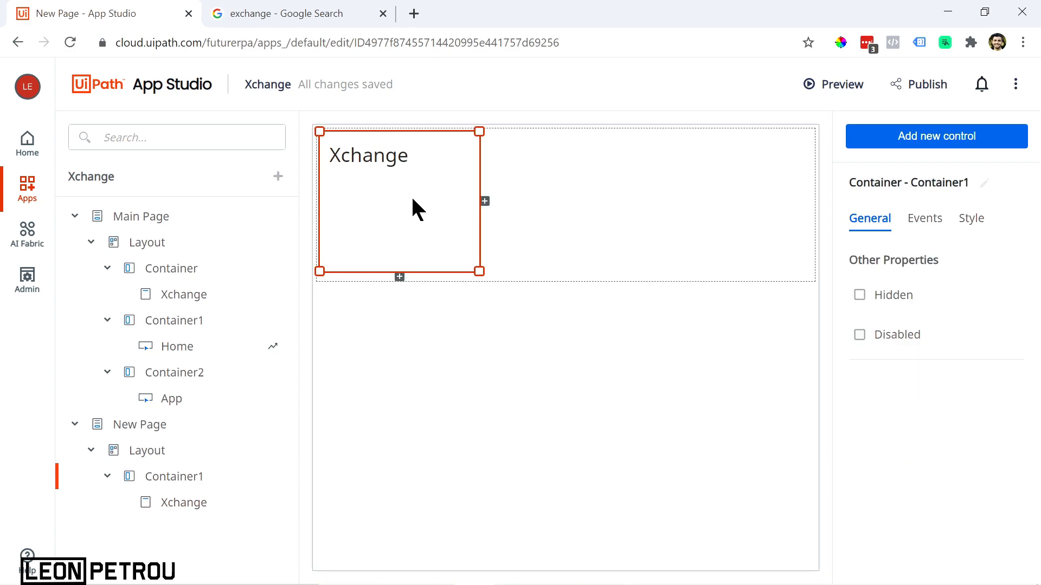
{"action": "left_click", "coordinate": [485, 202]}
{"action": "left_click", "coordinate": [651, 201]}
{"action": "left_click", "coordinate": [617, 219]}
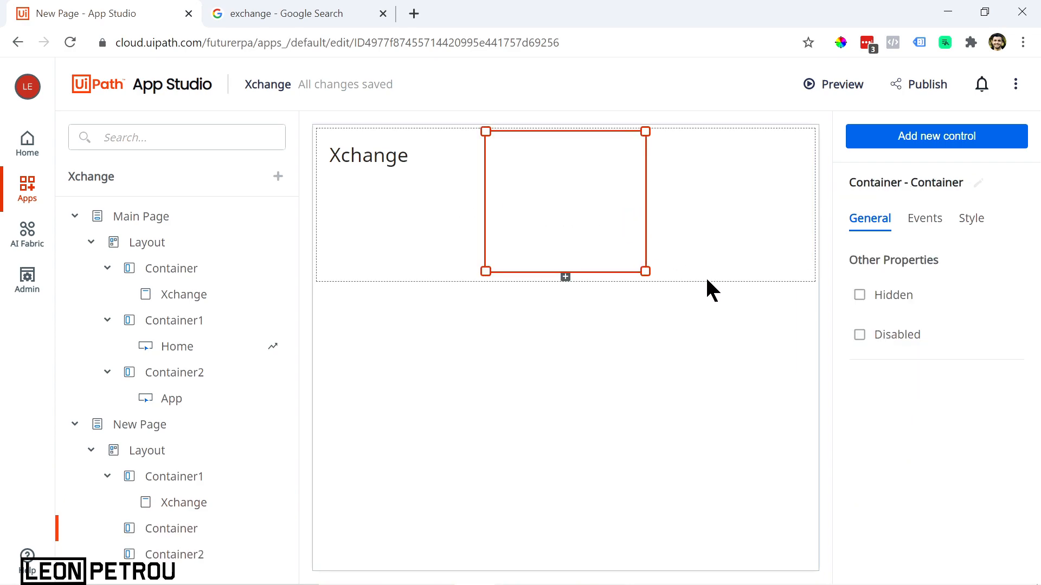
Add a Button control to each of the two empty containers in the new page's layout
{"action": "left_click", "coordinate": [854, 142]}
{"action": "left_click_drag", "start_coordinate": [900, 276], "coordinate": [534, 174]}
{"action": "left_click", "coordinate": [770, 198]}
{"action": "left_click", "coordinate": [916, 143]}
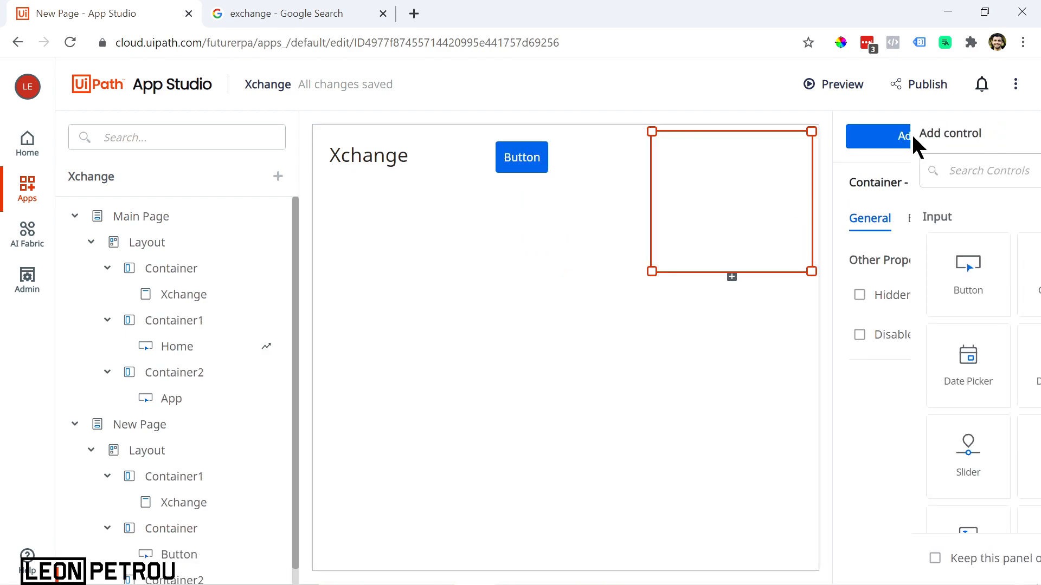
{"action": "left_click_drag", "start_coordinate": [864, 251], "coordinate": [722, 227]}
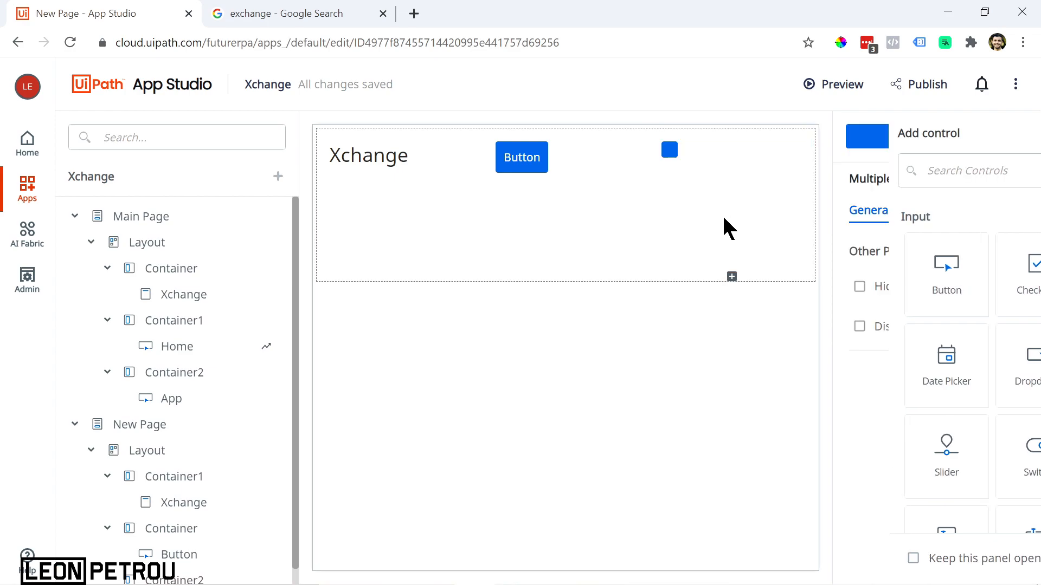
Narrow the two button containers so both buttons sit side by side at the far end of the header row
{"action": "left_click", "coordinate": [545, 200]}
{"action": "left_click", "coordinate": [697, 221]}
{"action": "left_click", "coordinate": [656, 278]}
{"action": "left_click", "coordinate": [667, 282]}
{"action": "left_click", "coordinate": [698, 215]}
{"action": "left_click_drag", "start_coordinate": [660, 266], "coordinate": [727, 269]}
{"action": "left_click", "coordinate": [568, 229]}
{"action": "left_click_drag", "start_coordinate": [645, 270], "coordinate": [720, 271]}
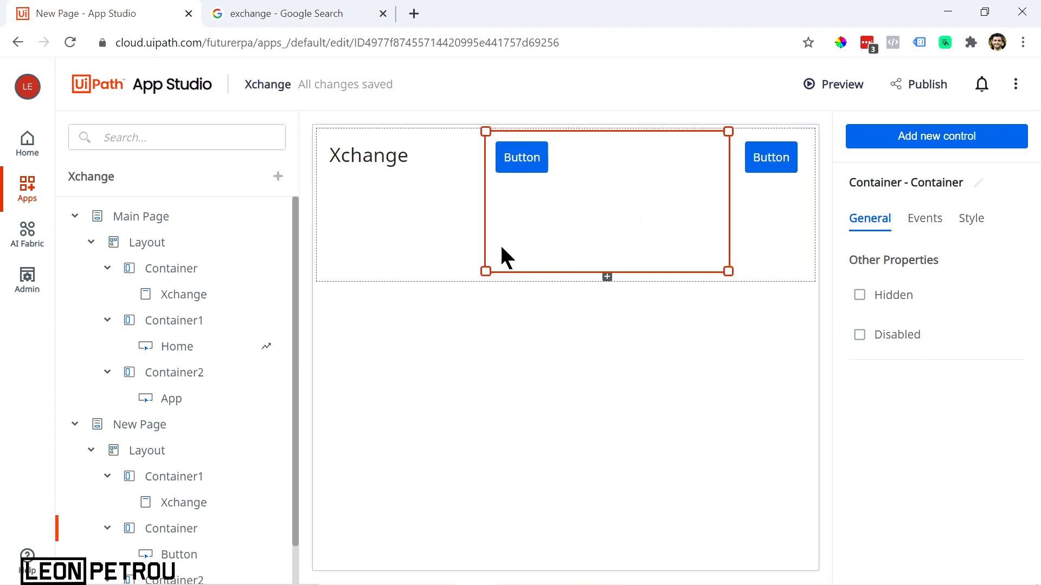
{"action": "left_click_drag", "start_coordinate": [487, 271], "coordinate": [664, 266]}
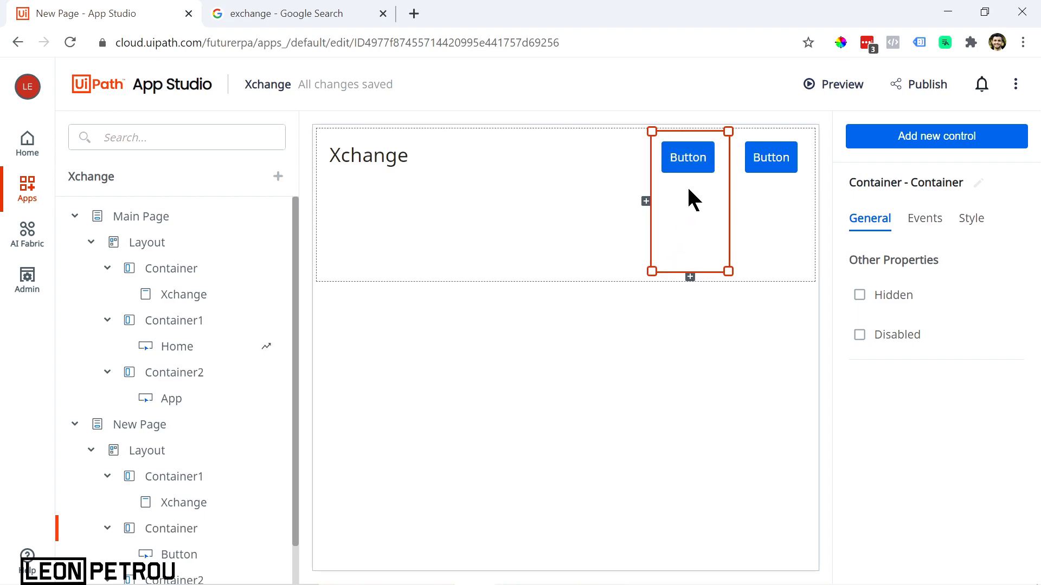
Set the first button's text to Home and the second button's text to App on the new page
{"action": "left_click", "coordinate": [685, 158]}
{"action": "double_click", "coordinate": [961, 288]}
{"action": "type", "text": "Home"}
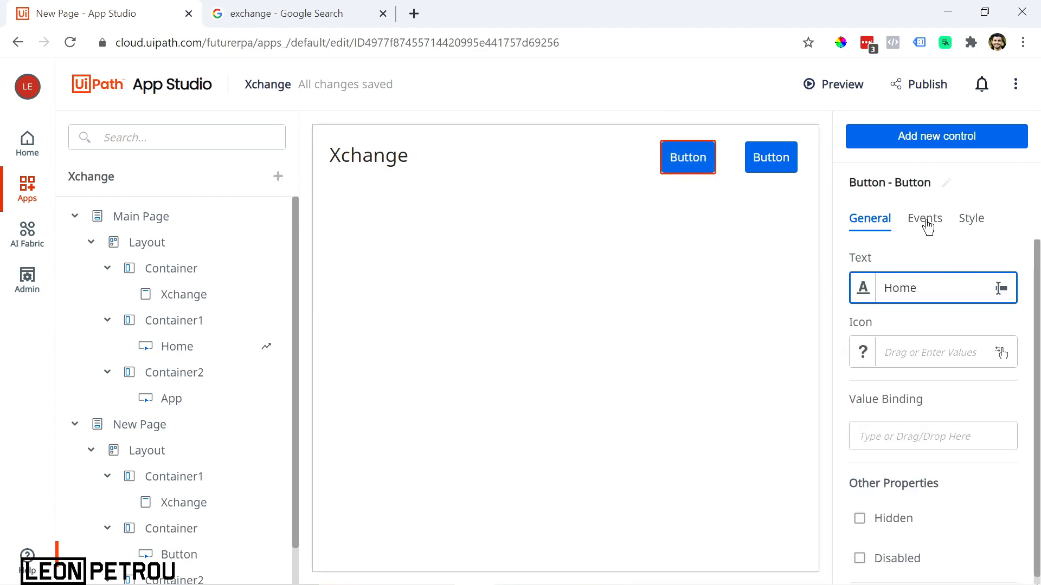
{"action": "left_click", "coordinate": [783, 157]}
{"action": "double_click", "coordinate": [930, 292]}
{"action": "type", "text": "App"}
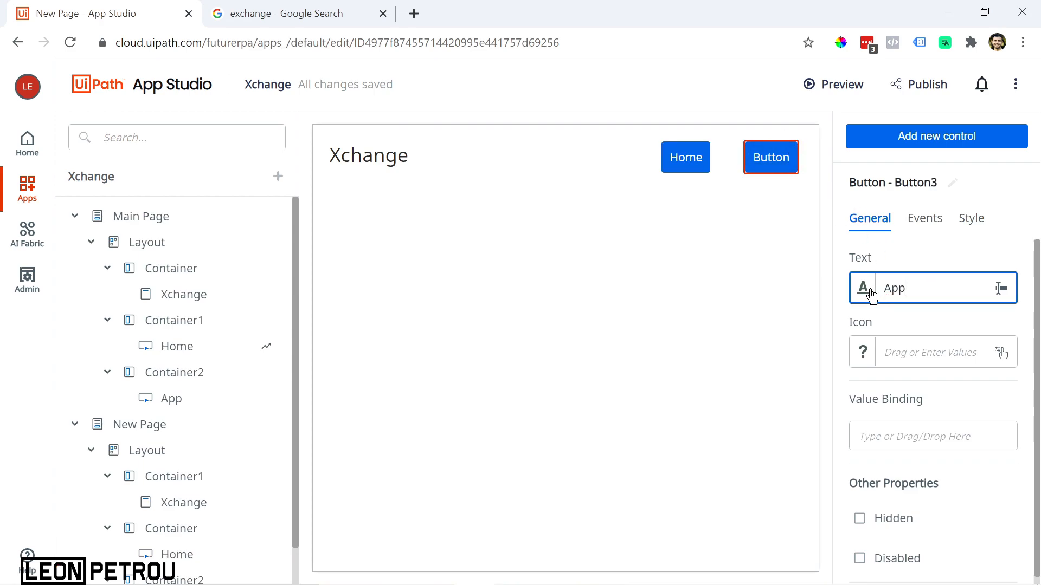
{"action": "left_click", "coordinate": [927, 244]}
Change the style of the Home and App buttons on the new page from Solid to Text
{"action": "left_click", "coordinate": [698, 161]}
{"action": "scroll", "coordinate": [913, 424], "scroll_direction": "down", "scroll_amount": 2}
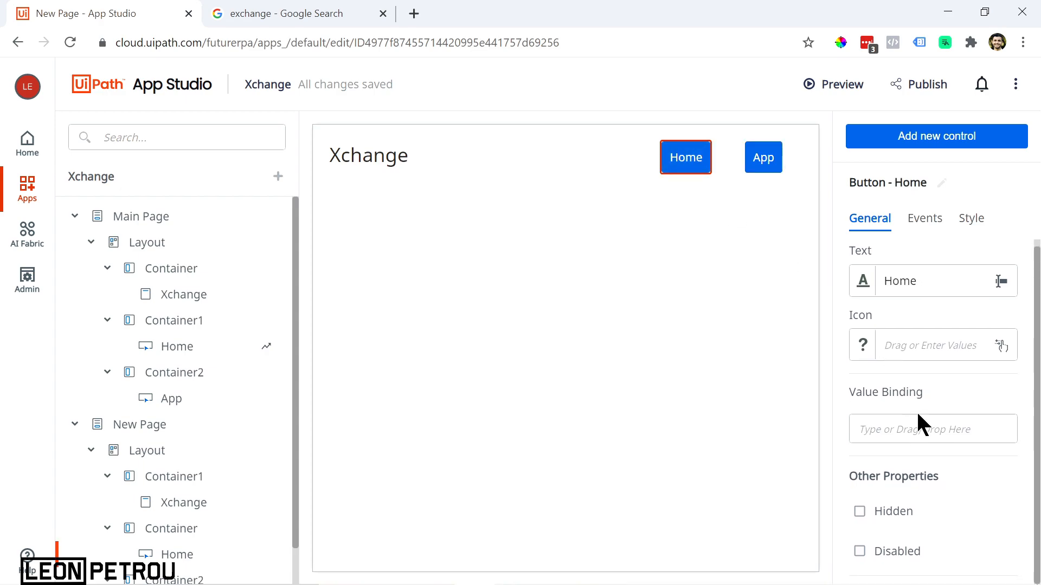
{"action": "left_click", "coordinate": [971, 220]}
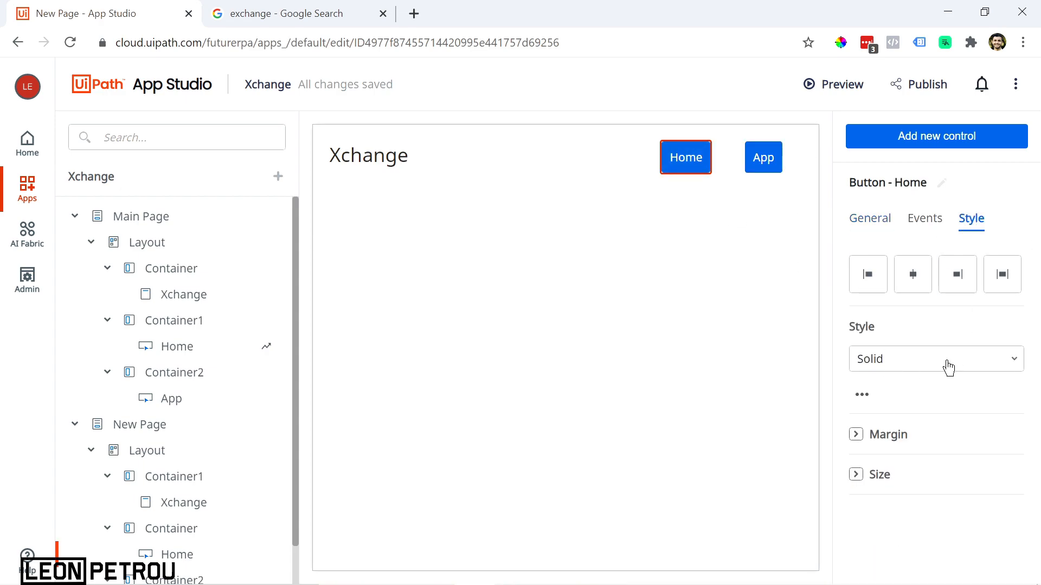
{"action": "left_click", "coordinate": [877, 361]}
{"action": "left_click", "coordinate": [972, 465]}
{"action": "left_click", "coordinate": [751, 162]}
{"action": "left_click", "coordinate": [996, 359]}
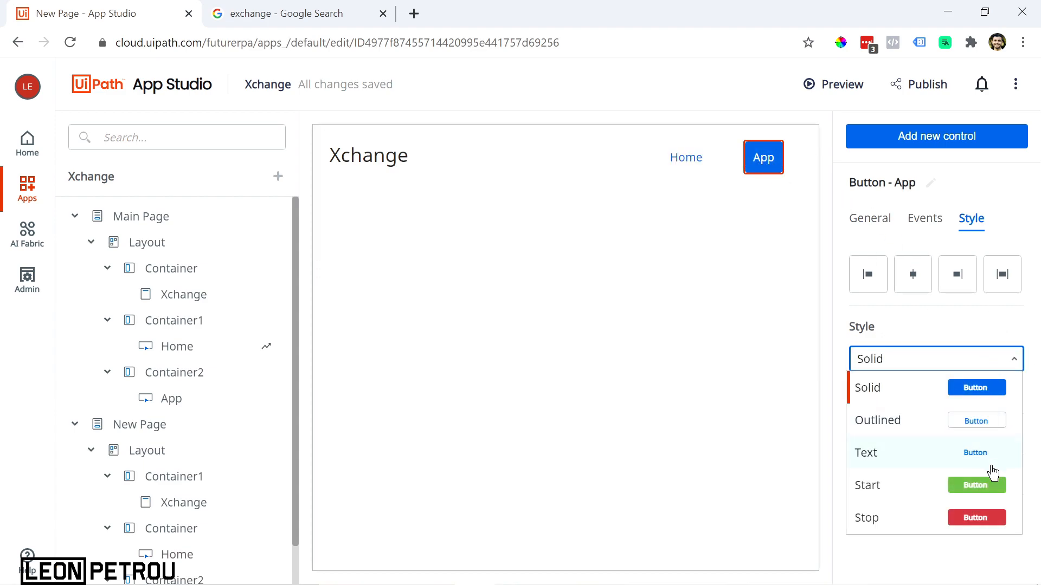
{"action": "left_click", "coordinate": [989, 470]}
{"action": "left_click", "coordinate": [732, 189]}
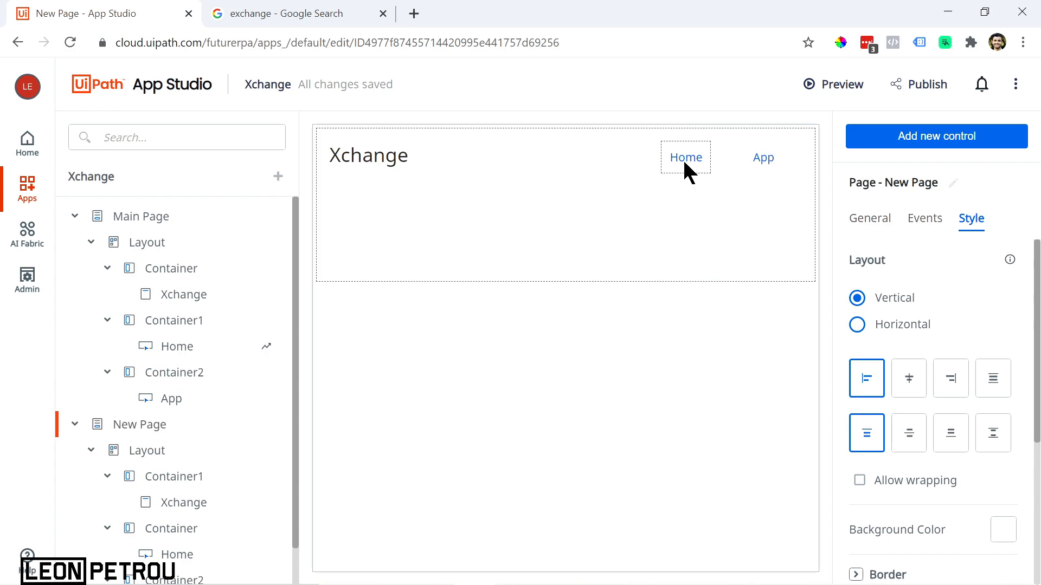
Reduce the height of the Xchange, Home and App containers to fit a single header row
{"action": "left_click", "coordinate": [525, 214]}
{"action": "left_click", "coordinate": [452, 218]}
{"action": "left_click", "coordinate": [401, 184]}
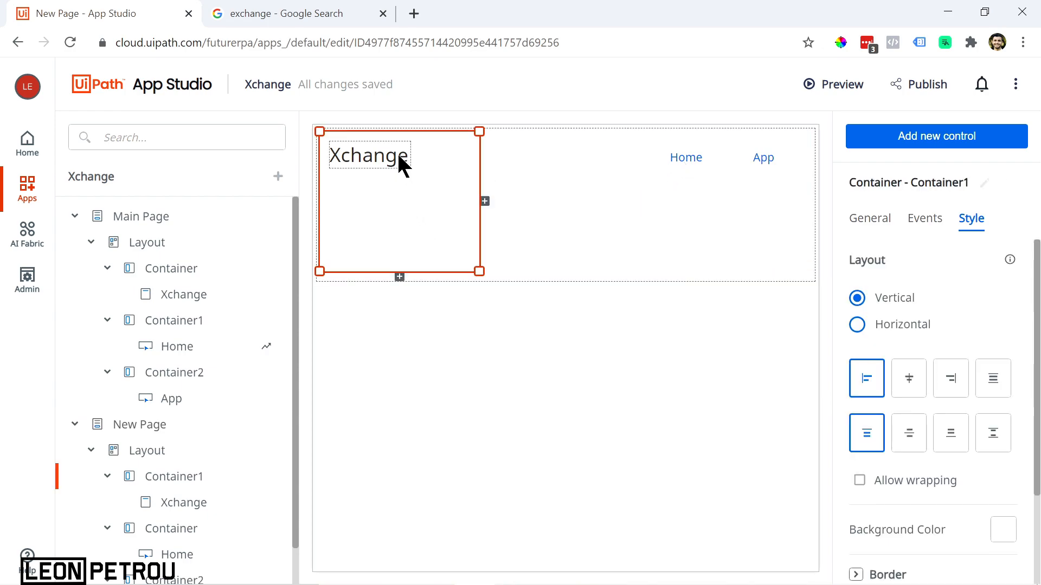
{"action": "left_click_drag", "start_coordinate": [481, 272], "coordinate": [479, 174]}
{"action": "left_click", "coordinate": [655, 207]}
{"action": "left_click", "coordinate": [687, 216]}
{"action": "left_click", "coordinate": [697, 180]}
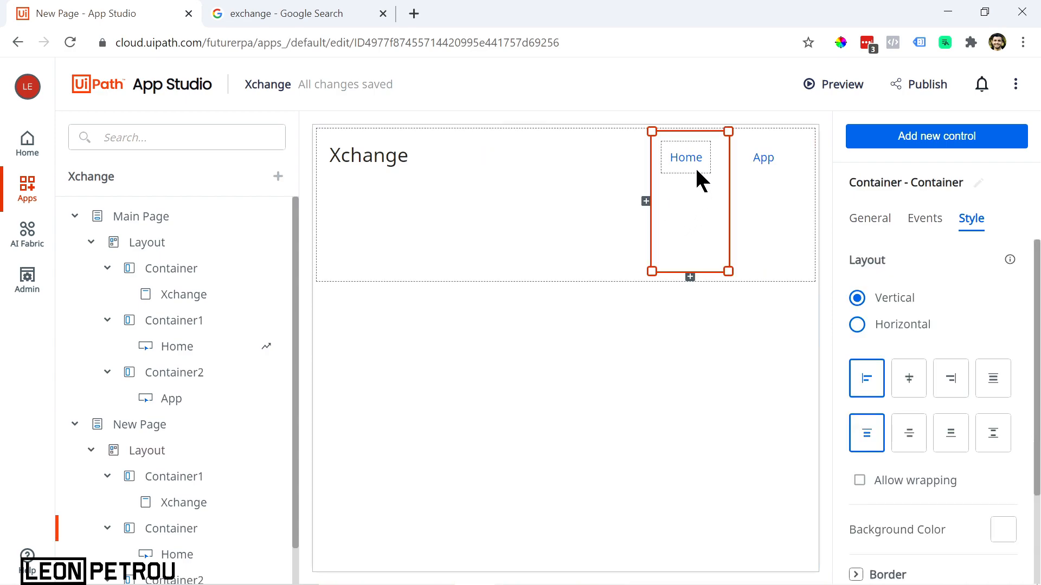
{"action": "left_click_drag", "start_coordinate": [656, 239], "coordinate": [653, 178]}
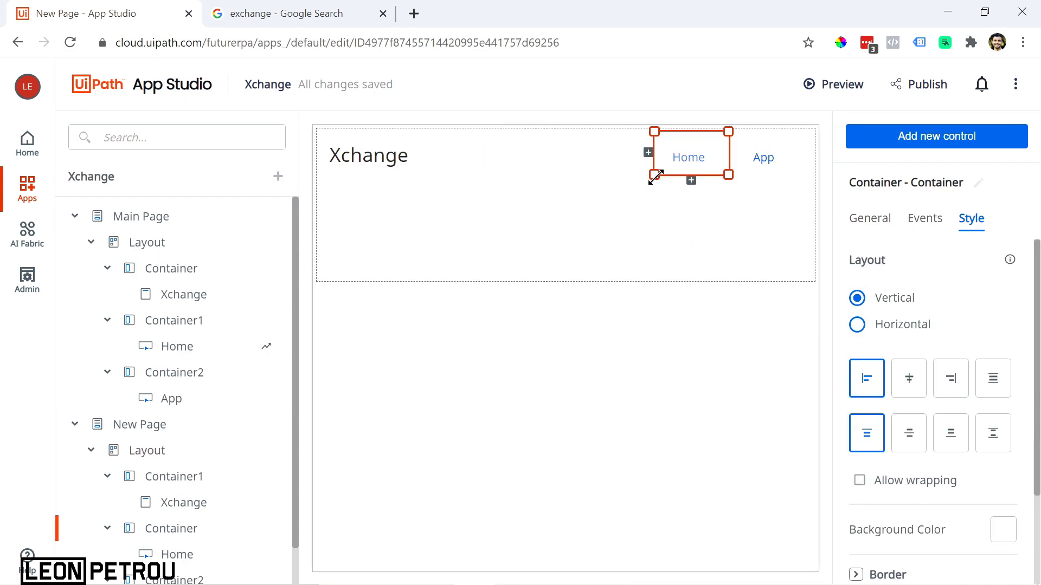
{"action": "left_click", "coordinate": [773, 203]}
{"action": "left_click_drag", "start_coordinate": [734, 271], "coordinate": [734, 174]}
{"action": "left_click", "coordinate": [690, 270]}
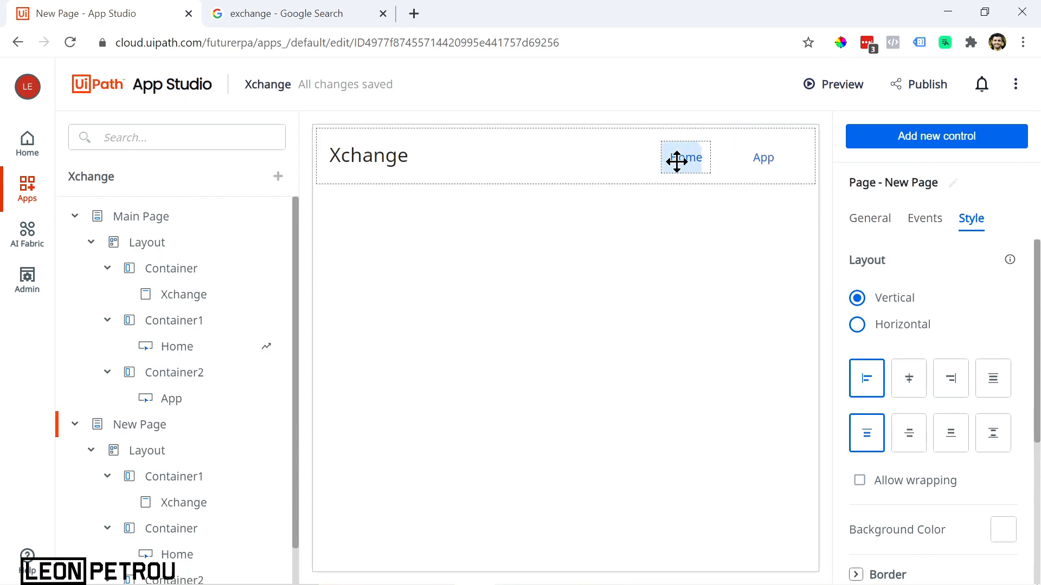
Open Main Page and check the click rule of its Home button
{"action": "left_click", "coordinate": [681, 168]}
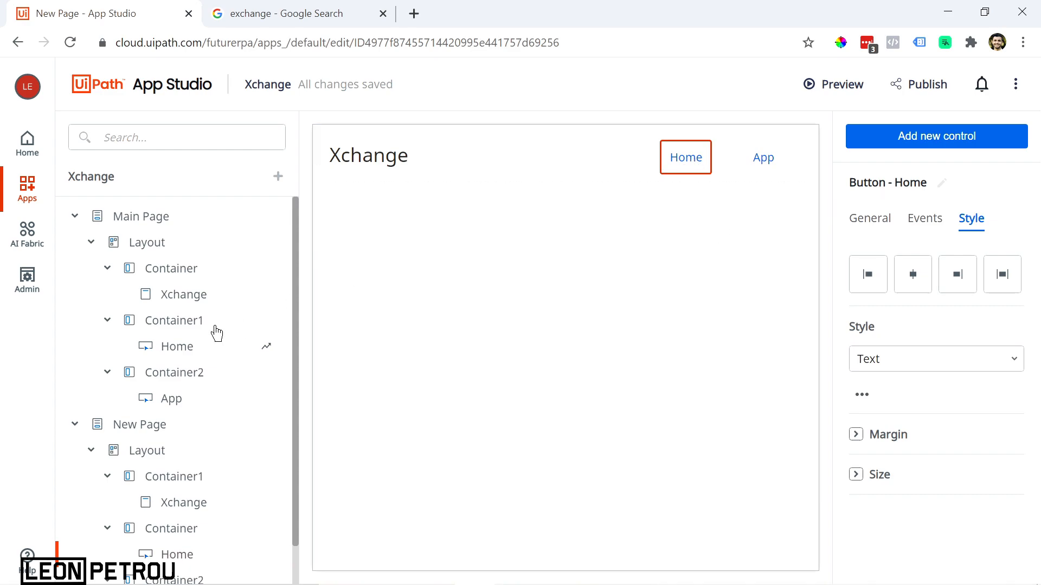
{"action": "double_click", "coordinate": [147, 227]}
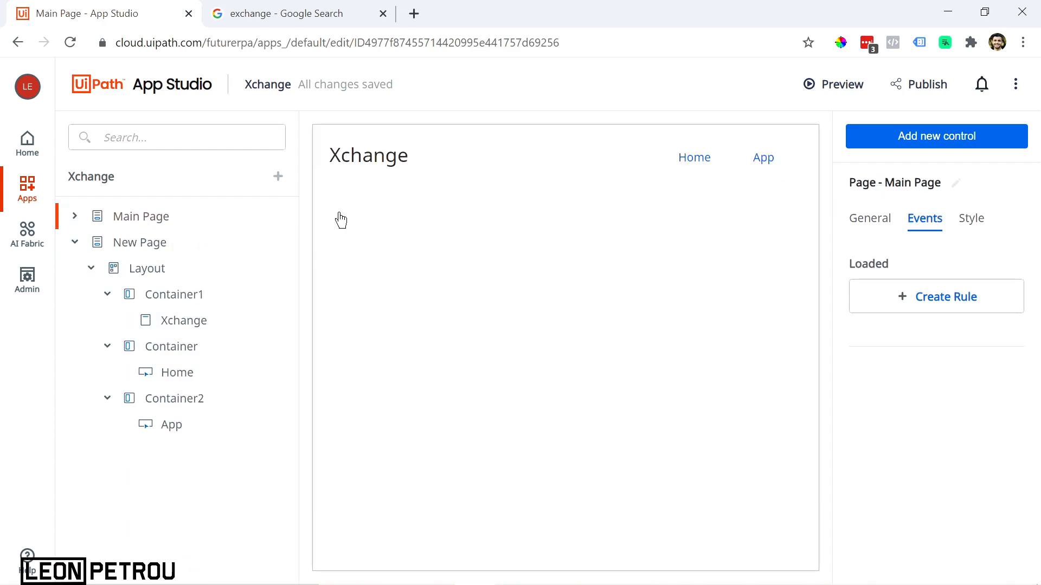
{"action": "left_click", "coordinate": [702, 167]}
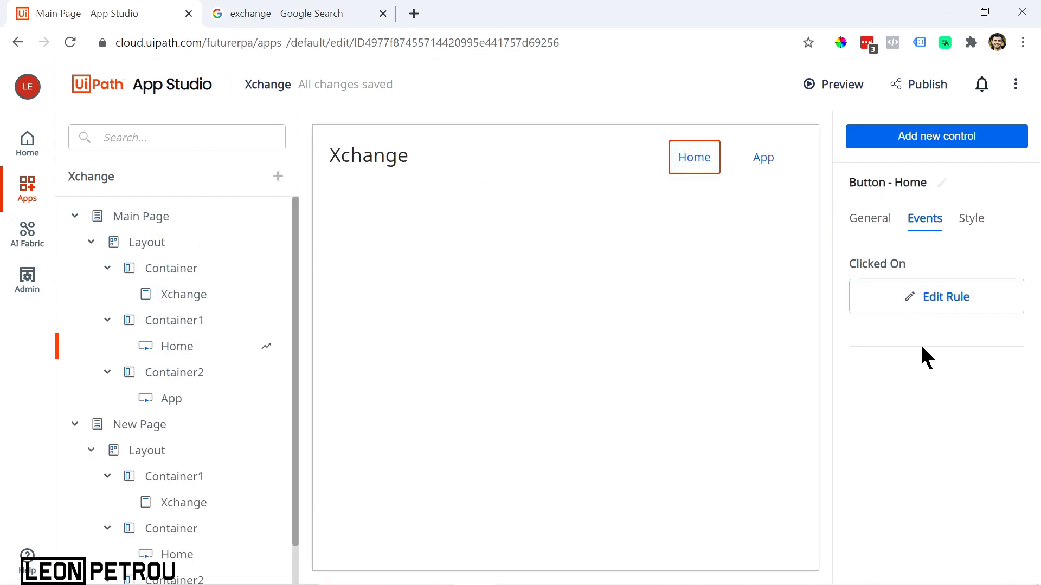
{"action": "left_click", "coordinate": [916, 299]}
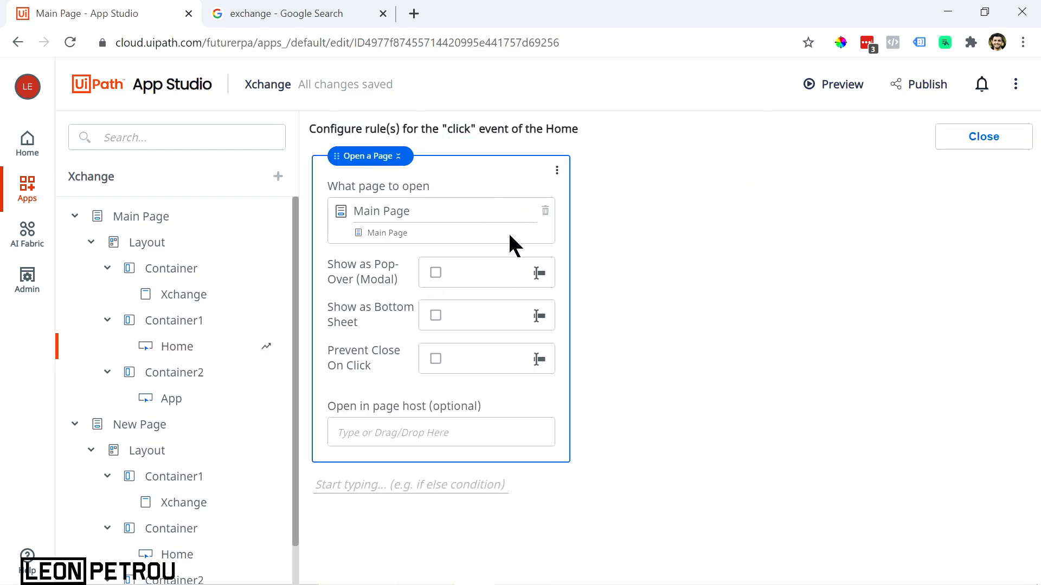
{"action": "left_click", "coordinate": [965, 142]}
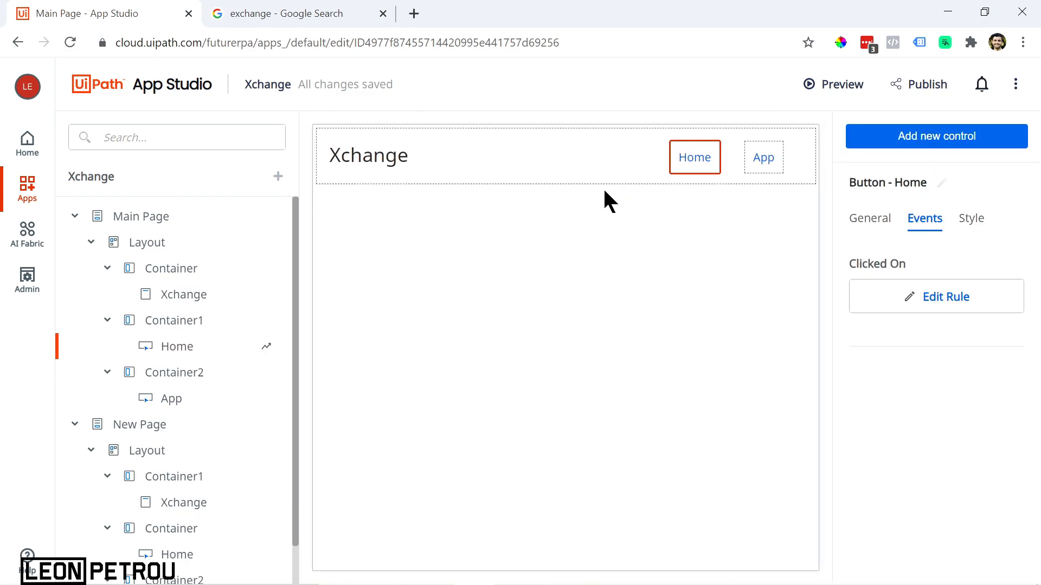
Create a click rule on Main Page's App button with the Open a Page action targeting New Page
{"action": "left_click", "coordinate": [762, 165]}
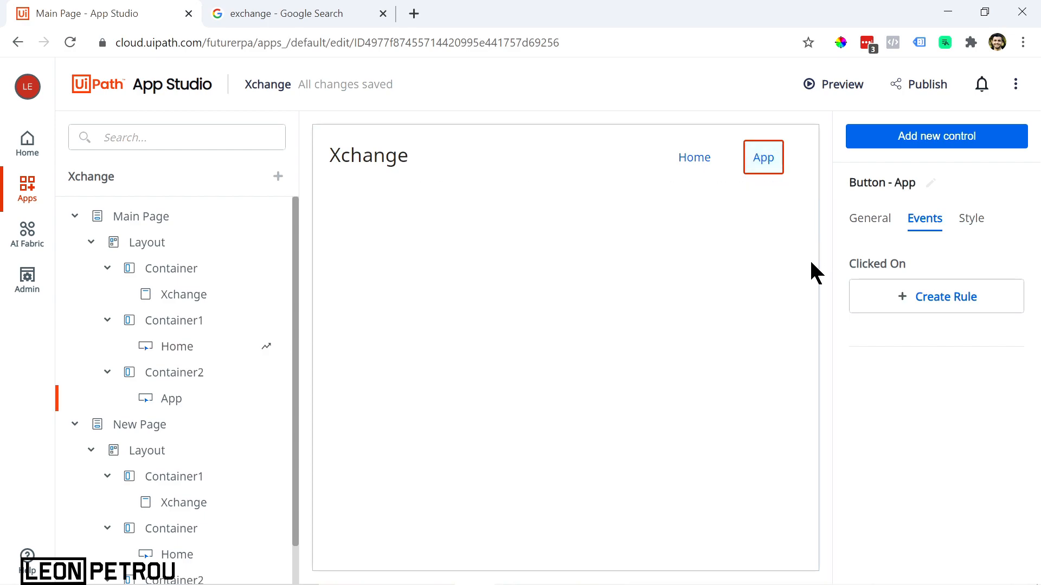
{"action": "left_click", "coordinate": [937, 295]}
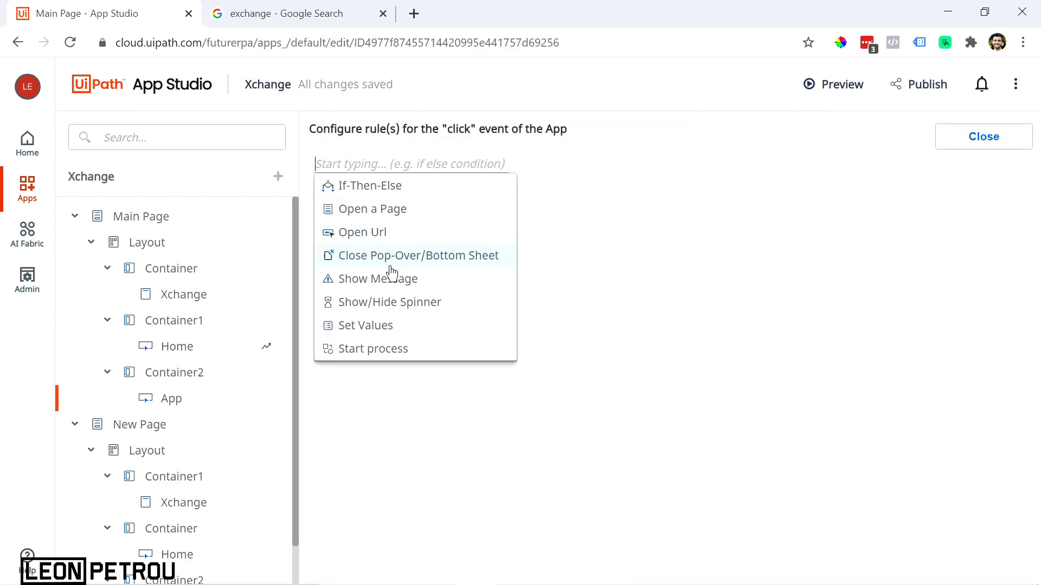
{"action": "left_click", "coordinate": [369, 209]}
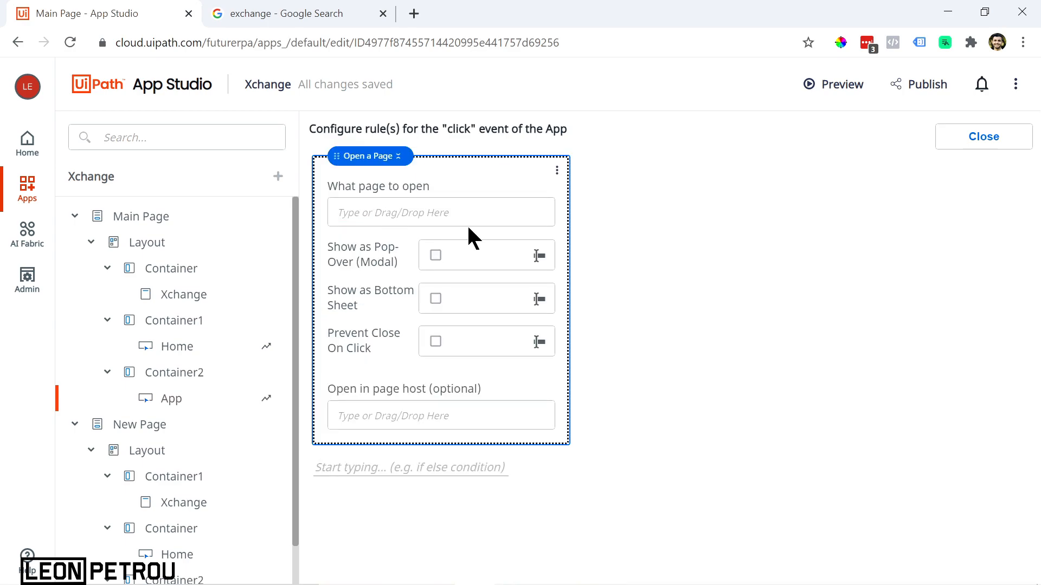
{"action": "left_click", "coordinate": [439, 213]}
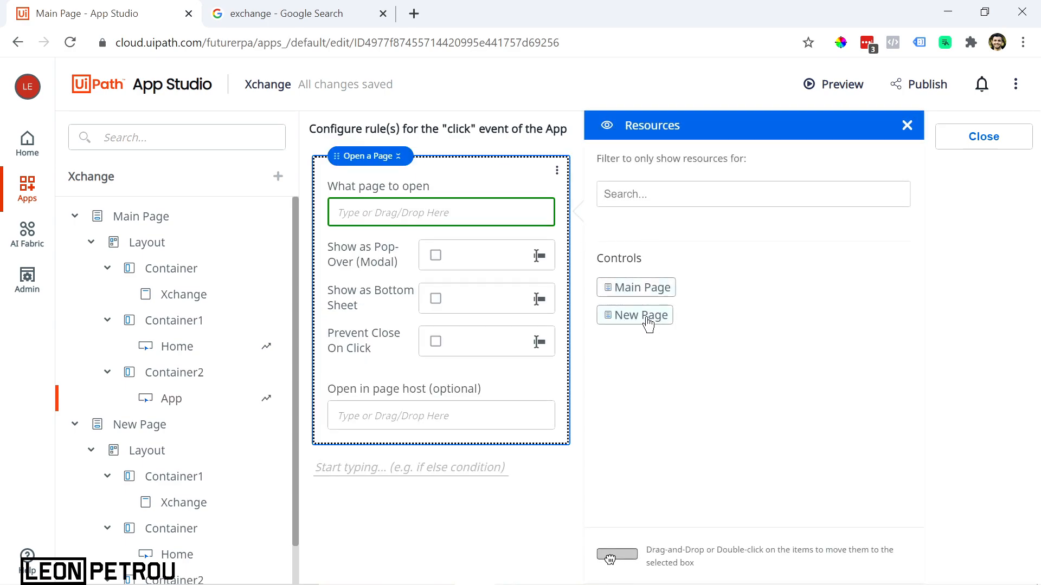
{"action": "double_click", "coordinate": [643, 325]}
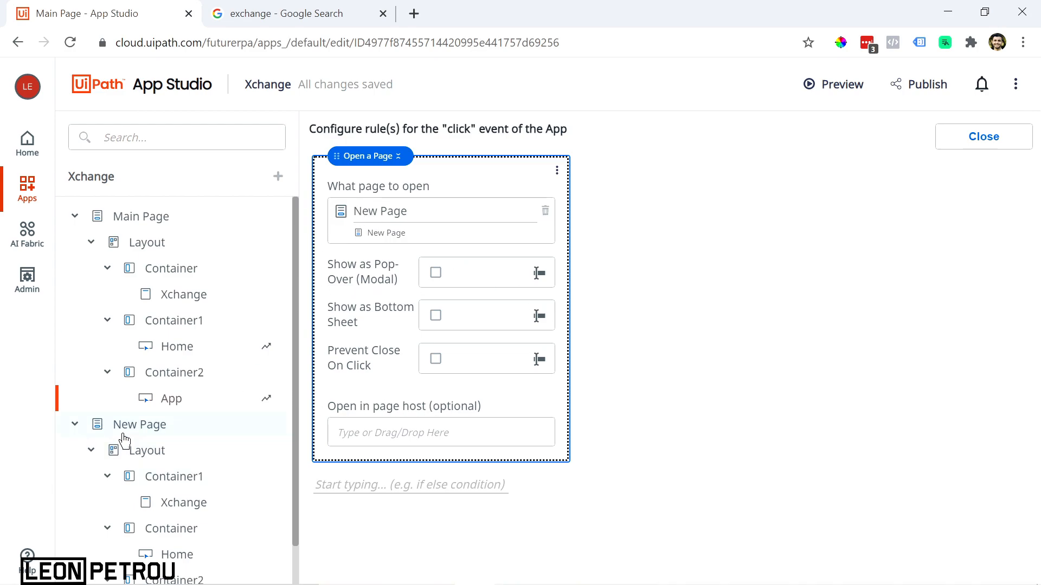
{"action": "left_click", "coordinate": [992, 139]}
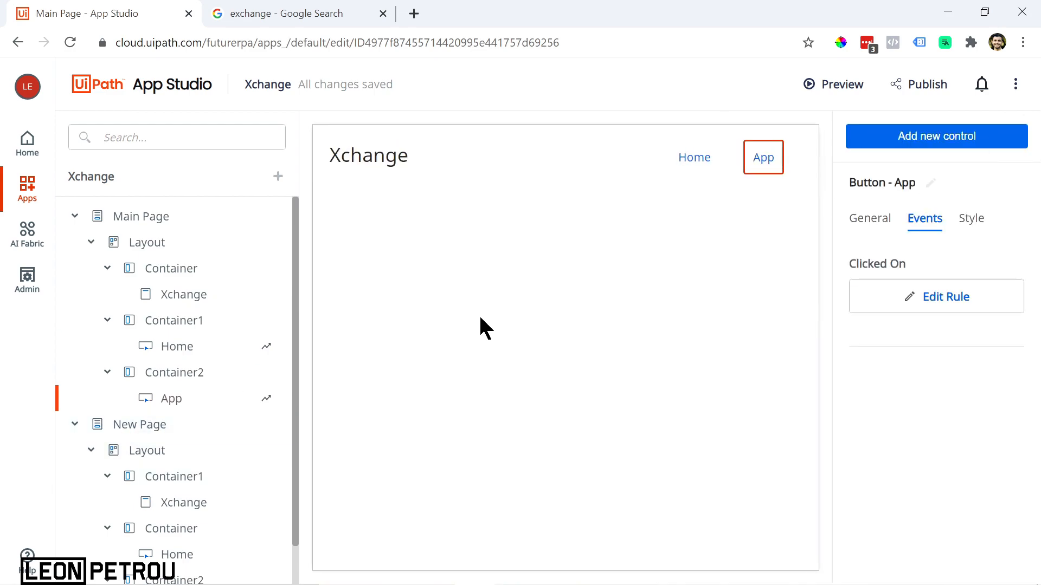
Rename New Page as App Page
{"action": "left_click", "coordinate": [140, 428]}
{"action": "double_click", "coordinate": [132, 424]}
{"action": "left_click_drag", "start_coordinate": [242, 426], "coordinate": [241, 432]}
{"action": "left_click", "coordinate": [241, 432]}
{"action": "double_click", "coordinate": [139, 425]}
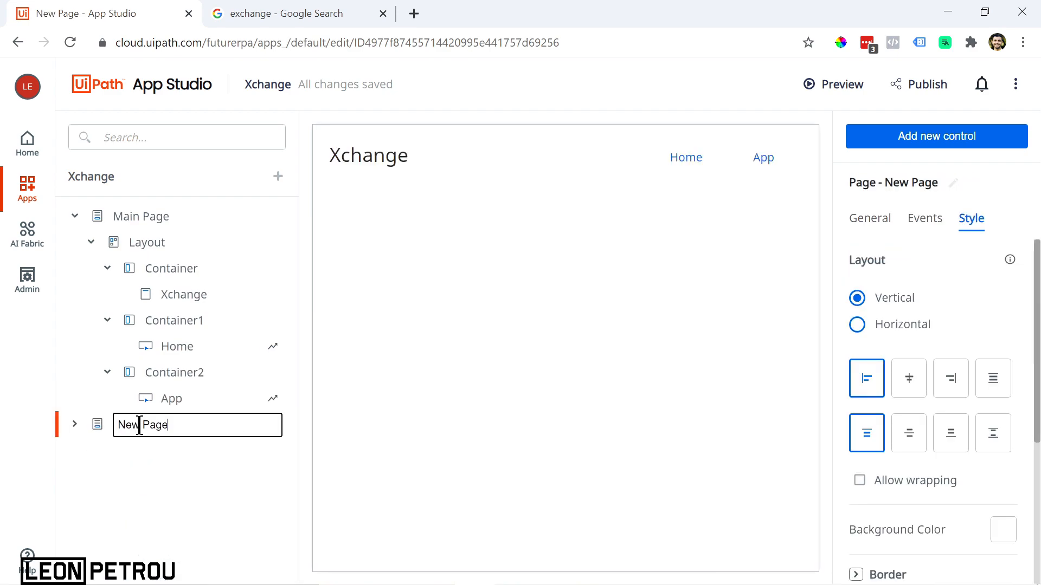
{"action": "triple_click", "coordinate": [134, 425]}
{"action": "type", "text": "App"}
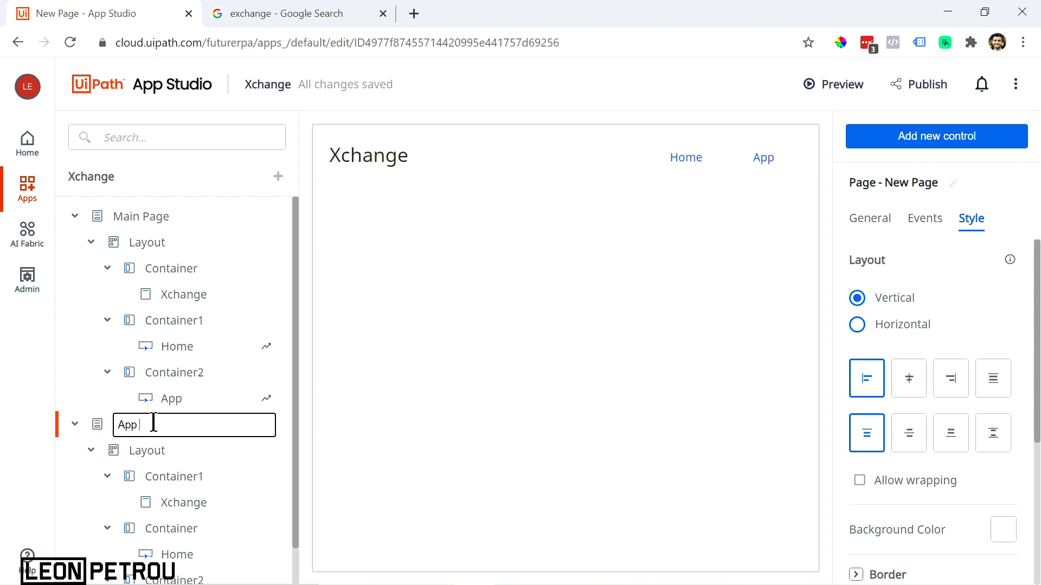
{"action": "type", "text": " Page"}
{"action": "key", "text": "Return"}
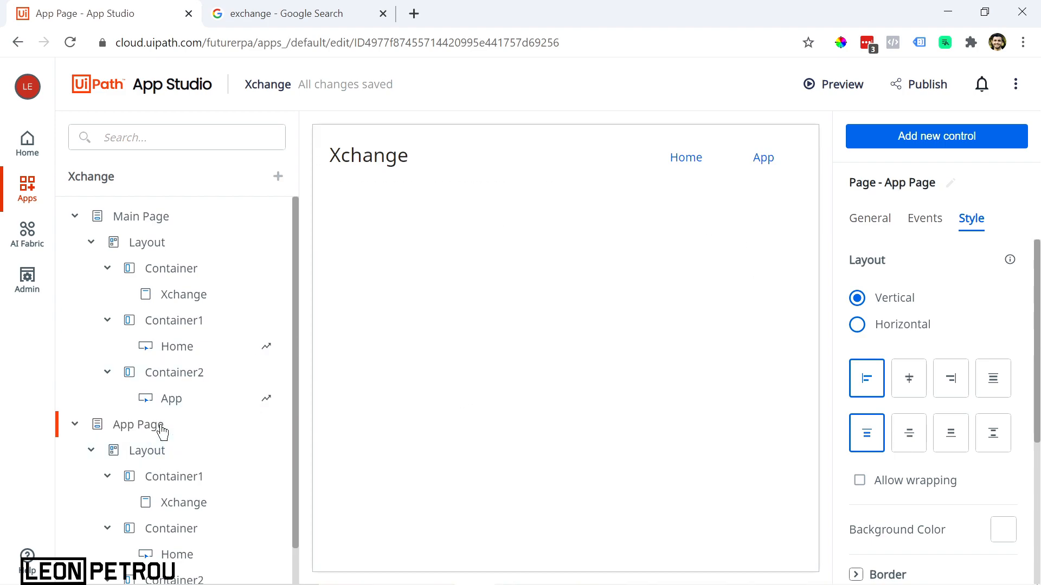
Create a click rule for the App Page's Home button that opens Main Page
{"action": "left_click", "coordinate": [689, 156]}
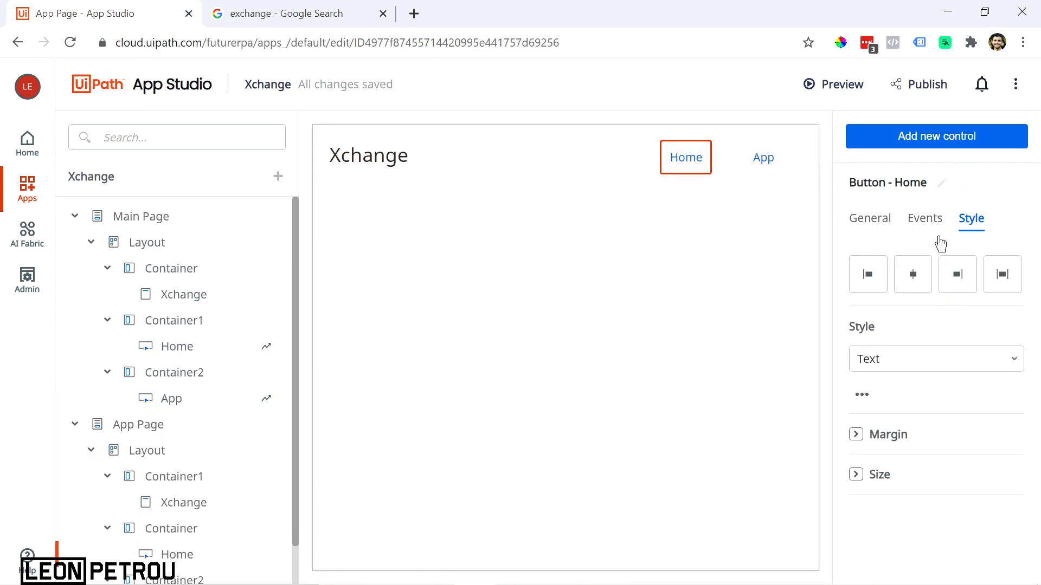
{"action": "left_click", "coordinate": [937, 219]}
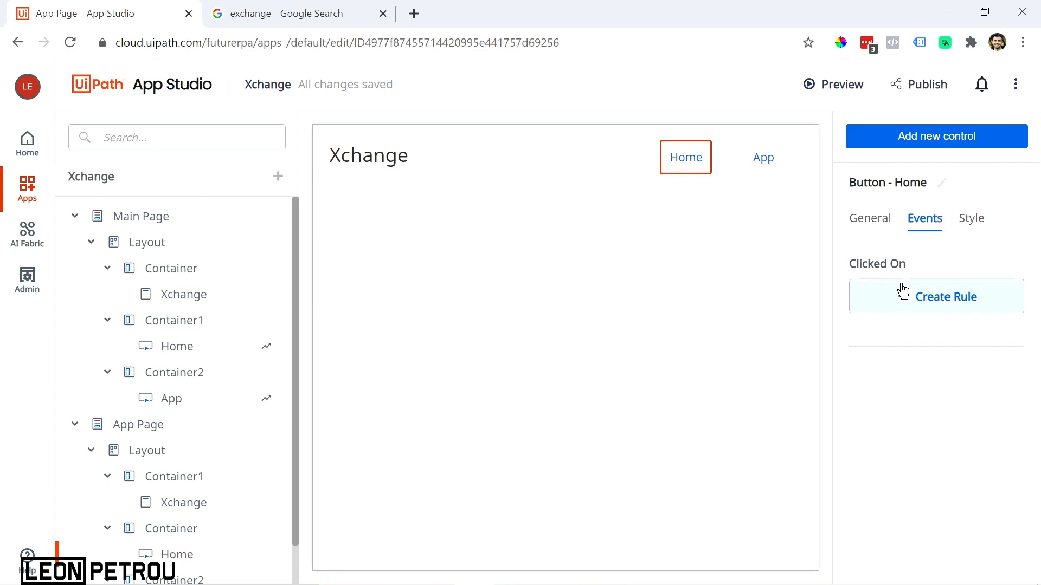
{"action": "left_click", "coordinate": [909, 298]}
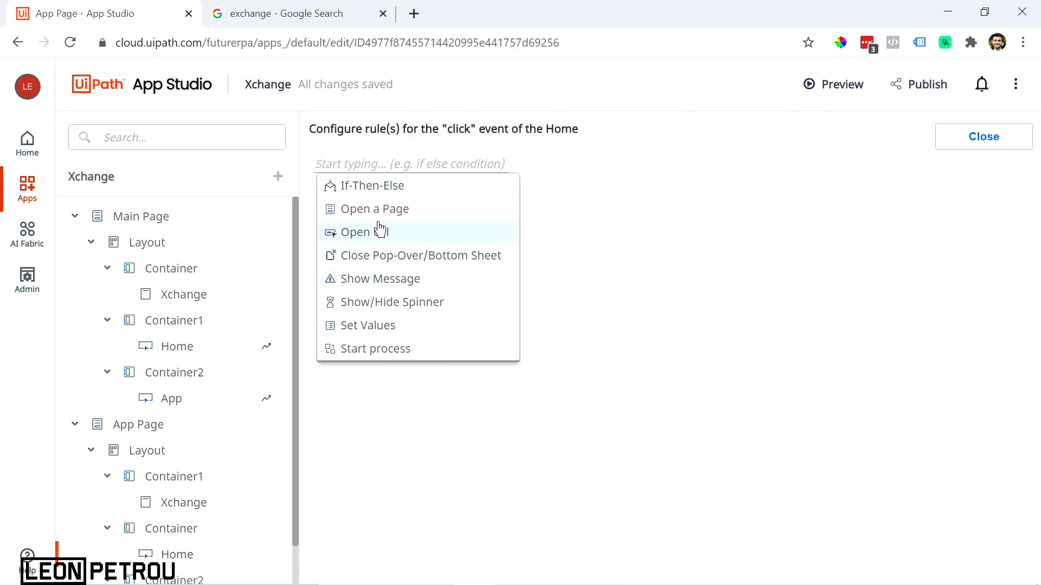
{"action": "left_click", "coordinate": [386, 216]}
{"action": "left_click", "coordinate": [411, 214]}
{"action": "double_click", "coordinate": [618, 297]}
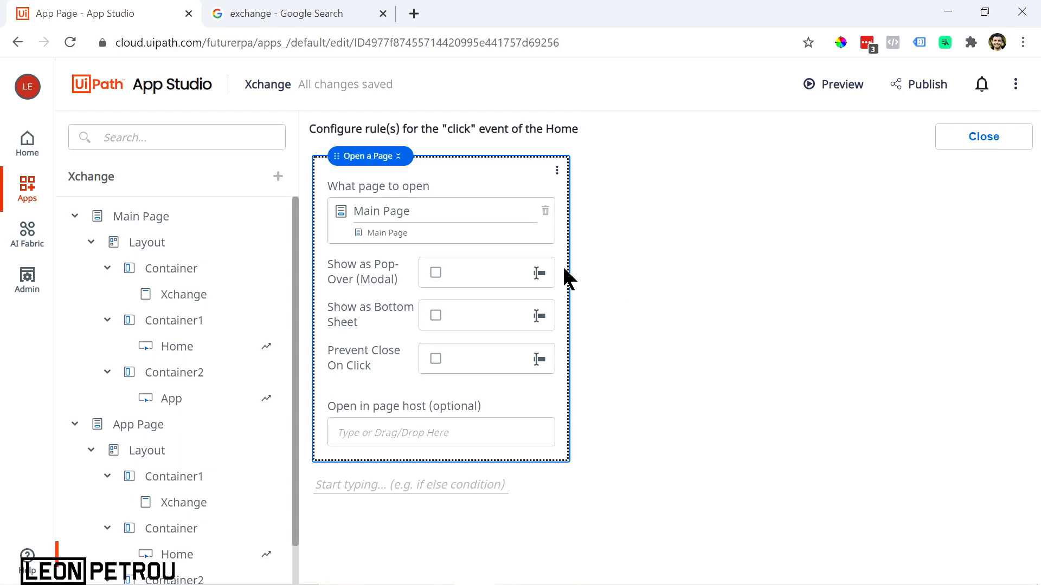
Add a Header control to Main Page below the Xchange title row
{"action": "left_click", "coordinate": [136, 222]}
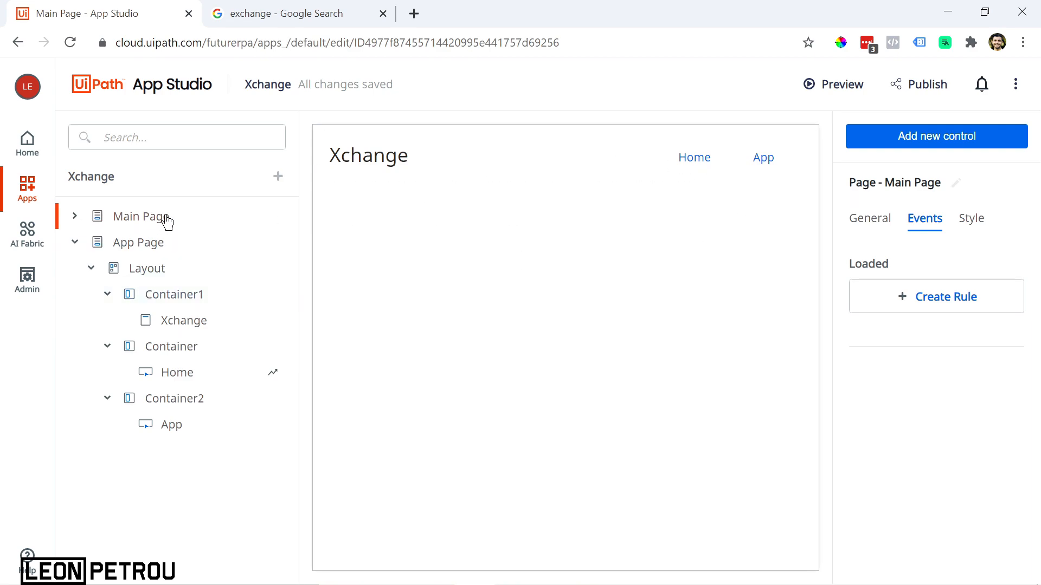
{"action": "double_click", "coordinate": [119, 221]}
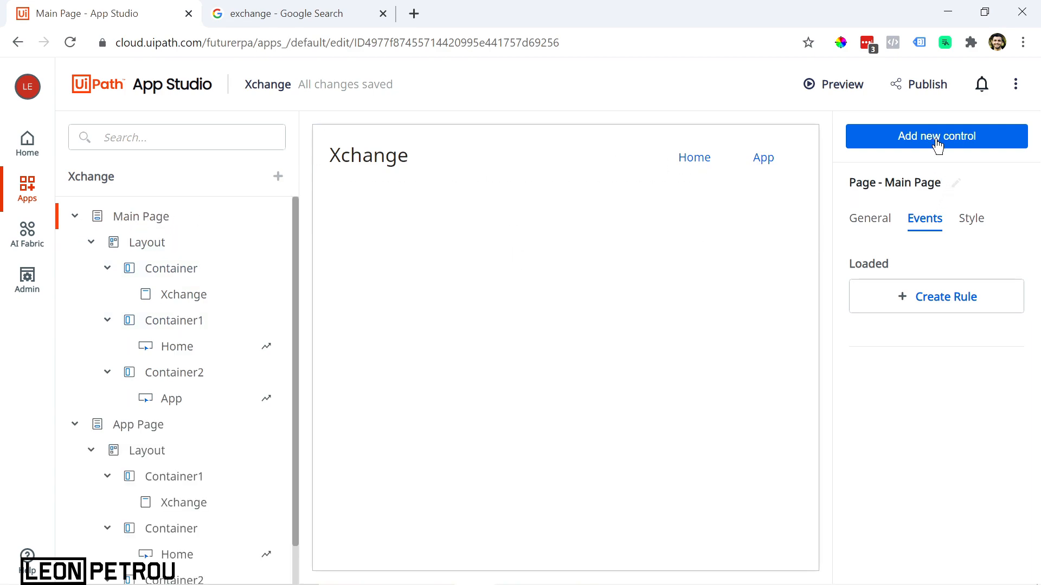
{"action": "left_click", "coordinate": [937, 142]}
{"action": "scroll", "coordinate": [923, 366], "scroll_direction": "down", "scroll_amount": 2}
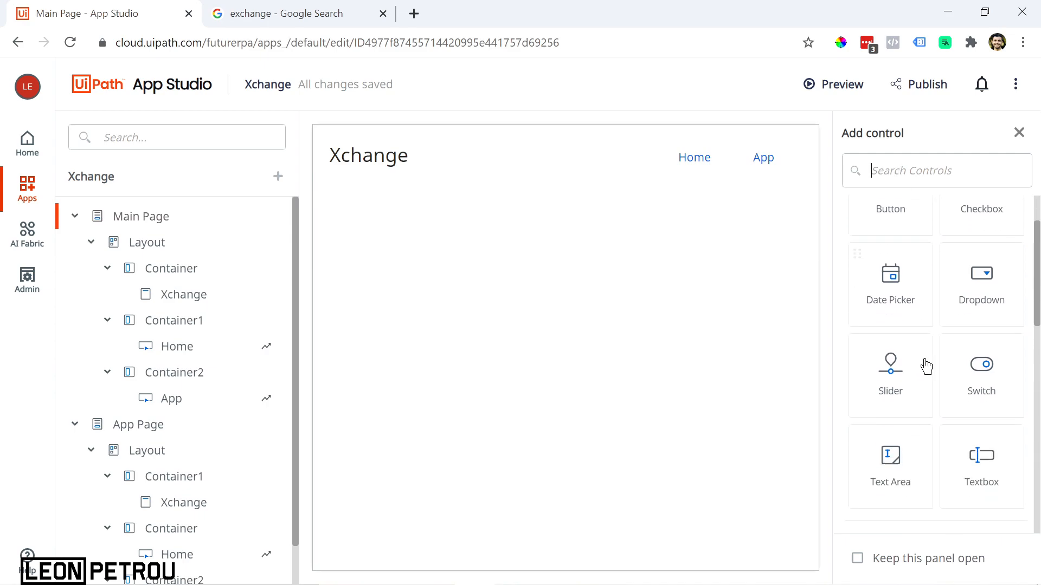
{"action": "scroll", "coordinate": [931, 388], "scroll_direction": "down", "scroll_amount": 6}
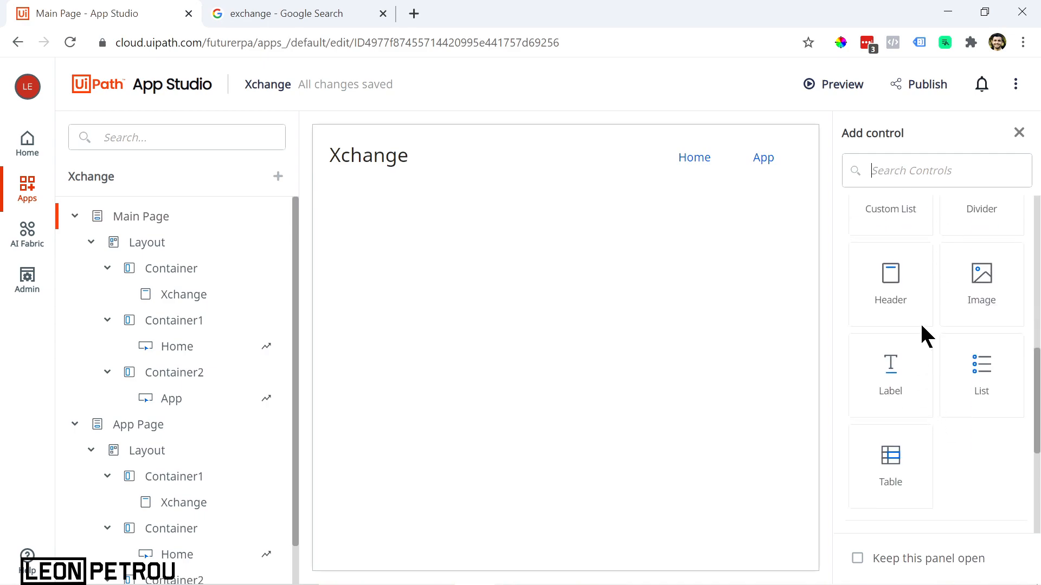
{"action": "left_click_drag", "start_coordinate": [925, 294], "coordinate": [523, 204]}
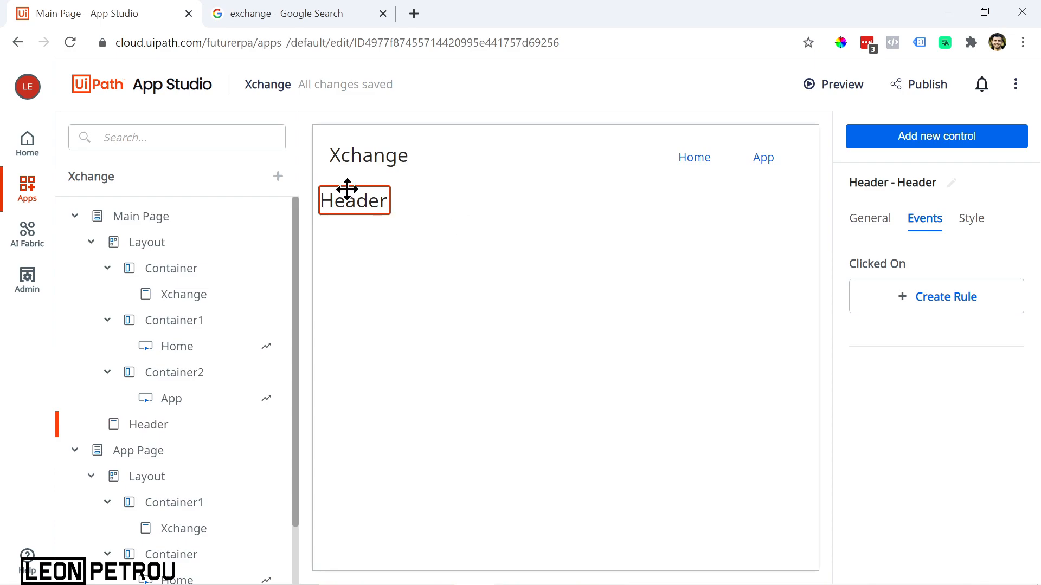
Set the new header's text to "XChange is a simple amm to find the exchange rate between two currency pairs"
{"action": "left_click", "coordinate": [753, 248]}
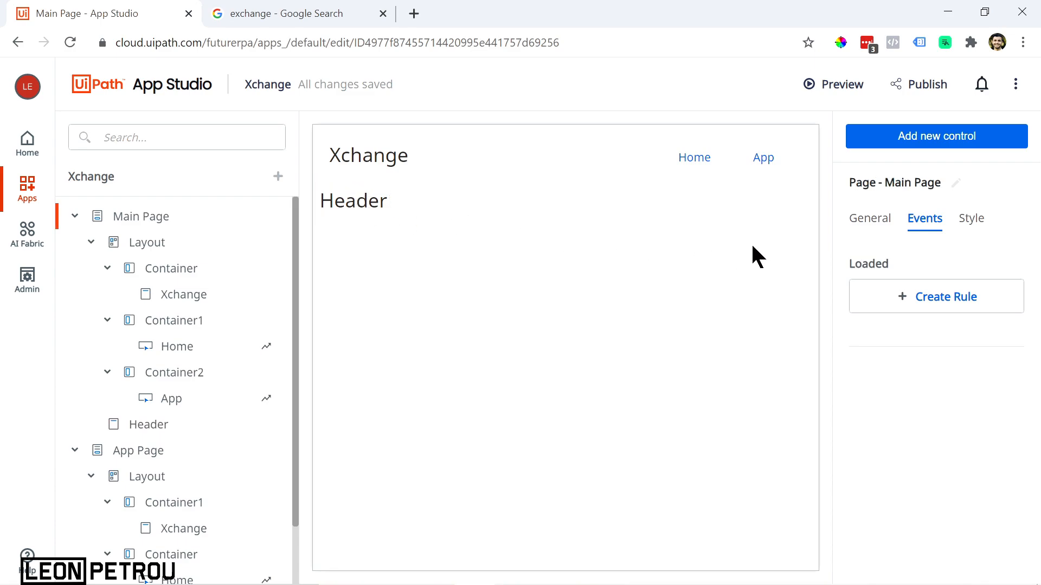
{"action": "left_click", "coordinate": [362, 198]}
{"action": "left_click", "coordinate": [355, 198]}
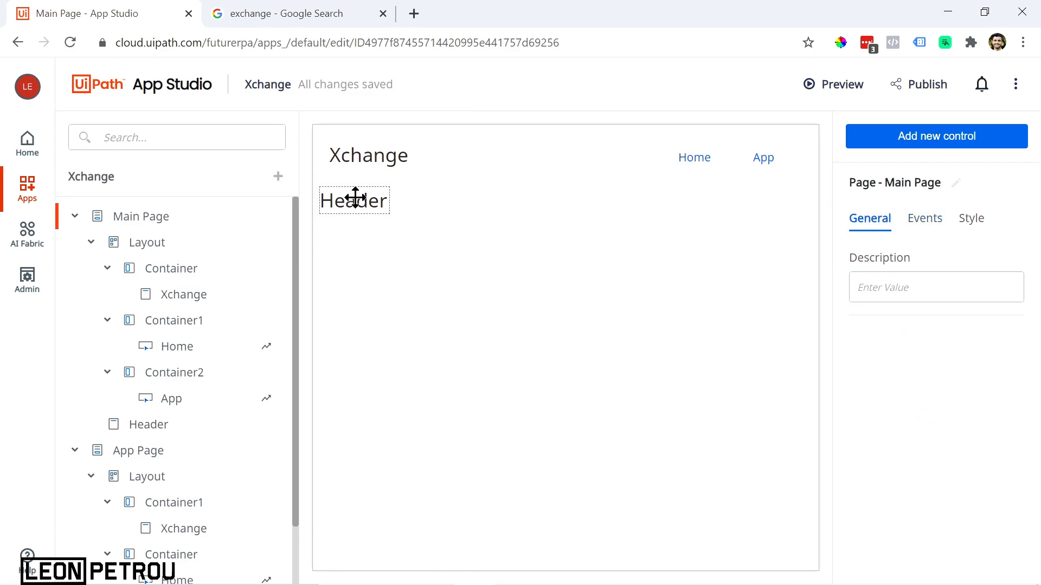
{"action": "left_click", "coordinate": [356, 203]}
{"action": "left_click", "coordinate": [942, 288]}
{"action": "double_click", "coordinate": [932, 288]}
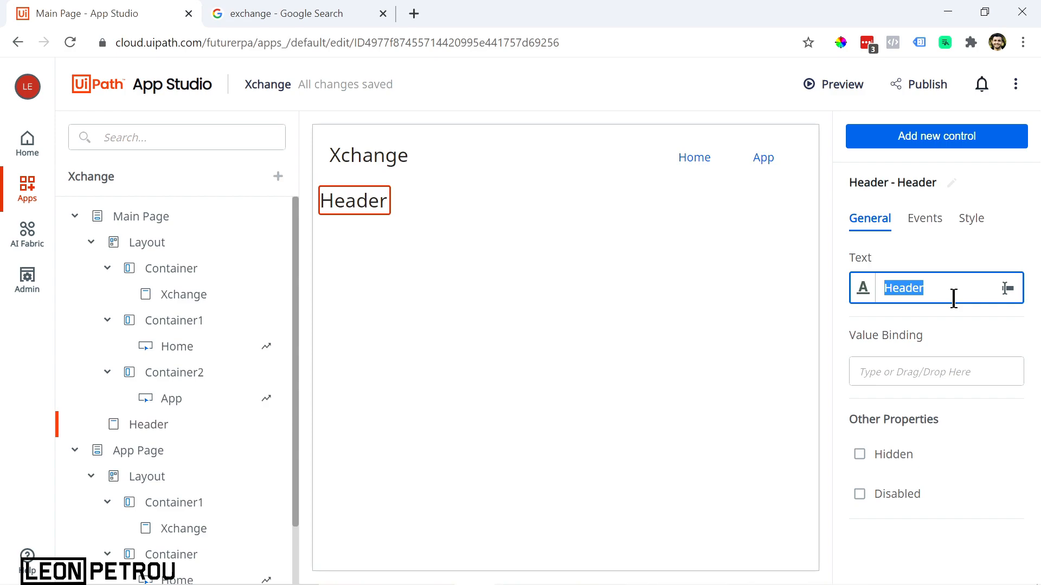
{"action": "type", "text": "X"}
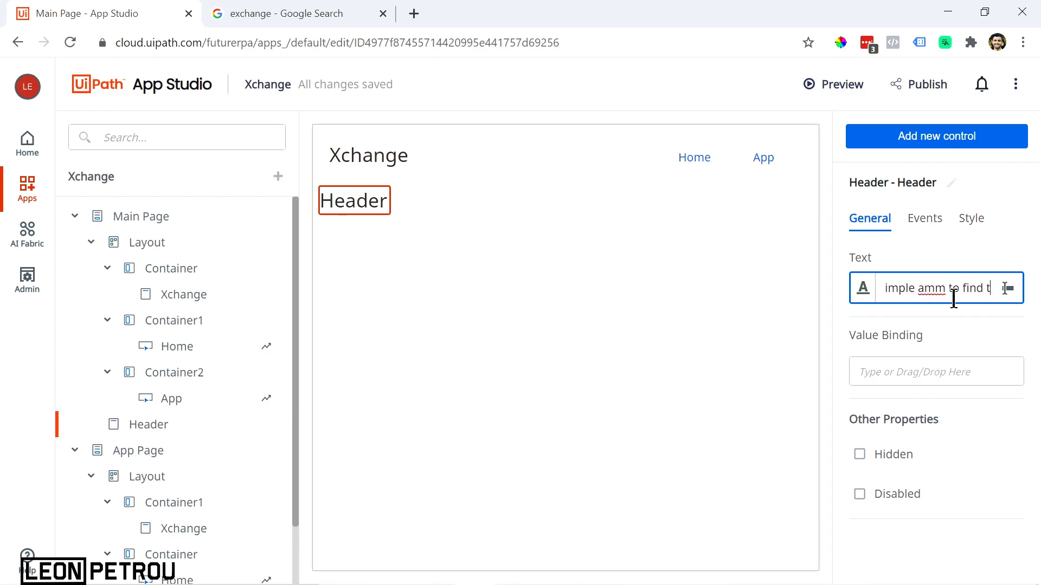
{"action": "type", "text": "hang"}
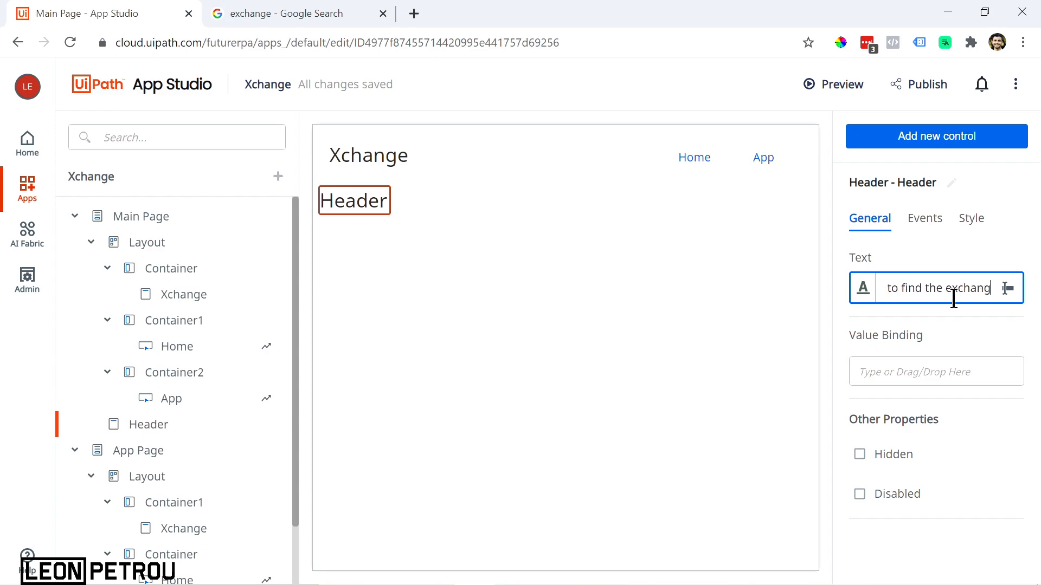
{"action": "type", "text": "e rate betwee"}
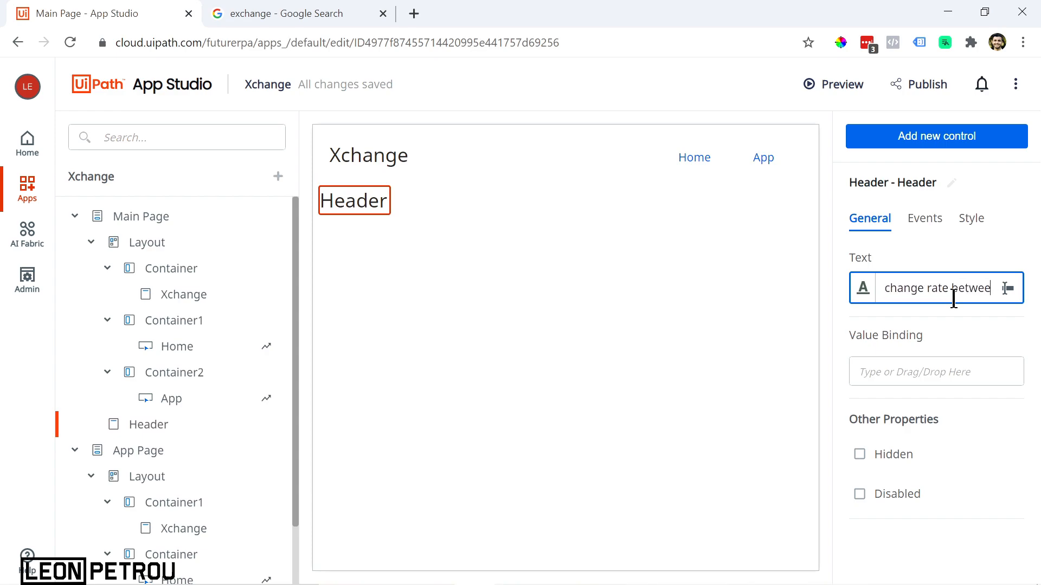
{"action": "type", "text": "n two currency pairs"}
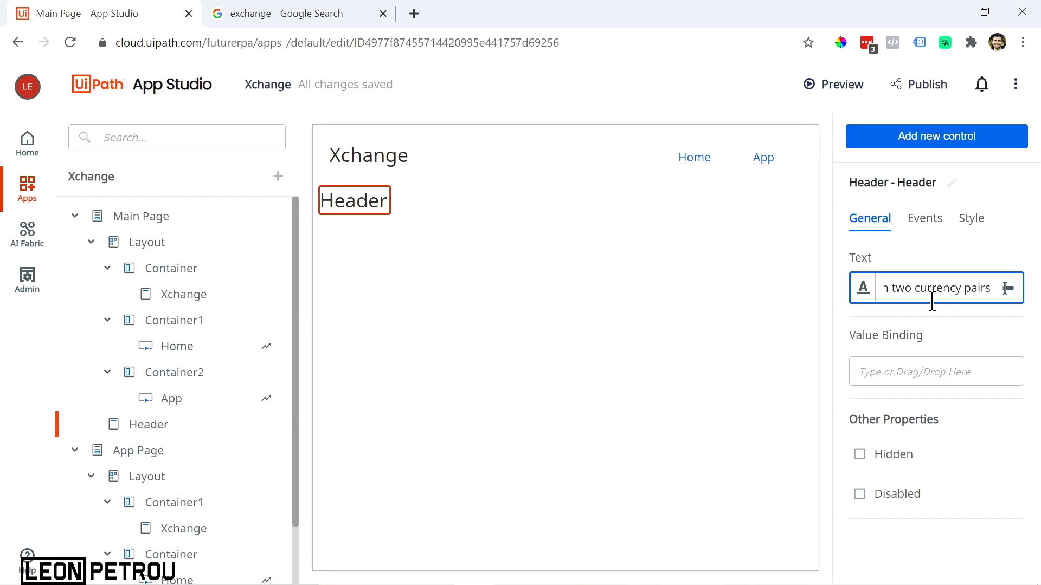
{"action": "left_click", "coordinate": [867, 314]}
Center the description header horizontally and set its text style to Headline 3
{"action": "left_click", "coordinate": [971, 223]}
{"action": "left_click", "coordinate": [912, 289]}
{"action": "left_click", "coordinate": [879, 367]}
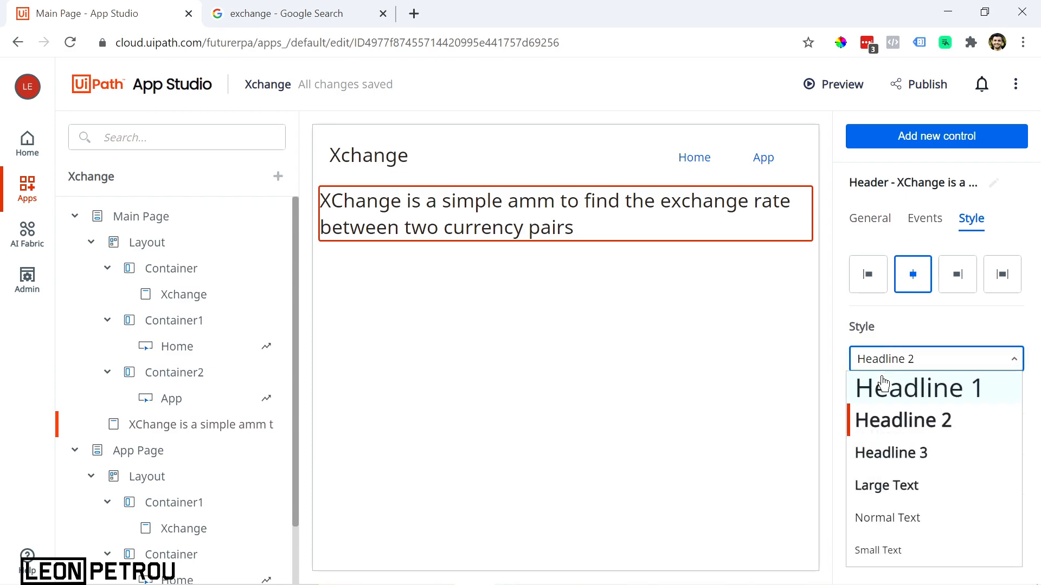
{"action": "left_click", "coordinate": [899, 454]}
Correct the word "amm" to "app" in the description header's text
{"action": "left_click", "coordinate": [537, 220]}
{"action": "left_click", "coordinate": [657, 200]}
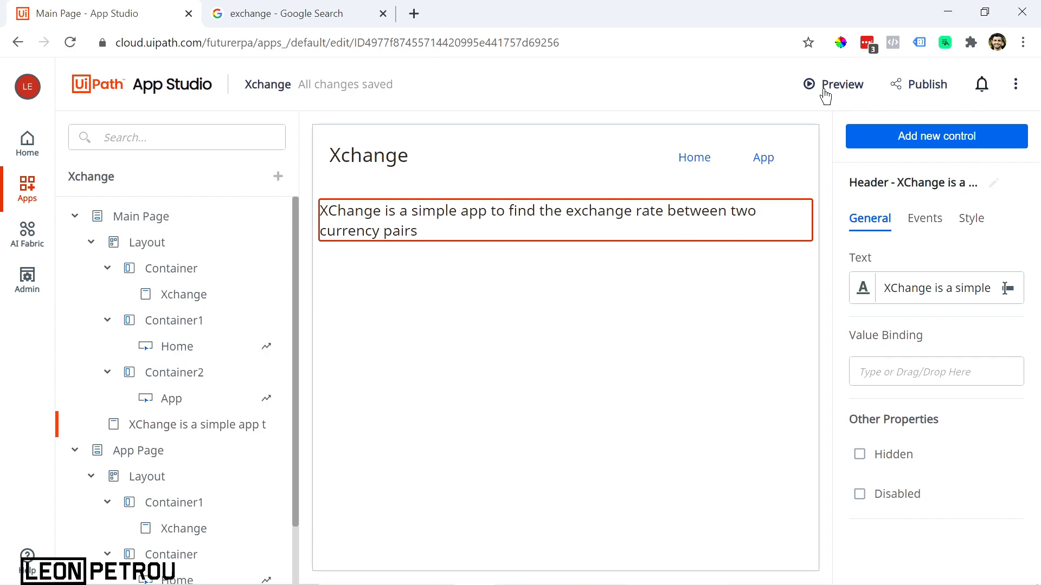
Preview the Xchange app and test its Home and App navigation buttons
{"action": "left_click", "coordinate": [825, 96]}
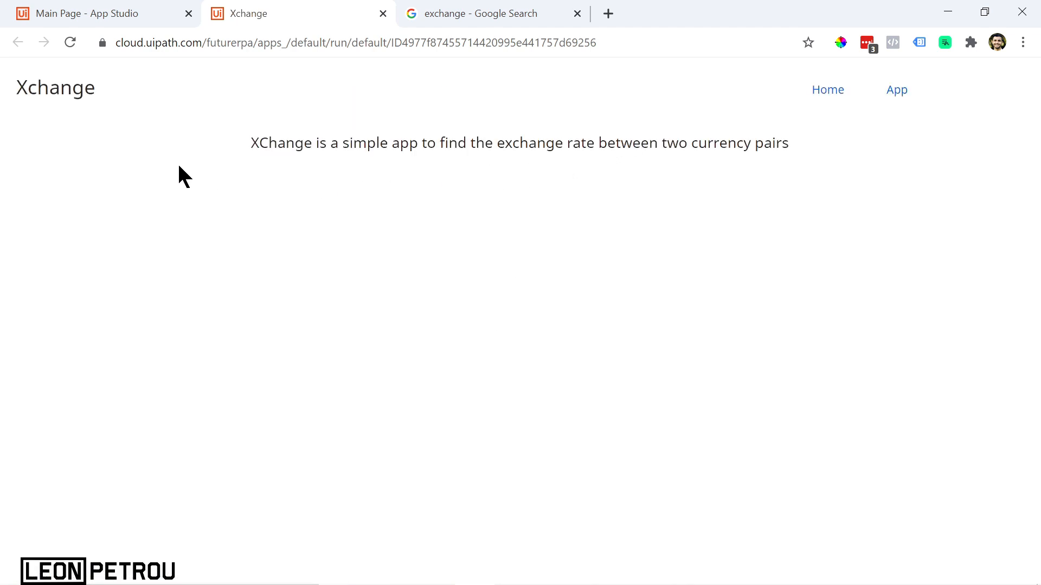
{"action": "left_click", "coordinate": [833, 89]}
{"action": "left_click", "coordinate": [898, 96]}
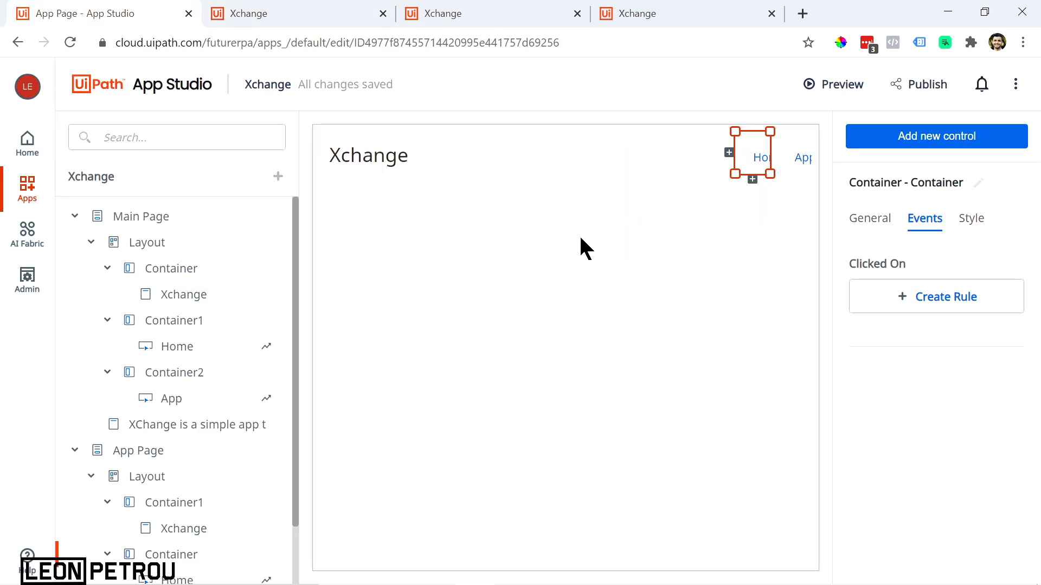
Add a Label control to App Page below the Xchange title row
{"action": "left_click", "coordinate": [510, 260]}
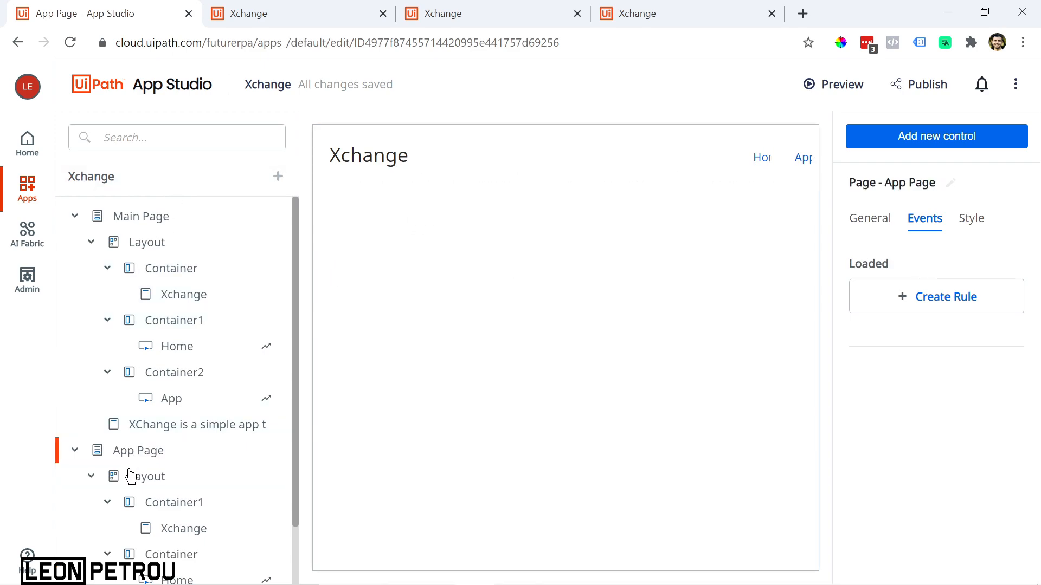
{"action": "left_click", "coordinate": [128, 458]}
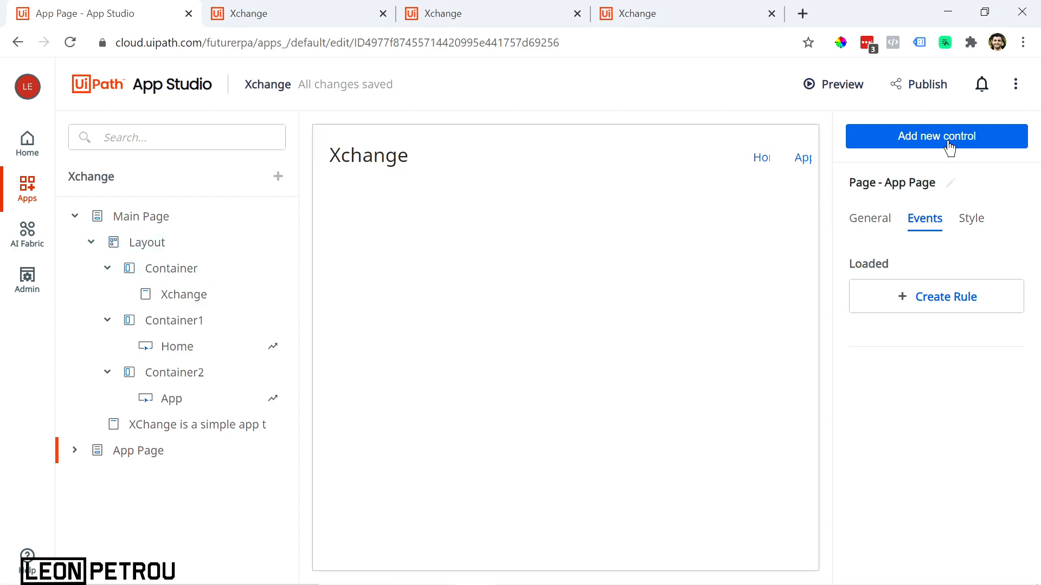
{"action": "left_click", "coordinate": [947, 142]}
{"action": "scroll", "coordinate": [916, 412], "scroll_direction": "down", "scroll_amount": 3}
{"action": "scroll", "coordinate": [923, 420], "scroll_direction": "down", "scroll_amount": 5}
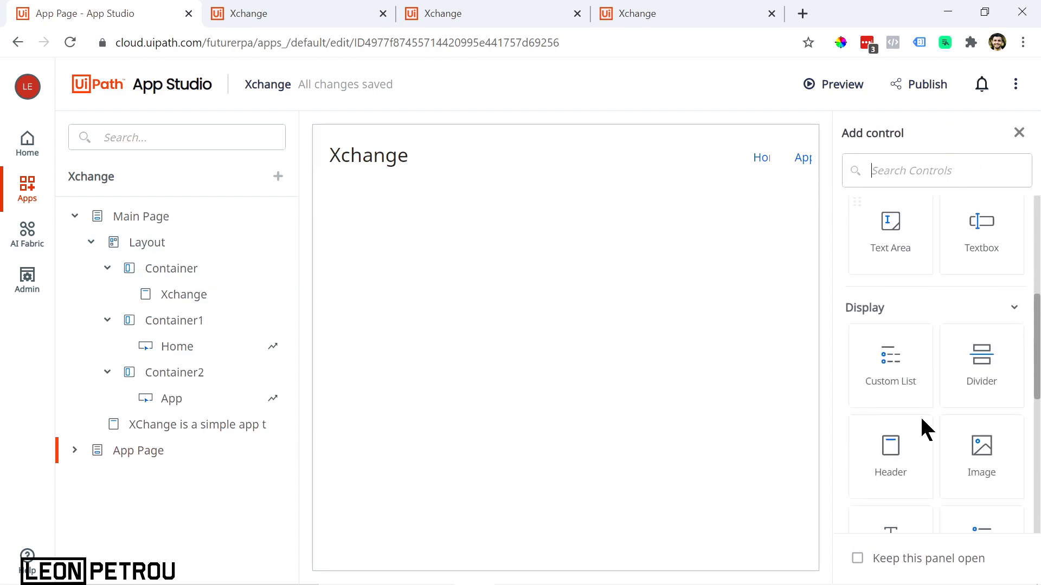
{"action": "left_click_drag", "start_coordinate": [907, 404], "coordinate": [599, 209]}
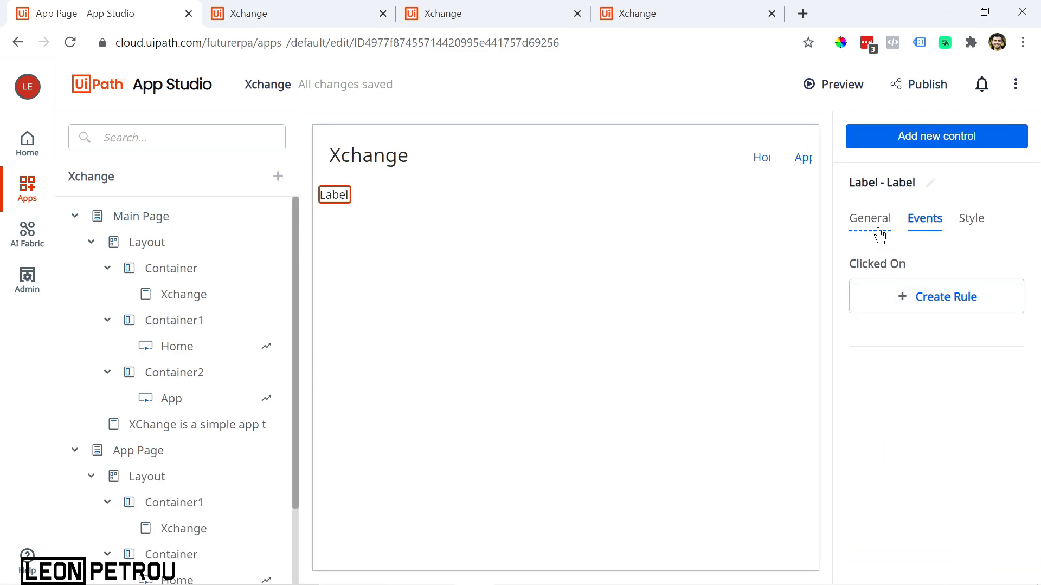
Set the new label's text to "From Currency"
{"action": "left_click", "coordinate": [879, 235]}
{"action": "left_click_drag", "start_coordinate": [932, 287], "coordinate": [850, 293]}
{"action": "type", "text": "From Currency"}
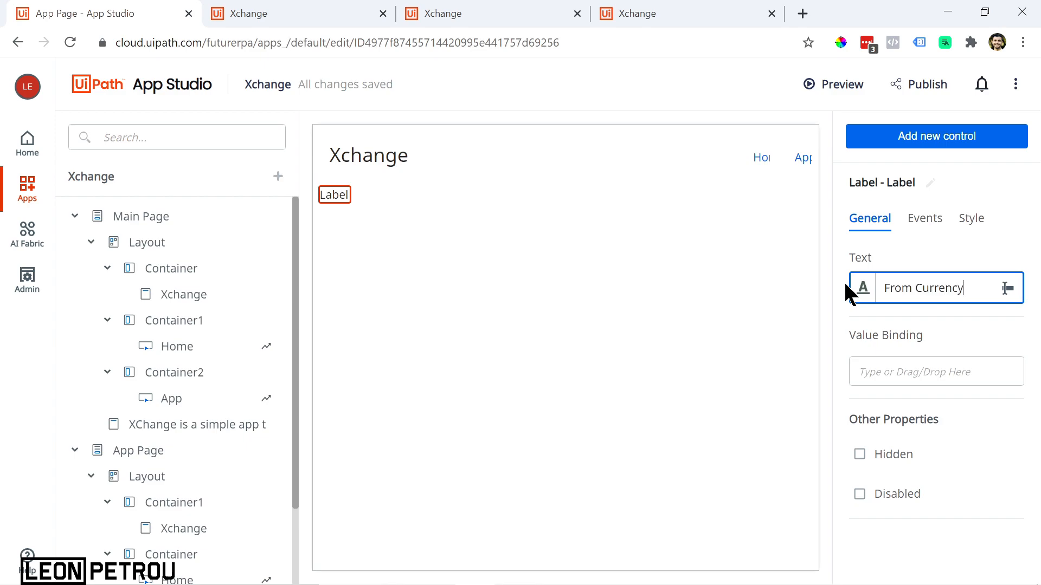
{"action": "left_click", "coordinate": [393, 239]}
{"action": "left_click", "coordinate": [386, 195]}
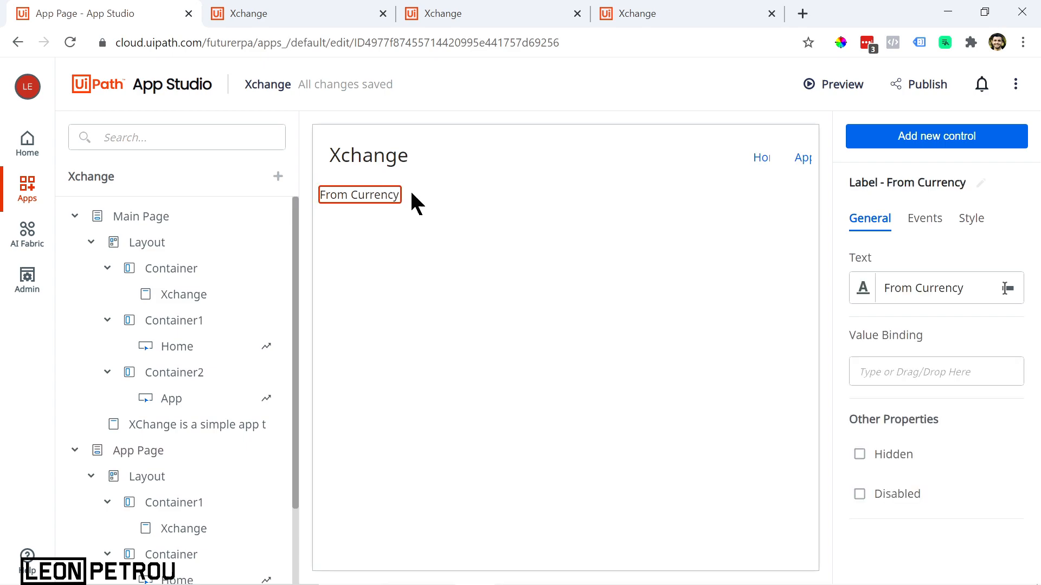
Add a Textbox control directly below the From Currency label
{"action": "left_click", "coordinate": [941, 135]}
{"action": "scroll", "coordinate": [986, 429], "scroll_direction": "down", "scroll_amount": 3}
{"action": "scroll", "coordinate": [902, 299], "scroll_direction": "up", "scroll_amount": 3}
{"action": "scroll", "coordinate": [916, 306], "scroll_direction": "down", "scroll_amount": 3}
{"action": "left_click_drag", "start_coordinate": [984, 402], "coordinate": [372, 224]}
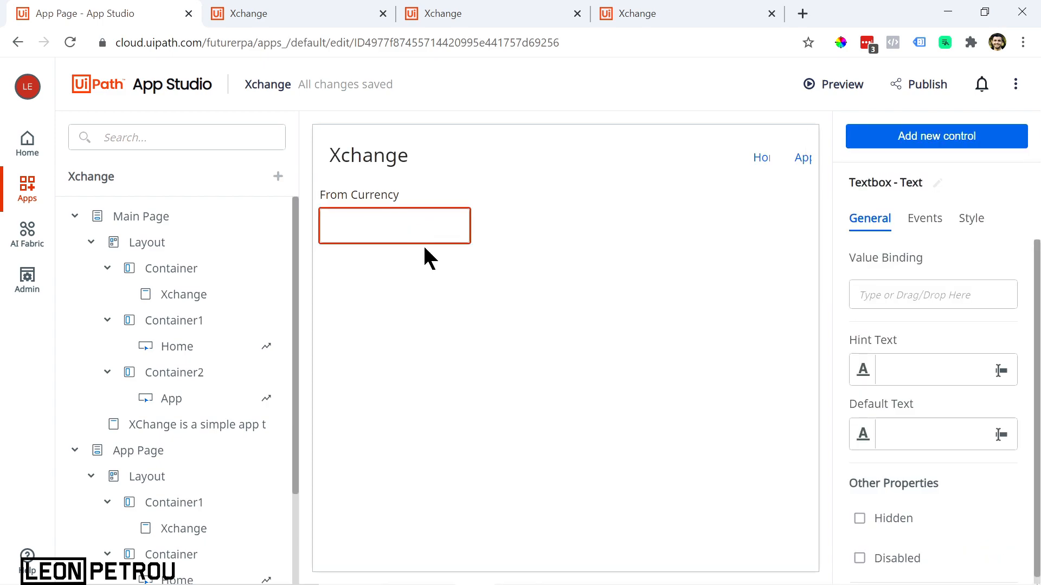
Add a second Label control below the From Currency textbox
{"action": "left_click", "coordinate": [915, 142]}
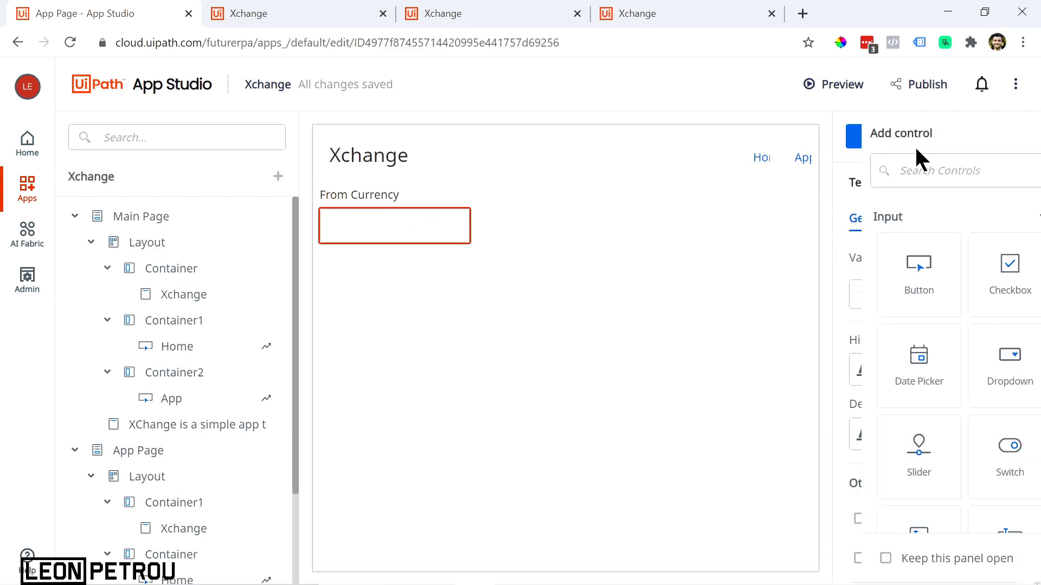
{"action": "scroll", "coordinate": [954, 401], "scroll_direction": "down", "scroll_amount": 2}
{"action": "scroll", "coordinate": [954, 422], "scroll_direction": "down", "scroll_amount": 2}
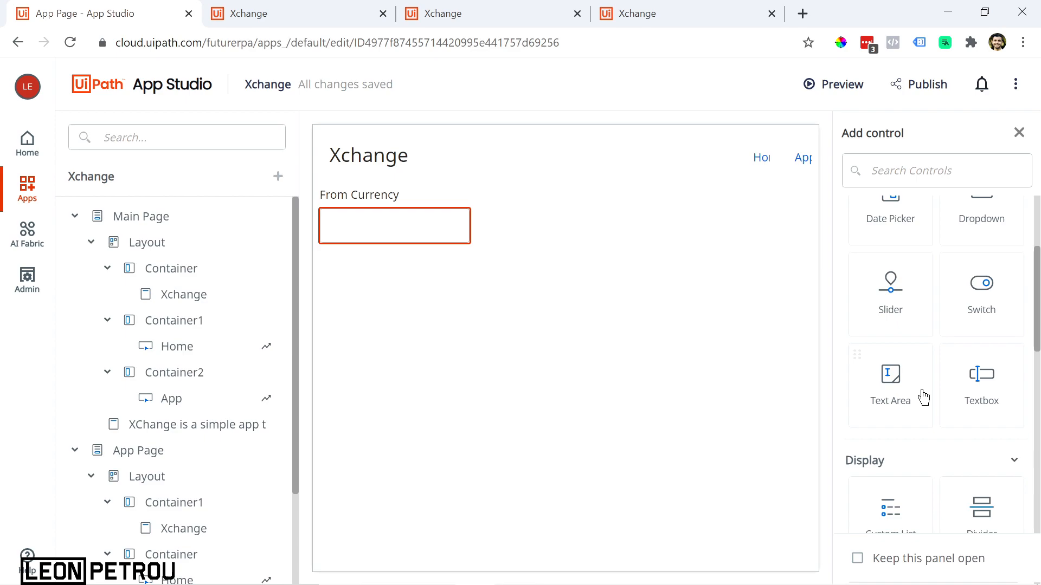
{"action": "scroll", "coordinate": [916, 404], "scroll_direction": "down", "scroll_amount": 3}
{"action": "scroll", "coordinate": [904, 477], "scroll_direction": "down", "scroll_amount": 2}
{"action": "left_click_drag", "start_coordinate": [911, 464], "coordinate": [471, 337]}
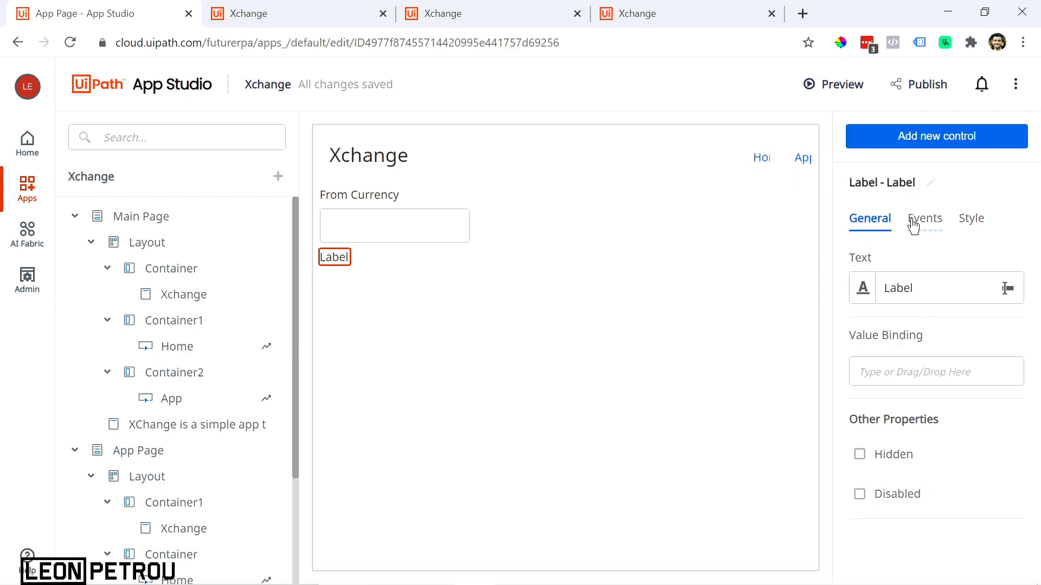
Set the second label's text to "To Currency"
{"action": "left_click_drag", "start_coordinate": [916, 288], "coordinate": [856, 293]}
{"action": "type", "text": "To Curr"}
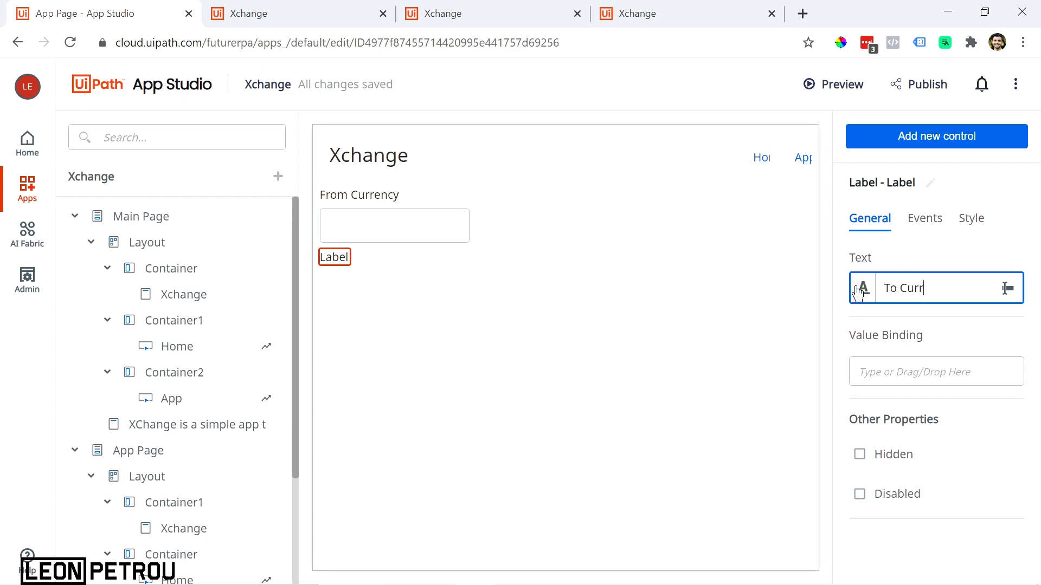
{"action": "left_click", "coordinate": [594, 297]}
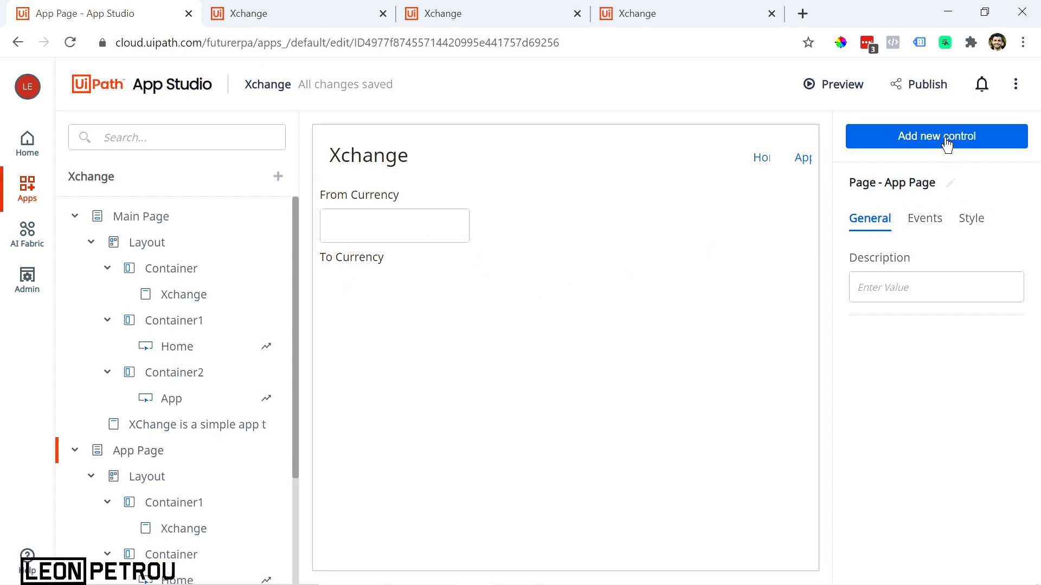
Add a Textbox control directly below the To Currency label
{"action": "left_click", "coordinate": [955, 136]}
{"action": "scroll", "coordinate": [940, 373], "scroll_direction": "down", "scroll_amount": 9}
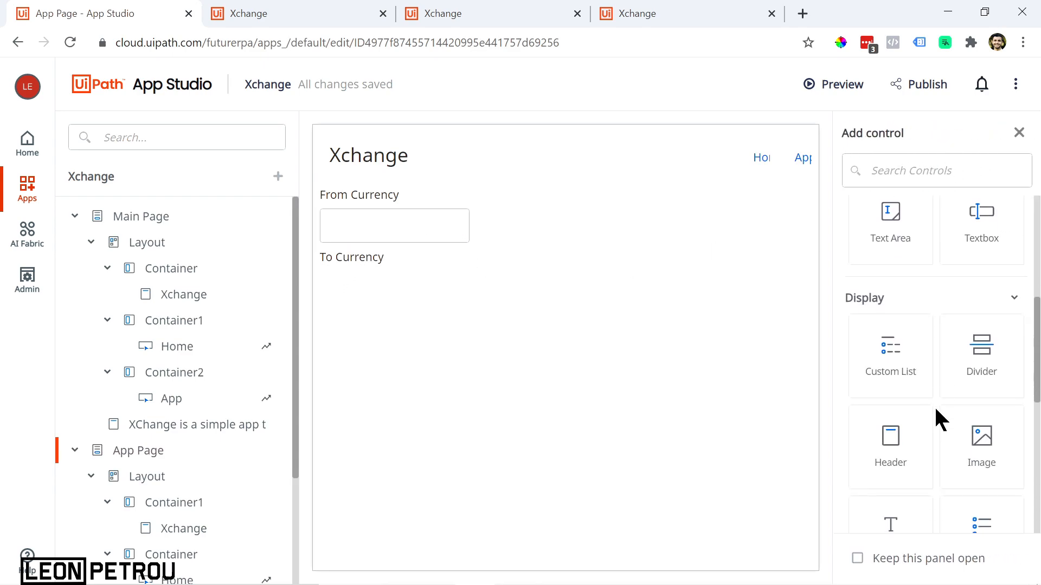
{"action": "scroll", "coordinate": [928, 443], "scroll_direction": "up", "scroll_amount": 5}
{"action": "left_click_drag", "start_coordinate": [973, 233], "coordinate": [471, 292]}
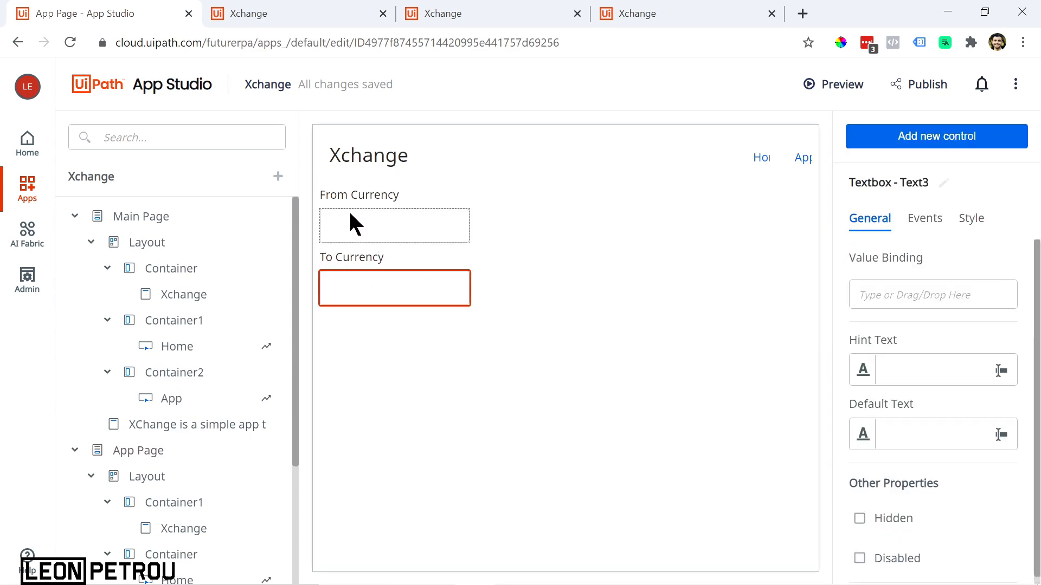
{"action": "left_click", "coordinate": [363, 227]}
{"action": "left_click", "coordinate": [862, 372]}
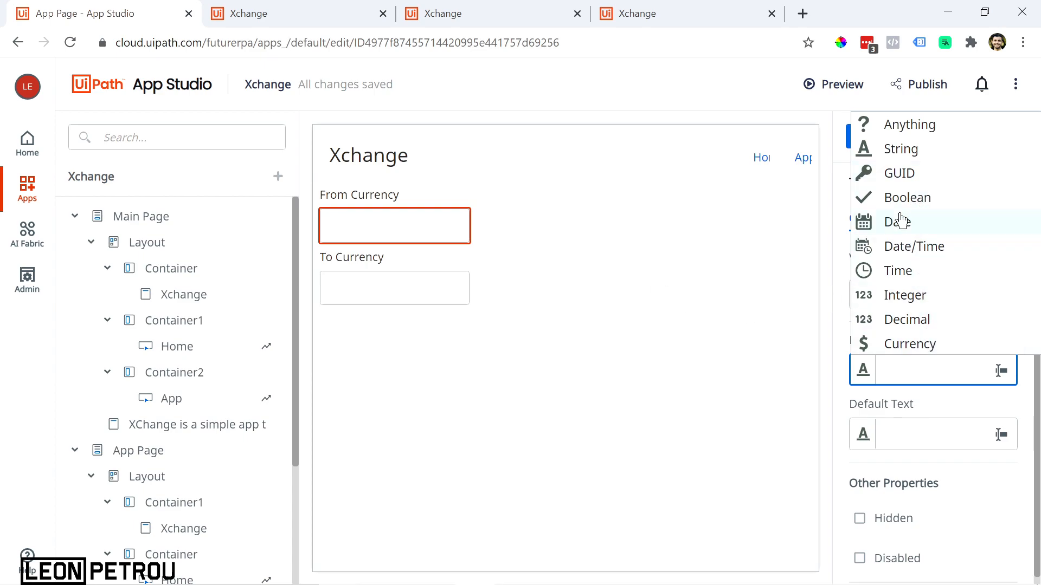
{"action": "left_click", "coordinate": [895, 154]}
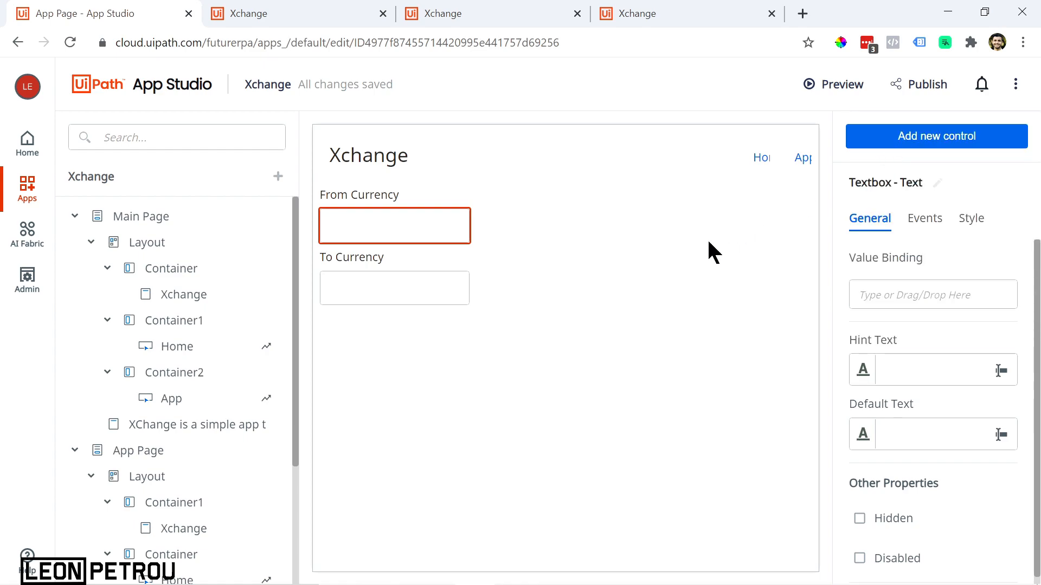
{"action": "left_click", "coordinate": [702, 324]}
Set the From Currency textbox's default text to "Enter from currency here..."
{"action": "left_click", "coordinate": [440, 239]}
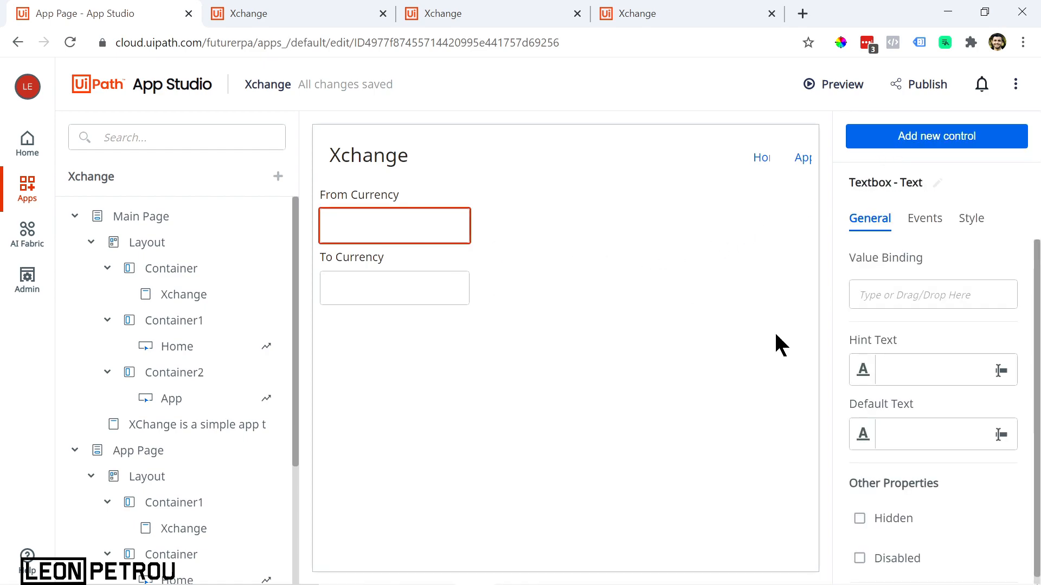
{"action": "left_click", "coordinate": [930, 436]}
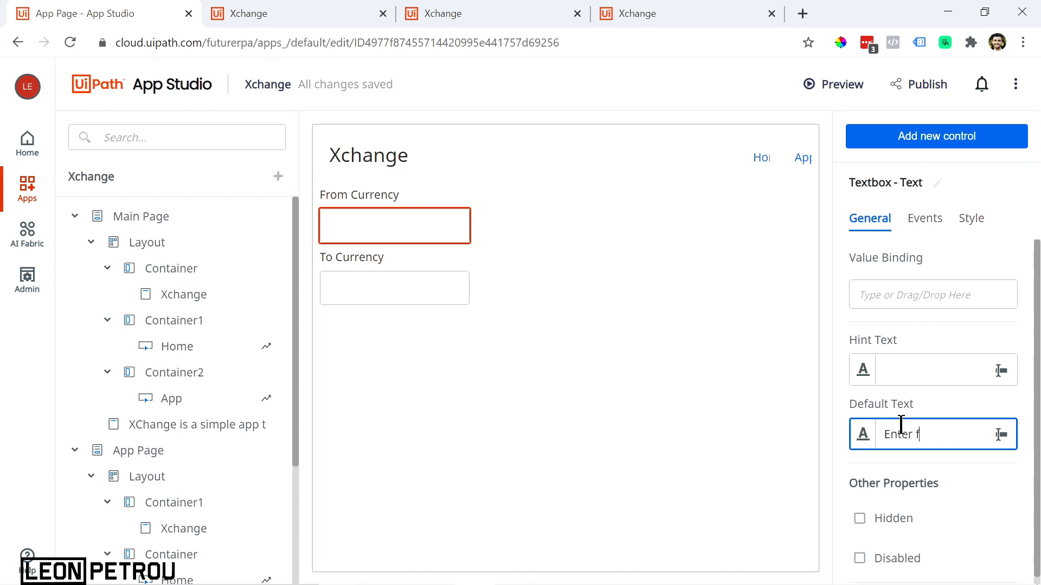
{"action": "type", "text": "ency here..."}
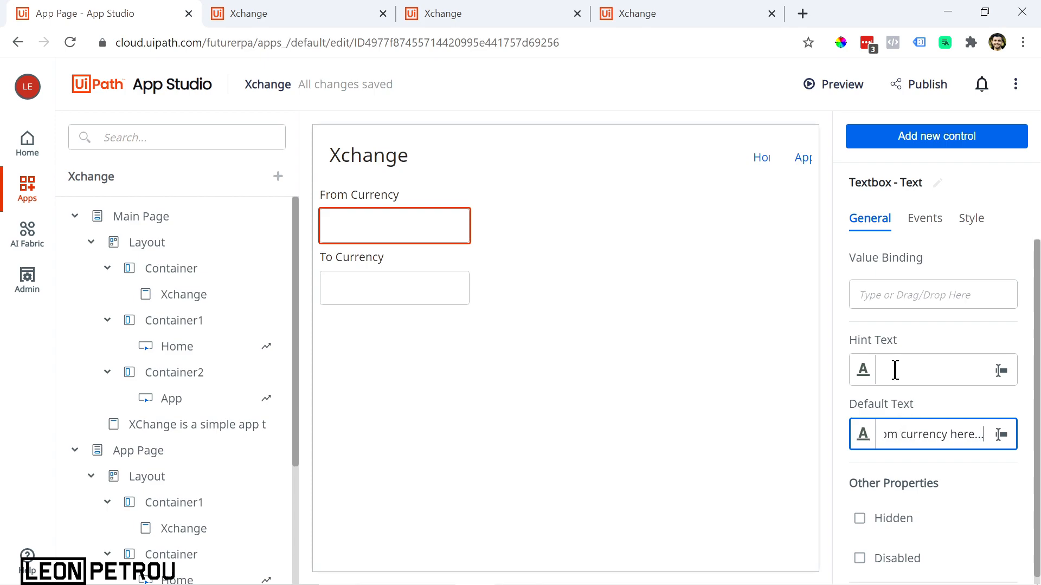
{"action": "left_click", "coordinate": [439, 319]}
Clear the default text of the From Currency textbox
{"action": "left_click", "coordinate": [417, 230]}
{"action": "left_click", "coordinate": [935, 434]}
{"action": "key", "text": "ctrl+a"}
{"action": "key", "text": "BackSpace"}
{"action": "left_click", "coordinate": [697, 367]}
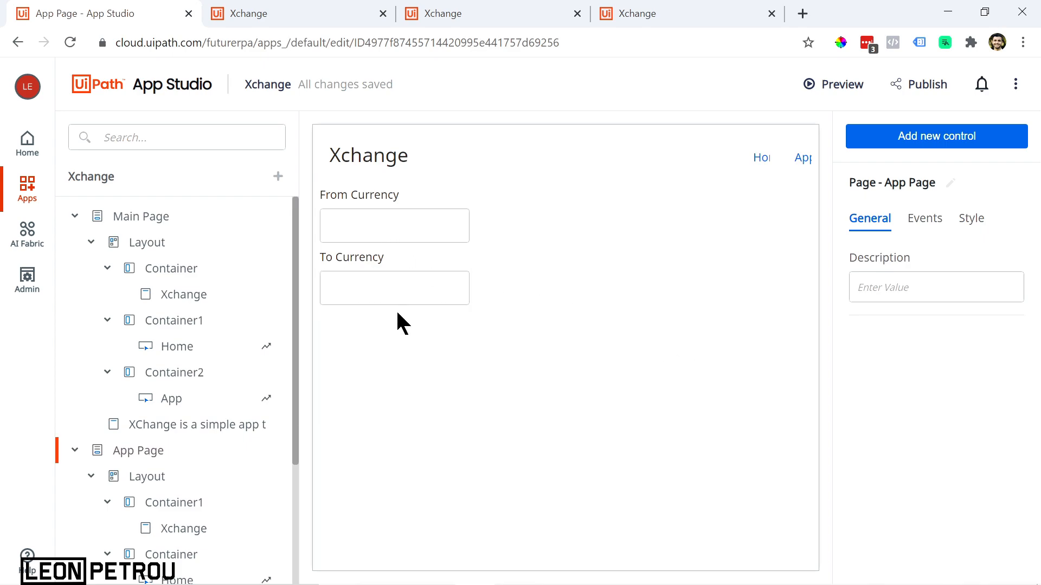
Add a Button control directly below the To Currency textbox
{"action": "left_click", "coordinate": [940, 145]}
{"action": "left_click_drag", "start_coordinate": [897, 276], "coordinate": [444, 326]}
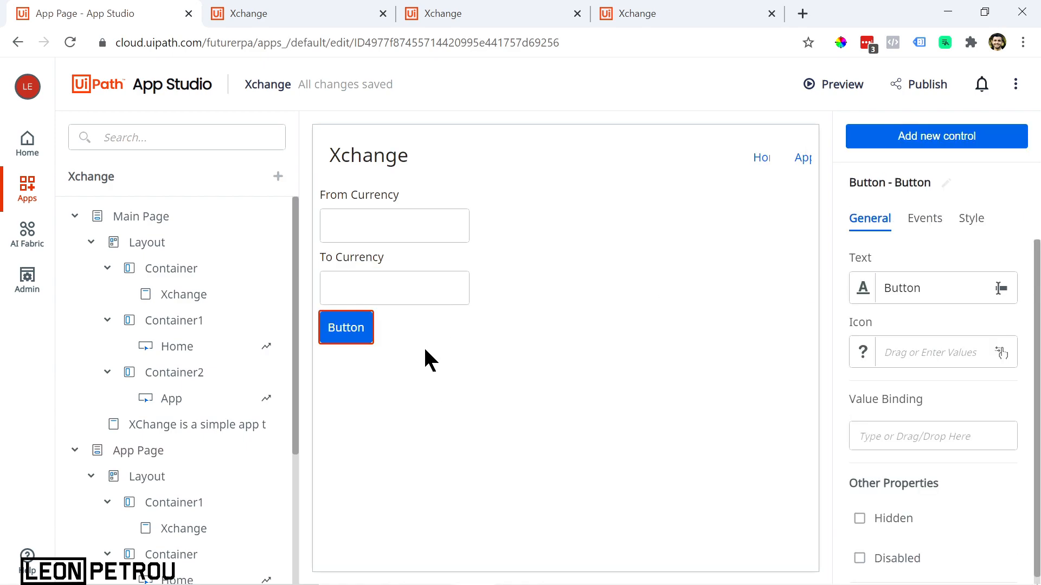
{"action": "scroll", "coordinate": [262, 465], "scroll_direction": "down", "scroll_amount": 3}
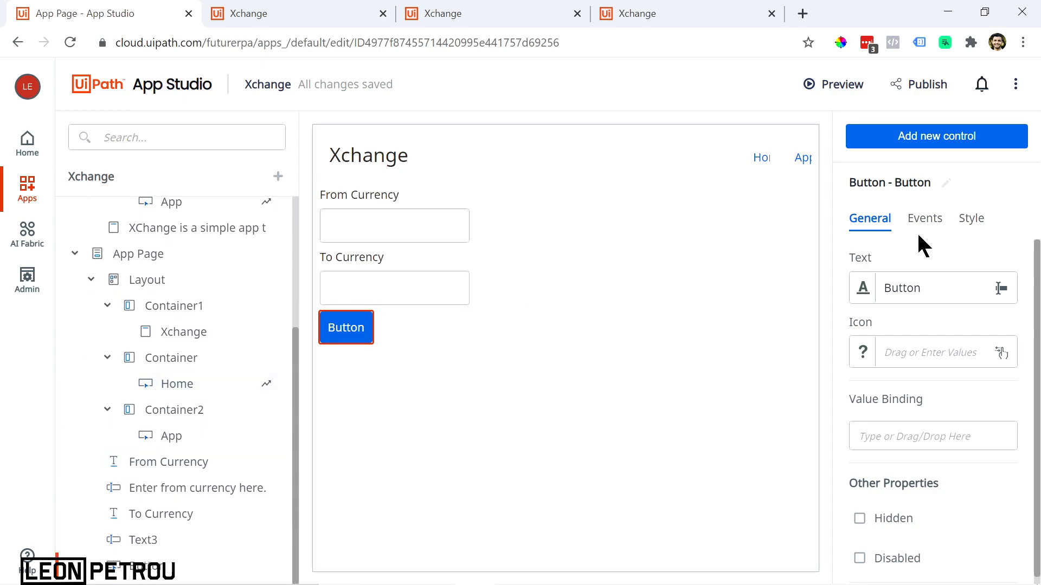
Set the new button's text to "Get Exchange Rate"
{"action": "left_click", "coordinate": [921, 288]}
{"action": "left_click_drag", "start_coordinate": [922, 288], "coordinate": [876, 297]}
{"action": "type", "text": "Get Exc"}
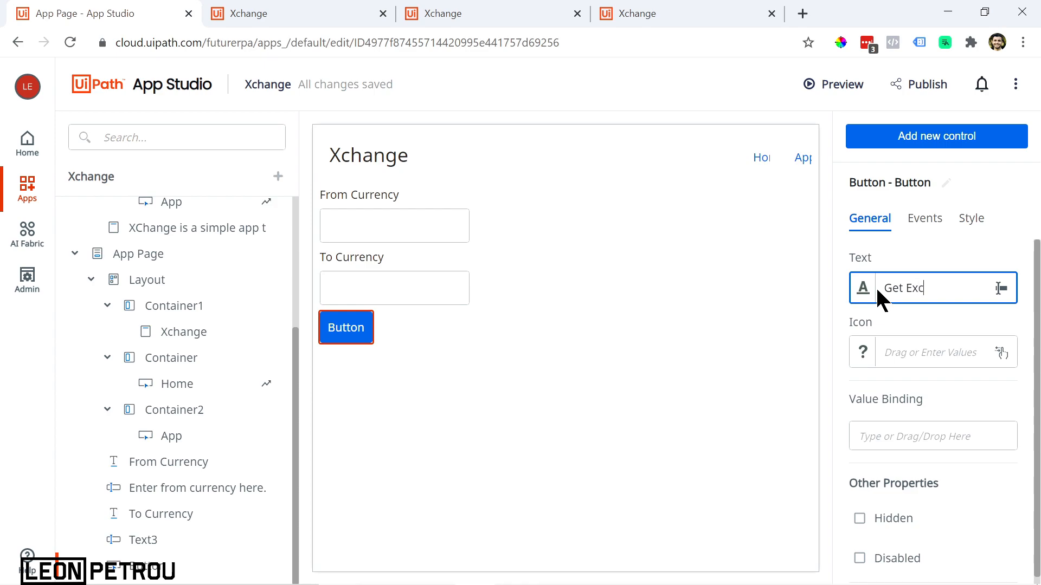
{"action": "type", "text": "hange Rate"}
{"action": "left_click", "coordinate": [642, 352]}
{"action": "left_click", "coordinate": [393, 334]}
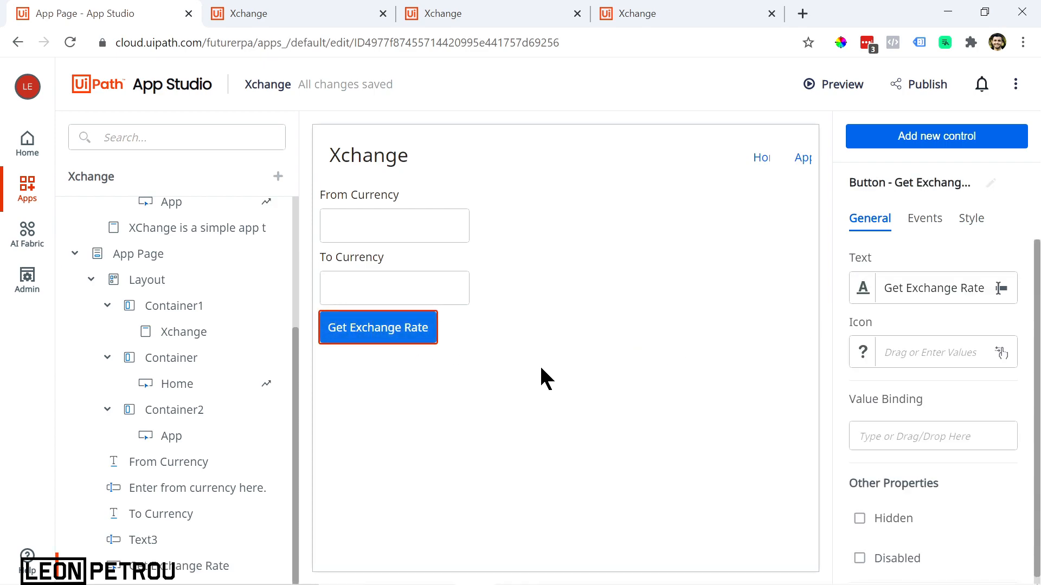
{"action": "left_click", "coordinate": [549, 339]}
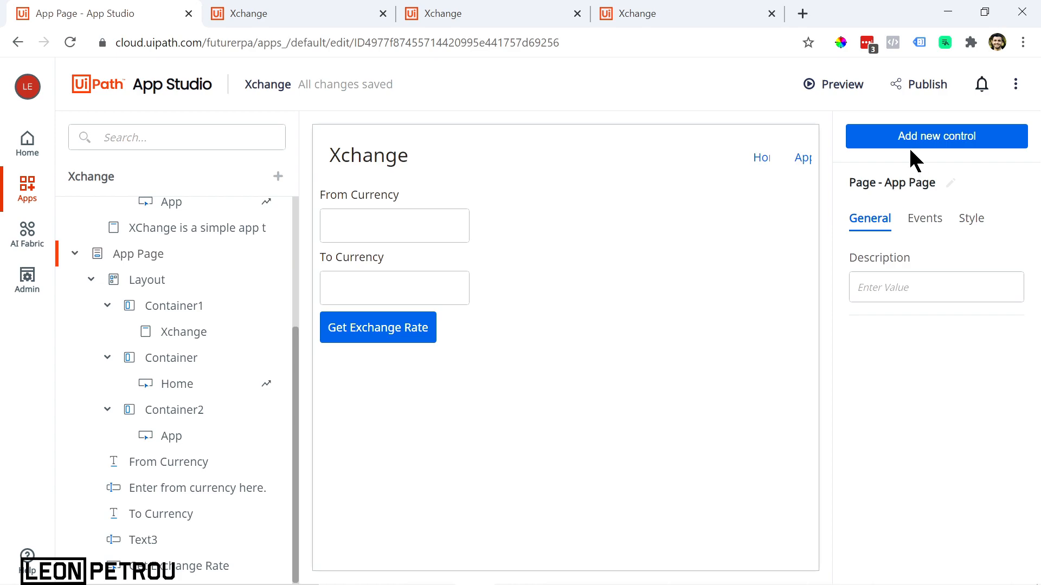
Preview the app, check the currency fields and button on its App page, and return to App Studio
{"action": "left_click", "coordinate": [842, 85]}
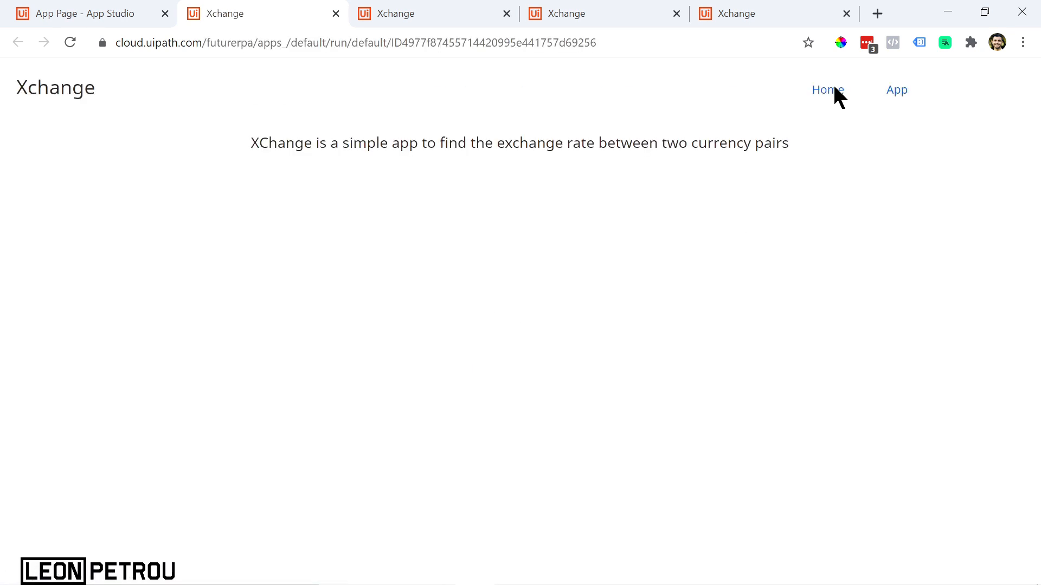
{"action": "left_click", "coordinate": [900, 90]}
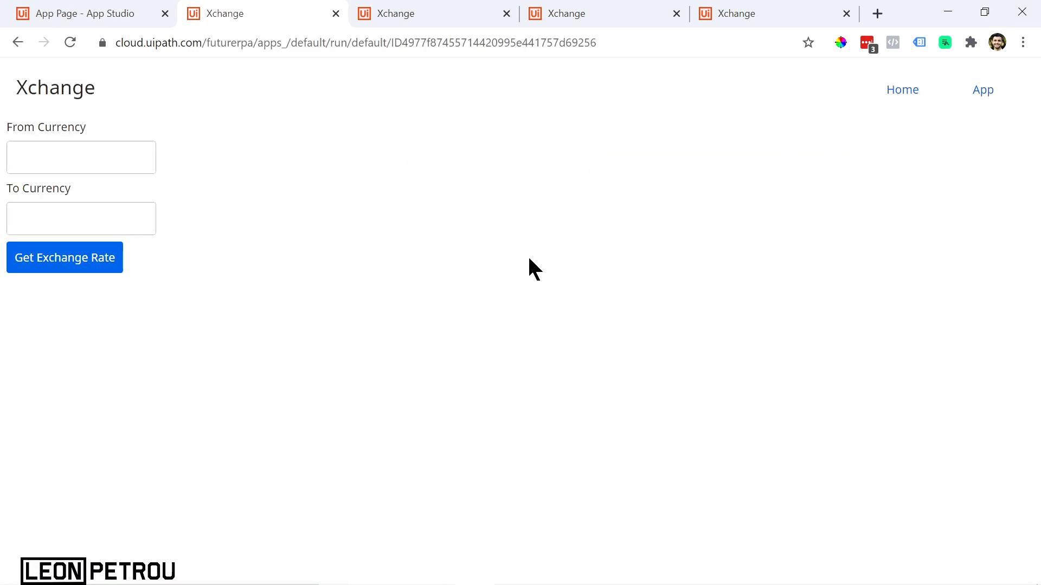
{"action": "left_click", "coordinate": [42, 151]}
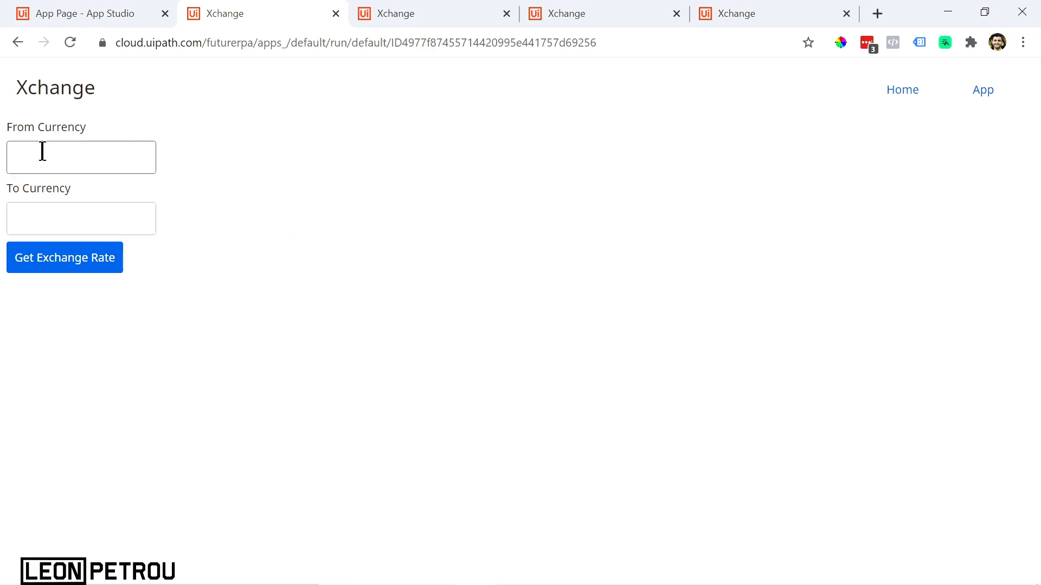
{"action": "left_click", "coordinate": [63, 219]}
{"action": "left_click", "coordinate": [122, 12]}
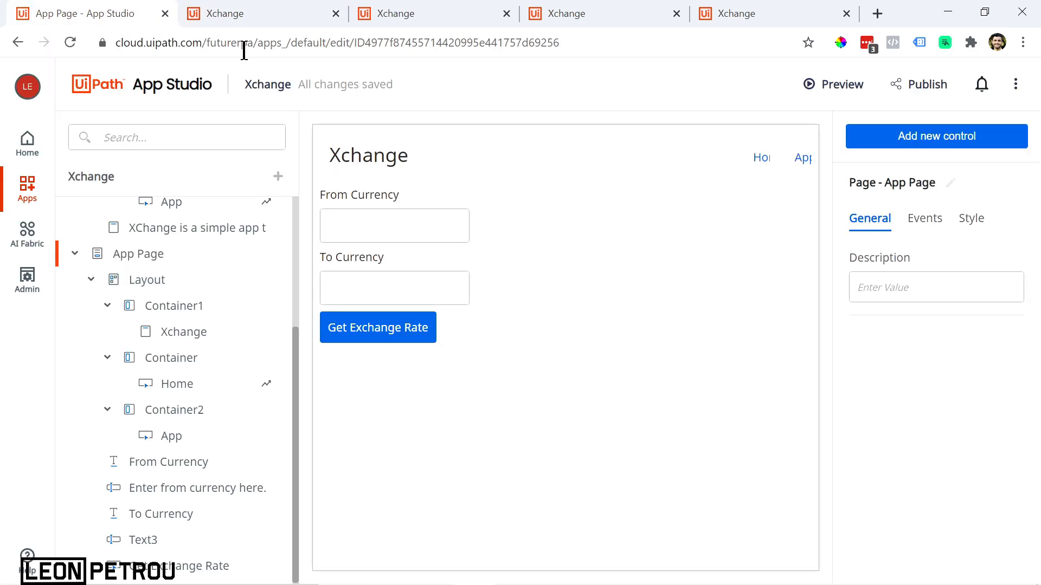
Set the left/right margin of the From Currency label to 50 px
{"action": "left_click", "coordinate": [372, 197]}
{"action": "left_click", "coordinate": [968, 222]}
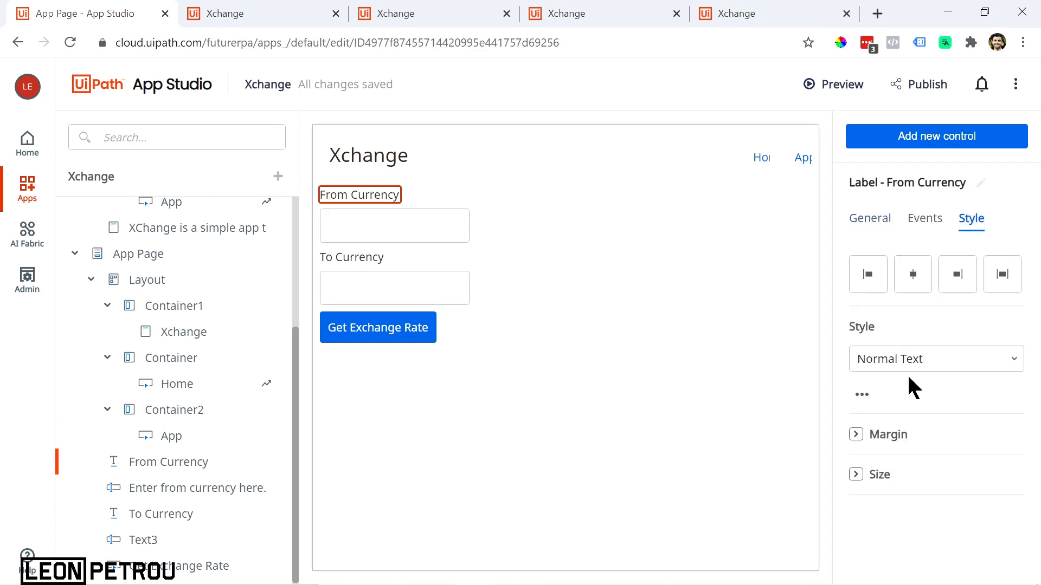
{"action": "left_click", "coordinate": [854, 436]}
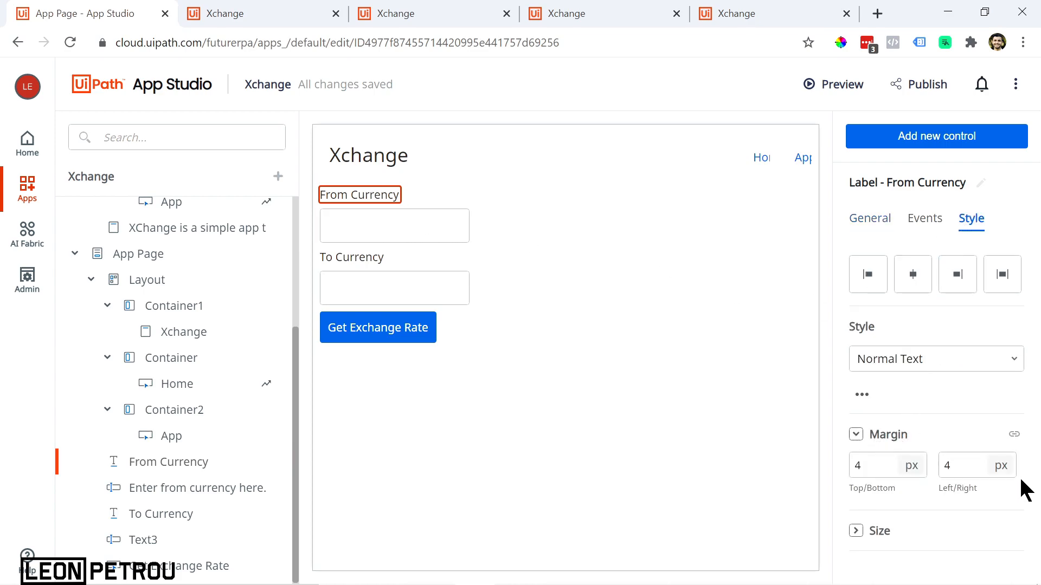
{"action": "left_click", "coordinate": [960, 467]}
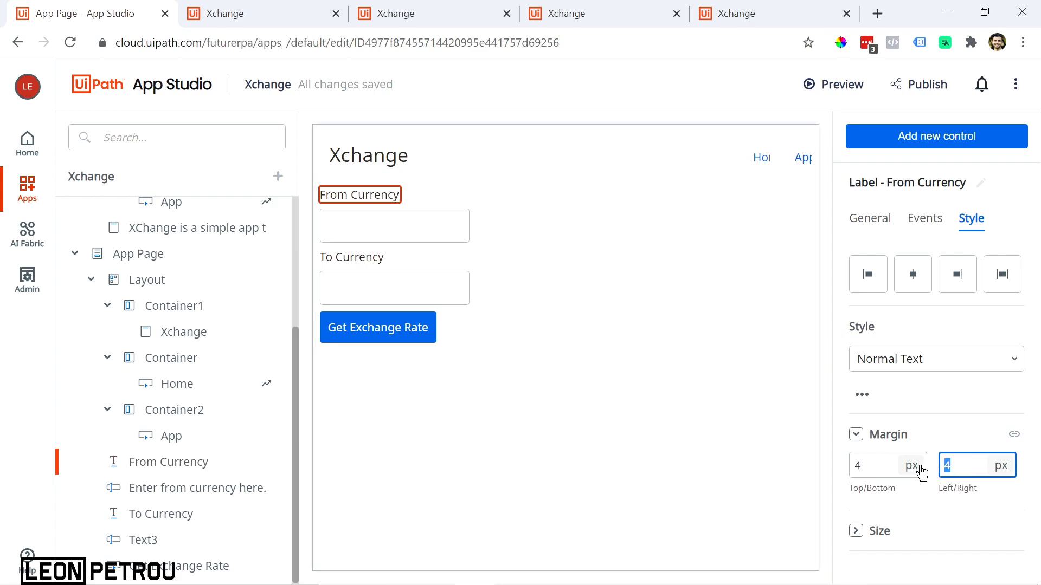
{"action": "type", "text": "50"}
{"action": "key", "text": "Return"}
Set the left/right margin of the From Currency textbox to 50 px
{"action": "left_click", "coordinate": [365, 238]}
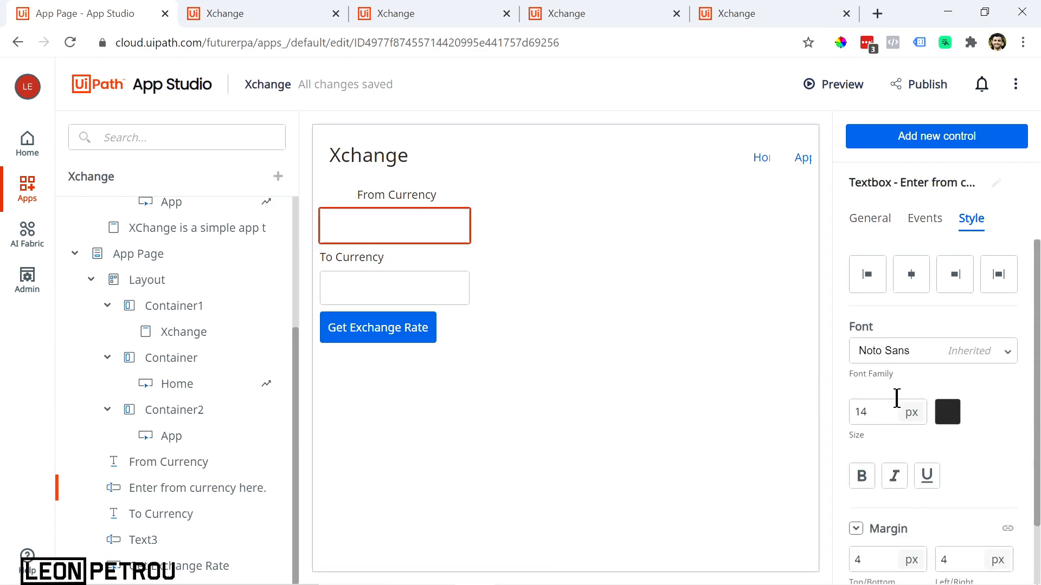
{"action": "scroll", "coordinate": [895, 408], "scroll_direction": "down", "scroll_amount": 1}
{"action": "left_click", "coordinate": [985, 500]}
{"action": "type", "text": "50"}
Set the left/right margins of the To Currency label and its textbox to 50 px each
{"action": "left_click", "coordinate": [356, 260]}
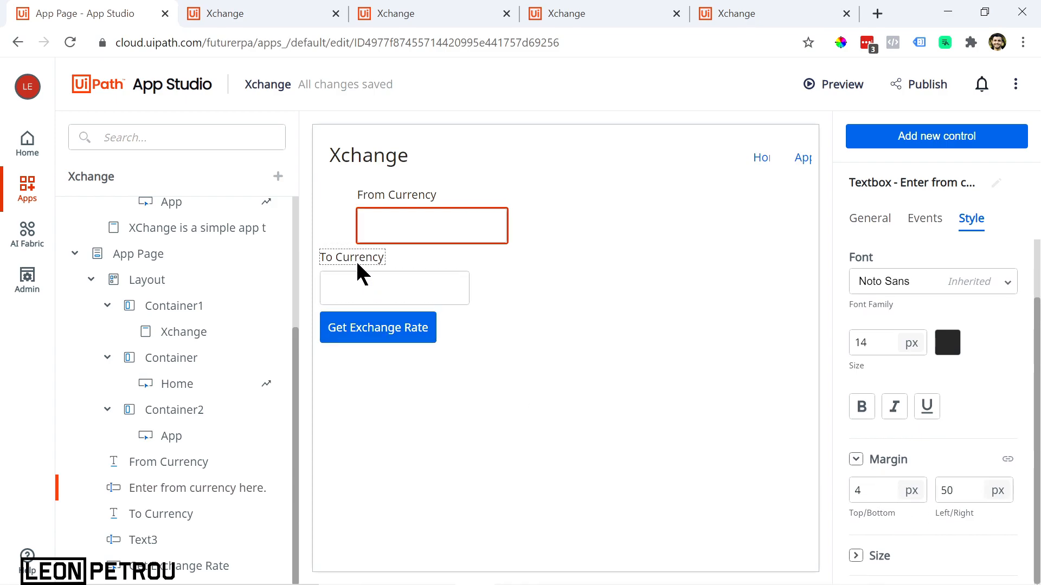
{"action": "left_click", "coordinate": [977, 475]}
{"action": "type", "text": "50"}
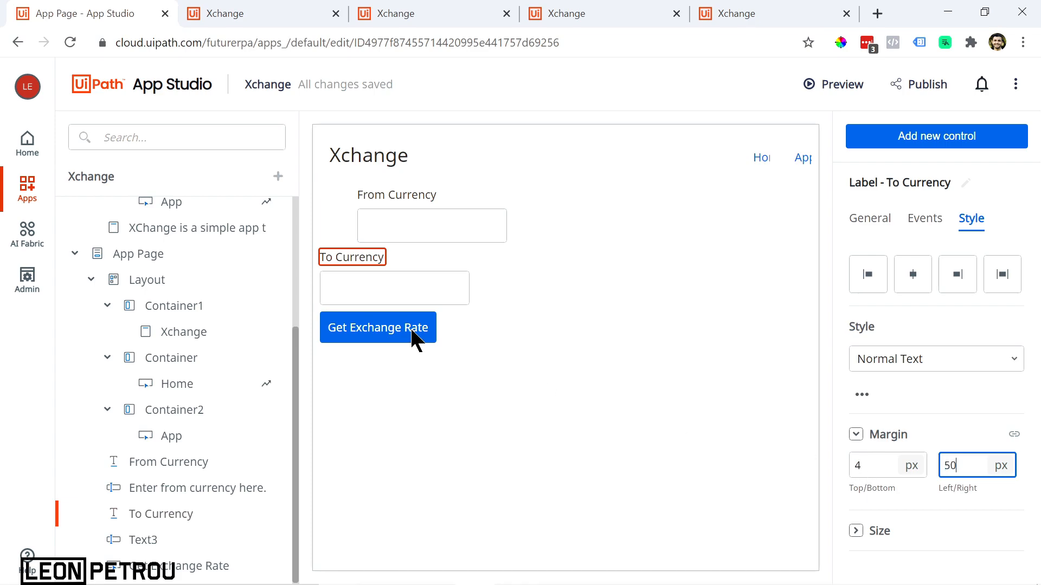
{"action": "left_click", "coordinate": [388, 294]}
{"action": "left_click", "coordinate": [971, 559]}
{"action": "type", "text": "50"}
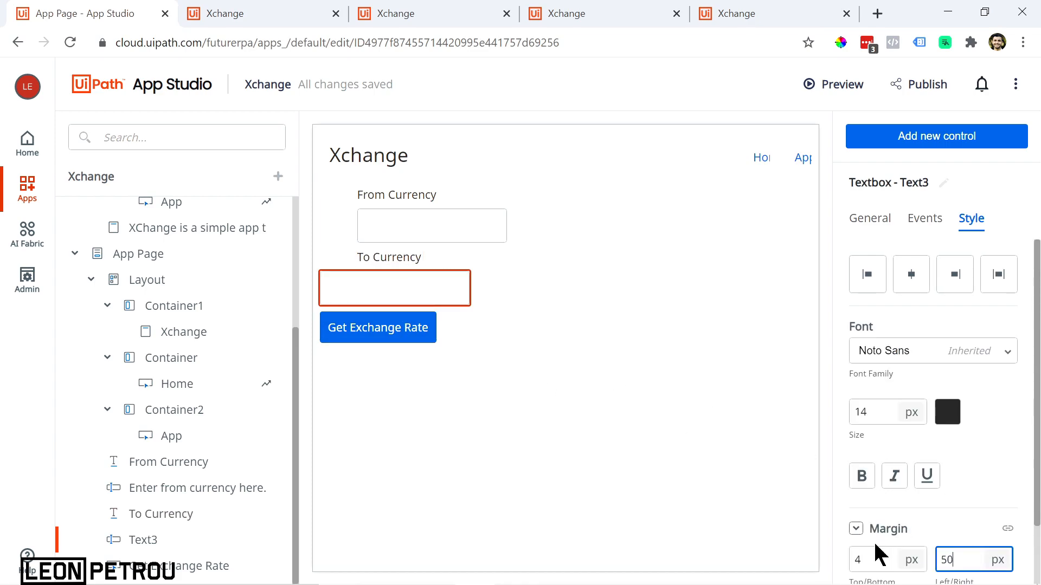
Set the left/right margin of the Get Exchange Rate button to 50 px
{"action": "left_click", "coordinate": [374, 333]}
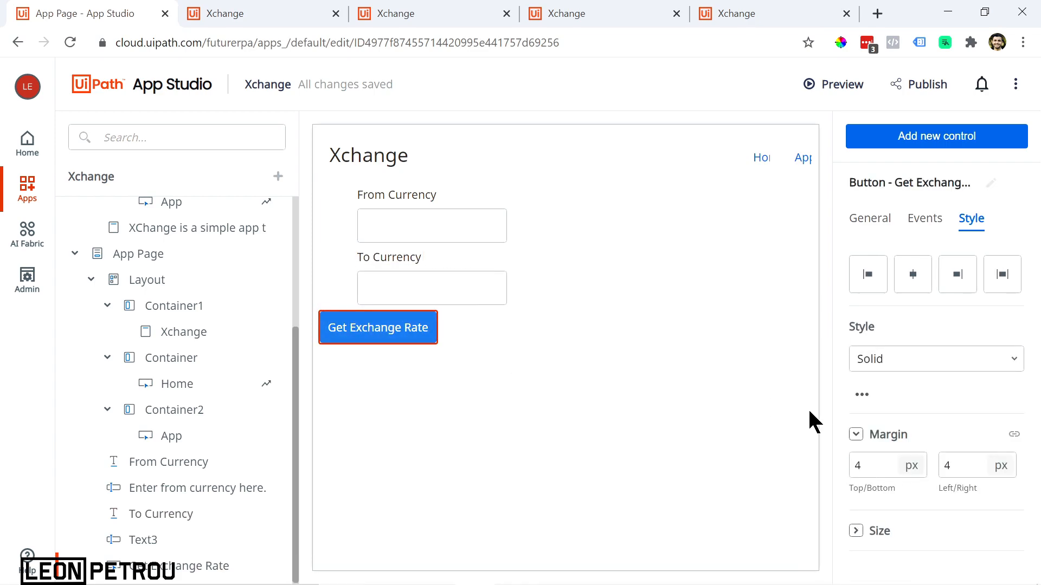
{"action": "left_click", "coordinate": [970, 466]}
{"action": "type", "text": "50"}
{"action": "left_click", "coordinate": [679, 381]}
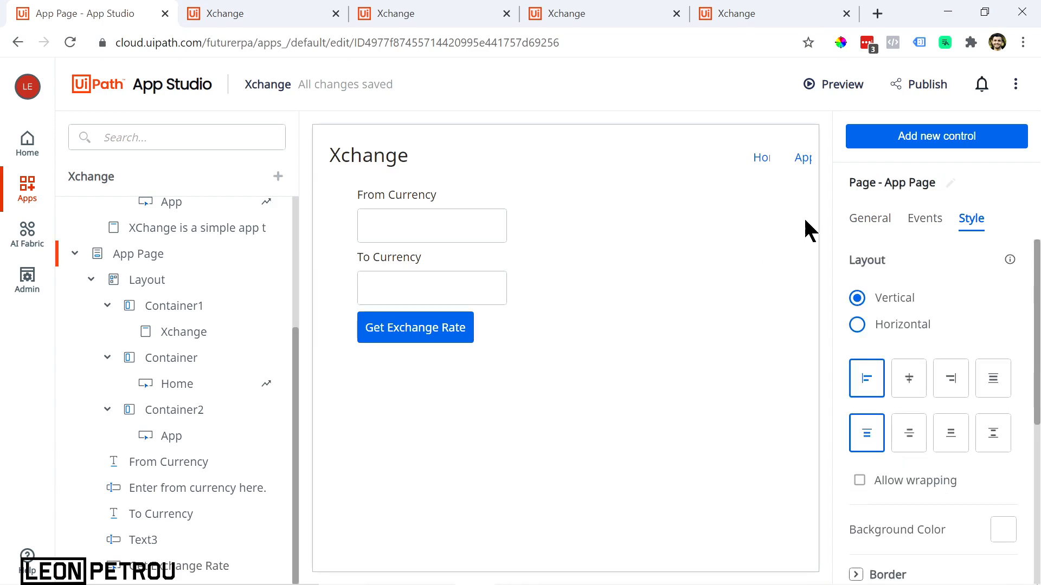
Preview the app and test its App page by requesting the exchange rate from "usd" to "zar", then return to App Studio
{"action": "left_click", "coordinate": [826, 87]}
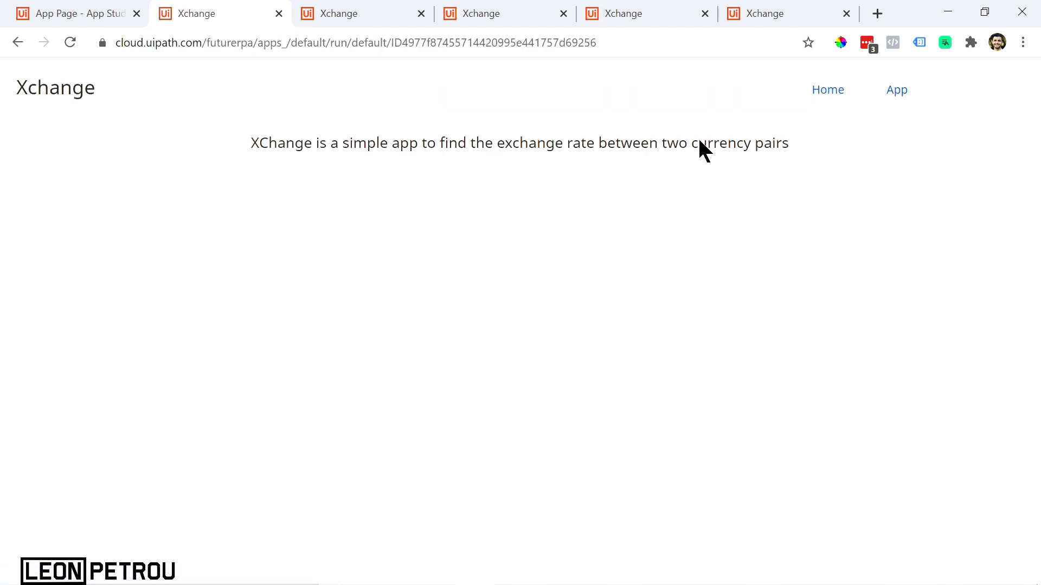
{"action": "left_click", "coordinate": [888, 91]}
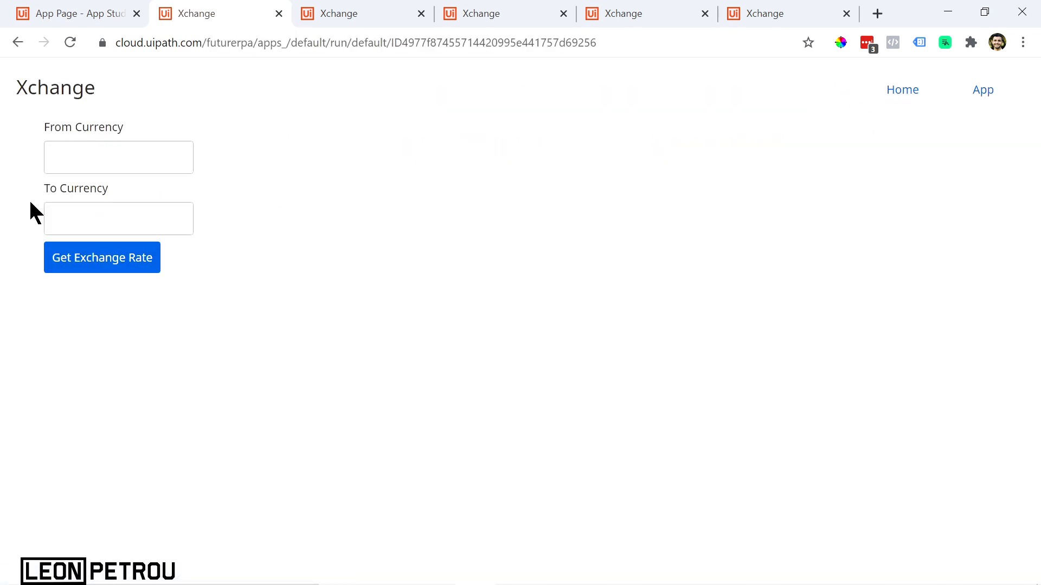
{"action": "left_click", "coordinate": [95, 160]}
{"action": "left_click", "coordinate": [116, 222]}
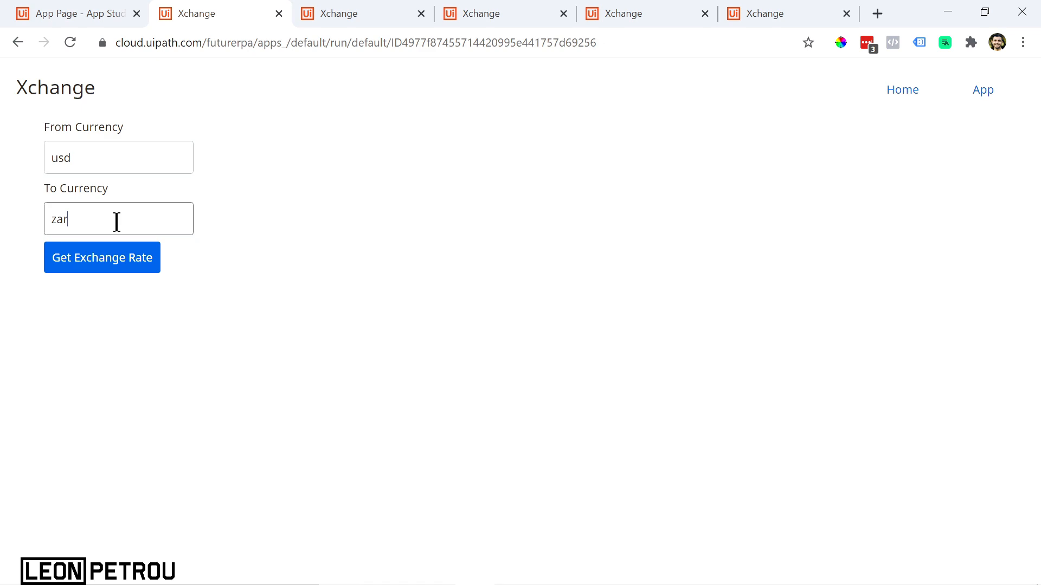
{"action": "left_click", "coordinate": [115, 265]}
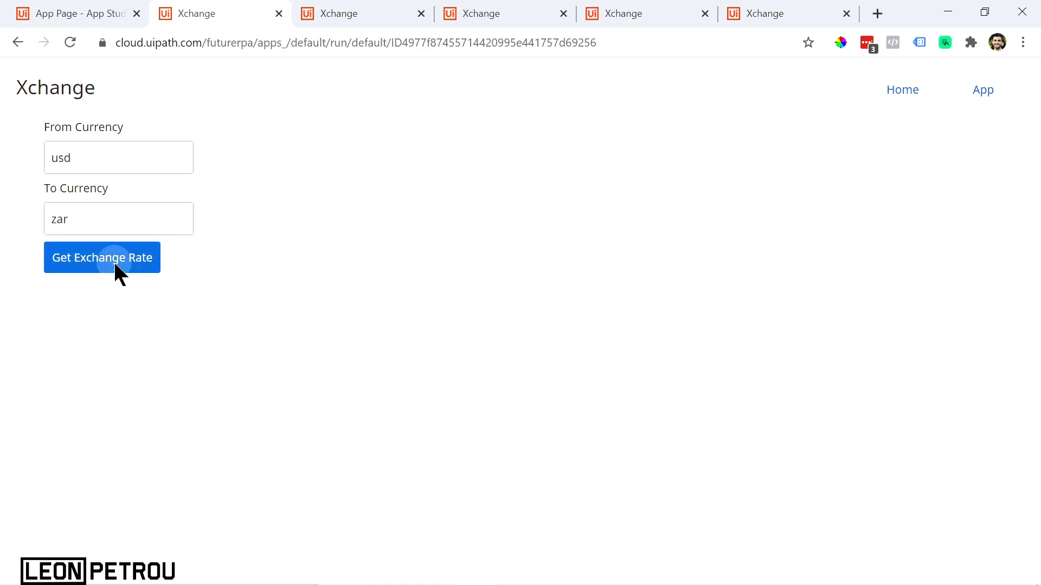
{"action": "left_click", "coordinate": [125, 257]}
{"action": "left_click", "coordinate": [75, 12]}
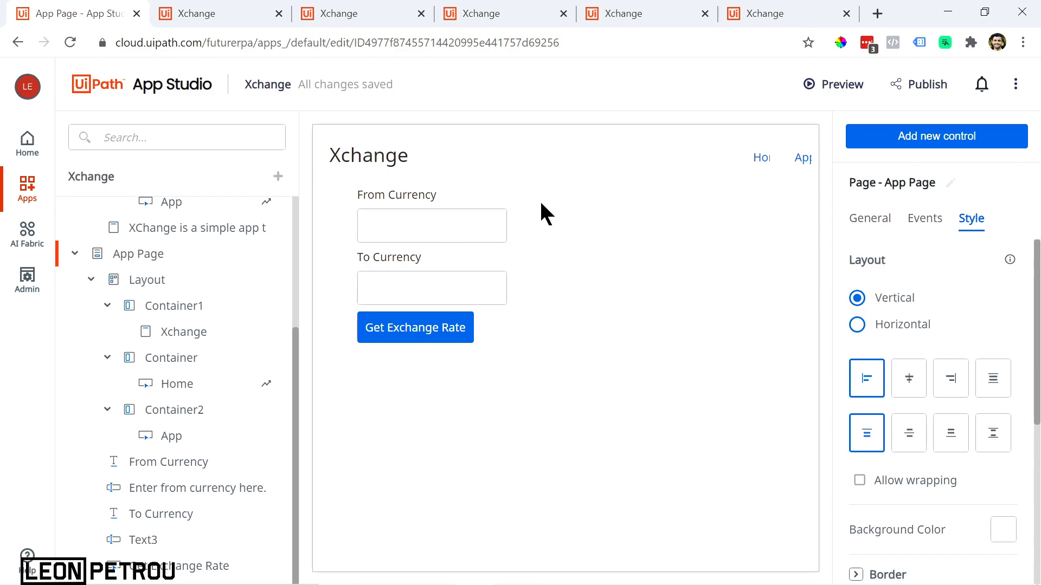
Switch from App Studio to UiPath Orchestrator and open the process list of the Default folder
{"action": "left_click", "coordinate": [271, 12]}
{"action": "left_click", "coordinate": [68, 4]}
{"action": "left_click", "coordinate": [27, 142]}
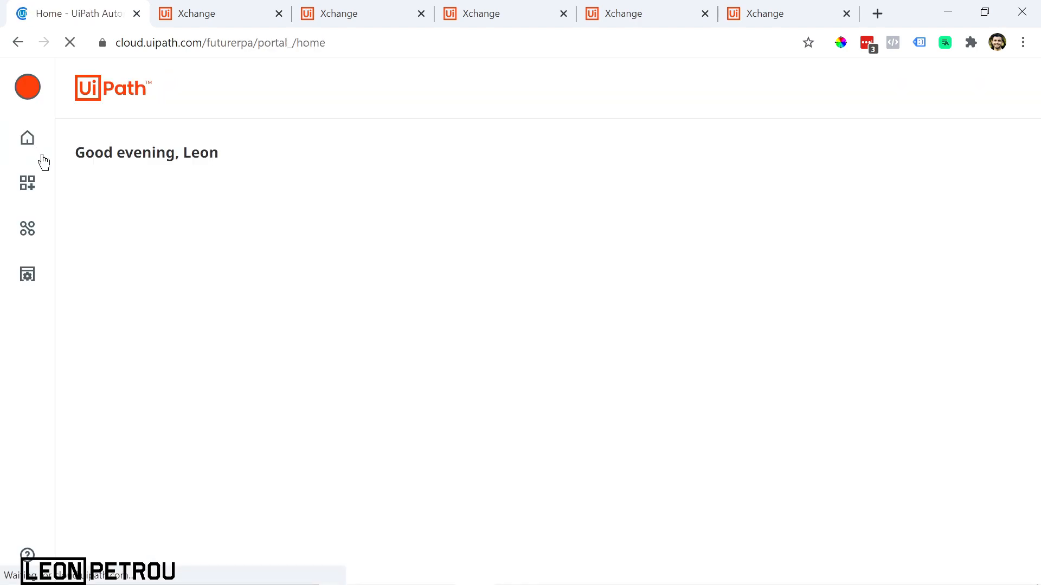
{"action": "left_click", "coordinate": [154, 265]}
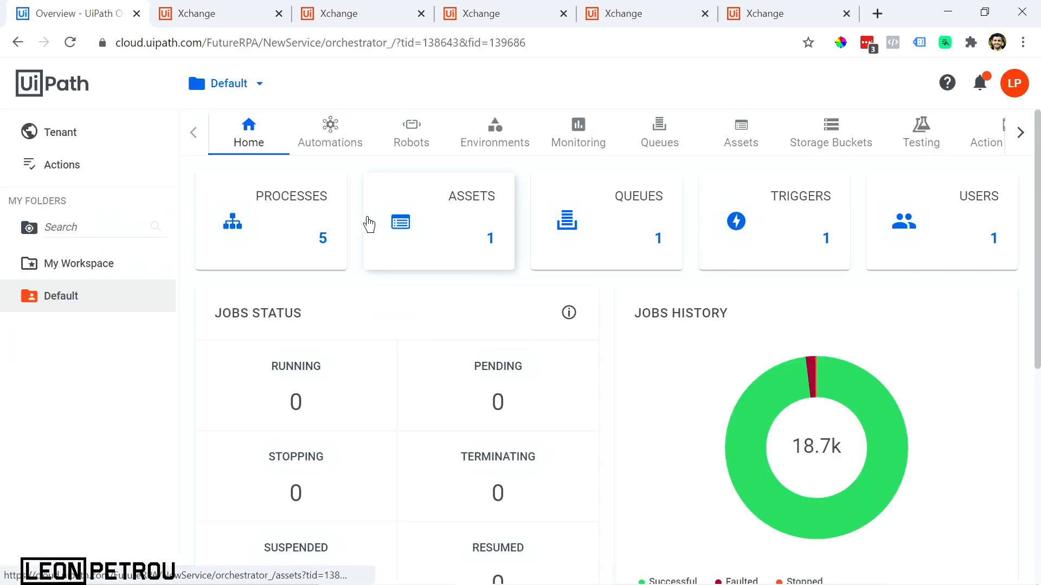
{"action": "left_click", "coordinate": [341, 144]}
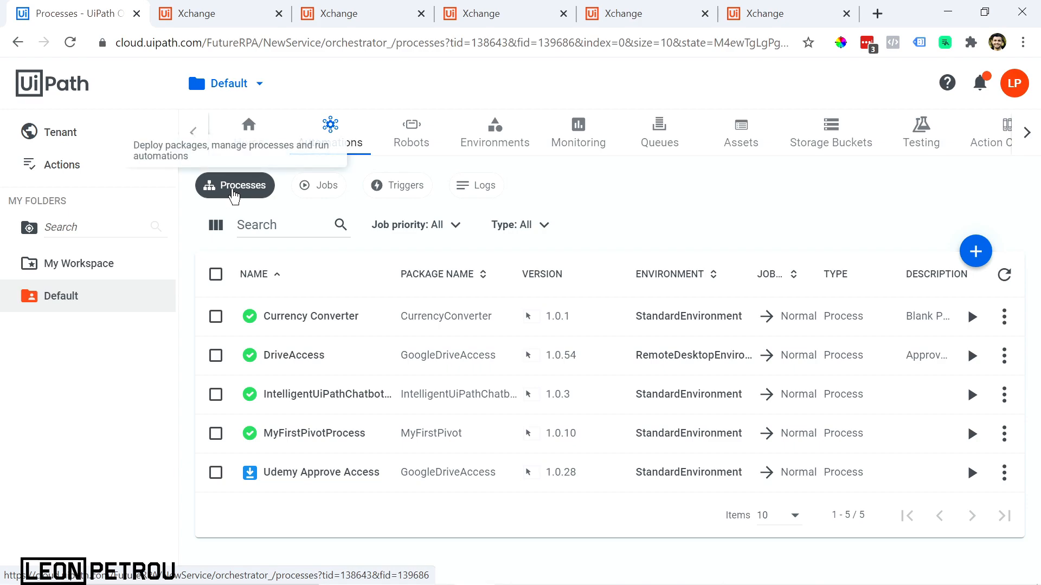
Start adding a process to the Default folder and select ExchangeApp as its package
{"action": "left_click", "coordinate": [971, 262]}
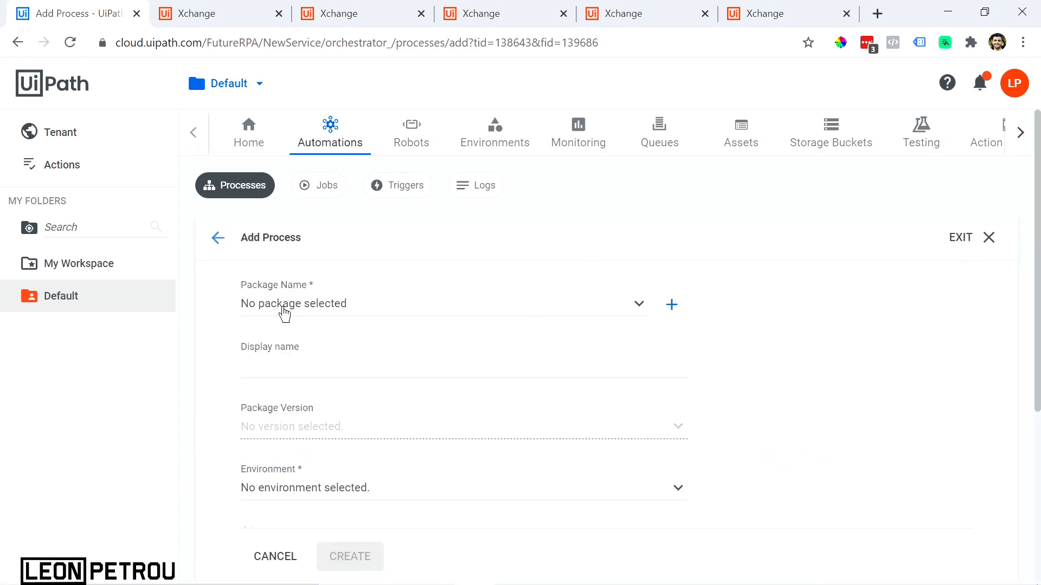
{"action": "left_click", "coordinate": [284, 311]}
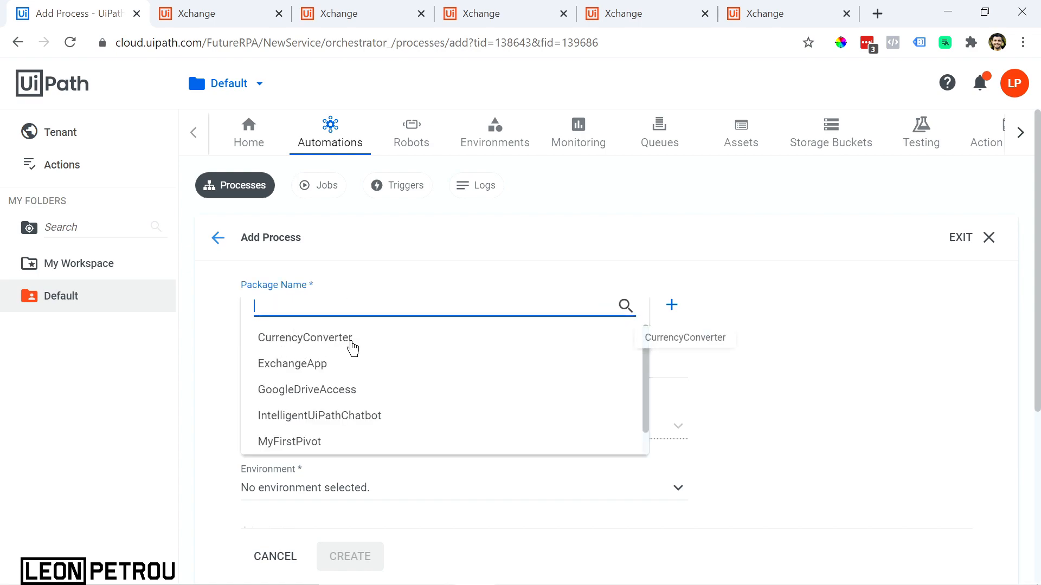
{"action": "left_click", "coordinate": [297, 363]}
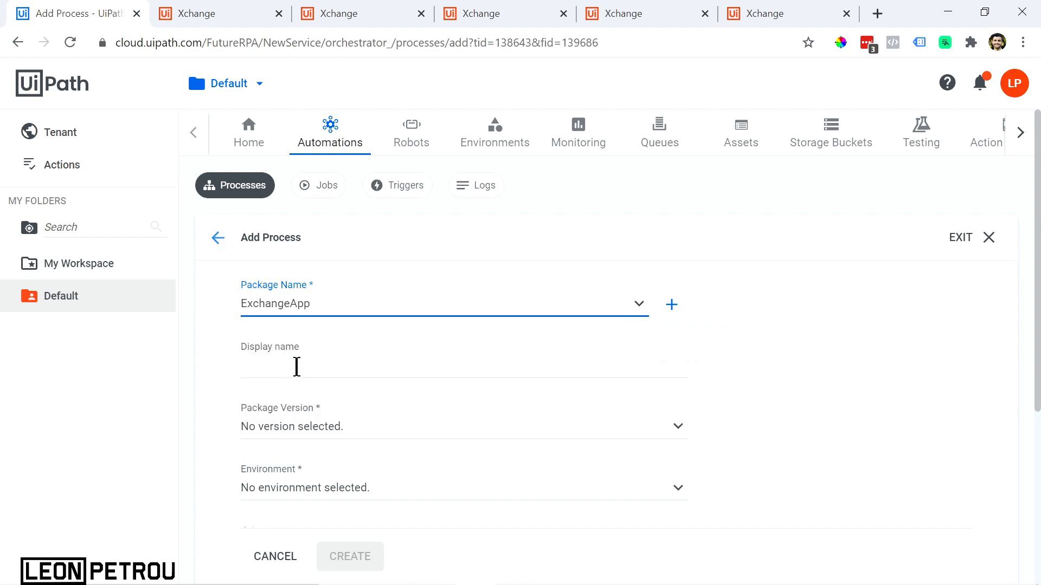
Create the process with the display name ExchangeApp in the StandardEnvironment environment, leaving the input values inherited from the package
{"action": "left_click", "coordinate": [293, 366]}
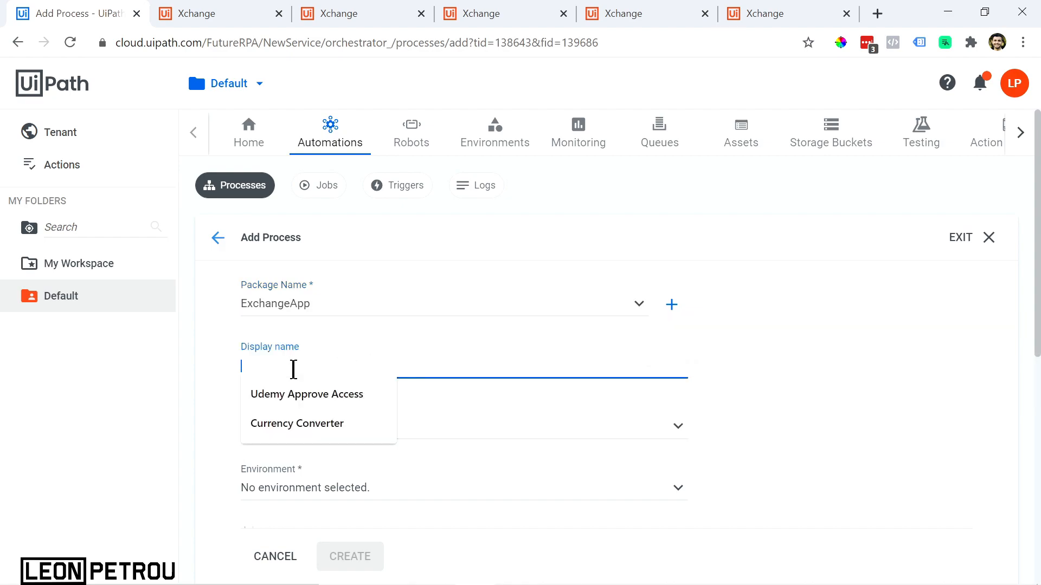
{"action": "type", "text": "ExchangeApp"}
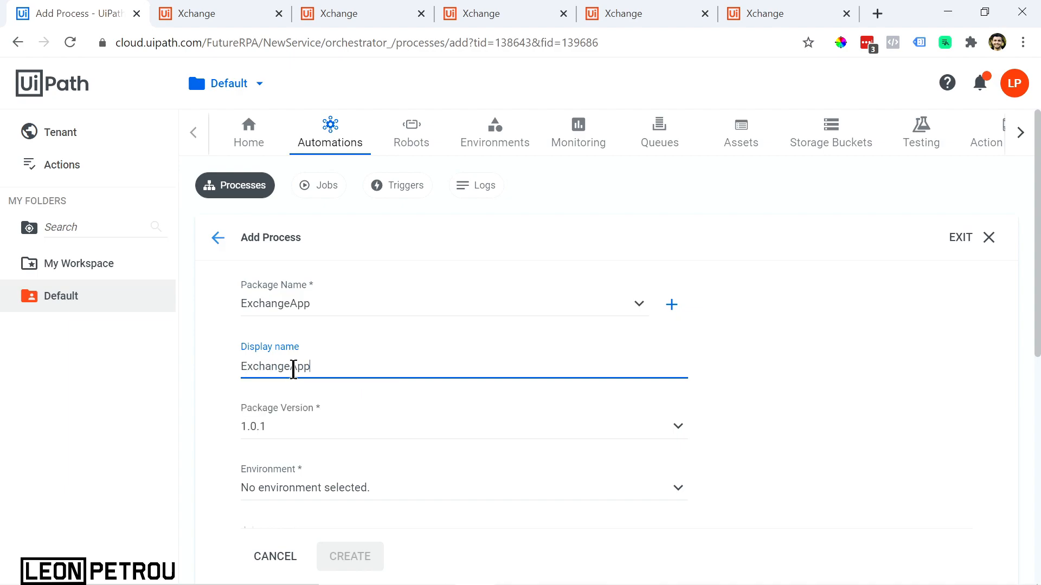
{"action": "scroll", "coordinate": [529, 320], "scroll_direction": "down", "scroll_amount": 5}
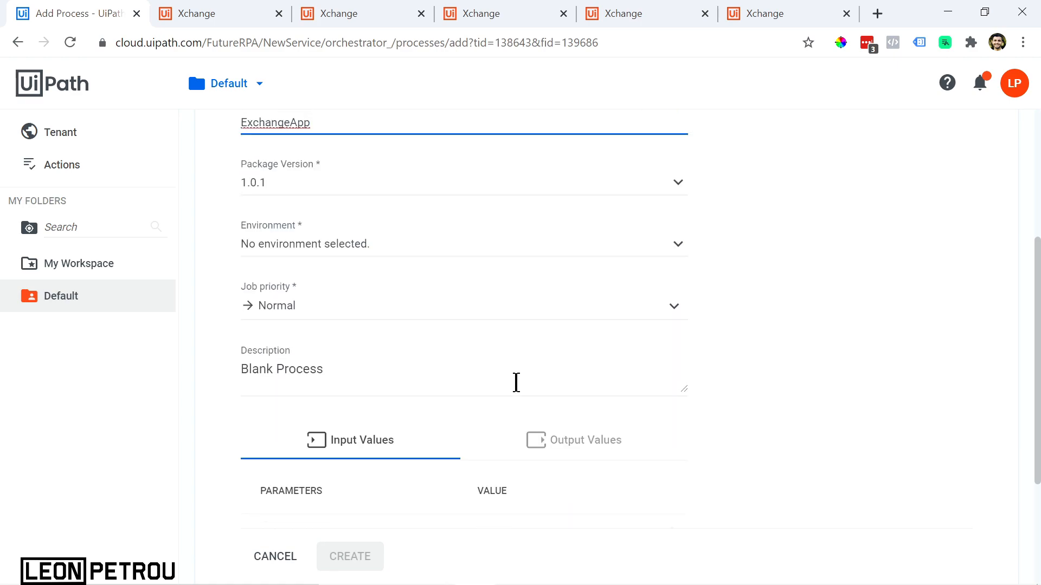
{"action": "left_click", "coordinate": [349, 245]}
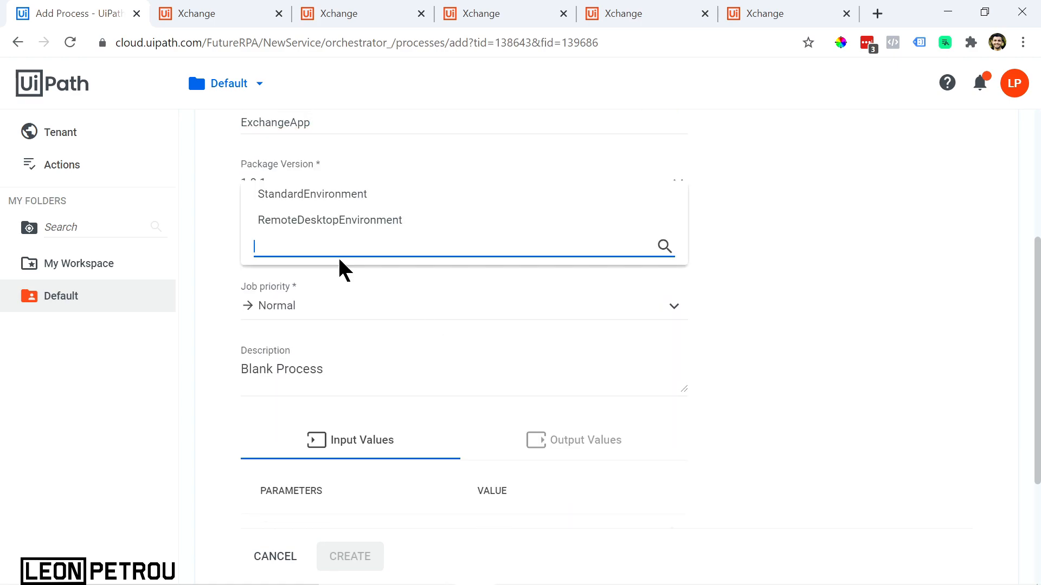
{"action": "left_click", "coordinate": [295, 196]}
{"action": "scroll", "coordinate": [298, 249], "scroll_direction": "down", "scroll_amount": 3}
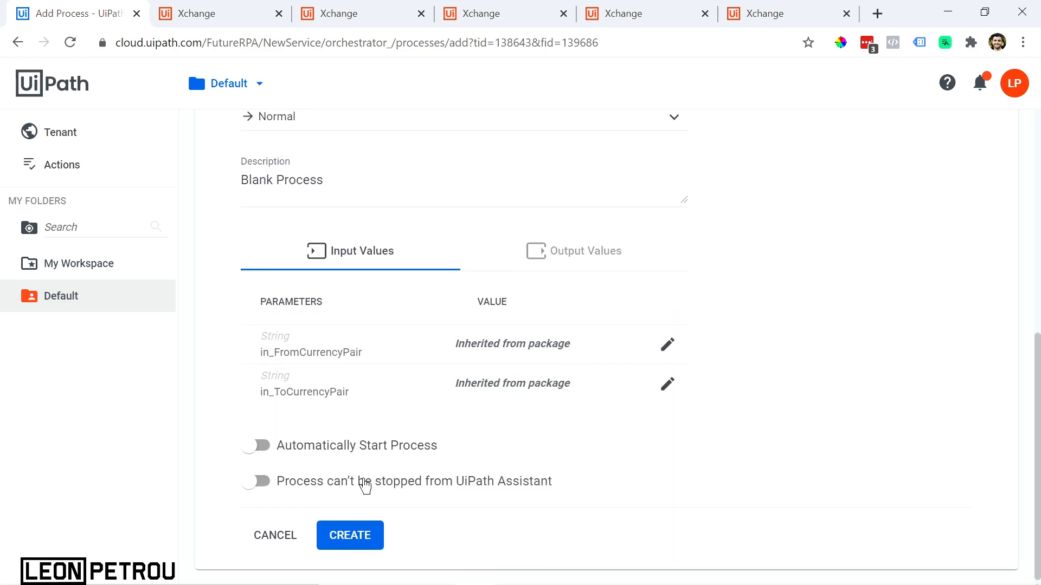
{"action": "left_click", "coordinate": [353, 536]}
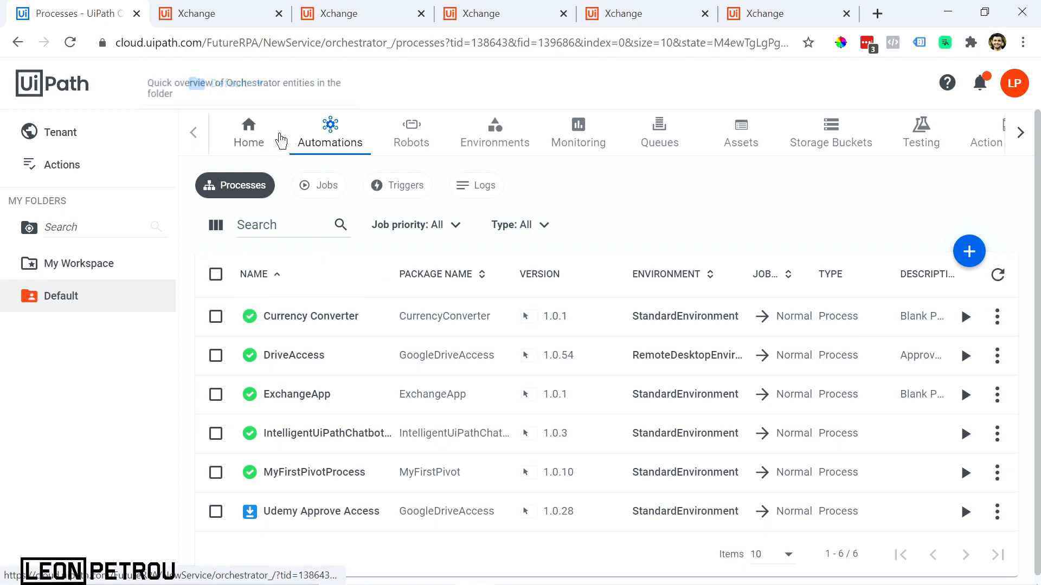
Switch from Orchestrator back to Automation Cloud, open the Xchange app for editing in App Studio and show its App Page
{"action": "left_click", "coordinate": [1017, 87]}
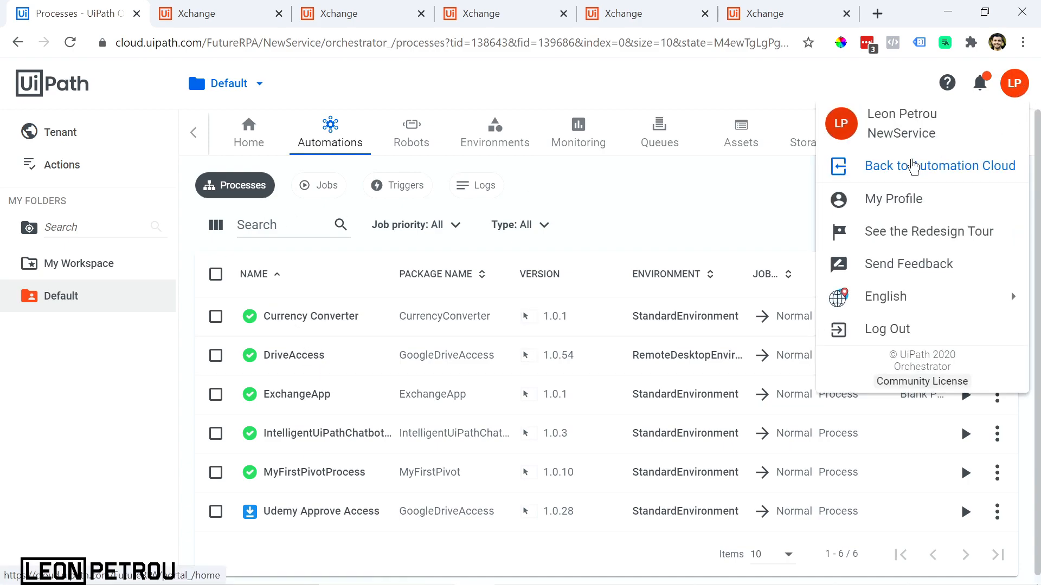
{"action": "left_click", "coordinate": [903, 167]}
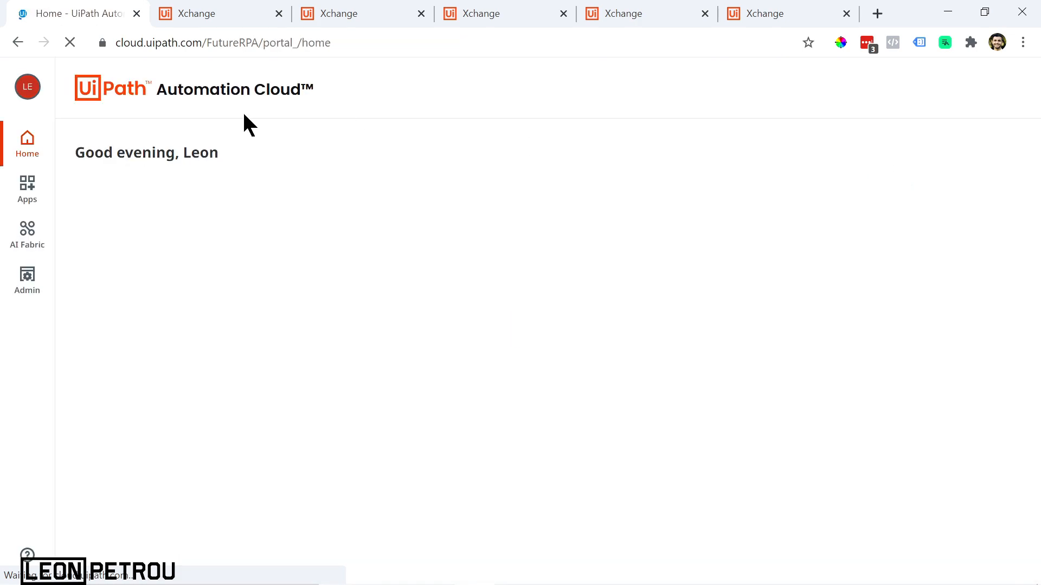
{"action": "left_click", "coordinate": [27, 187]}
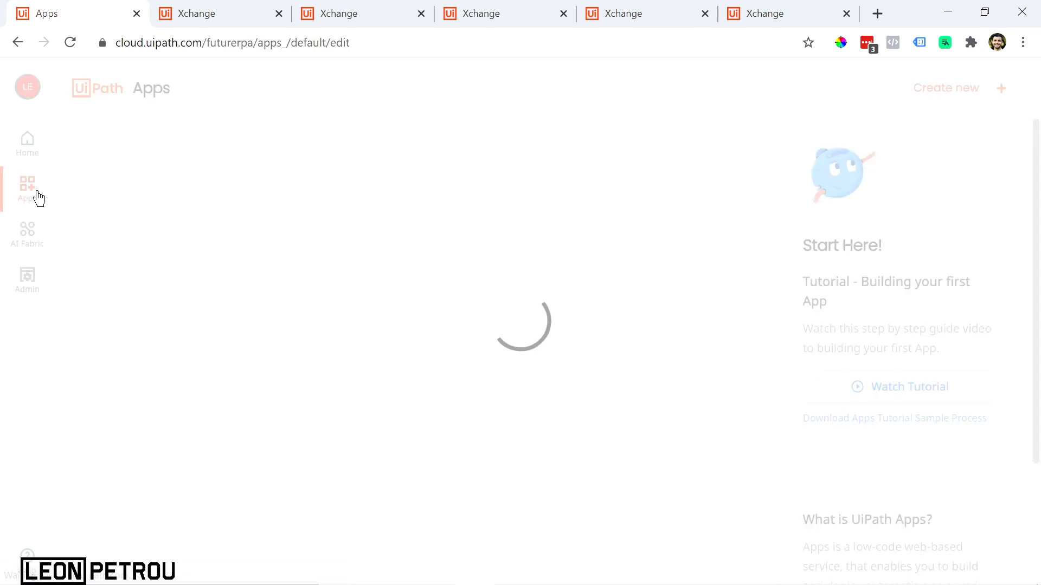
{"action": "mouse_move", "coordinate": [111, 244]}
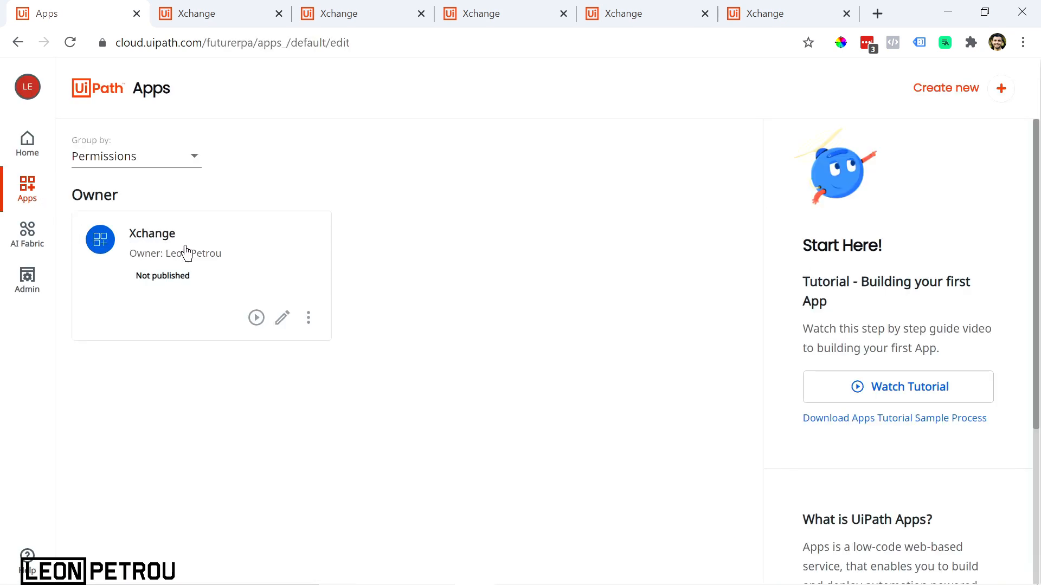
{"action": "left_click", "coordinate": [283, 321]}
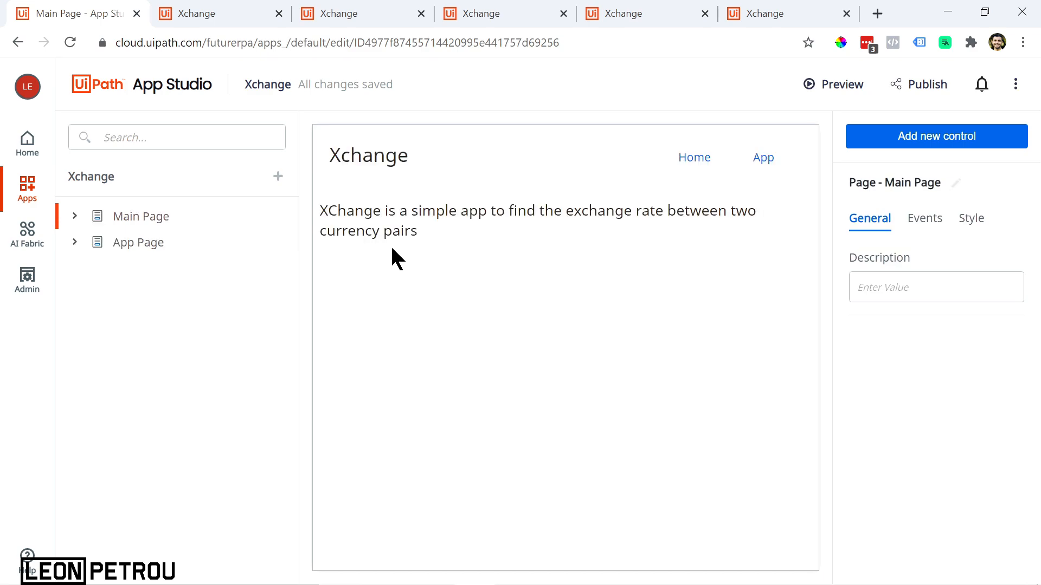
{"action": "left_click", "coordinate": [144, 248]}
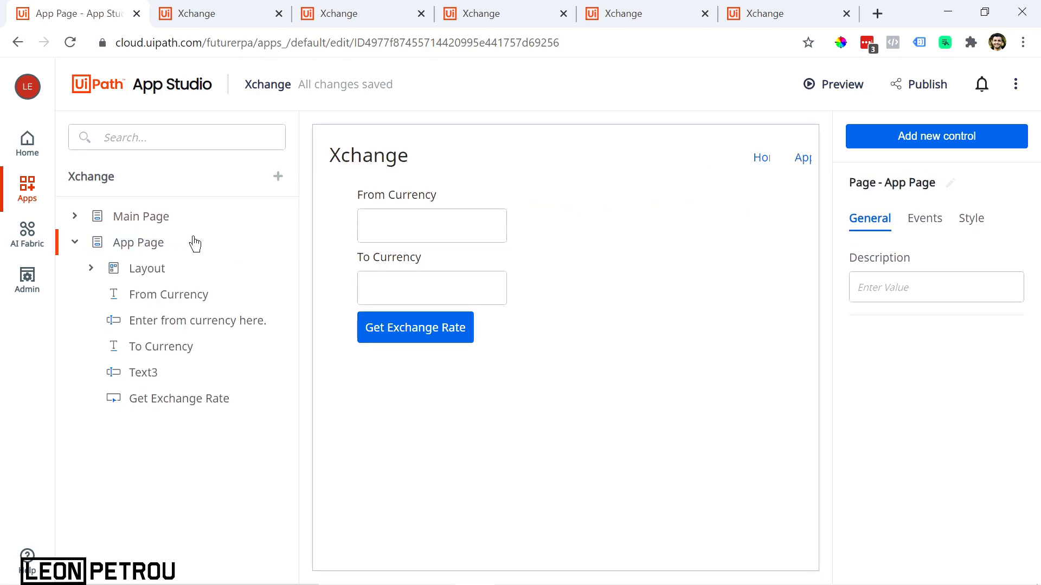
{"action": "left_click", "coordinate": [421, 230]}
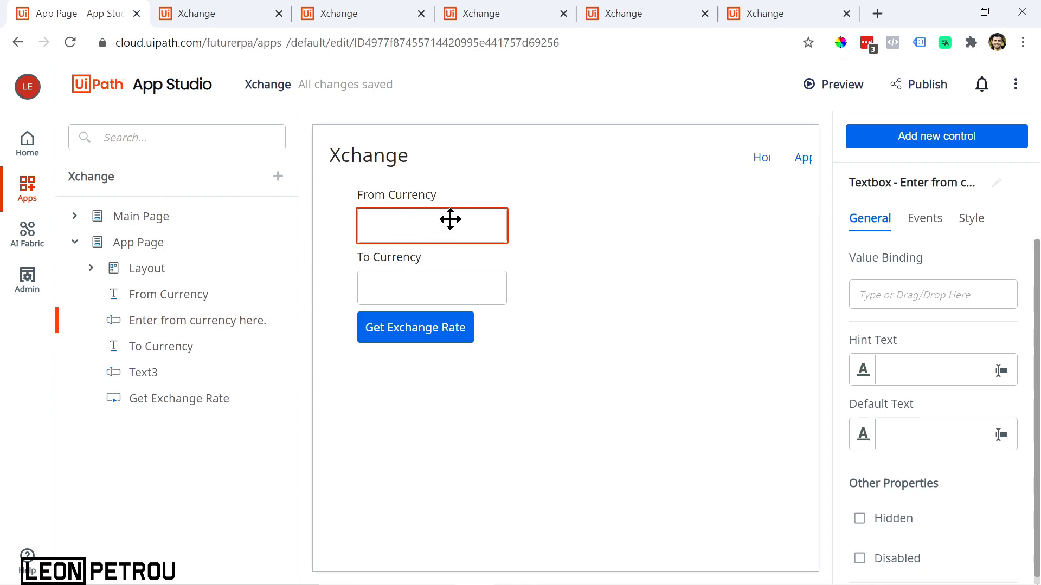
{"action": "left_click", "coordinate": [901, 299]}
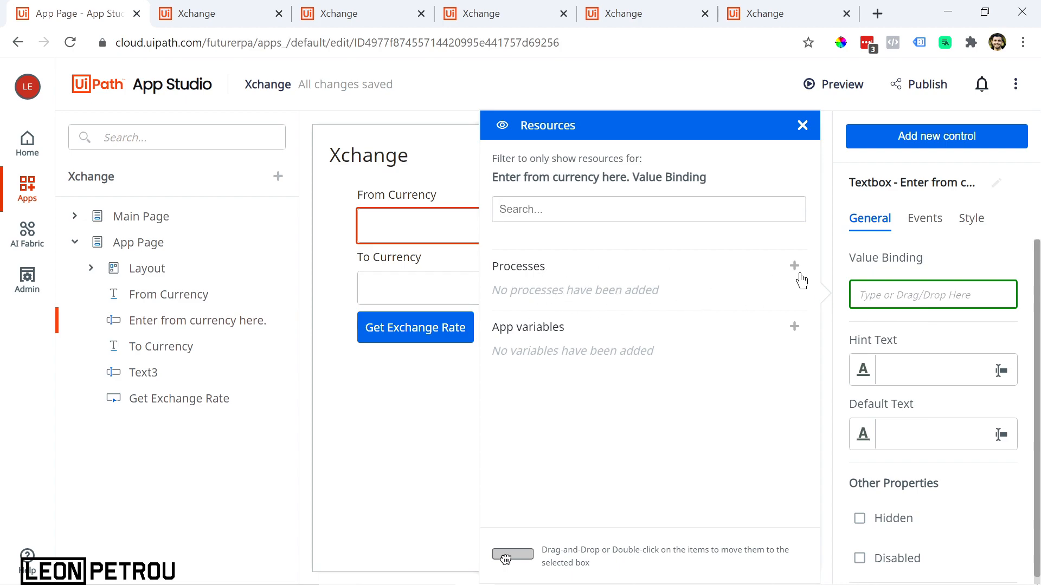
{"action": "left_click", "coordinate": [365, 399]}
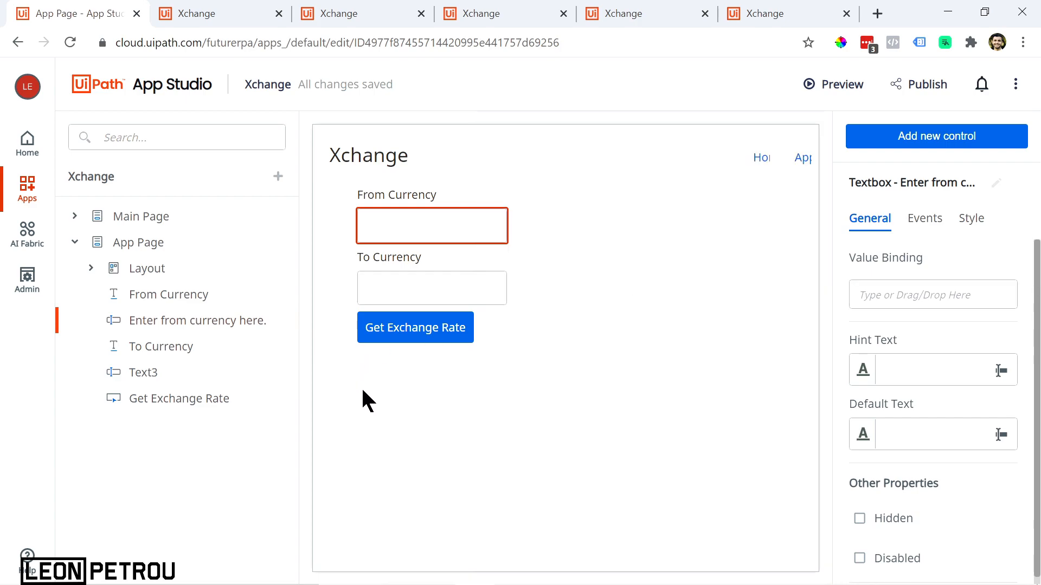
Add only the ExchangeApp process from the Default folder of the NewService orchestrator to the Xchange app
{"action": "left_click", "coordinate": [278, 178]}
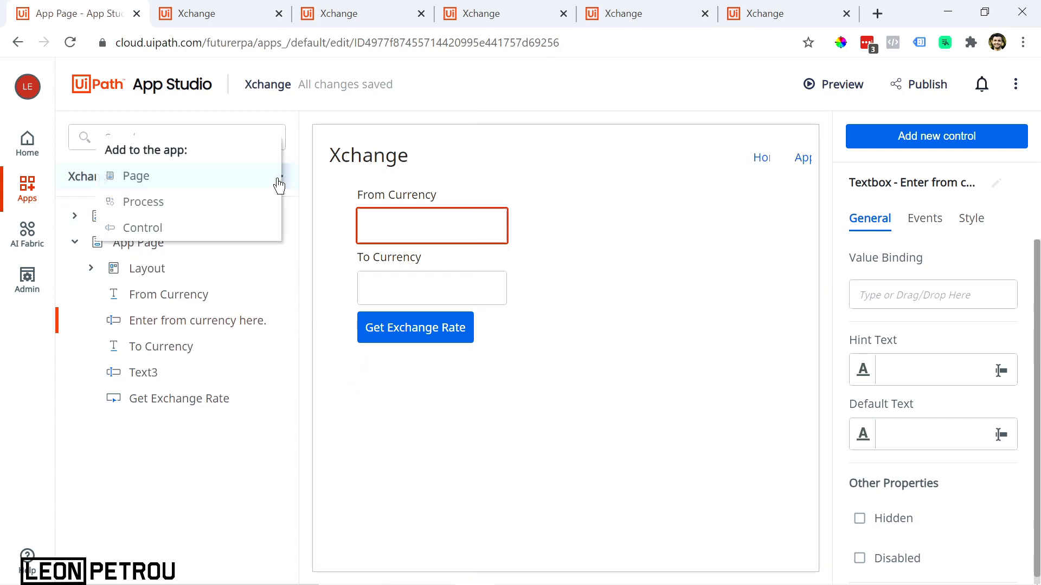
{"action": "left_click", "coordinate": [164, 211]}
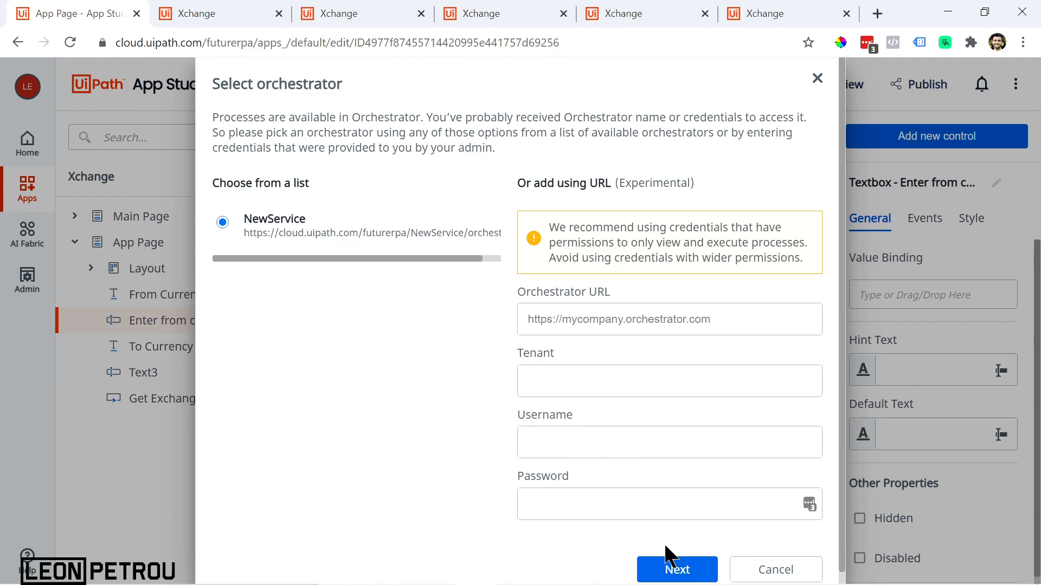
{"action": "left_click", "coordinate": [677, 570]}
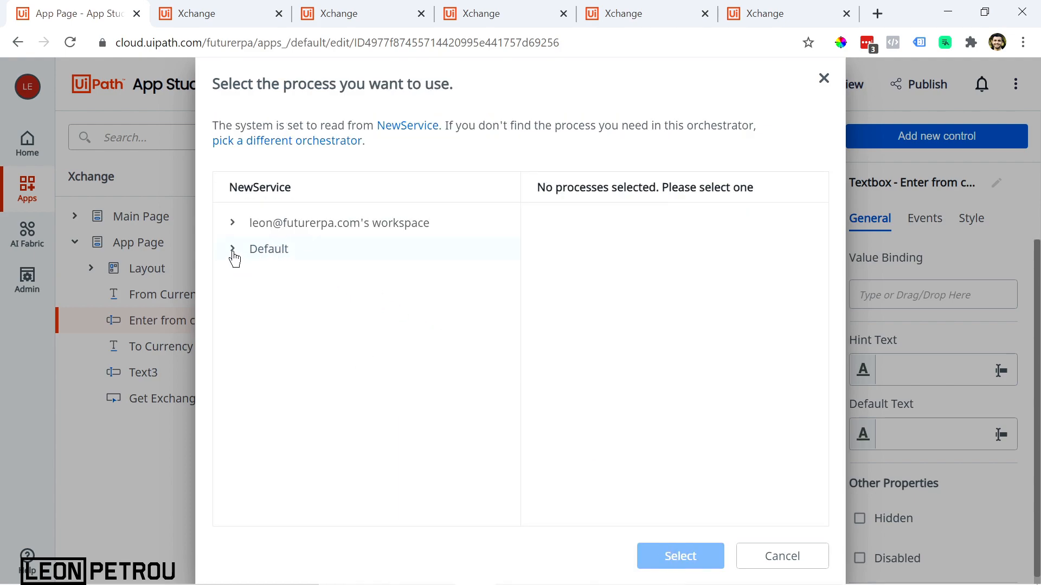
{"action": "left_click", "coordinate": [233, 250]}
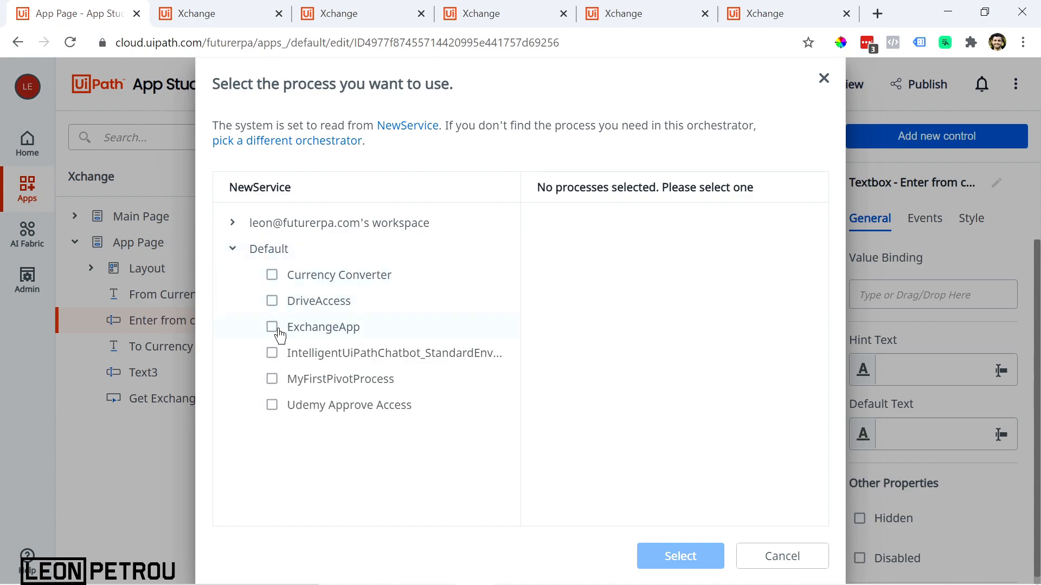
{"action": "left_click", "coordinate": [272, 328]}
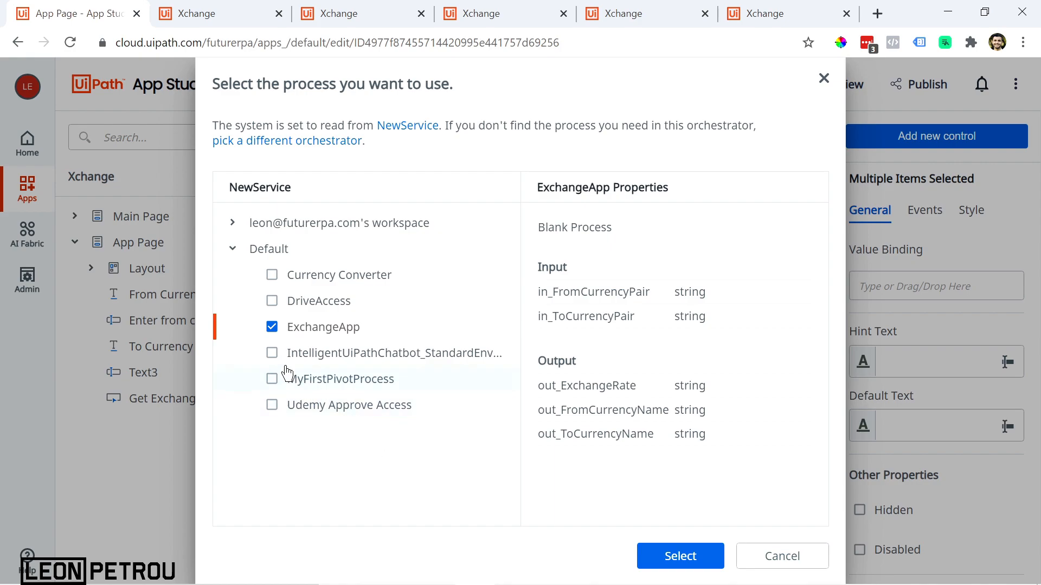
{"action": "left_click", "coordinate": [273, 352]}
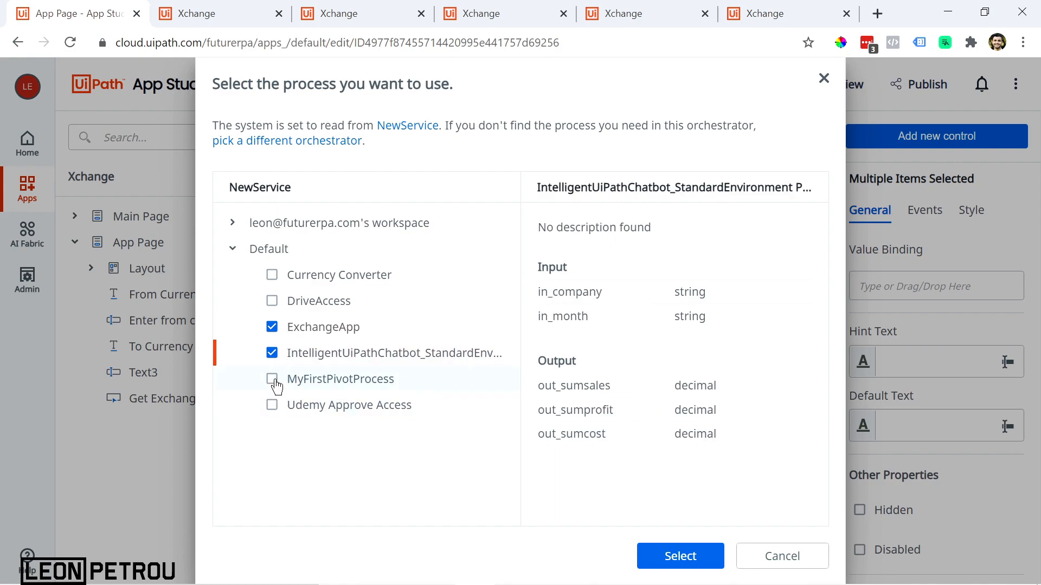
{"action": "left_click", "coordinate": [273, 380]}
{"action": "left_click", "coordinate": [272, 354]}
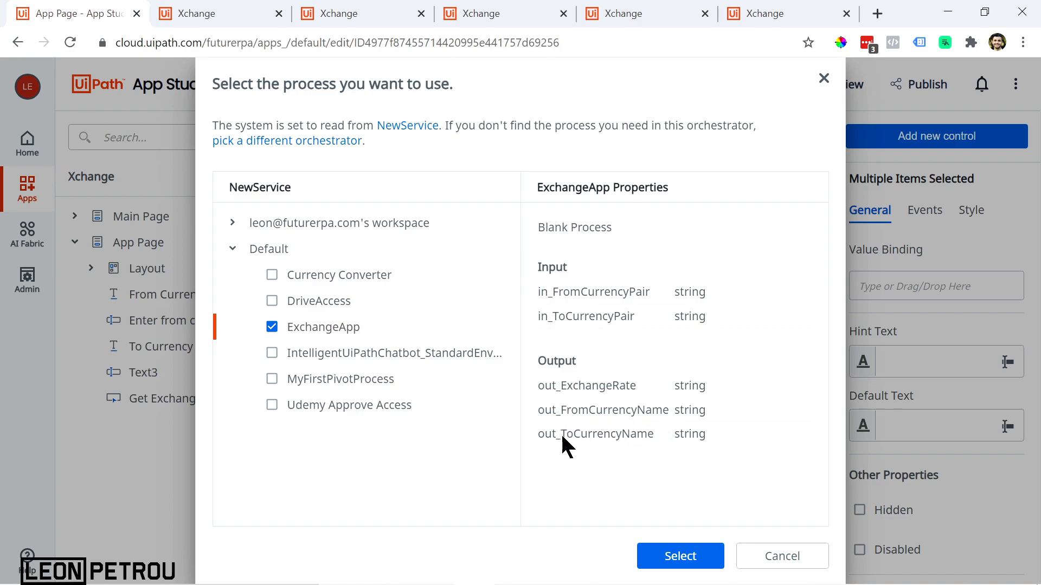
{"action": "left_click", "coordinate": [681, 558]}
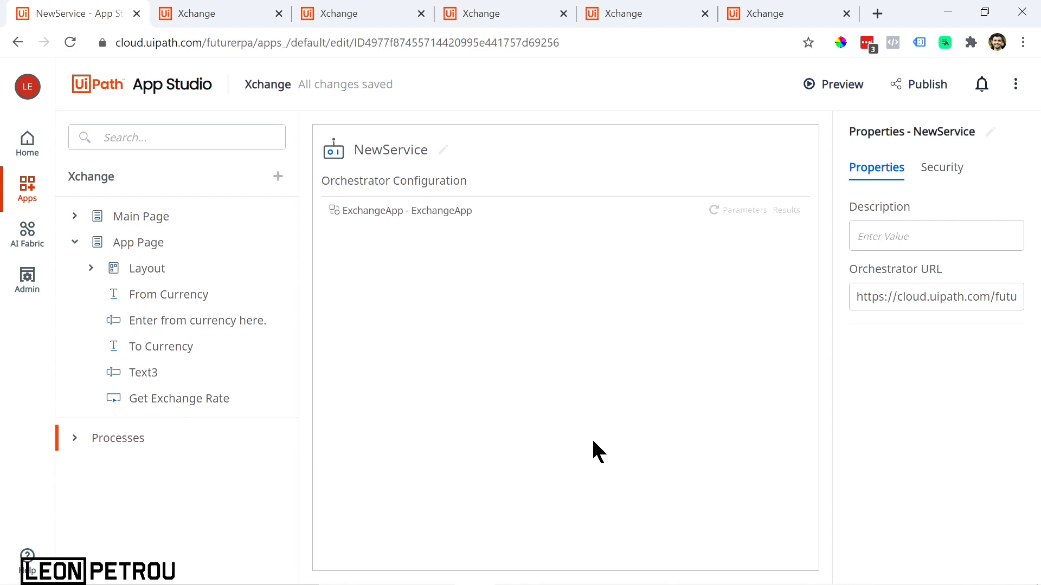
Bind the value of the From Currency textbox on the App Page to the ExchangeApp input in_FromCurrencyPair
{"action": "left_click", "coordinate": [163, 301]}
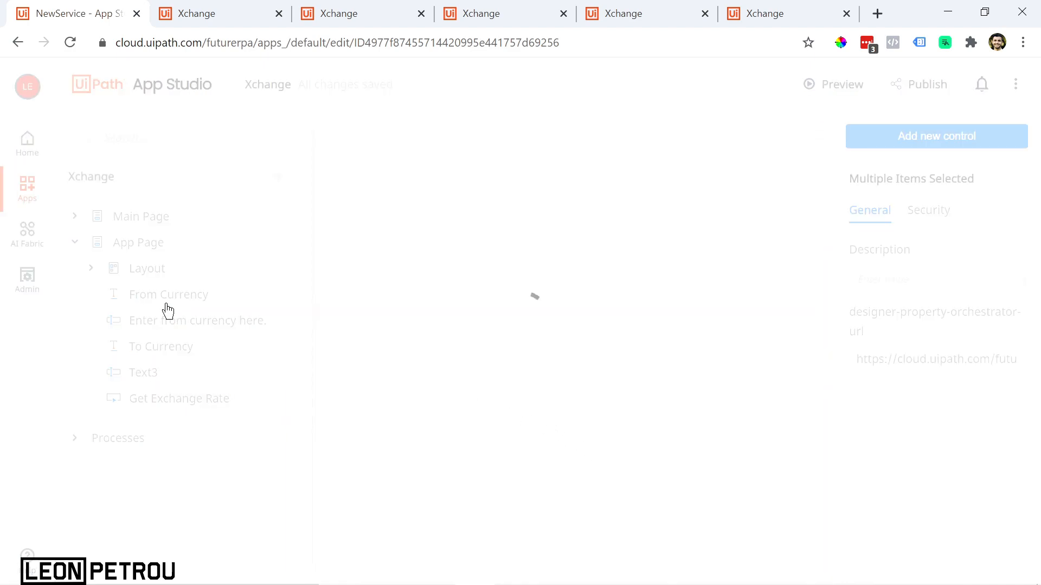
{"action": "left_click", "coordinate": [414, 223]}
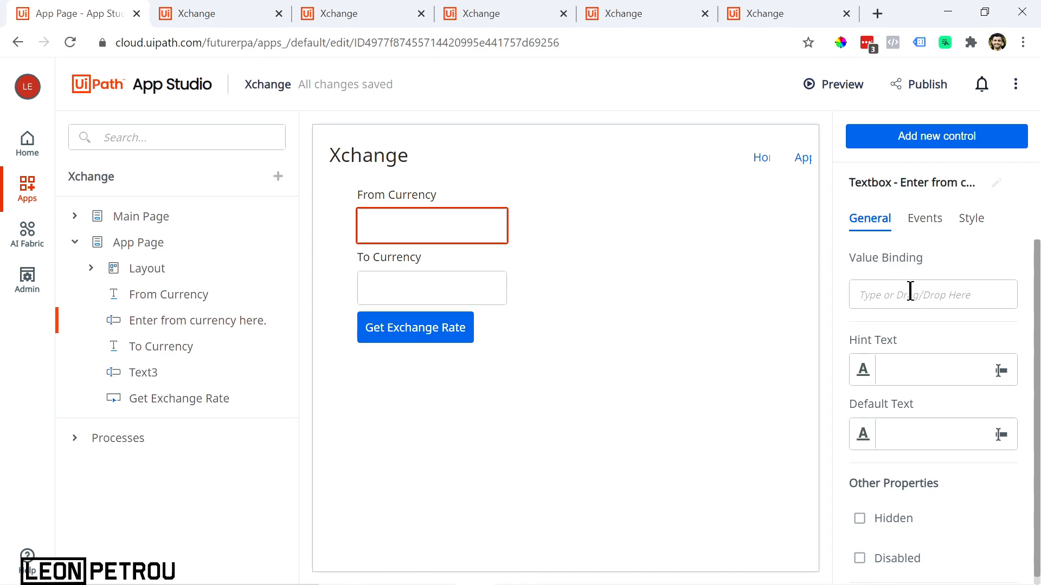
{"action": "left_click", "coordinate": [908, 295]}
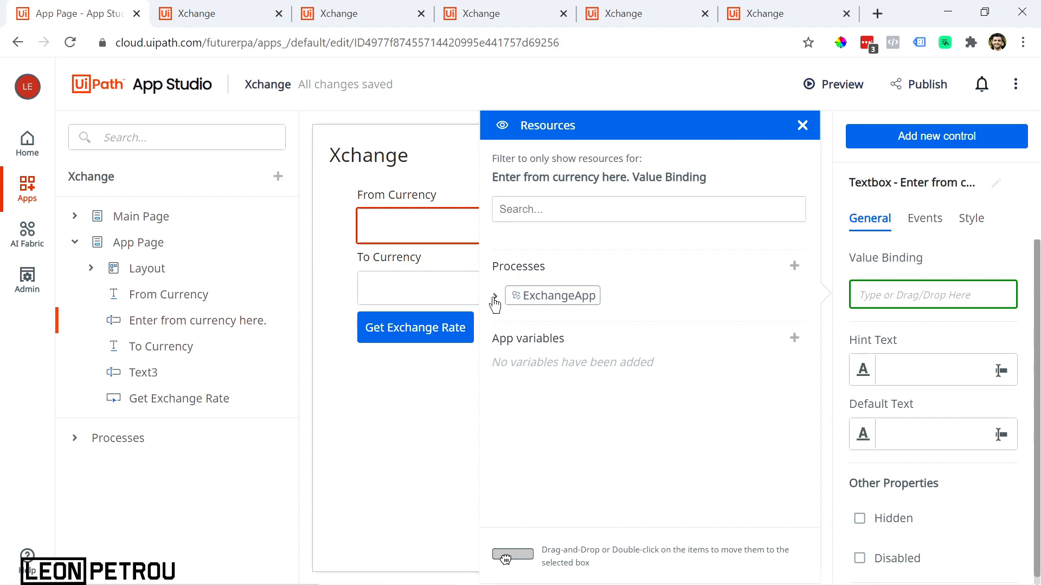
{"action": "left_click", "coordinate": [496, 297]}
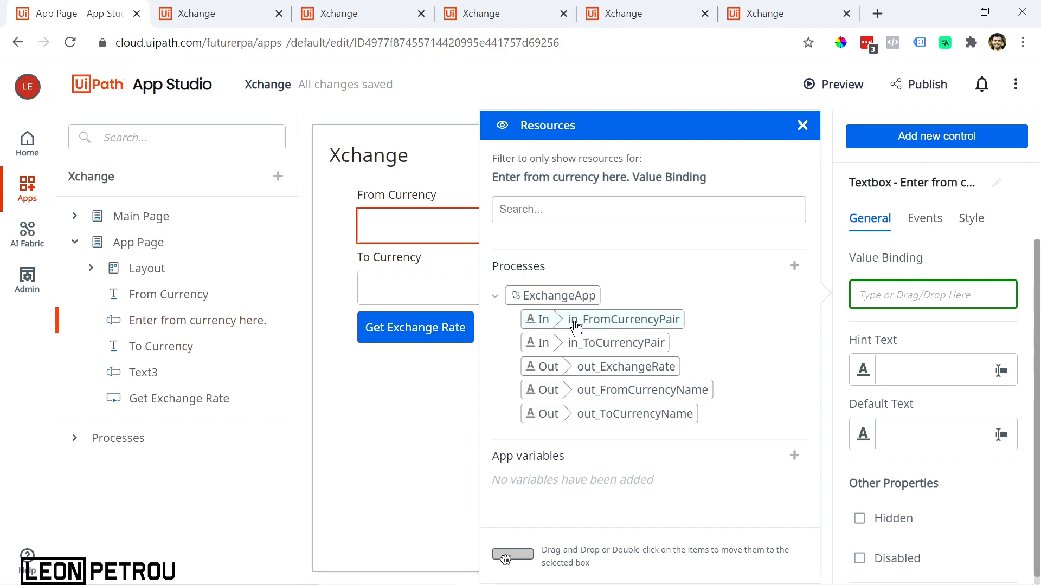
{"action": "double_click", "coordinate": [576, 327]}
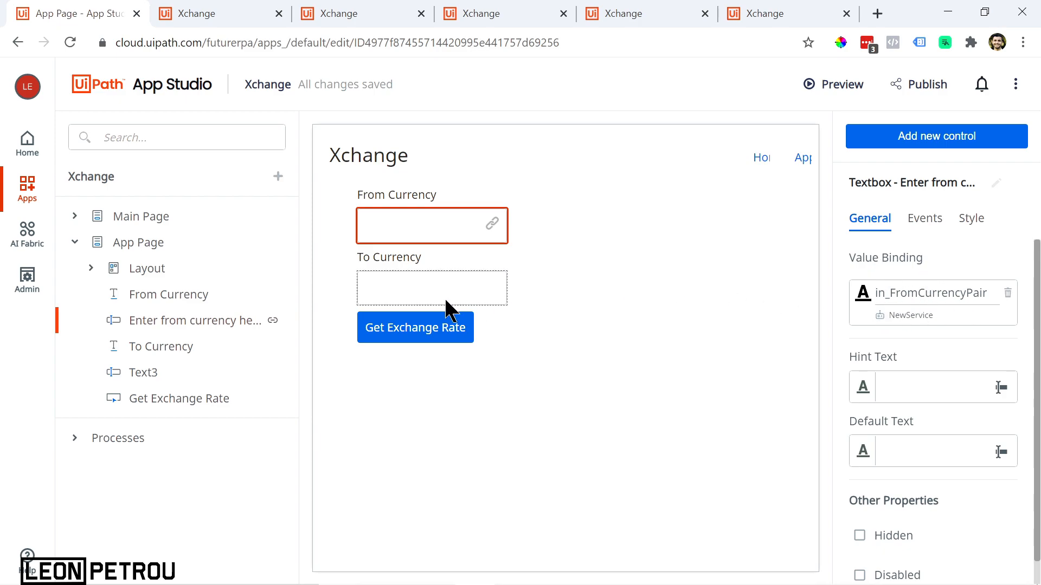
Bind the value of the To Currency textbox to the ExchangeApp input in_ToCurrencyPair
{"action": "left_click", "coordinate": [406, 289]}
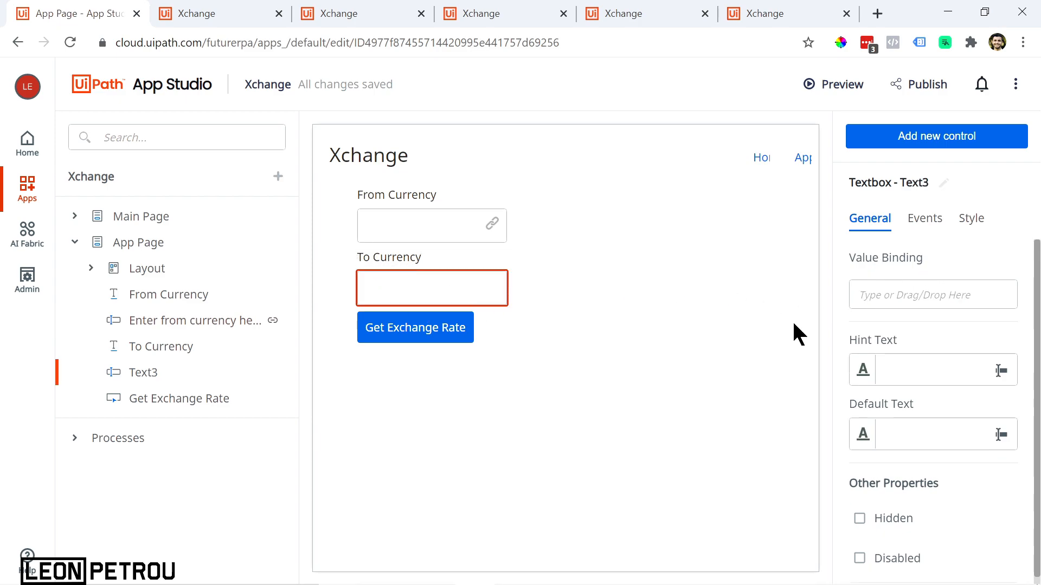
{"action": "left_click", "coordinate": [902, 293]}
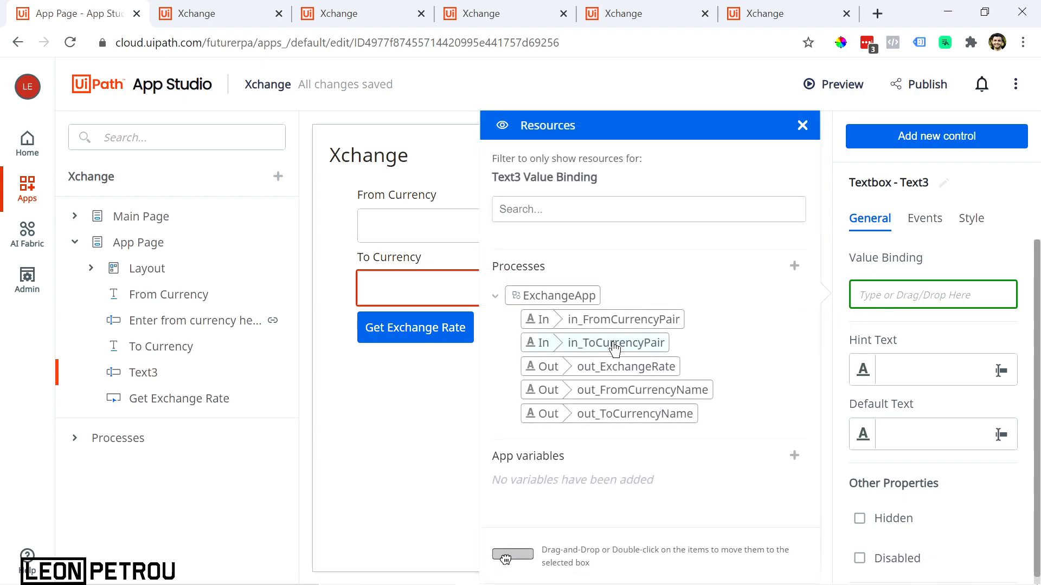
{"action": "left_click_drag", "start_coordinate": [597, 345], "coordinate": [859, 297]}
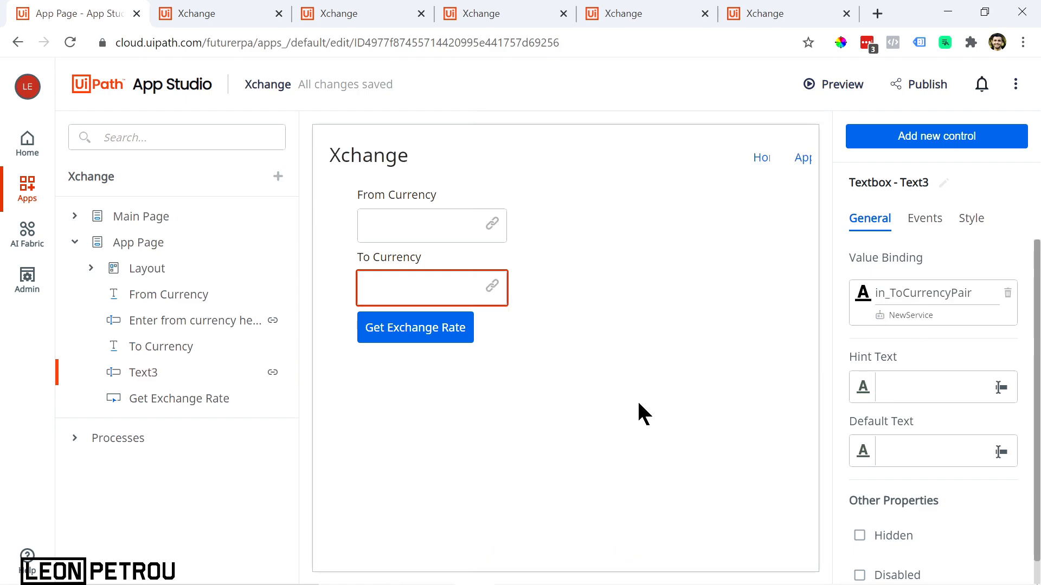
Create a Start process rule for the click event of the Get Exchange Rate button
{"action": "left_click", "coordinate": [412, 336]}
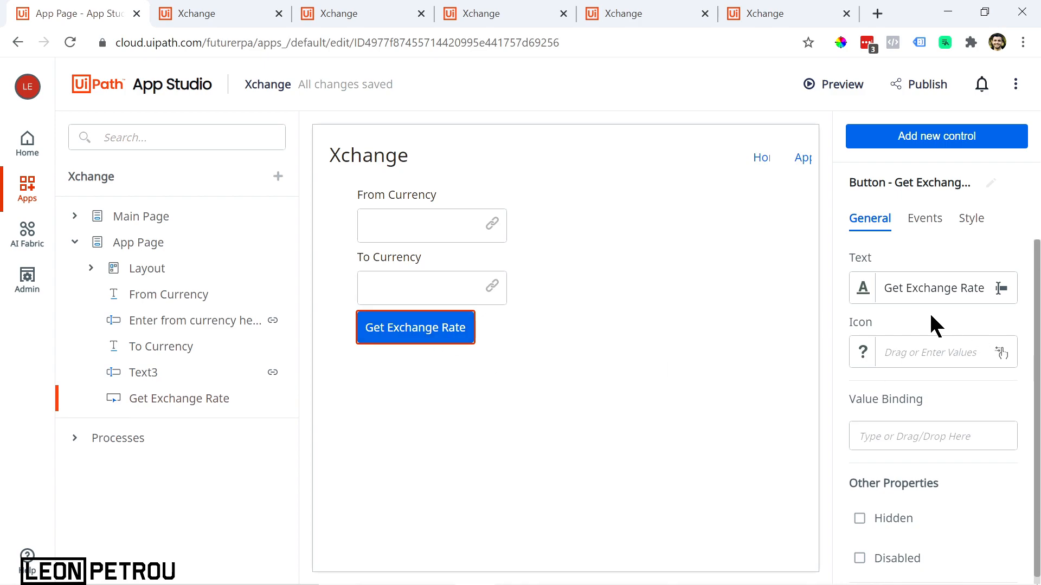
{"action": "left_click", "coordinate": [924, 222]}
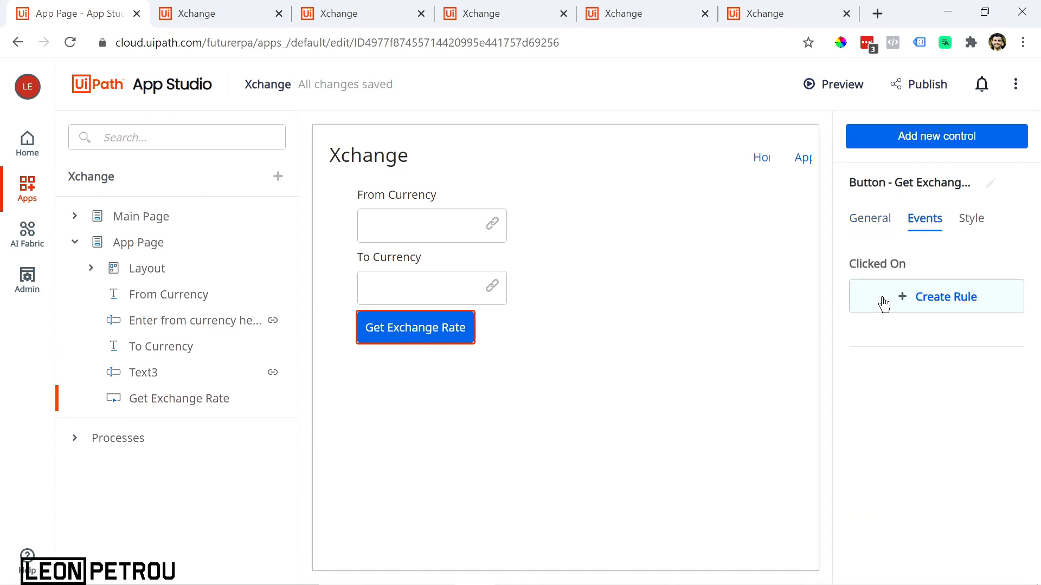
{"action": "left_click", "coordinate": [925, 304]}
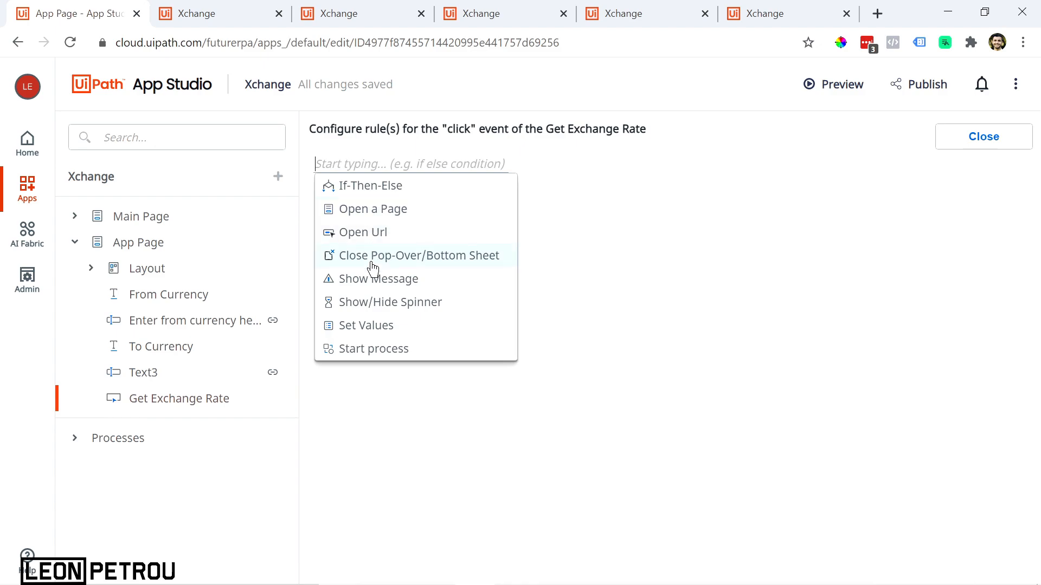
{"action": "left_click", "coordinate": [381, 351]}
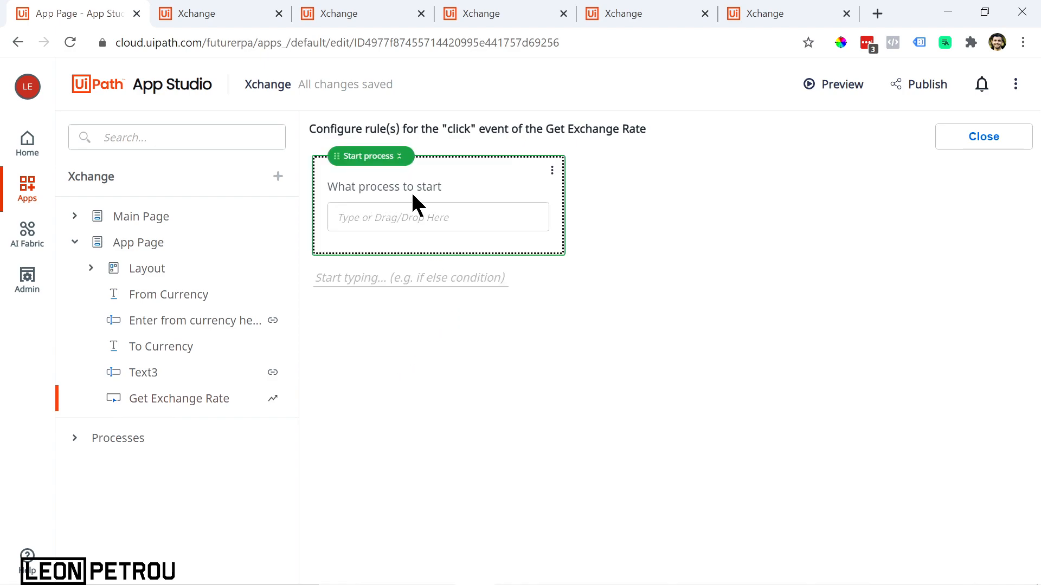
Set ExchangeApp as the process to start for the Get Exchange Rate button's click event and close the rule editor
{"action": "left_click", "coordinate": [381, 221]}
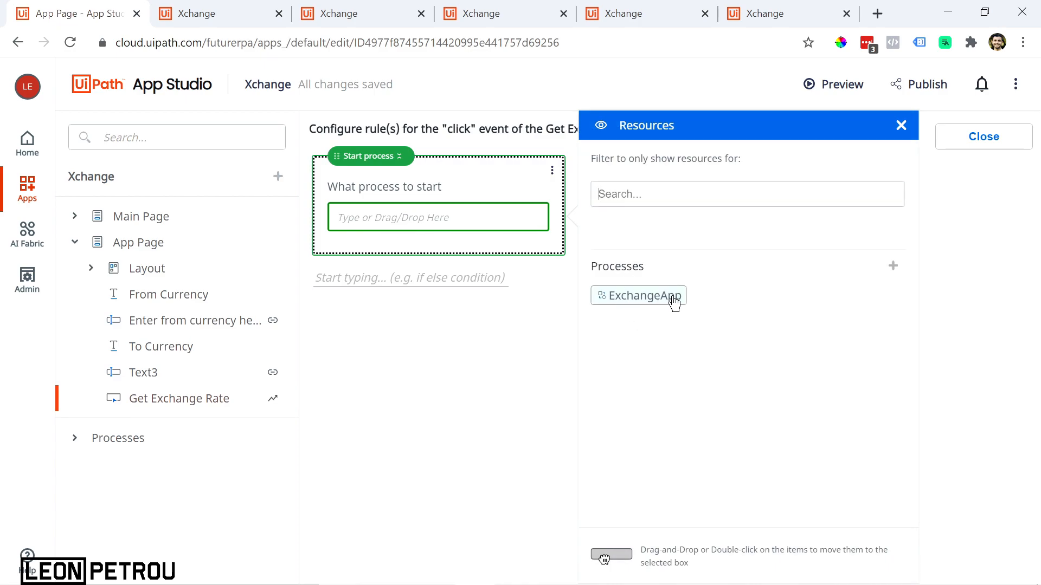
{"action": "left_click_drag", "start_coordinate": [670, 303], "coordinate": [439, 231]}
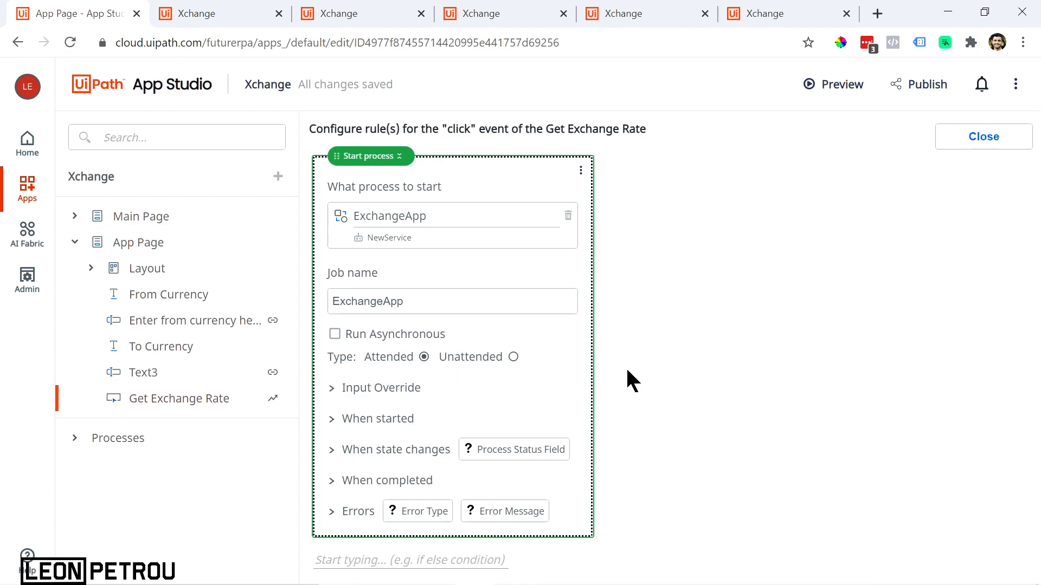
{"action": "left_click", "coordinate": [999, 139]}
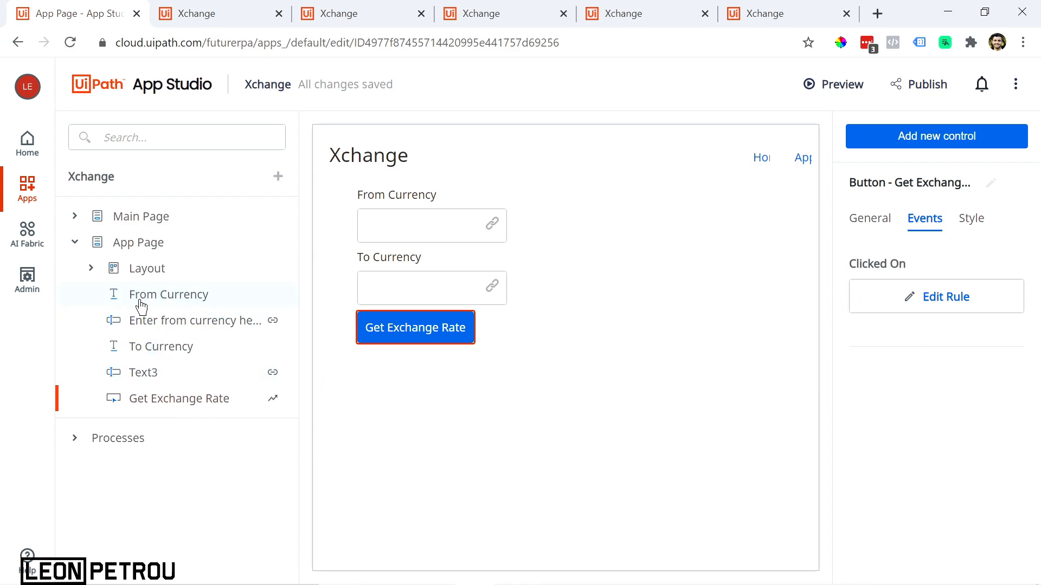
Add a Label display control to the App Page below the Get Exchange Rate button and select it
{"action": "left_click", "coordinate": [928, 139]}
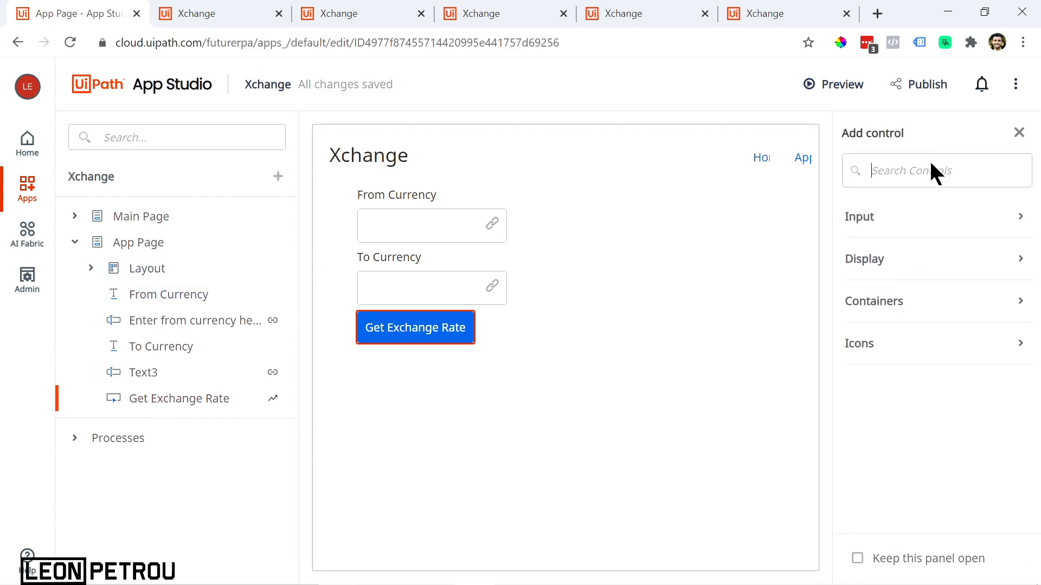
{"action": "left_click", "coordinate": [890, 261]}
{"action": "scroll", "coordinate": [924, 428], "scroll_direction": "down", "scroll_amount": 2}
{"action": "scroll", "coordinate": [931, 429], "scroll_direction": "down", "scroll_amount": 2}
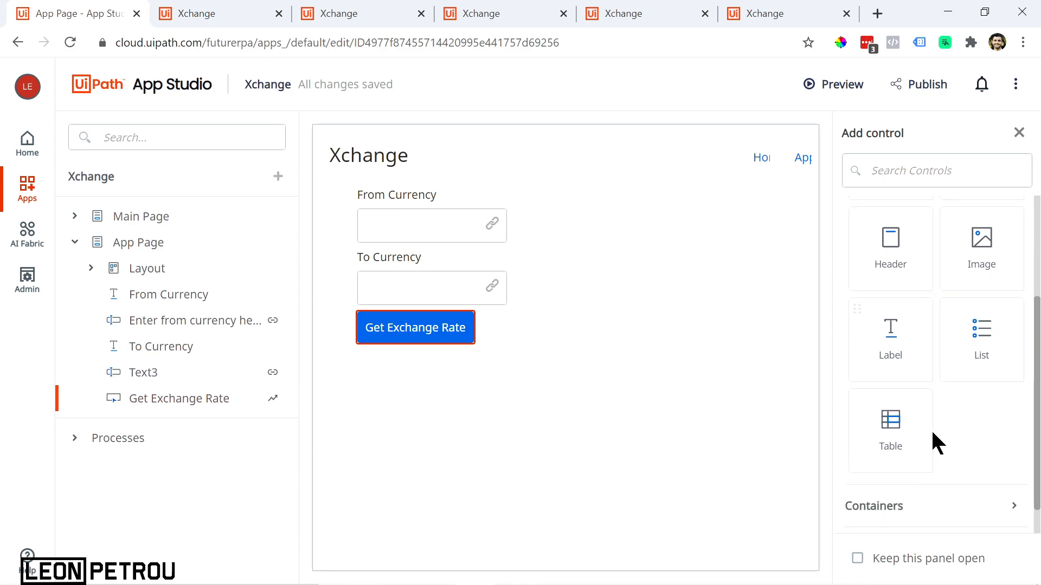
{"action": "left_click_drag", "start_coordinate": [909, 358], "coordinate": [580, 434]}
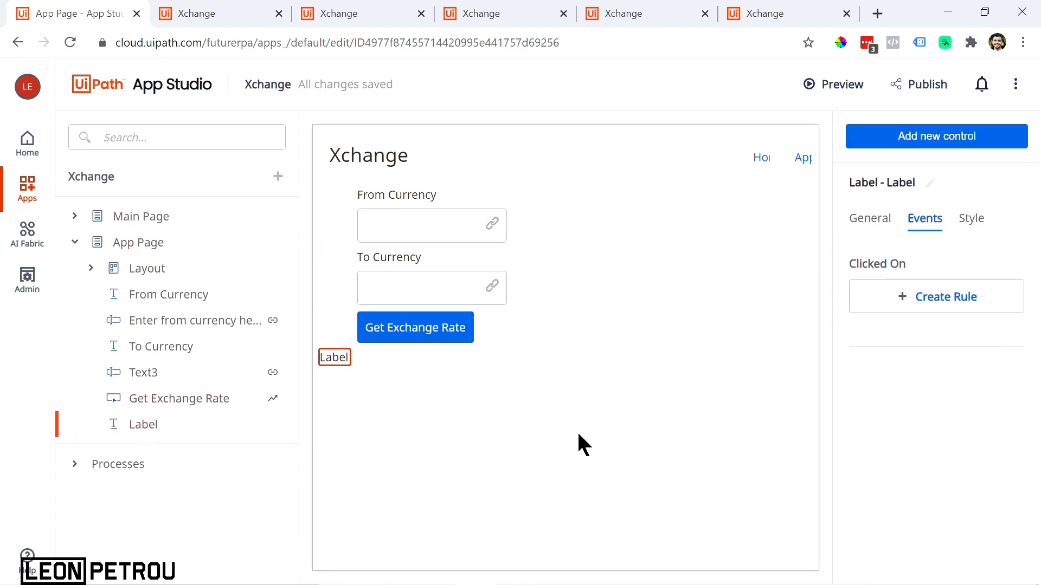
{"action": "left_click", "coordinate": [378, 395]}
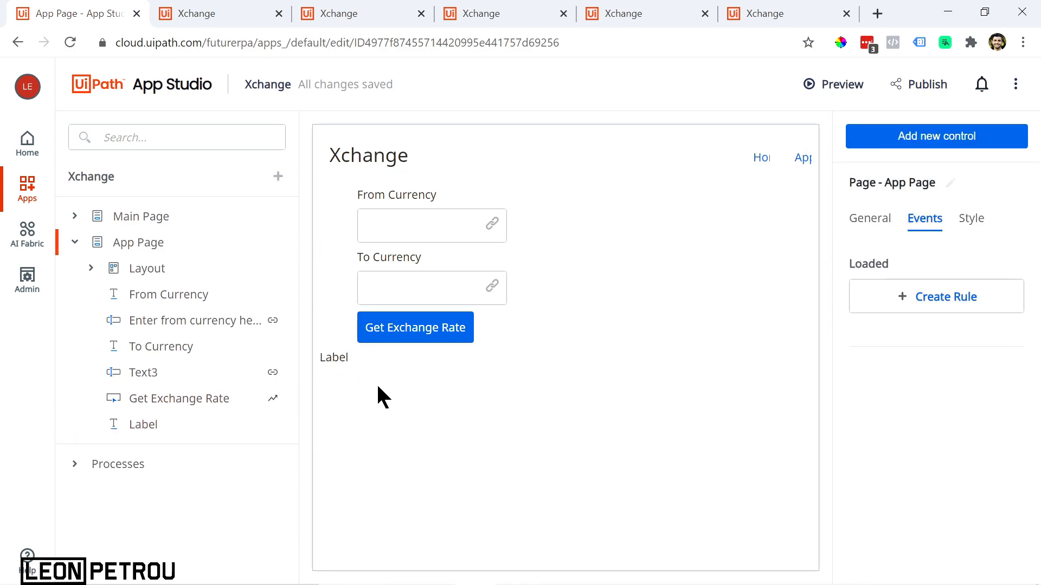
{"action": "left_click", "coordinate": [336, 359]}
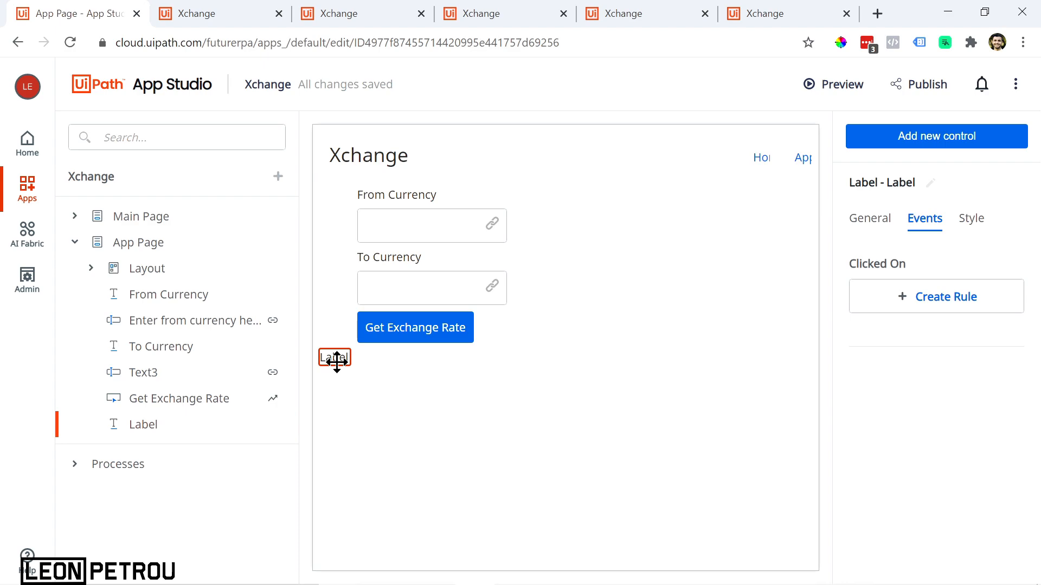
Replace the new label's default text with the ExchangeApp output out_ExchangeRate
{"action": "left_click", "coordinate": [869, 219]}
{"action": "double_click", "coordinate": [926, 297]}
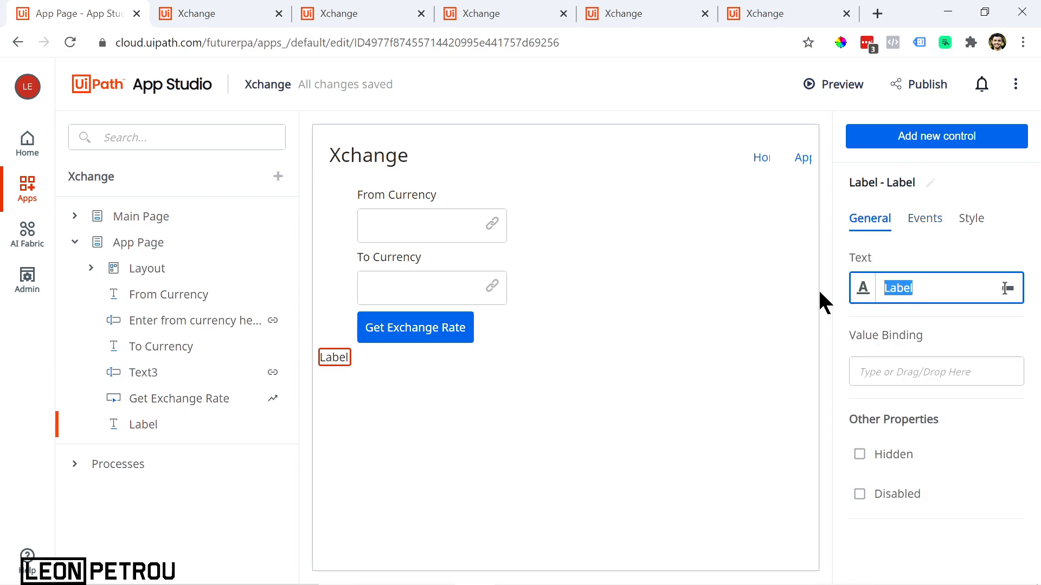
{"action": "key", "text": "BackSpace"}
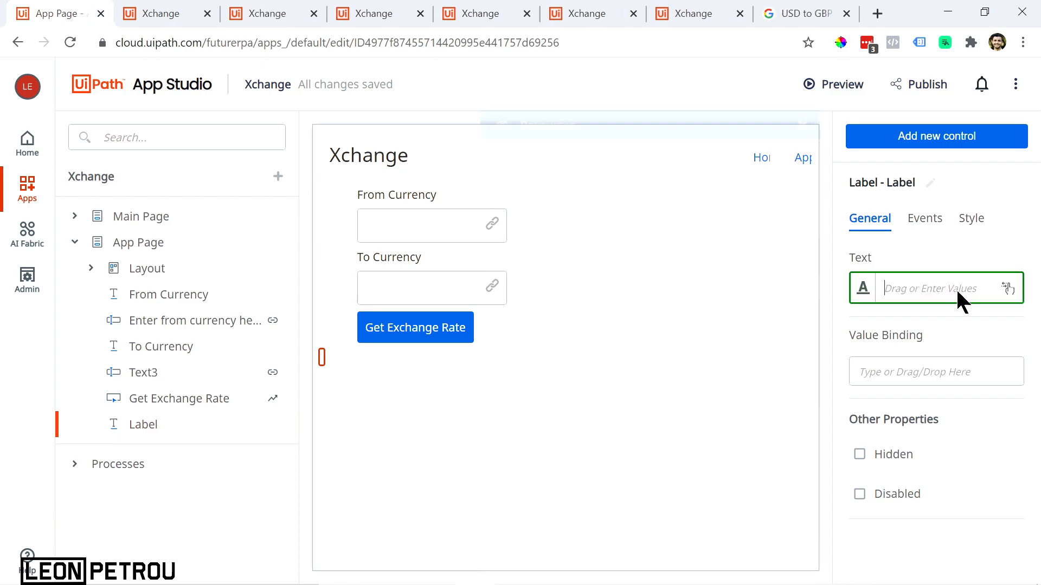
{"action": "left_click", "coordinate": [1007, 288]}
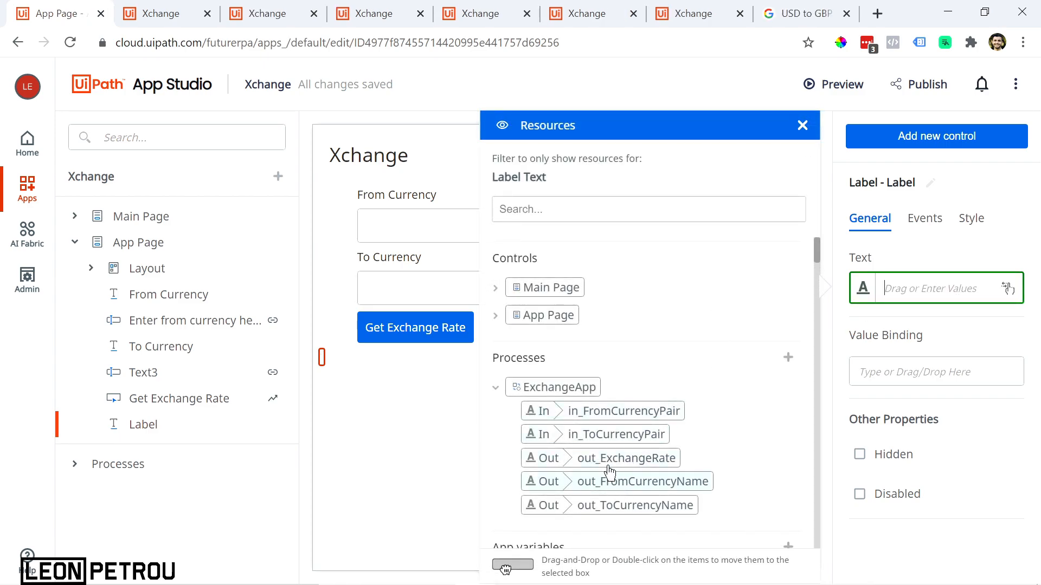
{"action": "double_click", "coordinate": [626, 456]}
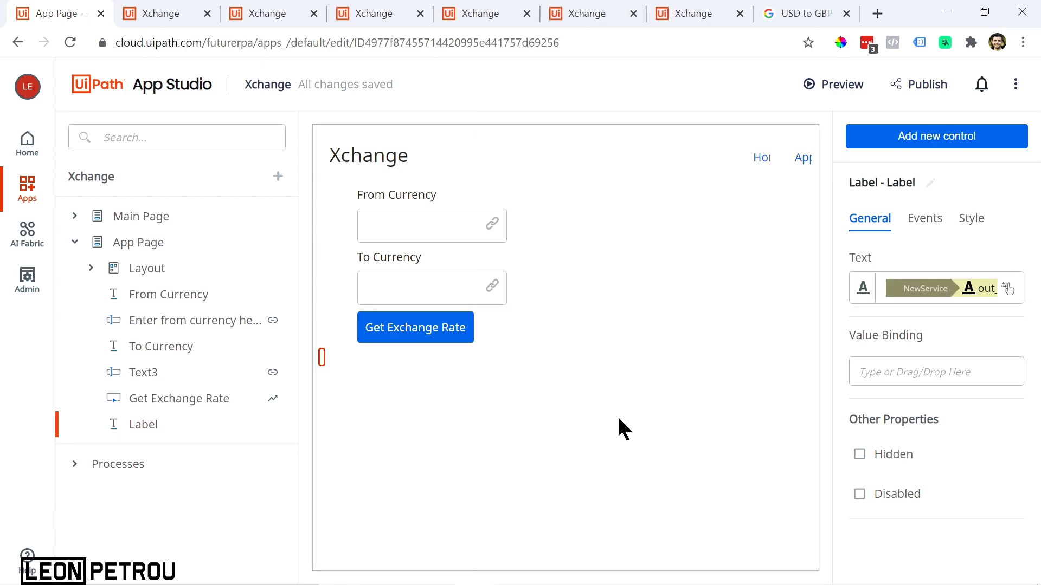
{"action": "left_click", "coordinate": [437, 375]}
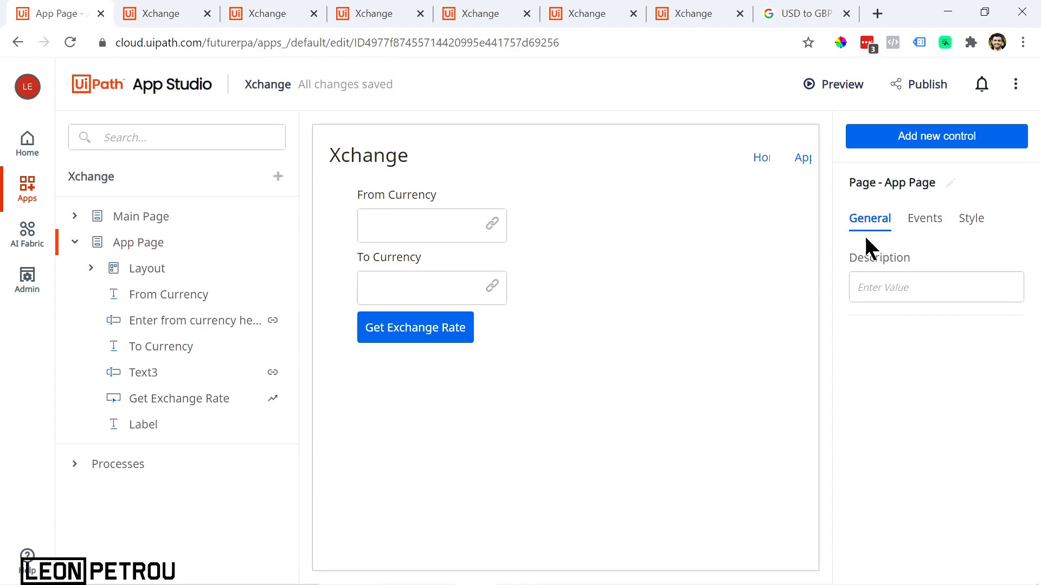
Preview the Xchange app and close the old preview and Google search tabs
{"action": "left_click", "coordinate": [827, 85]}
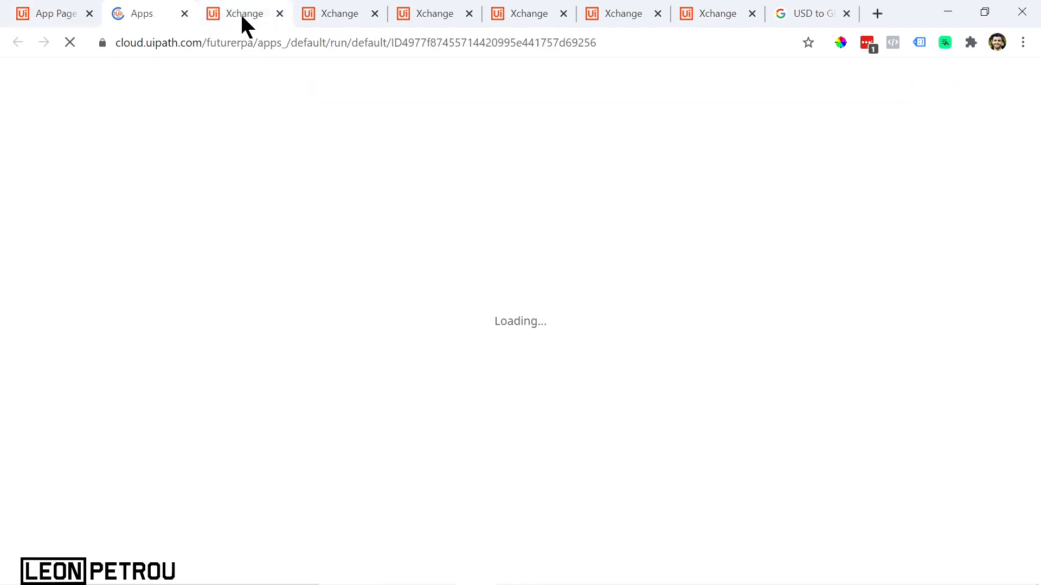
{"action": "mouse_move", "coordinate": [454, 573]}
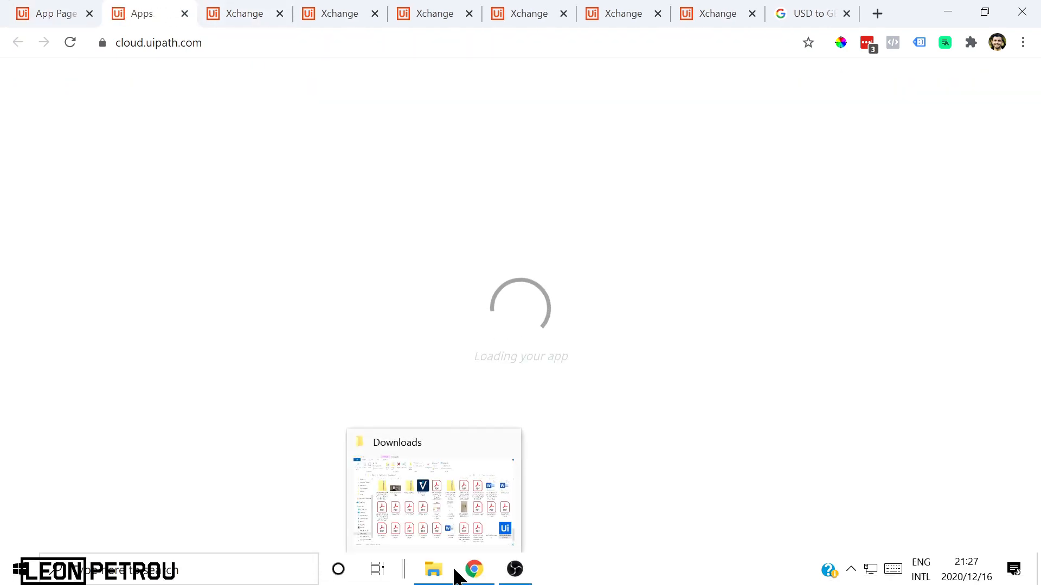
{"action": "left_click", "coordinate": [279, 13]}
{"action": "left_click", "coordinate": [287, 14]}
{"action": "left_click", "coordinate": [287, 13]}
{"action": "left_click", "coordinate": [288, 14]}
{"action": "left_click", "coordinate": [288, 14]}
{"action": "left_click", "coordinate": [287, 13]}
{"action": "left_click", "coordinate": [280, 14]}
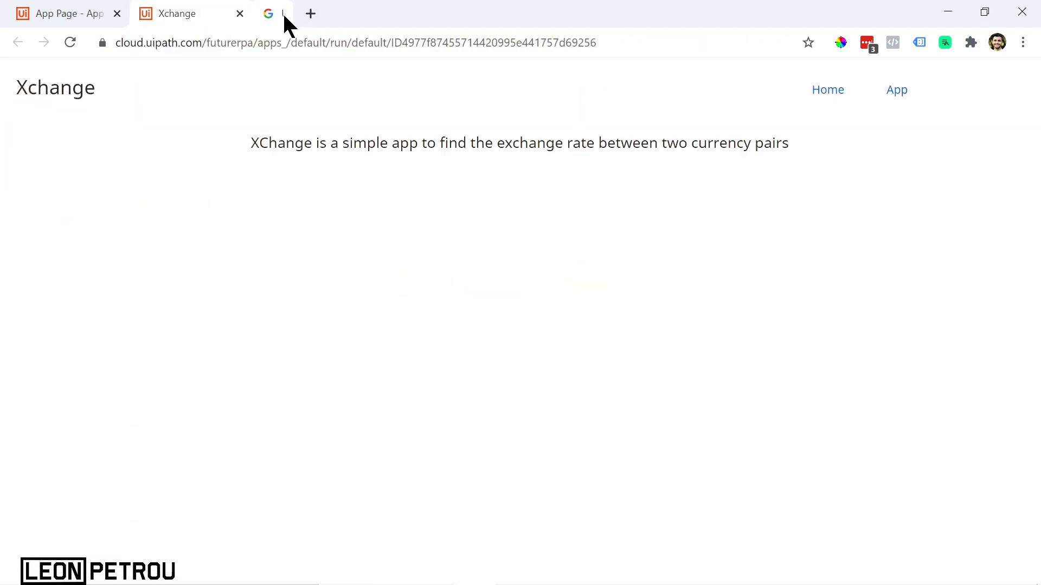
On the previewed App page, enter usd as From Currency and zar as To Currency, and request the exchange rate
{"action": "left_click", "coordinate": [896, 89]}
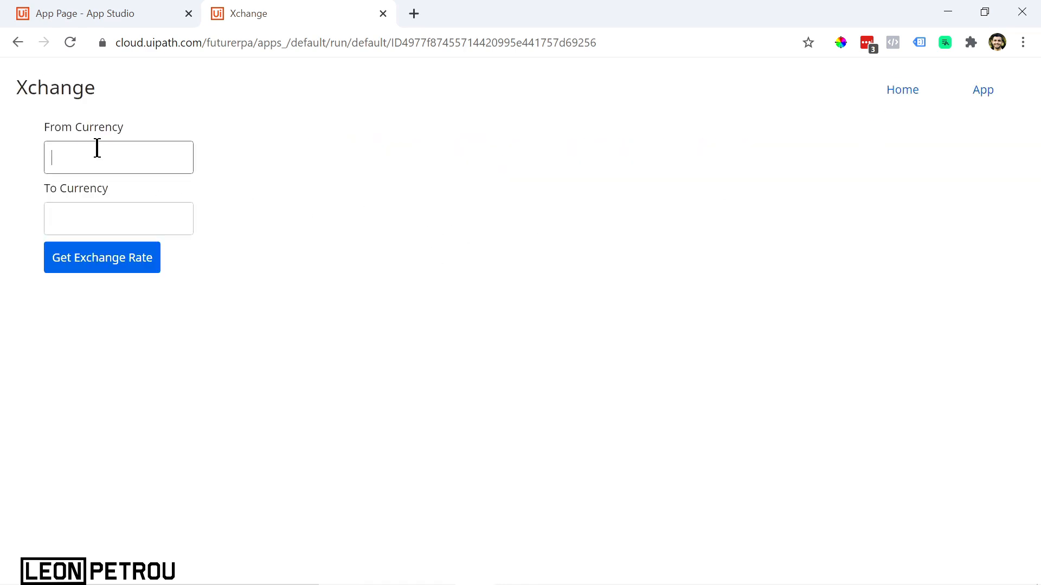
{"action": "left_click", "coordinate": [97, 148]}
{"action": "type", "text": "usd"}
{"action": "left_click", "coordinate": [123, 219]}
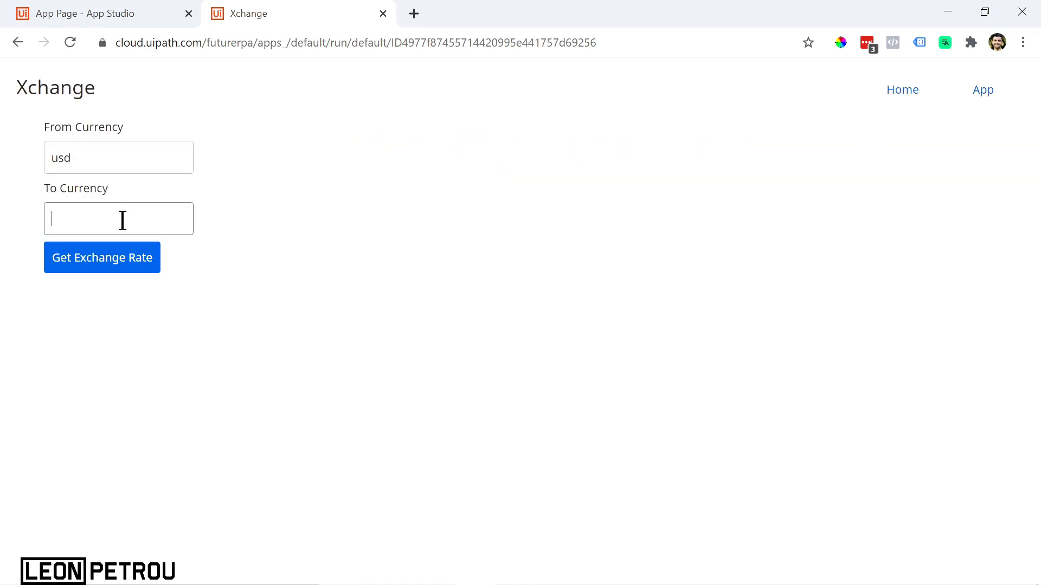
{"action": "type", "text": "zar"}
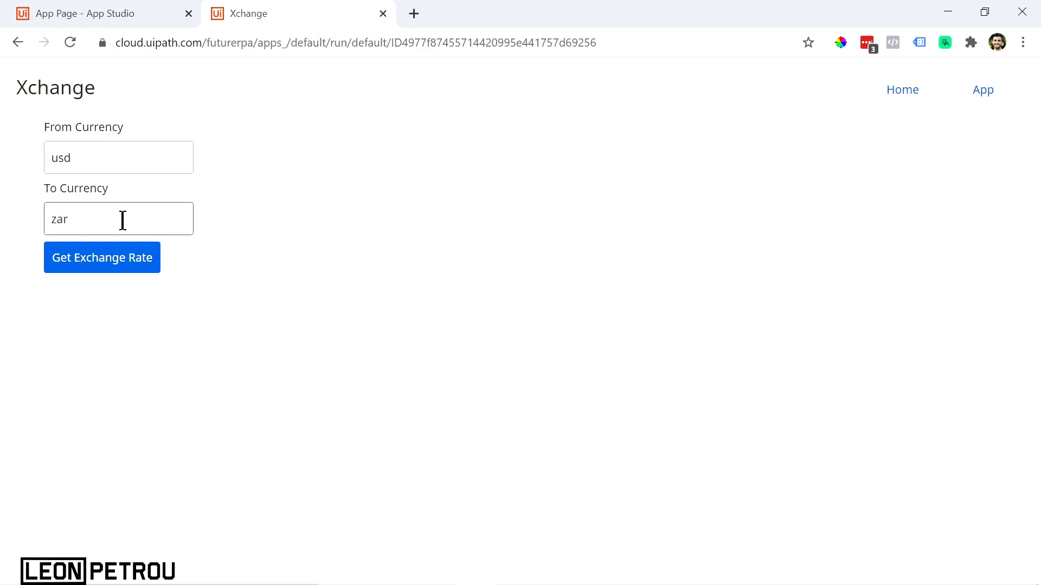
{"action": "left_click", "coordinate": [109, 265]}
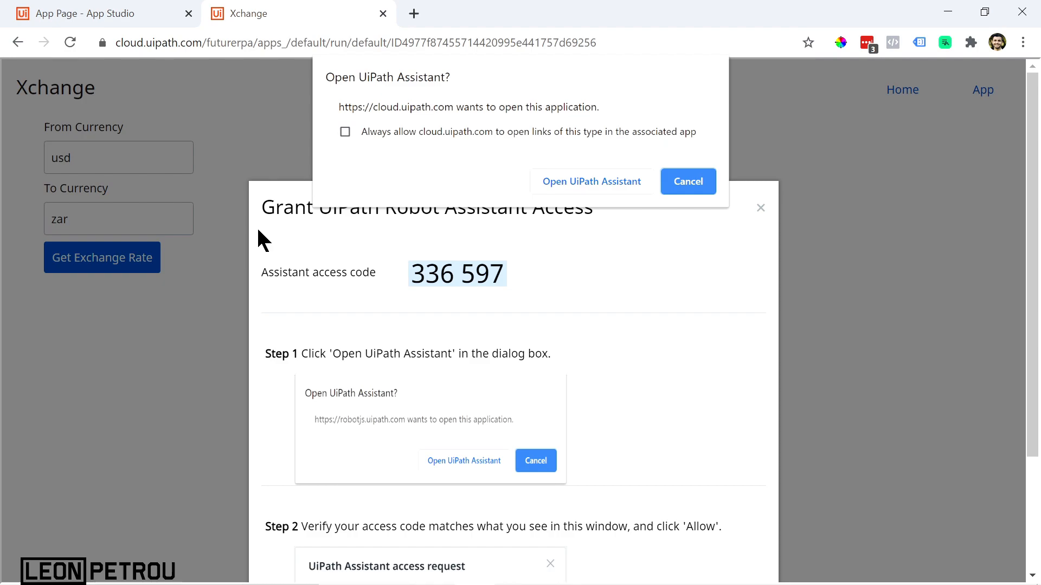
Open UiPath Assistant from the access prompt and allow the app to start processes on the robot
{"action": "left_click", "coordinate": [579, 182]}
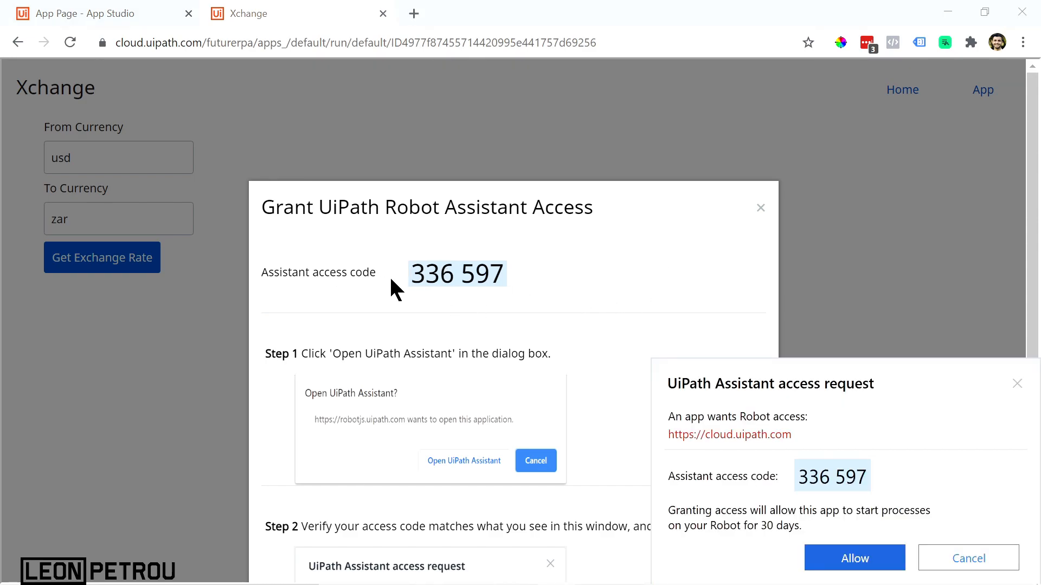
{"action": "left_click", "coordinate": [853, 553]}
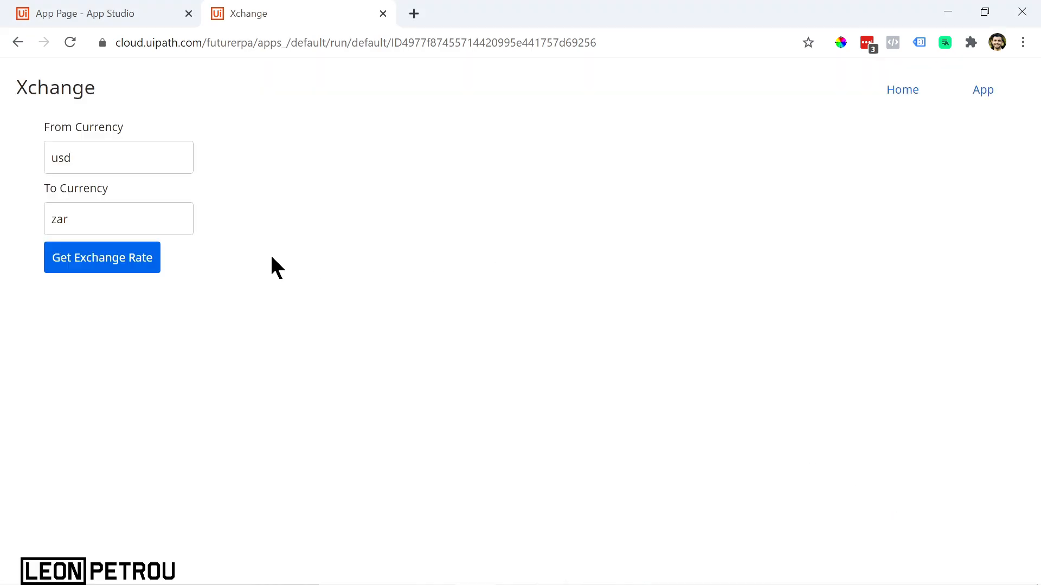
Request the usd to zar exchange rate again, then close the process's message box and the notification in the app
{"action": "left_click", "coordinate": [99, 262]}
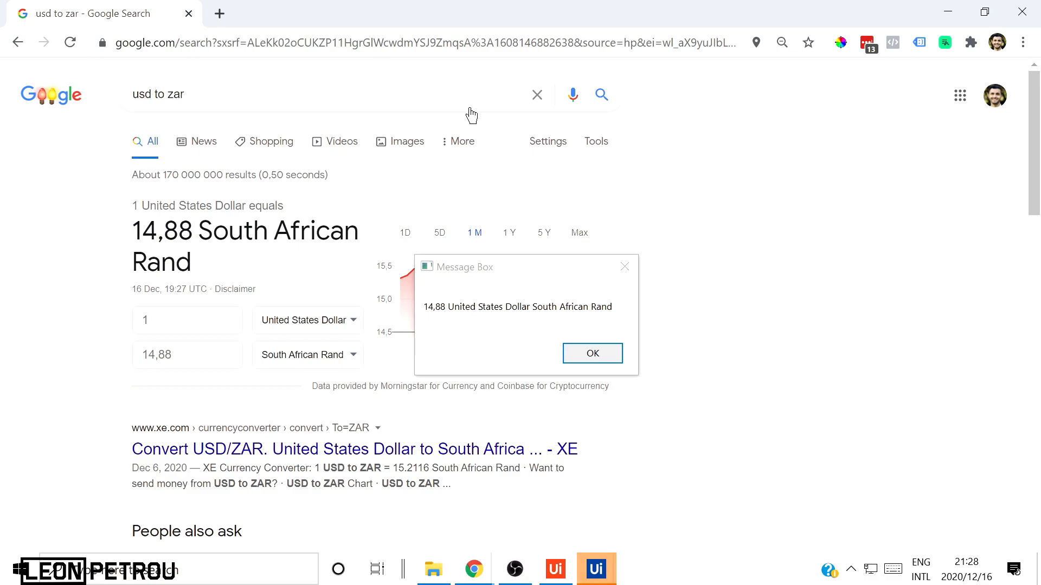
{"action": "left_click", "coordinate": [593, 354]}
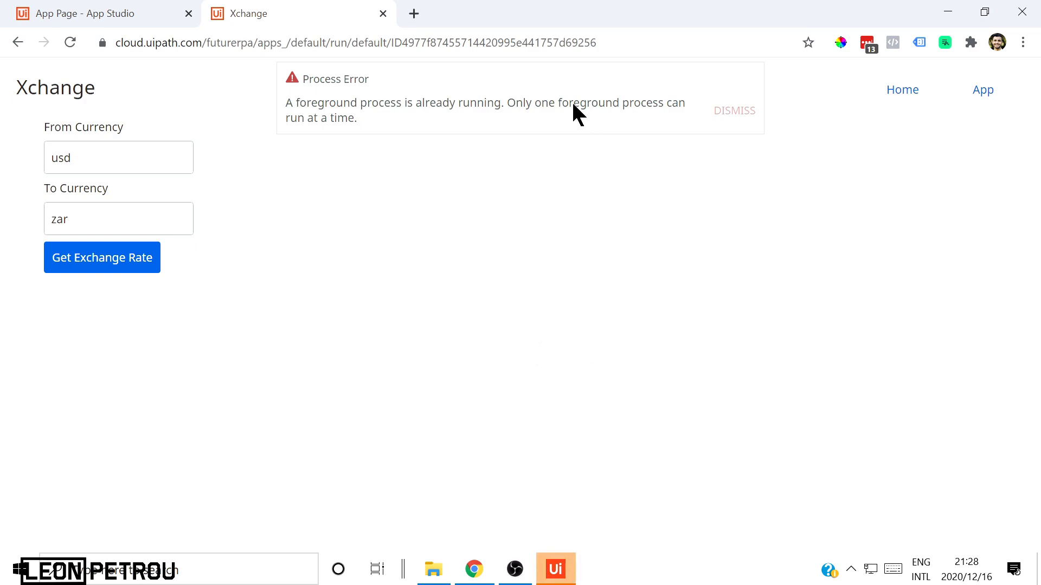
{"action": "left_click", "coordinate": [742, 121]}
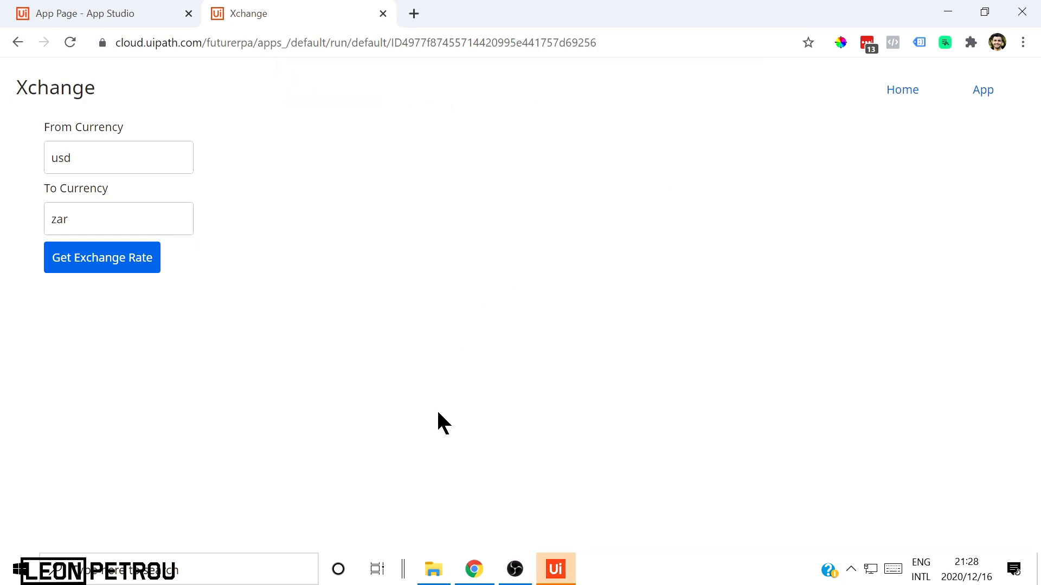
Examine the failed, recent and Default processes in UiPath Assistant, then minimize it
{"action": "left_click", "coordinate": [558, 569]}
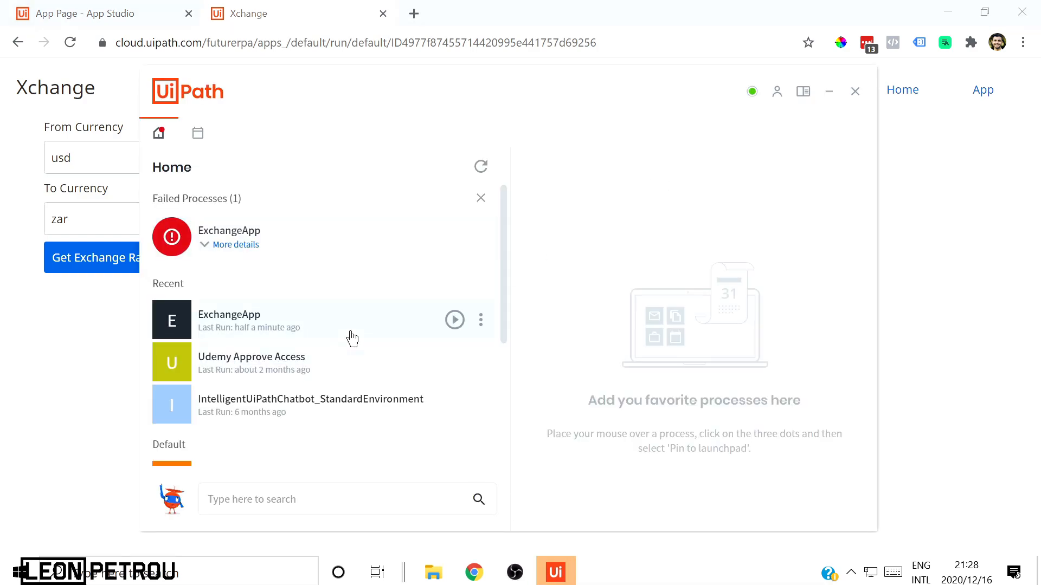
{"action": "scroll", "coordinate": [352, 326], "scroll_direction": "down", "scroll_amount": 4}
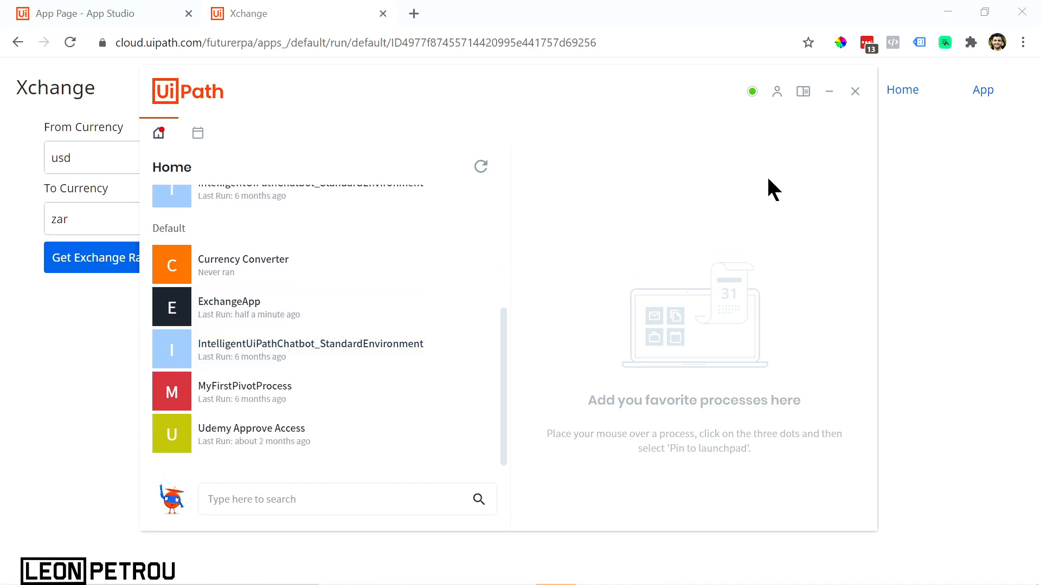
{"action": "left_click", "coordinate": [830, 93]}
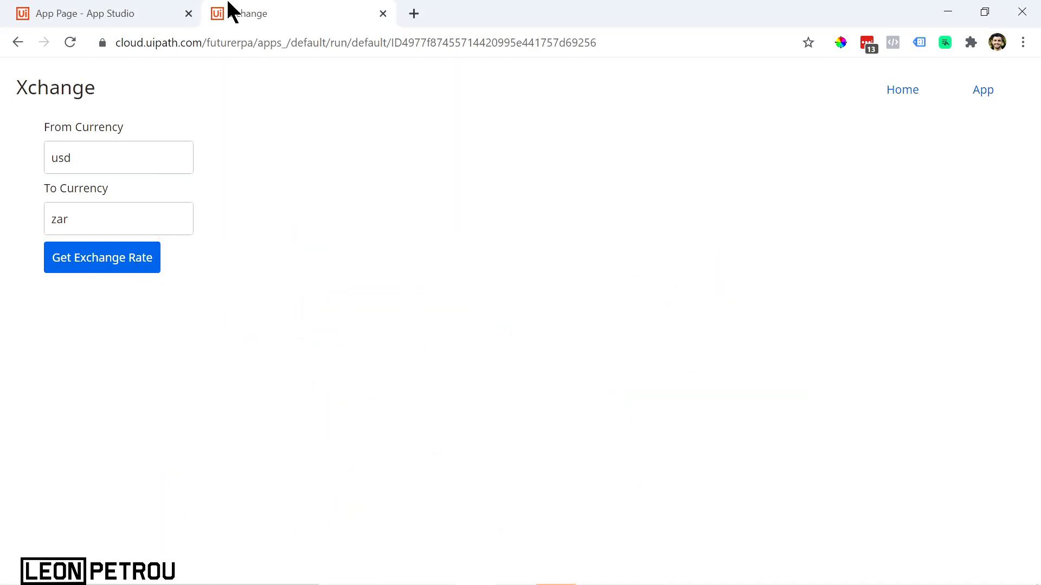
Return to App Studio and add a Textbox input control to the App Page directly below the Get Exchange Rate button
{"action": "left_click", "coordinate": [156, 11]}
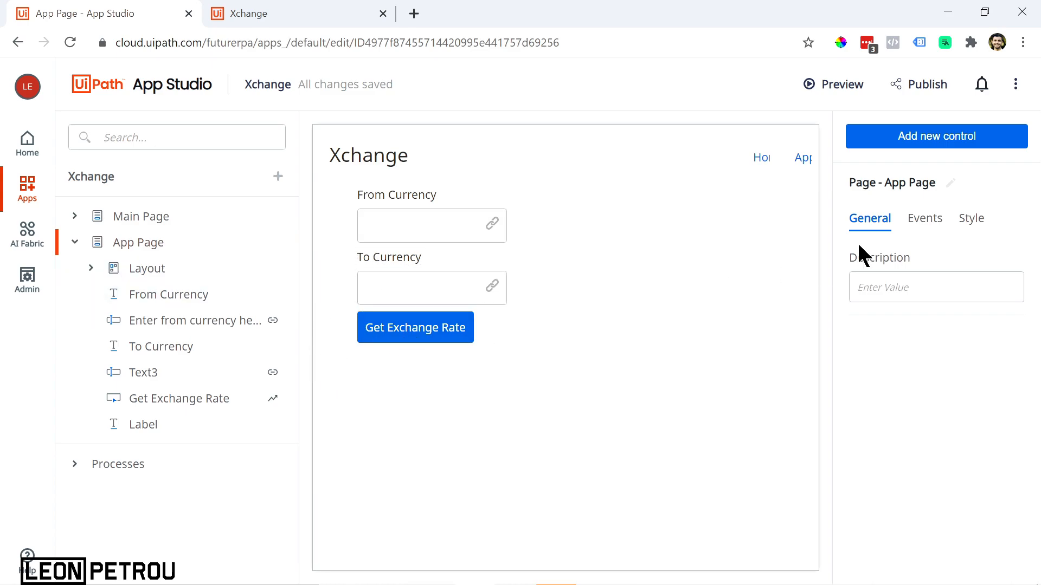
{"action": "left_click", "coordinate": [883, 135]}
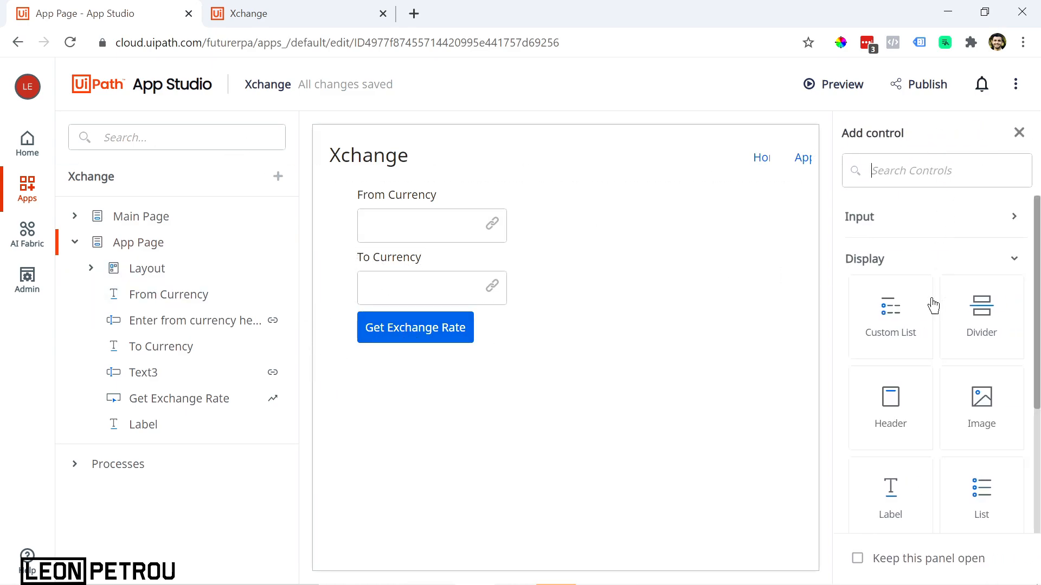
{"action": "scroll", "coordinate": [943, 379], "scroll_direction": "down", "scroll_amount": 3}
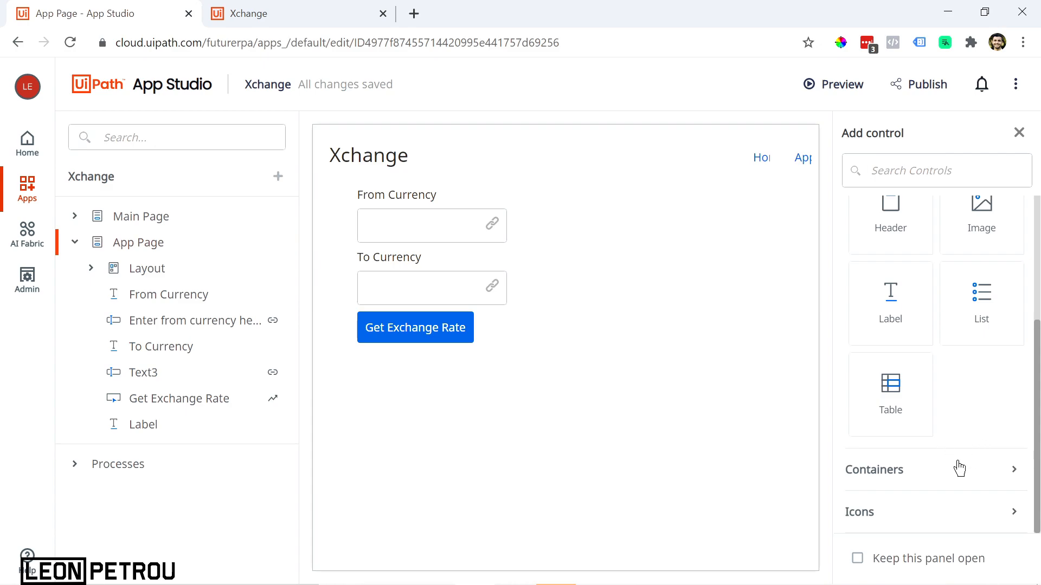
{"action": "scroll", "coordinate": [945, 446], "scroll_direction": "up", "scroll_amount": 1}
{"action": "scroll", "coordinate": [945, 446], "scroll_direction": "down", "scroll_amount": 1}
{"action": "scroll", "coordinate": [965, 480], "scroll_direction": "up", "scroll_amount": 2}
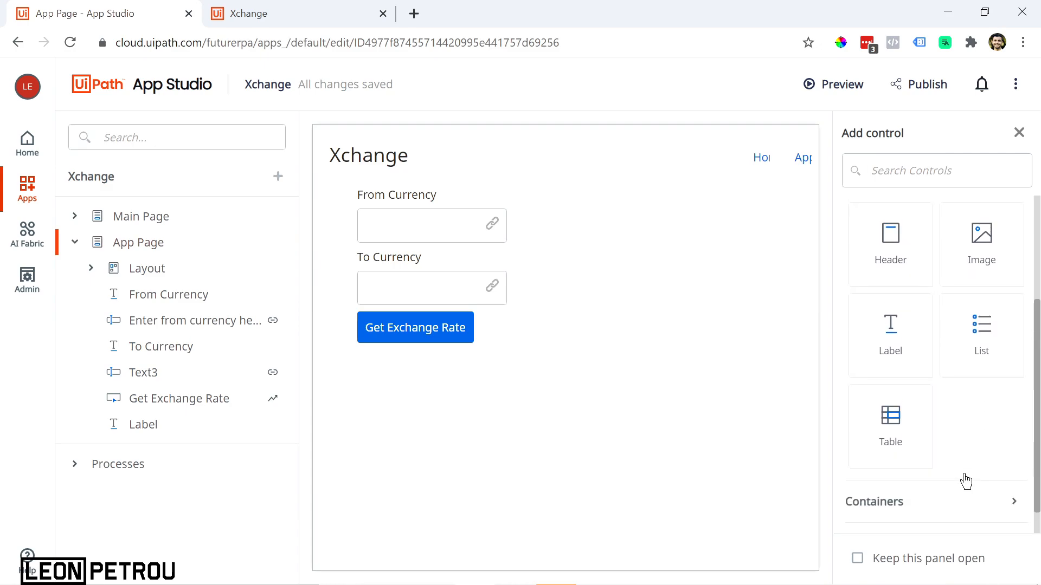
{"action": "scroll", "coordinate": [965, 481], "scroll_direction": "down", "scroll_amount": 2}
{"action": "left_click", "coordinate": [956, 478]}
{"action": "scroll", "coordinate": [957, 428], "scroll_direction": "up", "scroll_amount": 5}
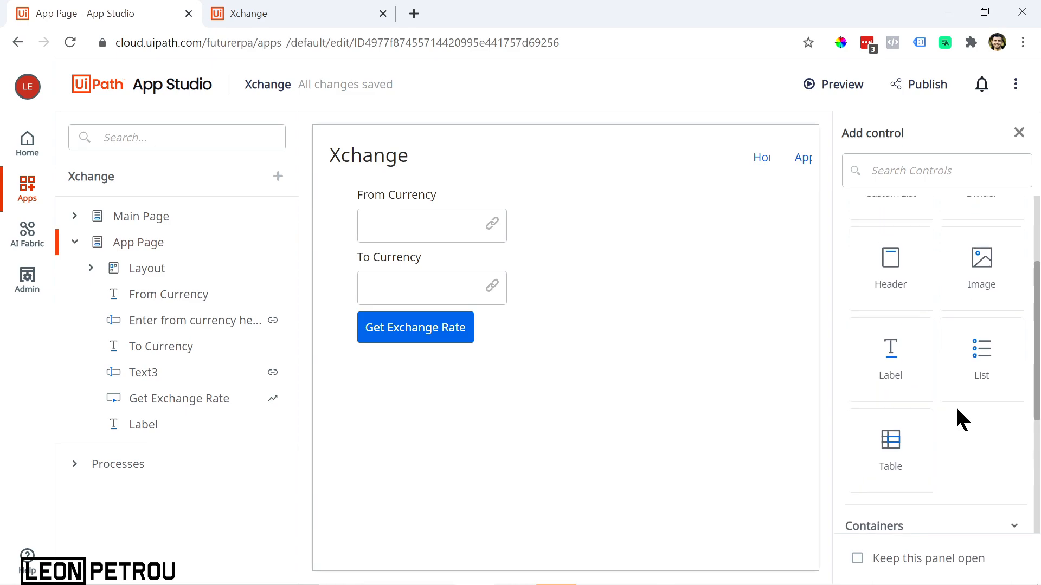
{"action": "left_click", "coordinate": [950, 219]}
{"action": "scroll", "coordinate": [950, 268], "scroll_direction": "down", "scroll_amount": 5}
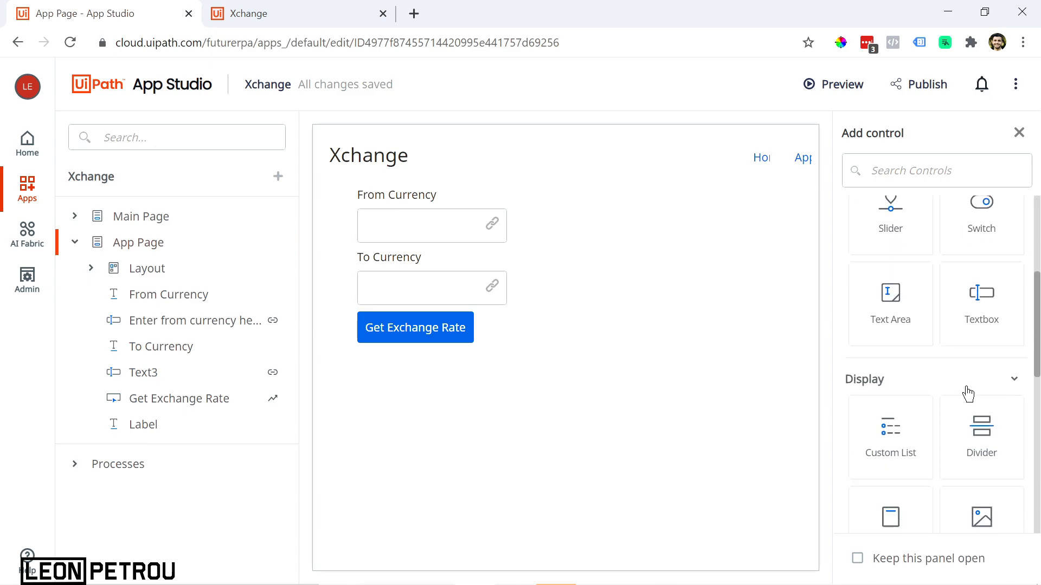
{"action": "left_click_drag", "start_coordinate": [952, 332], "coordinate": [467, 394]}
{"action": "left_click", "coordinate": [425, 373]}
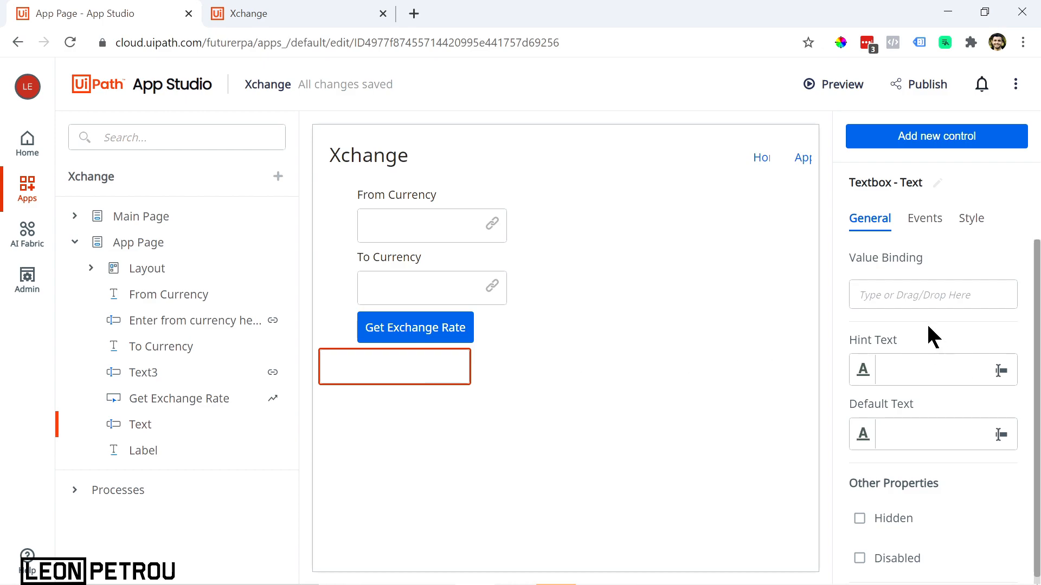
Bind the value of the textbox below the Get Exchange Rate button to the ExchangeApp output out_ExchangeRate
{"action": "left_click", "coordinate": [902, 292]}
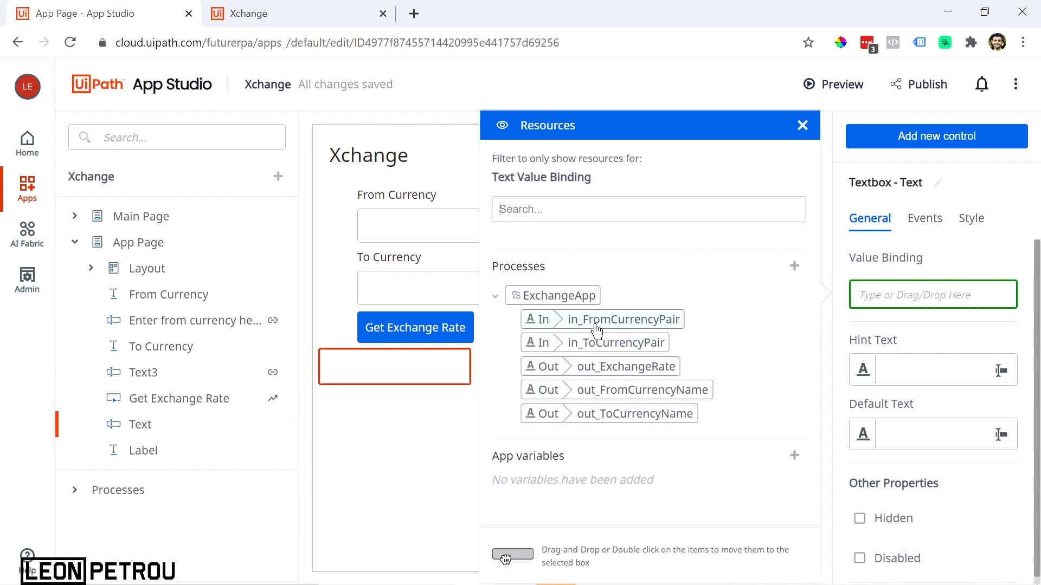
{"action": "double_click", "coordinate": [611, 374]}
{"action": "left_click", "coordinate": [587, 394]}
{"action": "left_click", "coordinate": [385, 375]}
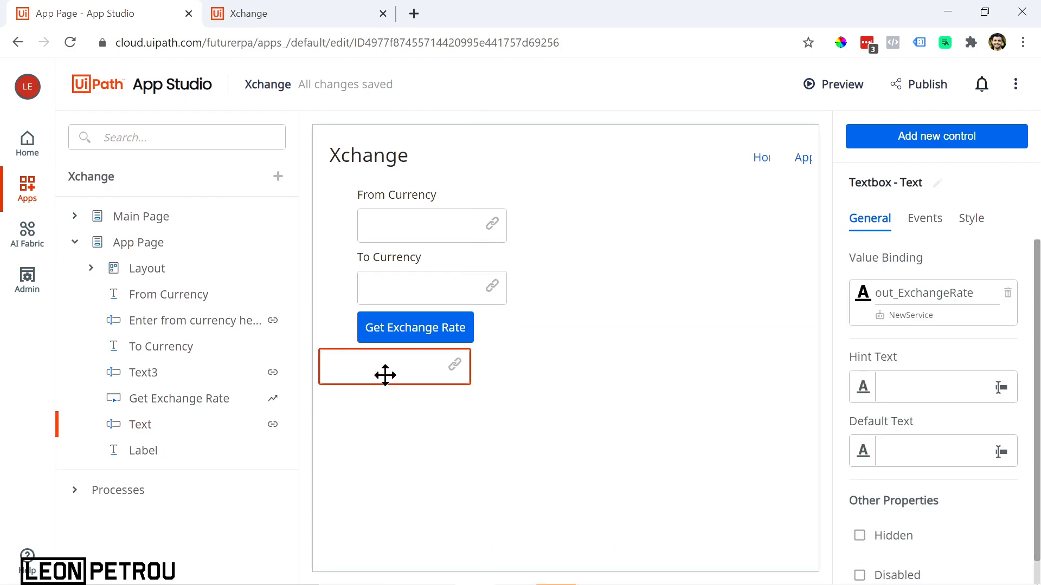
{"action": "left_click", "coordinate": [560, 381]}
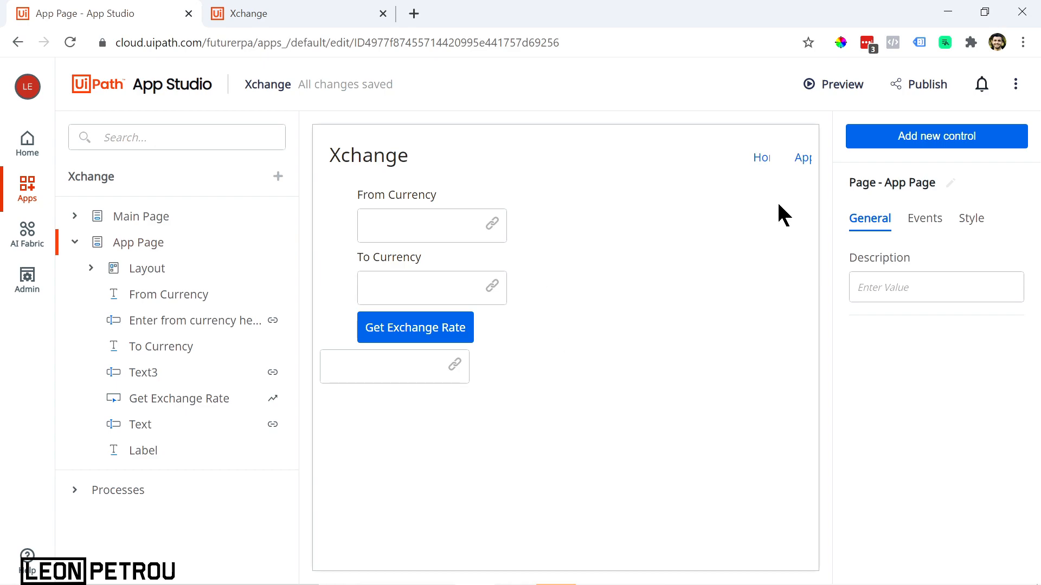
Preview the app with the bound result textbox, close the outdated preview, and go to the App page
{"action": "left_click", "coordinate": [847, 97]}
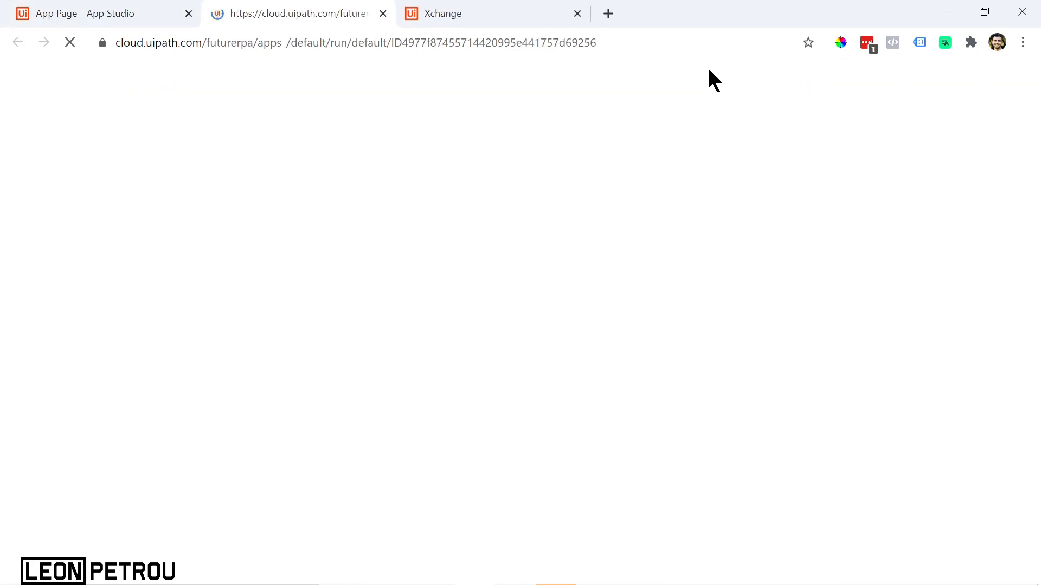
{"action": "left_click", "coordinate": [530, 11]}
{"action": "left_click", "coordinate": [576, 14]}
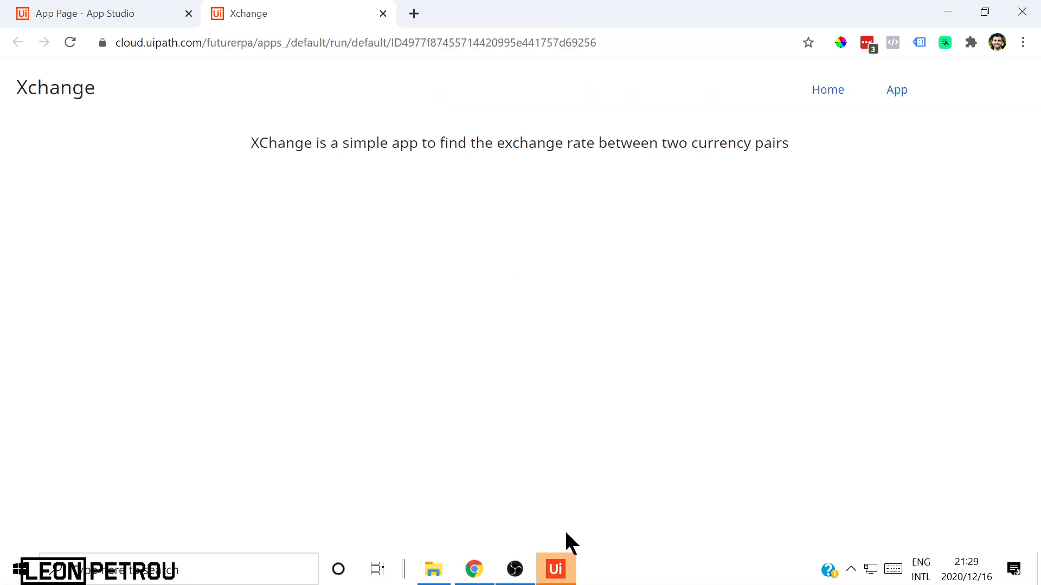
{"action": "left_click", "coordinate": [893, 95]}
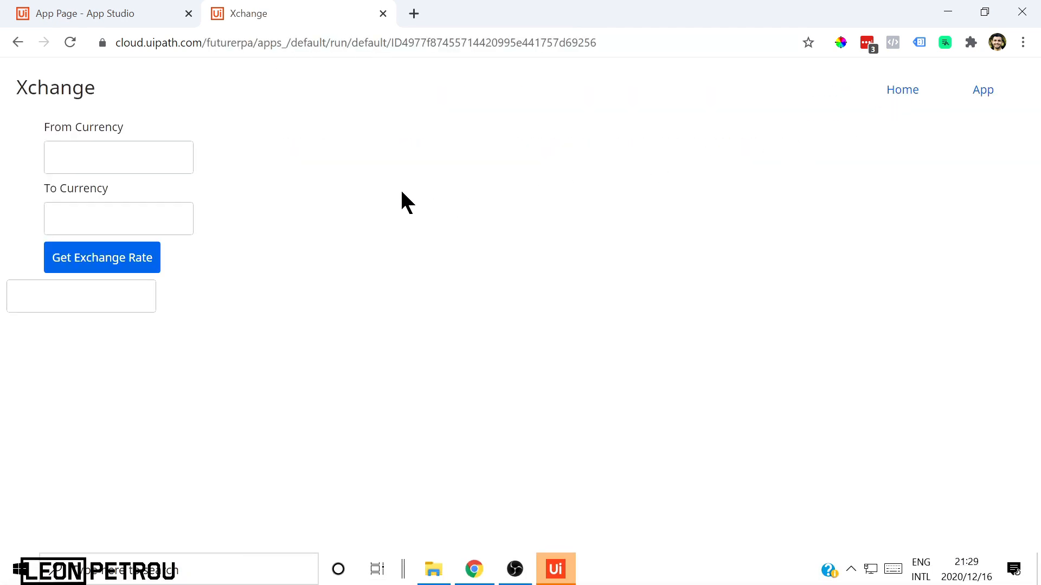
Request the usd to zar exchange rate with the result textbox in place and dismiss the process's message box
{"action": "left_click", "coordinate": [107, 151]}
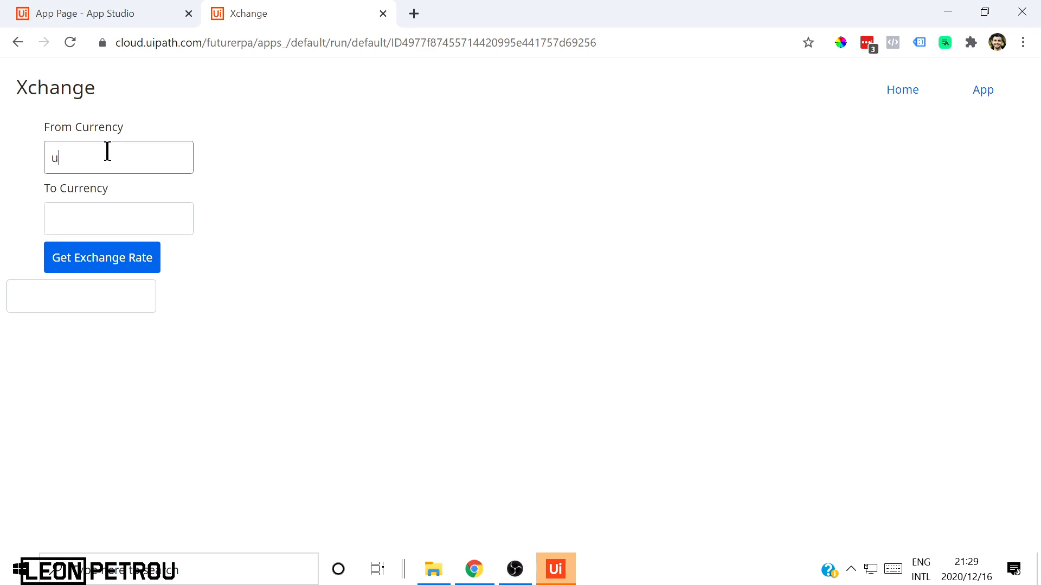
{"action": "left_click", "coordinate": [81, 227]}
{"action": "type", "text": "zqa"}
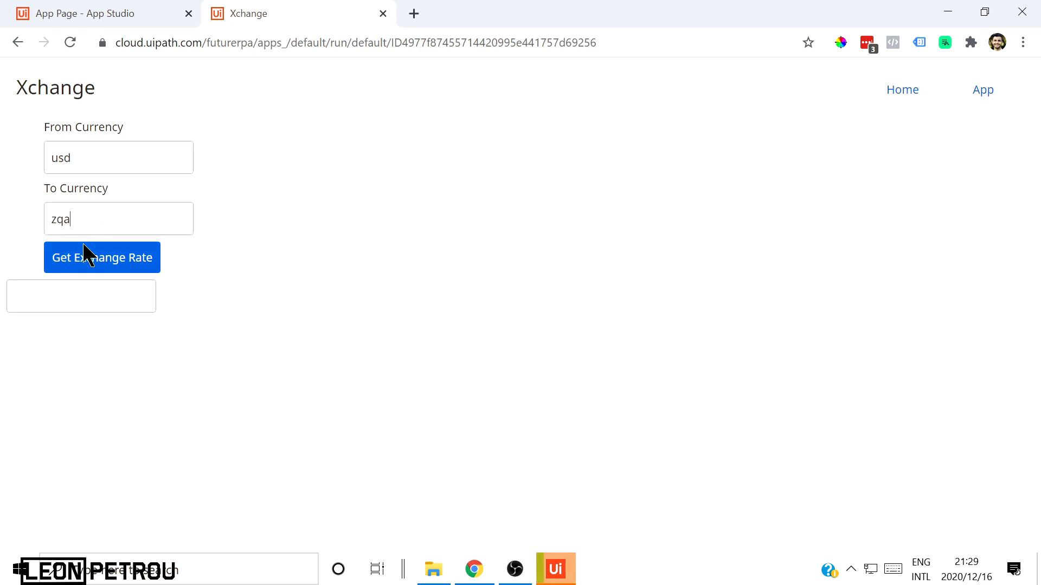
{"action": "key", "text": "BackSpace"}
{"action": "key", "text": "BackSpace"}
{"action": "type", "text": "ar"}
{"action": "left_click", "coordinate": [94, 257]}
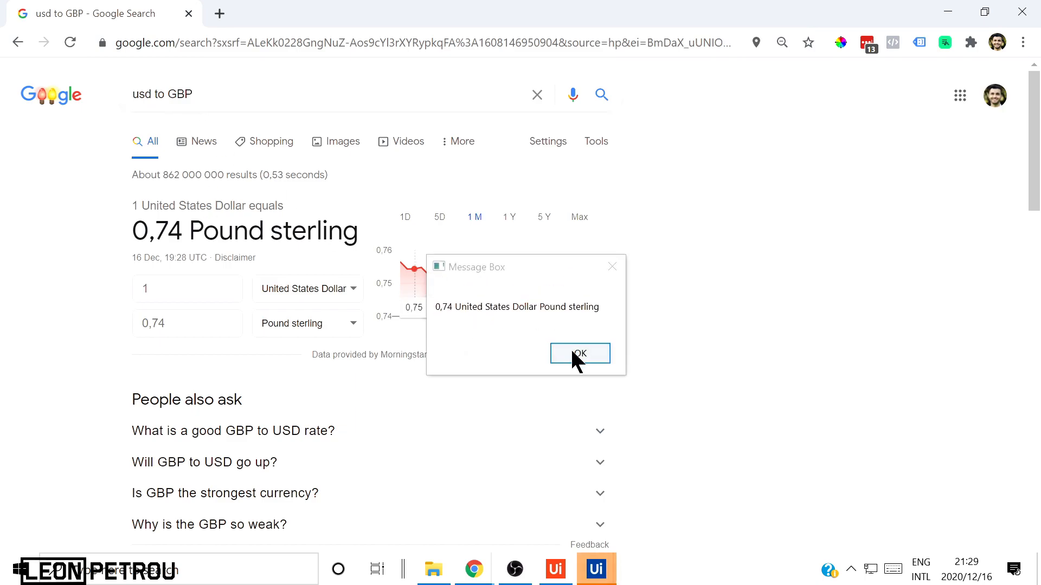
{"action": "left_click", "coordinate": [576, 354]}
{"action": "left_click_drag", "start_coordinate": [35, 300], "coordinate": [1, 298]}
{"action": "left_click", "coordinate": [152, 361]}
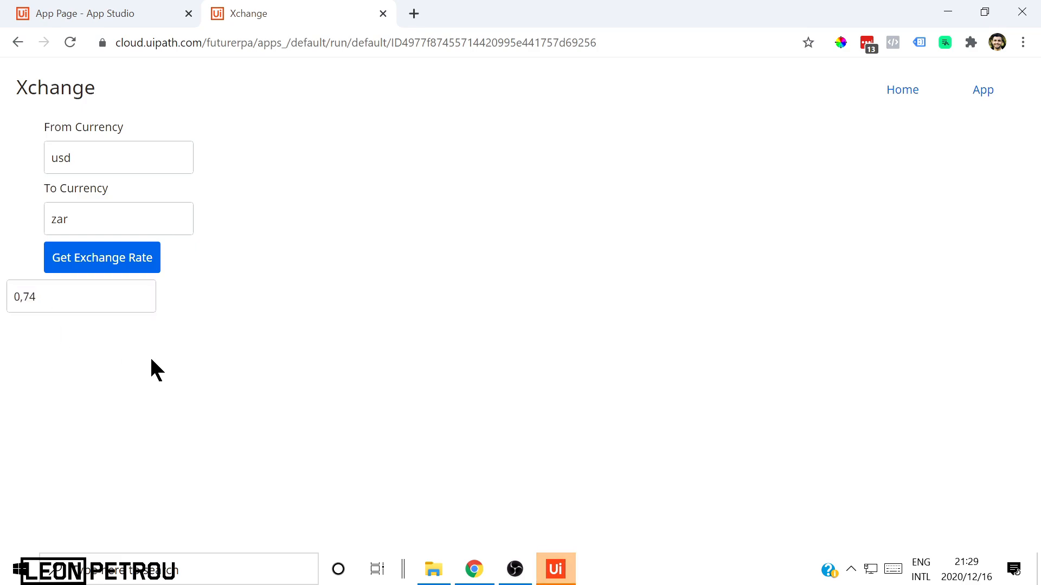
Test whether the rate in the result textbox can be edited by replacing its last digit with svsc, and erase that text
{"action": "left_click", "coordinate": [151, 7]}
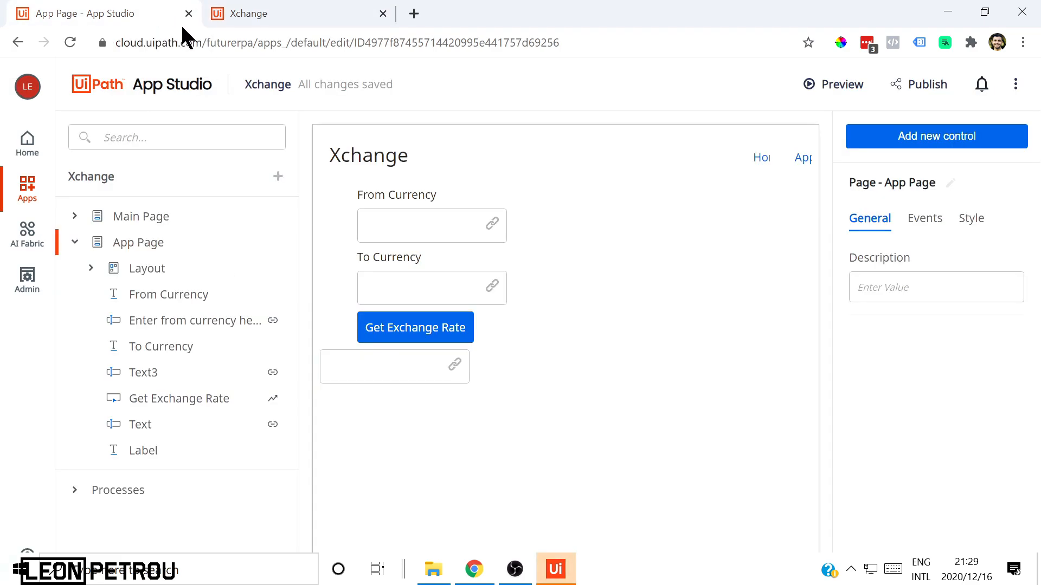
{"action": "left_click", "coordinate": [358, 12]}
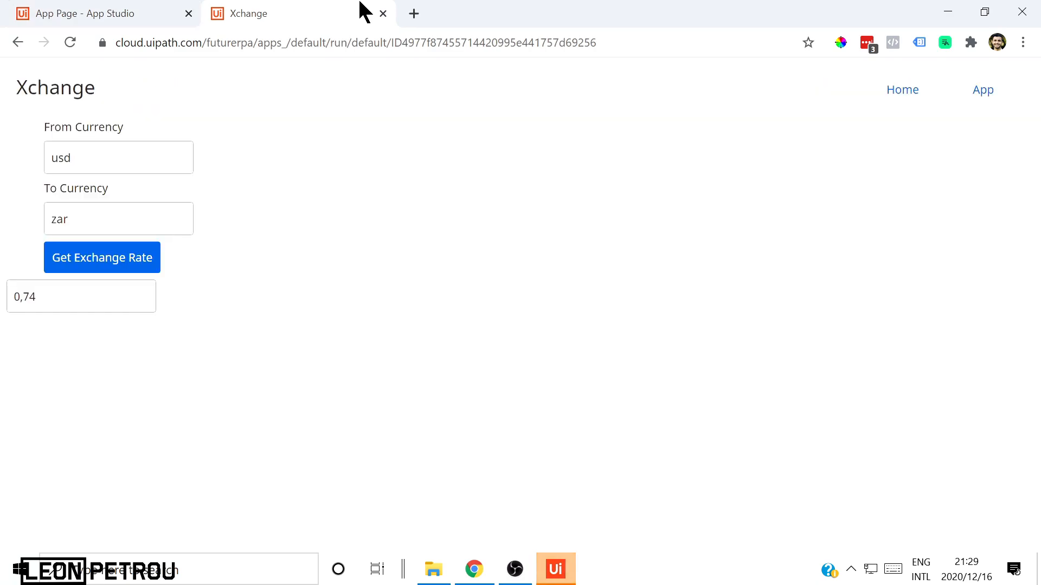
{"action": "left_click", "coordinate": [76, 306]}
{"action": "key", "text": "BackSpace"}
{"action": "type", "text": "svsc"}
{"action": "key", "text": "BackSpace"}
{"action": "key", "text": "BackSpace"}
{"action": "key", "text": "BackSpace"}
{"action": "key", "text": "BackSpace"}
Return to App Studio and replace the textbox below the Get Exchange Rate button with a Label control bound to out_ExchangeRate
{"action": "left_click", "coordinate": [41, 11]}
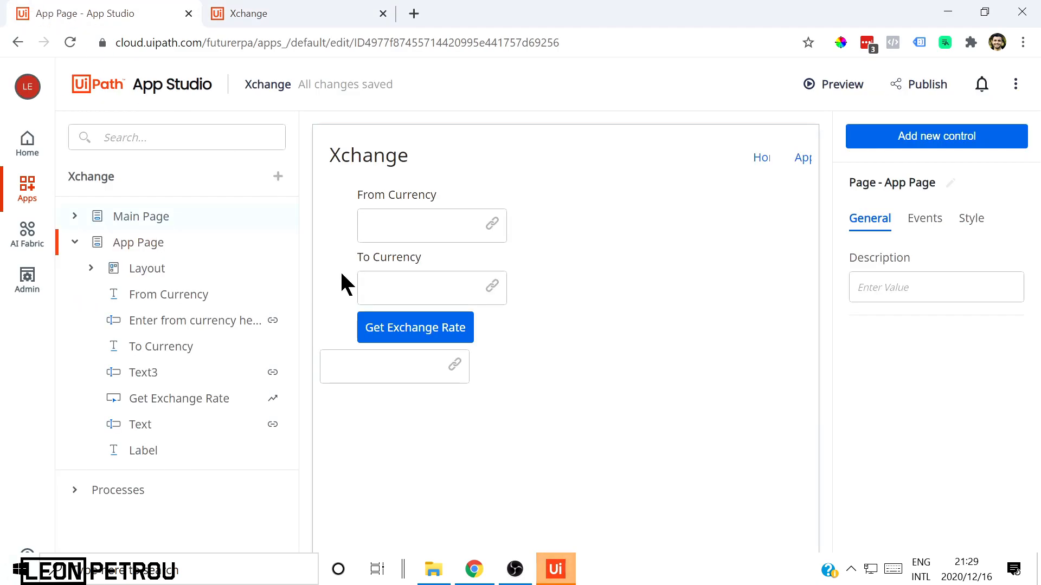
{"action": "left_click", "coordinate": [390, 377]}
{"action": "left_click", "coordinate": [441, 362]}
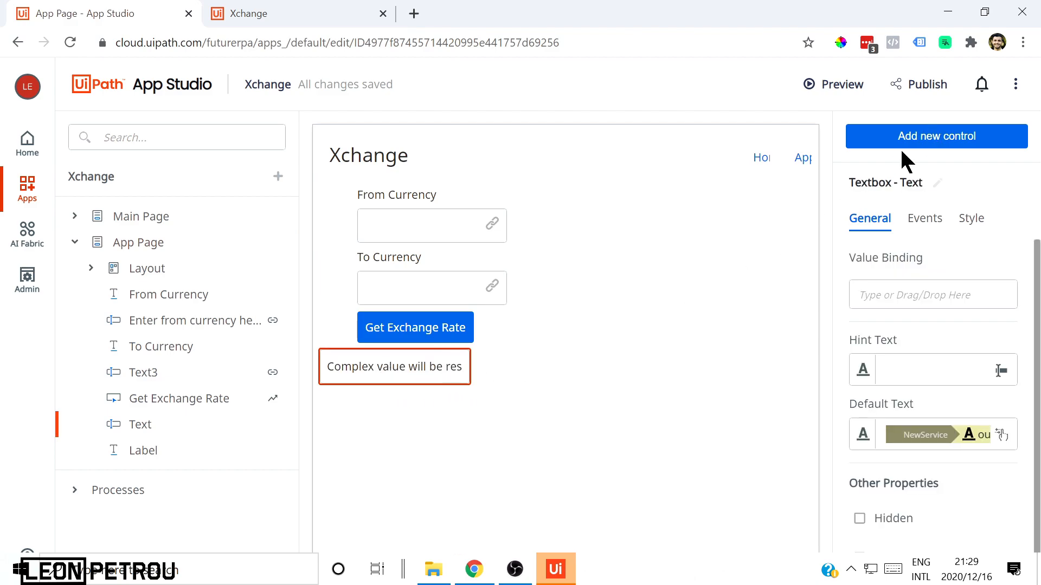
{"action": "left_click", "coordinate": [912, 140]}
{"action": "scroll", "coordinate": [895, 372], "scroll_direction": "down", "scroll_amount": 5}
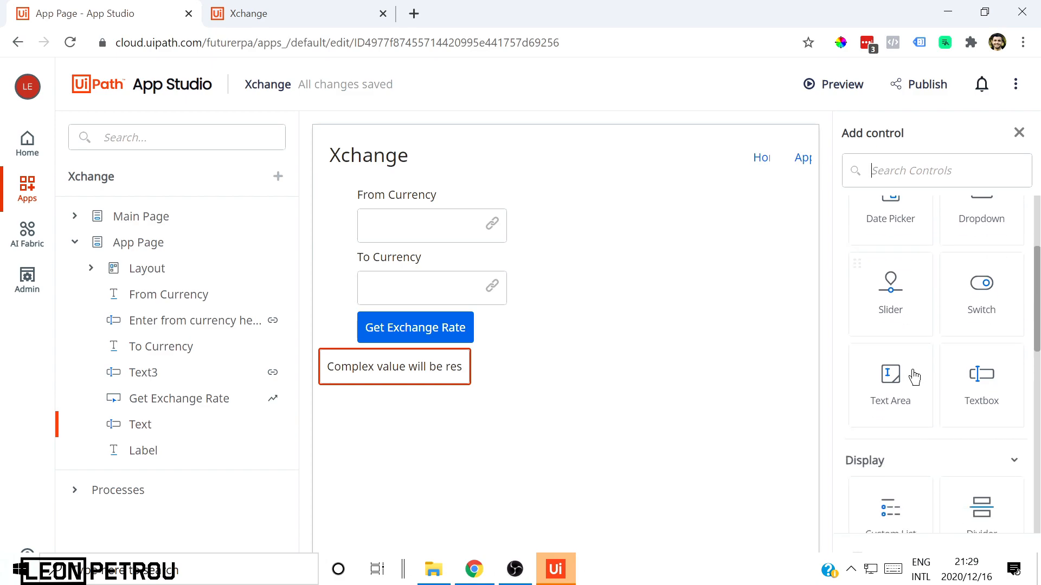
{"action": "scroll", "coordinate": [919, 398], "scroll_direction": "down", "scroll_amount": 3}
{"action": "left_click_drag", "start_coordinate": [889, 450], "coordinate": [445, 401]}
{"action": "left_click", "coordinate": [623, 365]}
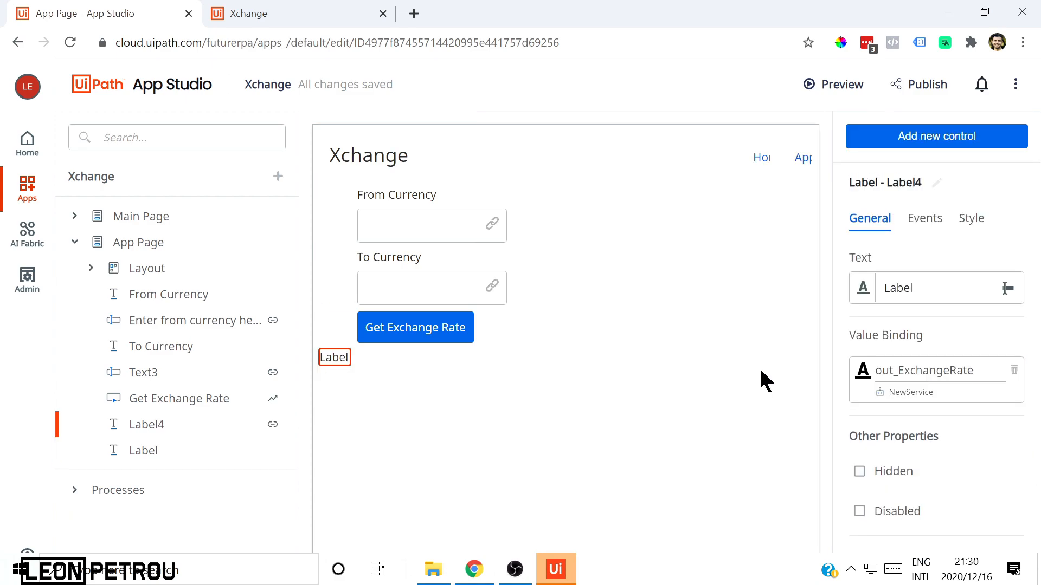
{"action": "left_click", "coordinate": [324, 367]}
{"action": "left_click", "coordinate": [337, 360]}
{"action": "left_click", "coordinate": [941, 288]}
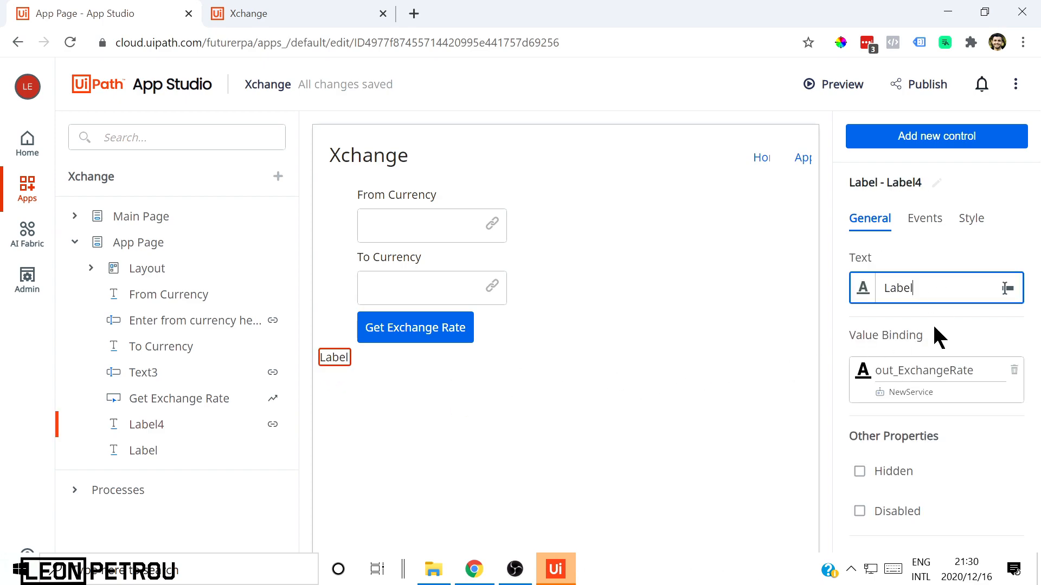
{"action": "left_click", "coordinate": [629, 412]}
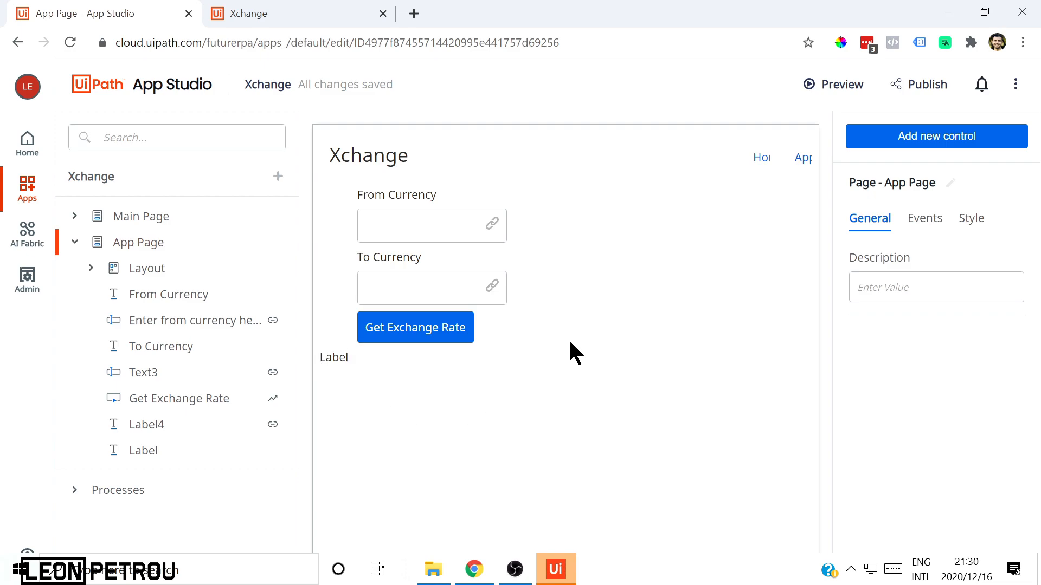
Start a new preview of the app with the result label, close the previous preview, and open the App page
{"action": "left_click", "coordinate": [819, 91]}
{"action": "left_click", "coordinate": [525, 11]}
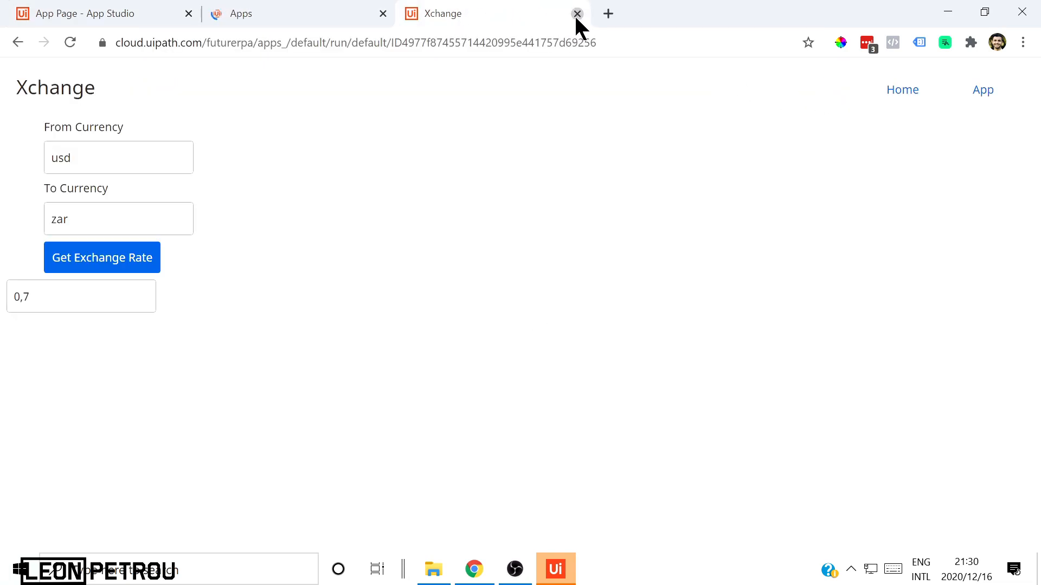
{"action": "left_click", "coordinate": [578, 14]}
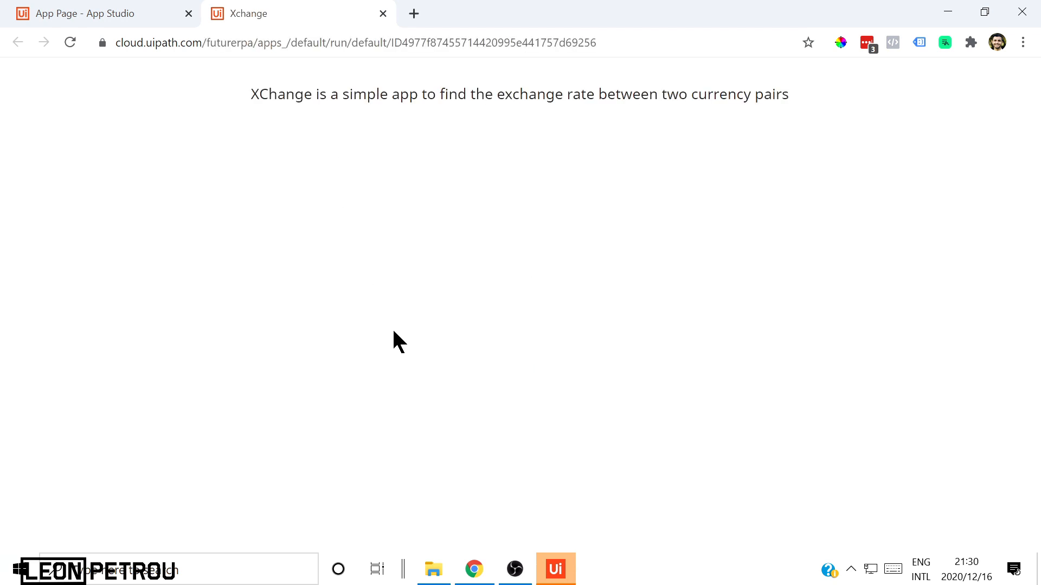
{"action": "left_click", "coordinate": [900, 90]}
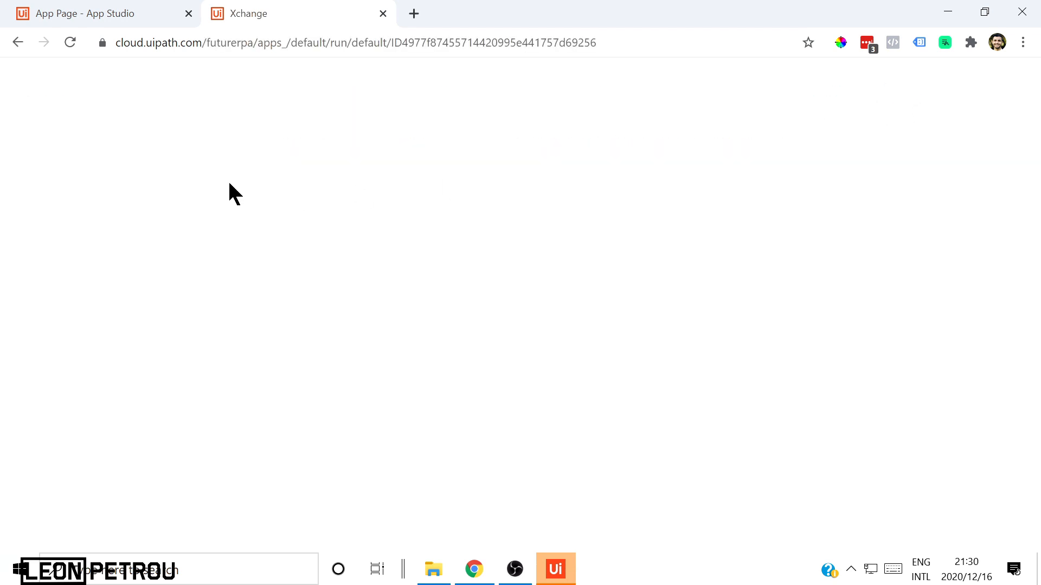
Get the exchange rate from usd to zar through the preview with the result label, and close the process's message box
{"action": "left_click", "coordinate": [121, 157]}
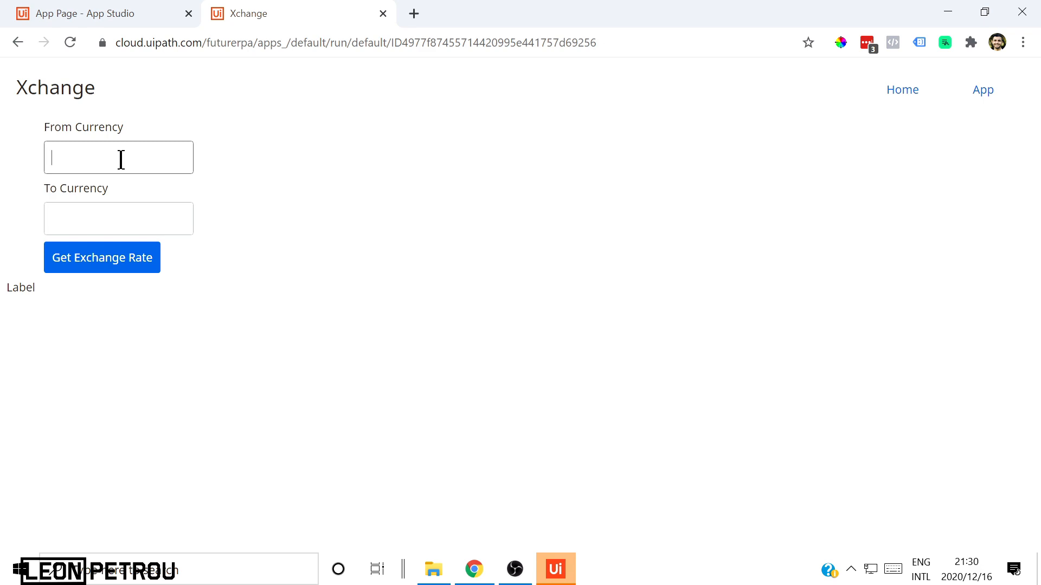
{"action": "left_click", "coordinate": [84, 155]}
{"action": "left_click", "coordinate": [106, 212]}
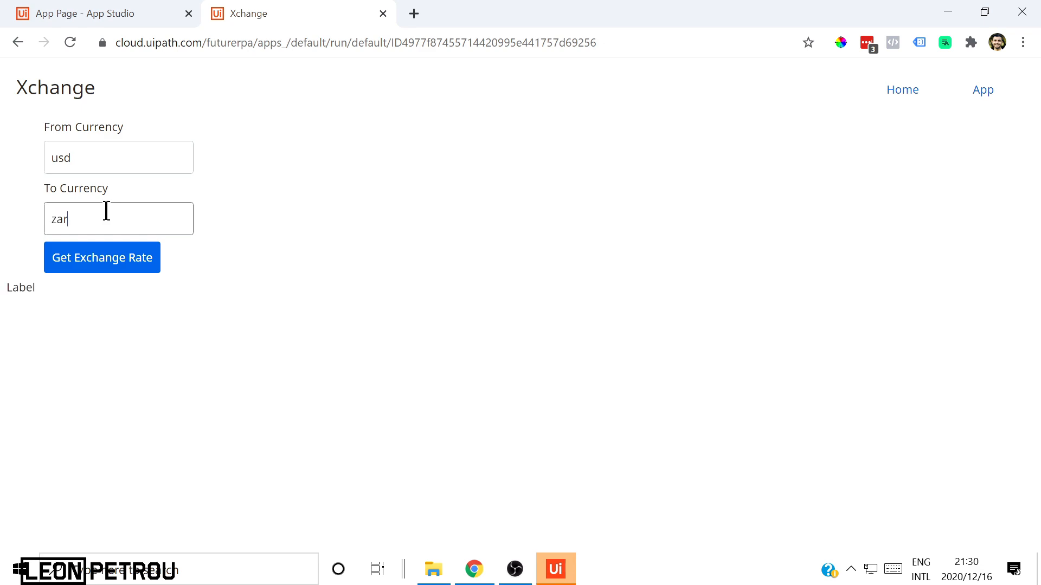
{"action": "left_click", "coordinate": [123, 270]}
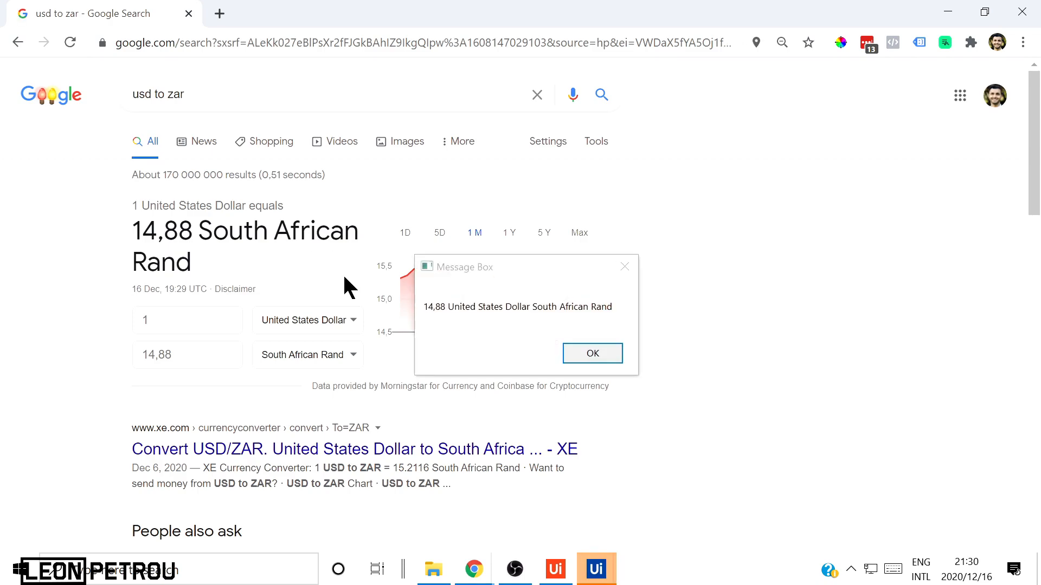
{"action": "left_click", "coordinate": [610, 352]}
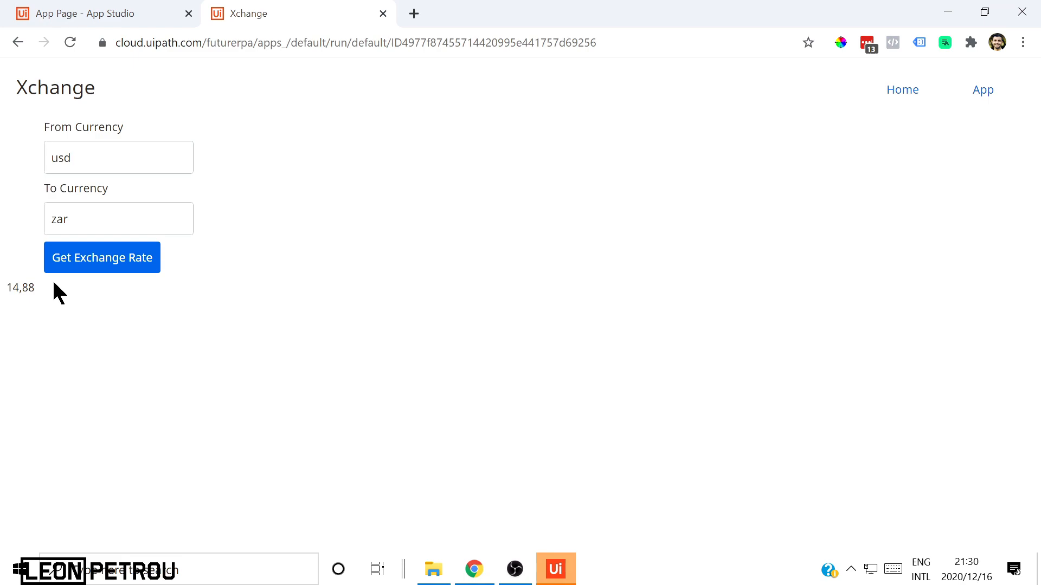
{"action": "left_click", "coordinate": [130, 11]}
{"action": "left_click", "coordinate": [266, 14]}
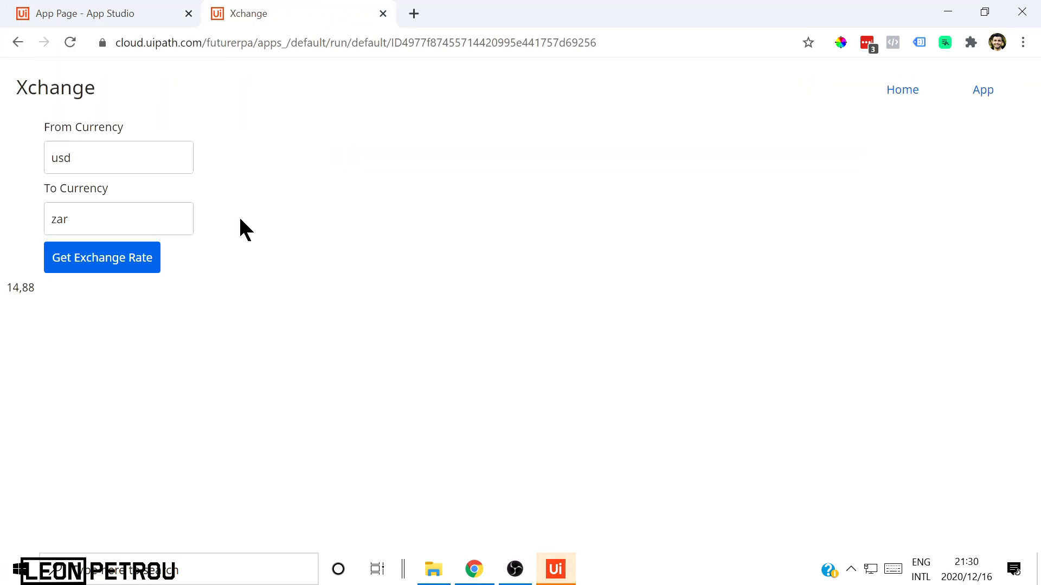
Return to App Studio and clear the default text of the label below the Get Exchange Rate button
{"action": "left_click", "coordinate": [67, 11]}
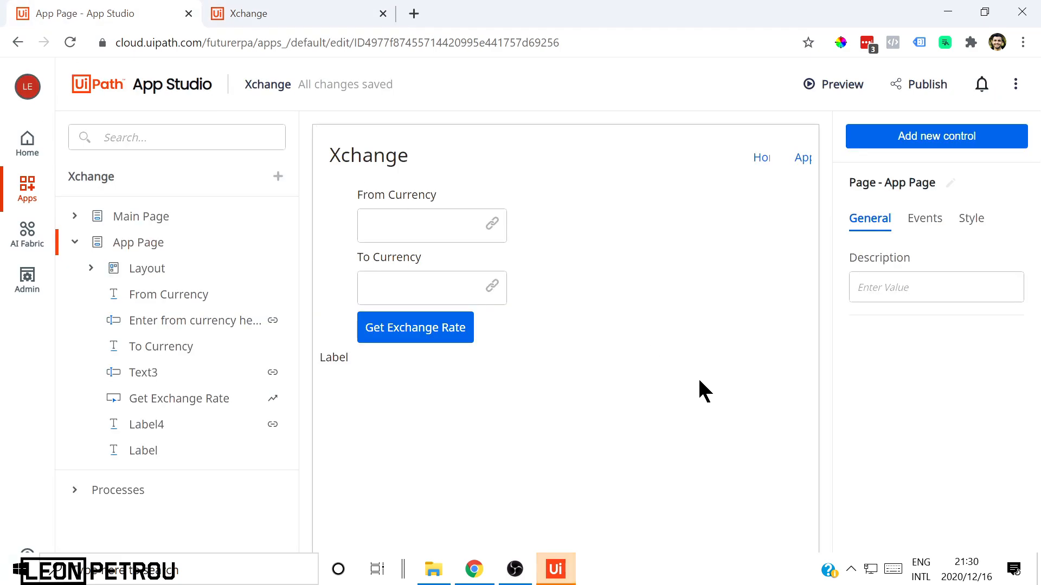
{"action": "left_click", "coordinate": [333, 362]}
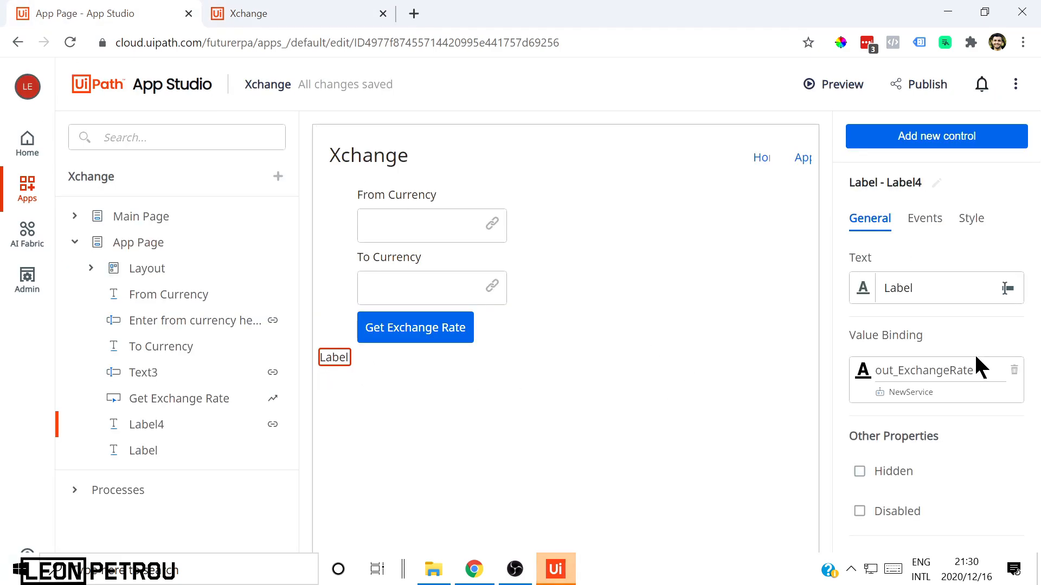
{"action": "left_click", "coordinate": [933, 298]}
{"action": "key", "text": "ctrl+a"}
{"action": "key", "text": "BackSpace"}
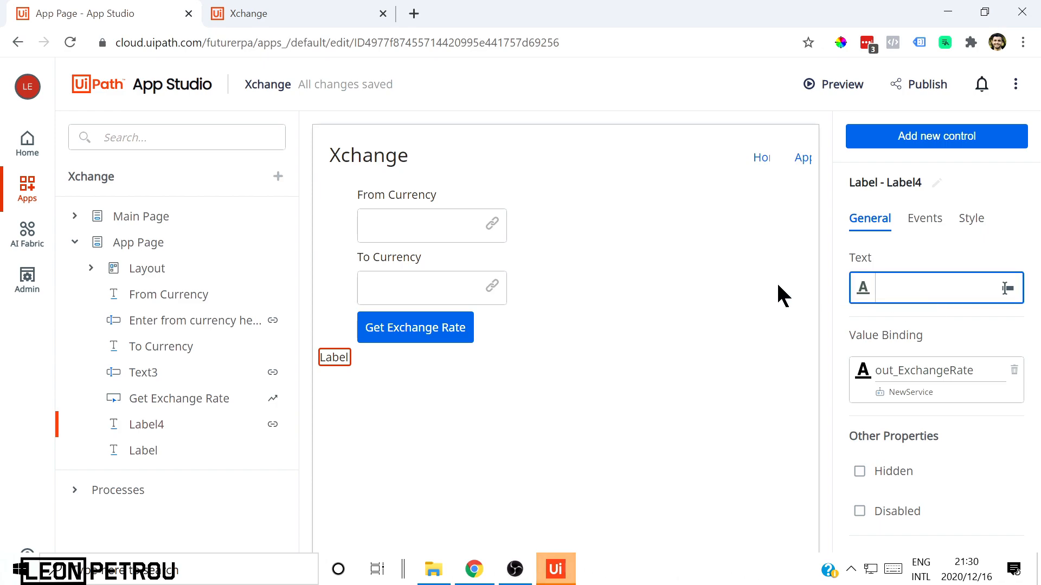
Set the text of the label below the Get Exchange Rate button to "1", the ExchangeApp output out_FromCurrencyName, and "equals"
{"action": "left_click", "coordinate": [1004, 292]}
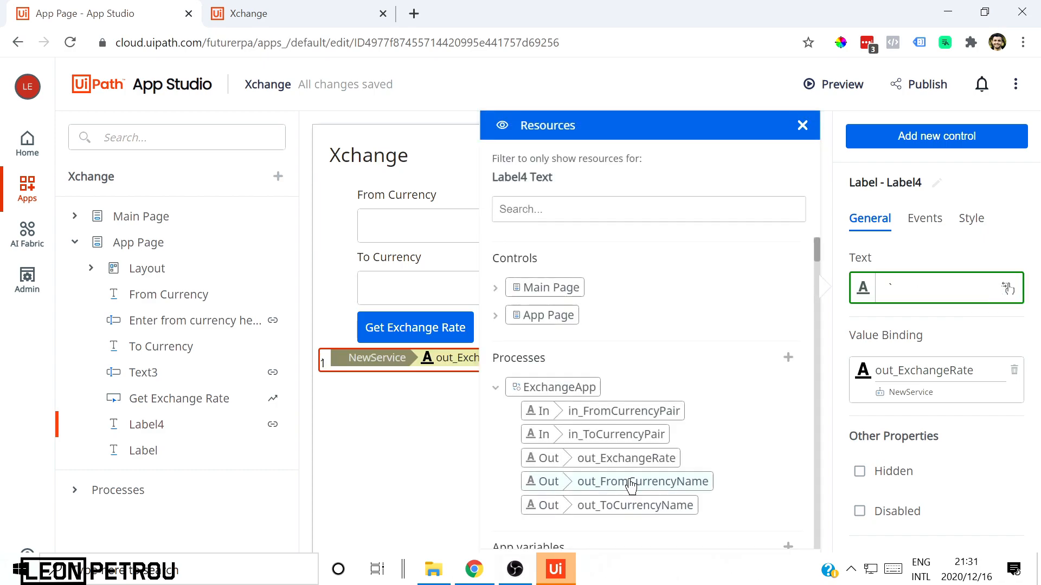
{"action": "left_click", "coordinate": [630, 483]}
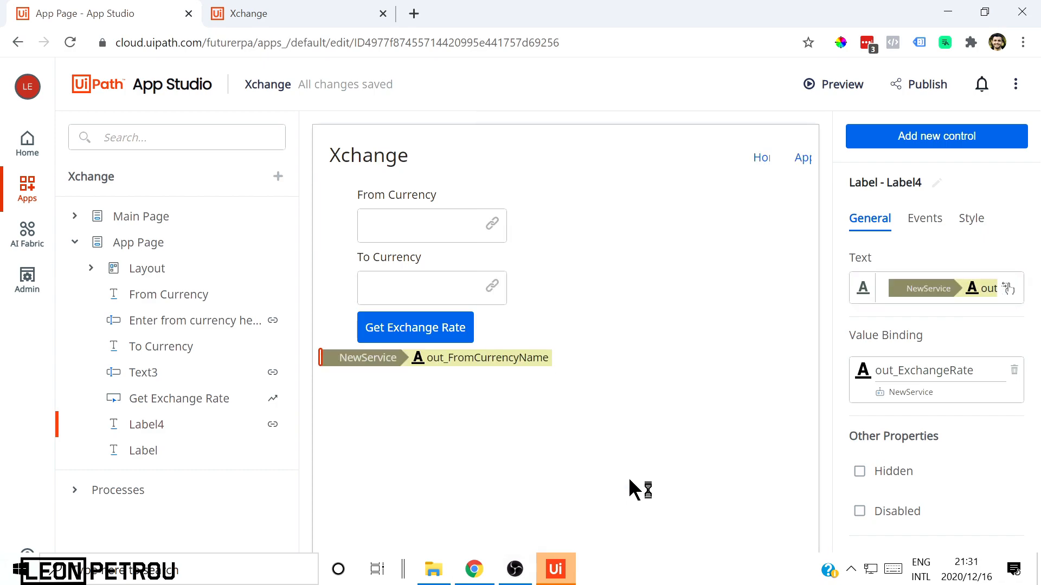
{"action": "left_click", "coordinate": [889, 287]}
{"action": "type", "text": "1"}
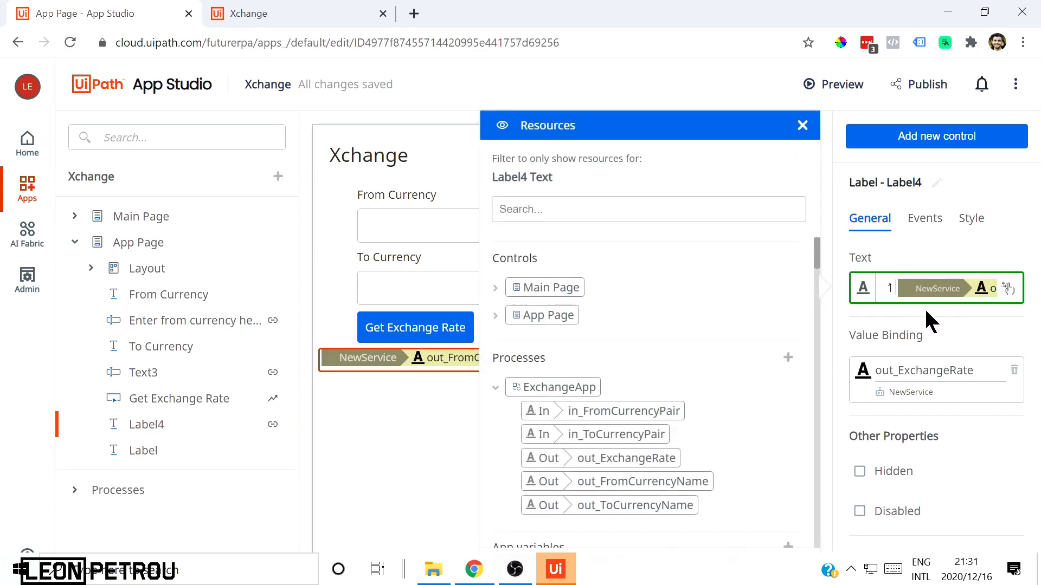
{"action": "left_click", "coordinate": [901, 284]}
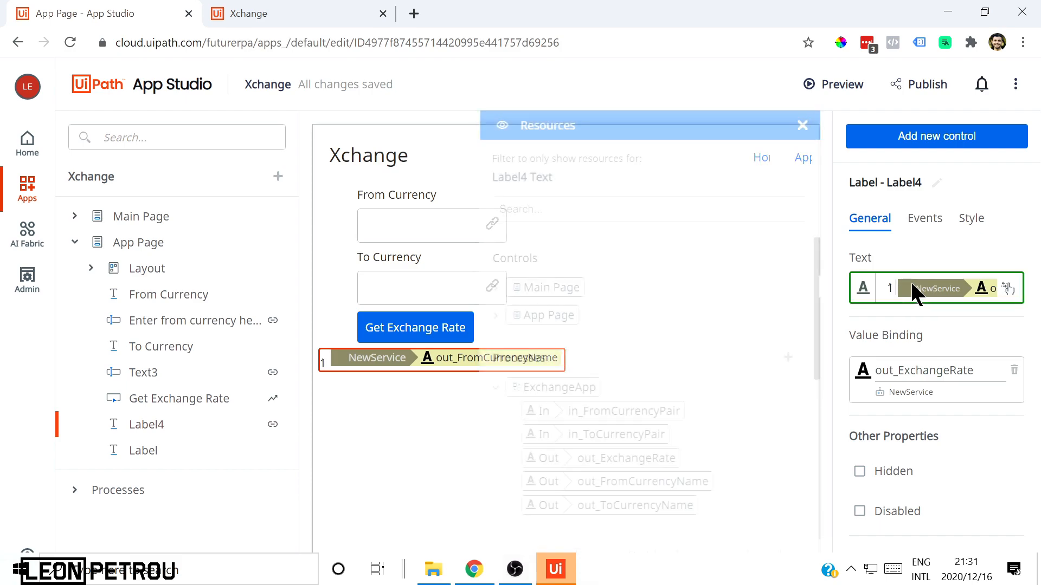
{"action": "type", "text": "e"}
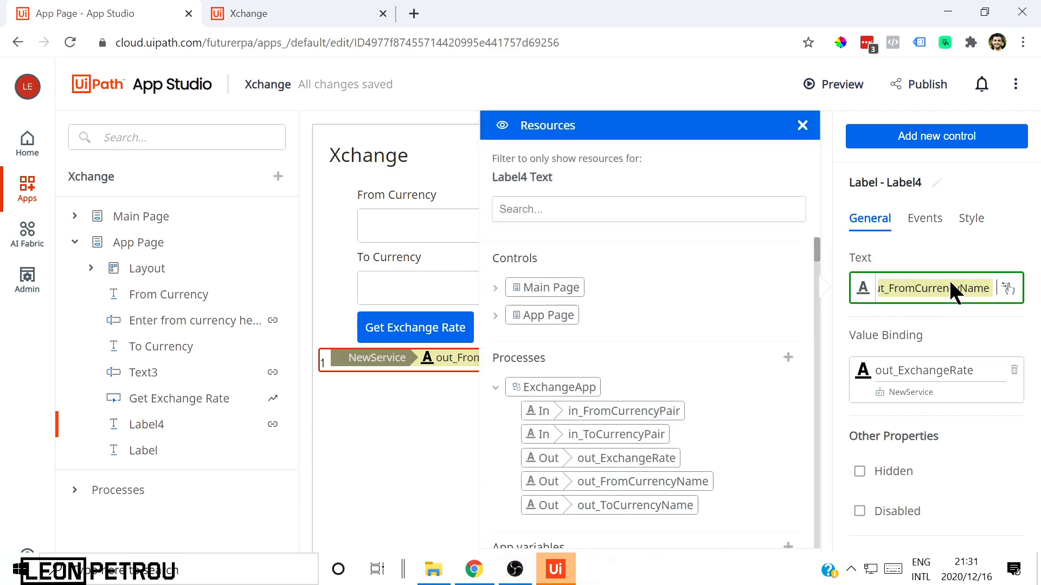
{"action": "type", "text": "quals"}
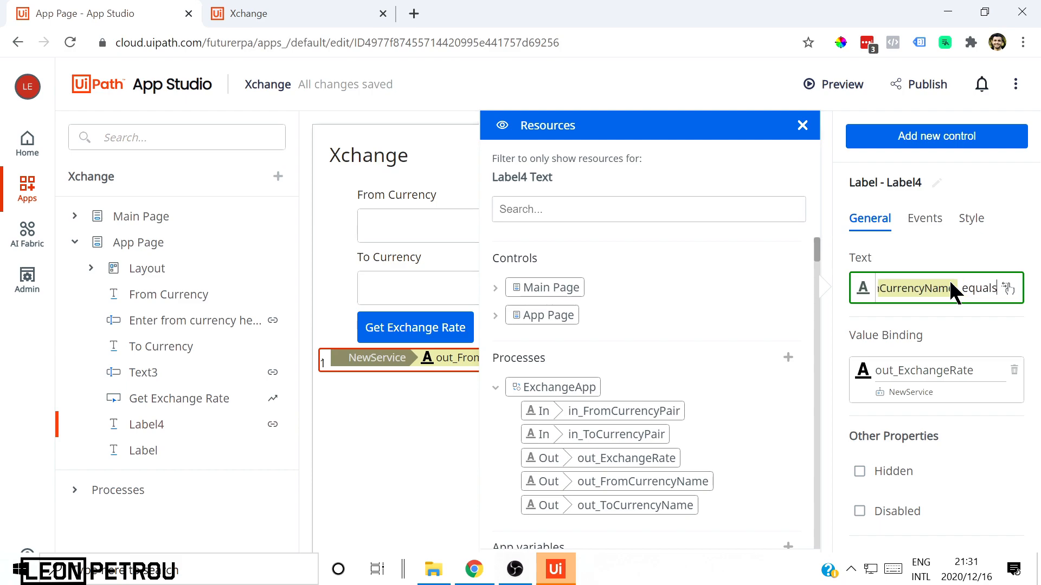
{"action": "left_click", "coordinate": [990, 327]}
Style the out_FromCurrencyName label as Headline 3 with margins of 20 px top/bottom and 50 px left/right
{"action": "left_click", "coordinate": [507, 361]}
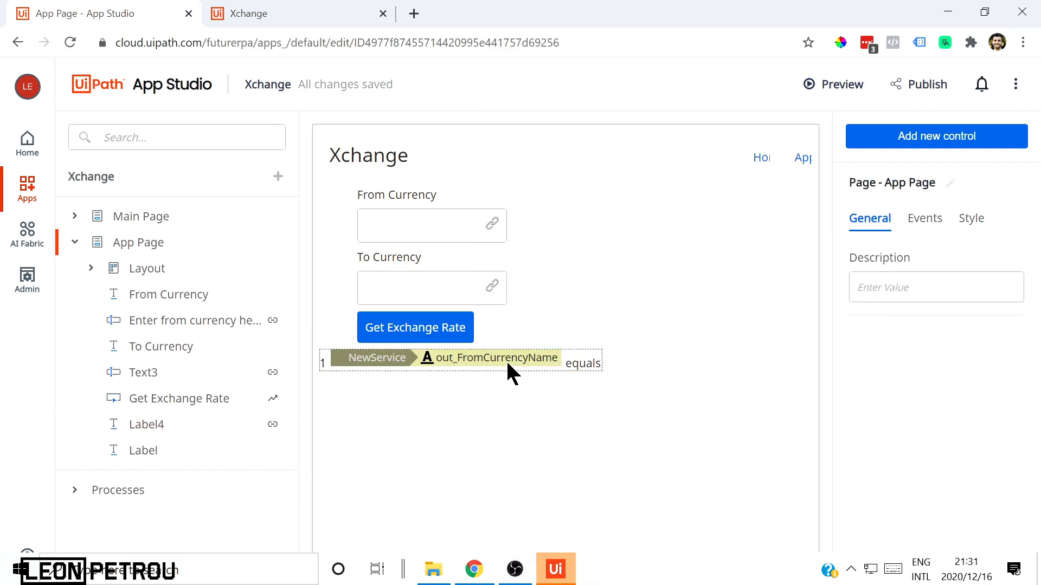
{"action": "left_click", "coordinate": [970, 218]}
{"action": "left_click", "coordinate": [921, 359]}
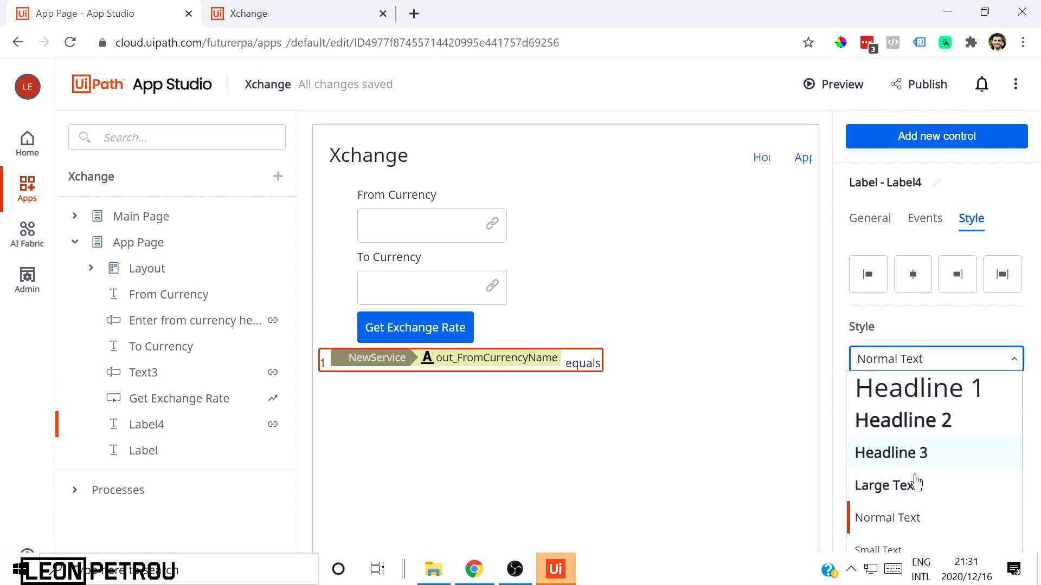
{"action": "left_click", "coordinate": [910, 461]}
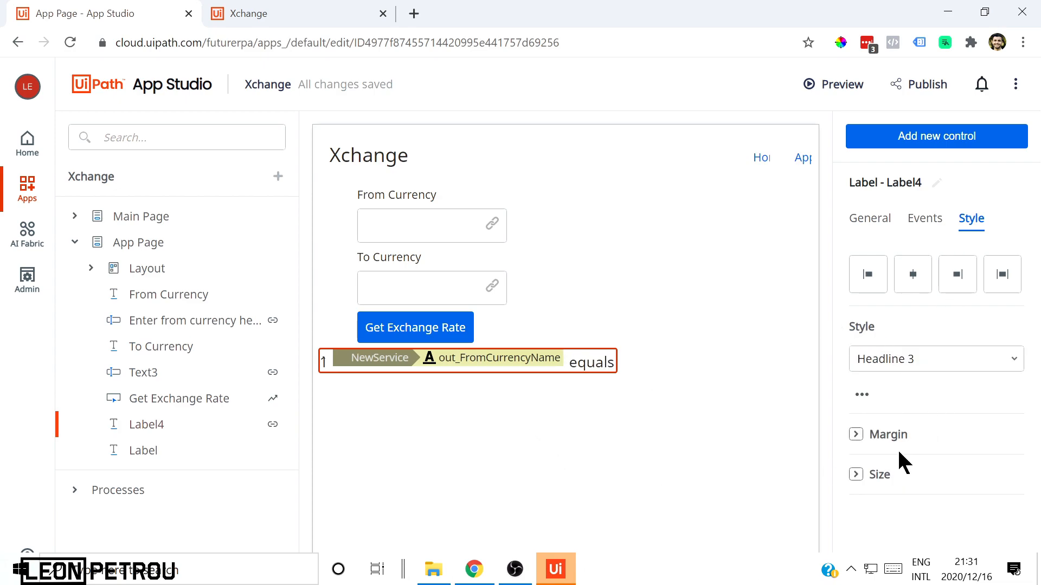
{"action": "left_click", "coordinate": [856, 435]}
{"action": "double_click", "coordinate": [983, 458]}
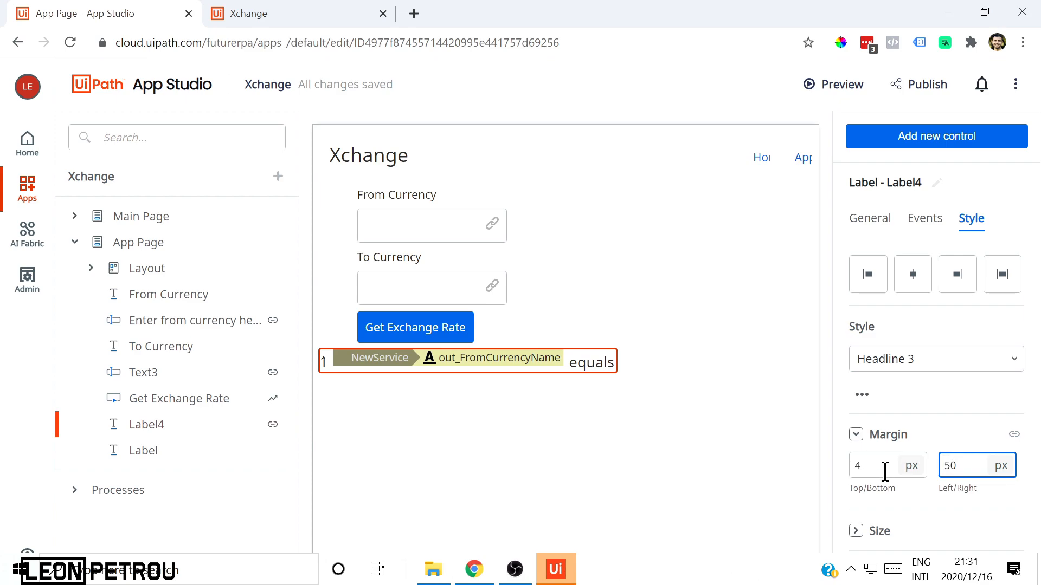
{"action": "double_click", "coordinate": [885, 470]}
{"action": "type", "text": "20"}
{"action": "left_click", "coordinate": [655, 486]}
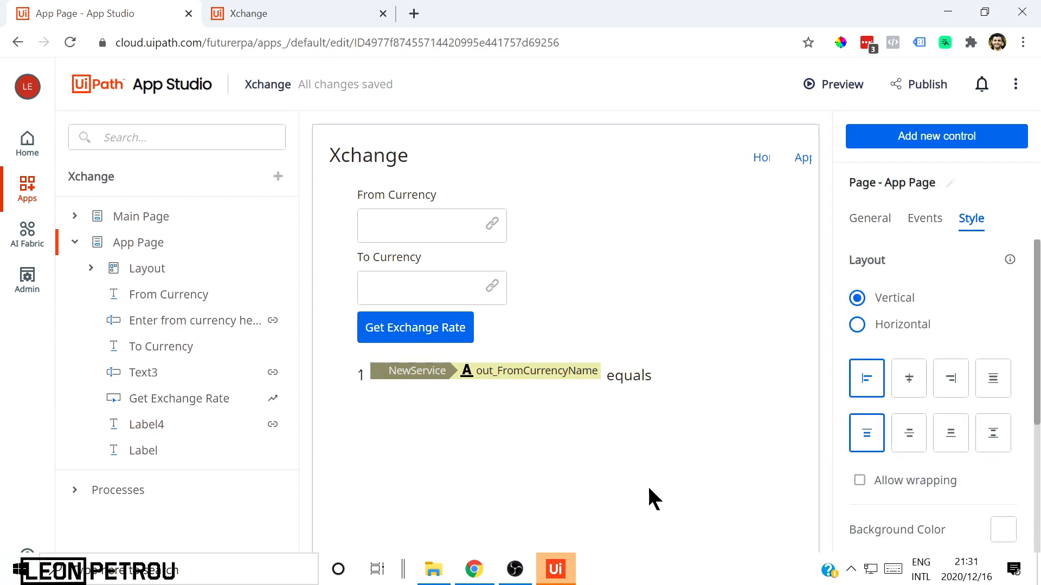
Add a second Label control to the App Page below the out_FromCurrencyName label
{"action": "left_click", "coordinate": [893, 150]}
{"action": "scroll", "coordinate": [922, 448], "scroll_direction": "down", "scroll_amount": 6}
{"action": "scroll", "coordinate": [920, 448], "scroll_direction": "down", "scroll_amount": 3}
{"action": "left_click_drag", "start_coordinate": [912, 421], "coordinate": [347, 404]}
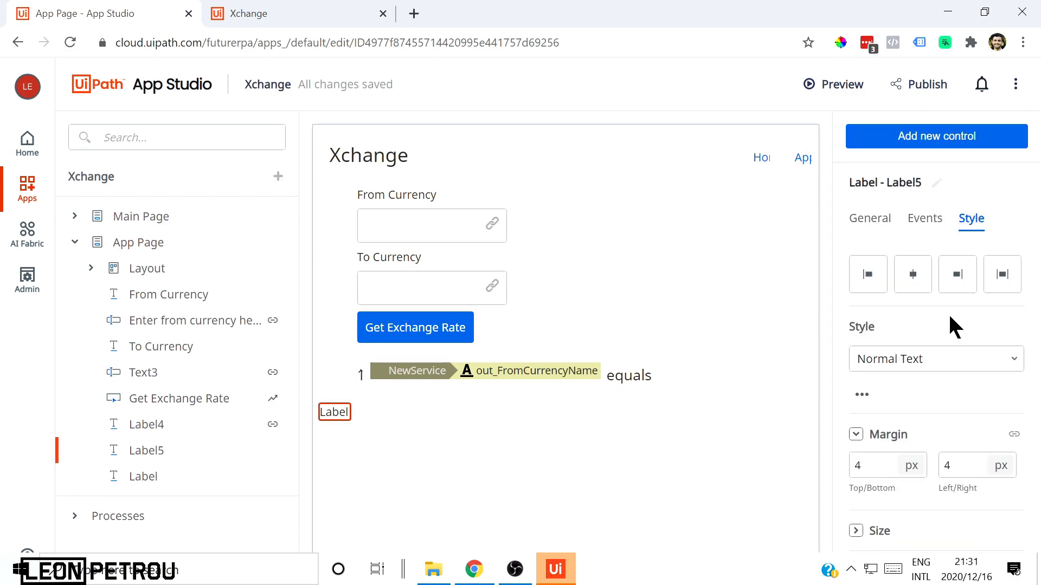
Replace the new label's default text with the ExchangeApp outputs out_ExchangeRate and out_ToCurrencyName
{"action": "left_click", "coordinate": [252, 13]}
{"action": "left_click", "coordinate": [141, 13]}
{"action": "left_click", "coordinate": [874, 221]}
{"action": "left_click", "coordinate": [935, 288]}
{"action": "double_click", "coordinate": [939, 299]}
{"action": "key", "text": "BackSpace"}
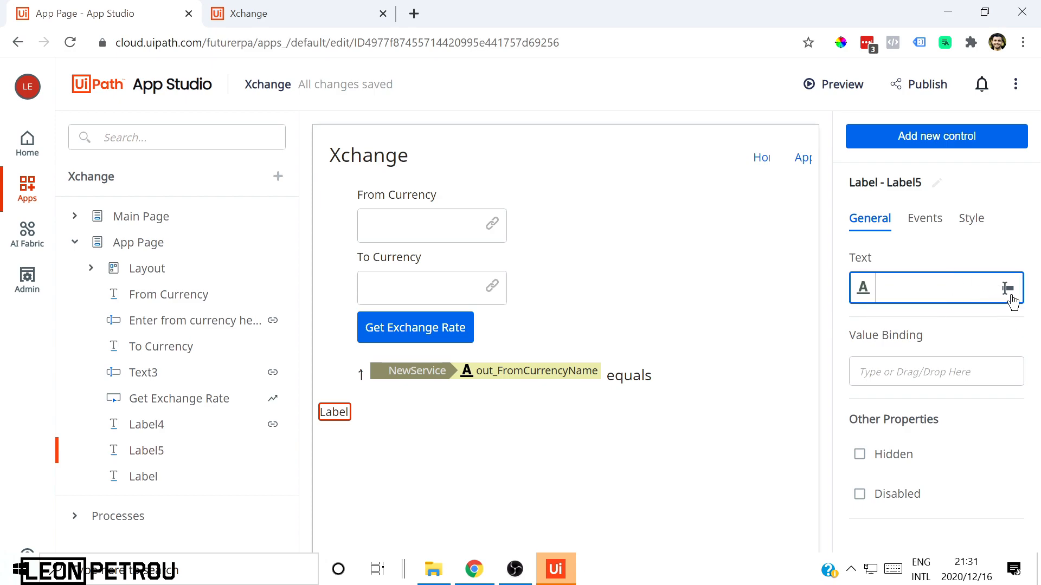
{"action": "left_click", "coordinate": [1008, 289]}
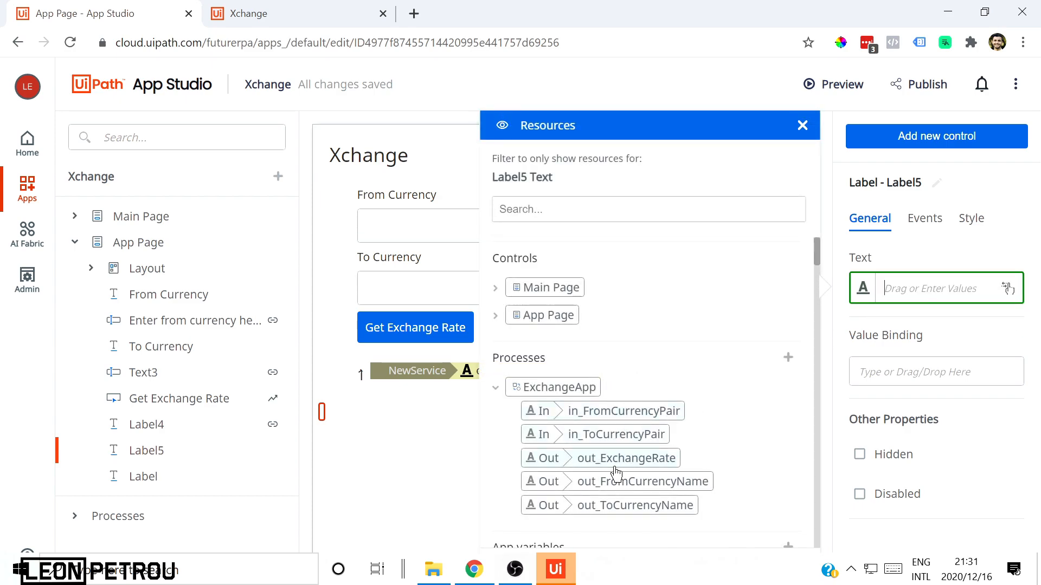
{"action": "left_click", "coordinate": [615, 465]}
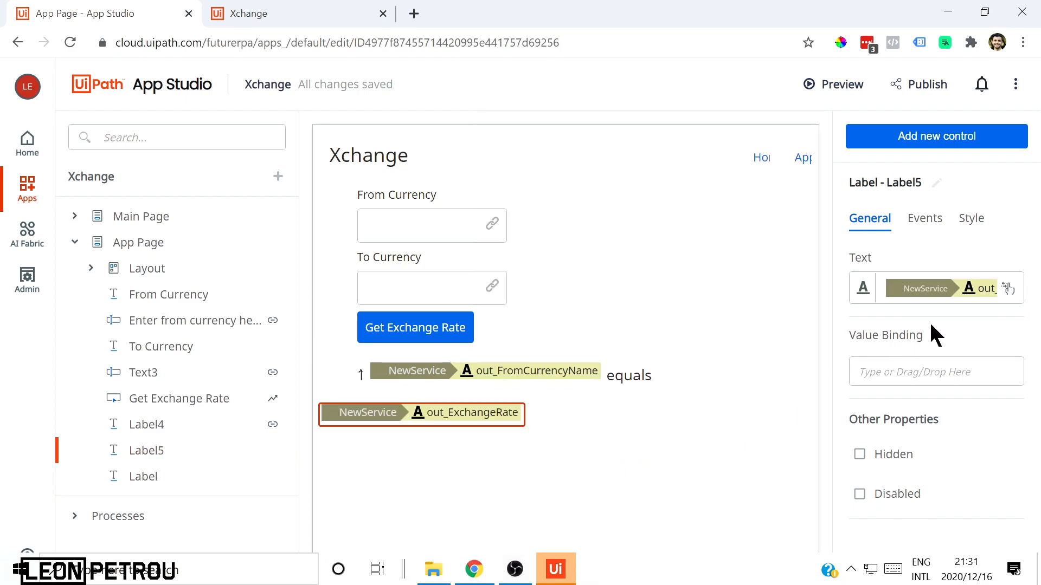
{"action": "left_click", "coordinate": [913, 288]}
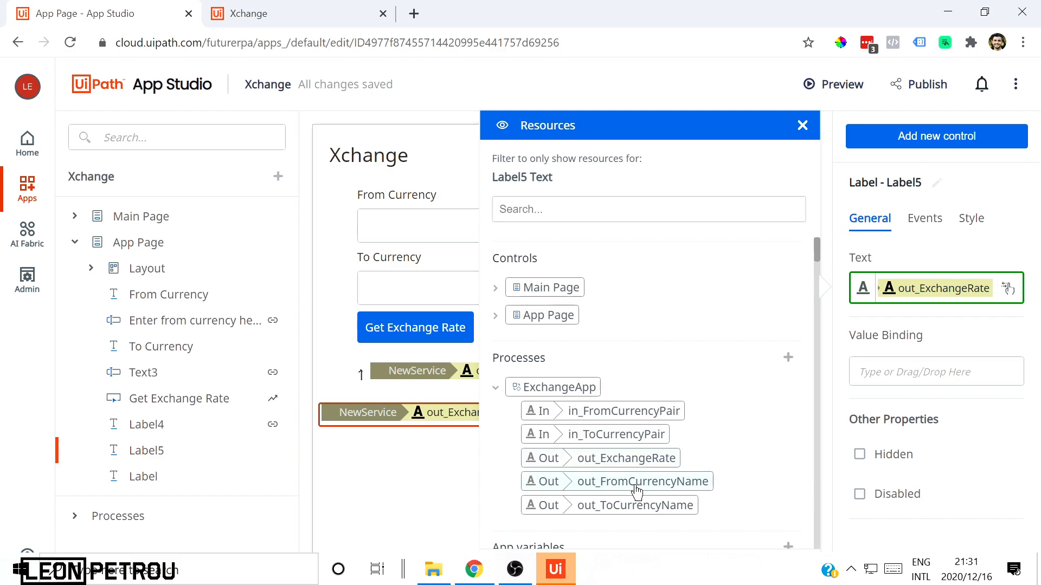
{"action": "left_click", "coordinate": [632, 505]}
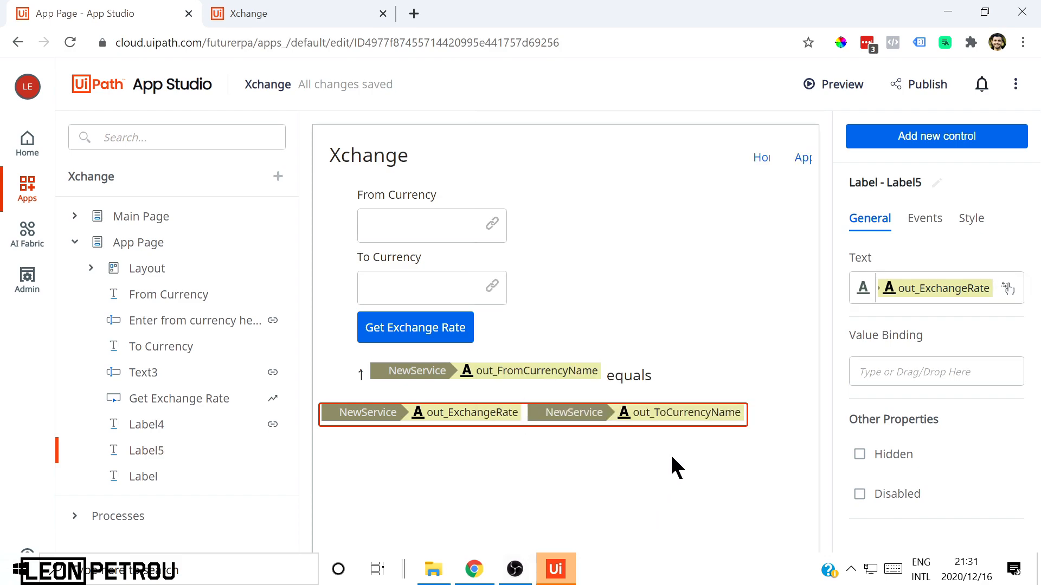
{"action": "left_click", "coordinate": [635, 473]}
Apply the Headline 2 style to the label holding out_ExchangeRate and out_ToCurrencyName
{"action": "left_click", "coordinate": [379, 417]}
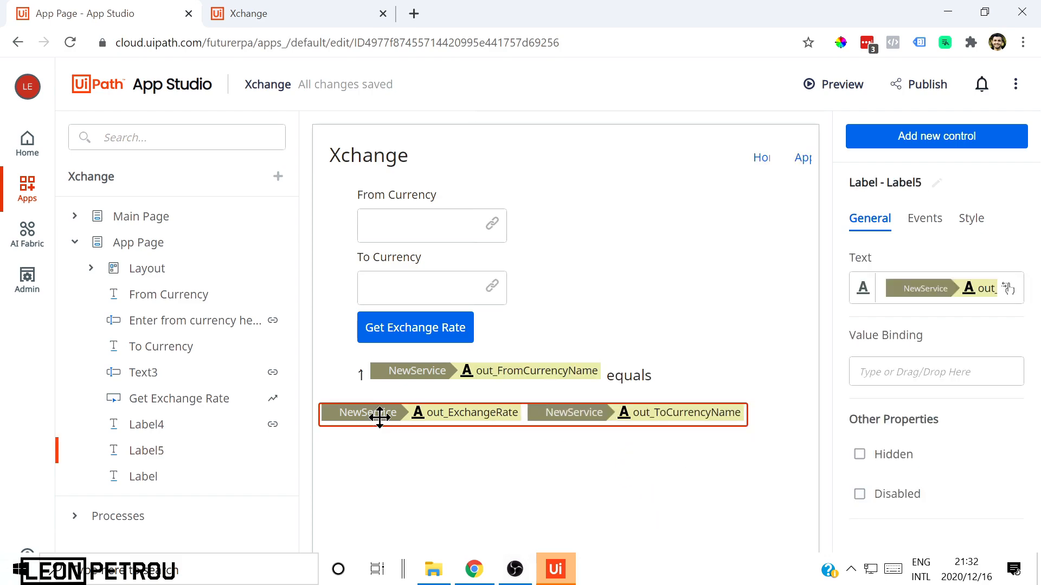
{"action": "left_click", "coordinate": [970, 221]}
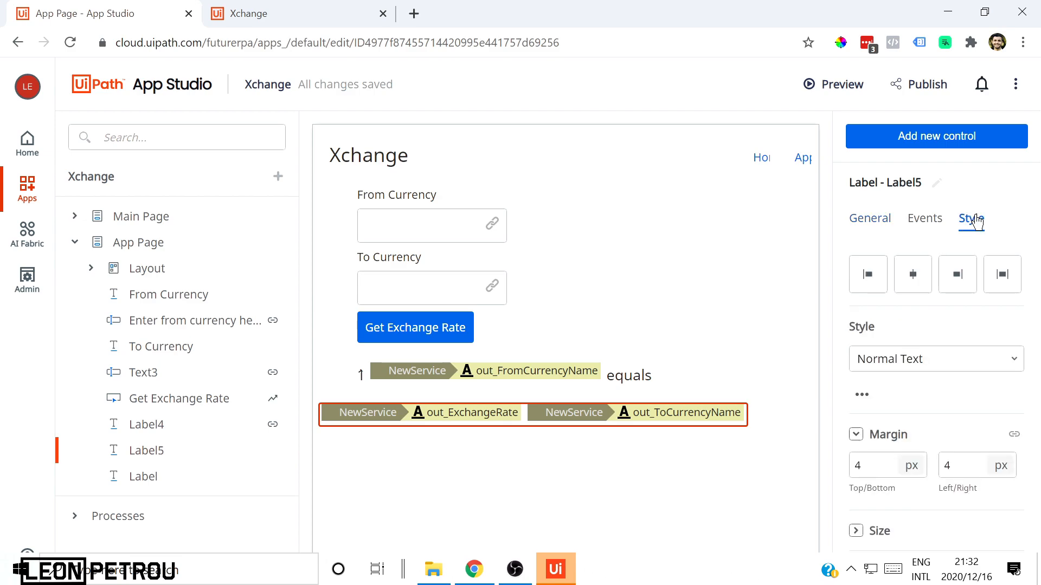
{"action": "left_click", "coordinate": [917, 360]}
{"action": "left_click", "coordinate": [901, 422]}
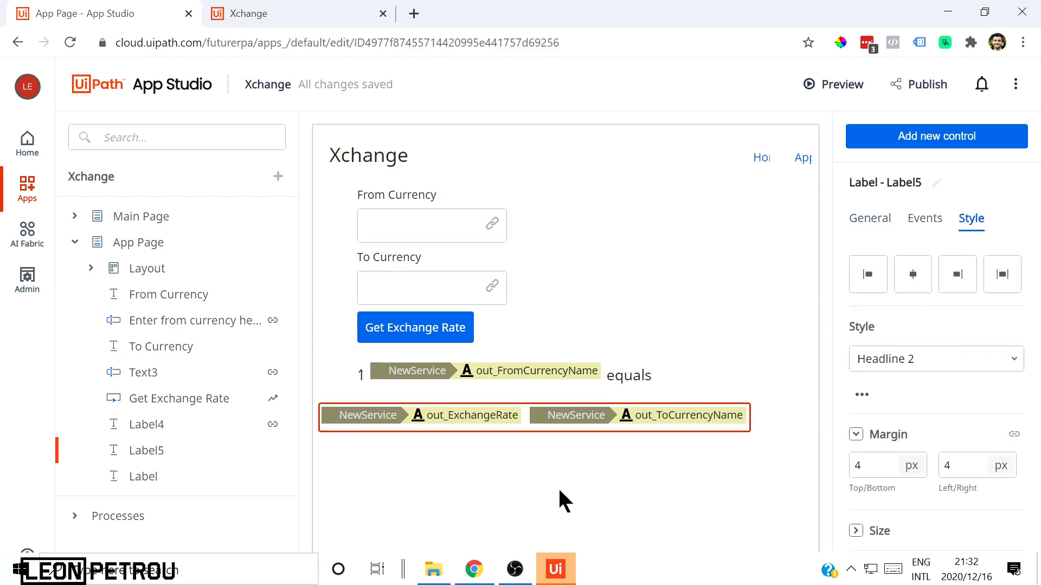
Set the second result label's margins to 0 px top/bottom and 50 px left/right
{"action": "double_click", "coordinate": [884, 465]}
{"action": "type", "text": "50"}
{"action": "key", "text": "ctrl+a"}
{"action": "type", "text": "3"}
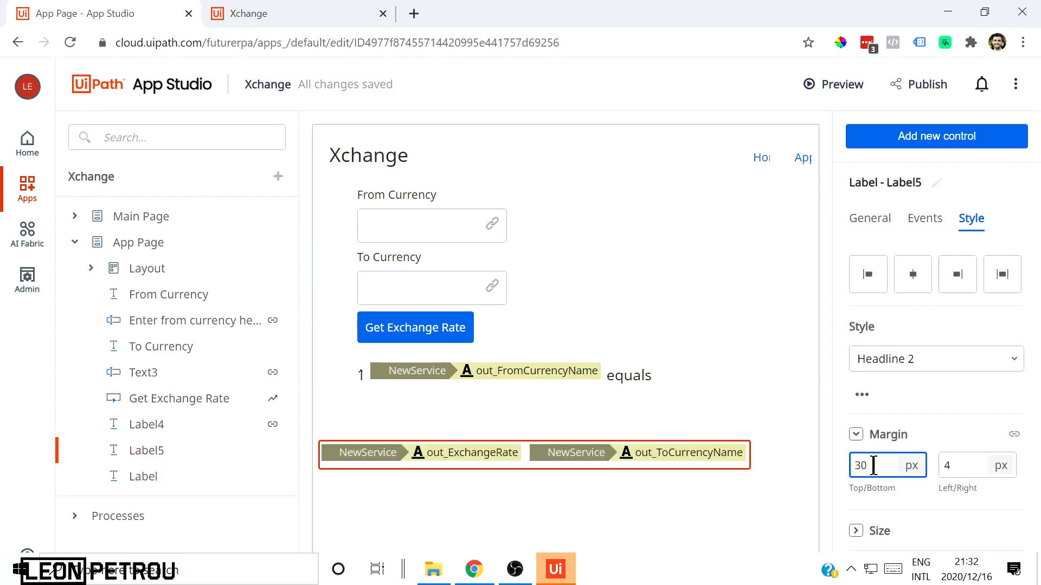
{"action": "type", "text": "0"}
{"action": "key", "text": "Tab"}
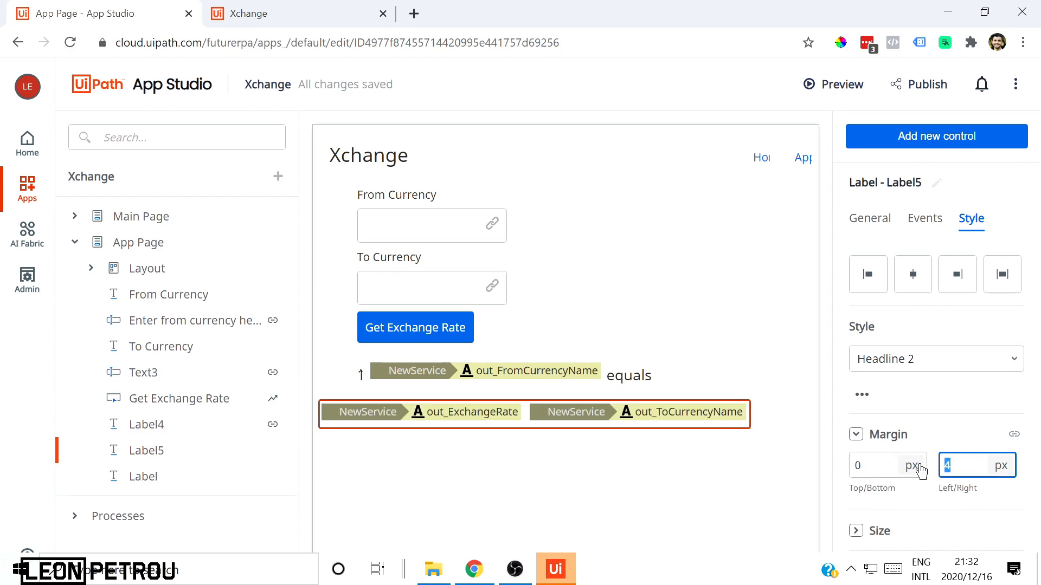
{"action": "type", "text": "50"}
{"action": "left_click", "coordinate": [942, 490]}
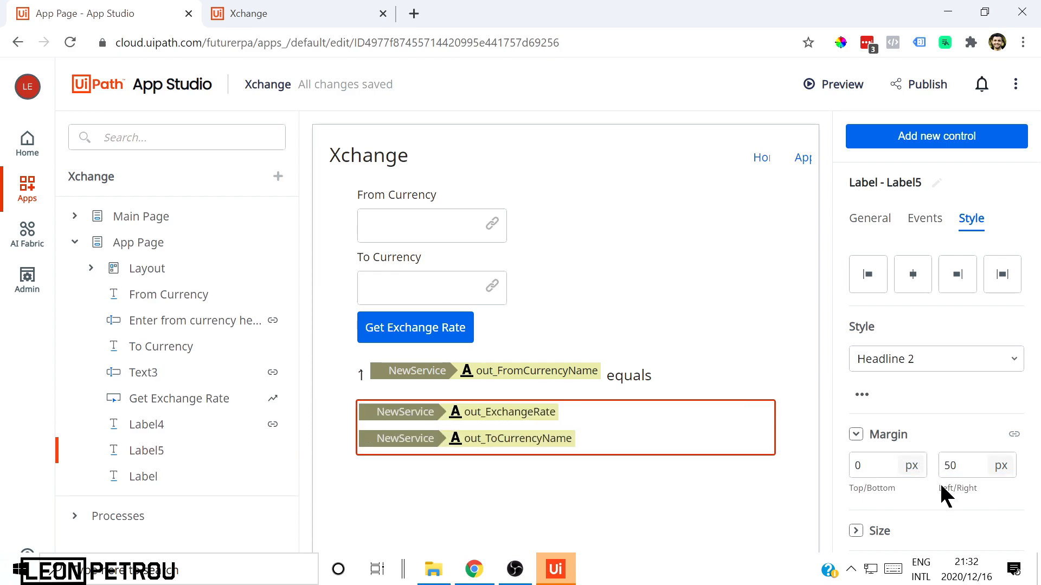
{"action": "left_click", "coordinate": [434, 525]}
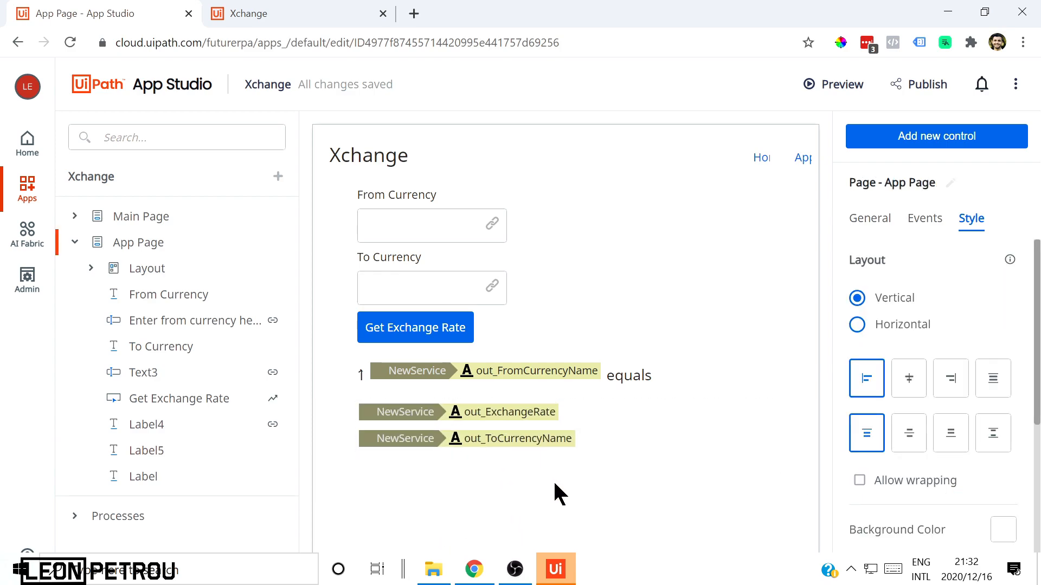
Start a new preview of the app with both result labels in place of the old preview, and open its App page
{"action": "left_click", "coordinate": [629, 426]}
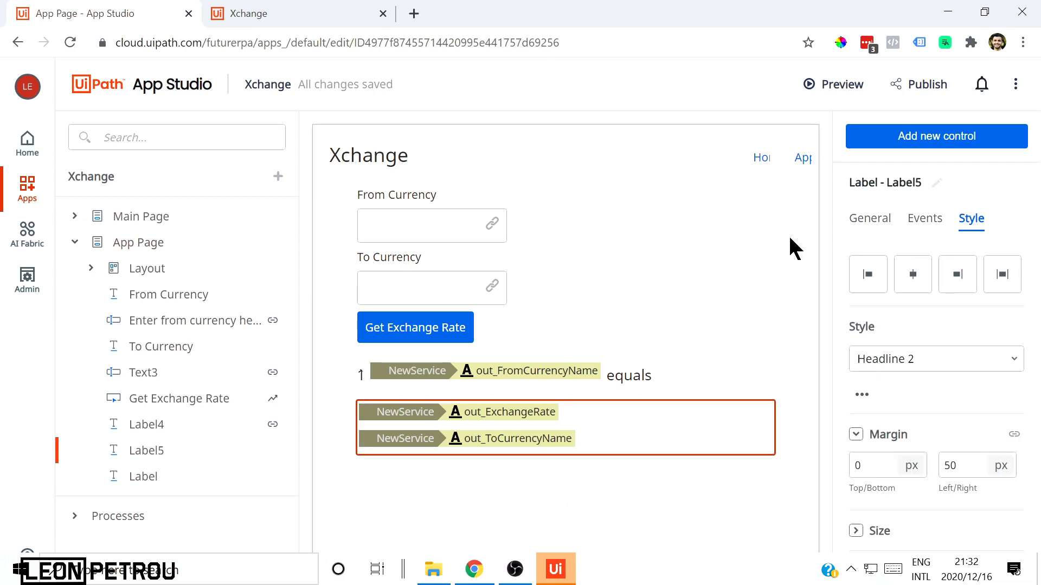
{"action": "left_click", "coordinate": [415, 374]}
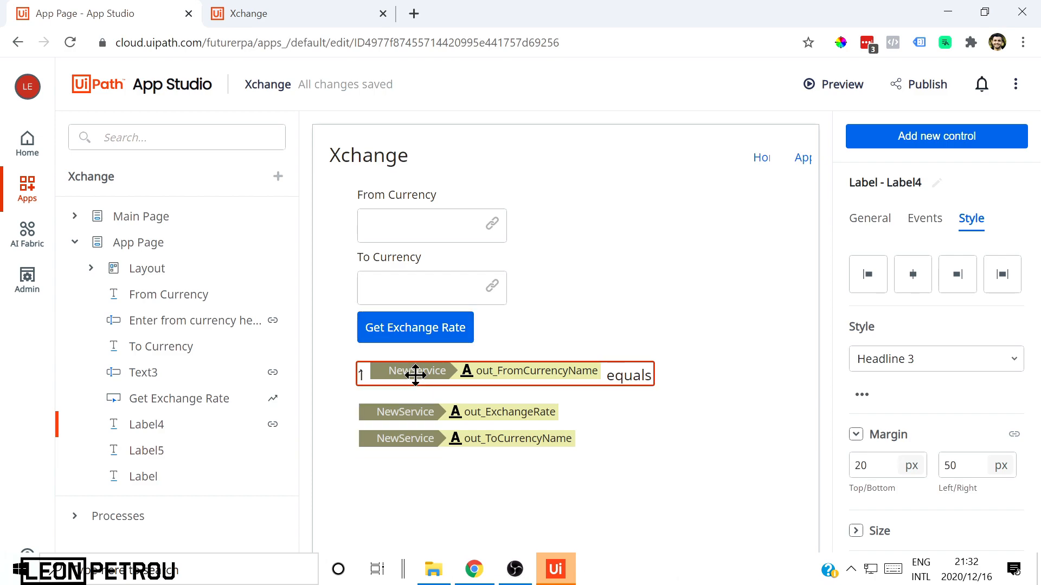
{"action": "left_click", "coordinate": [870, 218]}
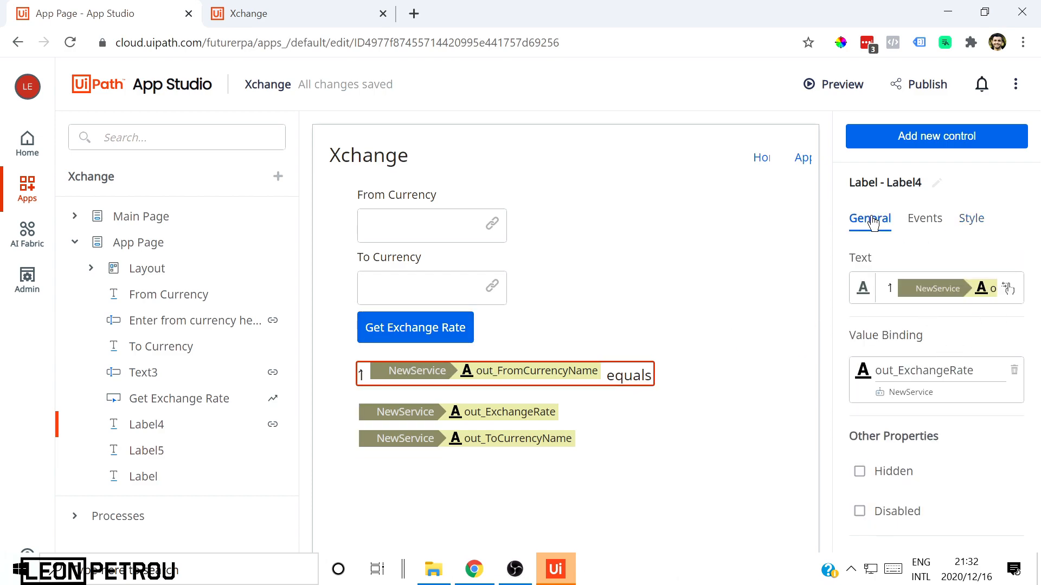
{"action": "left_click", "coordinate": [843, 86]}
{"action": "left_click", "coordinate": [534, 16]}
{"action": "left_click", "coordinate": [576, 14]}
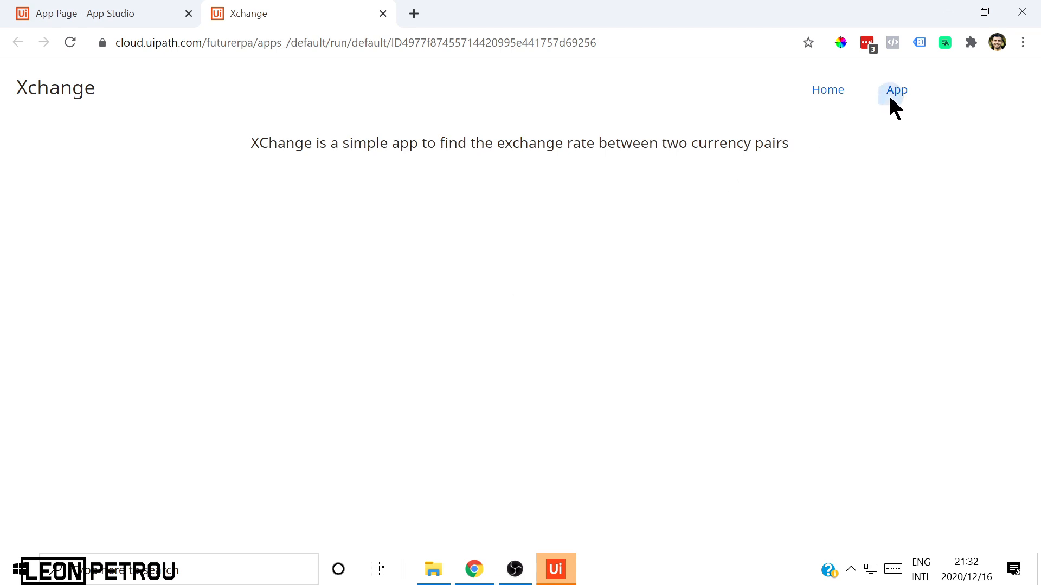
{"action": "left_click", "coordinate": [889, 94]}
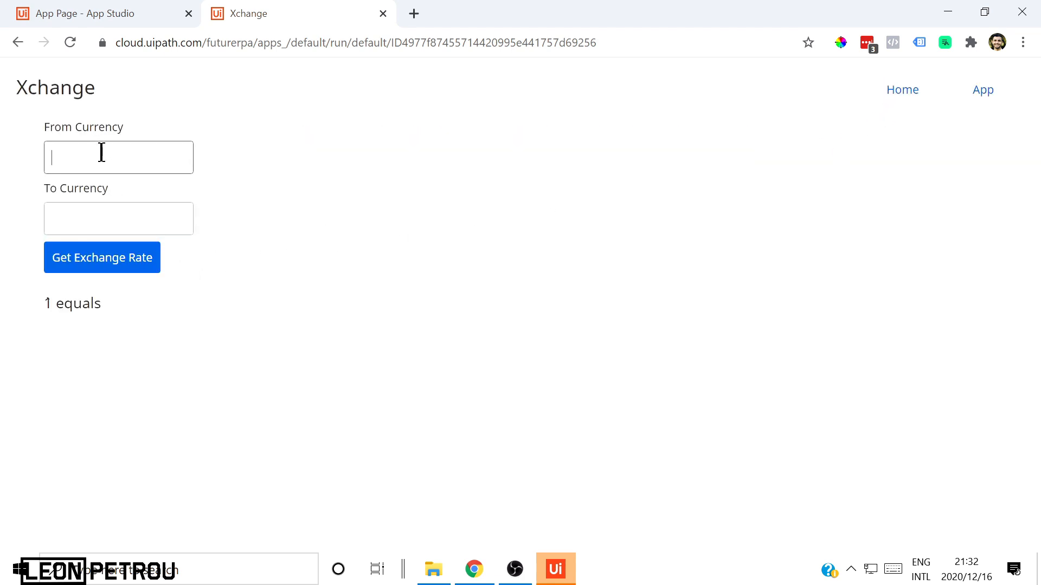
Get the exchange rate from USD to ZAR in the preview with both result labels, and close the process's message box
{"action": "left_click", "coordinate": [100, 211]}
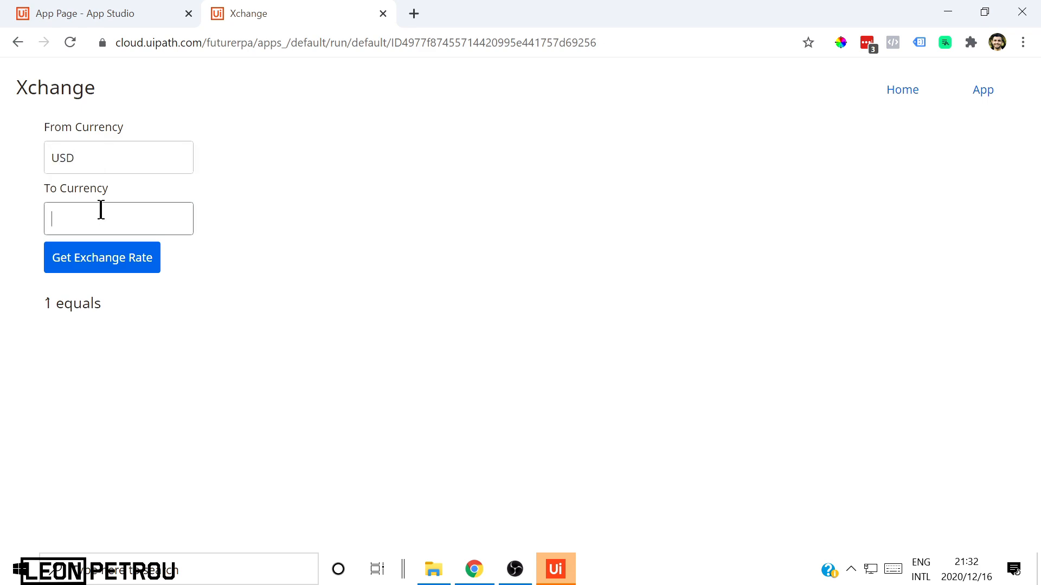
{"action": "left_click", "coordinate": [92, 256]}
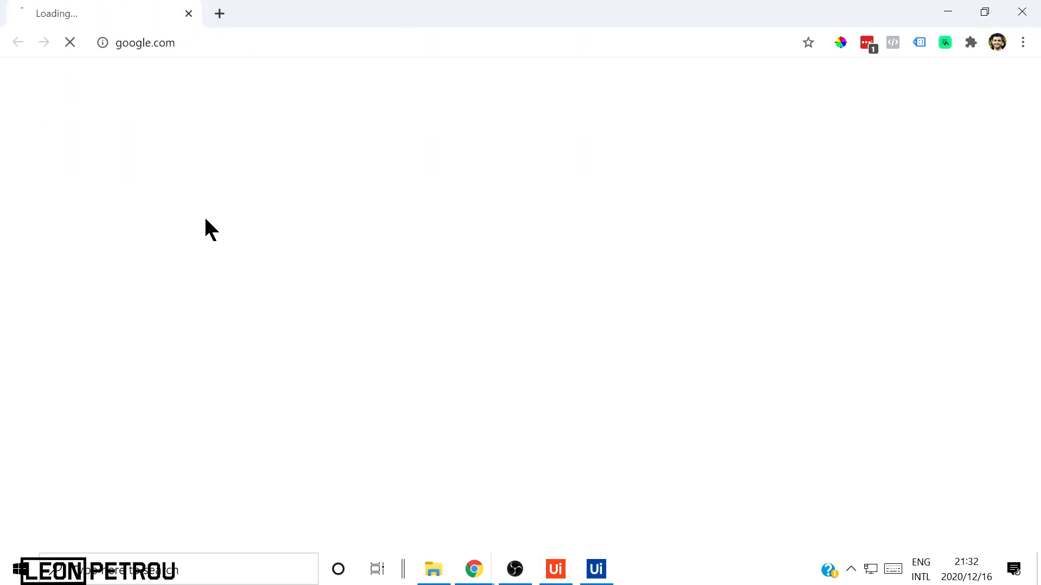
{"action": "type", "text": "USD to ZAR"}
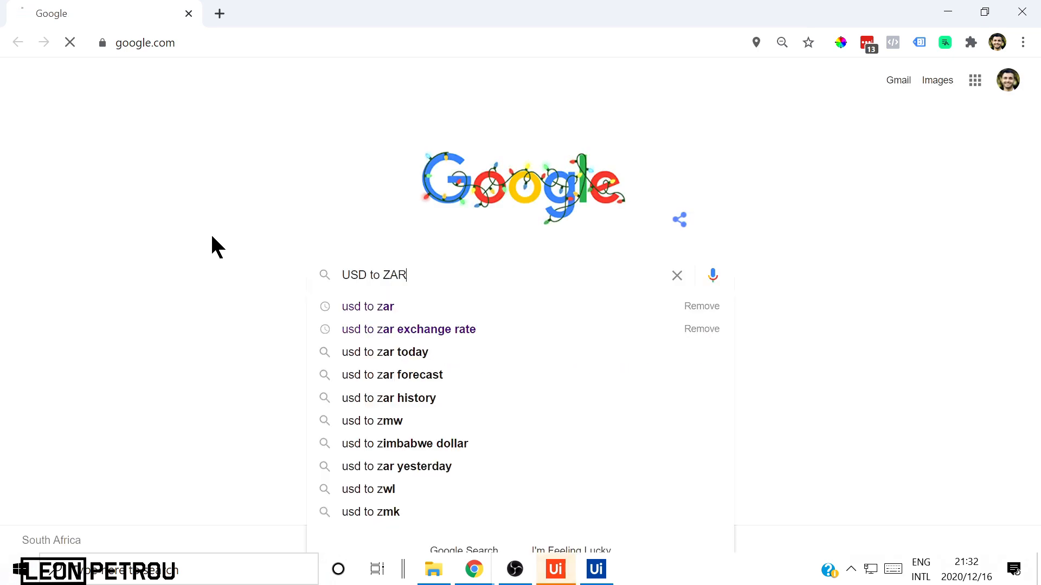
{"action": "key", "text": "Return"}
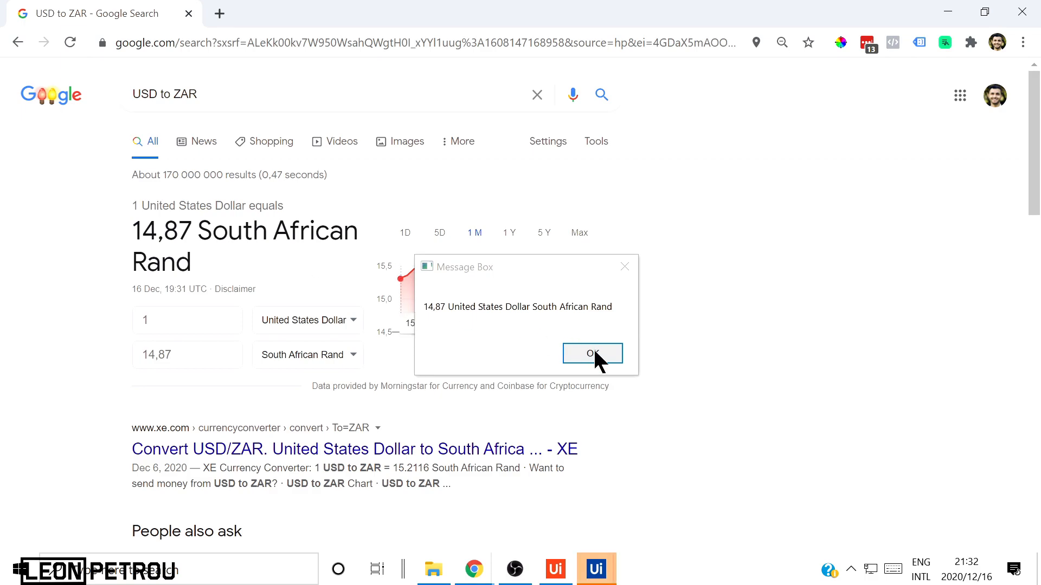
{"action": "left_click", "coordinate": [611, 355]}
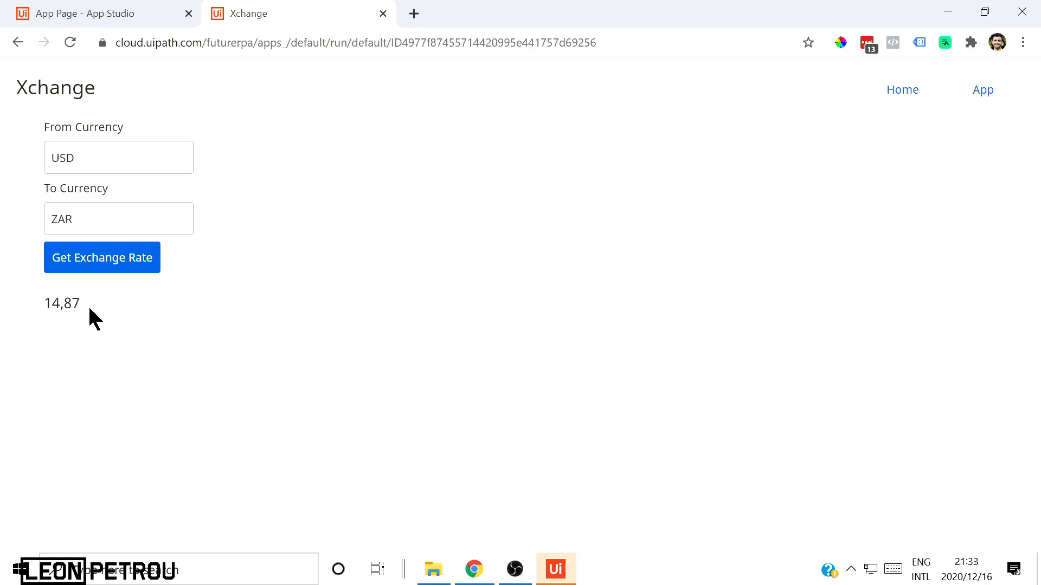
Return to App Studio and remove the out_ExchangeRate value binding from the first result label
{"action": "left_click", "coordinate": [77, 11]}
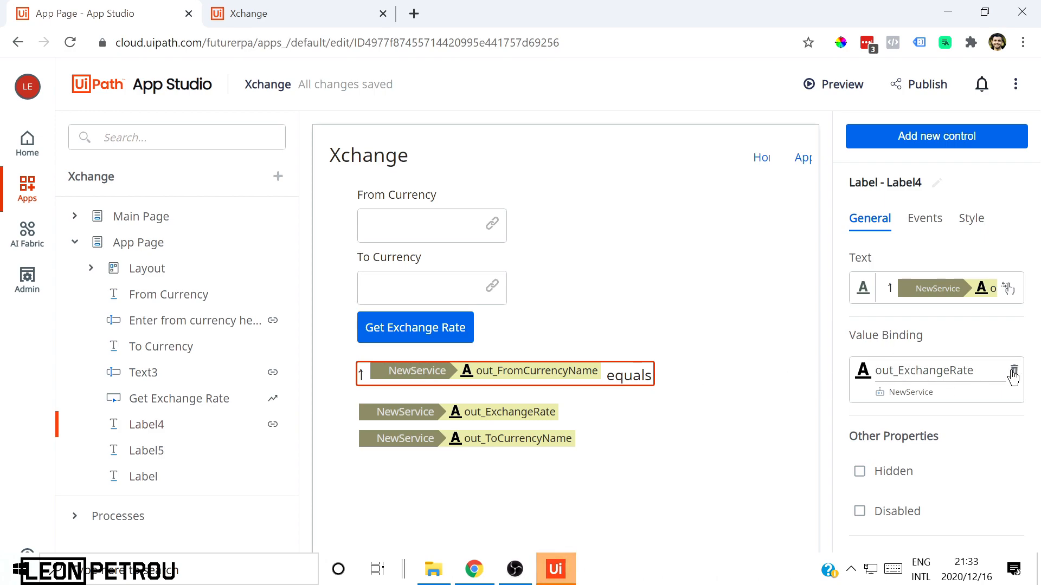
{"action": "left_click", "coordinate": [257, 10]}
{"action": "left_click", "coordinate": [111, 13]}
{"action": "left_click", "coordinate": [1015, 370]}
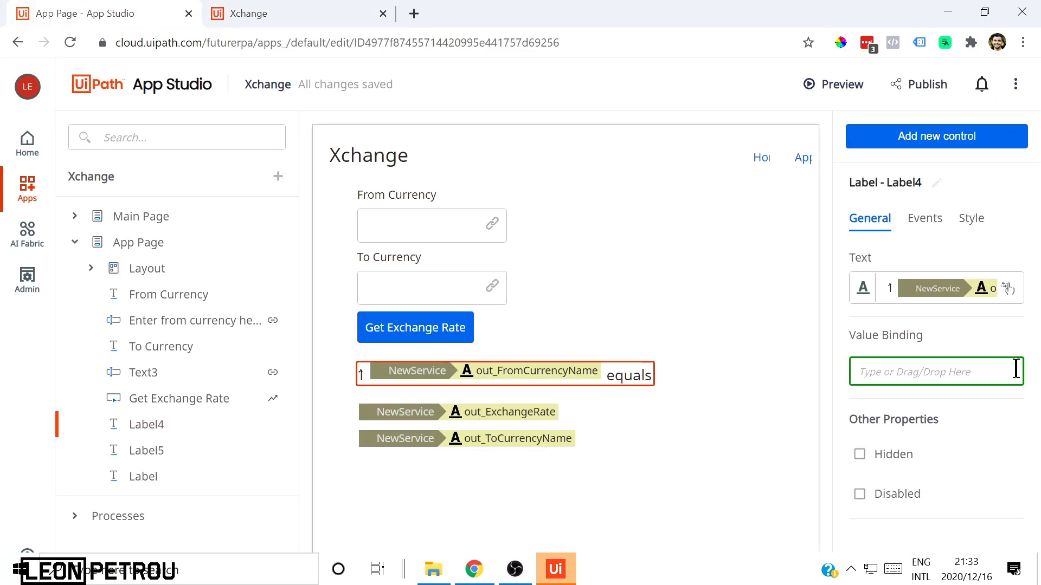
{"action": "left_click", "coordinate": [548, 433]}
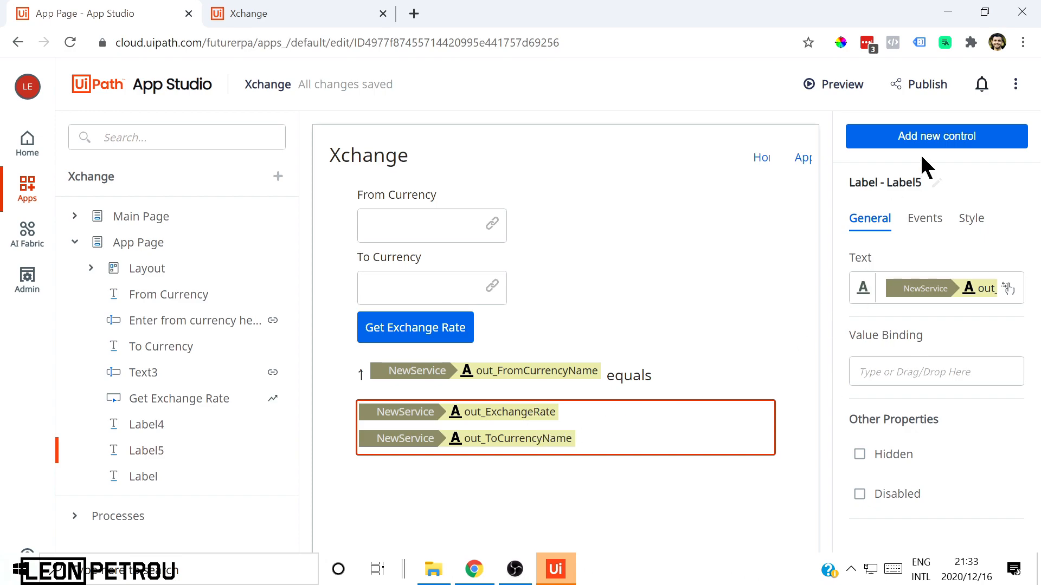
{"action": "left_click", "coordinate": [529, 376]}
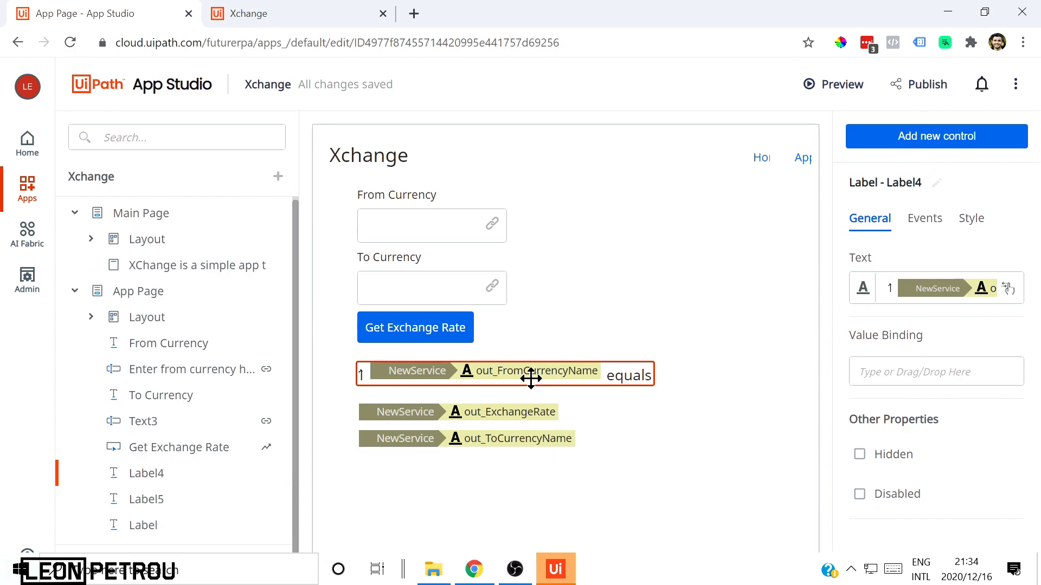
Reduce the first result label's text to out_FromCurrencyName alone, without the surrounding 1 and equals
{"action": "left_click", "coordinate": [301, 13]}
{"action": "left_click", "coordinate": [107, 14]}
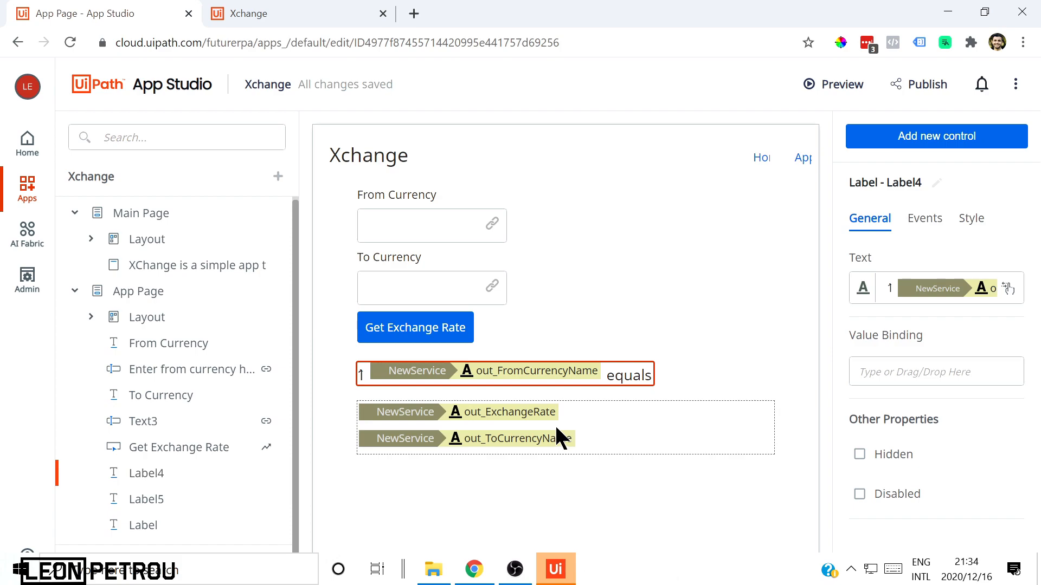
{"action": "left_click", "coordinate": [508, 375]}
{"action": "left_click", "coordinate": [508, 375]}
{"action": "left_click", "coordinate": [519, 420]}
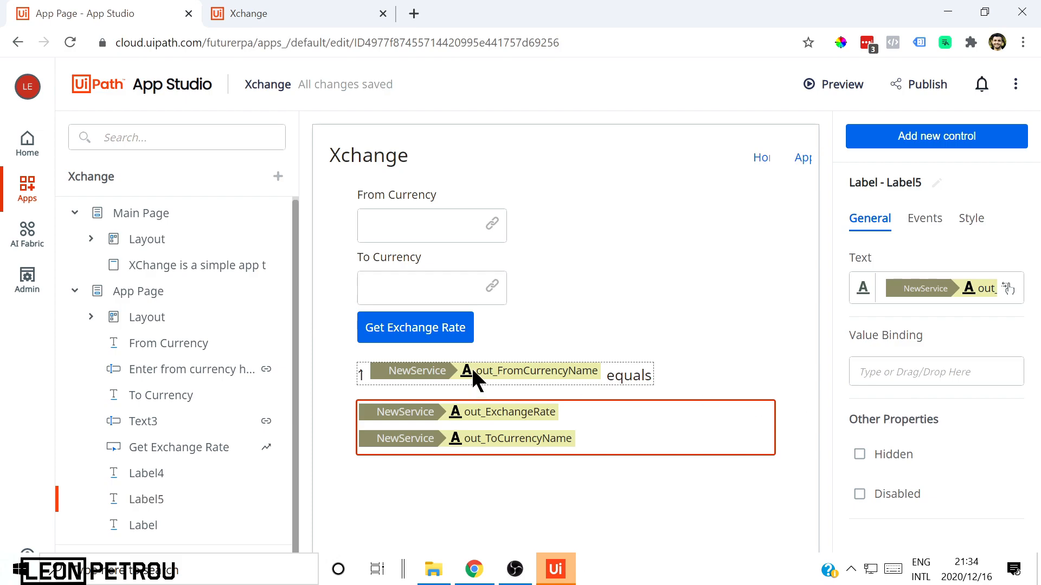
{"action": "left_click", "coordinate": [522, 359]}
{"action": "left_click", "coordinate": [522, 363]}
{"action": "left_click", "coordinate": [633, 324]}
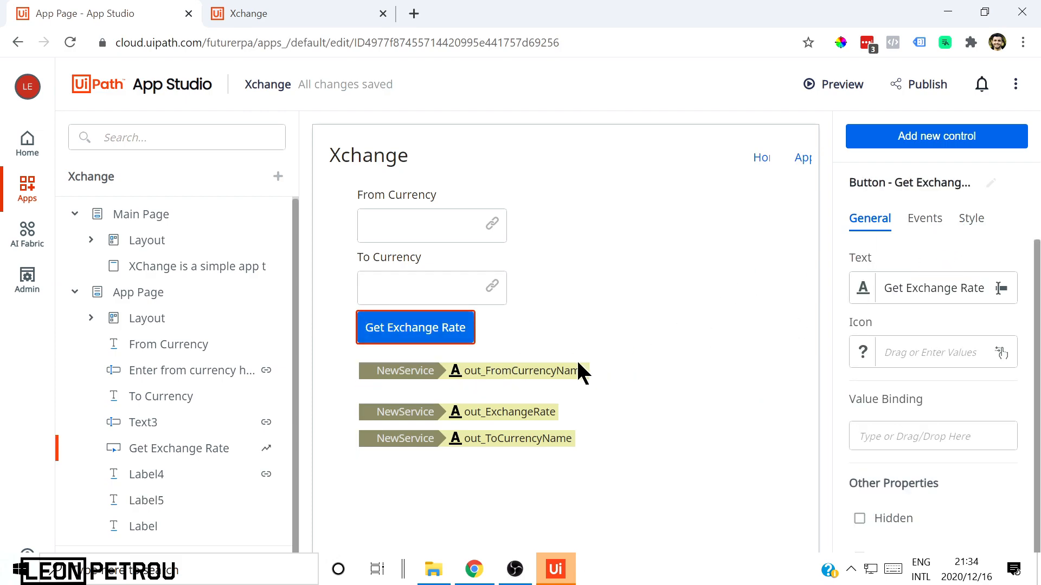
{"action": "left_click", "coordinate": [577, 359]}
Add a container layout to the App Page below the Get Exchange Rate button
{"action": "left_click", "coordinate": [942, 138]}
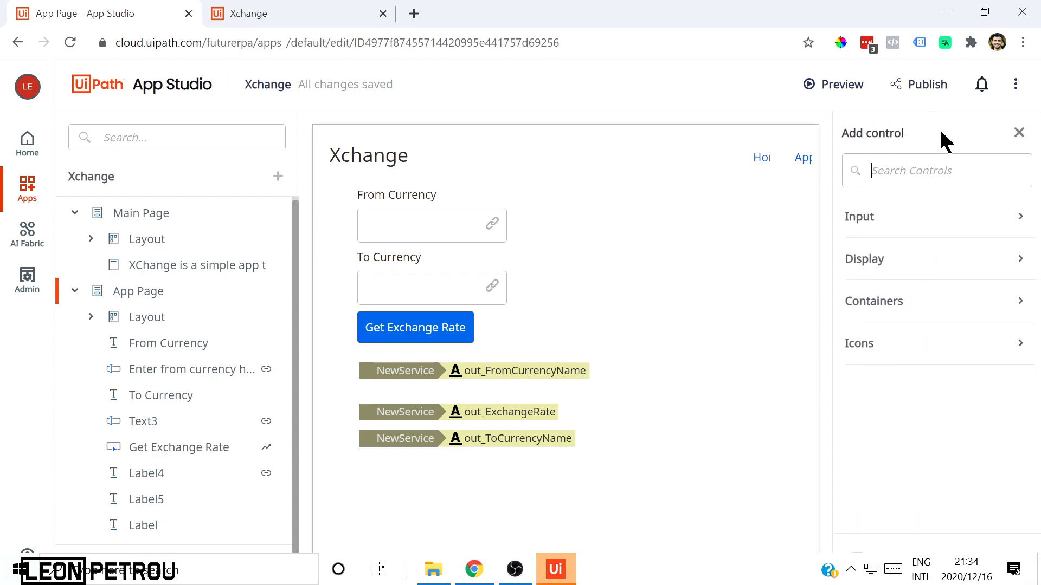
{"action": "left_click", "coordinate": [907, 308]}
{"action": "left_click_drag", "start_coordinate": [912, 353], "coordinate": [466, 345]}
Insert another container layout between the Get Exchange Rate button and the layout holding the out_FromCurrencyName label
{"action": "left_click", "coordinate": [942, 136]}
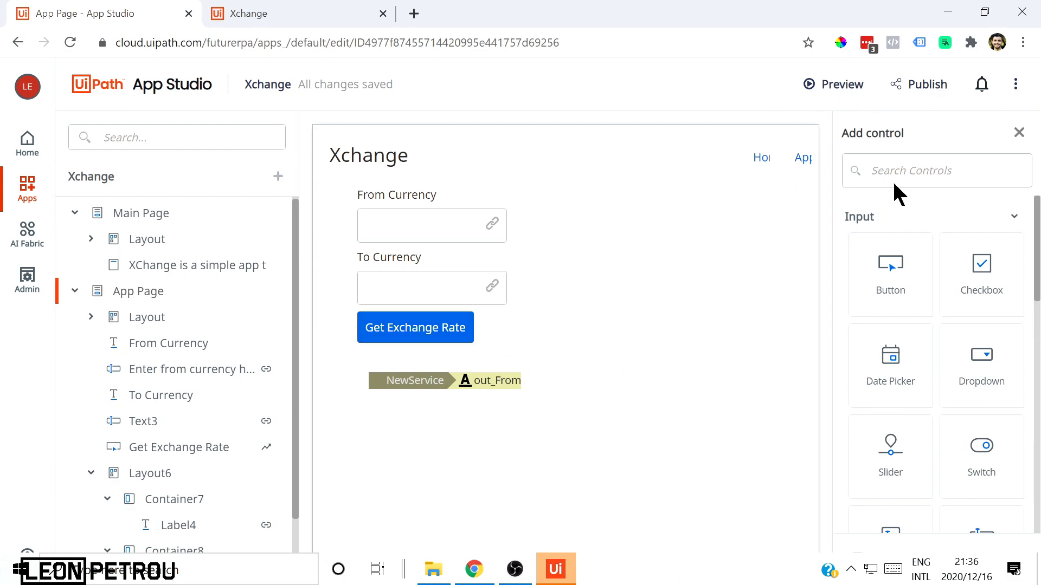
{"action": "scroll", "coordinate": [984, 441], "scroll_direction": "down", "scroll_amount": 5}
{"action": "scroll", "coordinate": [984, 441], "scroll_direction": "down", "scroll_amount": 5}
{"action": "left_click_drag", "start_coordinate": [985, 377], "coordinate": [455, 337]}
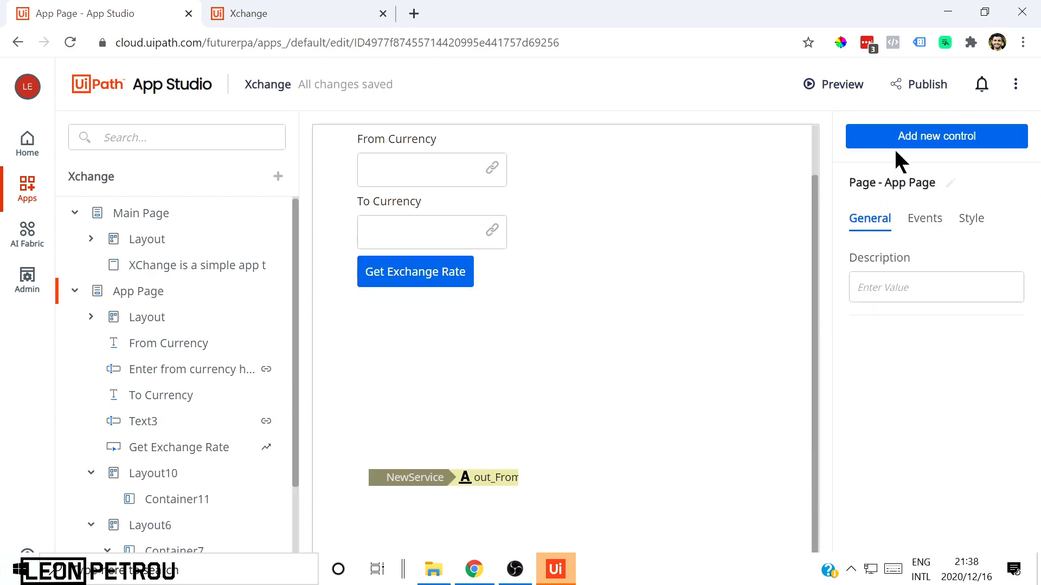
Place a label in the empty container below the Get Exchange Rate button and set its text to 1
{"action": "left_click", "coordinate": [898, 142]}
{"action": "scroll", "coordinate": [889, 439], "scroll_direction": "down", "scroll_amount": 5}
{"action": "left_click_drag", "start_coordinate": [898, 425], "coordinate": [433, 325]}
{"action": "double_click", "coordinate": [878, 285]}
{"action": "type", "text": "From"}
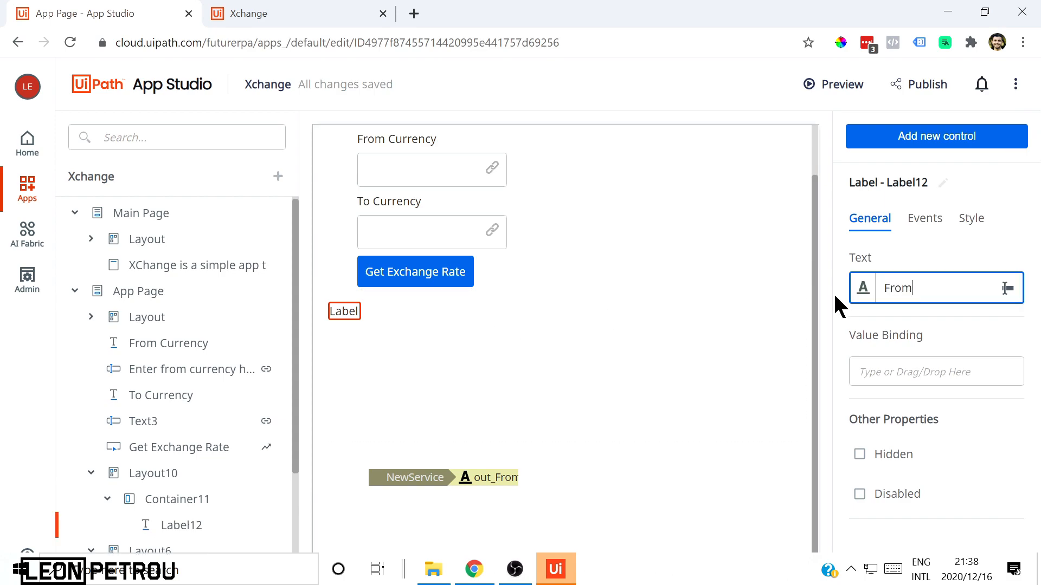
{"action": "key", "text": "BackSpace"}
{"action": "key", "text": "BackSpace"}
{"action": "key", "text": "BackSpace"}
{"action": "key", "text": "BackSpace"}
{"action": "left_click", "coordinate": [896, 329]}
{"action": "left_click", "coordinate": [564, 335]}
Shrink the container around the label 1 to a narrow column and add a second container beside it
{"action": "left_click", "coordinate": [433, 357]}
{"action": "left_click", "coordinate": [441, 363]}
{"action": "left_click_drag", "start_coordinate": [475, 434], "coordinate": [355, 371]}
{"action": "left_click", "coordinate": [346, 384]}
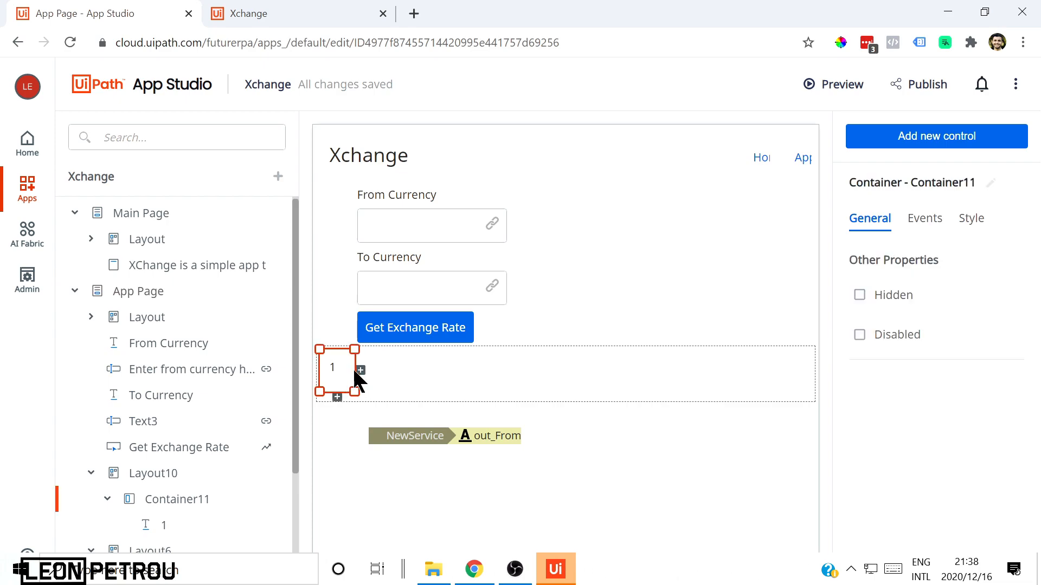
{"action": "left_click", "coordinate": [360, 370]}
{"action": "left_click", "coordinate": [382, 373]}
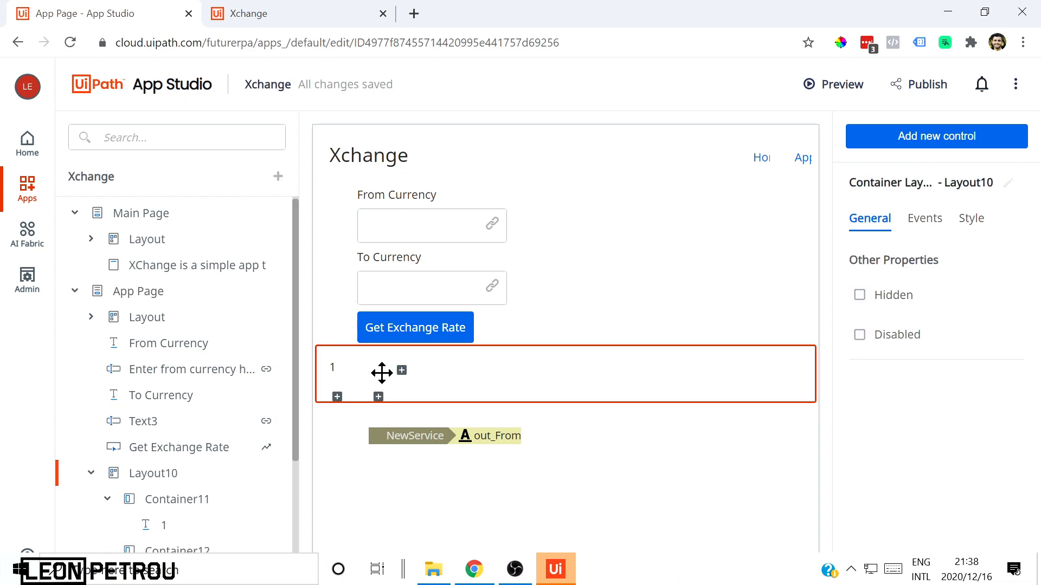
Place a label in the second container and bind its value to the ExchangeApp output out_FromCurrencyName
{"action": "left_click", "coordinate": [925, 136]}
{"action": "scroll", "coordinate": [932, 384], "scroll_direction": "down", "scroll_amount": 6}
{"action": "scroll", "coordinate": [895, 467], "scroll_direction": "down", "scroll_amount": 3}
{"action": "left_click_drag", "start_coordinate": [891, 376], "coordinate": [490, 440]}
{"action": "left_click", "coordinate": [451, 384]}
{"action": "left_click", "coordinate": [380, 373]}
{"action": "left_click", "coordinate": [935, 145]}
{"action": "scroll", "coordinate": [930, 401], "scroll_direction": "down", "scroll_amount": 9}
{"action": "left_click_drag", "start_coordinate": [896, 379], "coordinate": [418, 379]}
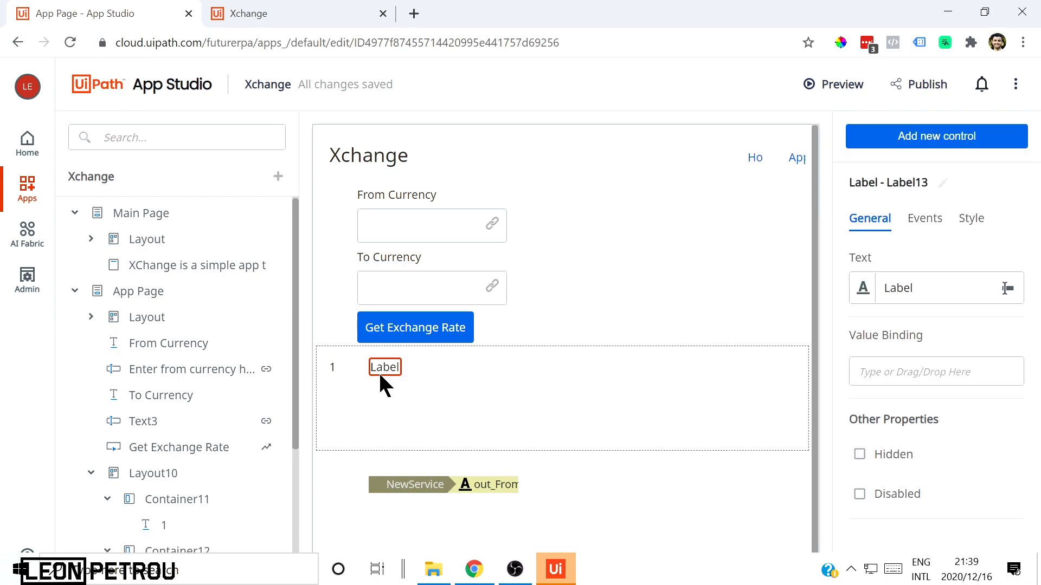
{"action": "left_click", "coordinate": [889, 368]}
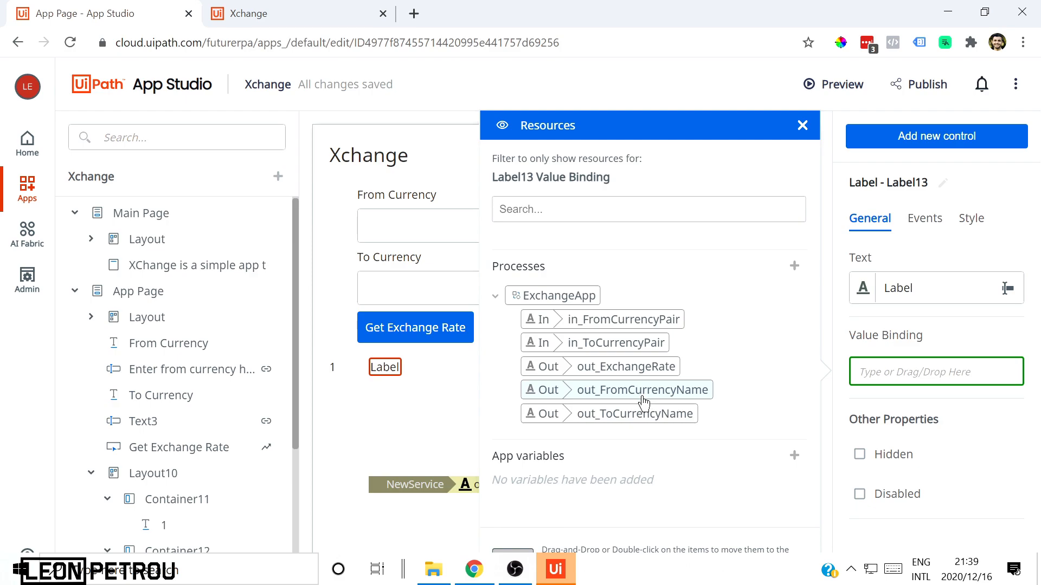
{"action": "double_click", "coordinate": [625, 392]}
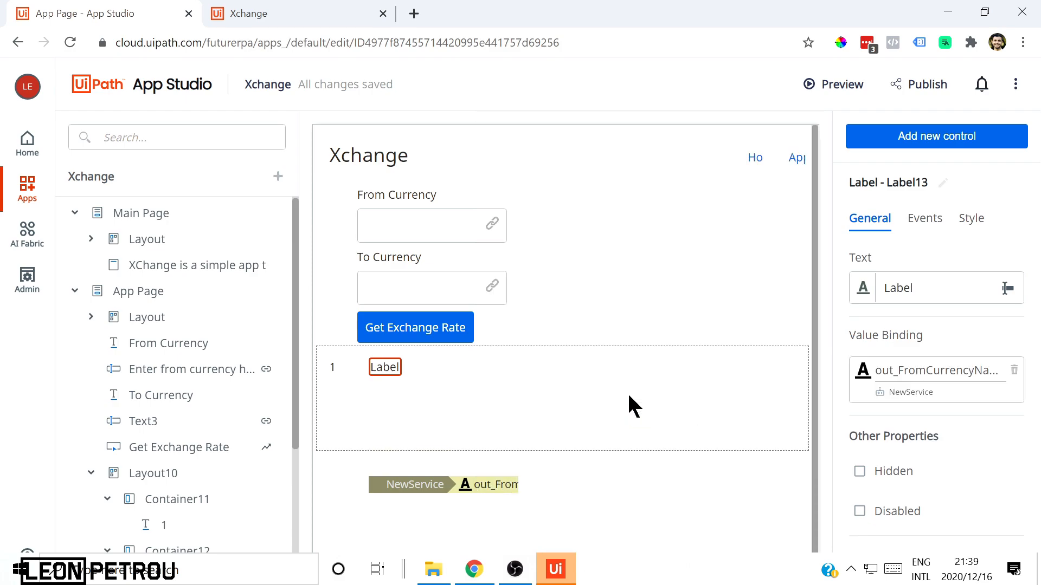
Add a third container beside the second one and place a label with the text equals in it
{"action": "left_click", "coordinate": [397, 417]}
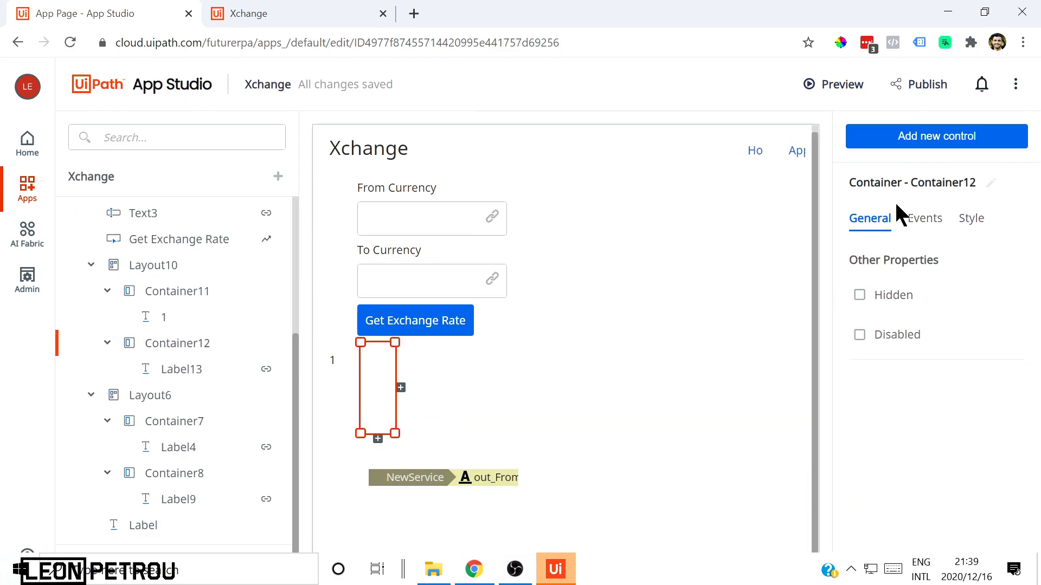
{"action": "left_click", "coordinate": [400, 388]}
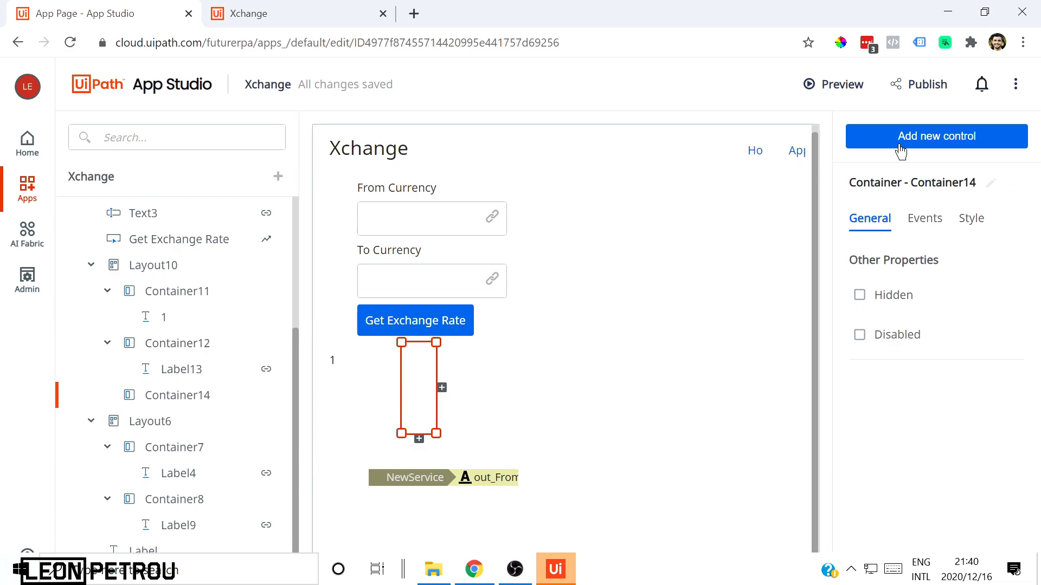
{"action": "left_click", "coordinate": [922, 145]}
{"action": "scroll", "coordinate": [936, 379], "scroll_direction": "down", "scroll_amount": 8}
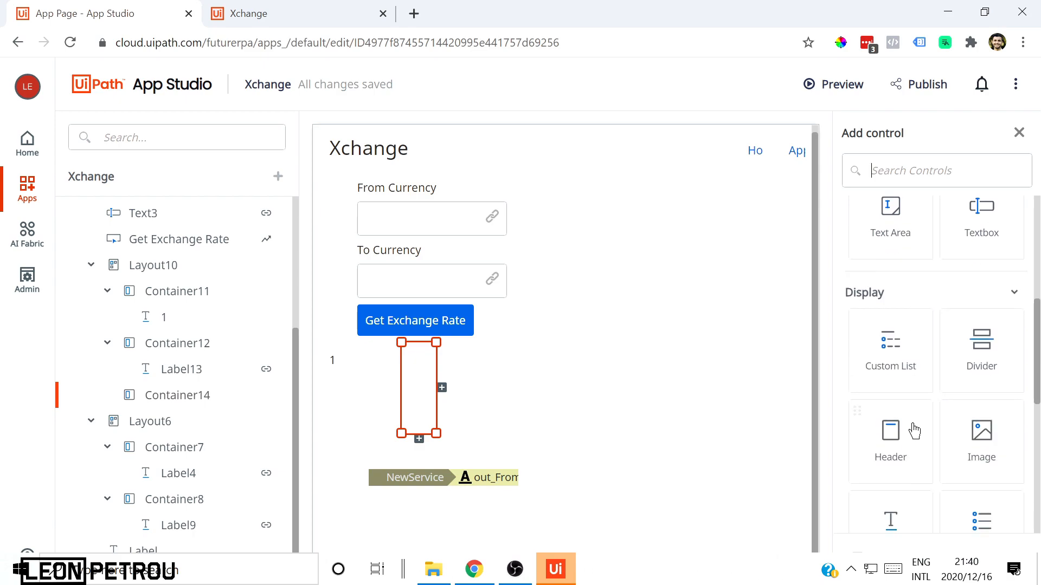
{"action": "left_click_drag", "start_coordinate": [911, 440], "coordinate": [415, 365]}
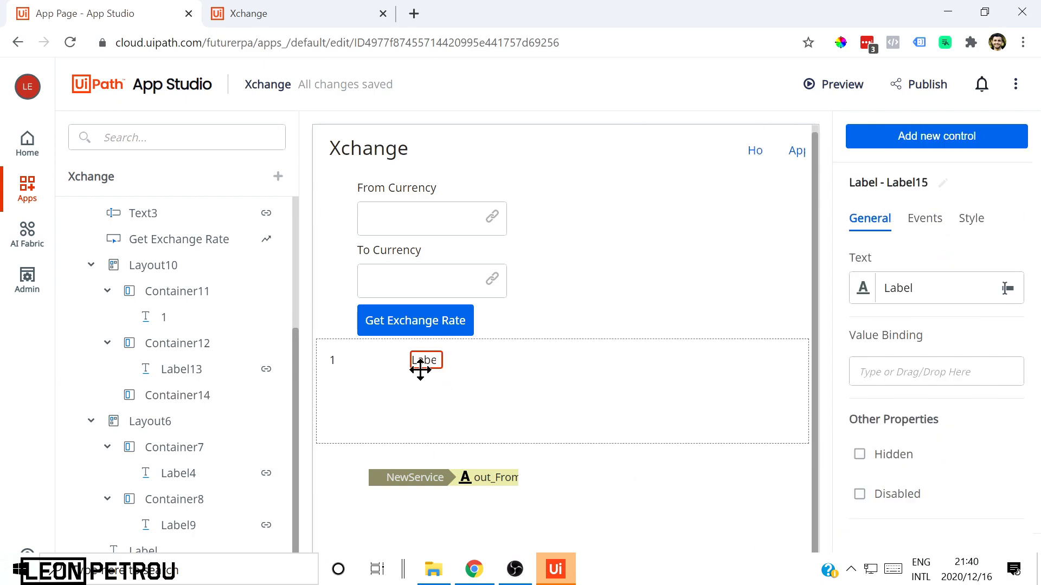
{"action": "left_click_drag", "start_coordinate": [922, 289], "coordinate": [849, 290]}
{"action": "type", "text": "equals"}
{"action": "left_click", "coordinate": [754, 308]}
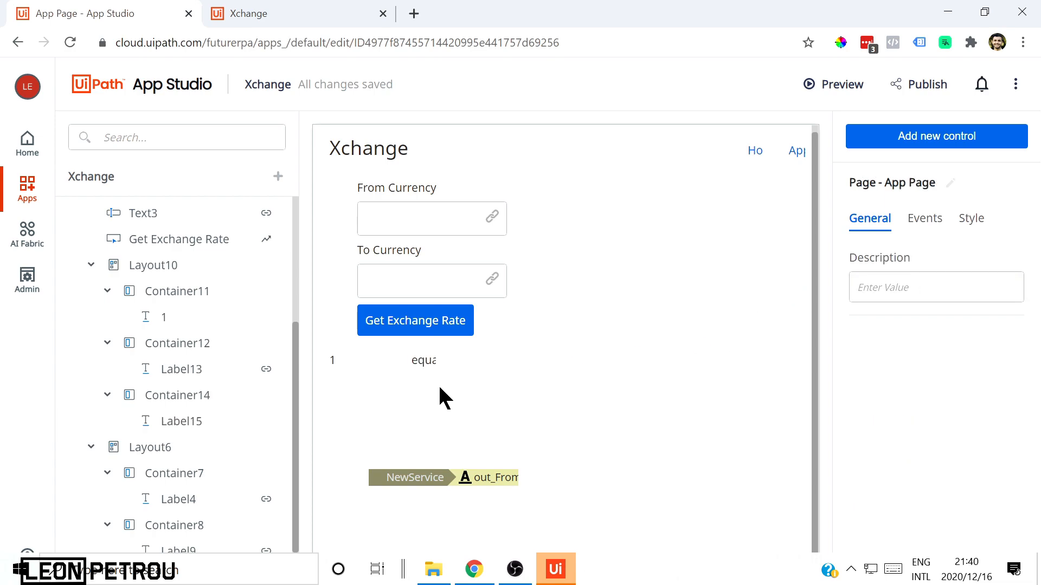
{"action": "left_click", "coordinate": [429, 362]}
{"action": "left_click", "coordinate": [435, 383]}
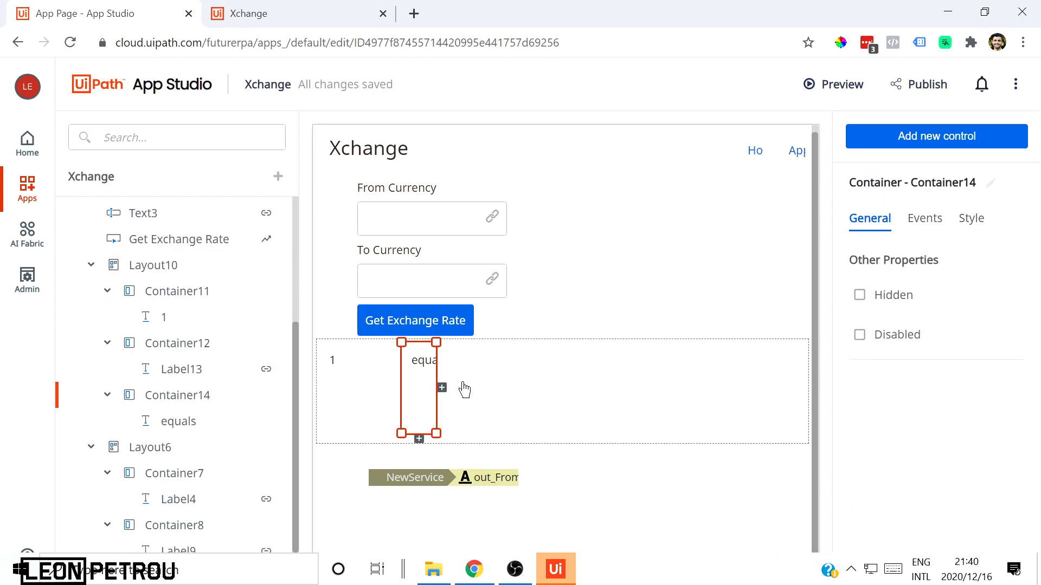
{"action": "left_click", "coordinate": [683, 394]}
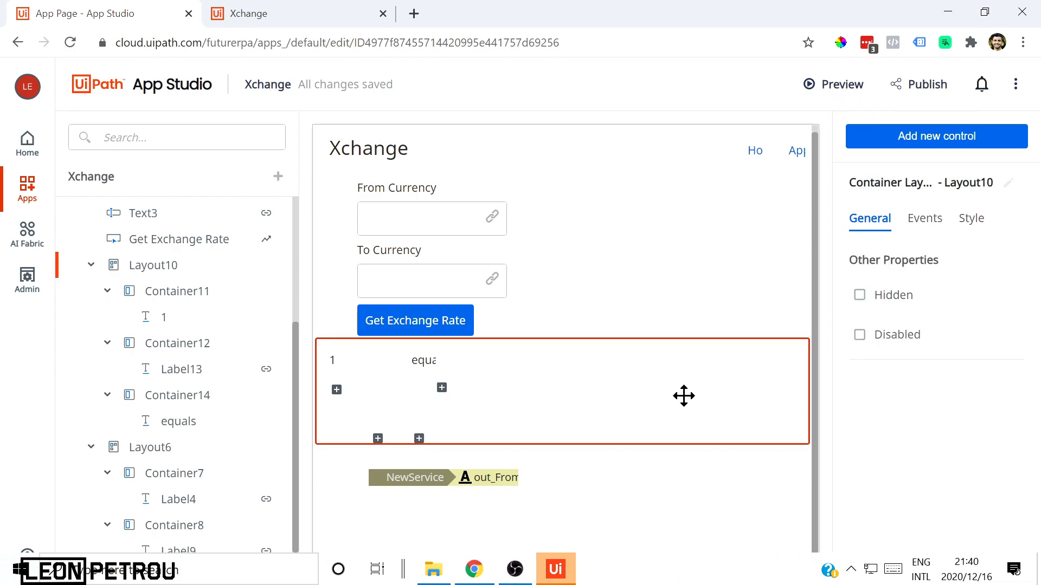
Preview the app with the container layout, get the exchange rate from zar to gbp on its App page, and close the message box
{"action": "left_click", "coordinate": [825, 91]}
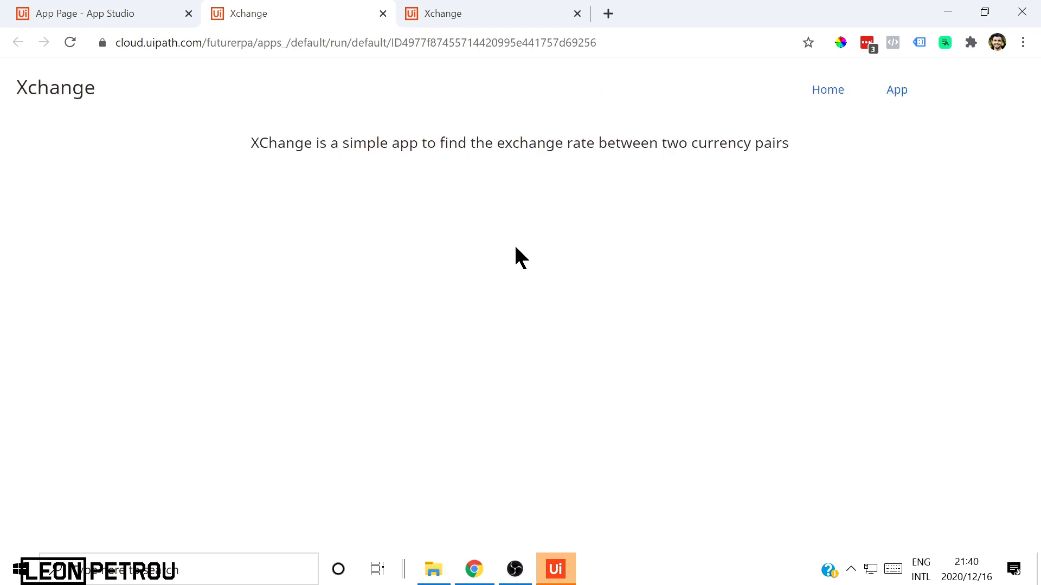
{"action": "left_click", "coordinate": [898, 93]}
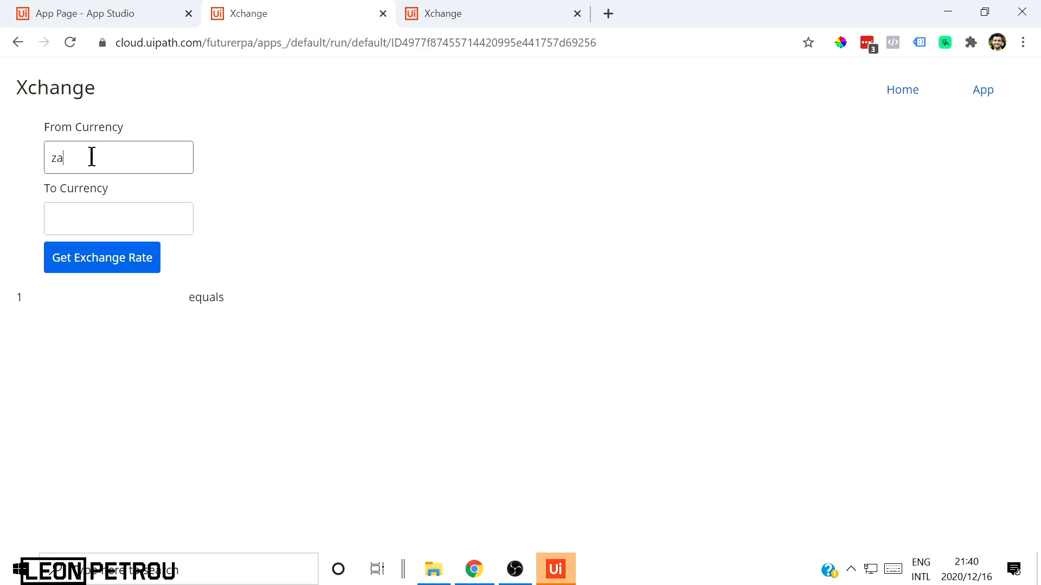
{"action": "left_click", "coordinate": [103, 227]}
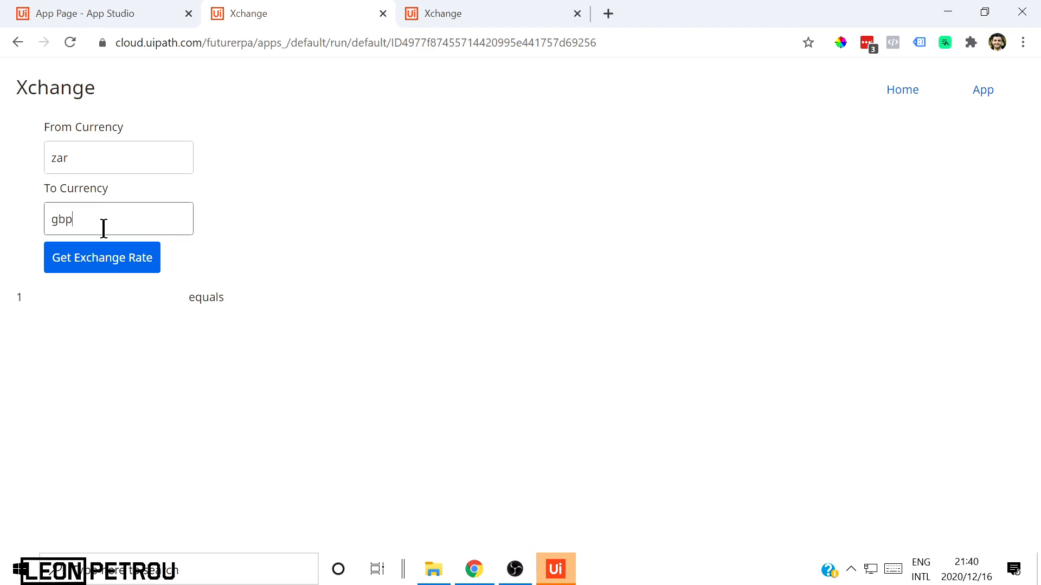
{"action": "left_click", "coordinate": [105, 258]}
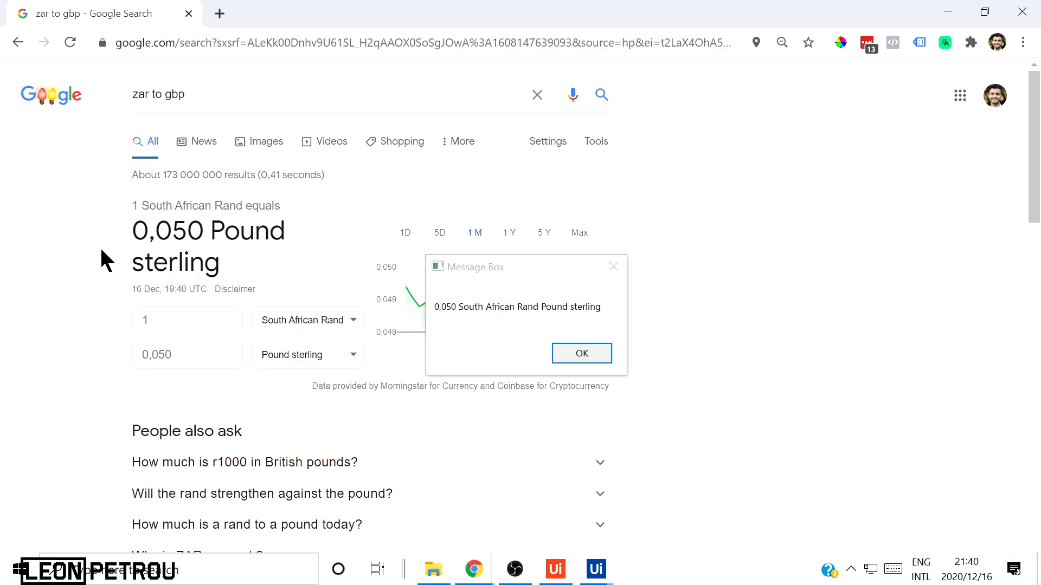
{"action": "left_click", "coordinate": [593, 359]}
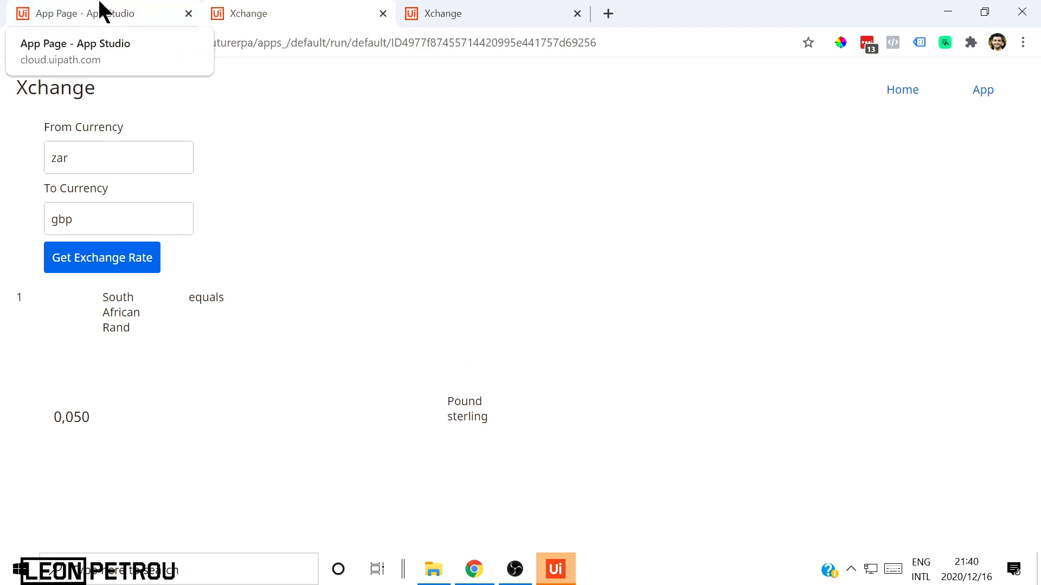
Check the navigation between the Home and App pages in the preview
{"action": "left_click", "coordinate": [903, 93]}
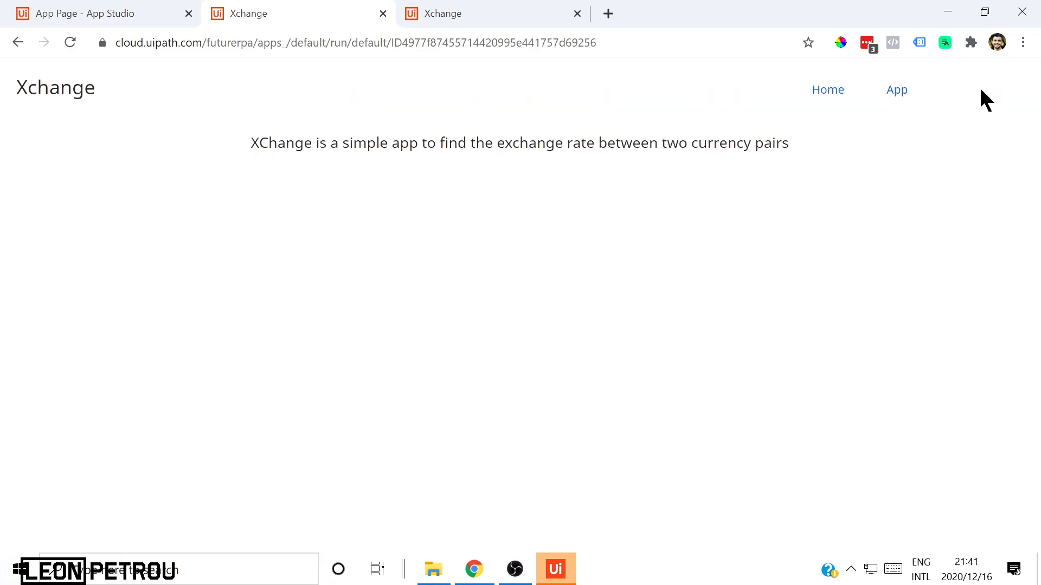
{"action": "left_click", "coordinate": [898, 92]}
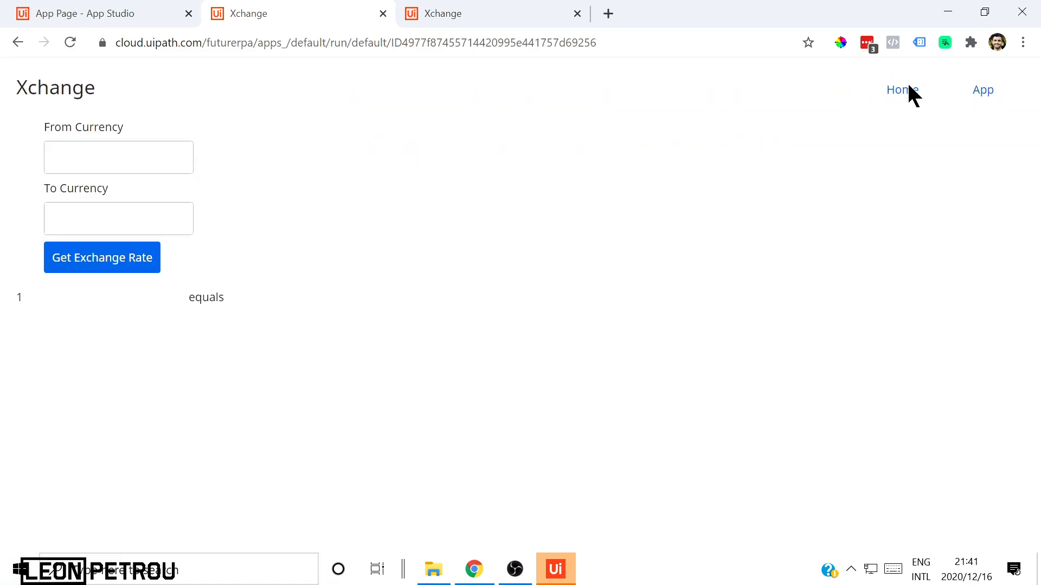
{"action": "left_click", "coordinate": [908, 87]}
{"action": "left_click", "coordinate": [895, 96]}
Switch to UiPath Studio and disable the Message Box activity in ExchangeApp's Main workflow
{"action": "left_click", "coordinate": [135, 12]}
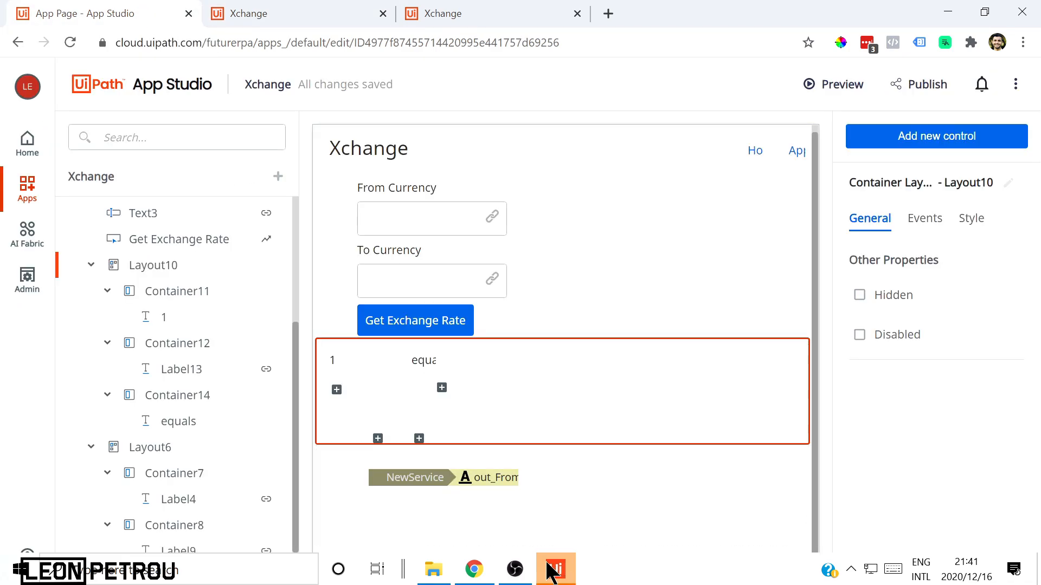
{"action": "mouse_move", "coordinate": [465, 577]}
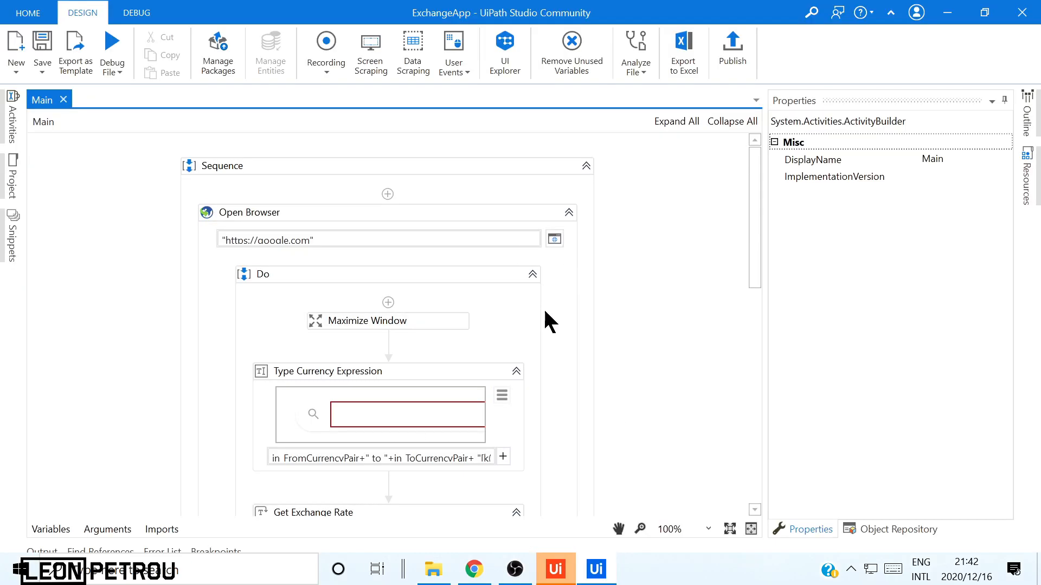
{"action": "scroll", "coordinate": [548, 322], "scroll_direction": "down", "scroll_amount": 3}
{"action": "scroll", "coordinate": [544, 324], "scroll_direction": "down", "scroll_amount": 6}
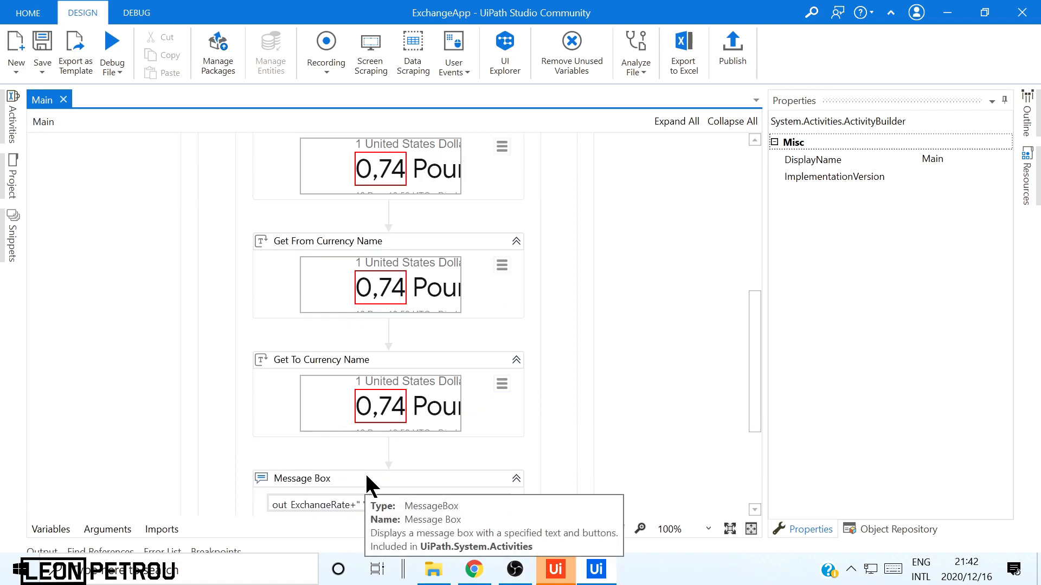
{"action": "left_click", "coordinate": [365, 474]}
{"action": "right_click", "coordinate": [365, 471]}
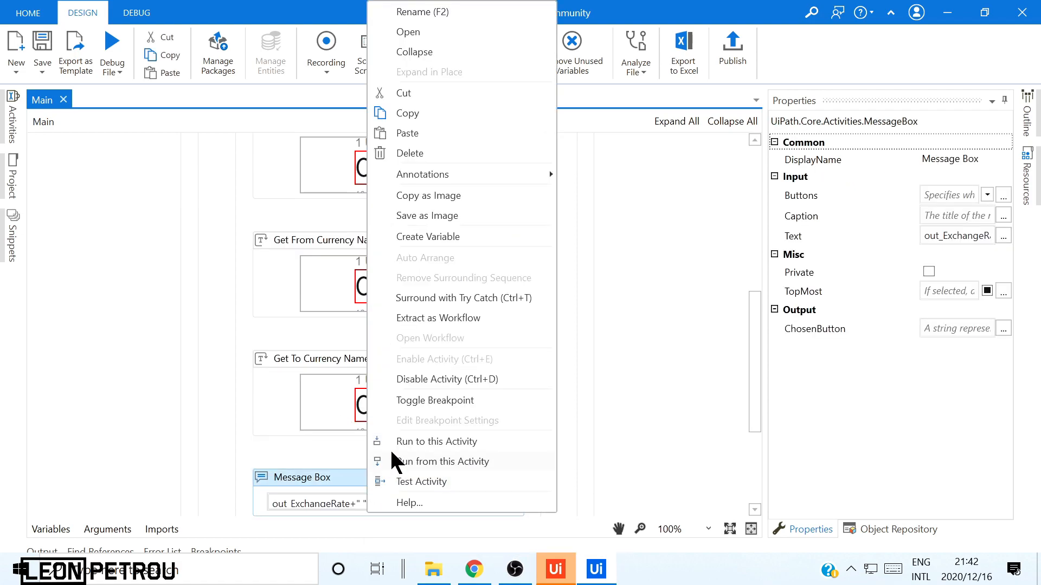
{"action": "left_click", "coordinate": [510, 379]}
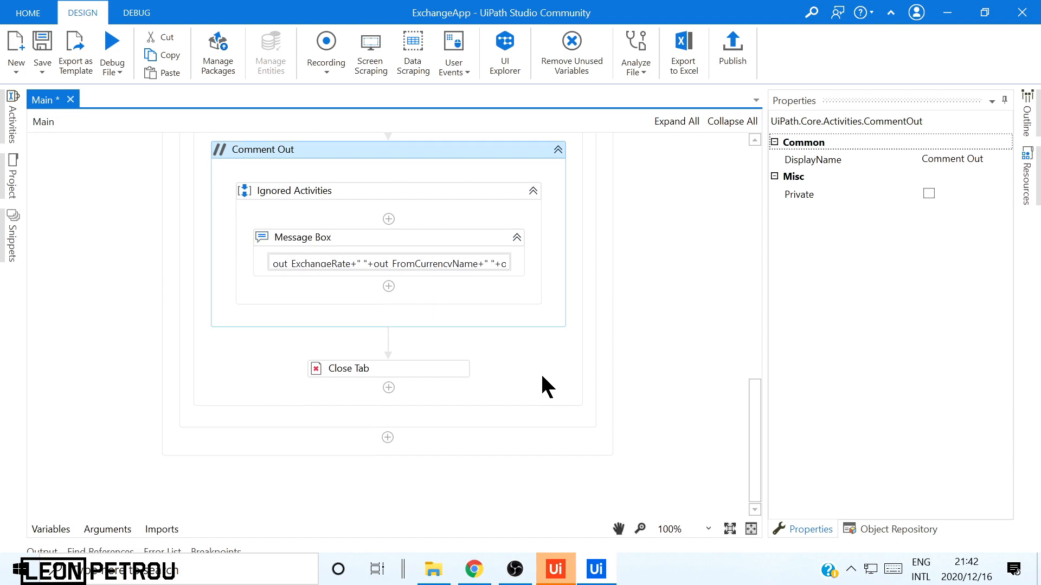
Clear the default values of the in_FromCurrencyPair and in_ToCurrencyPair arguments in the Main workflow and save all files
{"action": "left_click", "coordinate": [48, 78]}
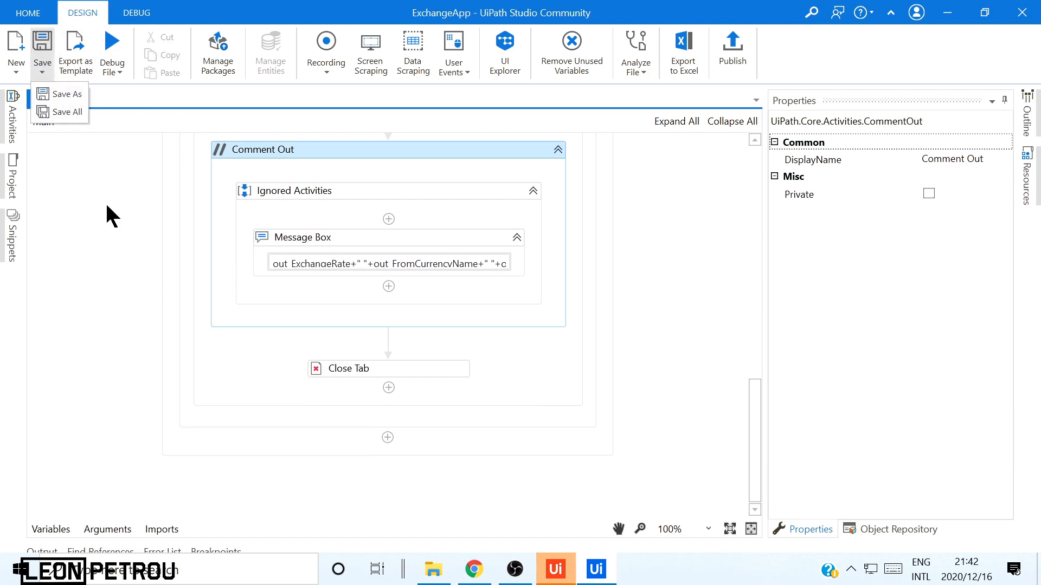
{"action": "left_click", "coordinate": [107, 528]}
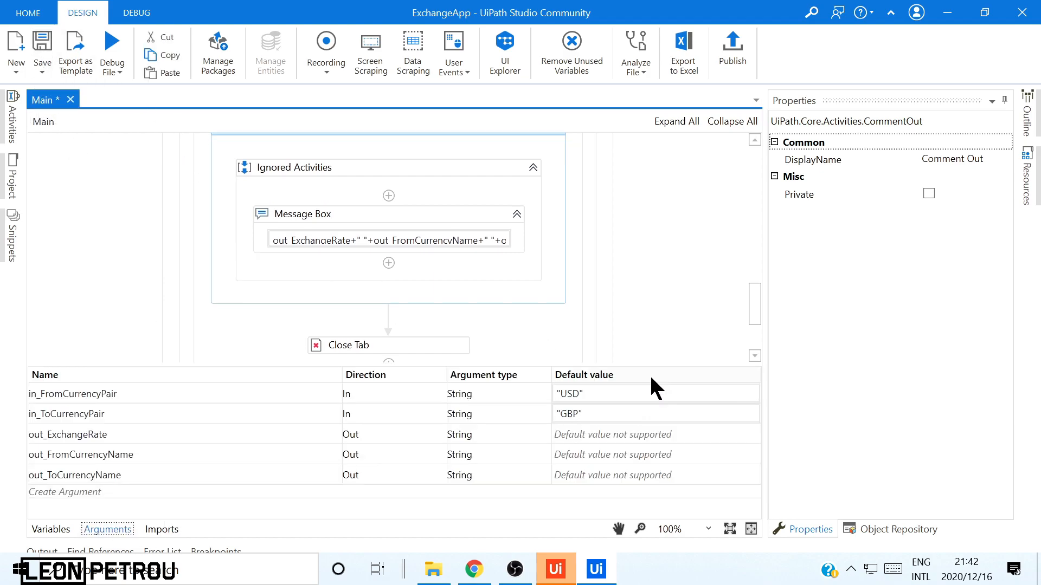
{"action": "left_click", "coordinate": [614, 394]}
{"action": "left_click", "coordinate": [615, 394]}
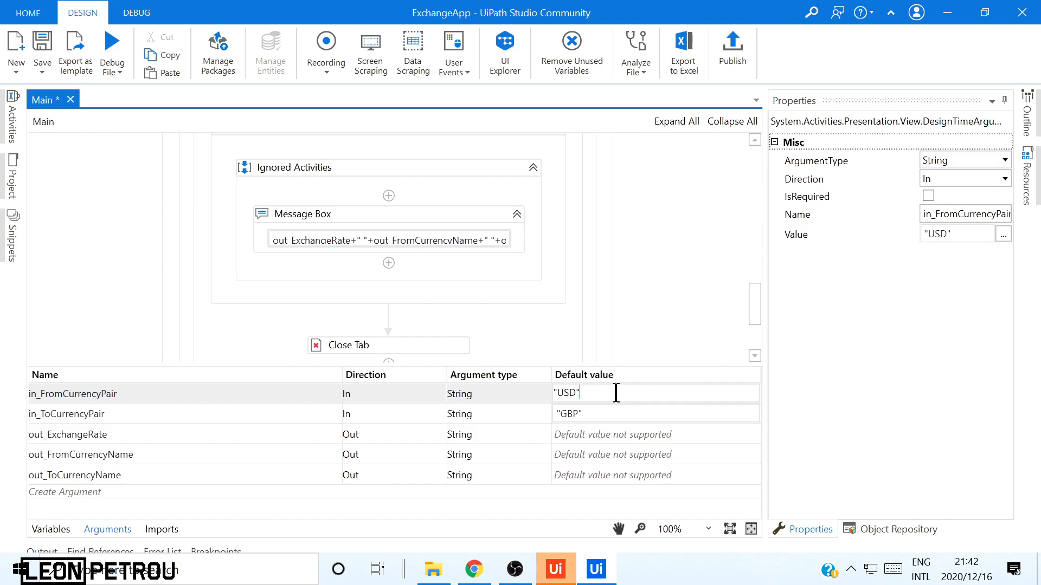
{"action": "left_click", "coordinate": [603, 408]}
{"action": "left_click", "coordinate": [602, 408]}
{"action": "left_click", "coordinate": [637, 290]}
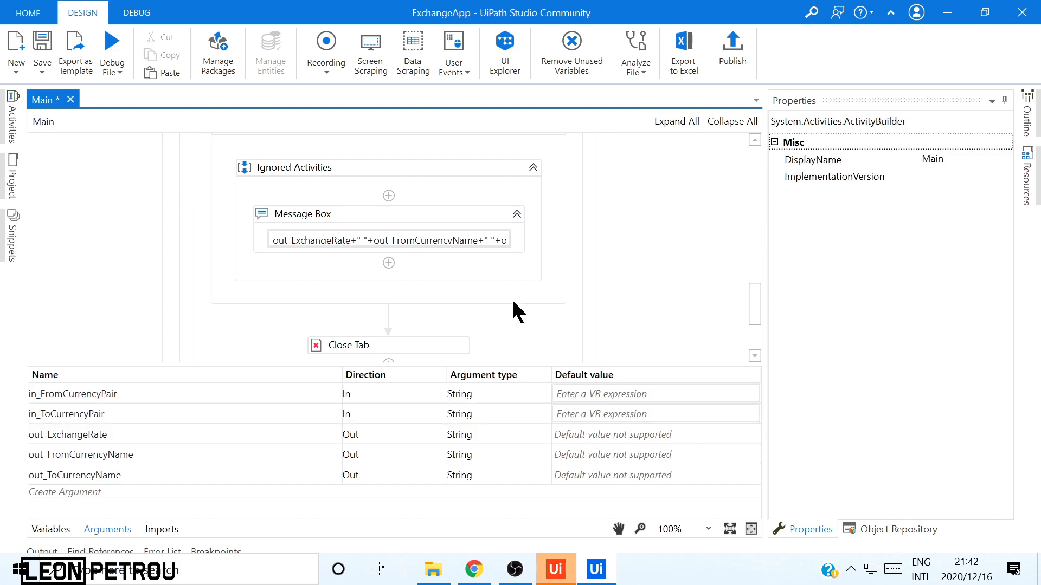
{"action": "left_click", "coordinate": [43, 74]}
{"action": "left_click", "coordinate": [66, 112]}
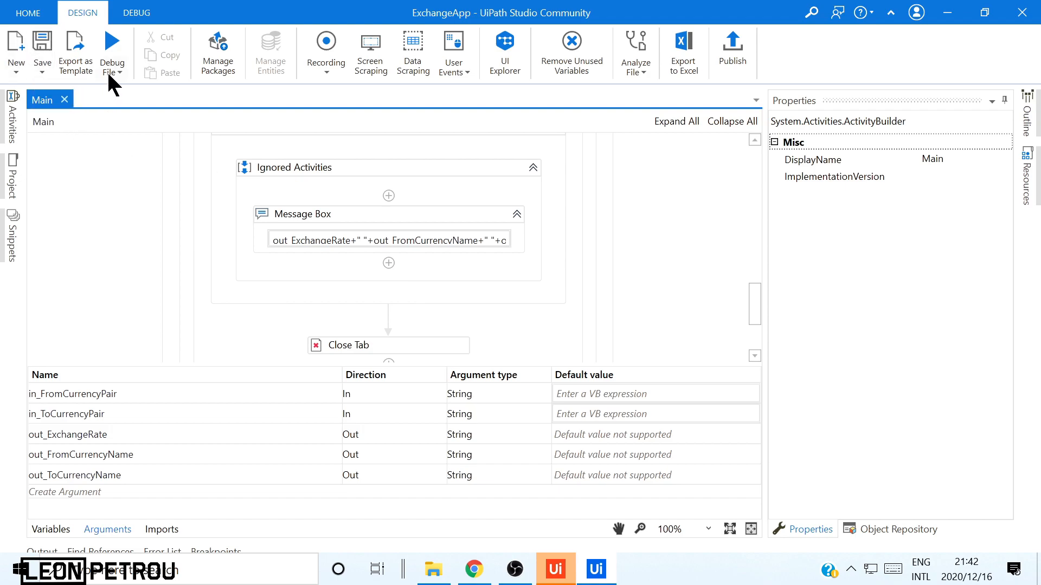
Publish the ExchangeApp project and close the publishing confirmation
{"action": "left_click", "coordinate": [721, 47]}
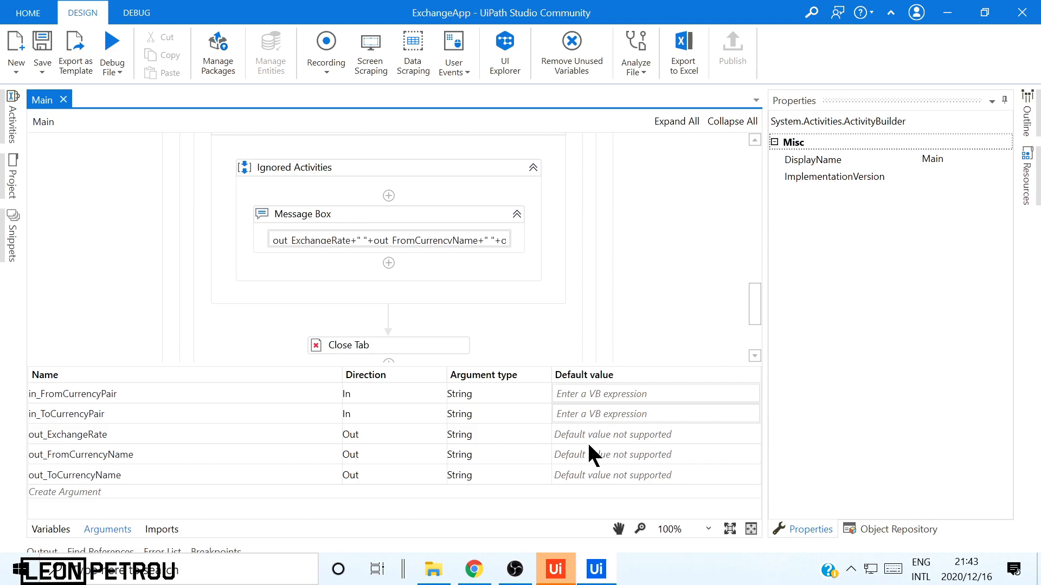
{"action": "left_click", "coordinate": [746, 437]}
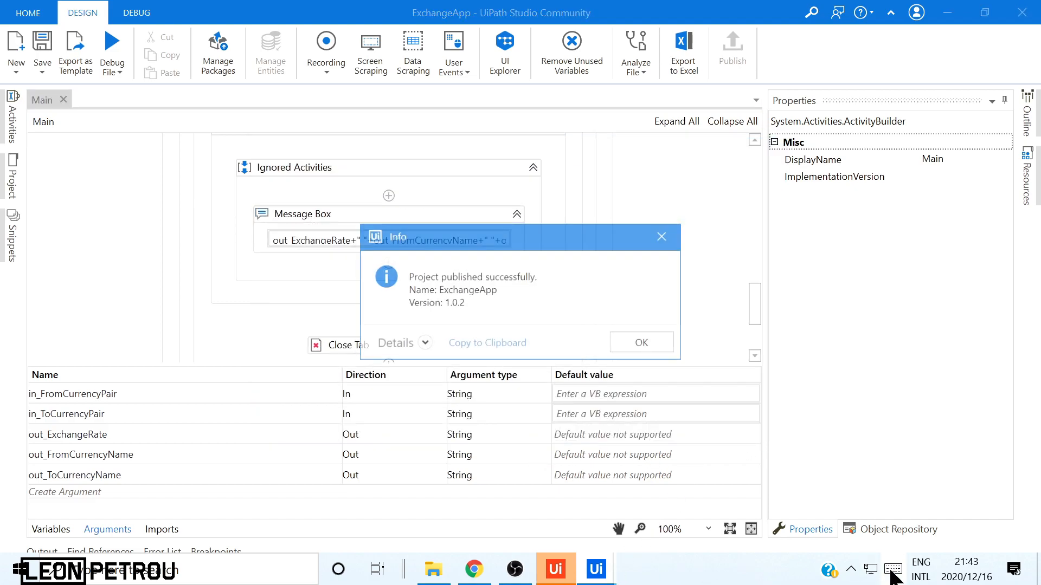
{"action": "left_click", "coordinate": [669, 344]}
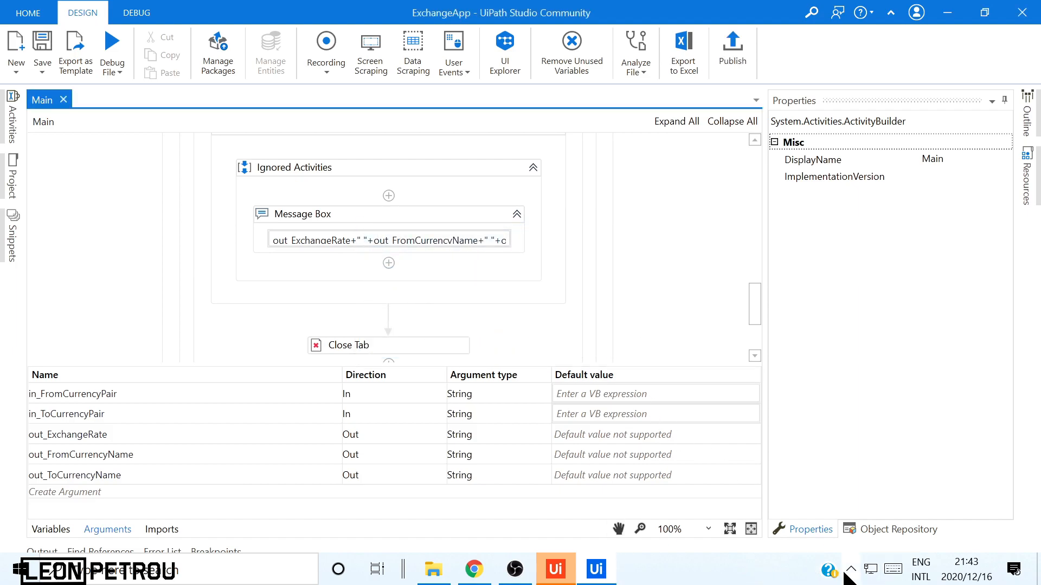
Switch to UiPath Orchestrator and upgrade the ExchangeApp process in the Default folder to the latest package version
{"action": "left_click", "coordinate": [603, 570]}
{"action": "left_click", "coordinate": [132, 263]}
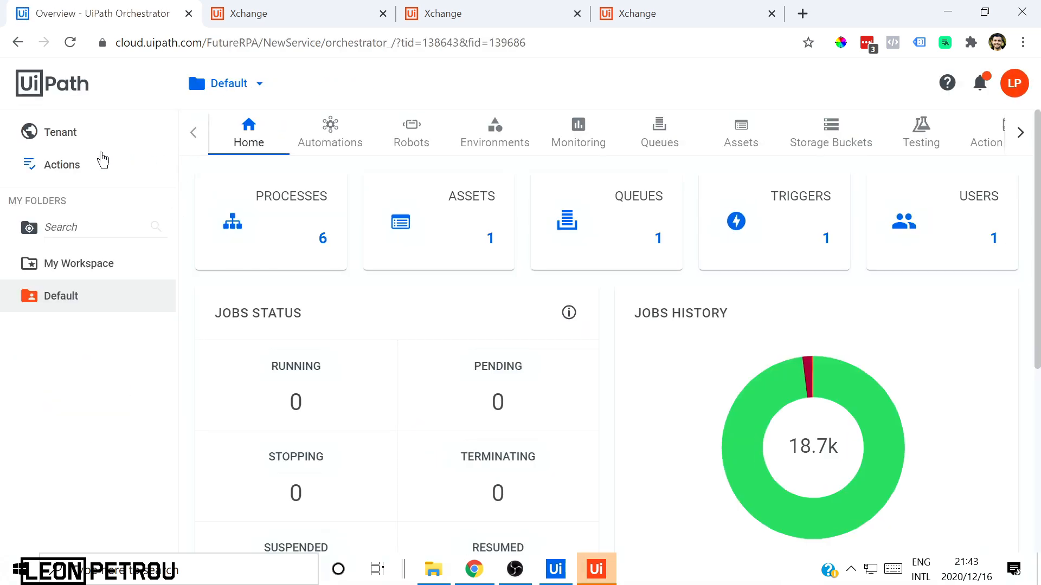
{"action": "left_click", "coordinate": [360, 143]}
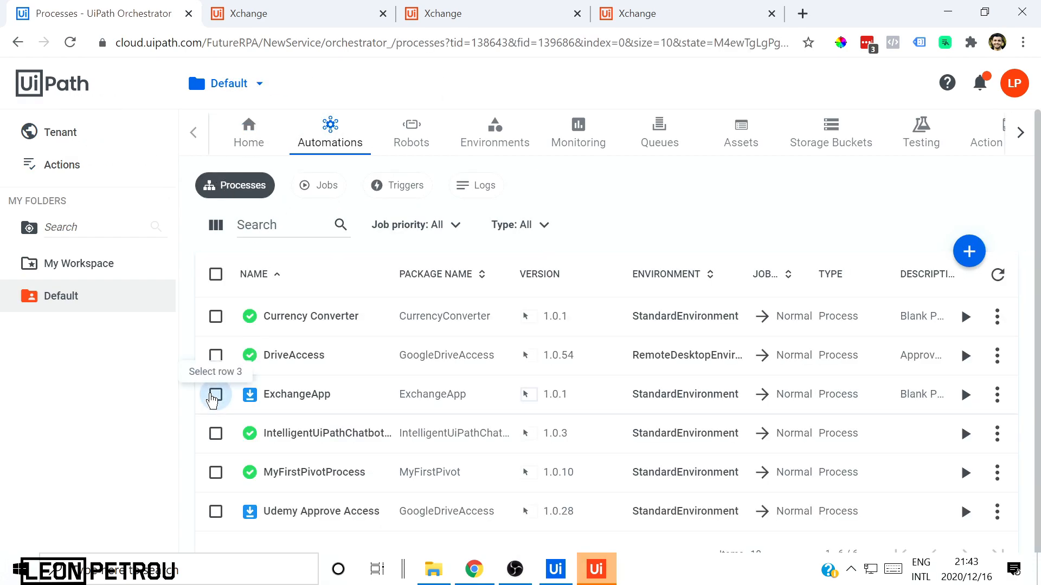
{"action": "left_click", "coordinate": [215, 395]}
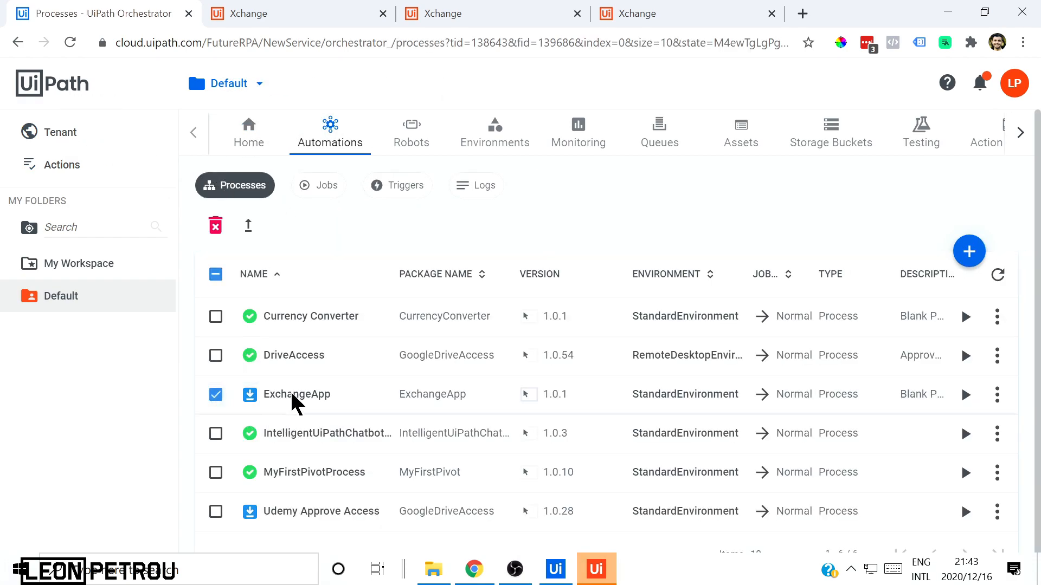
{"action": "left_click", "coordinate": [248, 227]}
{"action": "left_click", "coordinate": [666, 356]}
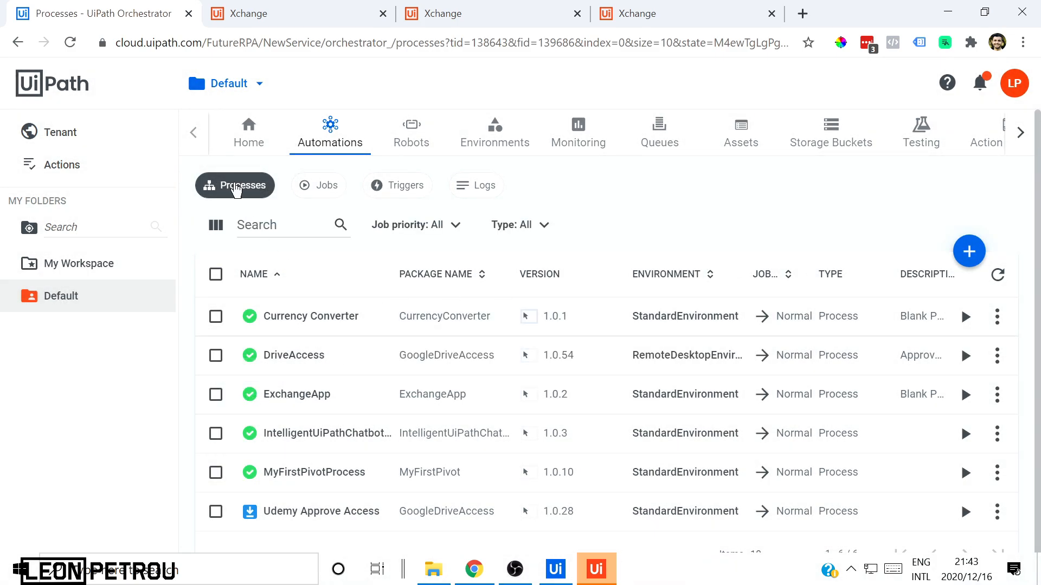
Return to UiPath Apps in the browser and open the Xchange app for editing
{"action": "left_click", "coordinate": [279, 12]}
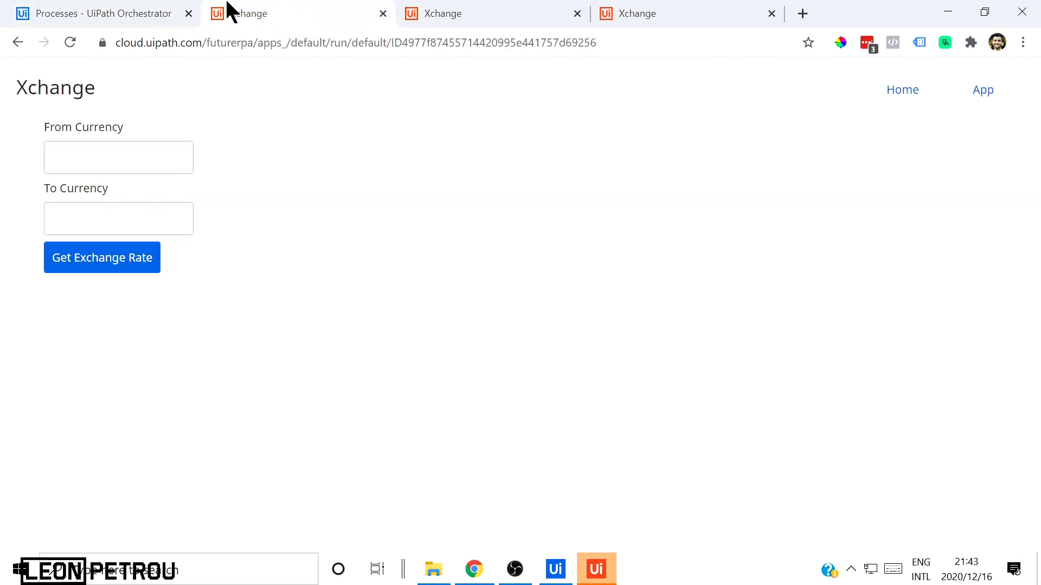
{"action": "left_click", "coordinate": [116, 7]}
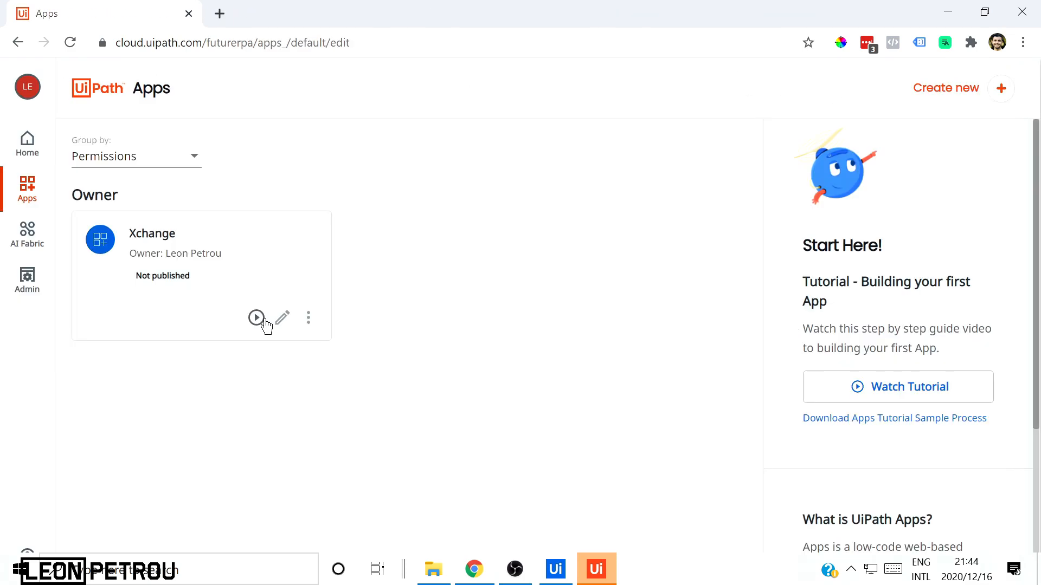
{"action": "left_click", "coordinate": [281, 318]}
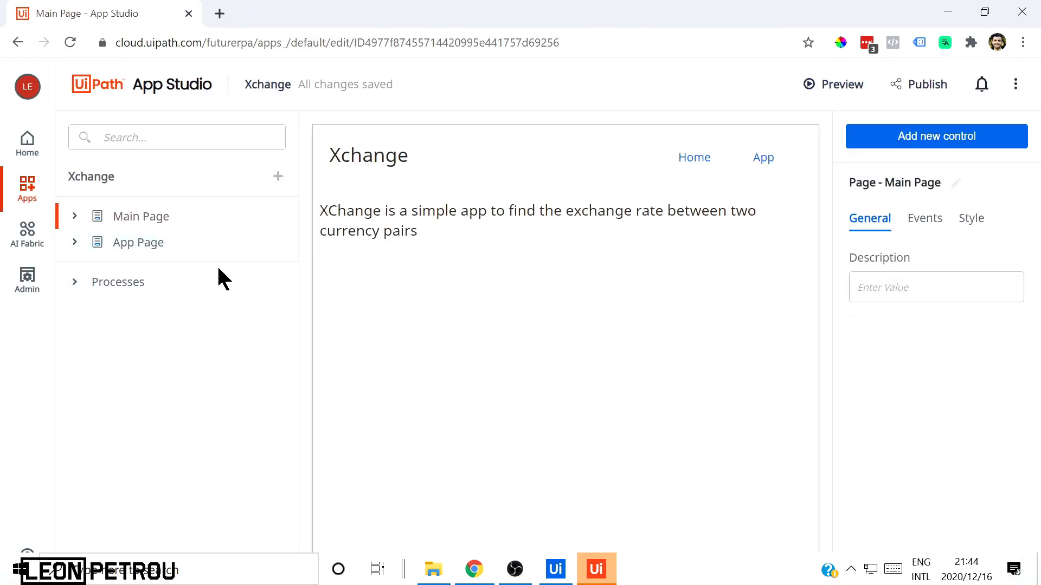
Preview the app, get the exchange rate from zar to usd on its App page, and close the preview
{"action": "left_click", "coordinate": [826, 87]}
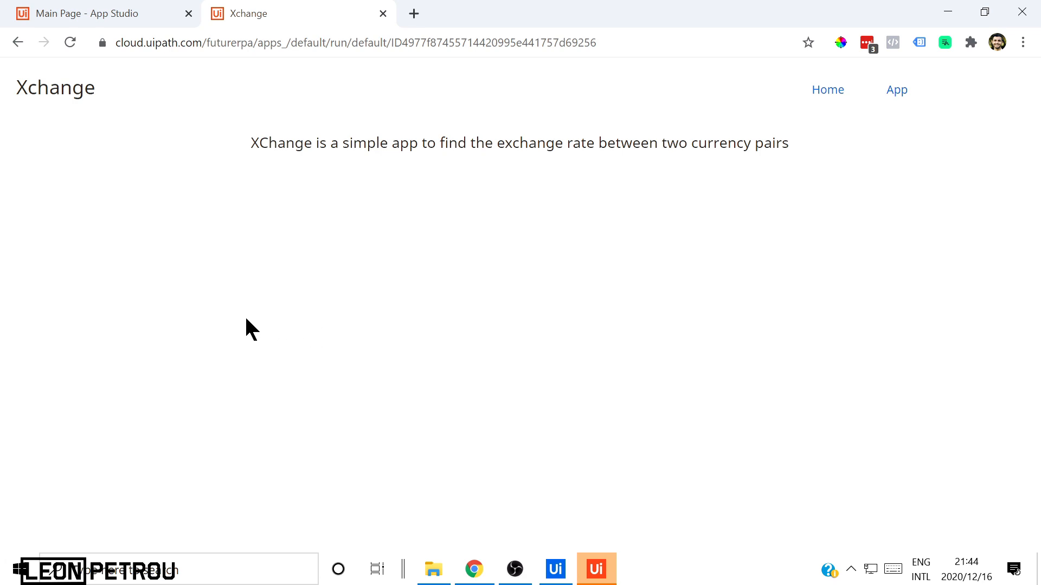
{"action": "left_click", "coordinate": [904, 92]}
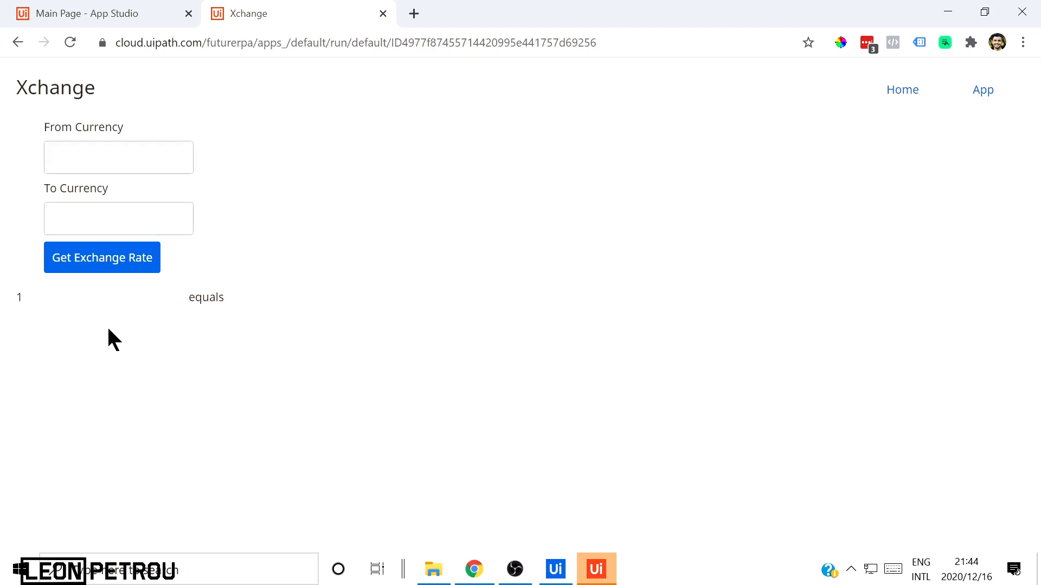
{"action": "type", "text": "zar"}
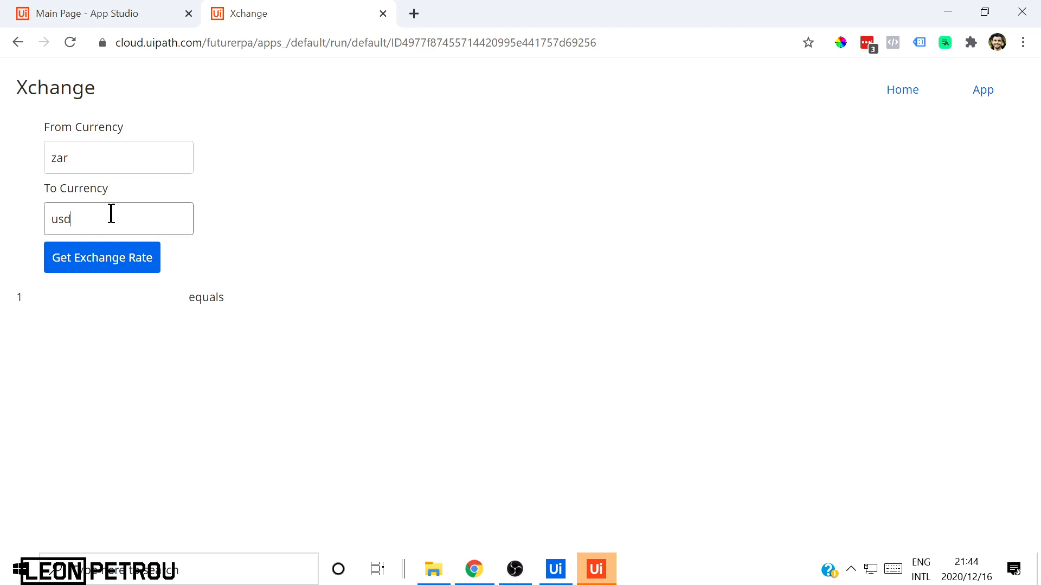
{"action": "left_click", "coordinate": [100, 264]}
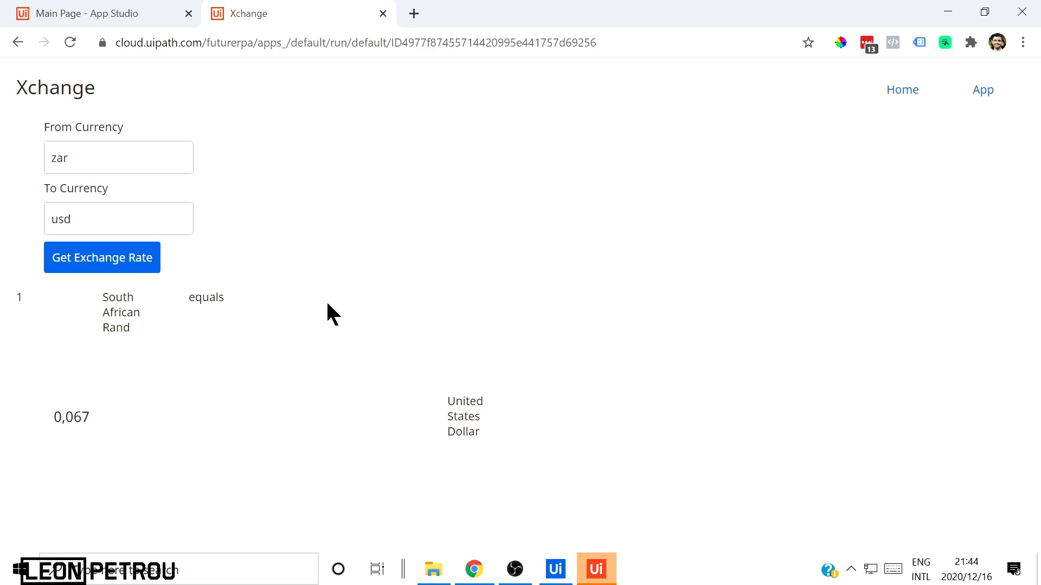
{"action": "left_click", "coordinate": [383, 14]}
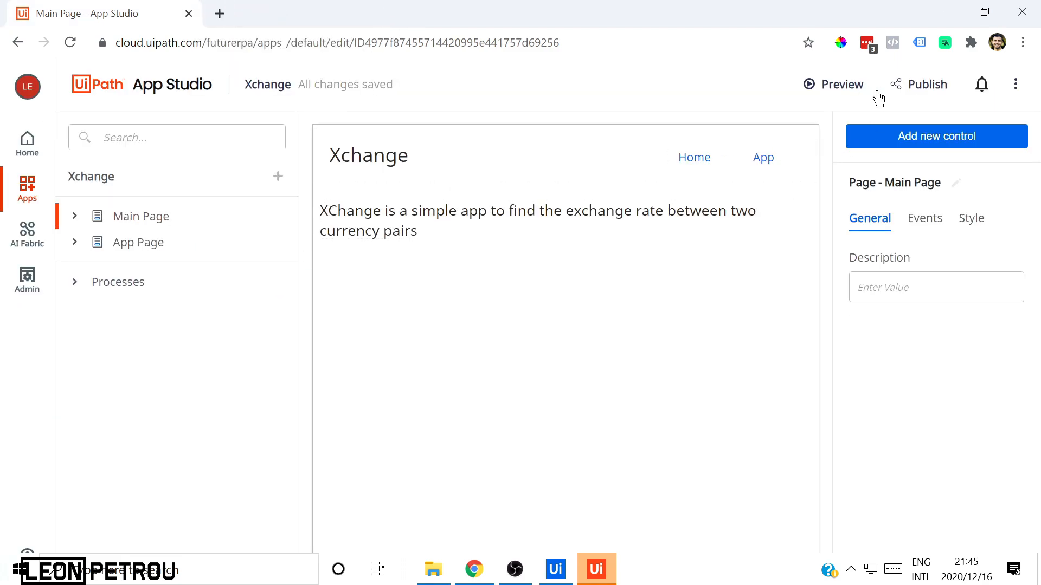
Publish the Xchange app and return to the apps overview
{"action": "left_click", "coordinate": [940, 91]}
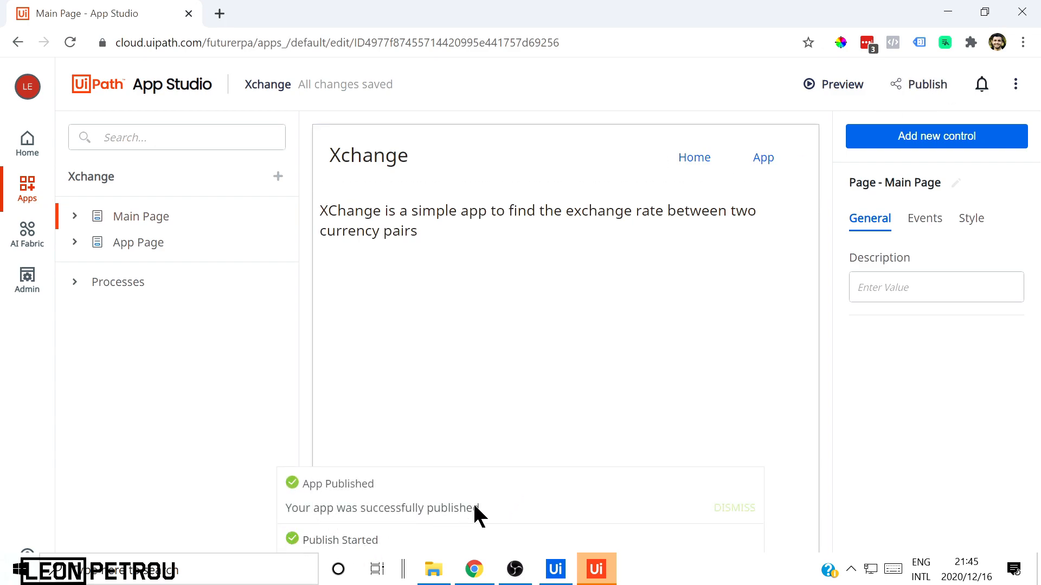
{"action": "left_click", "coordinate": [29, 195]}
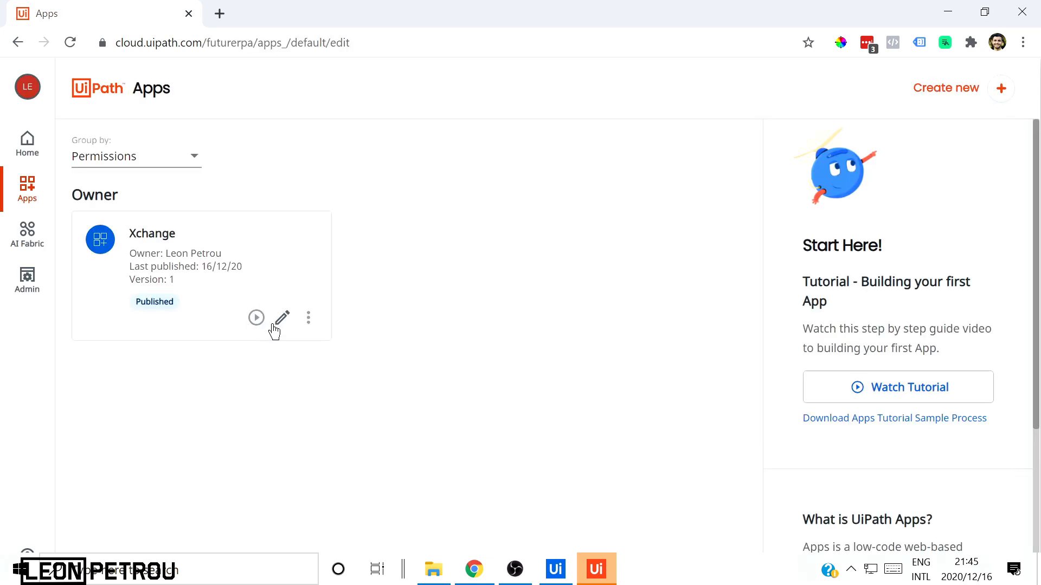
Check the published Xchange app by opening its copied URL in a new browser tab and by running it from the apps overview
{"action": "left_click", "coordinate": [309, 321]}
{"action": "left_click", "coordinate": [332, 509]}
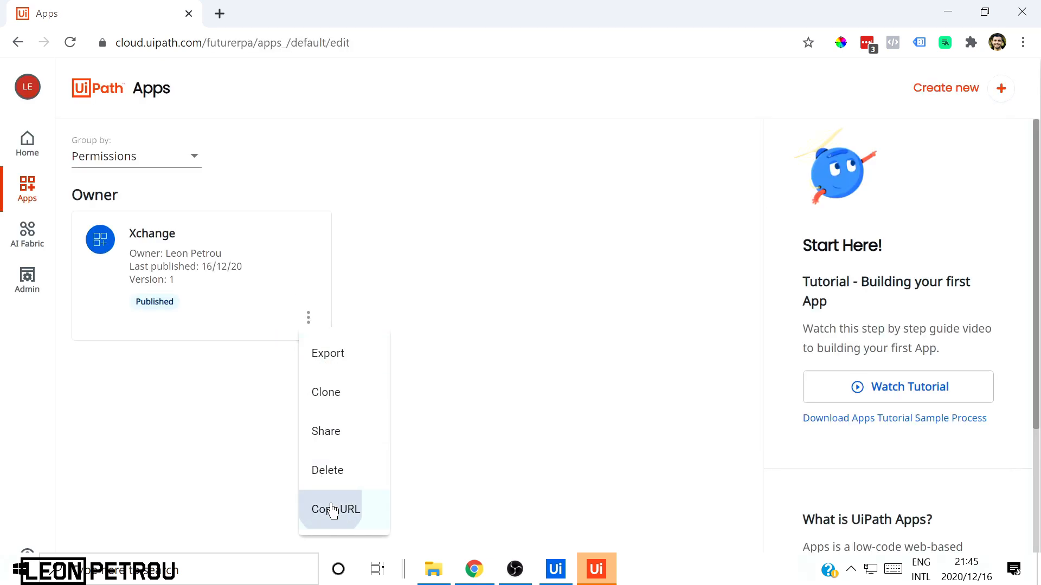
{"action": "left_click", "coordinate": [226, 19]}
{"action": "key", "text": "ctrl+v"}
{"action": "key", "text": "Return"}
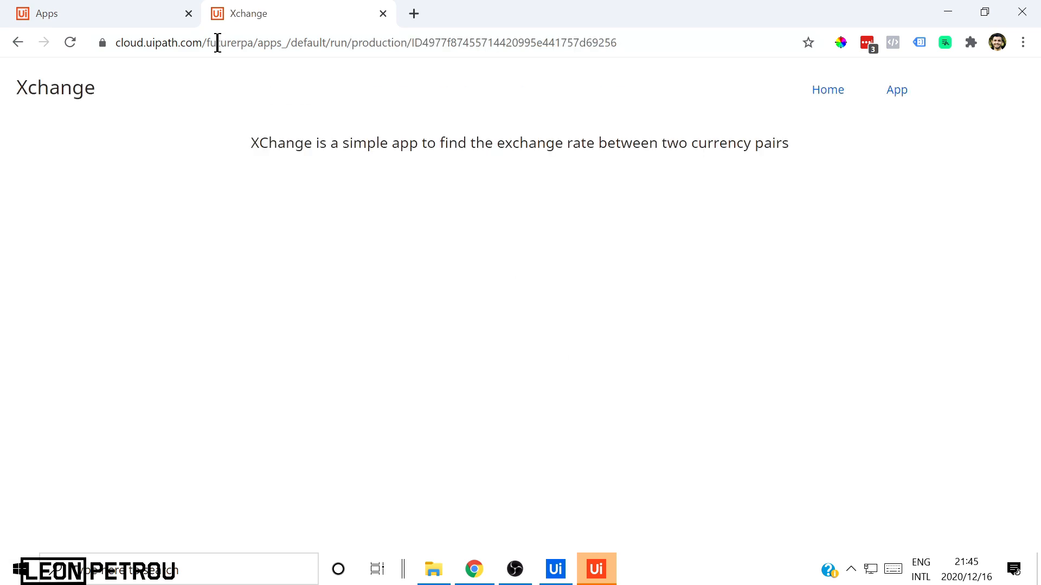
{"action": "left_click", "coordinate": [900, 92]}
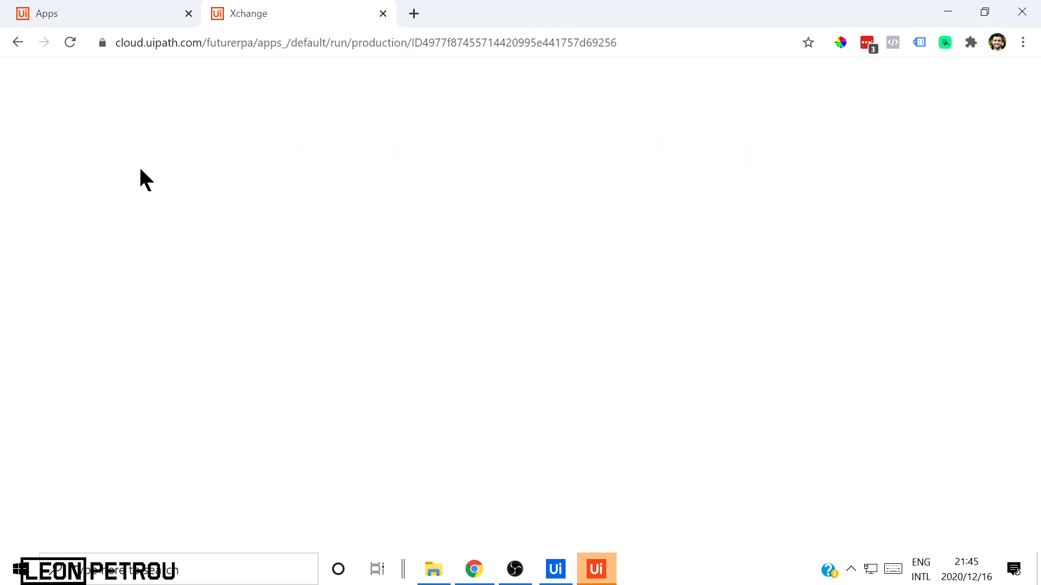
{"action": "left_click", "coordinate": [382, 13]}
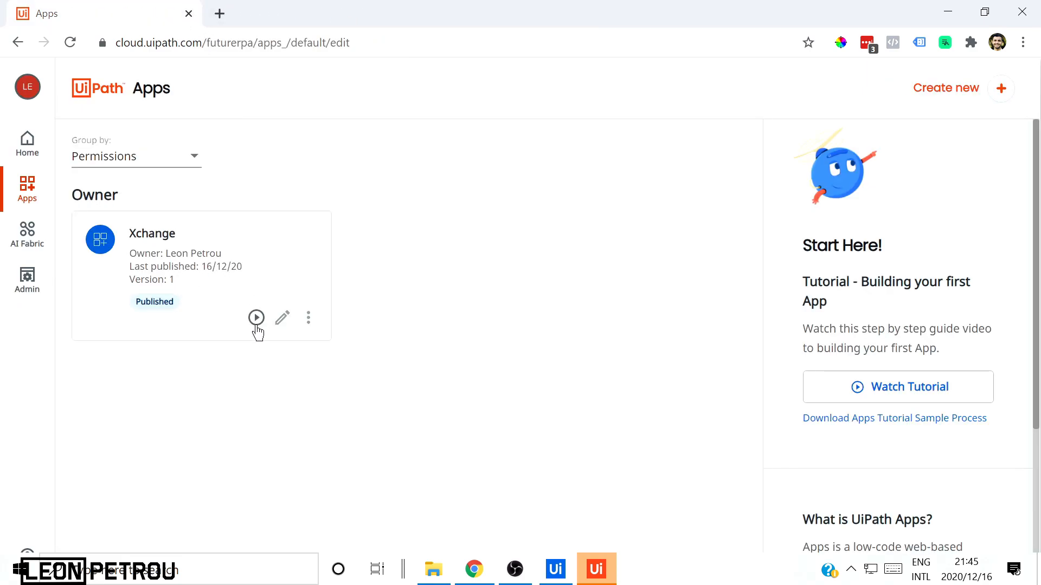
{"action": "left_click", "coordinate": [257, 317]}
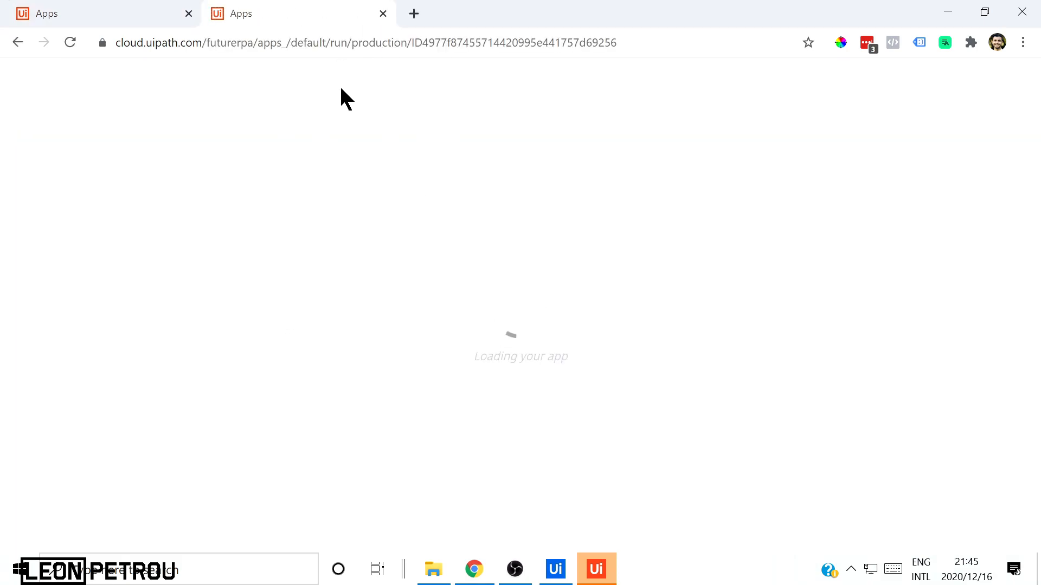
{"action": "left_click", "coordinate": [383, 14]}
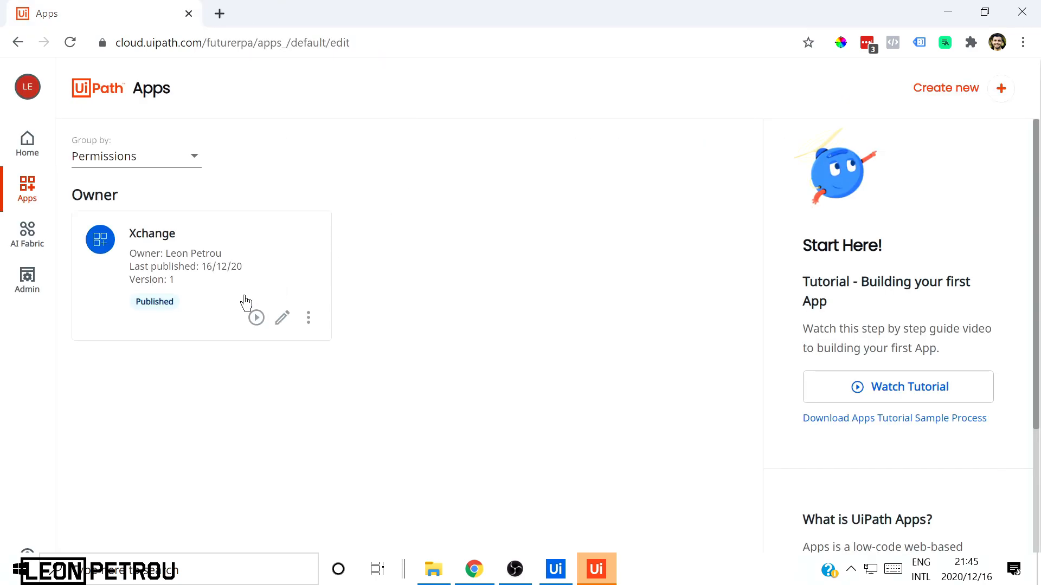
Open the copied app URL in an incognito window to check access without being signed in, and close that window
{"action": "left_click", "coordinate": [1022, 42]}
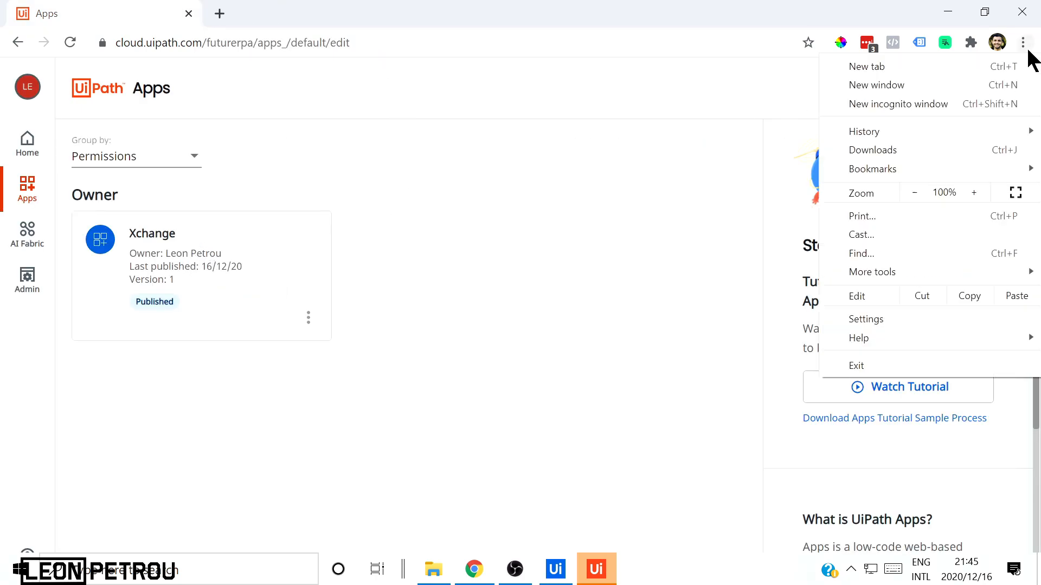
{"action": "left_click", "coordinate": [956, 101]}
{"action": "key", "text": "ctrl+v"}
{"action": "key", "text": "Return"}
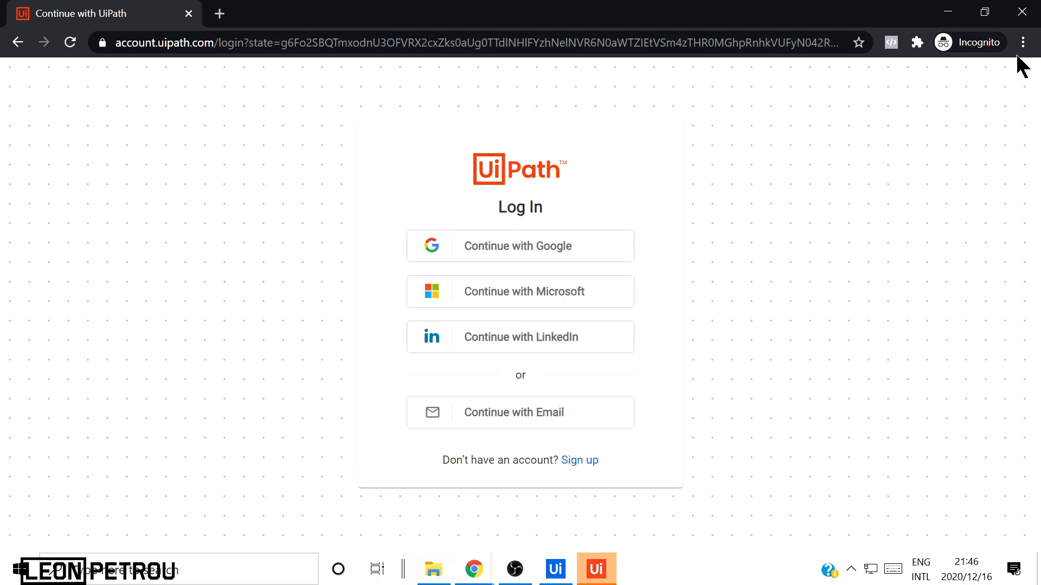
{"action": "left_click", "coordinate": [1022, 11]}
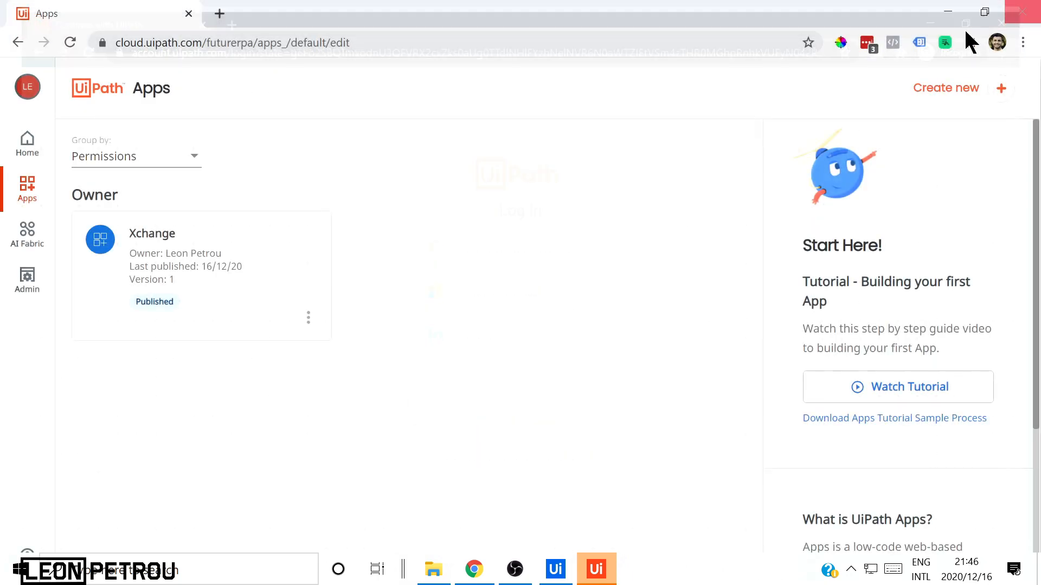
Open the Xchange app's sharing permissions and examine the options for adding a user without adding one
{"action": "left_click", "coordinate": [308, 318]}
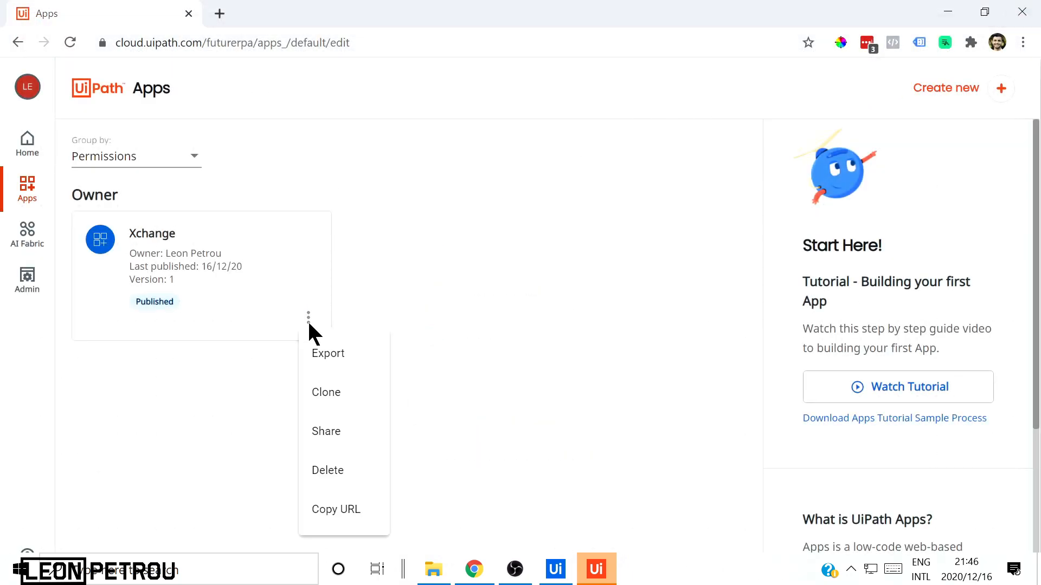
{"action": "left_click", "coordinate": [332, 432]}
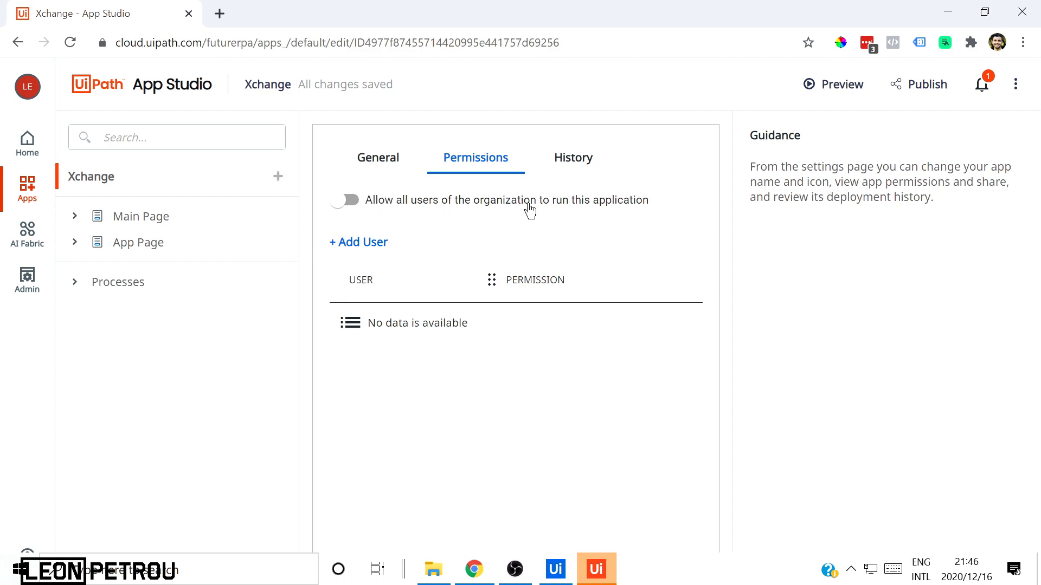
{"action": "left_click", "coordinate": [362, 243]}
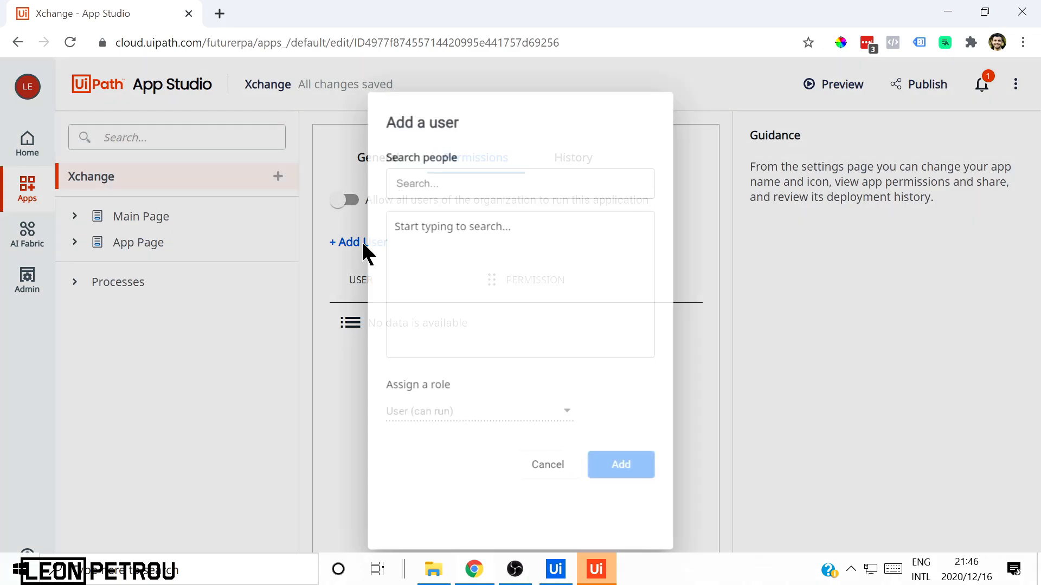
{"action": "left_click", "coordinate": [548, 477]}
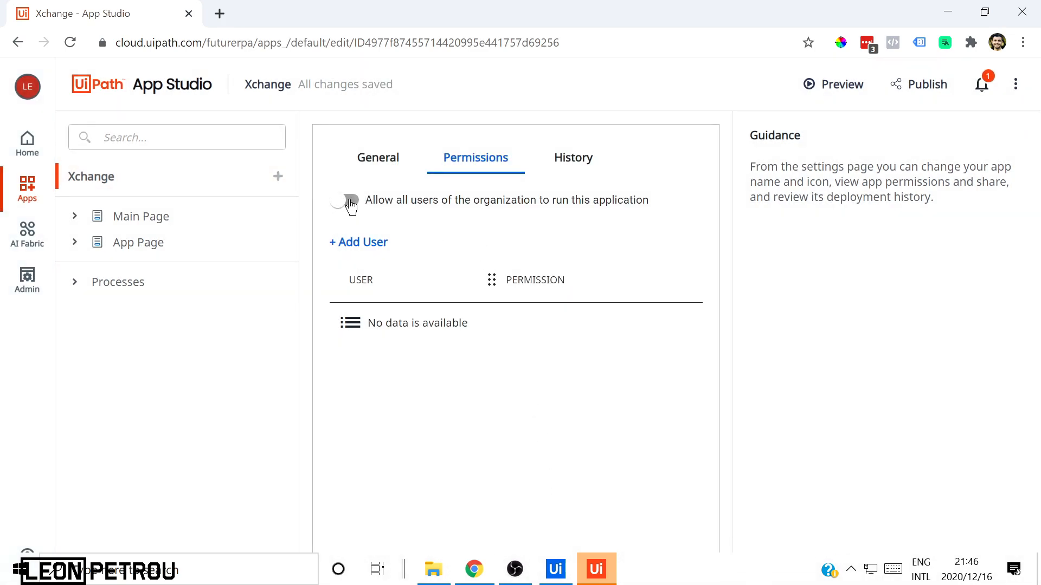
Examine the Xchange app's settings, covering the organization-wide run permission, the general details, the user permissions and the deployment history
{"action": "left_click", "coordinate": [350, 201]}
{"action": "left_click", "coordinate": [346, 206]}
{"action": "left_click", "coordinate": [373, 157]}
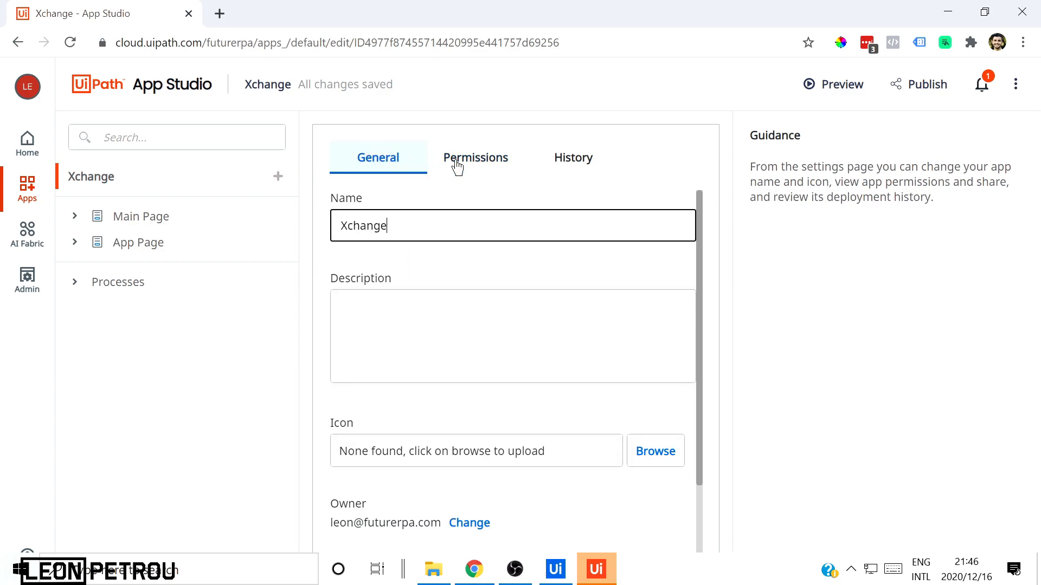
{"action": "left_click", "coordinate": [485, 167]}
{"action": "left_click", "coordinate": [557, 168]}
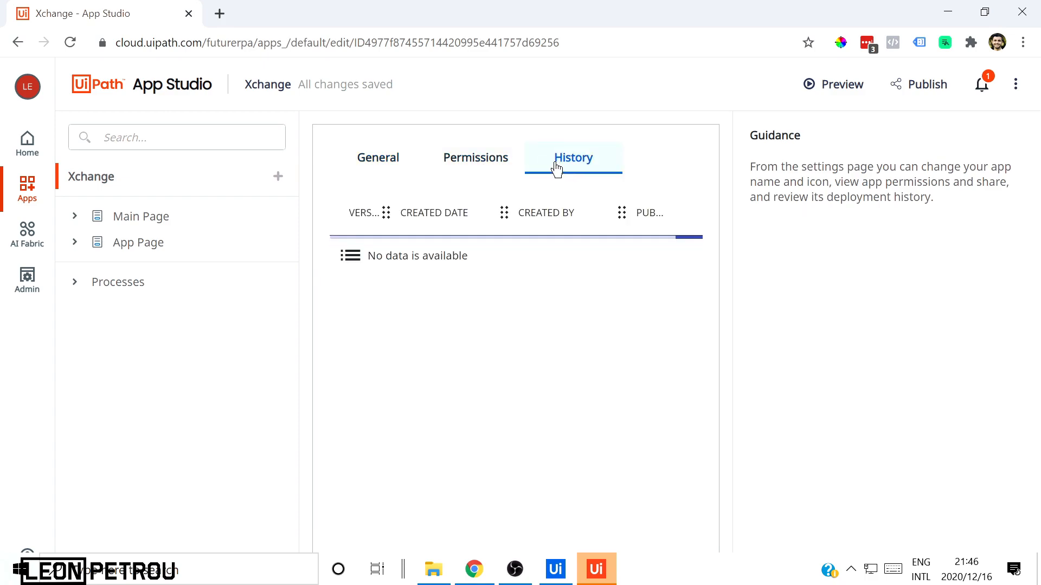
{"action": "left_click", "coordinate": [467, 169]}
{"action": "left_click", "coordinate": [596, 165]}
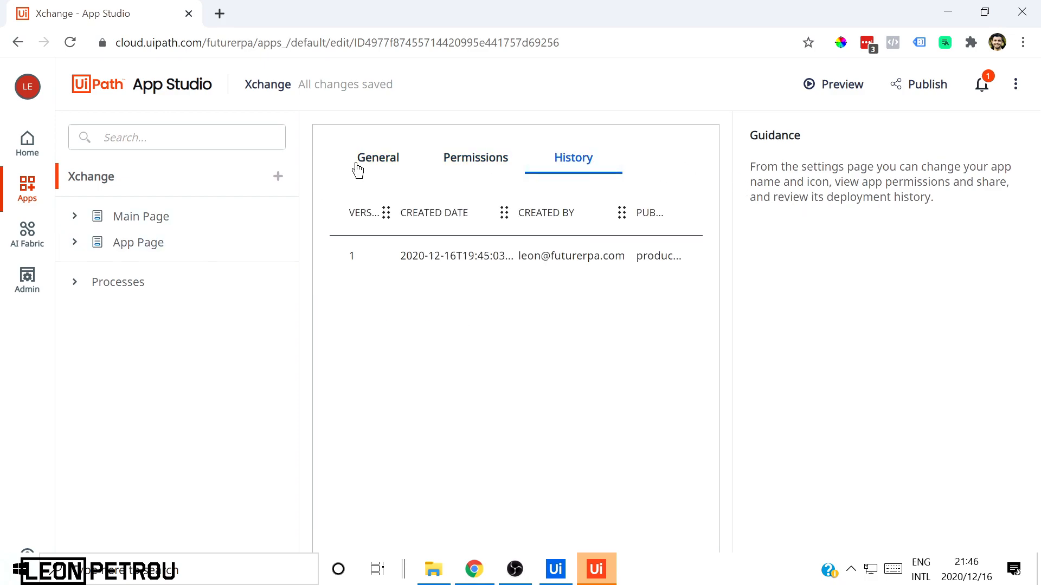
{"action": "left_click", "coordinate": [469, 159]}
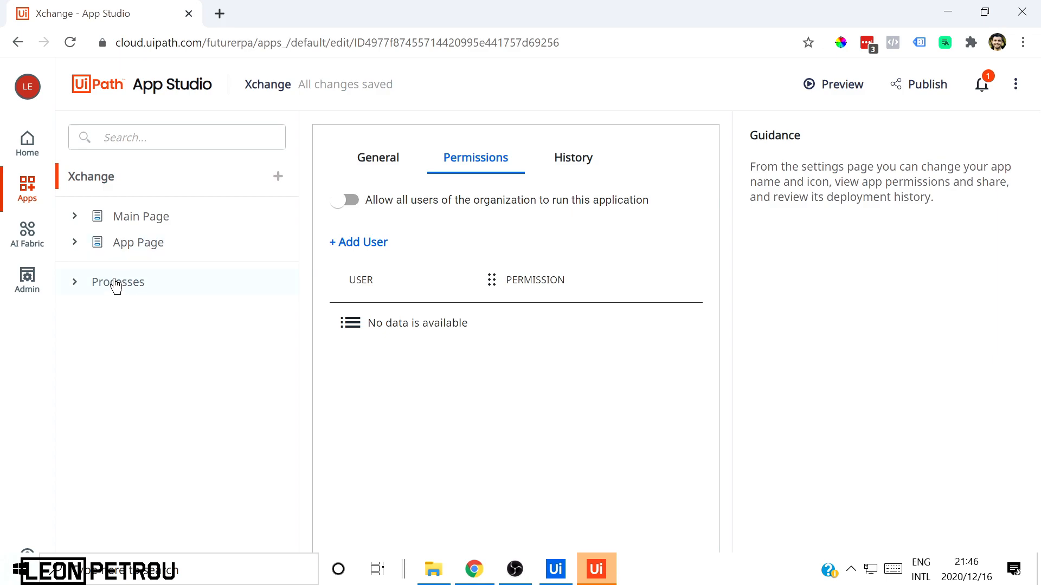
Open the organization's Users and Groups administration and examine the form for inviting users without sending an invitation
{"action": "left_click", "coordinate": [30, 279]}
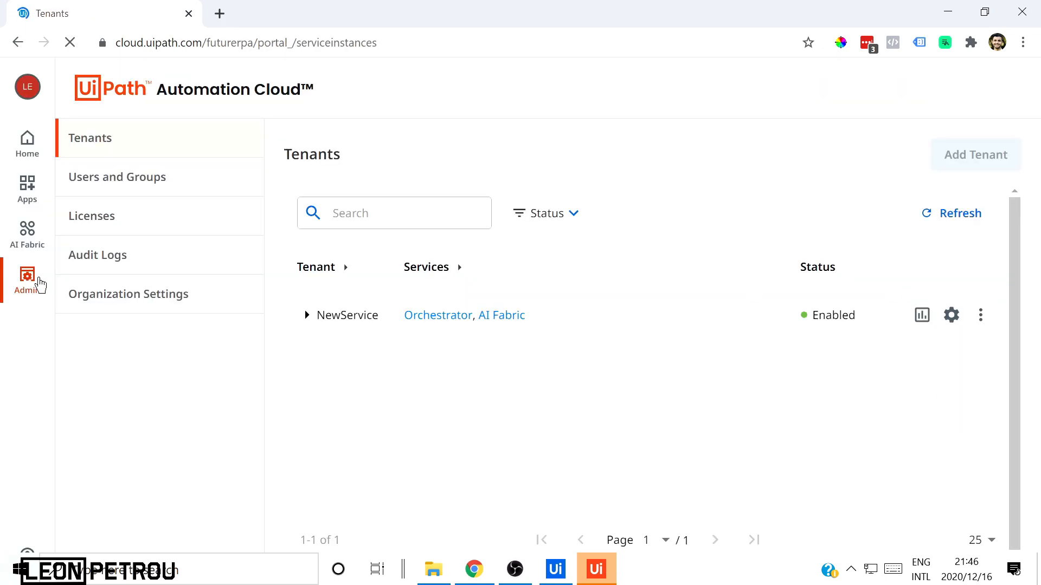
{"action": "left_click", "coordinate": [135, 187]}
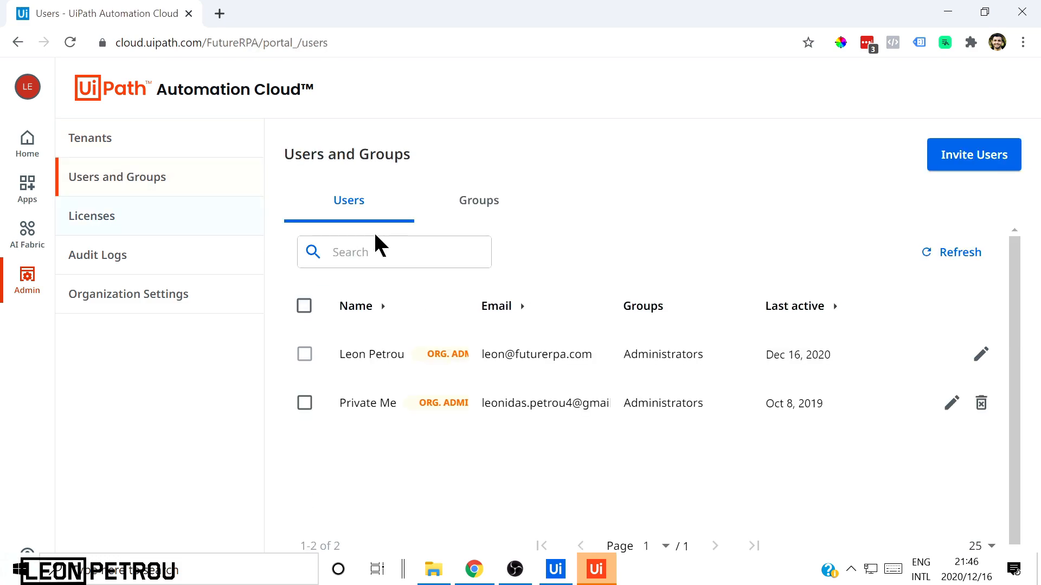
{"action": "left_click", "coordinate": [975, 165]}
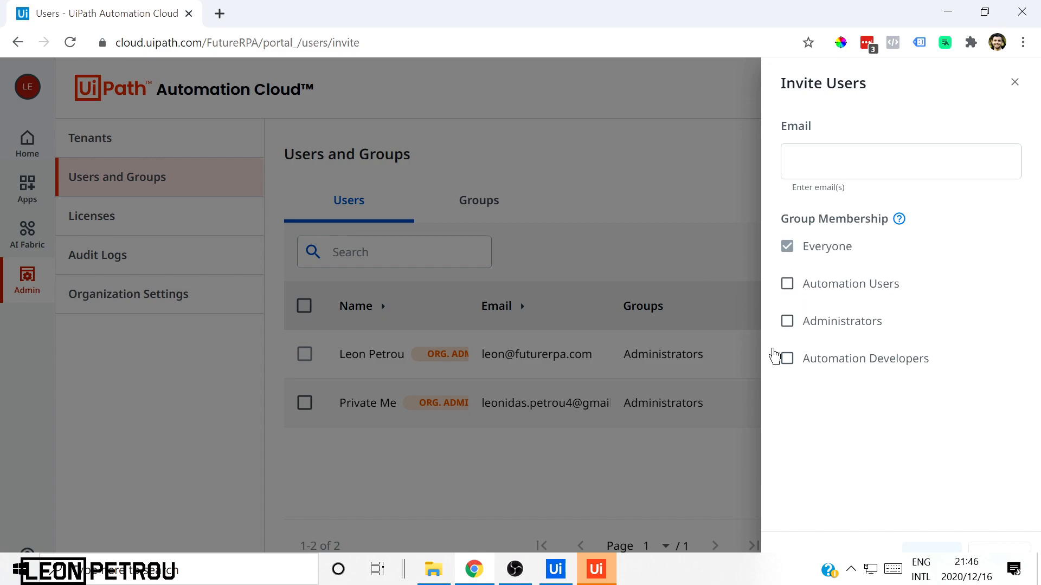
{"action": "left_click", "coordinate": [1014, 82]}
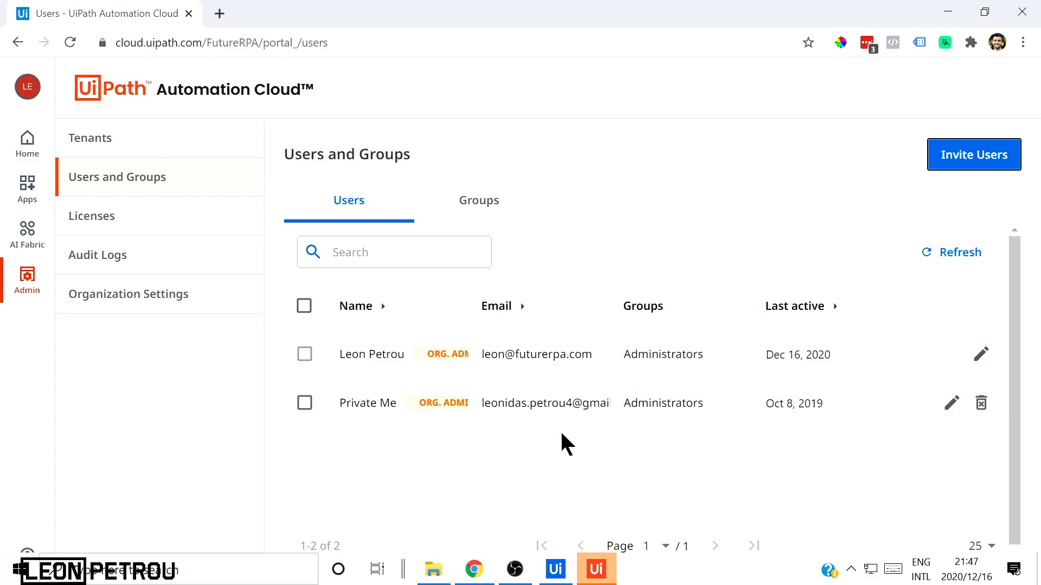
Return to the apps overview and clone the Xchange app
{"action": "left_click", "coordinate": [23, 194]}
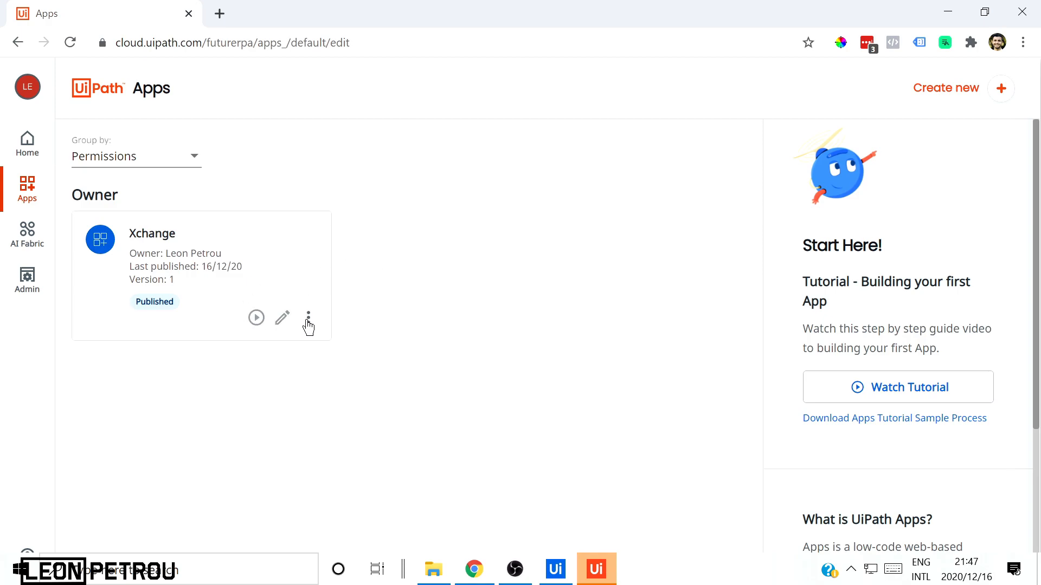
{"action": "left_click", "coordinate": [308, 325]}
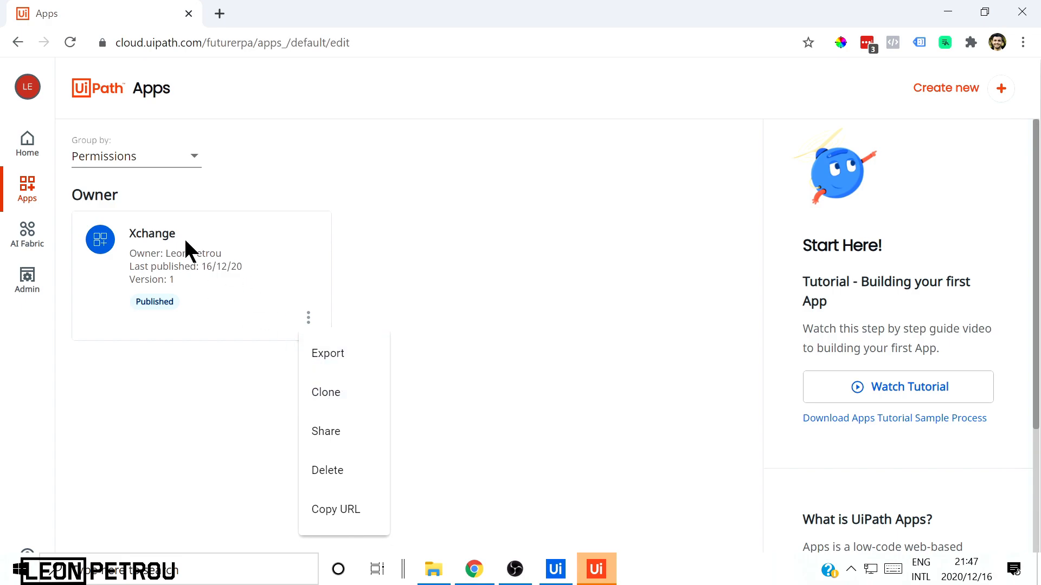
{"action": "left_click", "coordinate": [338, 400]}
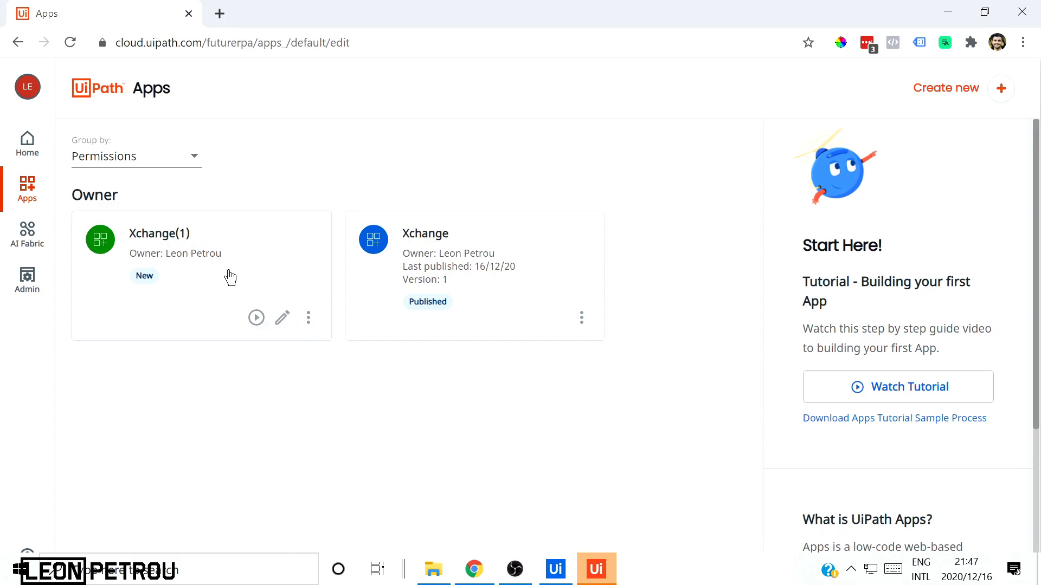
Delete the cloned app Xchange(1) from the apps overview
{"action": "left_click", "coordinate": [308, 318]}
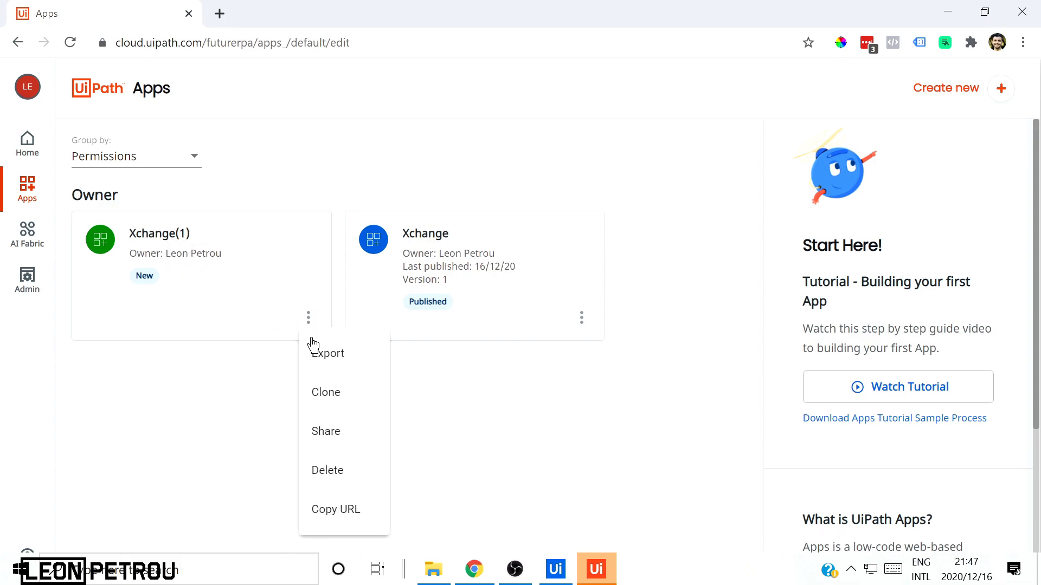
{"action": "left_click", "coordinate": [331, 471]}
{"action": "left_click", "coordinate": [389, 371]}
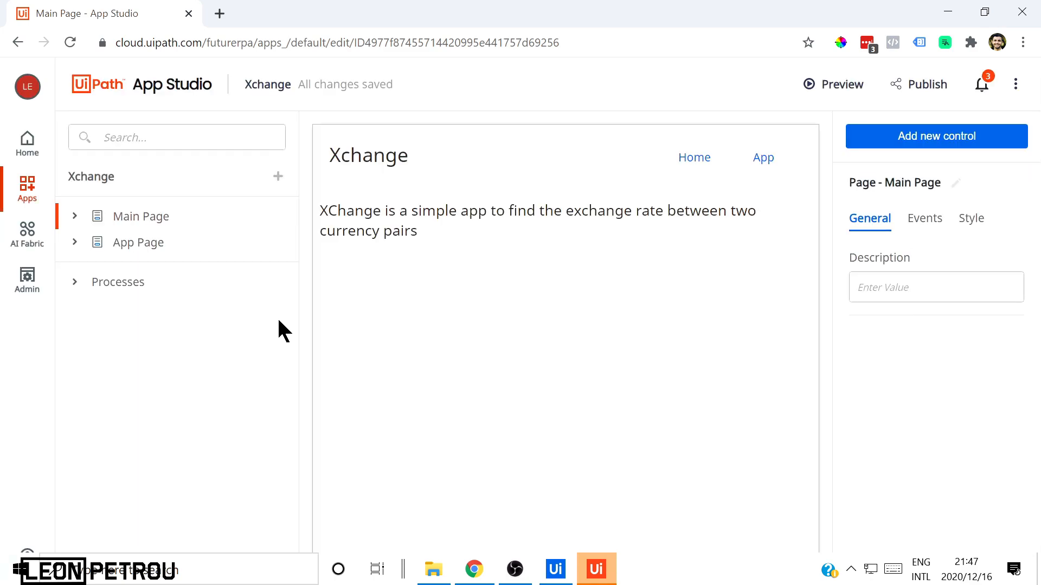
Review the element types that can be added to the Xchange app, expand its processes and pages, and open the App Page
{"action": "left_click", "coordinate": [279, 177]}
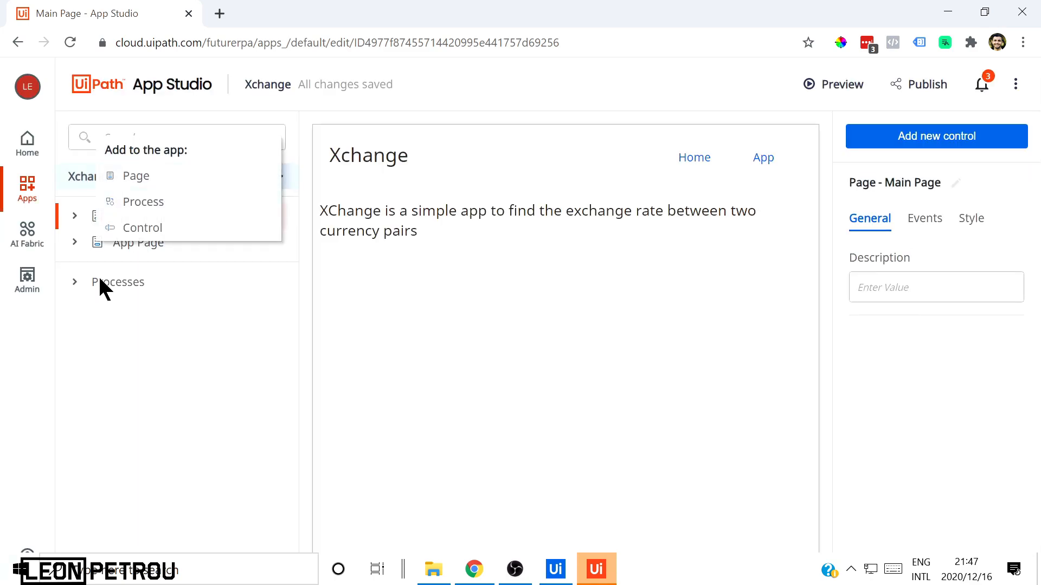
{"action": "left_click", "coordinate": [76, 287]}
{"action": "left_click", "coordinate": [75, 282]}
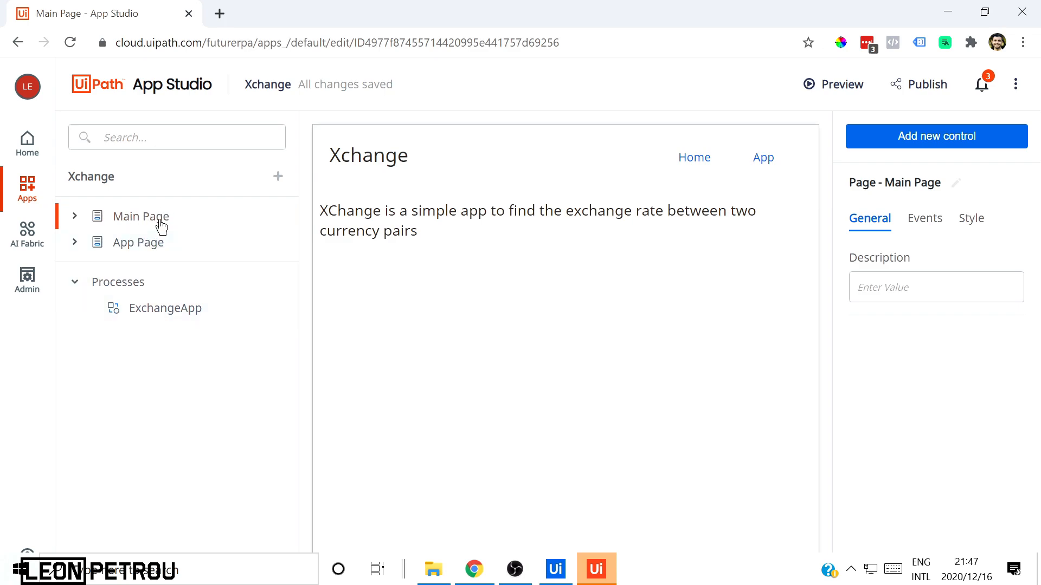
{"action": "left_click", "coordinate": [161, 224]}
{"action": "left_click", "coordinate": [123, 298]}
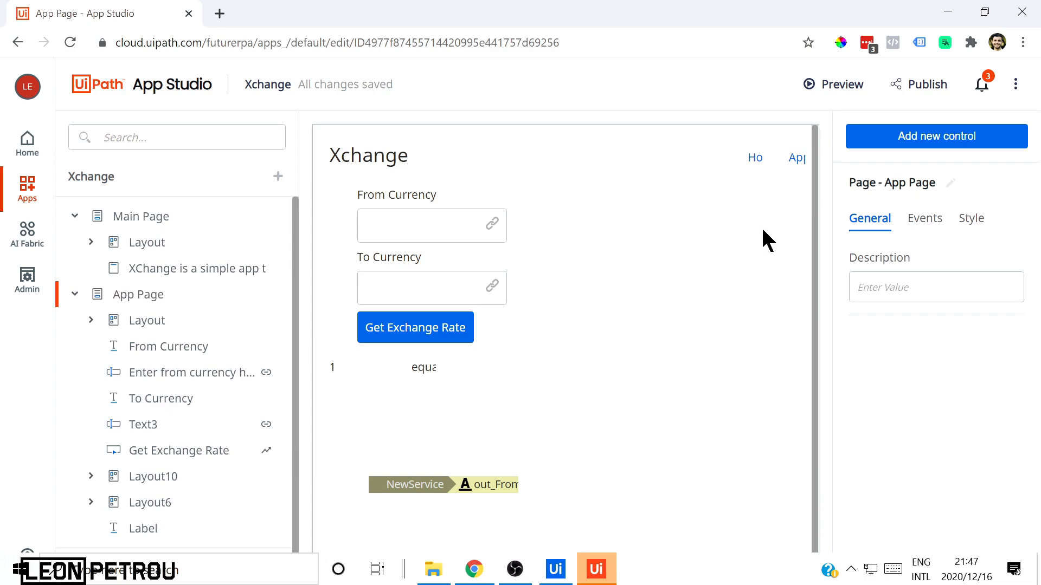
Add a Checkbox control to the App Page between the header and the From Currency label
{"action": "left_click", "coordinate": [966, 147]}
{"action": "scroll", "coordinate": [963, 283], "scroll_direction": "down", "scroll_amount": 1}
{"action": "scroll", "coordinate": [964, 283], "scroll_direction": "up", "scroll_amount": 1}
{"action": "left_click_drag", "start_coordinate": [990, 291], "coordinate": [416, 196]}
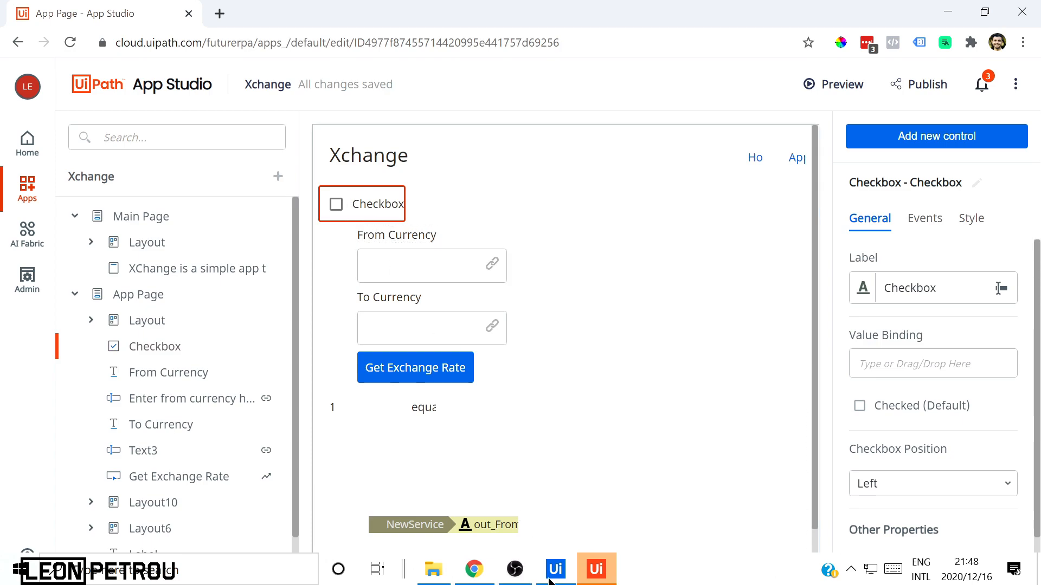
Switch to UiPath Studio, examine the argument types available for in_FromCurrencyPair, and return to the App Page in the browser
{"action": "left_click", "coordinate": [553, 577]}
{"action": "left_click", "coordinate": [466, 392]}
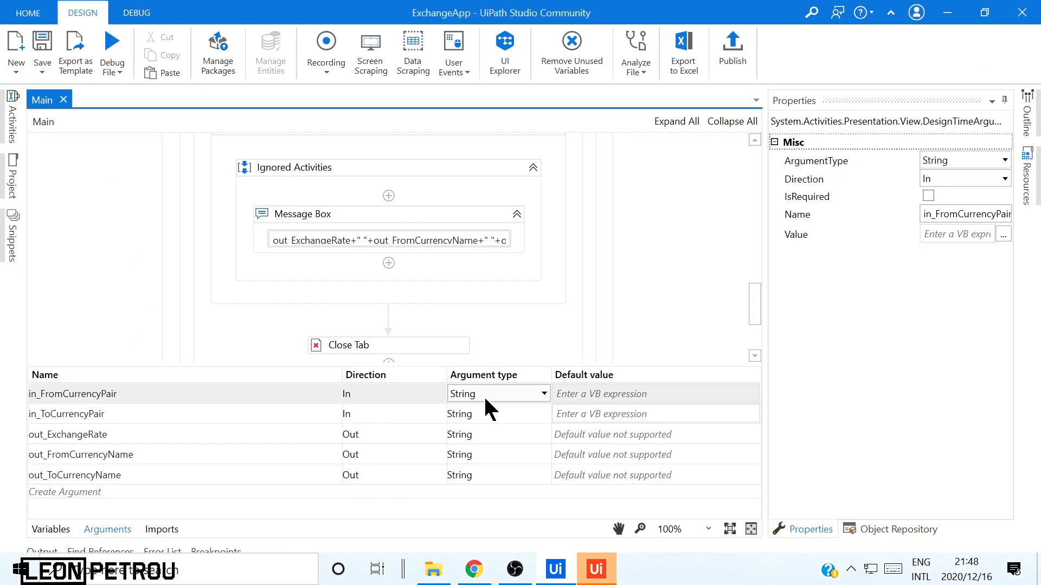
{"action": "left_click", "coordinate": [484, 395]}
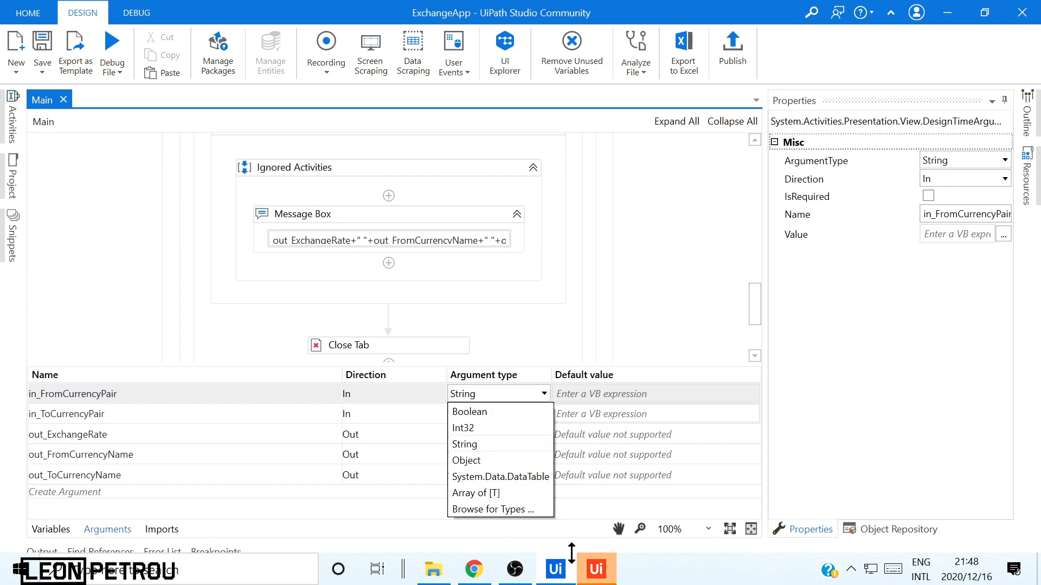
{"action": "left_click", "coordinate": [948, 20]}
{"action": "left_click", "coordinate": [947, 13]}
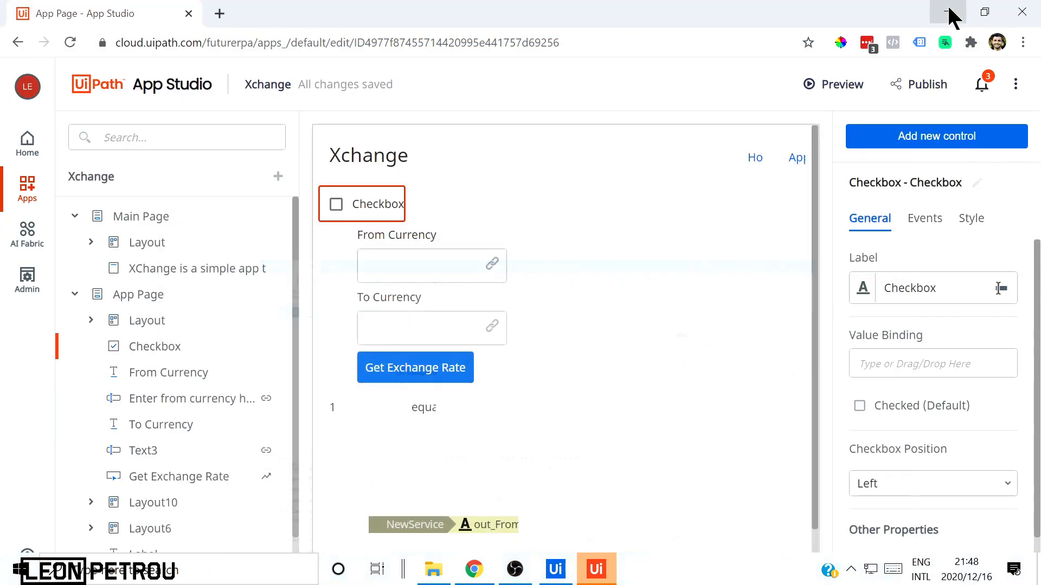
Add a Switch control to the App Page directly below the checkbox
{"action": "double_click", "coordinate": [962, 279]}
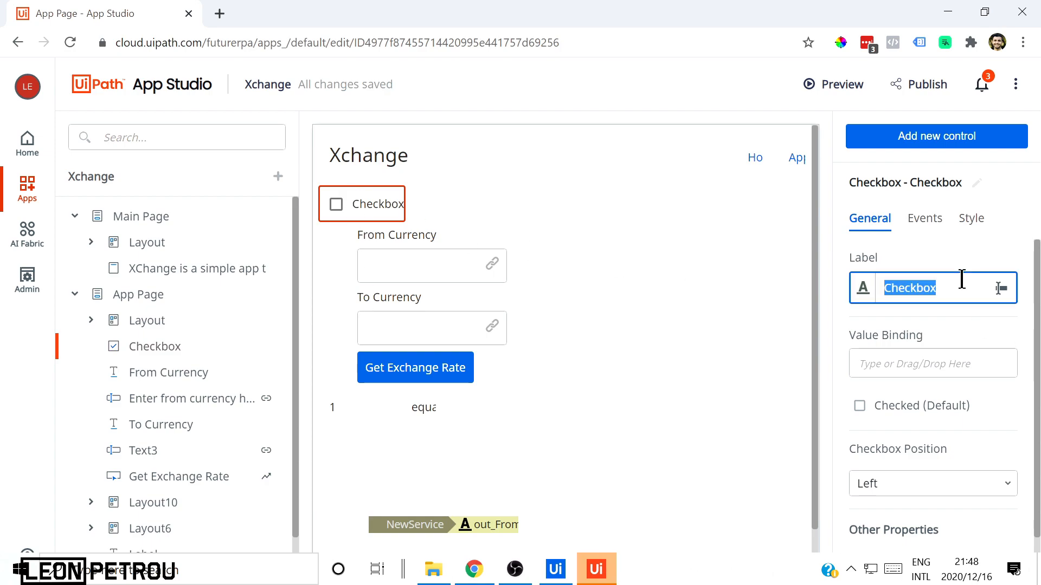
{"action": "left_click", "coordinate": [904, 138]}
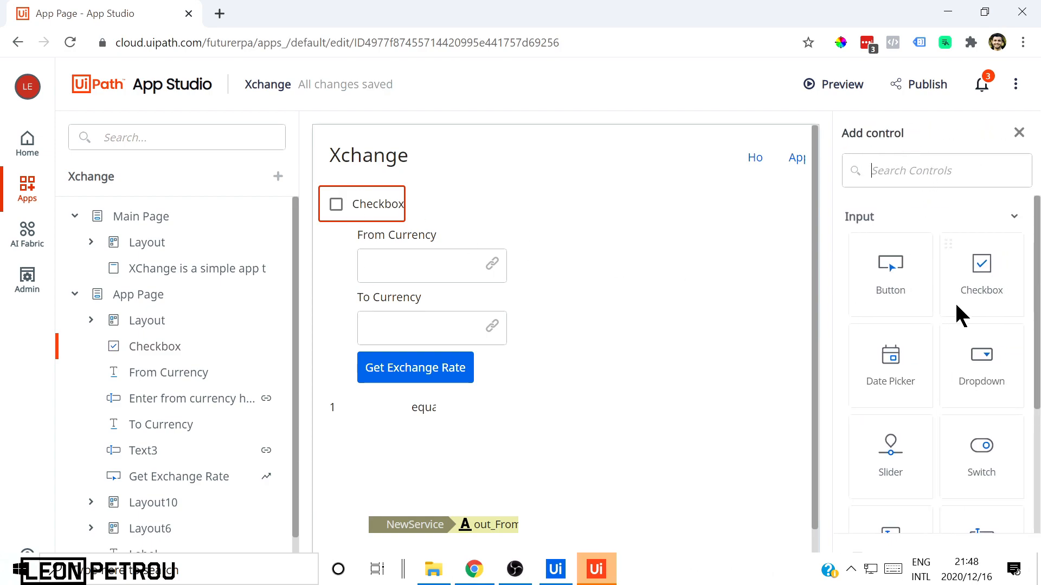
{"action": "scroll", "coordinate": [957, 423], "scroll_direction": "down", "scroll_amount": 2}
{"action": "left_click_drag", "start_coordinate": [983, 379], "coordinate": [379, 249]}
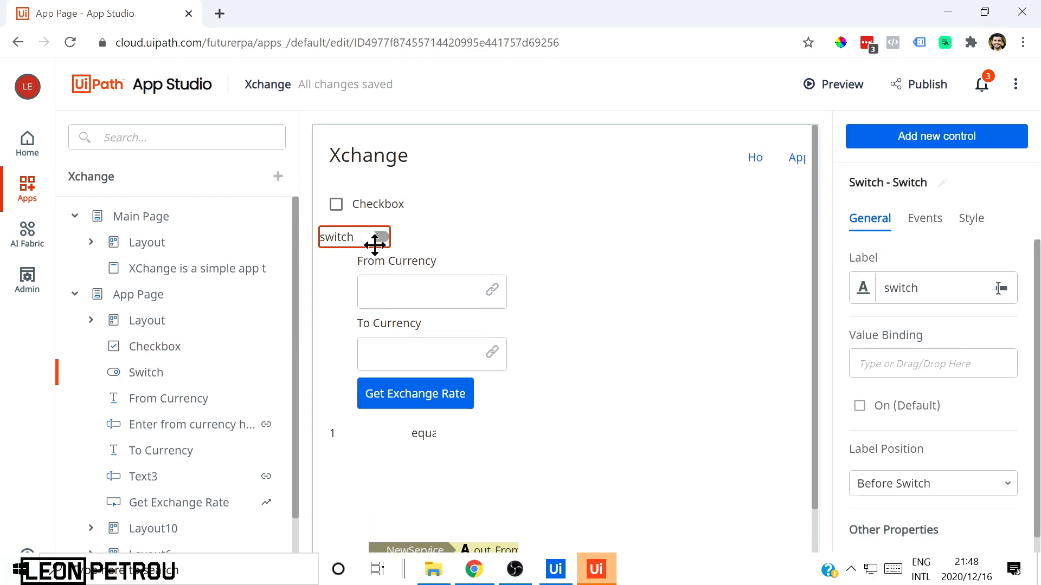
Add a Date Picker control to the App Page between the switch and the From Currency label
{"action": "left_click", "coordinate": [926, 140]}
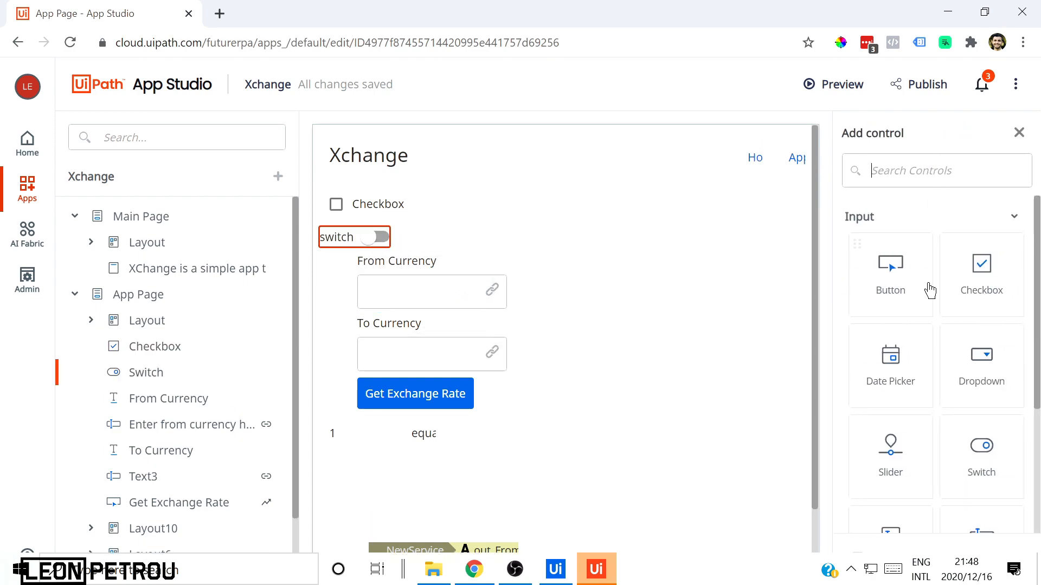
{"action": "scroll", "coordinate": [910, 347], "scroll_direction": "down", "scroll_amount": 2}
{"action": "left_click_drag", "start_coordinate": [838, 296], "coordinate": [421, 283]}
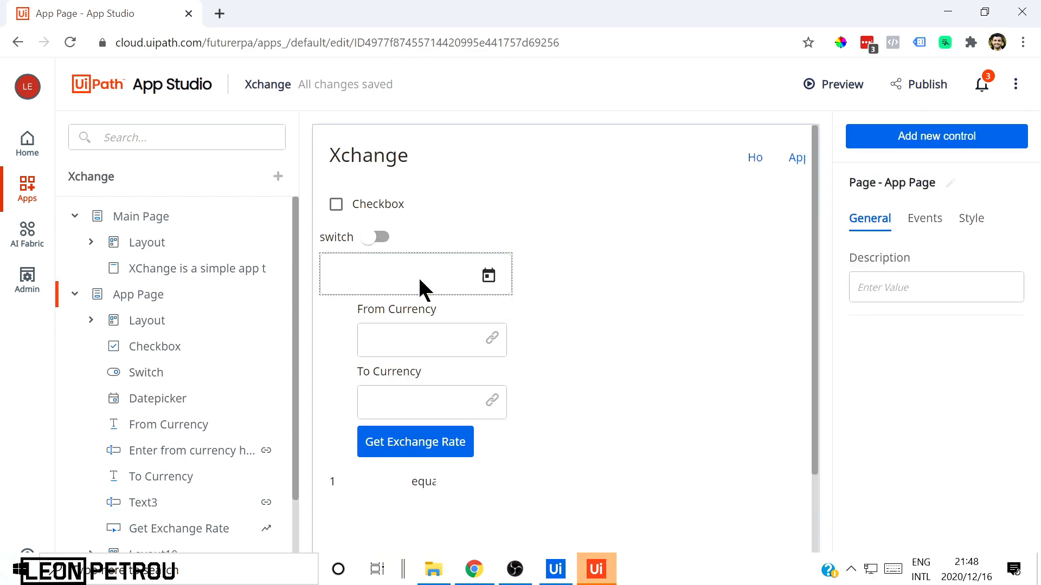
Preview the Xchange app and test the date picker on its App page by choosing the date 2/4/2021
{"action": "left_click", "coordinate": [840, 87]}
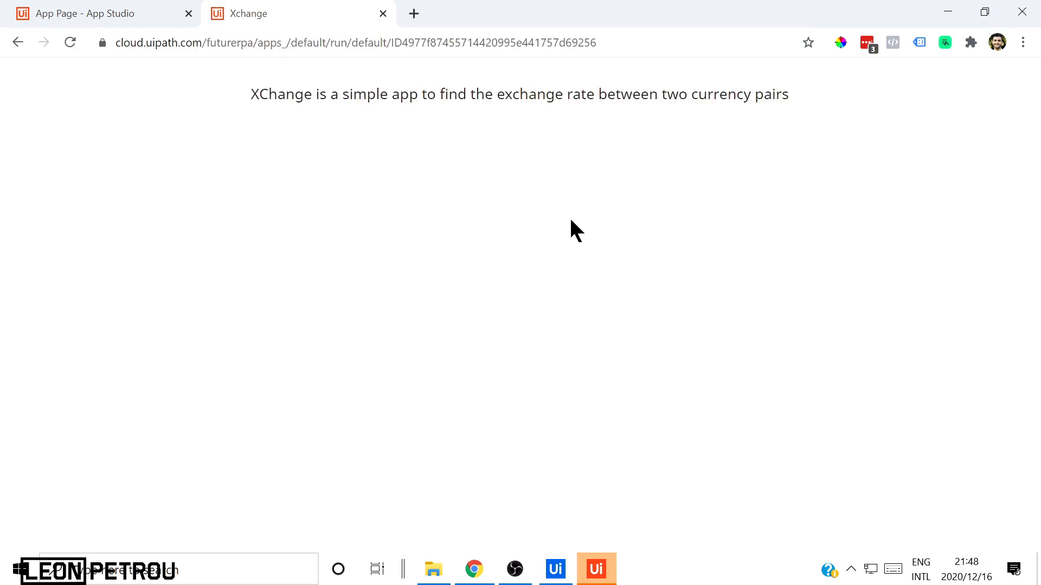
{"action": "left_click", "coordinate": [889, 91]}
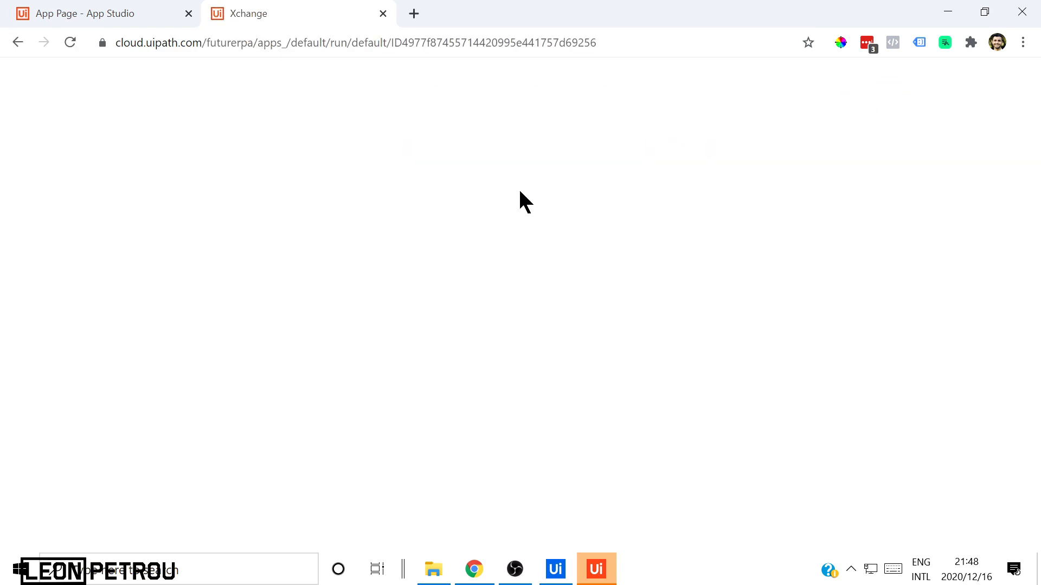
{"action": "left_click", "coordinate": [77, 205]}
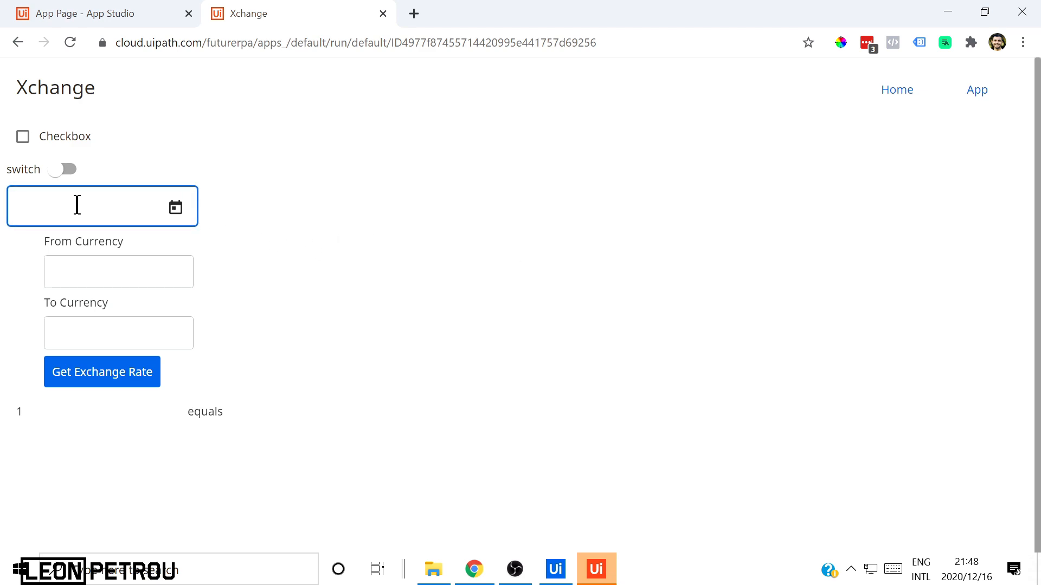
{"action": "left_click", "coordinate": [176, 209]}
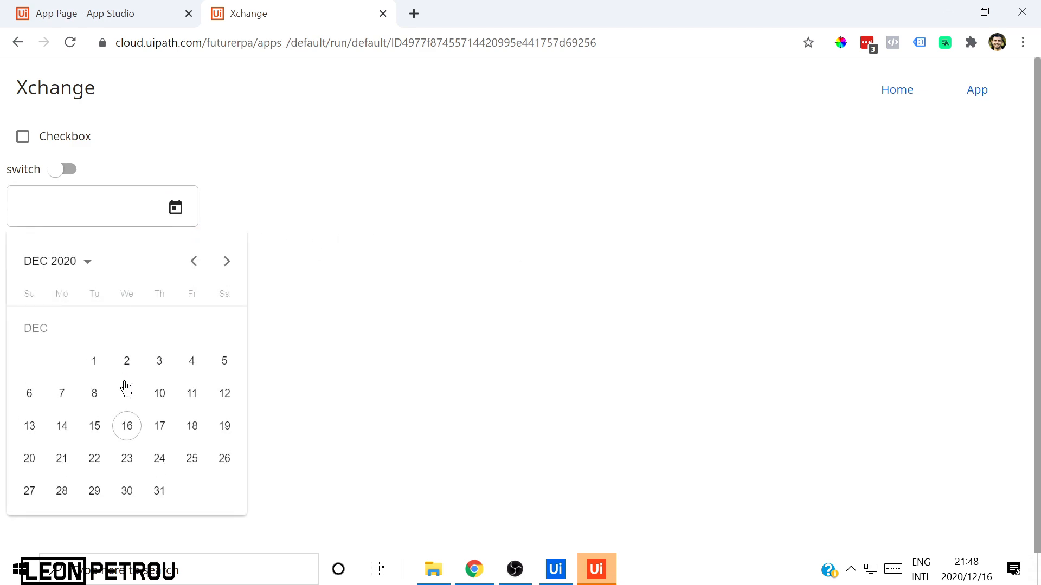
{"action": "left_click", "coordinate": [225, 262]}
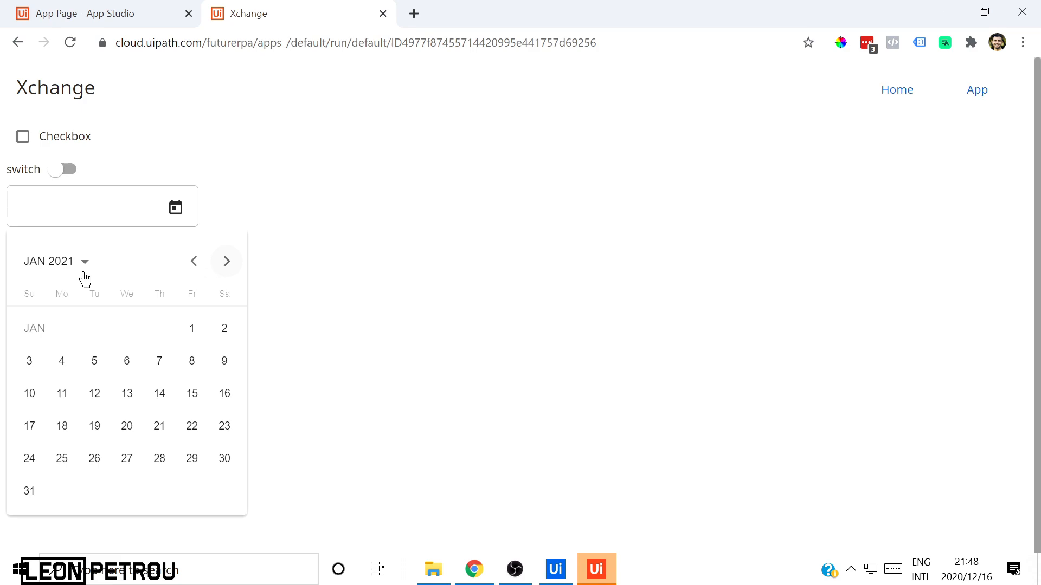
{"action": "left_click", "coordinate": [69, 266]}
{"action": "left_click", "coordinate": [96, 347]}
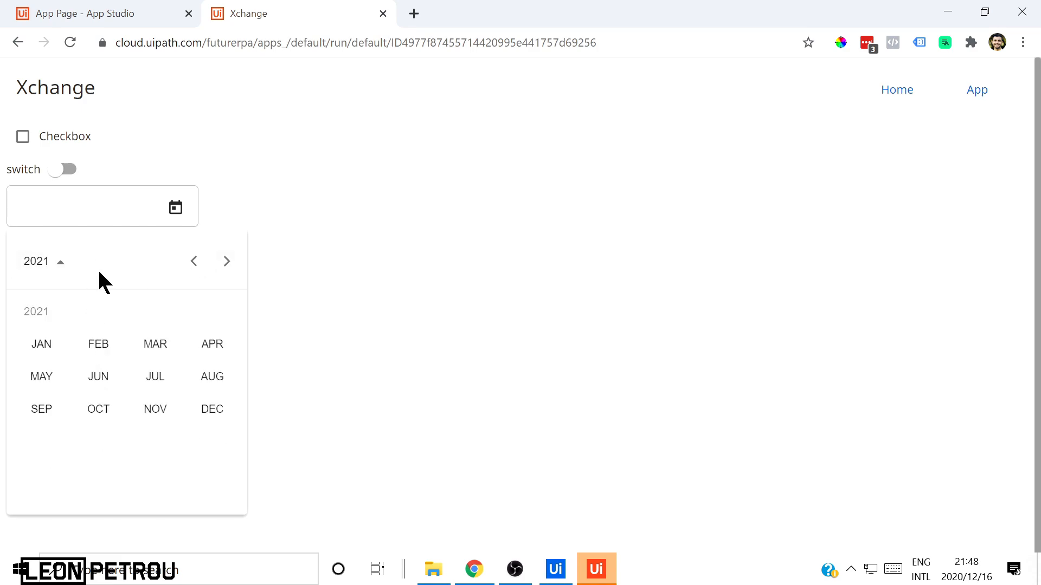
{"action": "left_click", "coordinate": [100, 355]}
{"action": "left_click", "coordinate": [151, 369]}
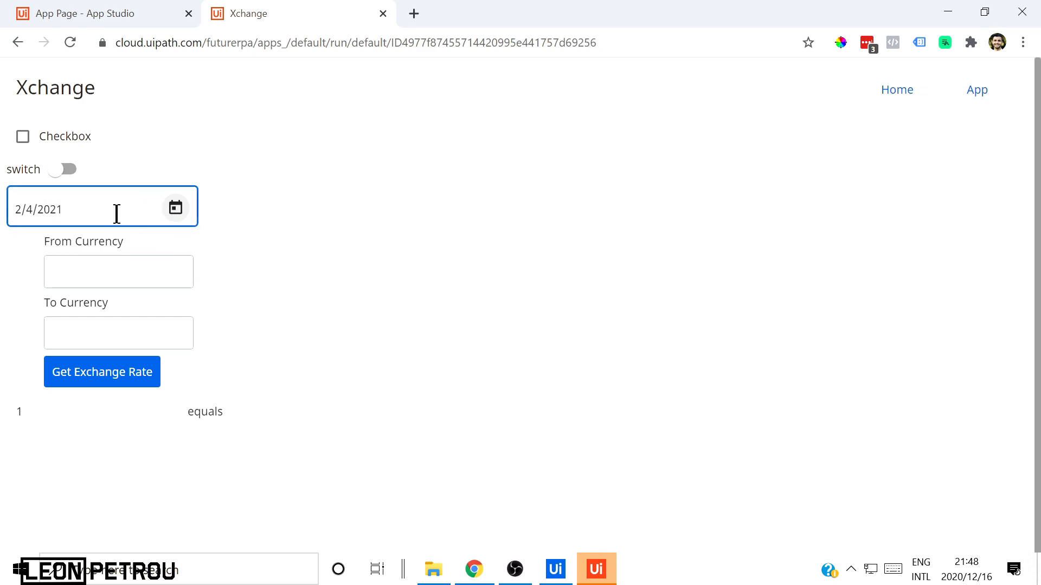
Return to the App Page editor and change the date picker's Hint Text type to Date, followed by Date/Time
{"action": "left_click", "coordinate": [97, 12]}
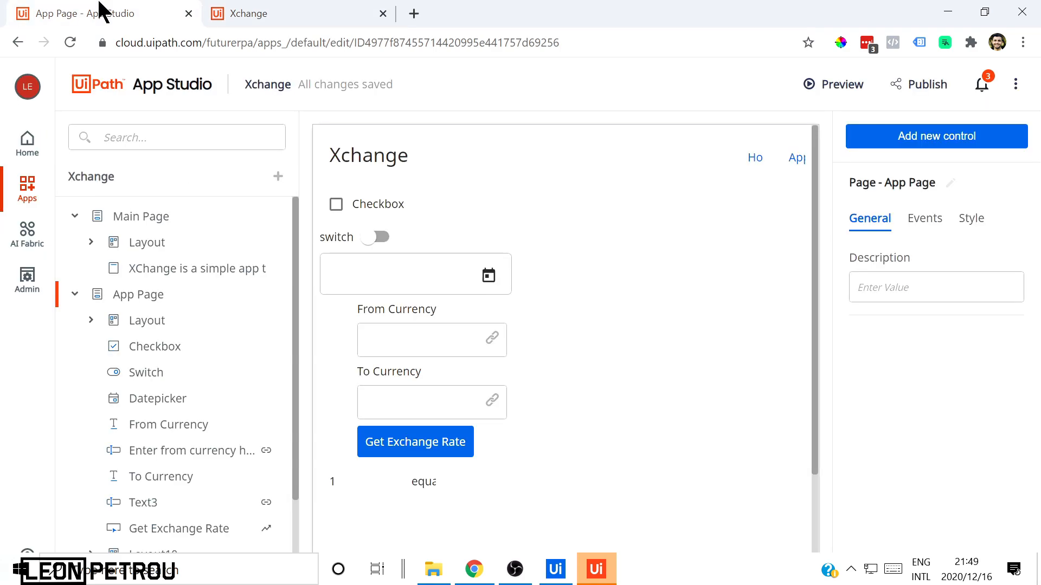
{"action": "left_click", "coordinate": [392, 270]}
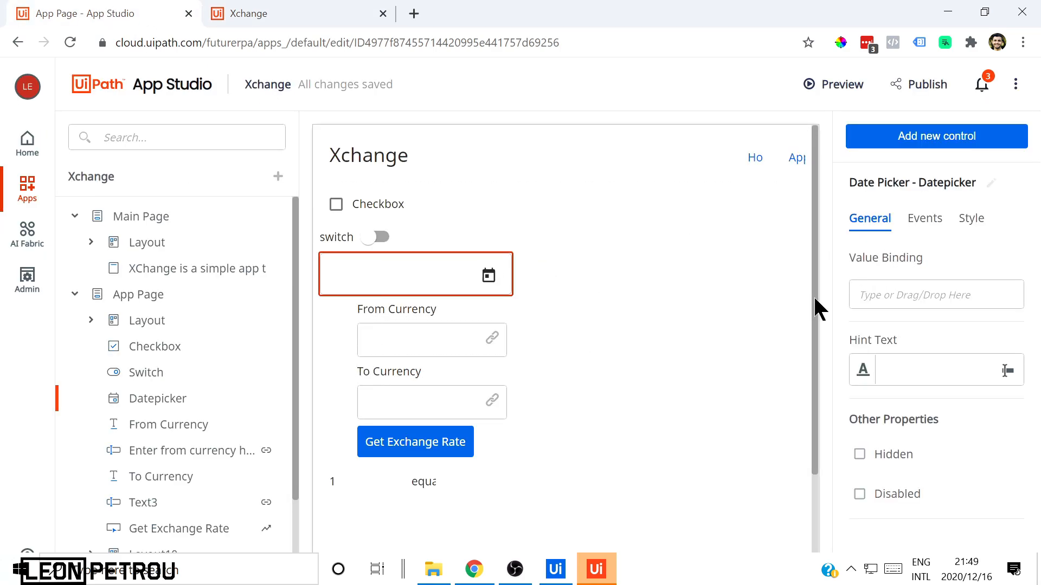
{"action": "left_click", "coordinate": [866, 368]}
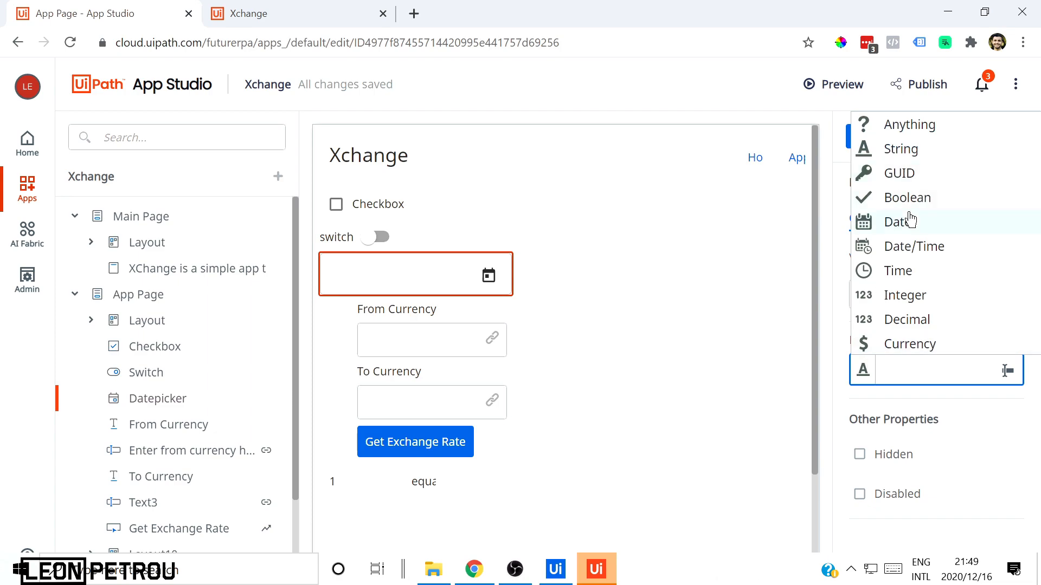
{"action": "left_click", "coordinate": [898, 245]}
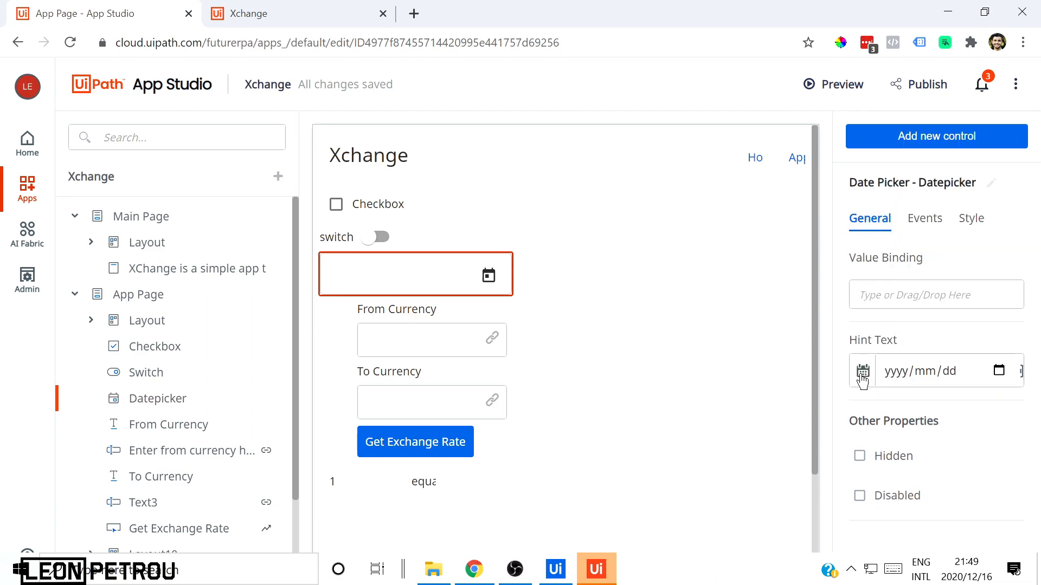
{"action": "left_click", "coordinate": [862, 373]}
{"action": "left_click", "coordinate": [893, 248]}
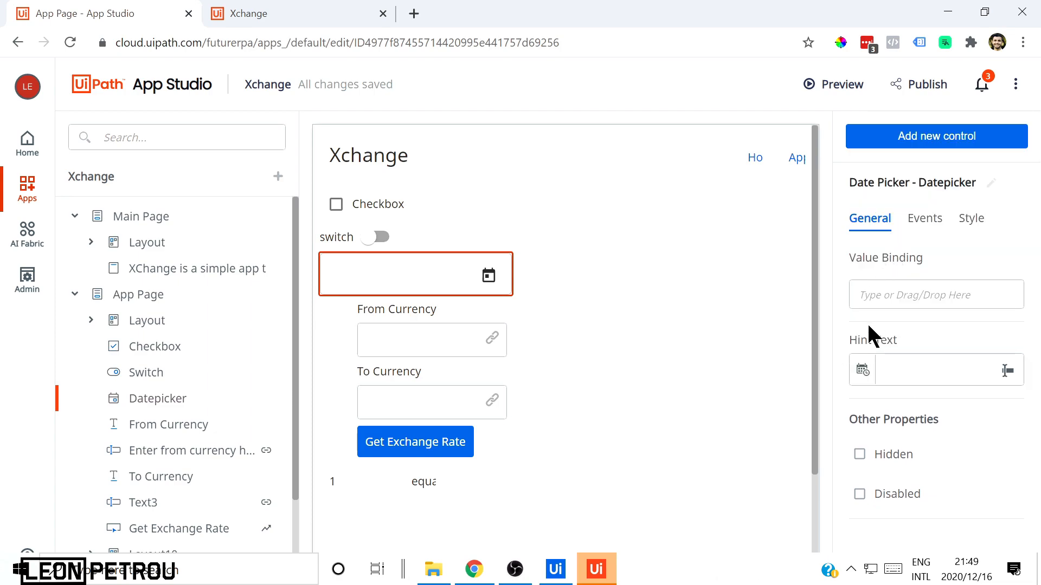
Add a Slider control to the App Page directly below the date picker
{"action": "left_click", "coordinate": [966, 142]}
{"action": "scroll", "coordinate": [969, 281], "scroll_direction": "down", "scroll_amount": 2}
{"action": "left_click_drag", "start_coordinate": [910, 385], "coordinate": [370, 288]}
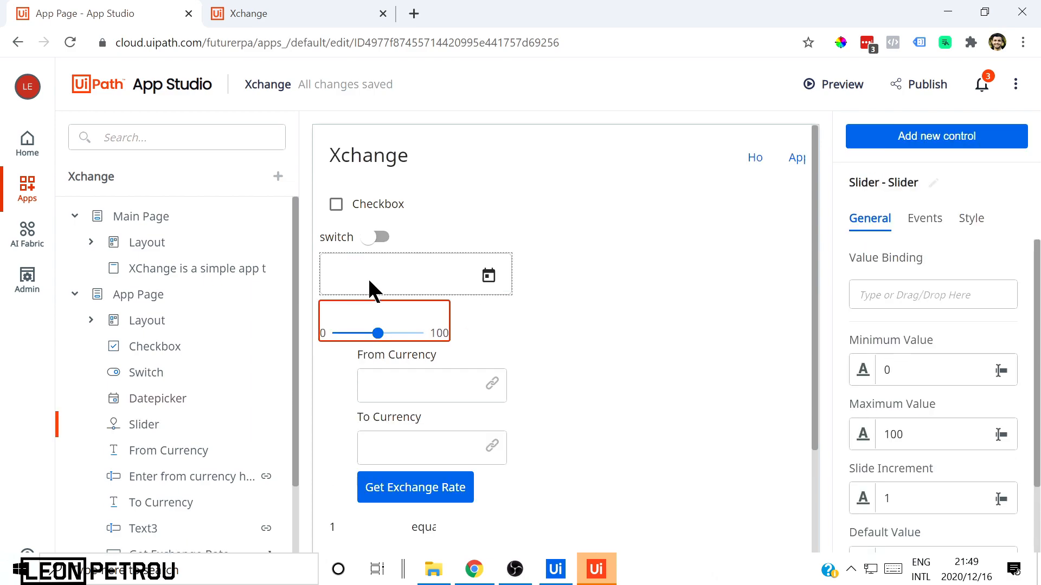
Switch to UiPath Studio, check the argument types available for in_FromCurrencyPair, and return to the App Page in the browser
{"action": "left_click", "coordinate": [560, 578]}
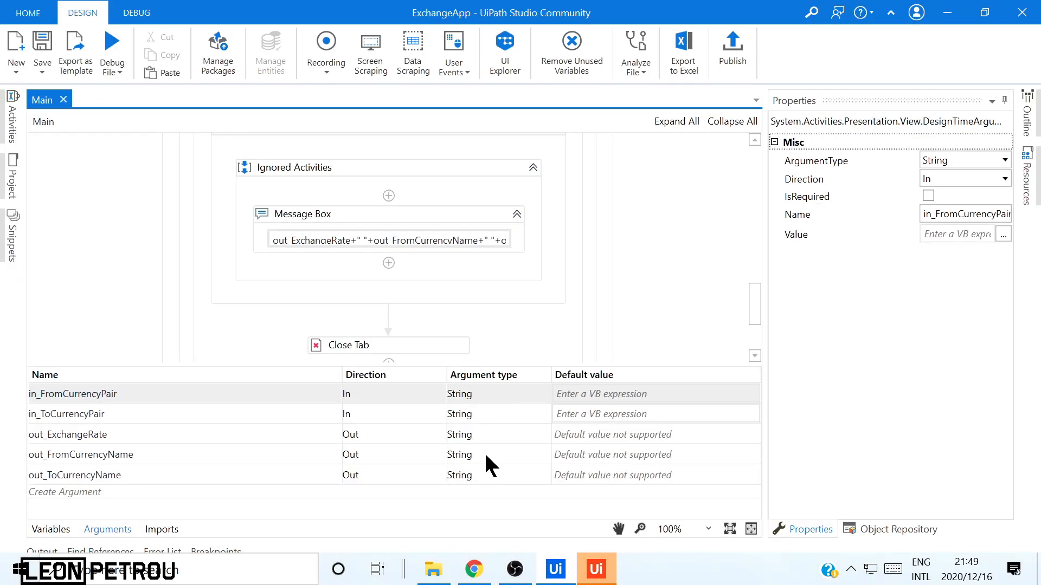
{"action": "left_click", "coordinate": [470, 394]}
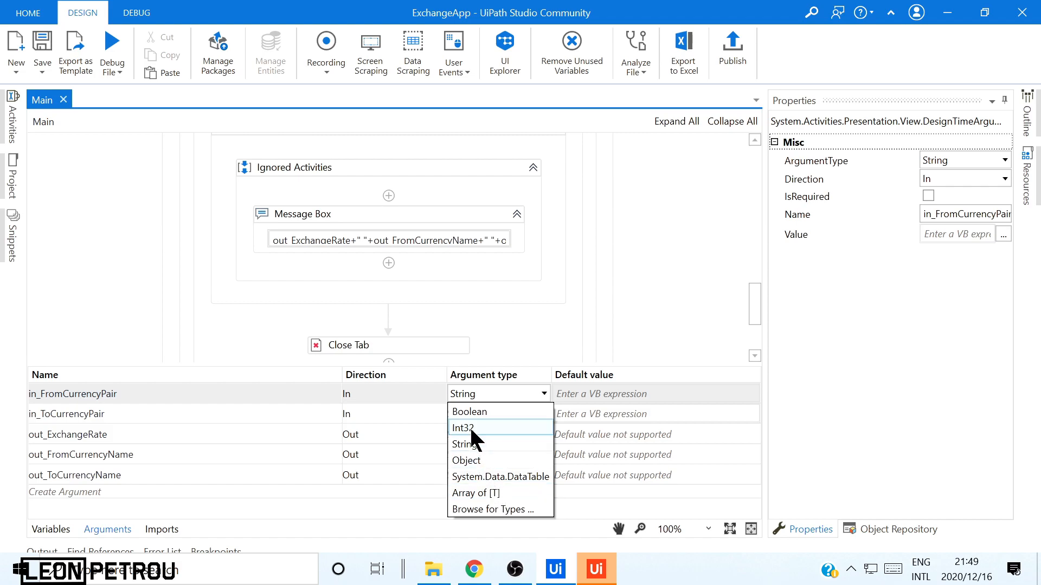
{"action": "left_click", "coordinate": [948, 8]}
{"action": "left_click", "coordinate": [947, 8]}
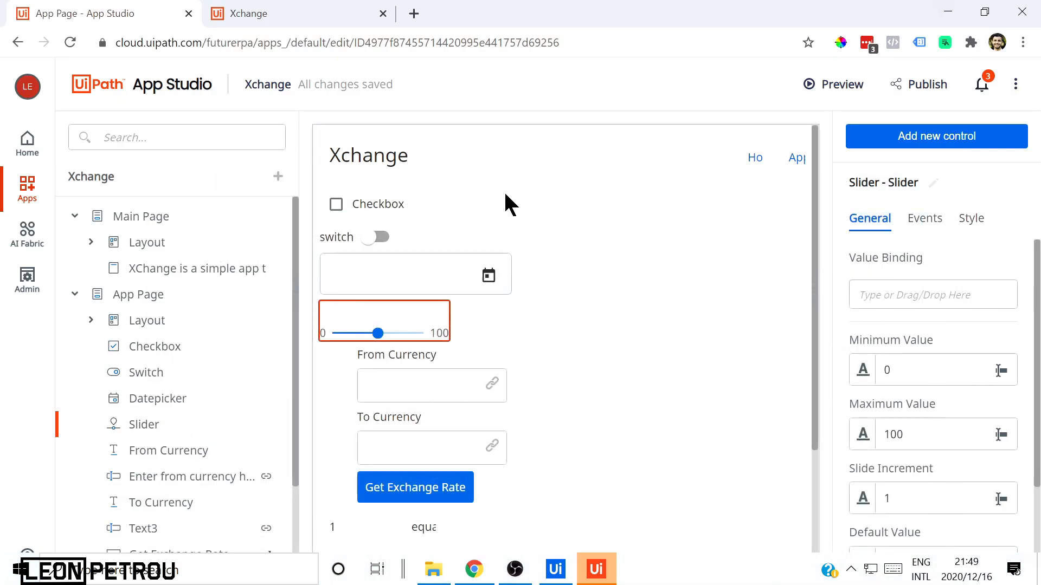
Examine the slider's minimum value, maximum value, slide increment and default value settings
{"action": "left_click", "coordinate": [922, 369]}
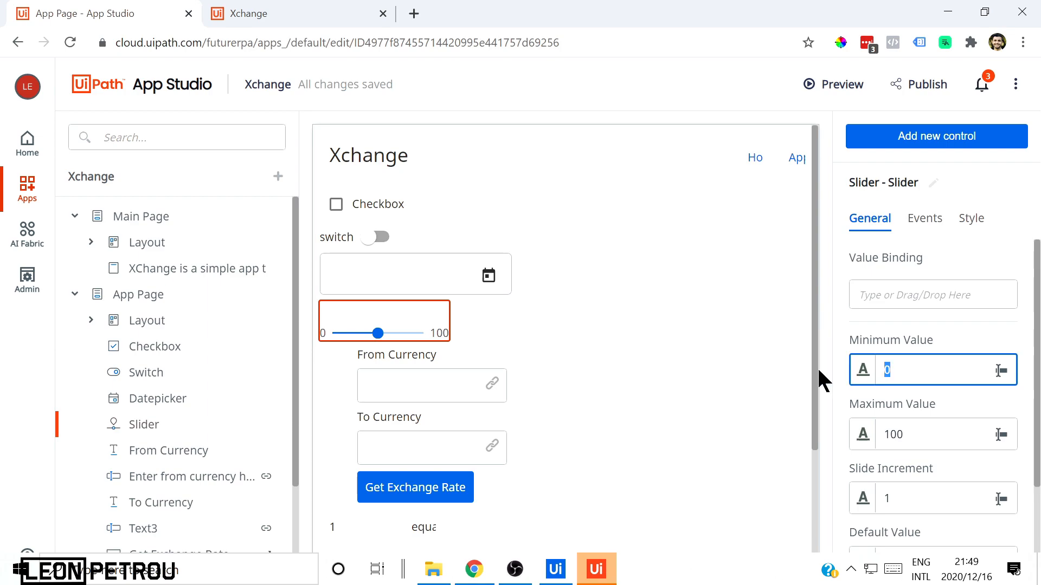
{"action": "left_click_drag", "start_coordinate": [947, 431], "coordinate": [881, 439]}
{"action": "scroll", "coordinate": [882, 439], "scroll_direction": "down", "scroll_amount": 3}
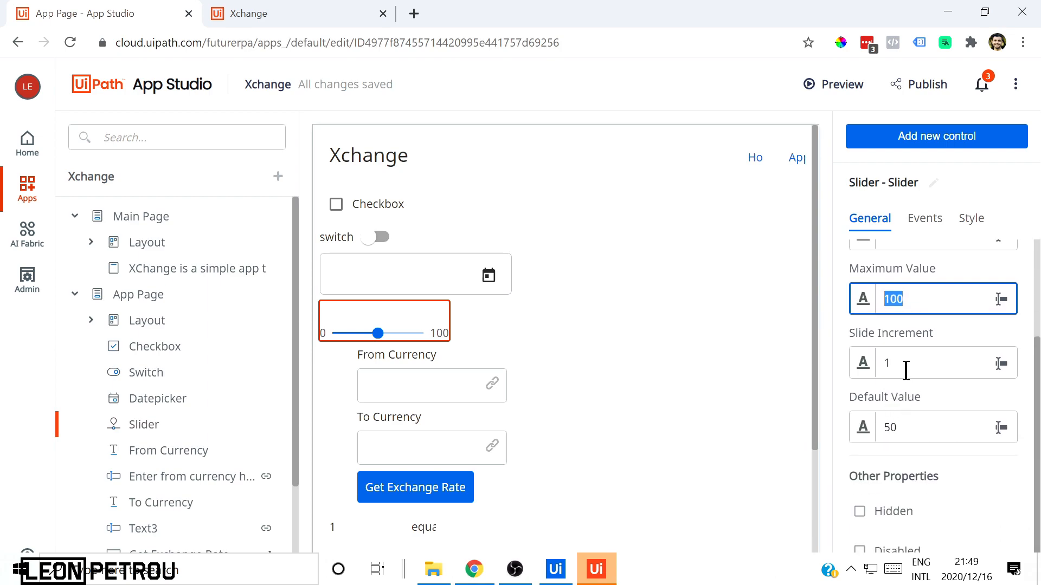
{"action": "left_click", "coordinate": [908, 365]}
{"action": "left_click", "coordinate": [907, 431]}
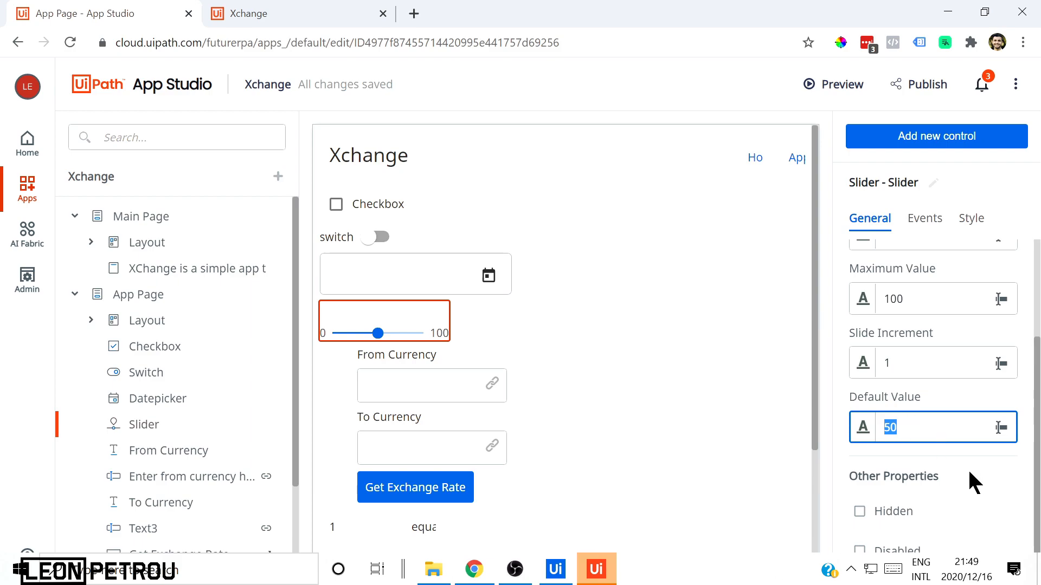
Preview the Xchange app and test the slider on its App page by moving it toward the maximum
{"action": "left_click", "coordinate": [840, 87]}
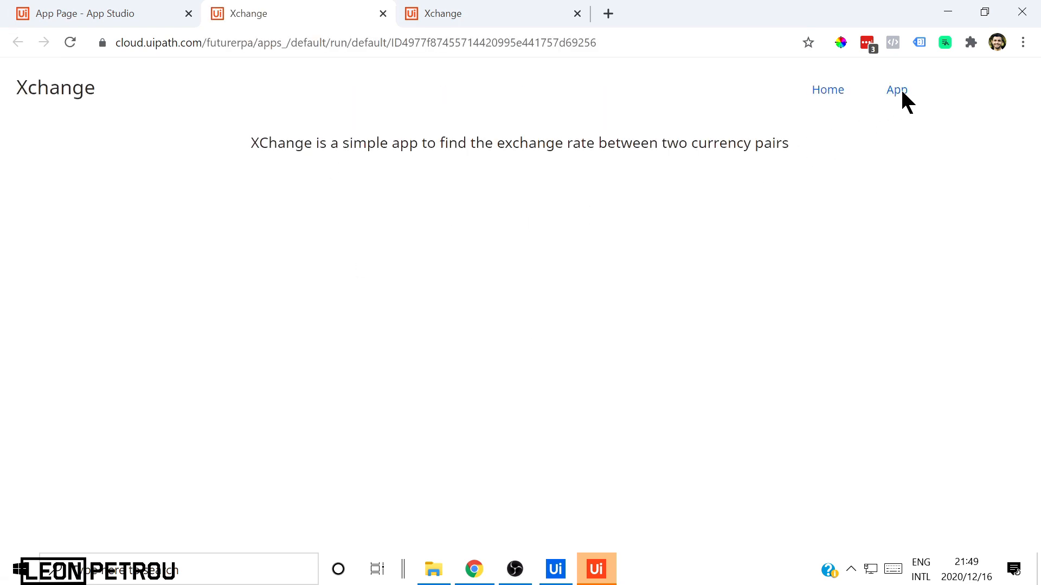
{"action": "left_click", "coordinate": [899, 91]}
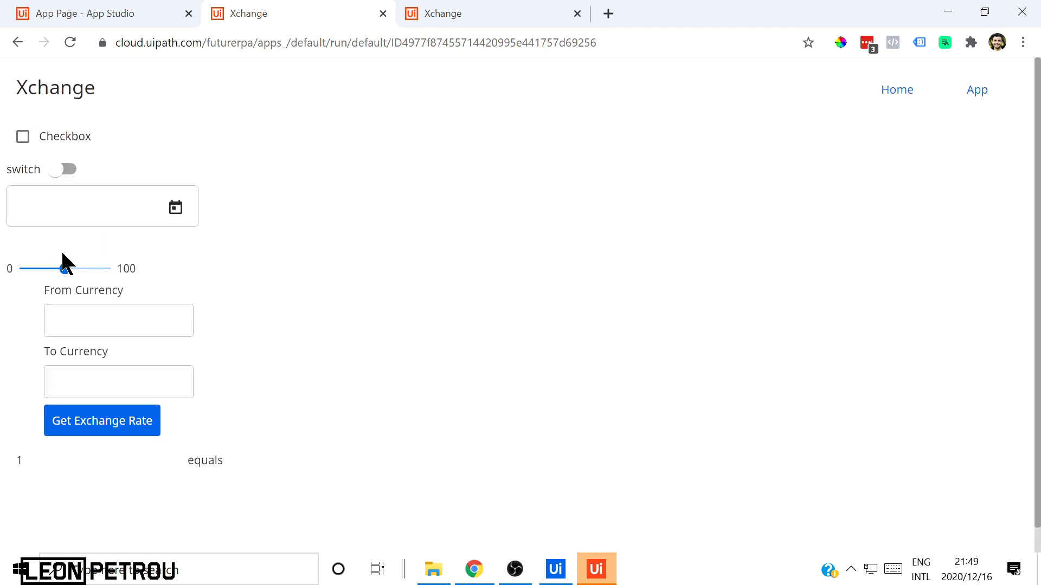
{"action": "left_click_drag", "start_coordinate": [63, 269], "coordinate": [95, 270]}
Back in the App Page editor, add a Text Area control between the date picker and the slider and select it
{"action": "left_click", "coordinate": [156, 11]}
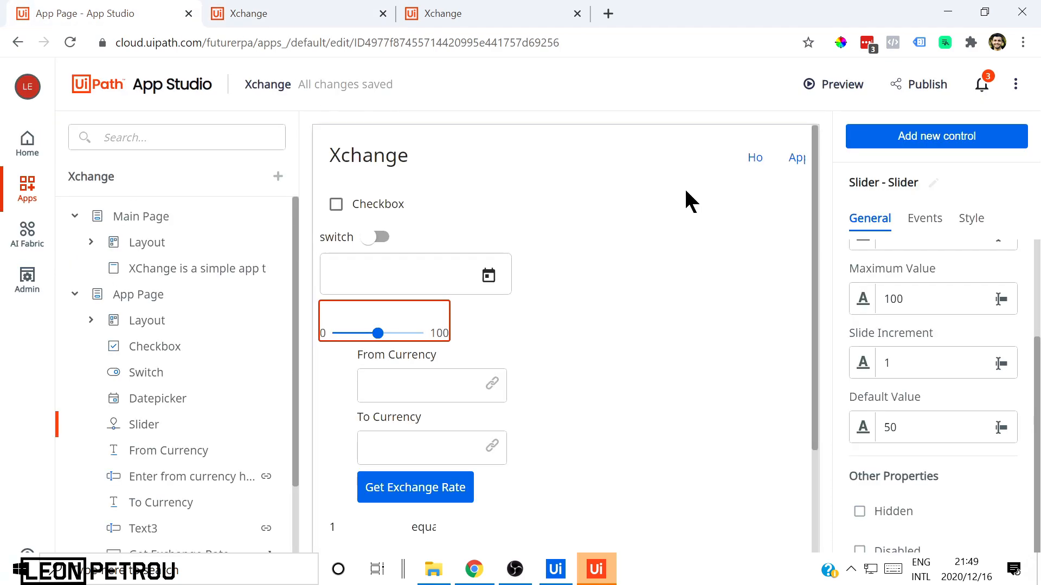
{"action": "left_click", "coordinate": [947, 132]}
{"action": "scroll", "coordinate": [921, 330], "scroll_direction": "down", "scroll_amount": 2}
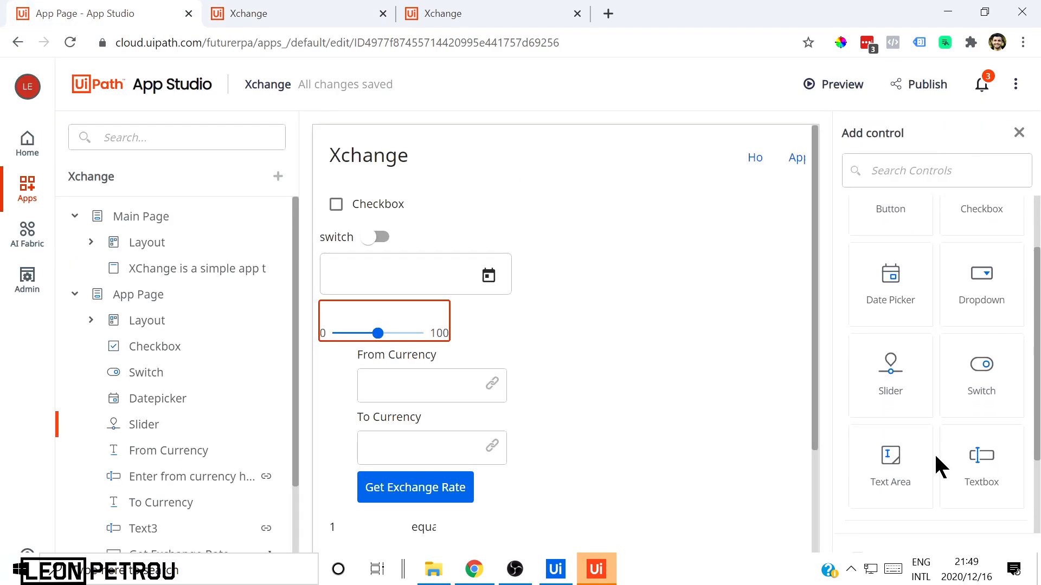
{"action": "left_click_drag", "start_coordinate": [913, 470], "coordinate": [450, 333]}
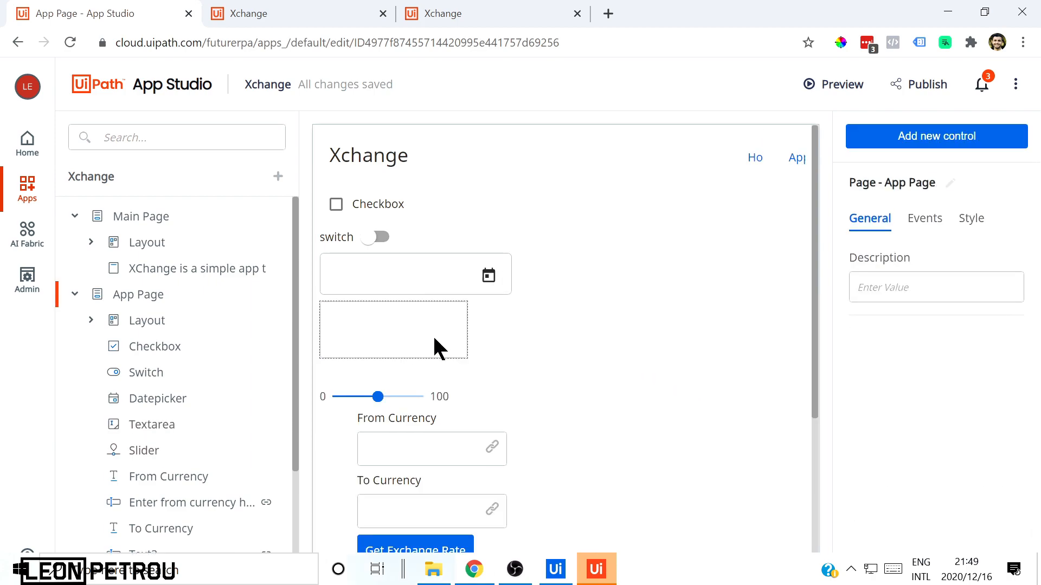
{"action": "left_click", "coordinate": [433, 337]}
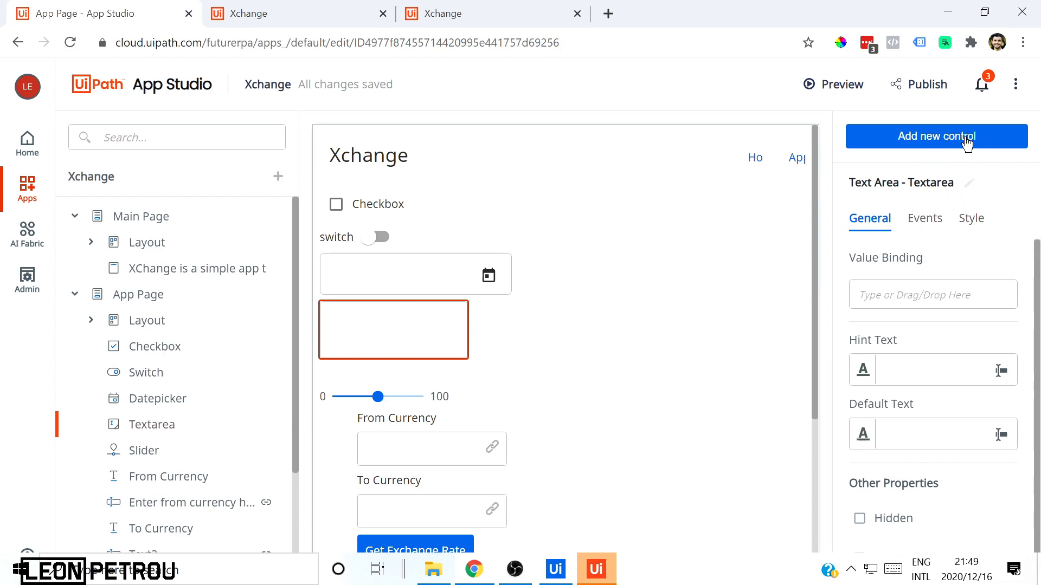
Add a Textbox control to the App Page between the text area and the slider
{"action": "left_click", "coordinate": [953, 140]}
{"action": "scroll", "coordinate": [986, 379], "scroll_direction": "down", "scroll_amount": 2}
{"action": "left_click_drag", "start_coordinate": [981, 460], "coordinate": [390, 374]}
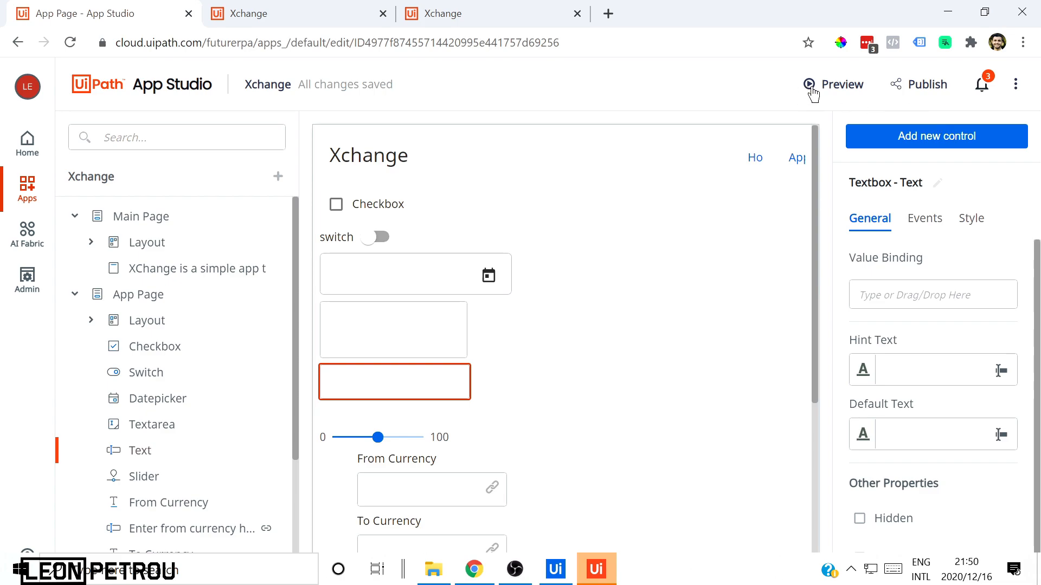
Preview the Xchange app and test the text area on its App page with several lines of arbitrary text
{"action": "left_click", "coordinate": [811, 89]}
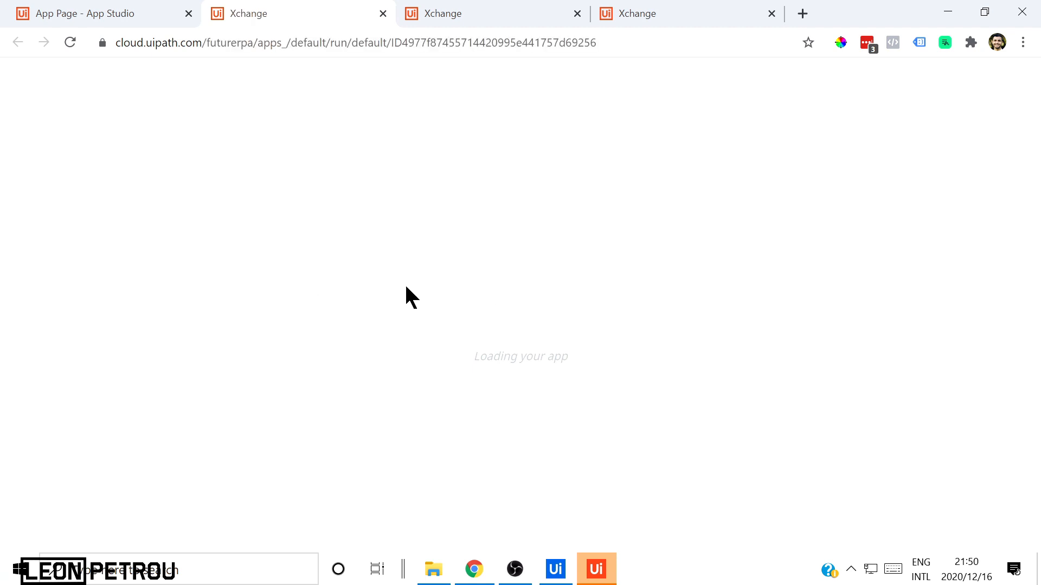
{"action": "left_click", "coordinate": [902, 90]}
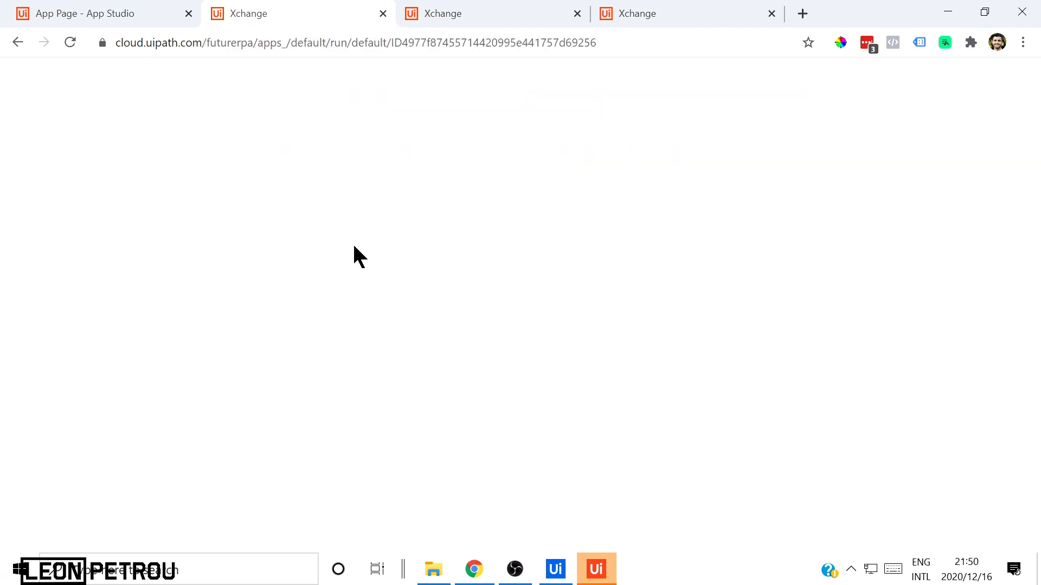
{"action": "type", "text": "vfd fd vdfv dfvdf f"}
{"action": "type", "text": " fdv"}
{"action": "type", "text": "dfvfdvdfv  fv"}
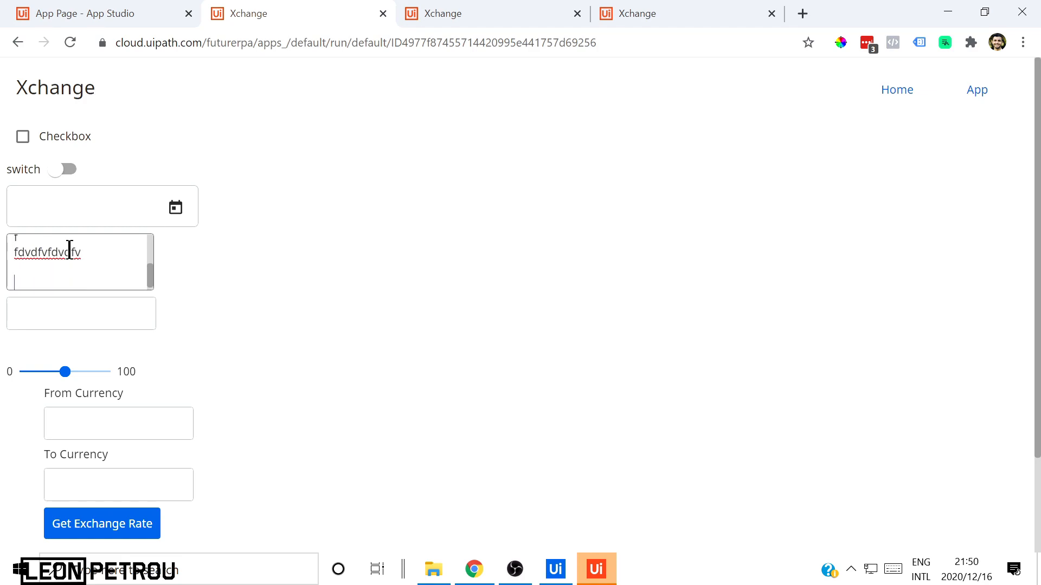
Fill the textbox below the text area with a long single line of arbitrary text, then add the line "fvdf" to the text area for comparison
{"action": "left_click", "coordinate": [49, 313]}
{"action": "type", "text": "dfvdf"}
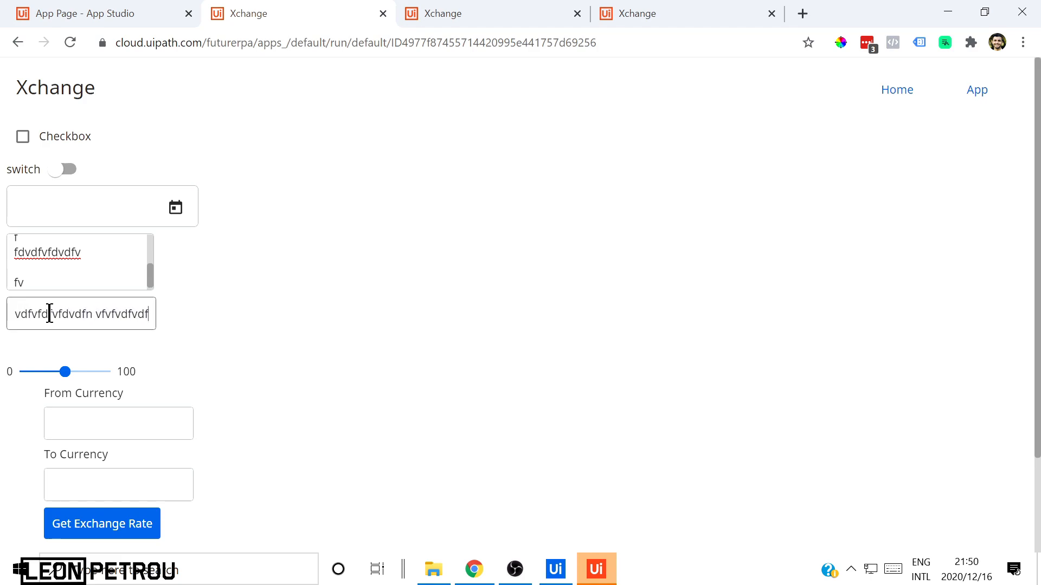
{"action": "type", "text": "vdvdfvfdfvfdvdfn vfvfvdfvdffdv fdf"}
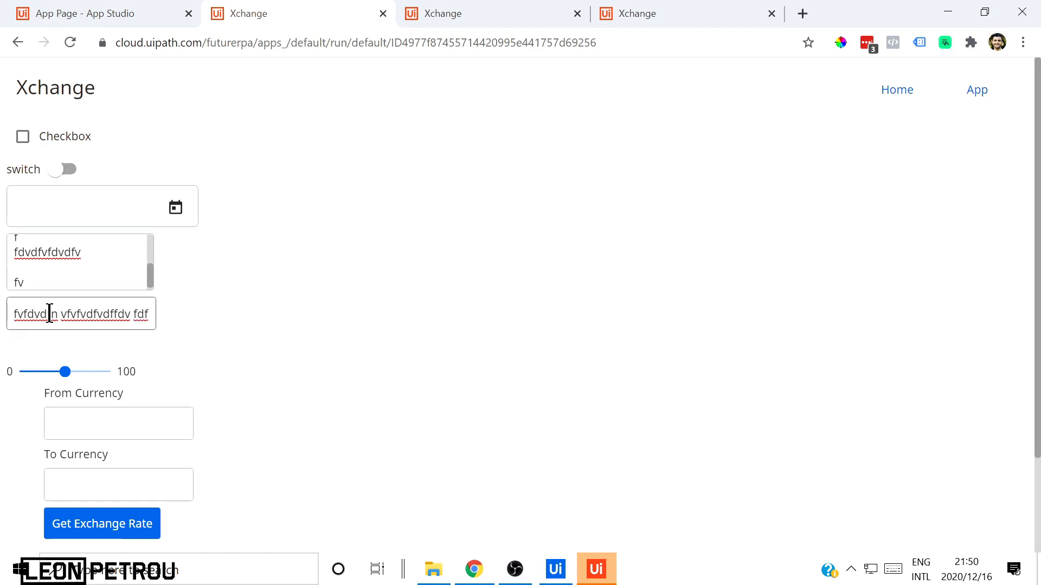
{"action": "left_click", "coordinate": [108, 281]}
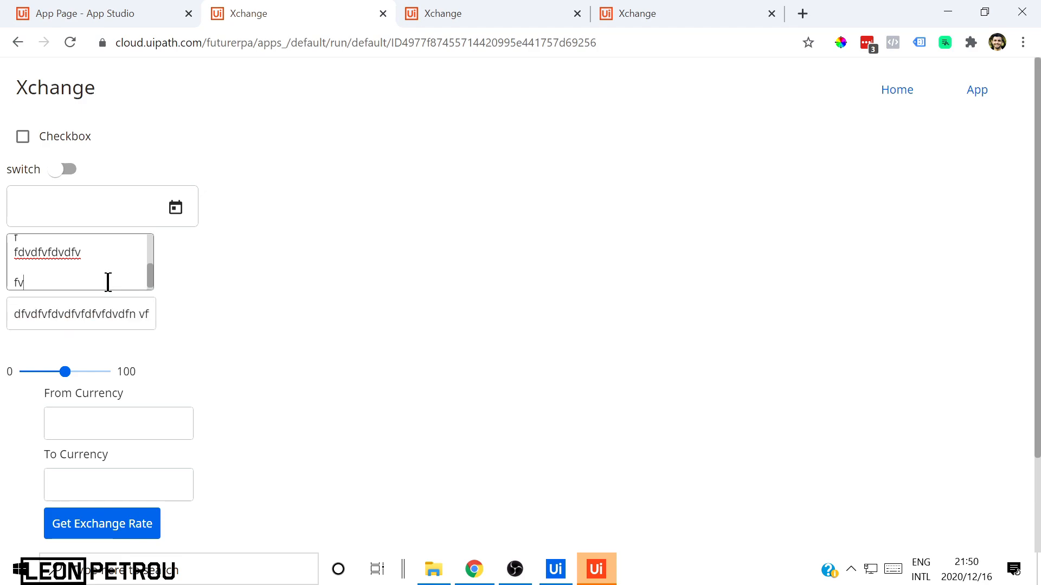
{"action": "key", "text": "Return"}
{"action": "type", "text": "fvdf"}
{"action": "key", "text": "Return"}
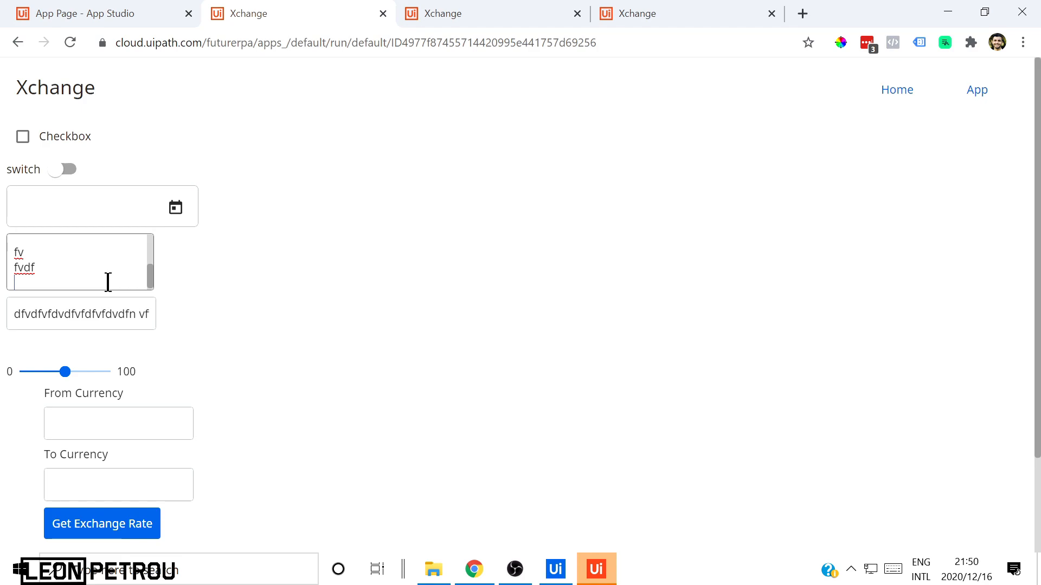
Return to the App Page editor and add a Divider display control between the date picker and the text area
{"action": "left_click", "coordinate": [186, 2]}
{"action": "left_click", "coordinate": [954, 140]}
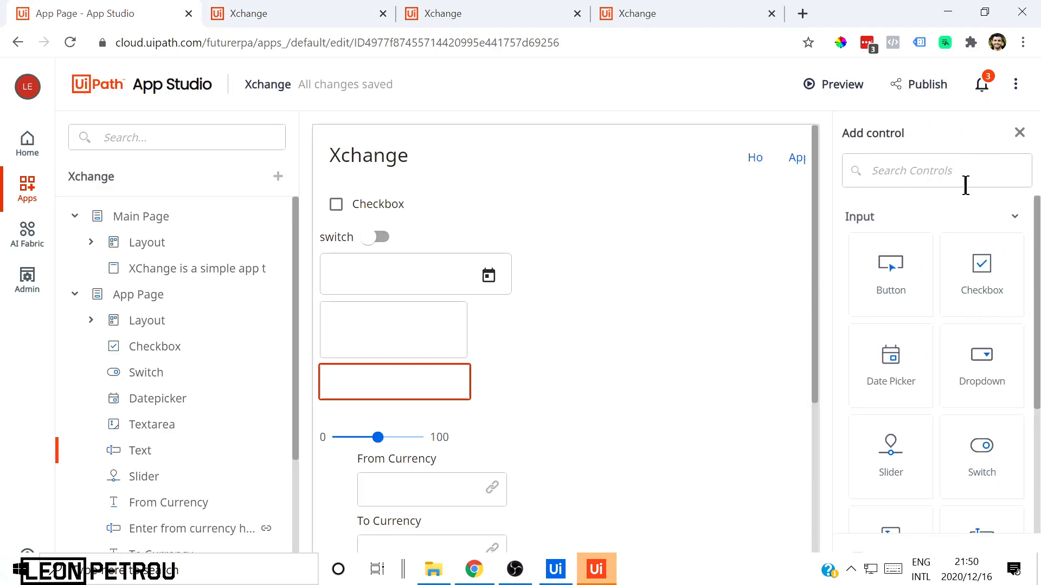
{"action": "left_click", "coordinate": [962, 216]}
{"action": "left_click", "coordinate": [949, 259]}
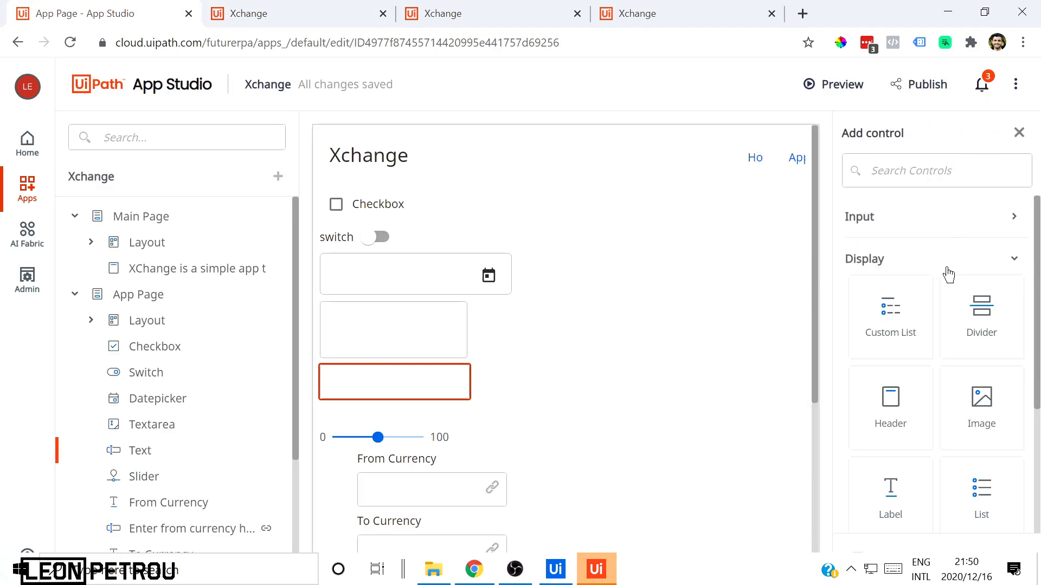
{"action": "scroll", "coordinate": [955, 368], "scroll_direction": "down", "scroll_amount": 2}
{"action": "left_click_drag", "start_coordinate": [981, 252], "coordinate": [391, 299]}
{"action": "left_click_drag", "start_coordinate": [444, 309], "coordinate": [434, 309]}
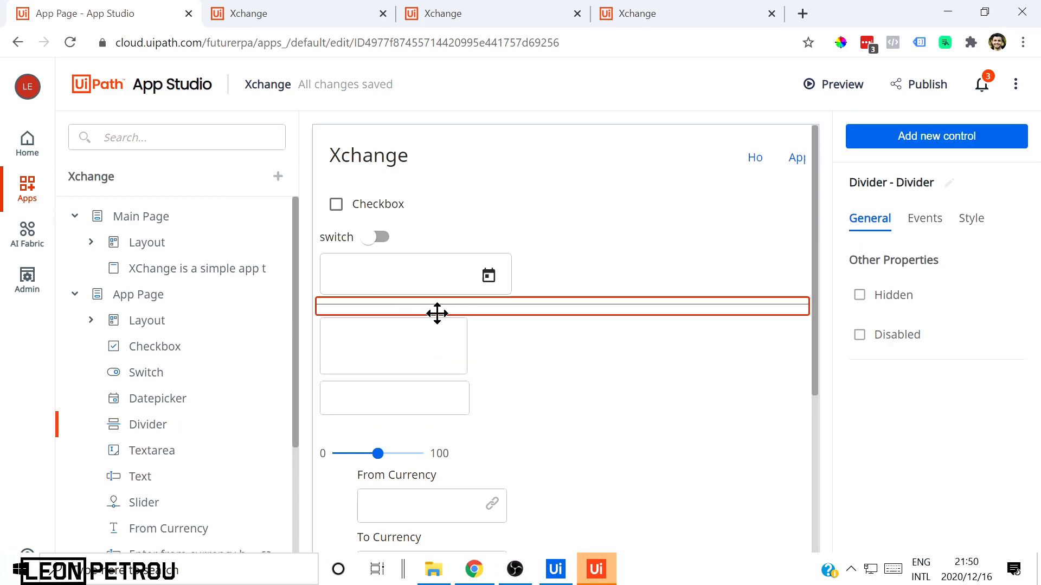
Look through the display controls and try to add a Table control to the App Page beside the text area
{"action": "left_click", "coordinate": [954, 140]}
{"action": "scroll", "coordinate": [890, 258], "scroll_direction": "down", "scroll_amount": 5}
{"action": "scroll", "coordinate": [900, 328], "scroll_direction": "up", "scroll_amount": 3}
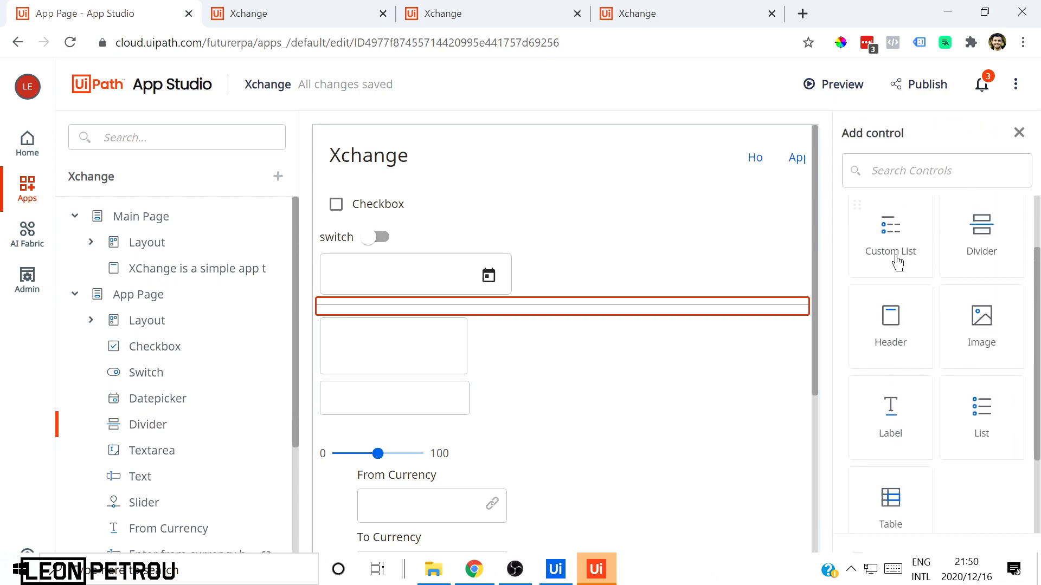
{"action": "scroll", "coordinate": [979, 417], "scroll_direction": "down", "scroll_amount": 1}
{"action": "scroll", "coordinate": [973, 410], "scroll_direction": "down", "scroll_amount": 1}
{"action": "left_click_drag", "start_coordinate": [891, 395], "coordinate": [557, 353]}
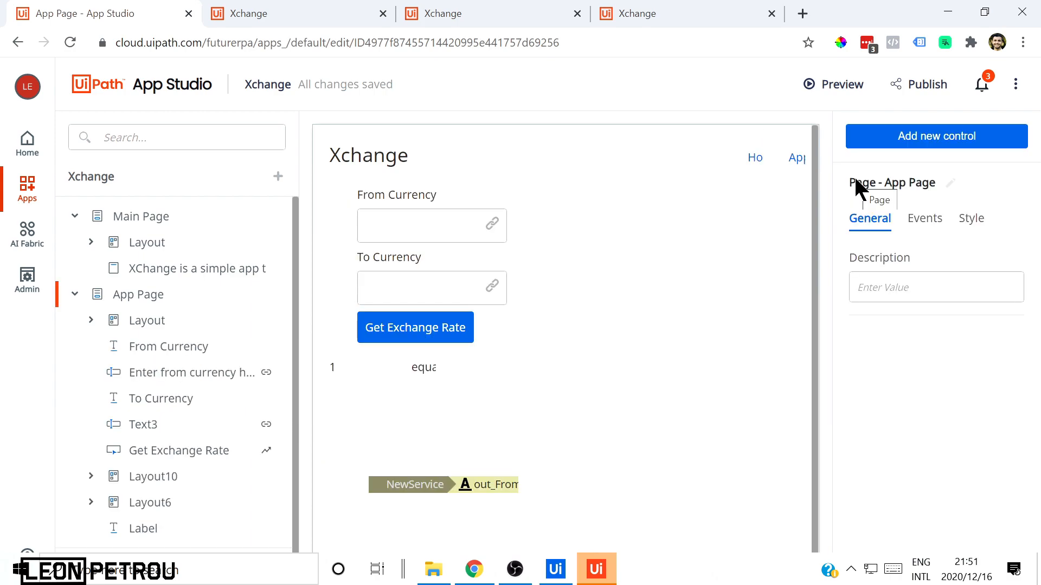